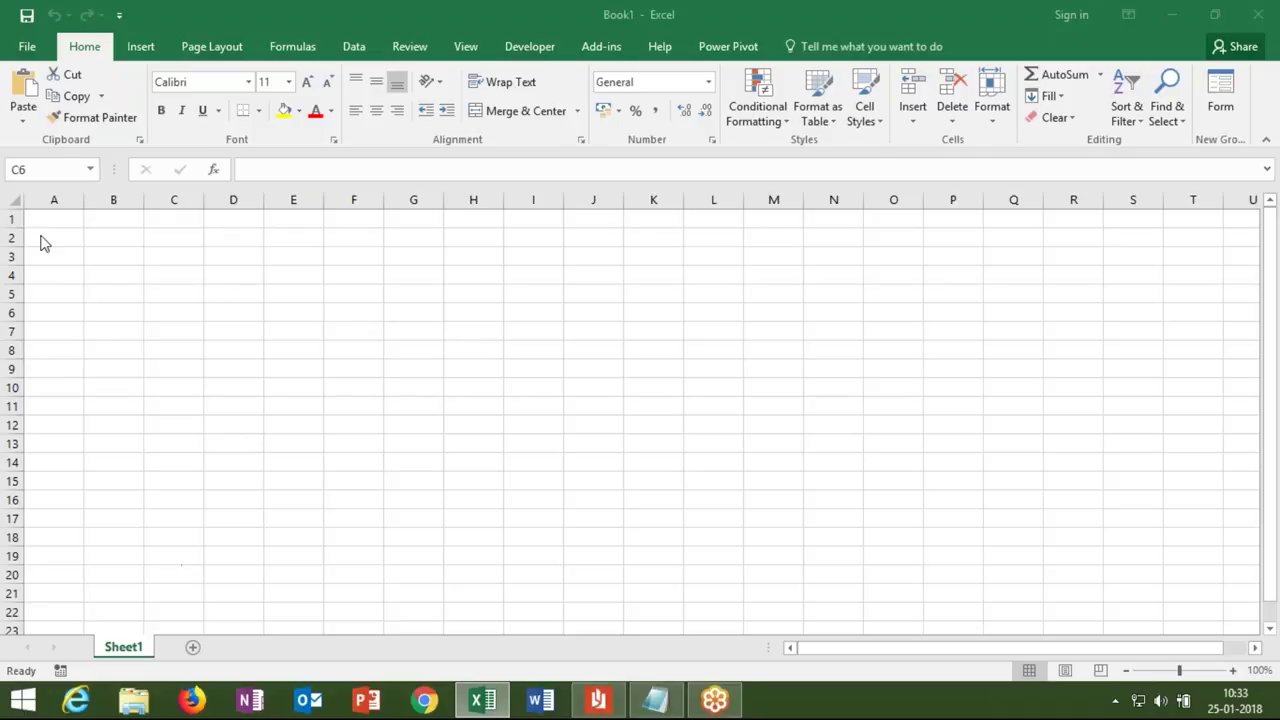
Rename the Sheet1 tab to 'Data', fixing the 'Date' typo
{"action": "double_click", "coordinate": [121, 650]}
{"action": "type", "text": "Date"}
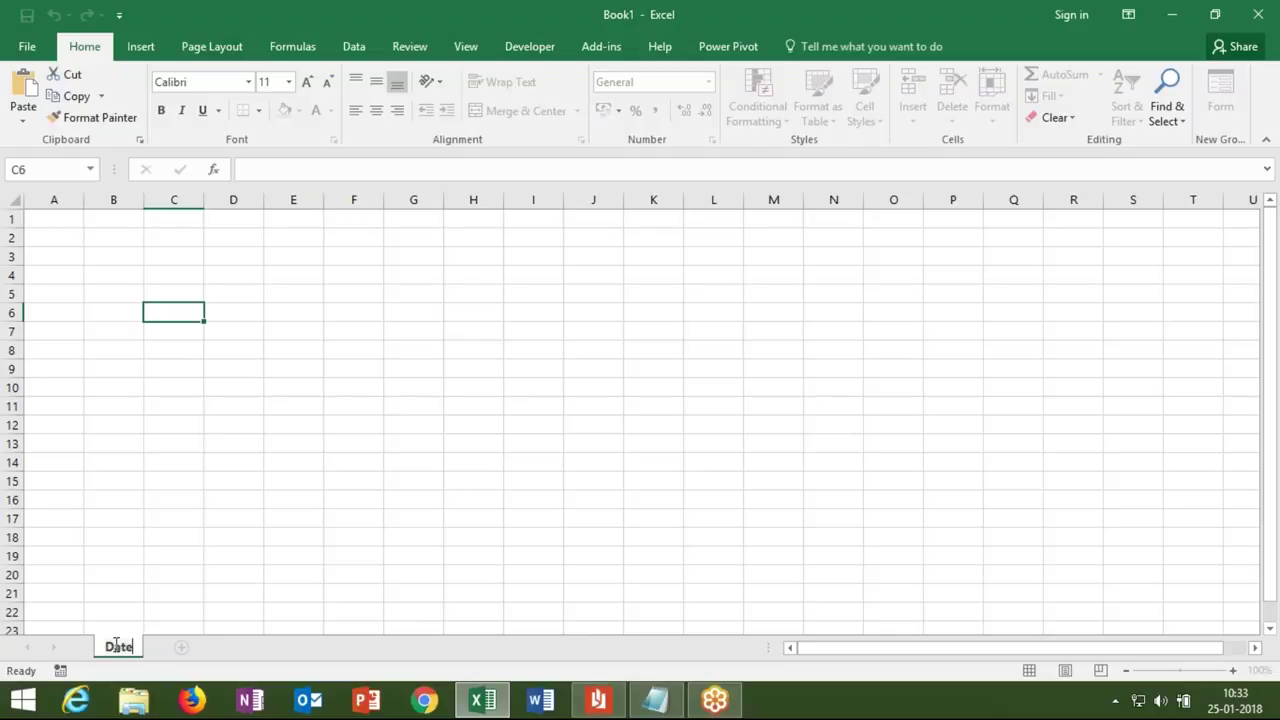
{"action": "key", "text": "BackSpace"}
{"action": "type", "text": "a"}
{"action": "left_click", "coordinate": [113, 574]}
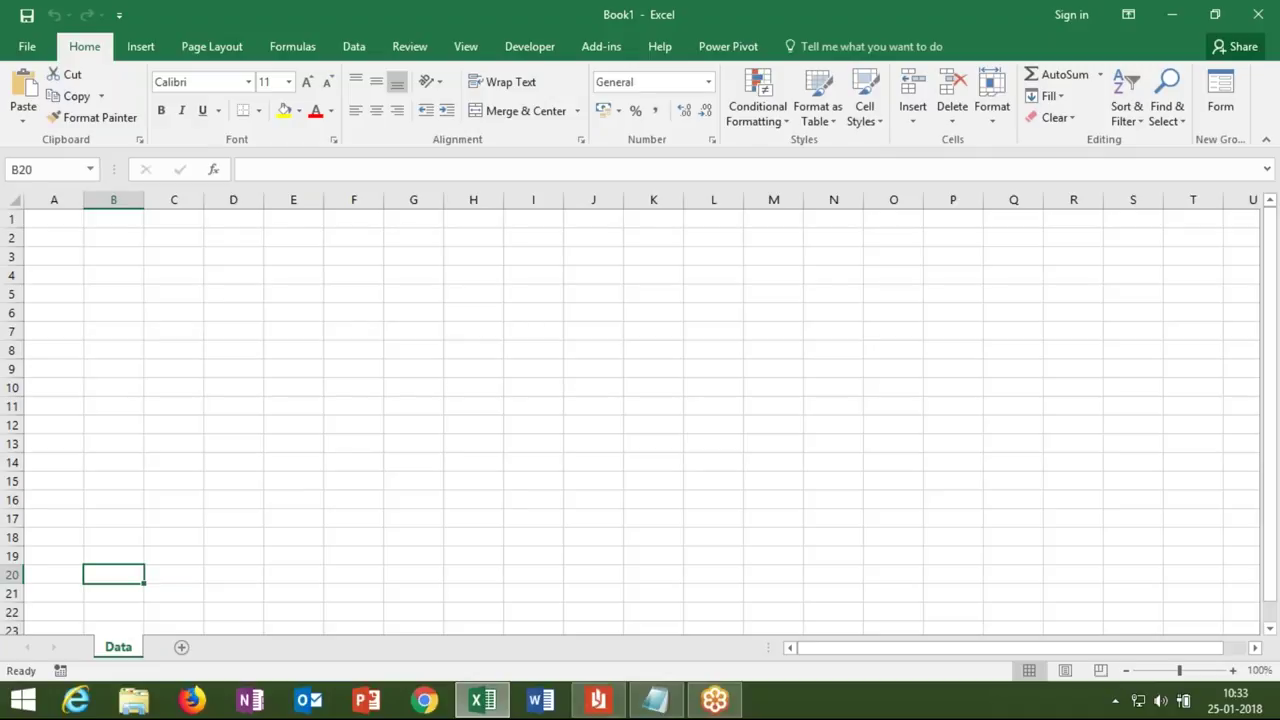
Enter the Month header in A2 and fill Jan through Oct down to A12
{"action": "left_click", "coordinate": [62, 258]}
{"action": "left_click", "coordinate": [59, 231]}
{"action": "type", "text": "Mo"}
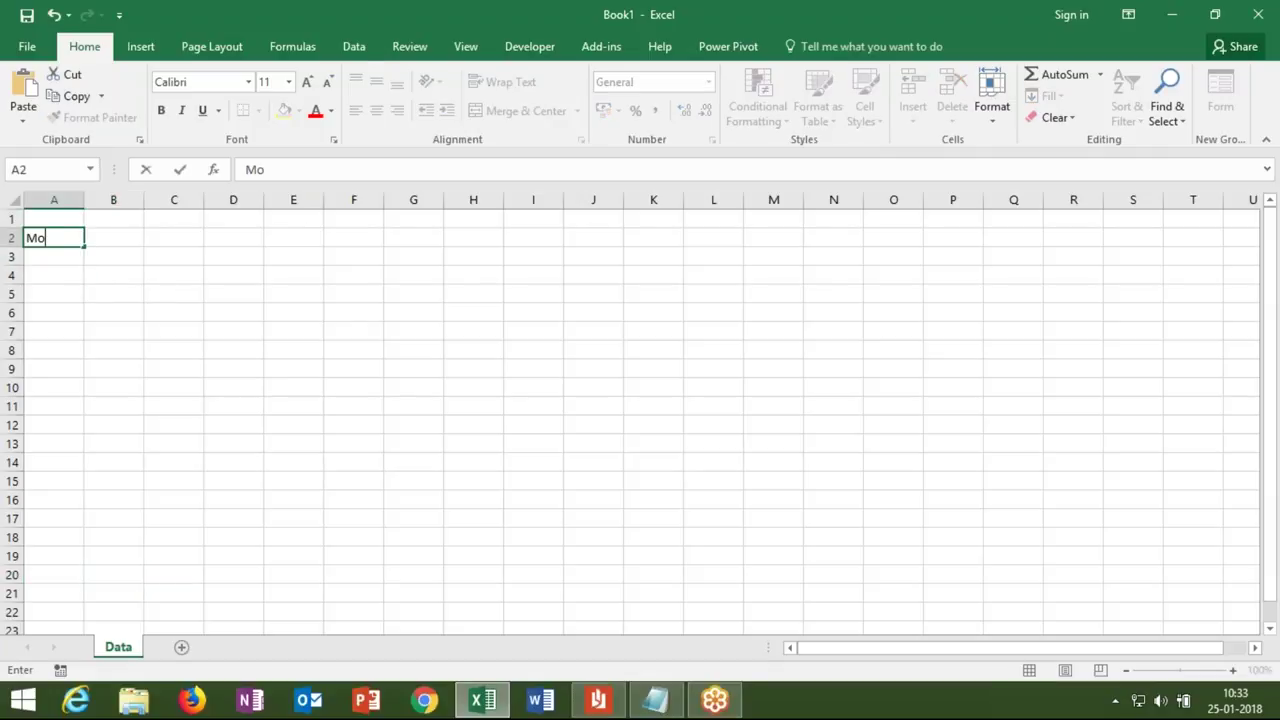
{"action": "type", "text": "nth"}
{"action": "key", "text": "Return"}
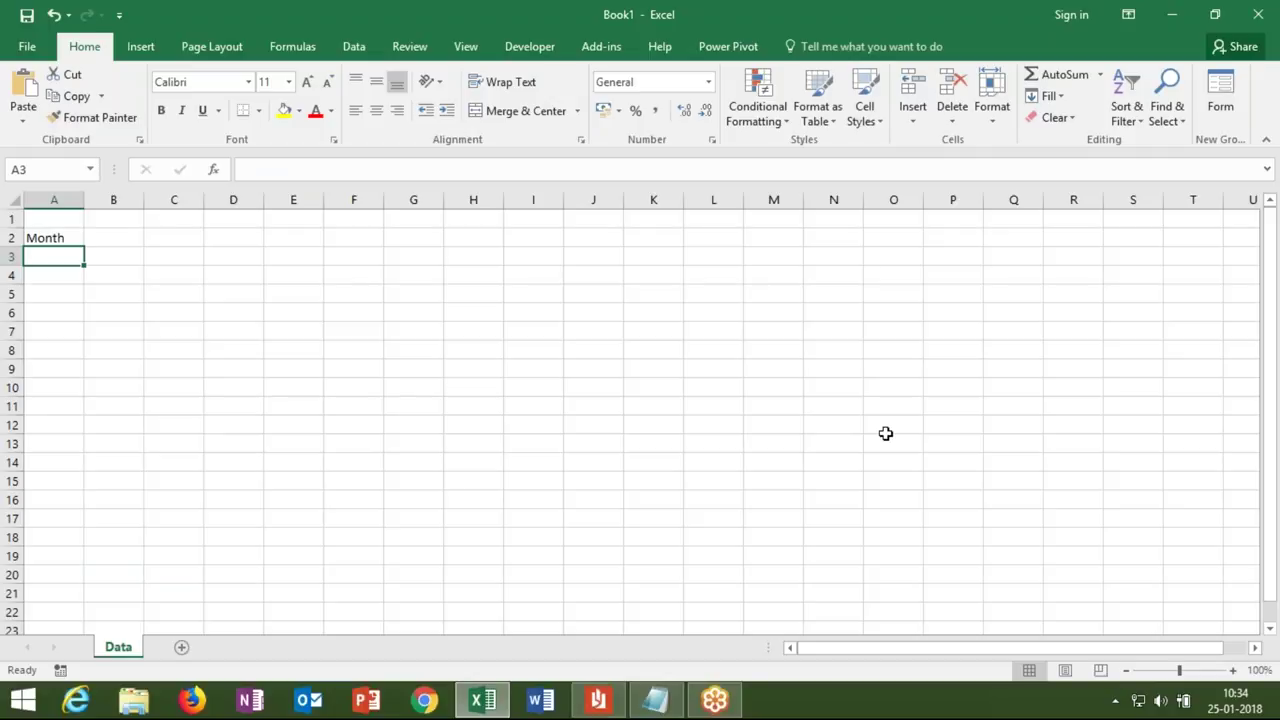
{"action": "type", "text": "Jan"}
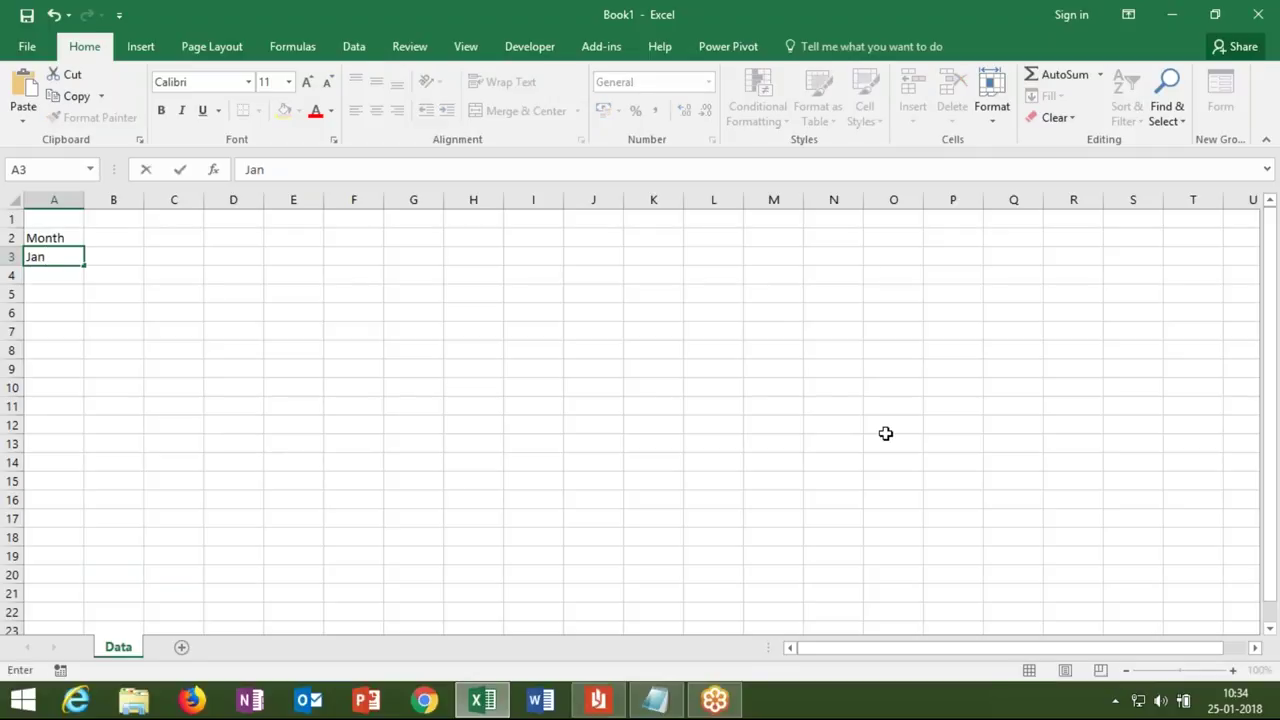
{"action": "key", "text": "Return"}
{"action": "key", "text": "Up"}
{"action": "left_click_drag", "start_coordinate": [84, 265], "coordinate": [86, 430]}
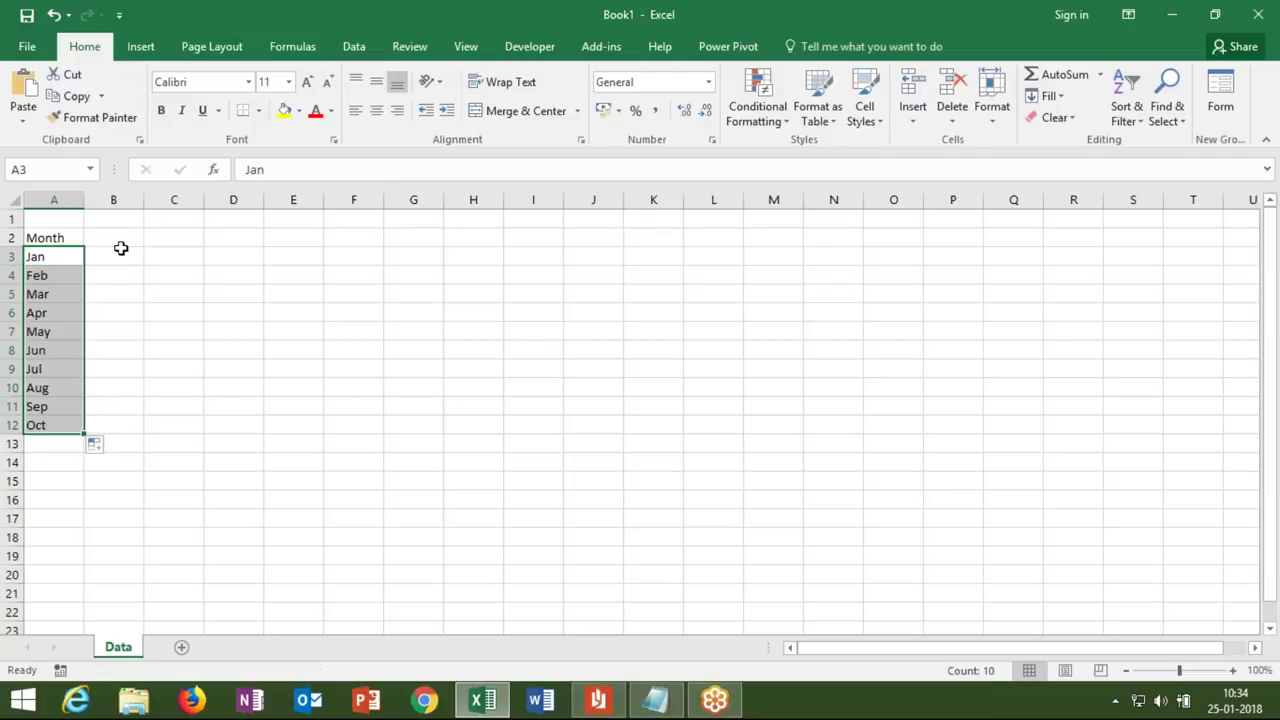
Add the Sales header in B2 and the formula =RANDBETWEEN(10,90) in B3
{"action": "left_click", "coordinate": [120, 242]}
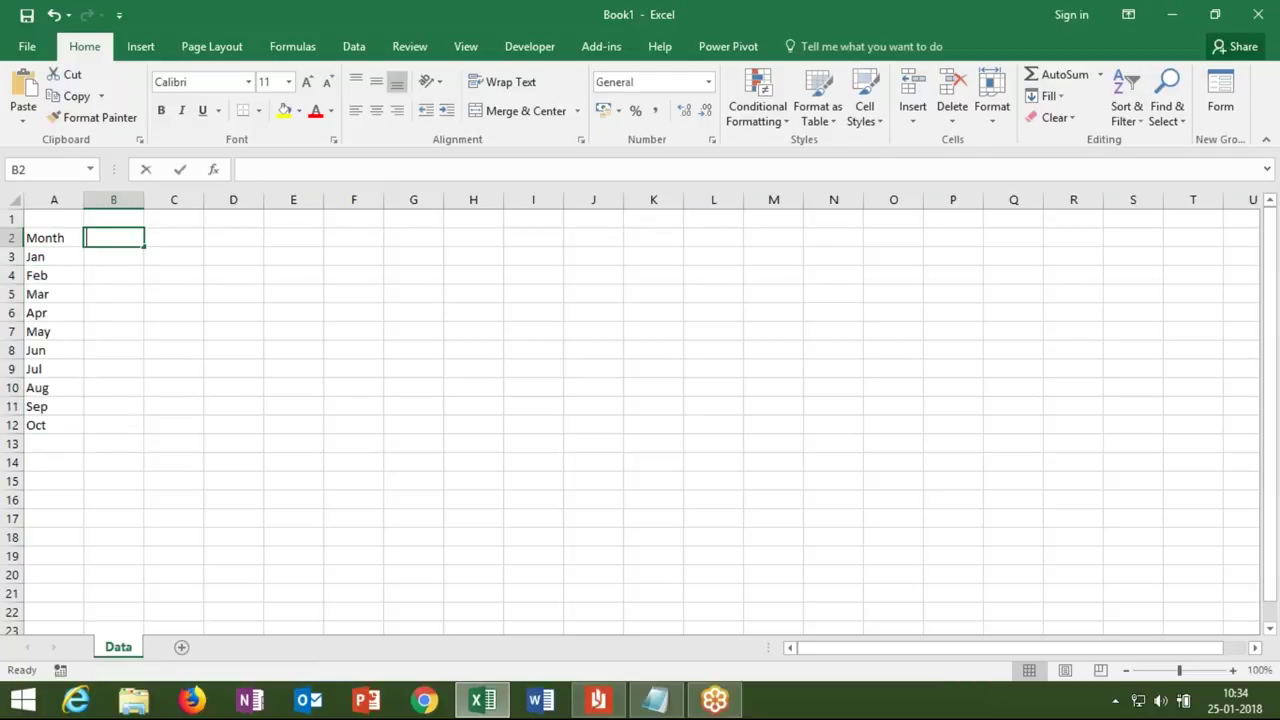
{"action": "type", "text": "Sales"}
{"action": "key", "text": "Return"}
{"action": "type", "text": "=ra"}
{"action": "key", "text": "Down"}
{"action": "key", "text": "Down"}
{"action": "key", "text": "Down"}
{"action": "key", "text": "Up"}
{"action": "key", "text": "Up"}
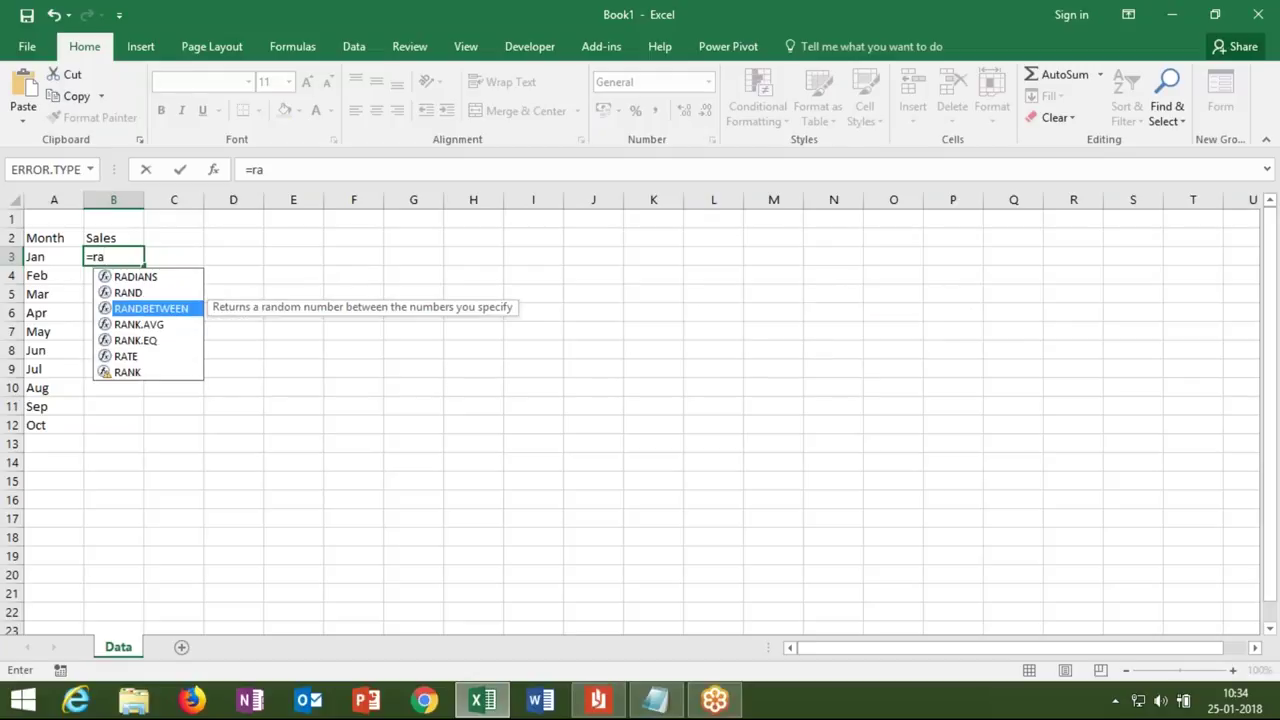
{"action": "key", "text": "Tab"}
{"action": "type", "text": "10,90"}
{"action": "key", "text": "Return"}
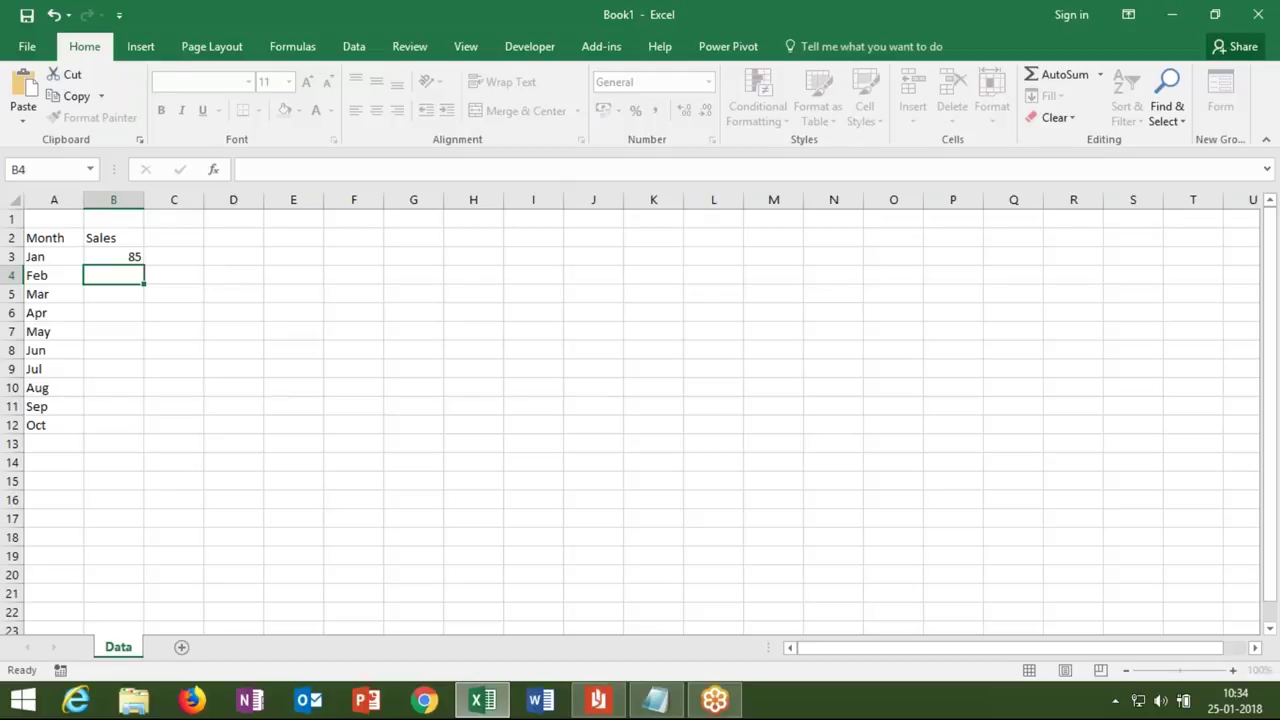
Copy the RANDBETWEEN formula down from B3 through B12
{"action": "key", "text": "Up"}
{"action": "key", "text": "shift+Down"}
{"action": "key", "text": "shift+Down"}
{"action": "key", "text": "shift+Down"}
{"action": "key", "text": "shift+Down"}
{"action": "key", "text": "shift+Down"}
{"action": "key", "text": "shift+Down"}
{"action": "key", "text": "shift+Up"}
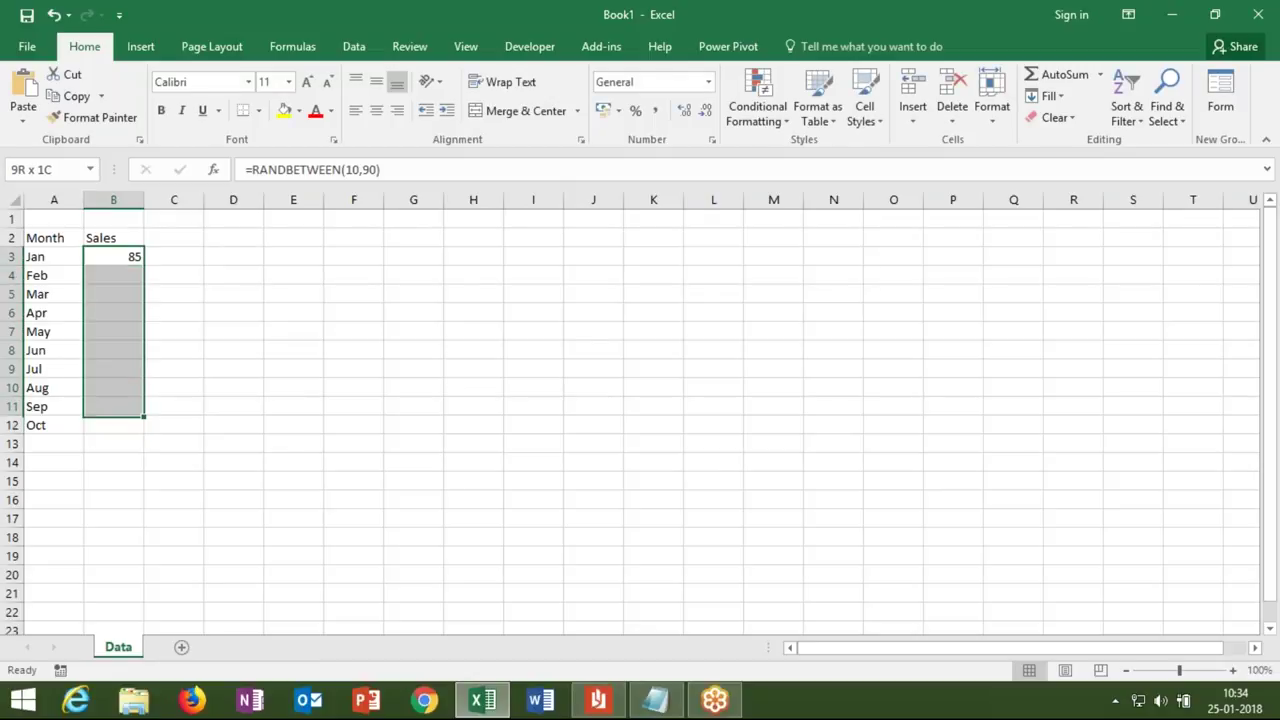
{"action": "key", "text": "shift+Down"}
{"action": "key", "text": "ctrl+d"}
Select the whole Month and Sales table A2:B12
{"action": "key", "text": "Up"}
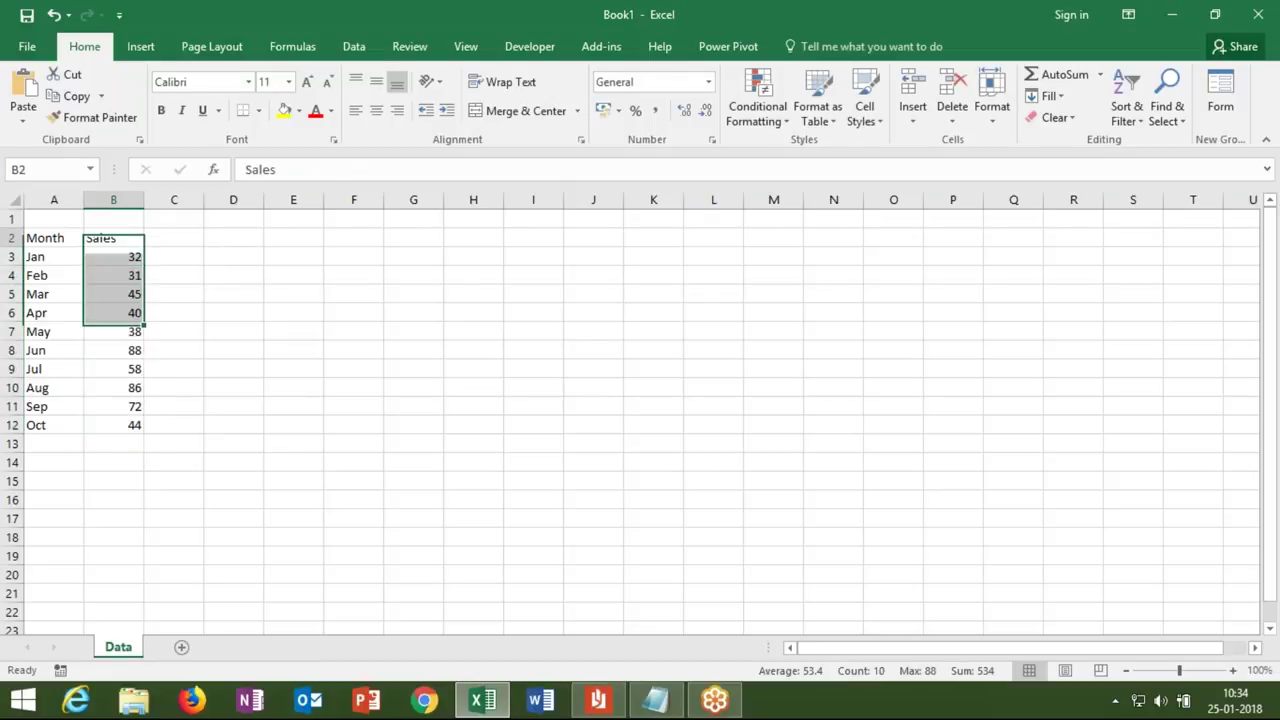
{"action": "key", "text": "Left"}
{"action": "key", "text": "shift+Right"}
{"action": "key", "text": "ctrl+shift+Down"}
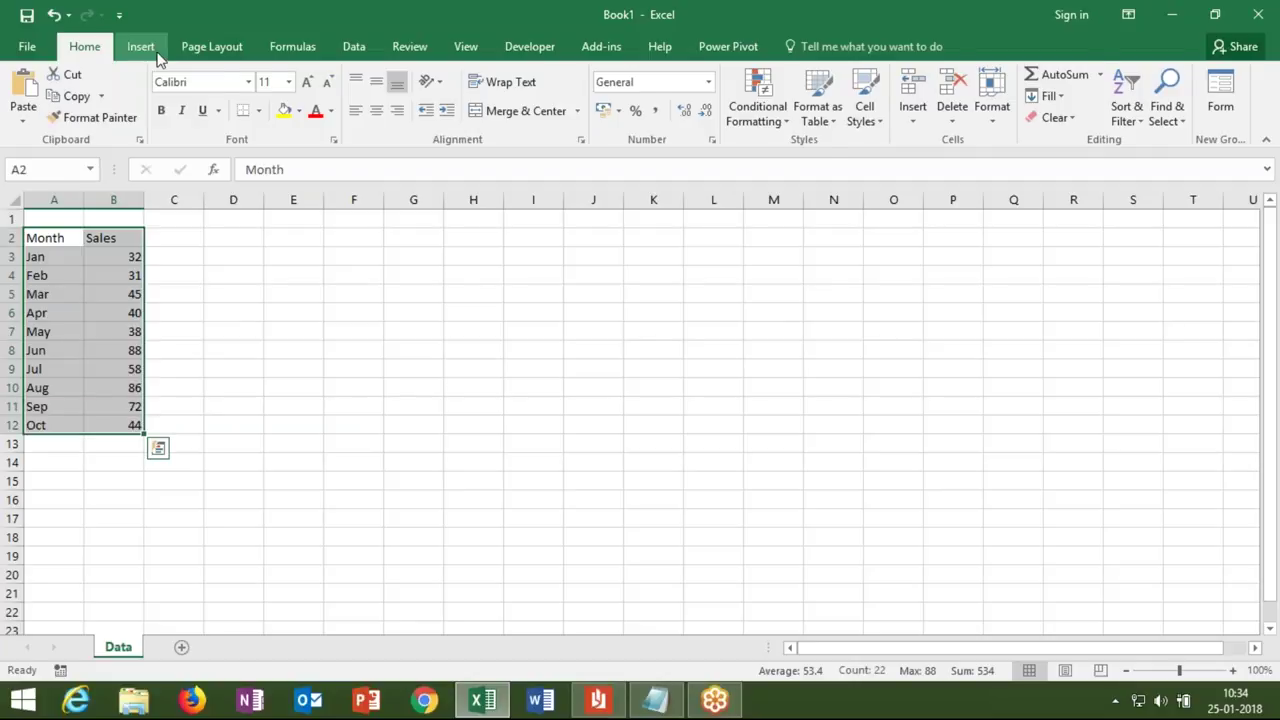
Insert a clustered column chart of the sales, cut it from Data, and add Sheet2
{"action": "left_click", "coordinate": [157, 57]}
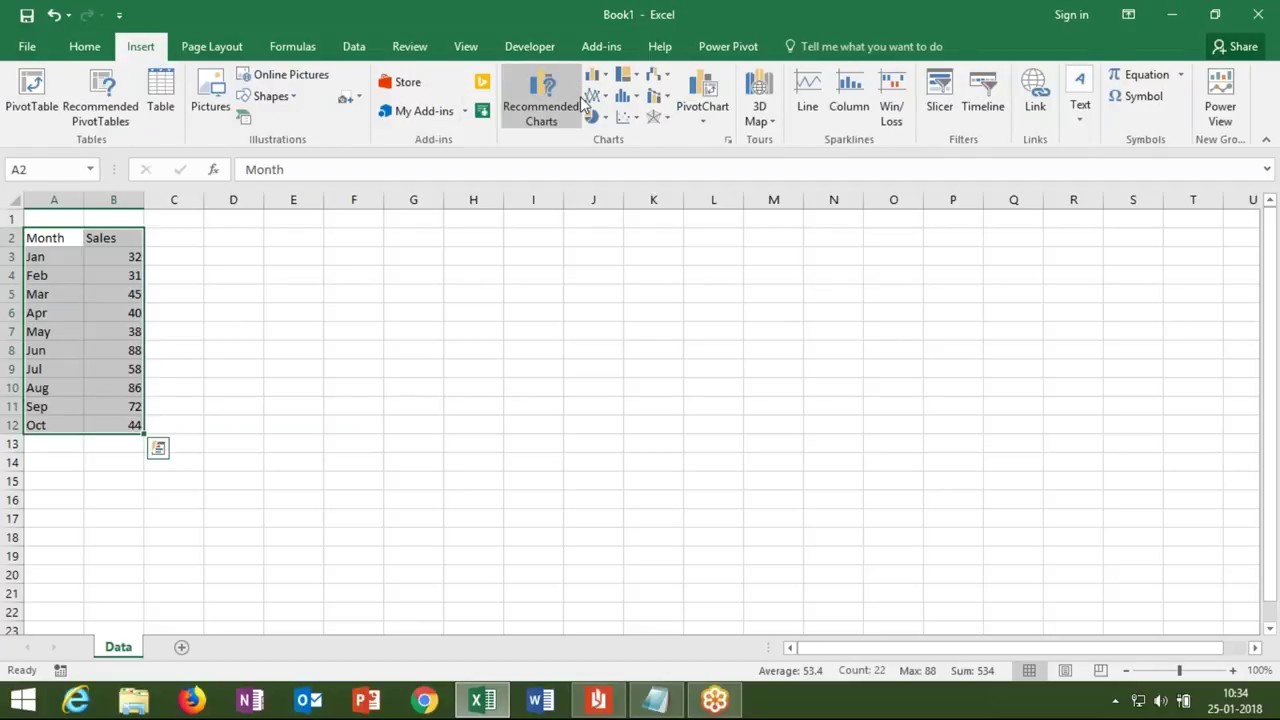
{"action": "left_click", "coordinate": [597, 75]}
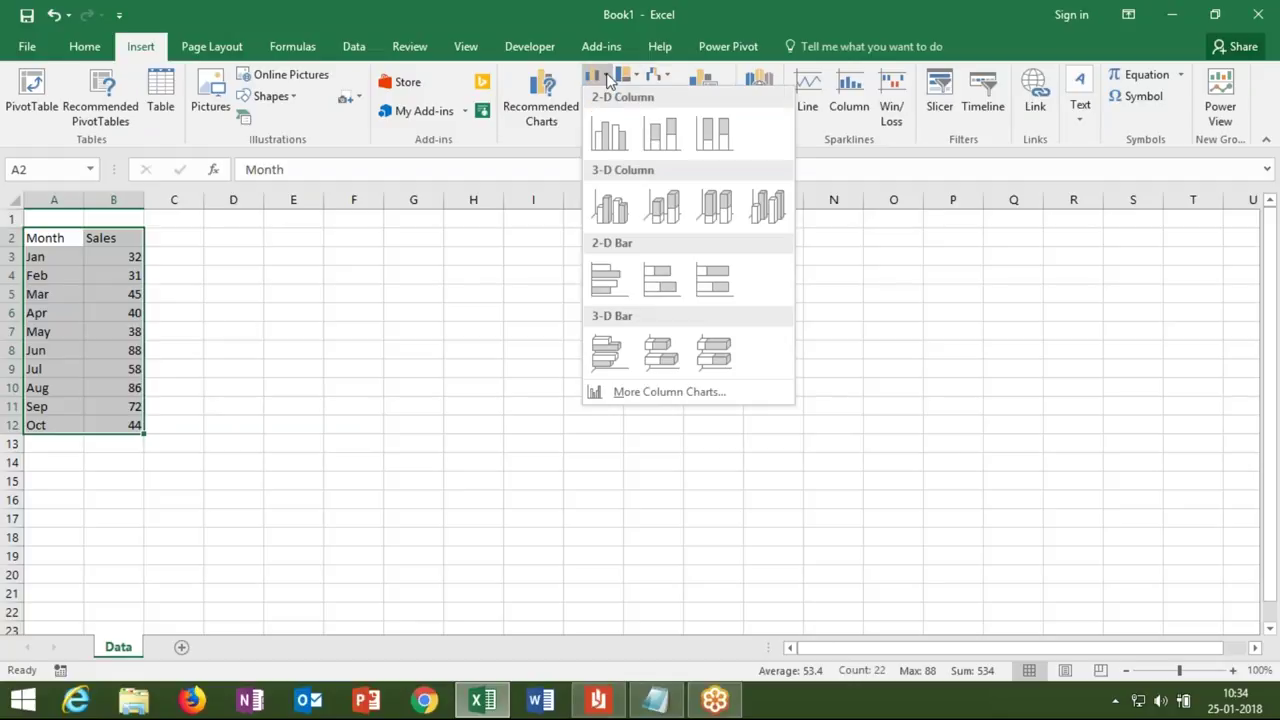
{"action": "left_click", "coordinate": [607, 142]}
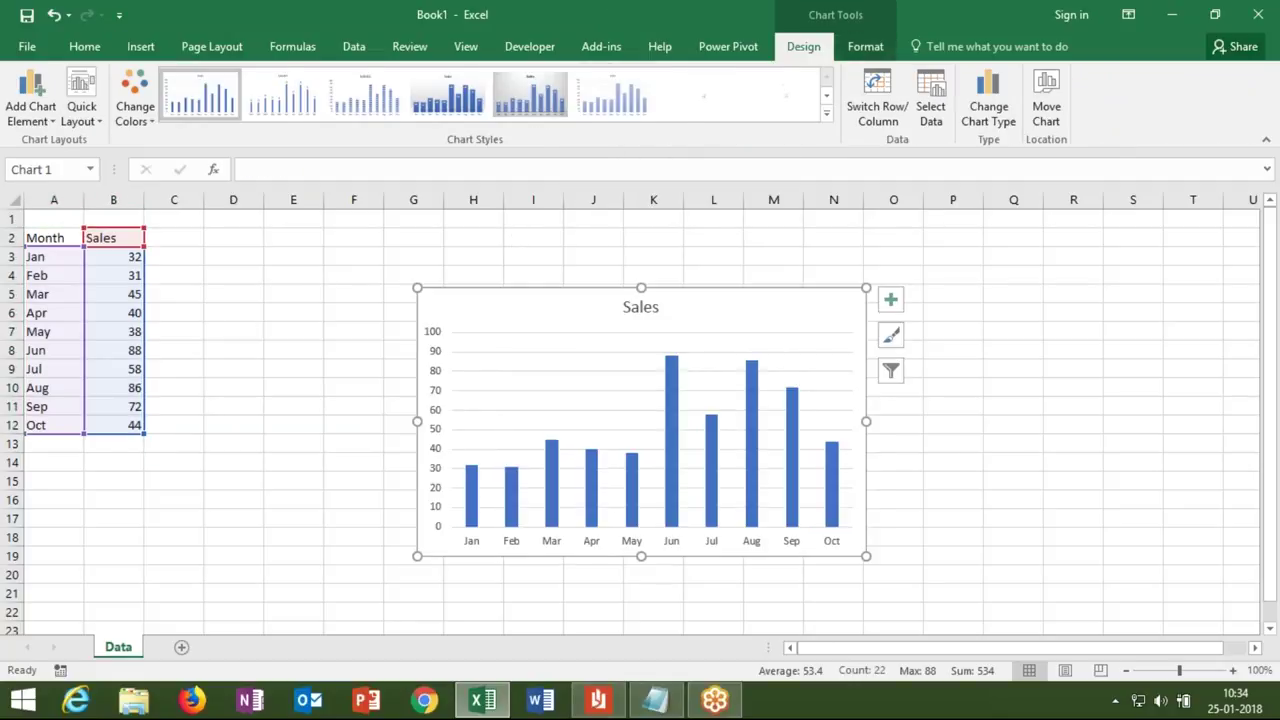
{"action": "key", "text": "Delete"}
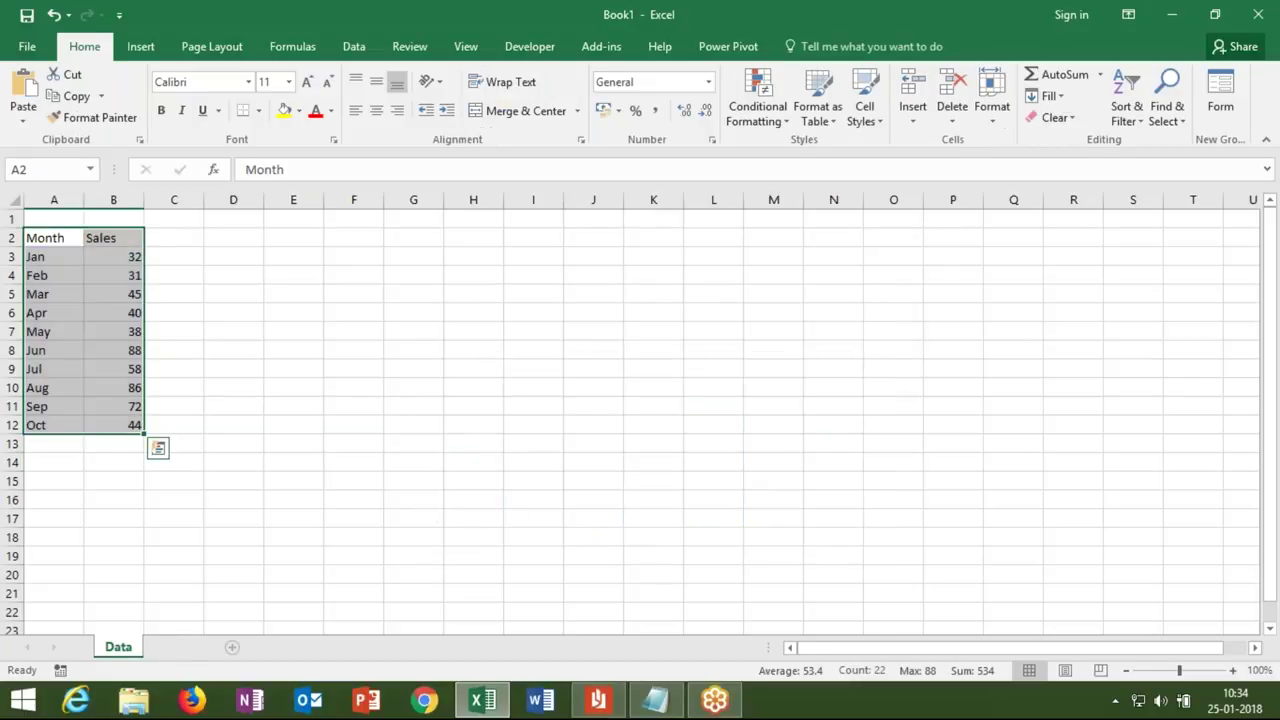
{"action": "left_click", "coordinate": [232, 647]}
Paste the Sales chart onto Sheet2 and apply the dark Style 13 chart style
{"action": "key", "text": "ctrl+v"}
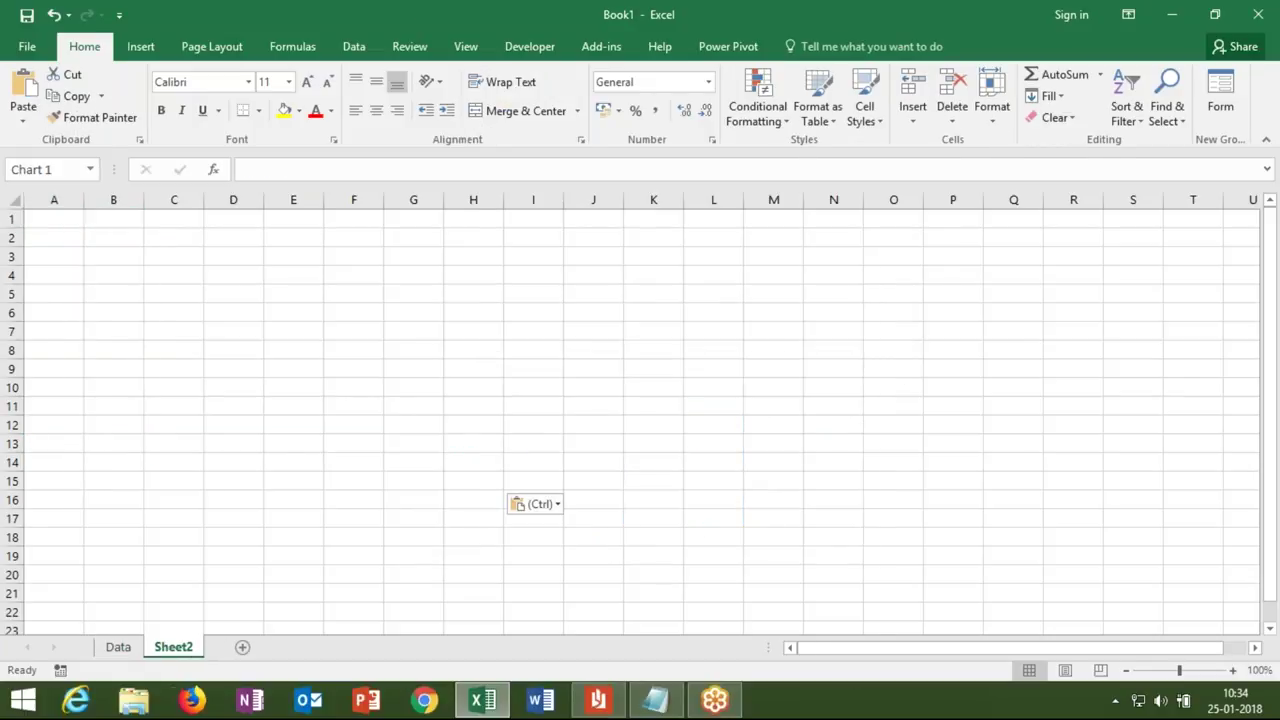
{"action": "left_click_drag", "start_coordinate": [186, 239], "coordinate": [202, 249]}
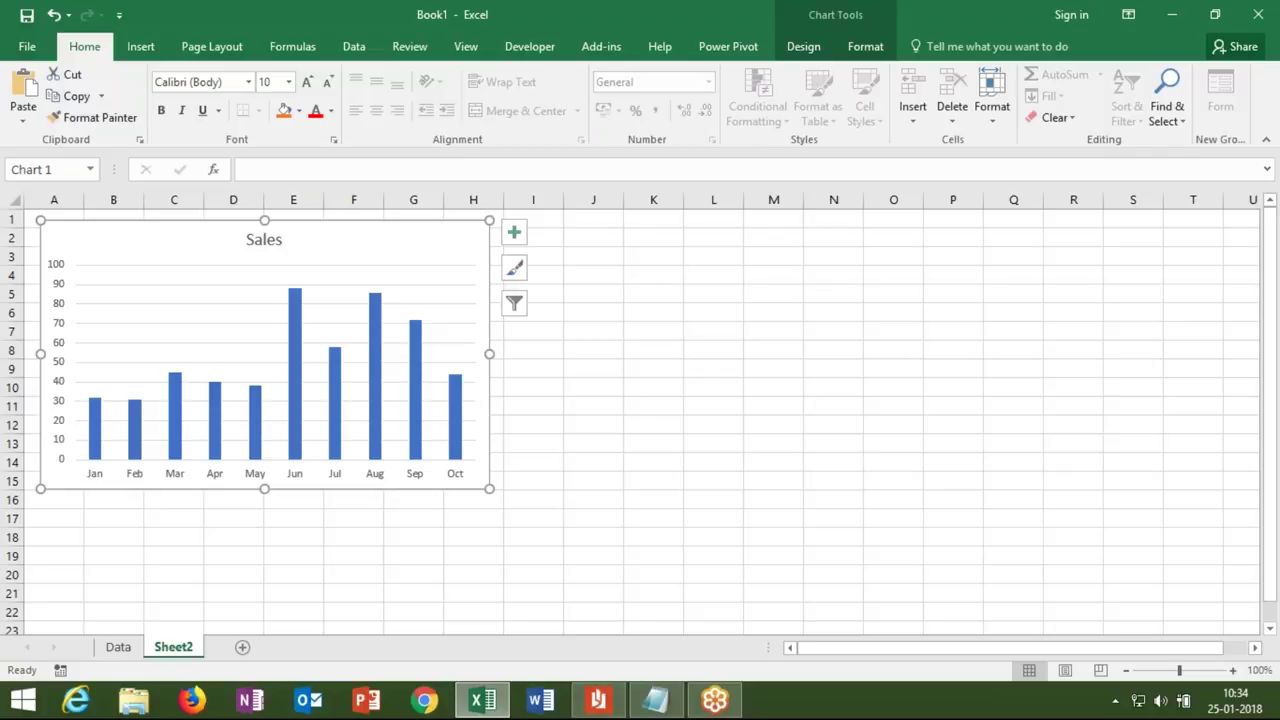
{"action": "left_click", "coordinate": [803, 46]}
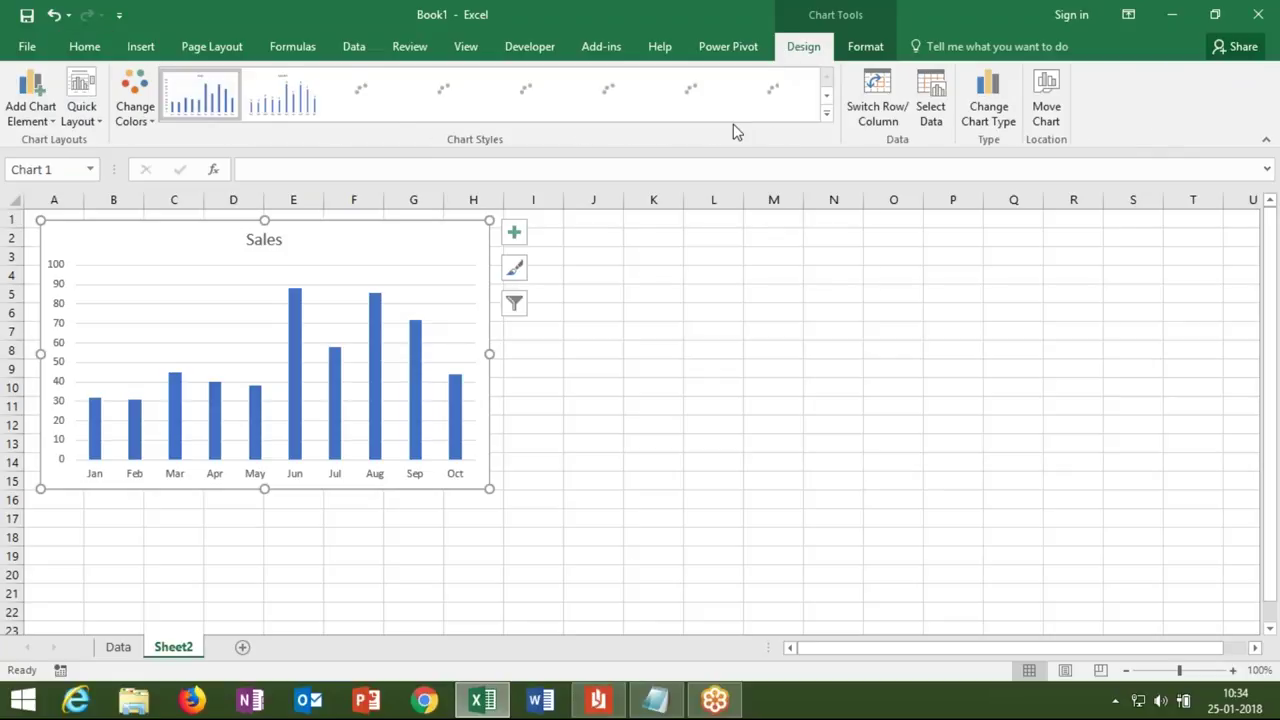
{"action": "left_click", "coordinate": [817, 113]}
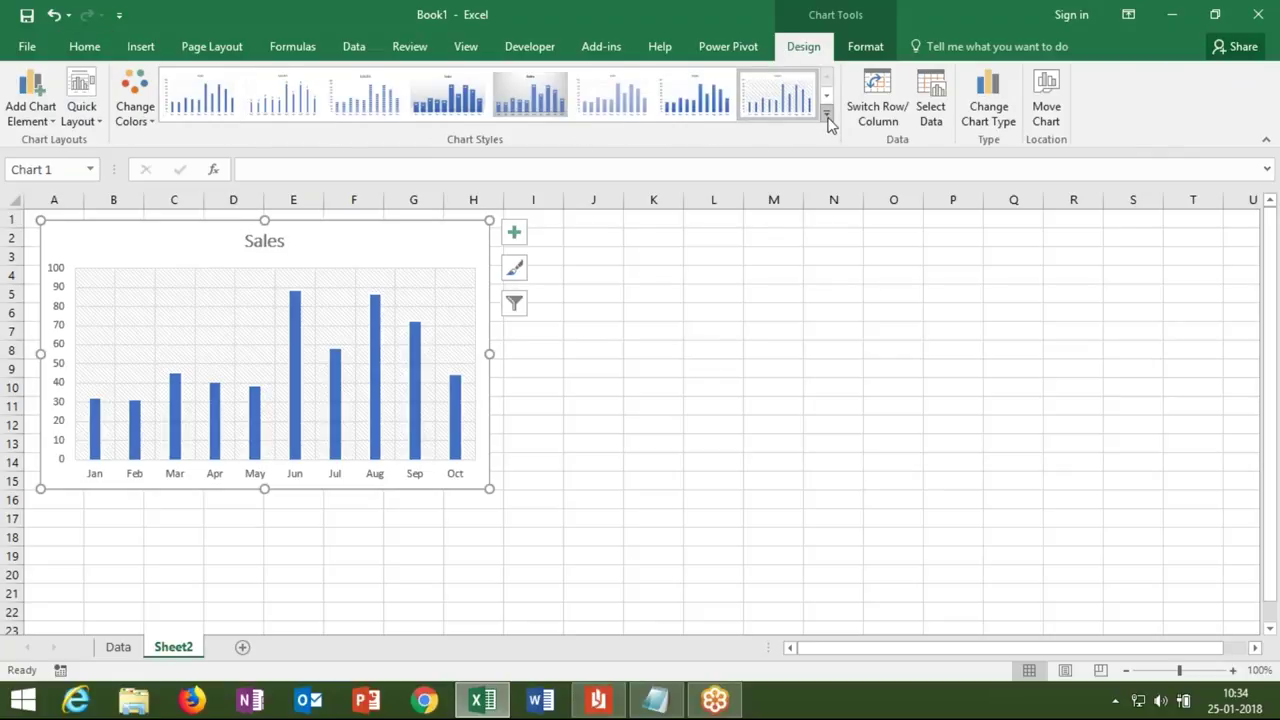
{"action": "left_click", "coordinate": [825, 116]}
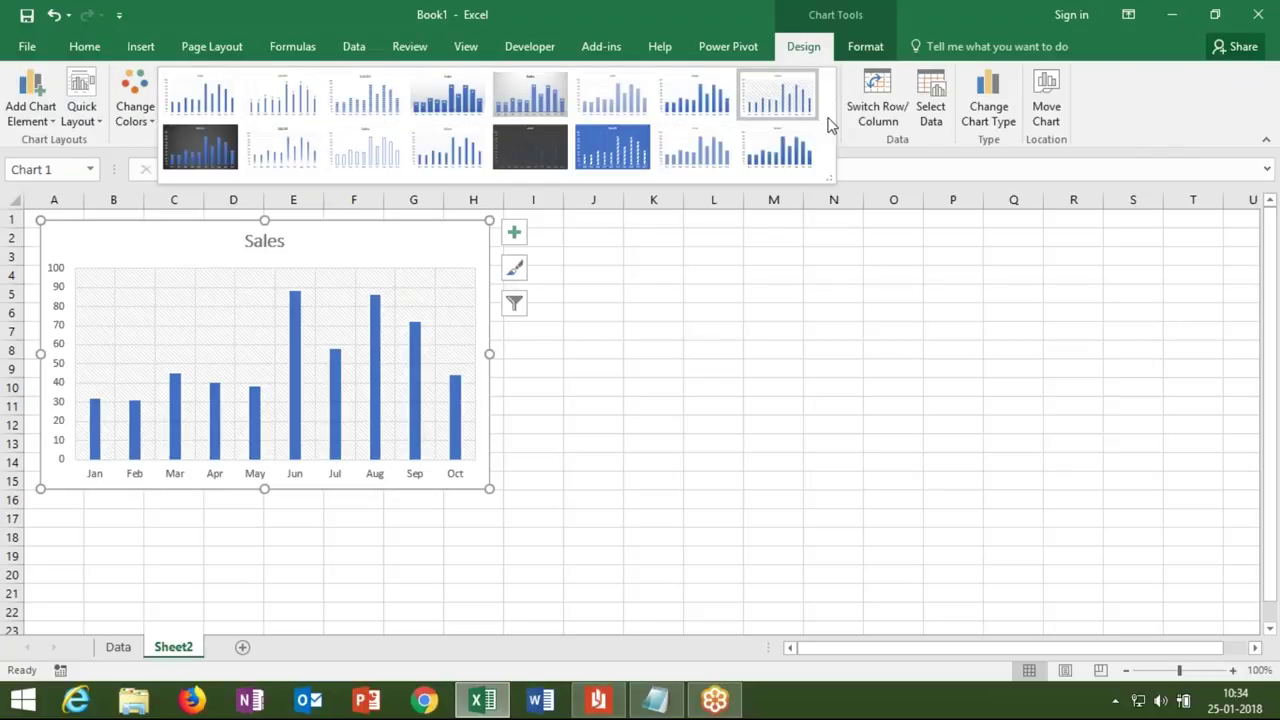
{"action": "left_click", "coordinate": [531, 155]}
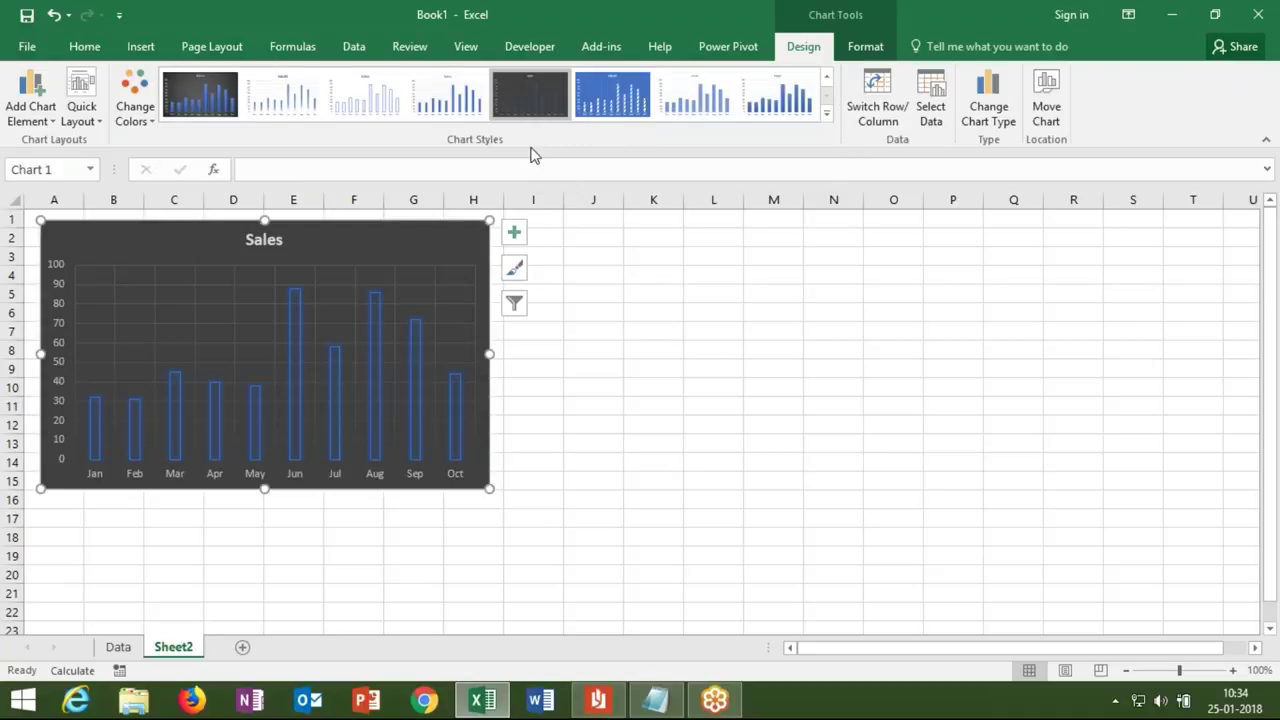
{"action": "left_click", "coordinate": [569, 417]}
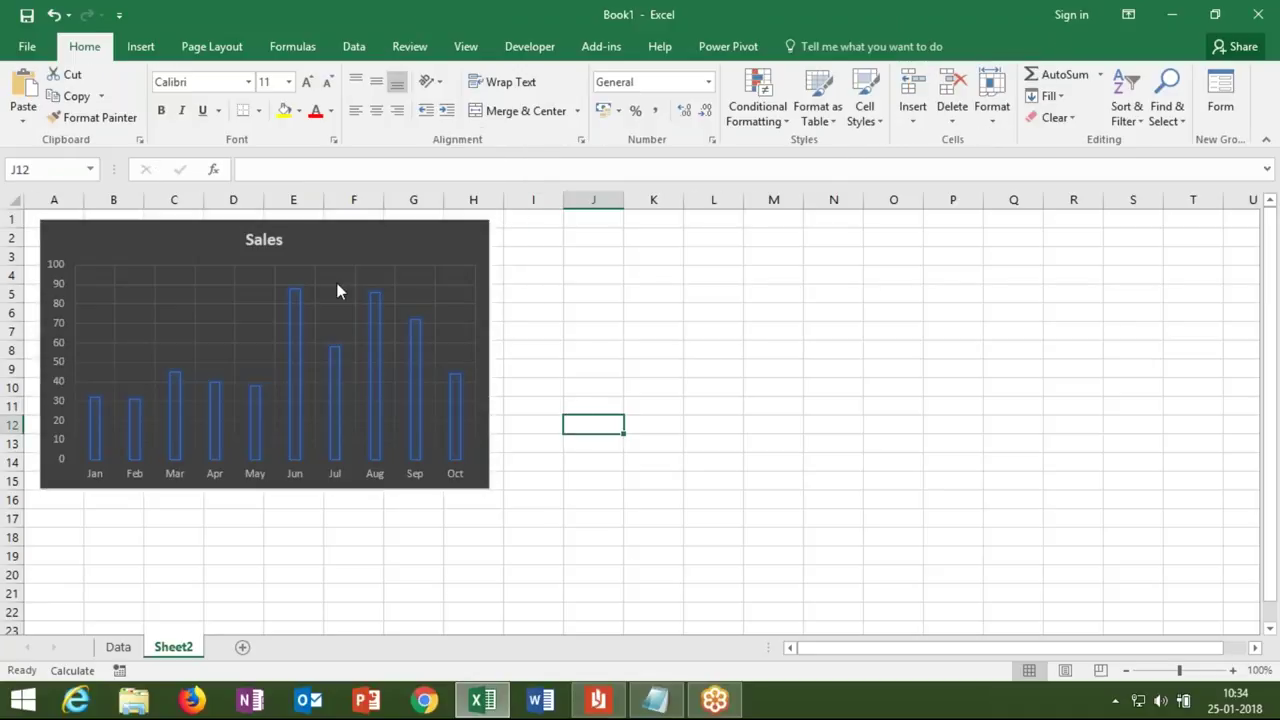
Move the chart to the top-left corner, shrink it to about A1:F9, and add Sheet3
{"action": "left_click_drag", "start_coordinate": [323, 251], "coordinate": [309, 243]}
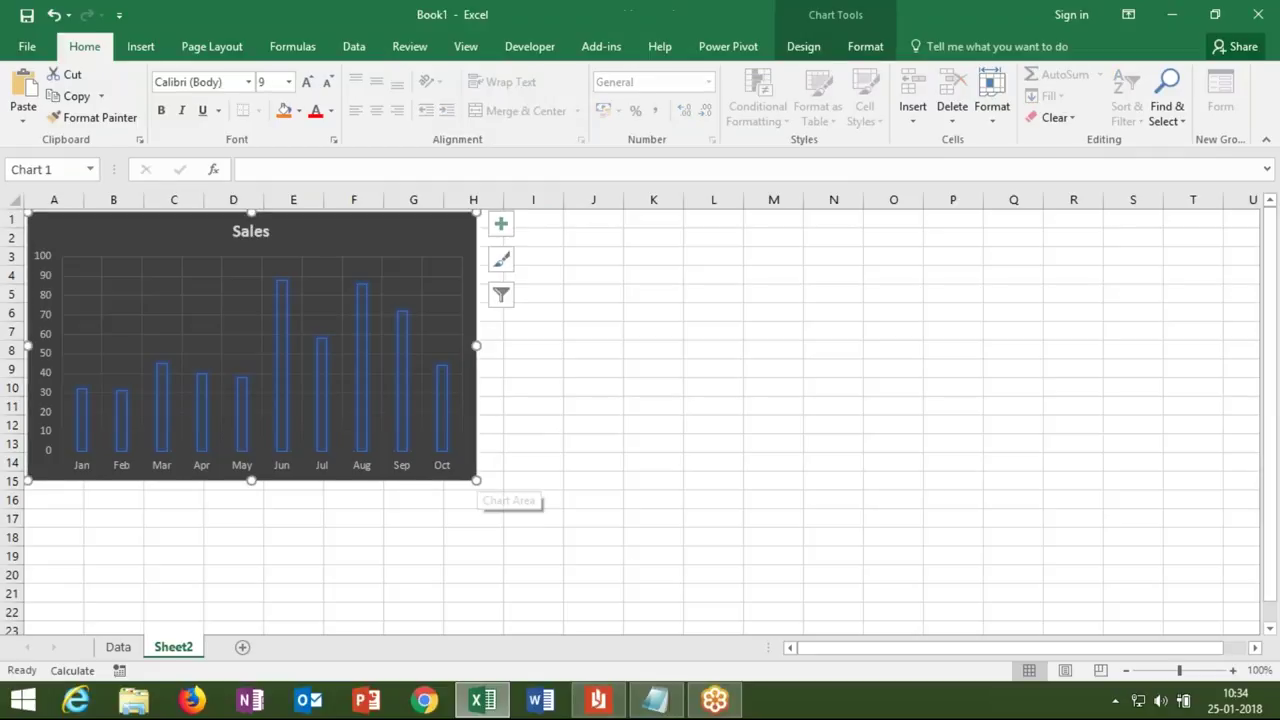
{"action": "mouse_move", "coordinate": [476, 480]}
{"action": "left_mouse_down"}
{"action": "mouse_move", "coordinate": [388, 360]}
{"action": "mouse_move", "coordinate": [395, 370]}
{"action": "left_mouse_up"}
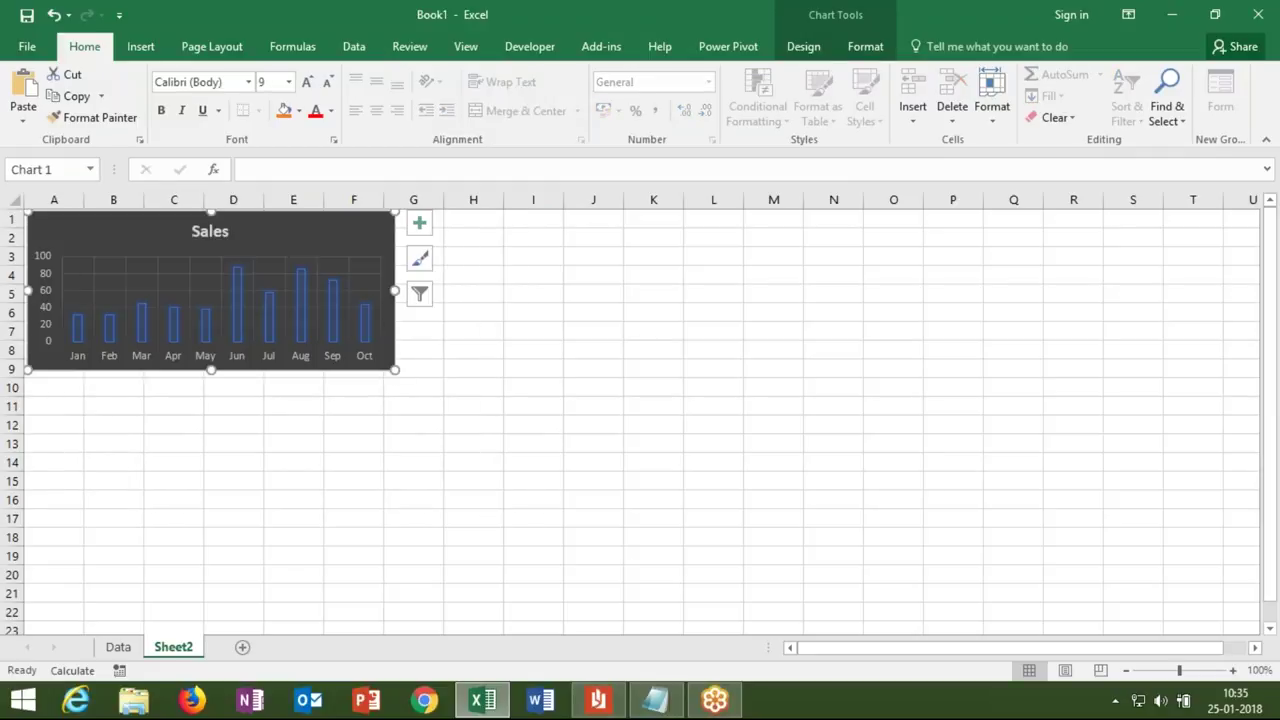
{"action": "left_click", "coordinate": [424, 437]}
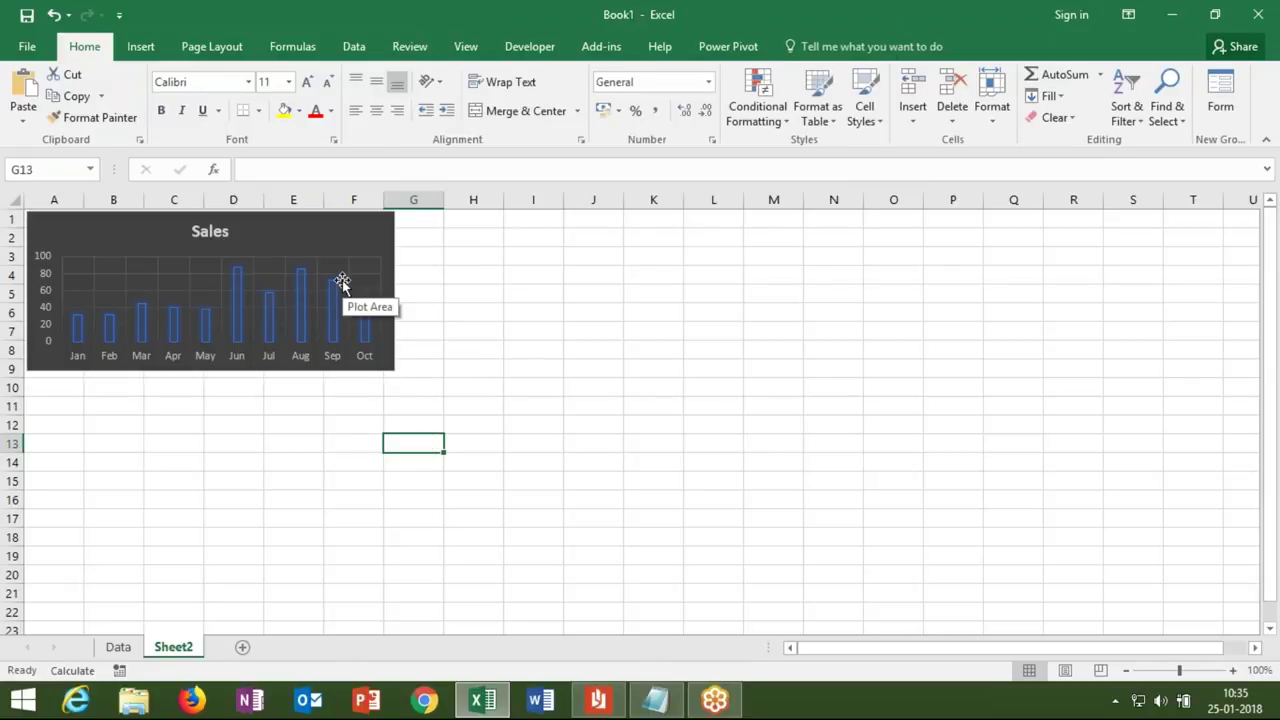
{"action": "left_click", "coordinate": [334, 250]}
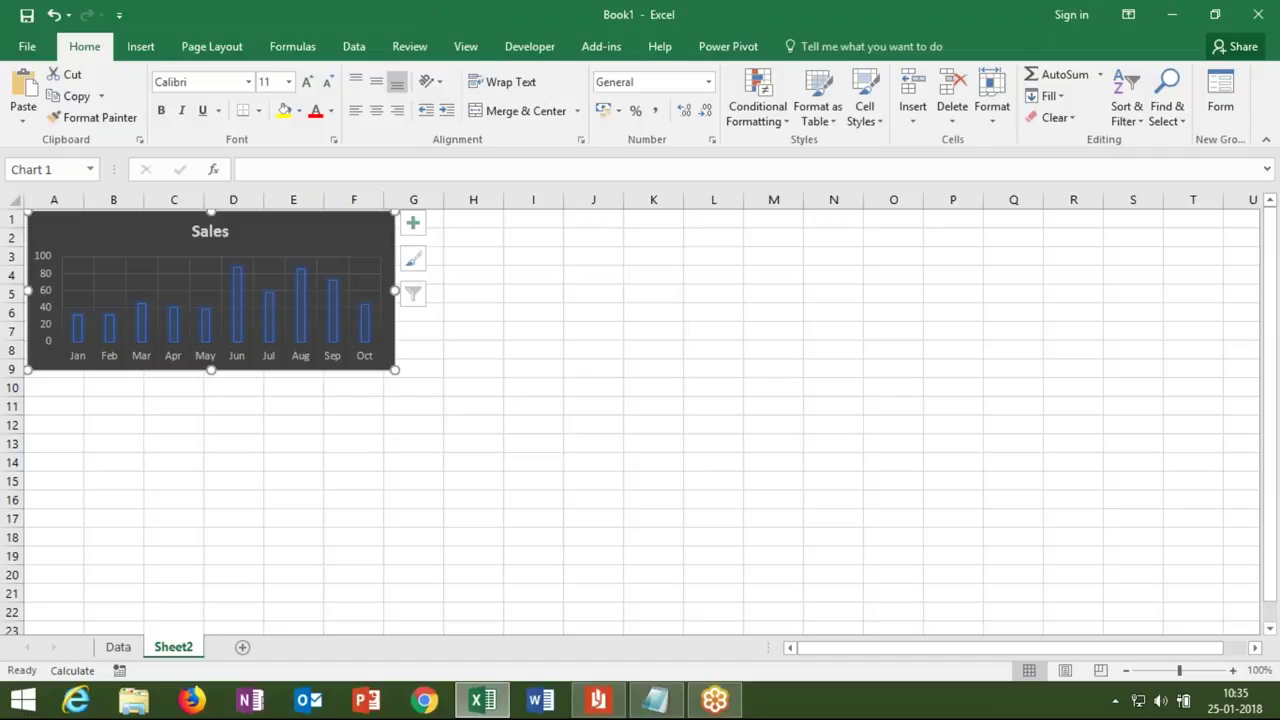
{"action": "left_click", "coordinate": [243, 648]}
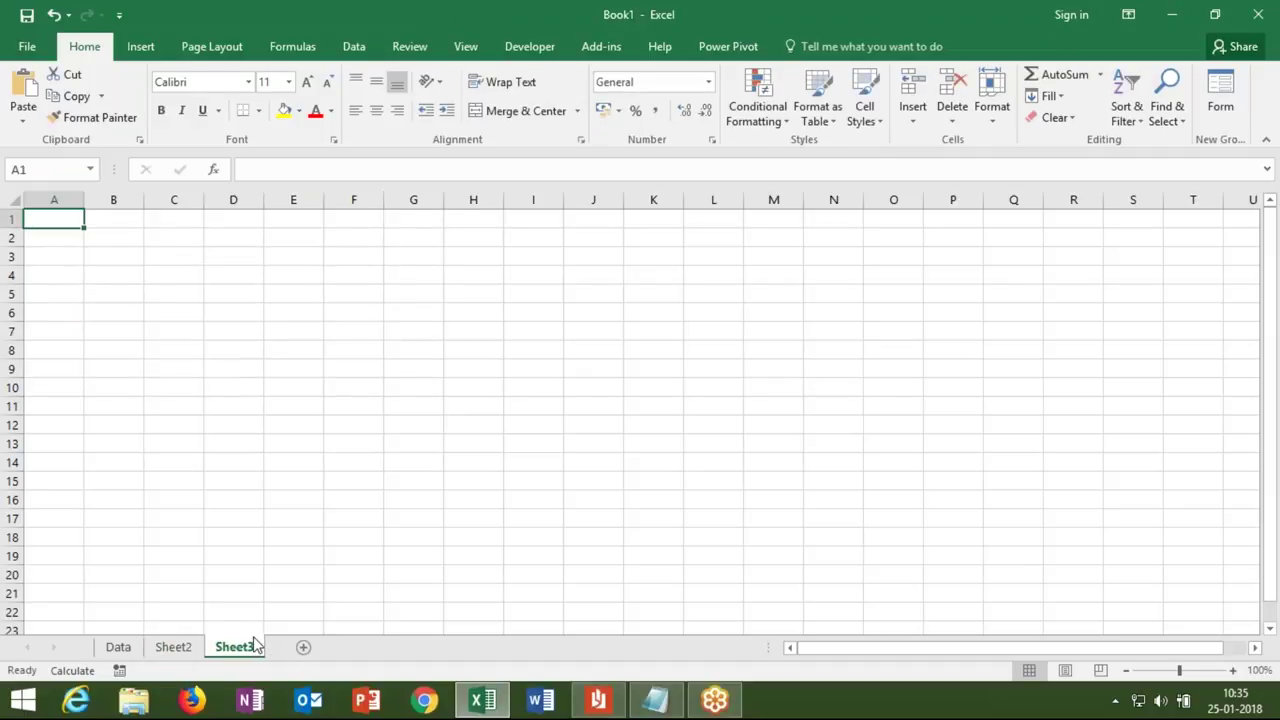
Paste the Sales chart on Sheet3, enlarge it to A1:Q22, and select columns R through XFD
{"action": "key", "text": "ctrl+v"}
{"action": "left_click_drag", "start_coordinate": [398, 360], "coordinate": [1018, 596]}
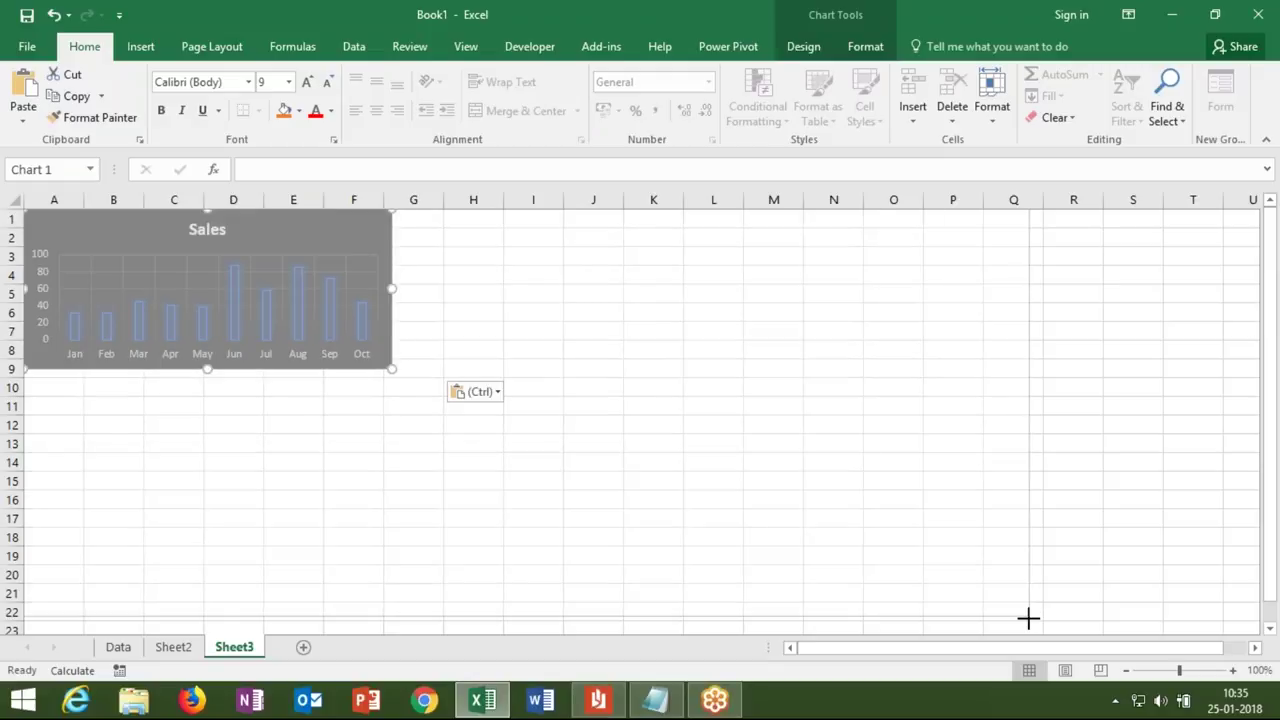
{"action": "left_click_drag", "start_coordinate": [1018, 596], "coordinate": [1029, 618]}
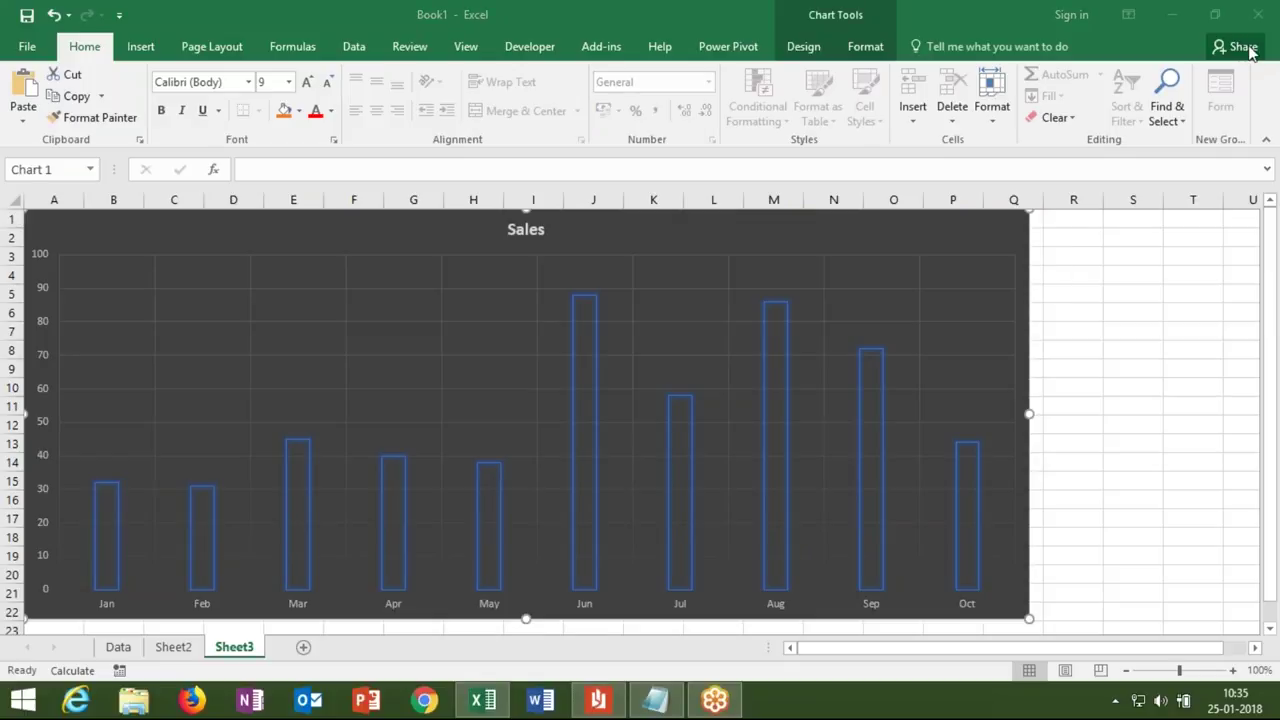
{"action": "left_click", "coordinate": [1029, 418]}
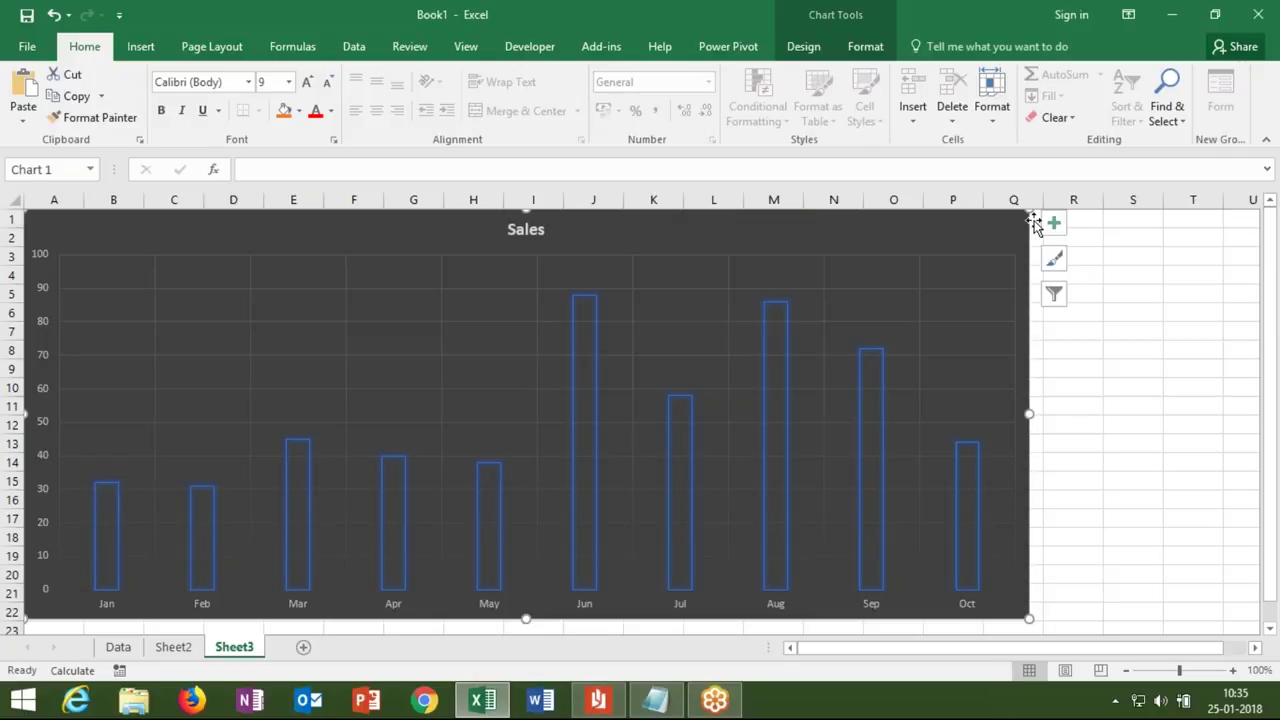
{"action": "left_click", "coordinate": [1060, 195]}
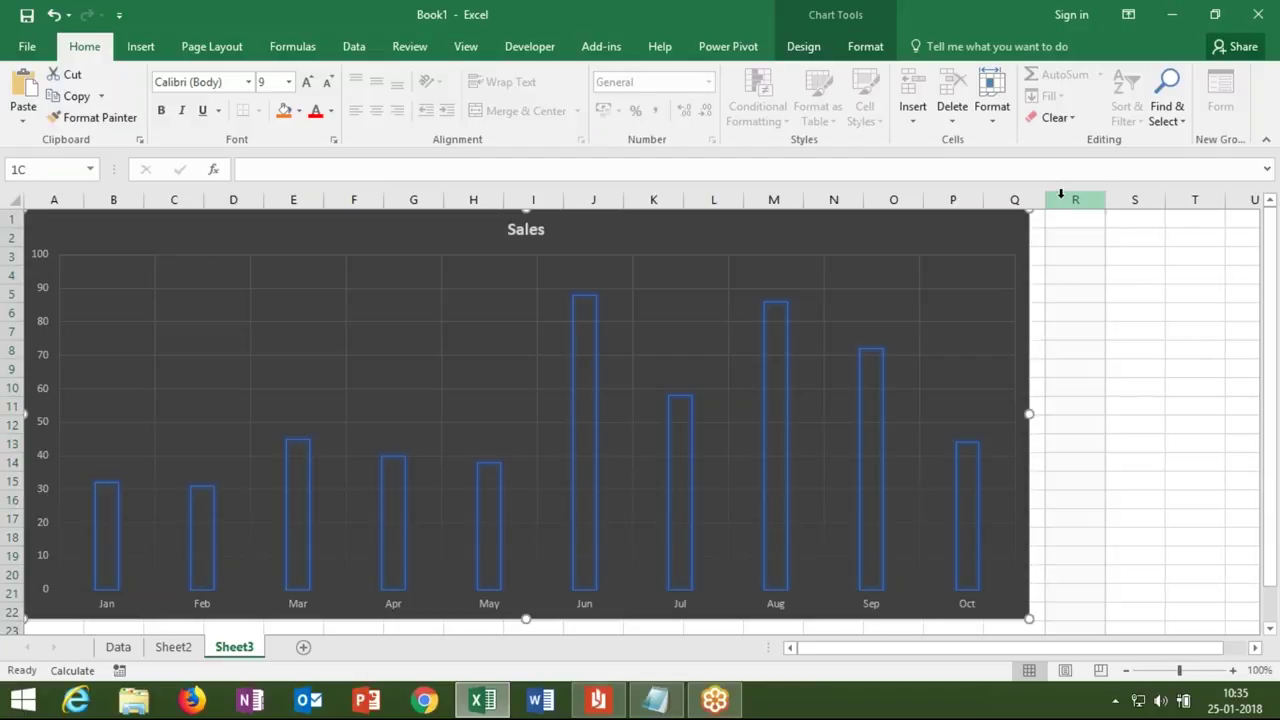
{"action": "key", "text": "ctrl+shift+Right"}
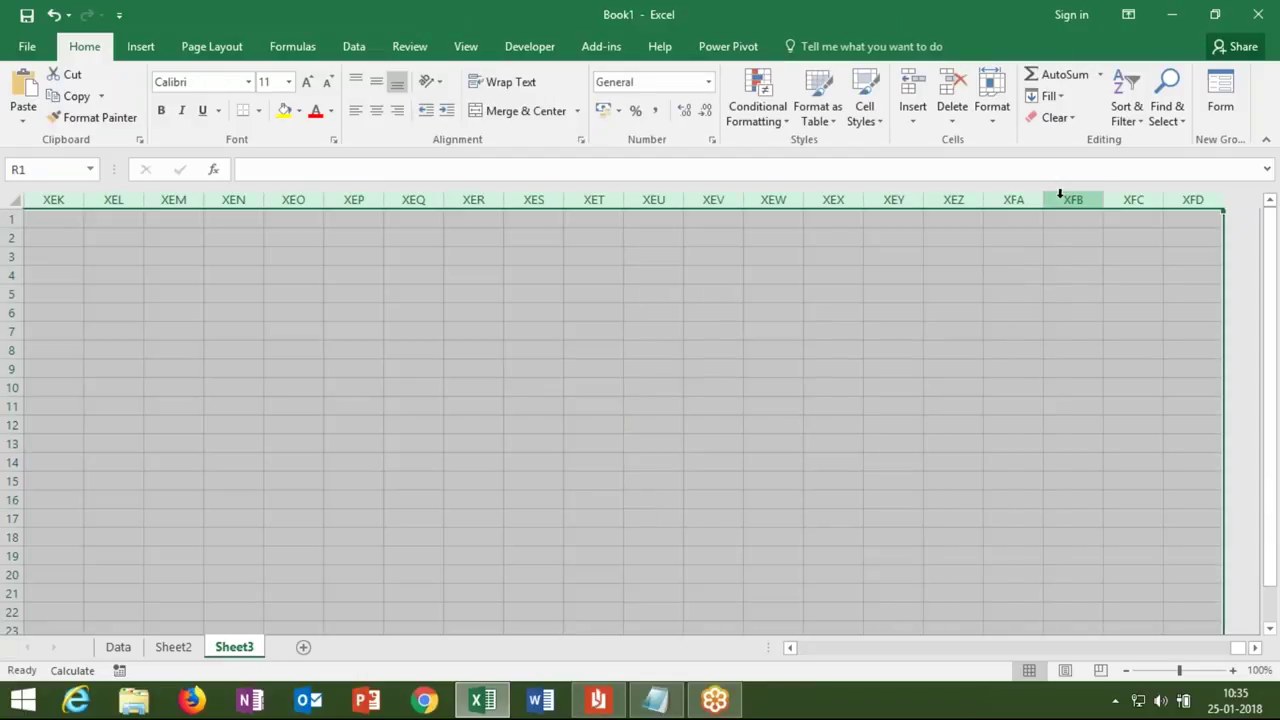
Hide columns R through XFD, then select row 23 just below the chart
{"action": "right_click", "coordinate": [1028, 198]}
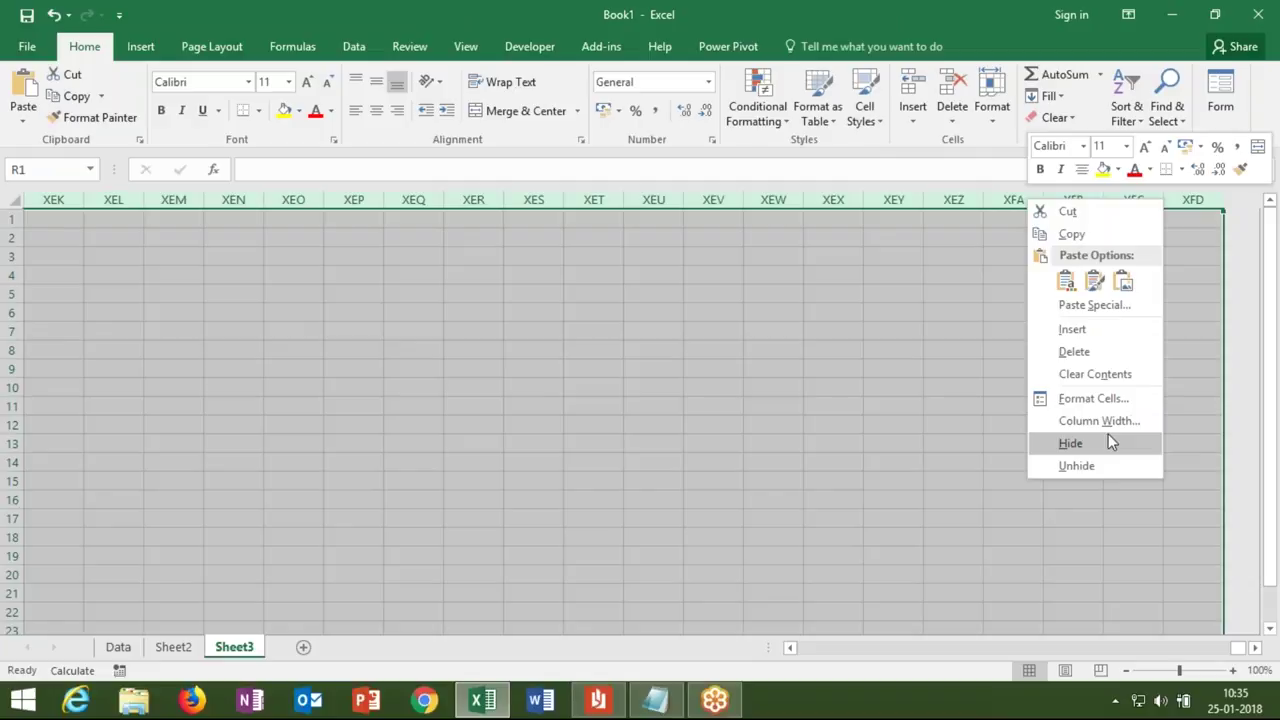
{"action": "left_click", "coordinate": [1099, 421]}
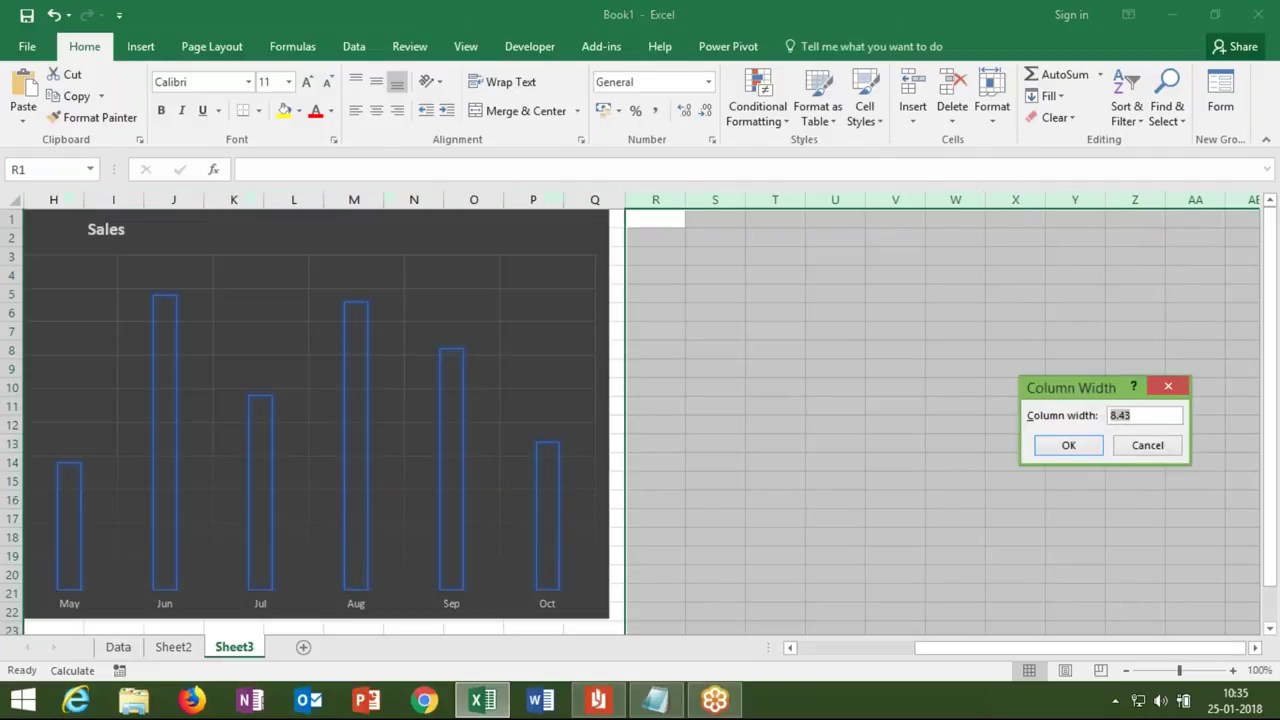
{"action": "left_click", "coordinate": [1068, 445]}
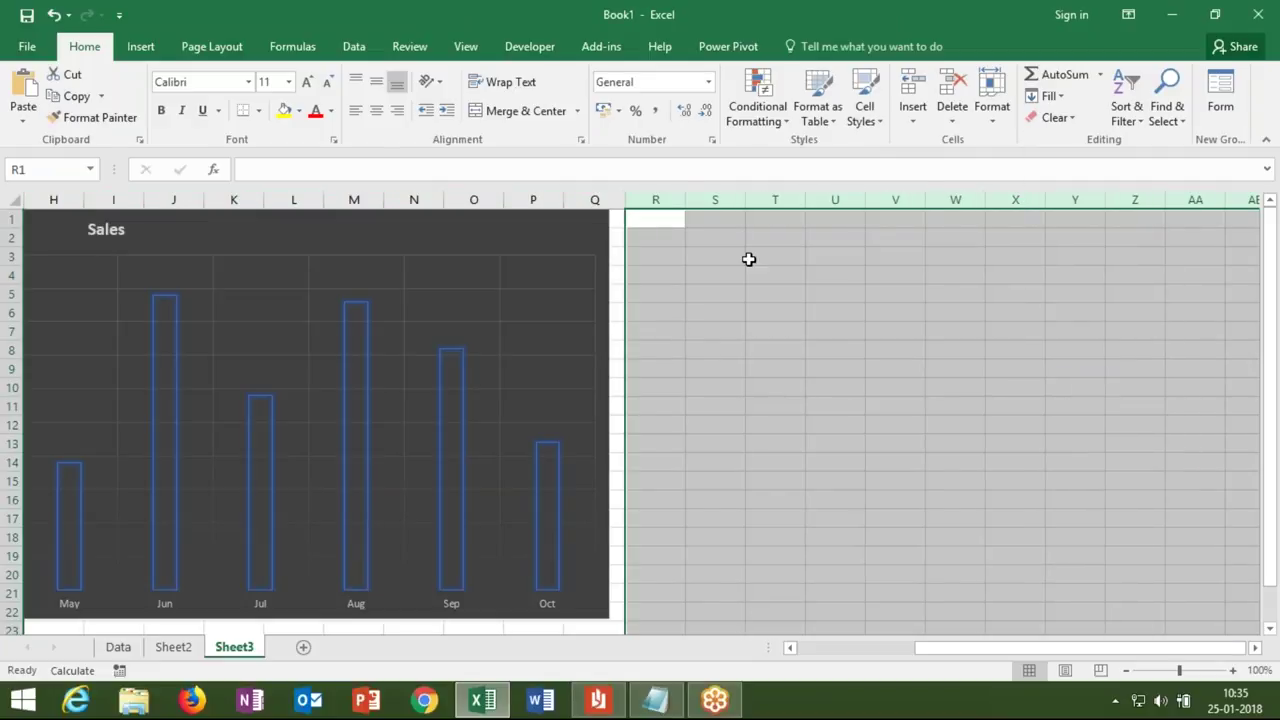
{"action": "right_click", "coordinate": [662, 200]}
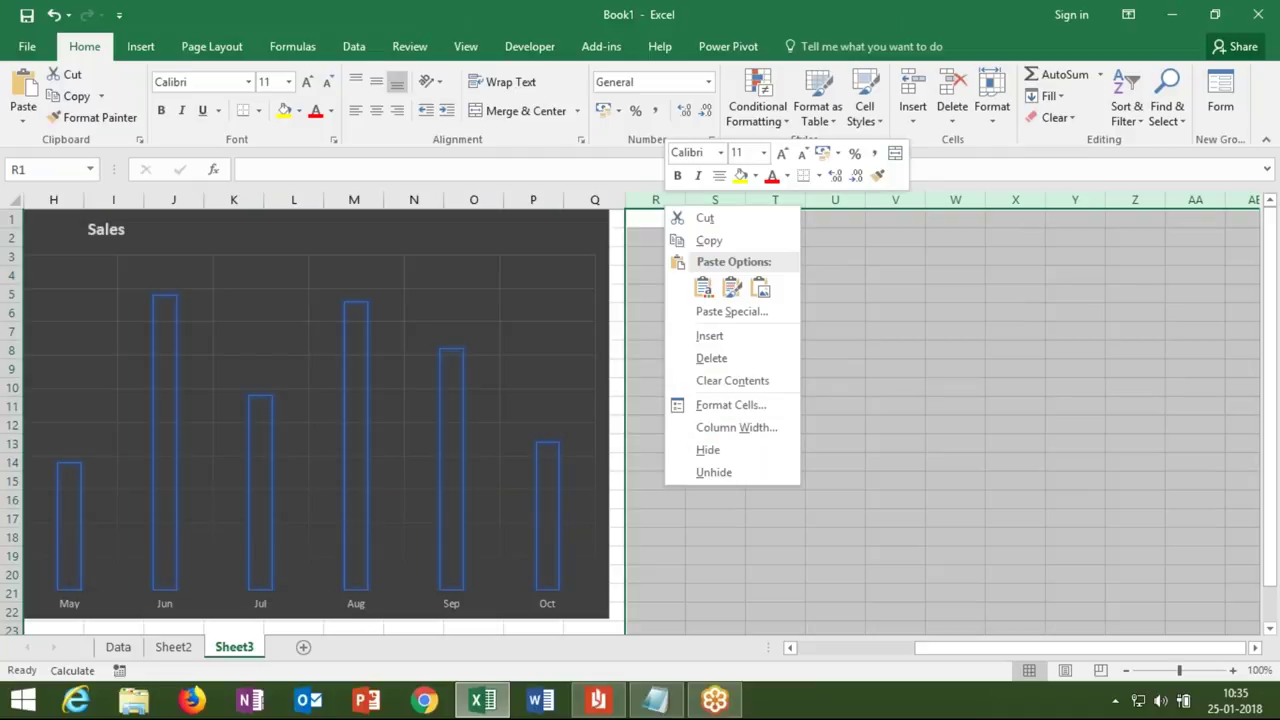
{"action": "left_click", "coordinate": [750, 452]}
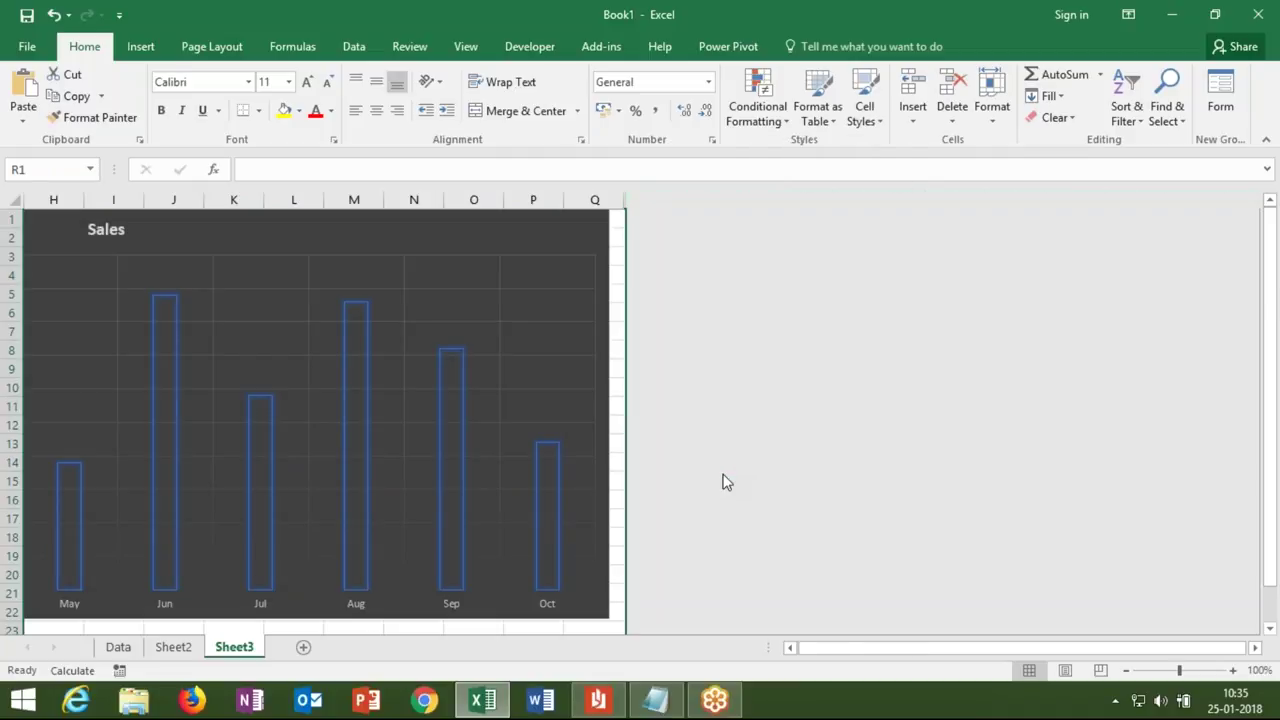
{"action": "left_click", "coordinate": [558, 626]}
{"action": "left_click_drag", "start_coordinate": [12, 628], "coordinate": [12, 612]}
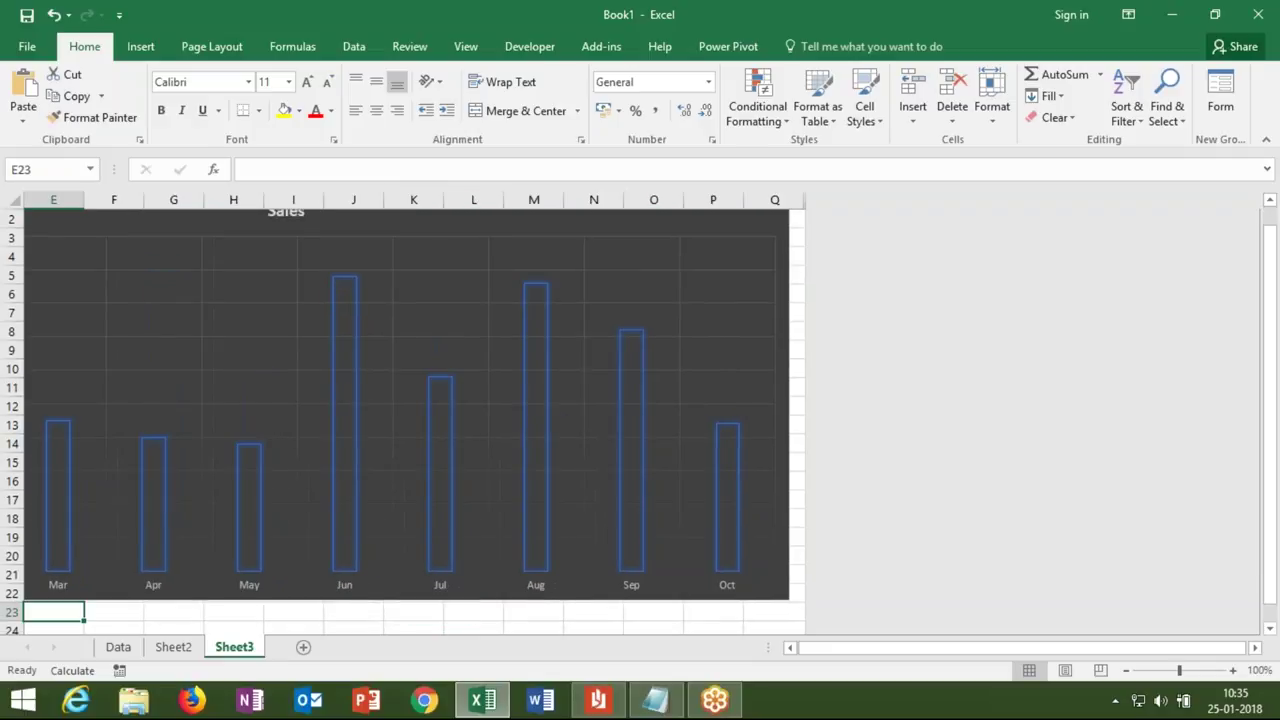
Hide all rows below row 22, narrow column Q to fit, and return to Sheet2's chart
{"action": "key", "text": "ctrl+shift+Down"}
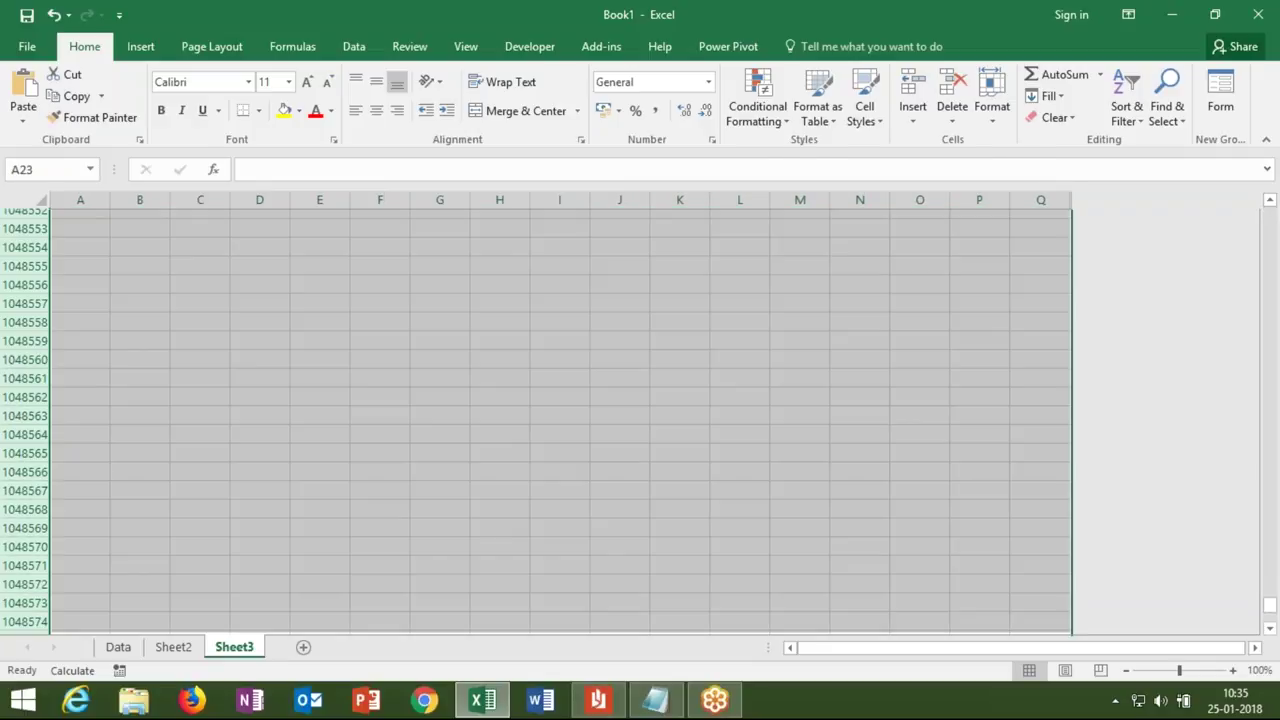
{"action": "right_click", "coordinate": [385, 489]}
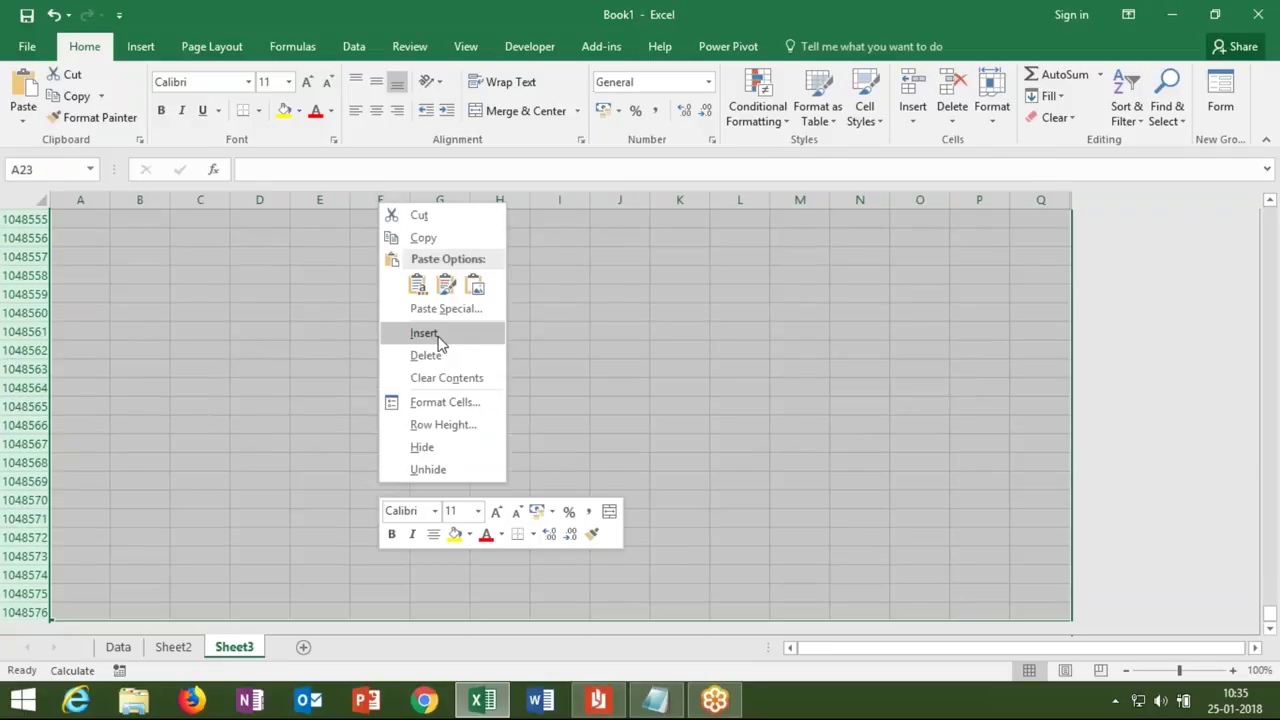
{"action": "left_click", "coordinate": [440, 424]}
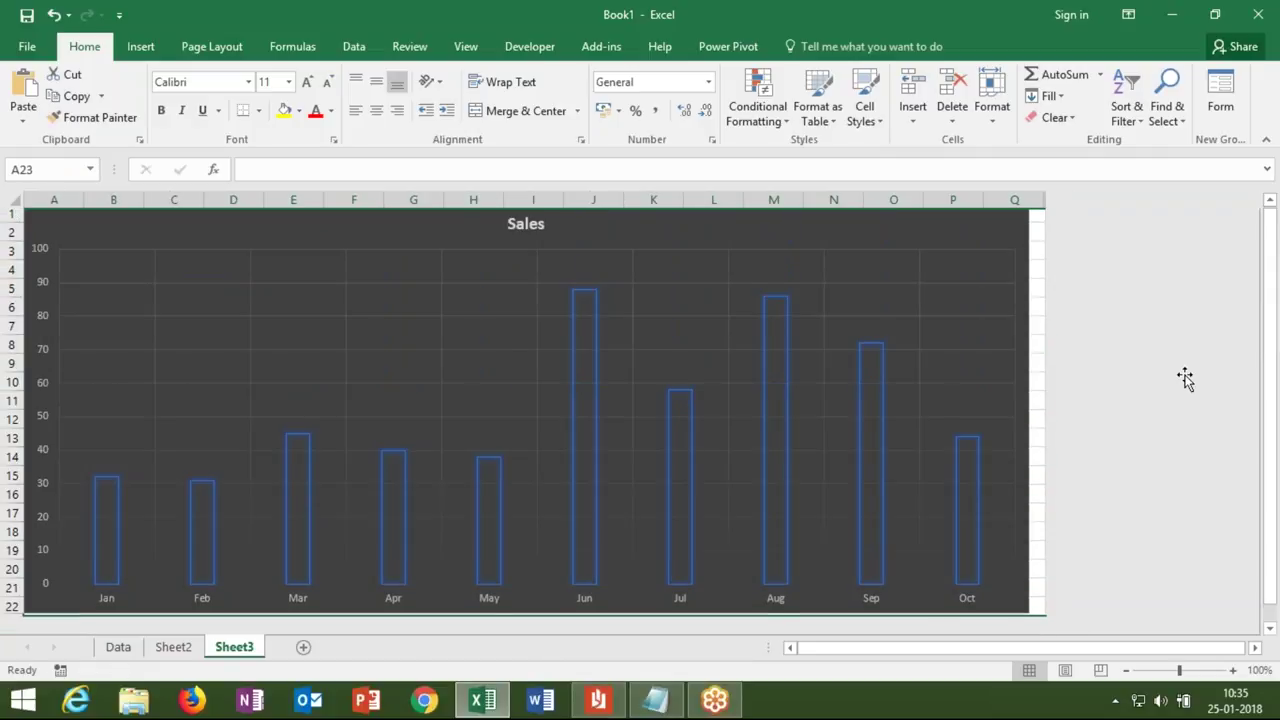
{"action": "left_click_drag", "start_coordinate": [1045, 200], "coordinate": [1028, 207]}
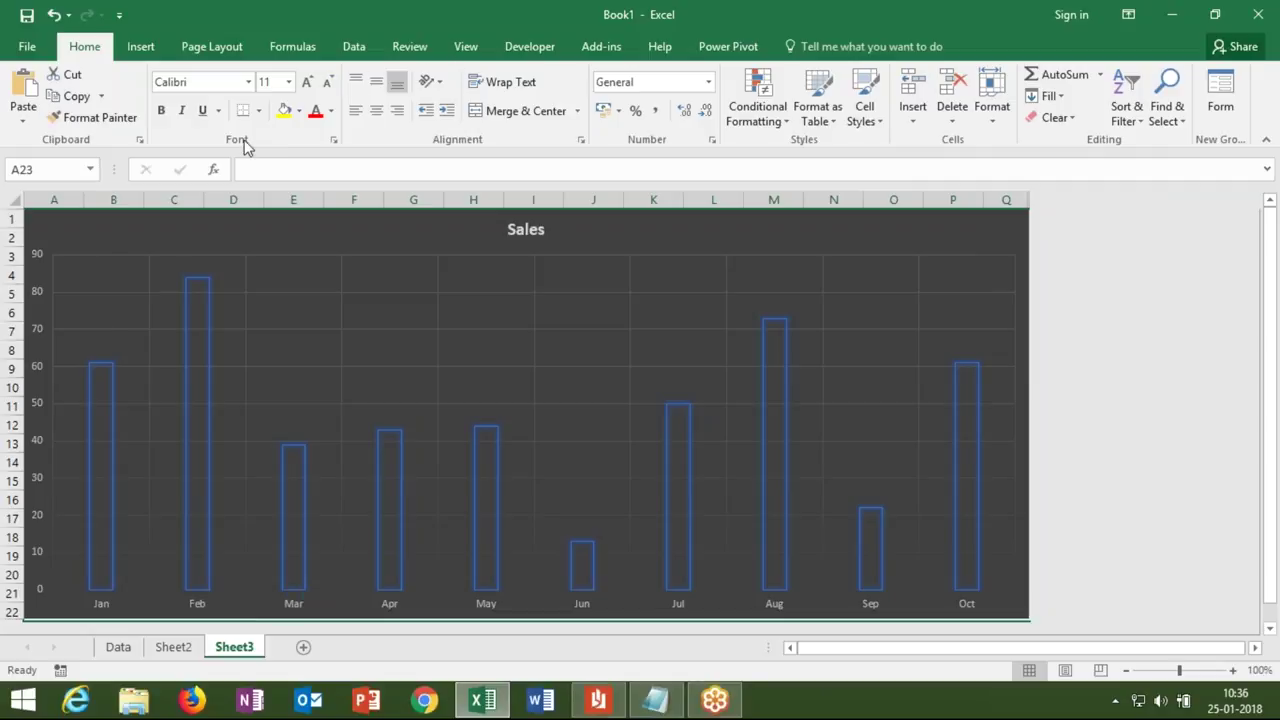
{"action": "left_click", "coordinate": [175, 648]}
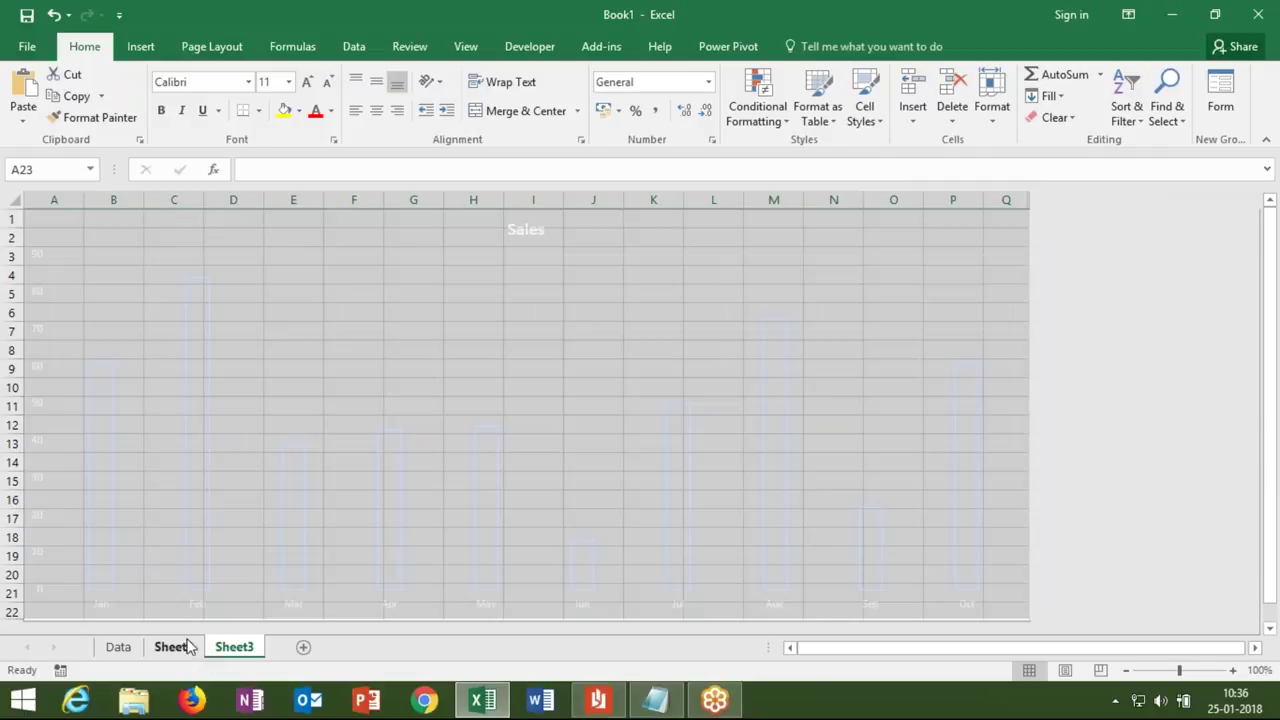
{"action": "right_click", "coordinate": [236, 240]}
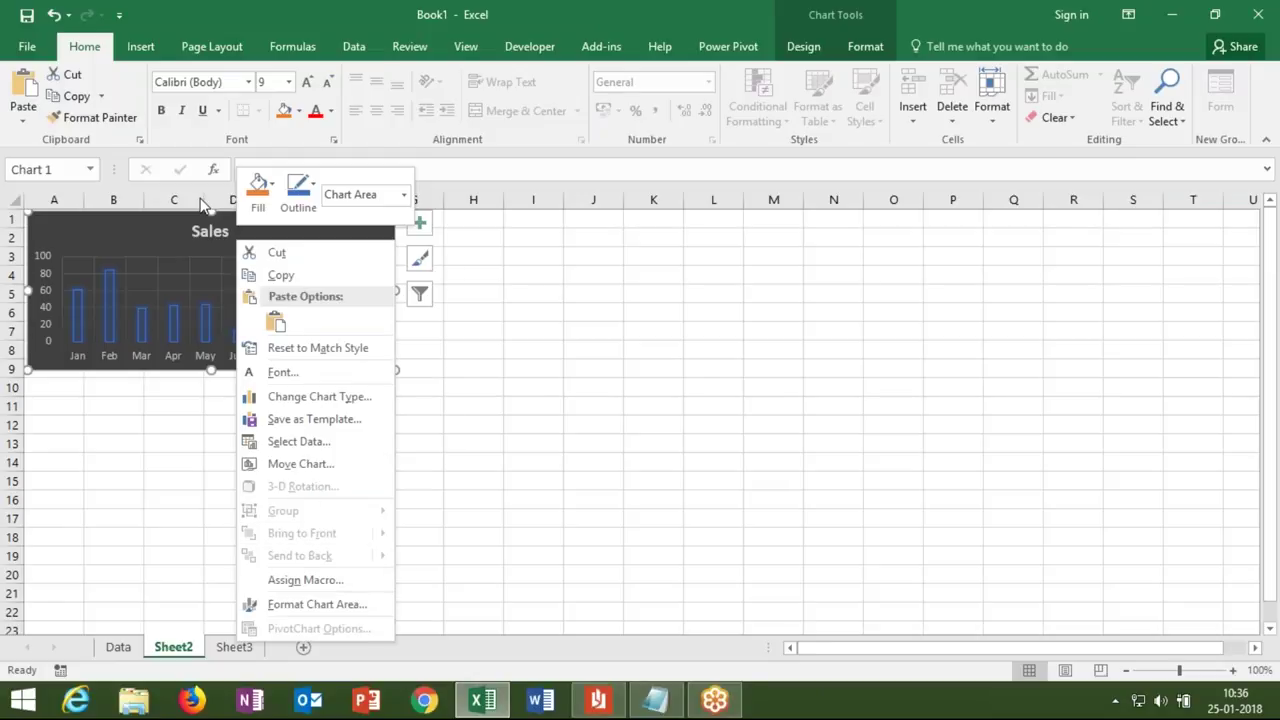
Link Sheet2's small Sales chart to Sheet3 through Insert Link, Place in This Document
{"action": "key", "text": "Escape"}
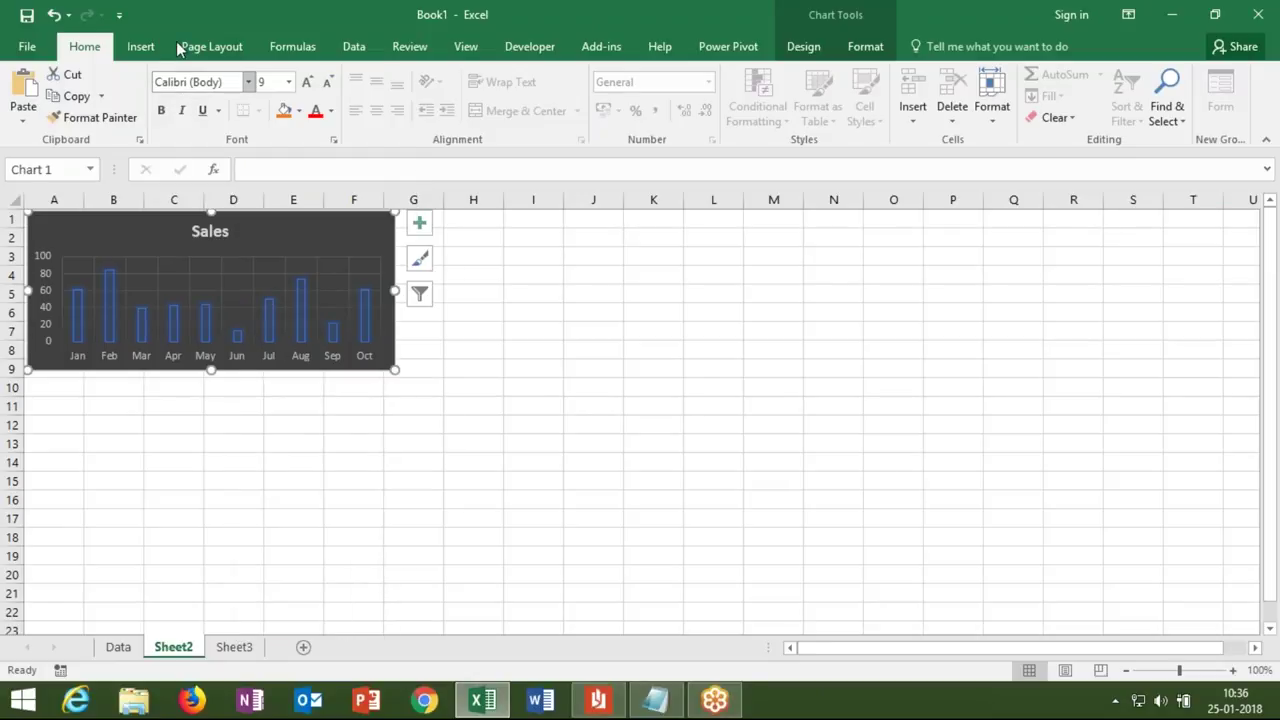
{"action": "left_click", "coordinate": [150, 50]}
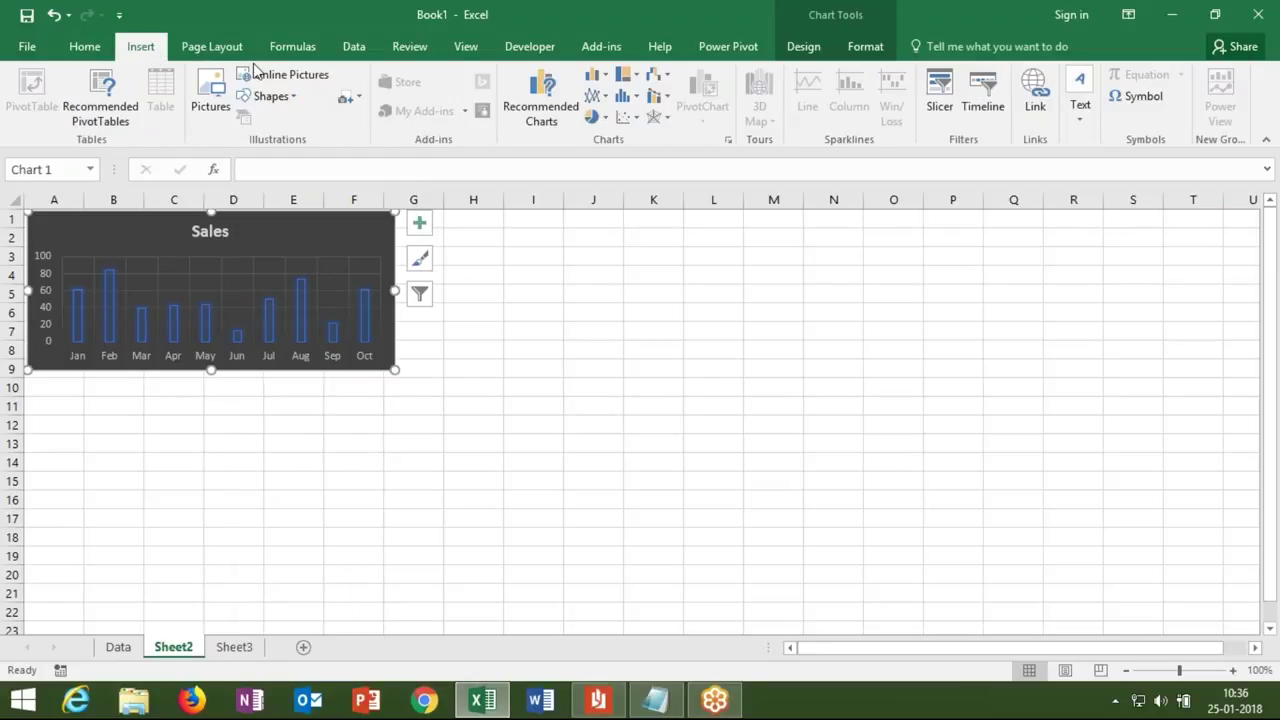
{"action": "left_click", "coordinate": [1037, 100]}
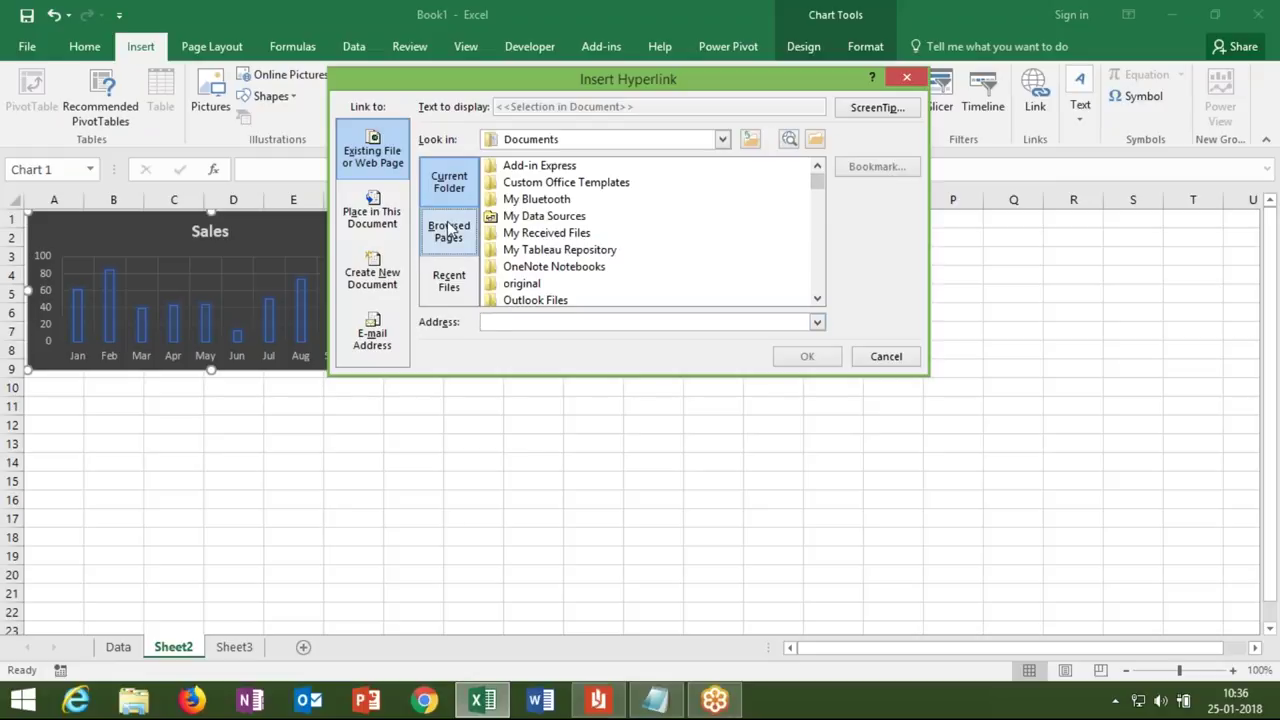
{"action": "left_click", "coordinate": [395, 220]}
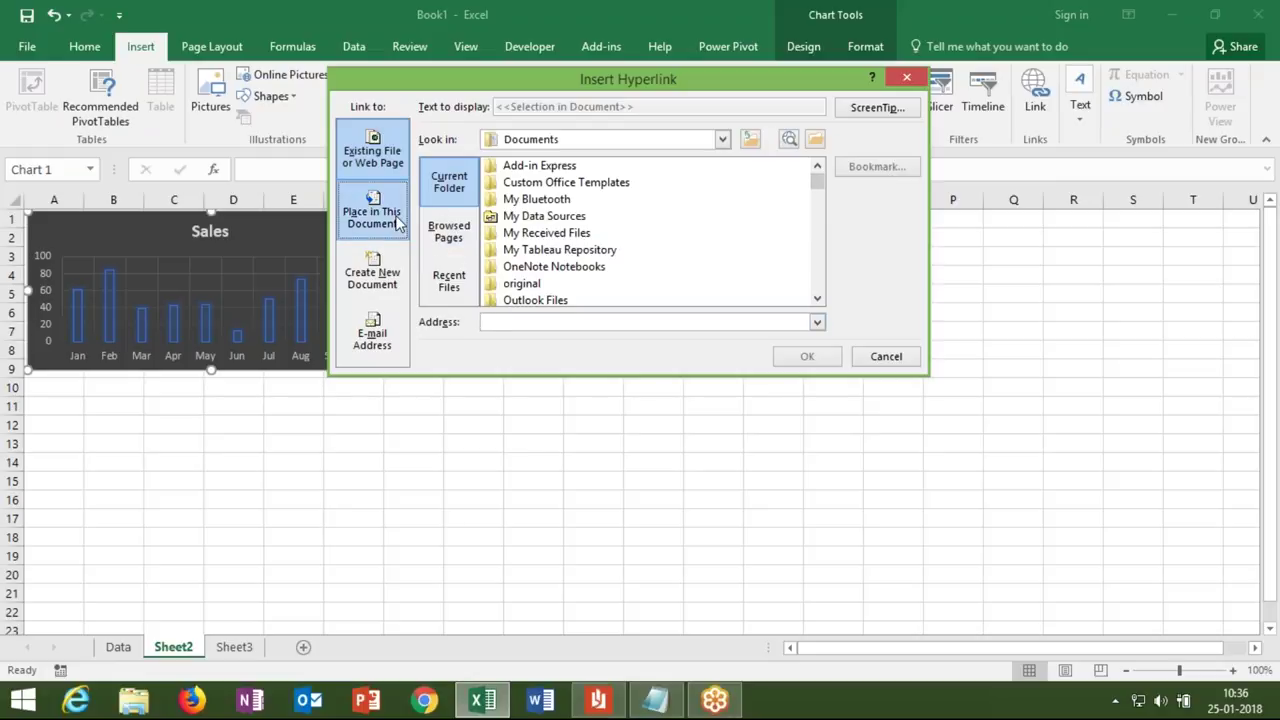
{"action": "left_click", "coordinate": [476, 241]}
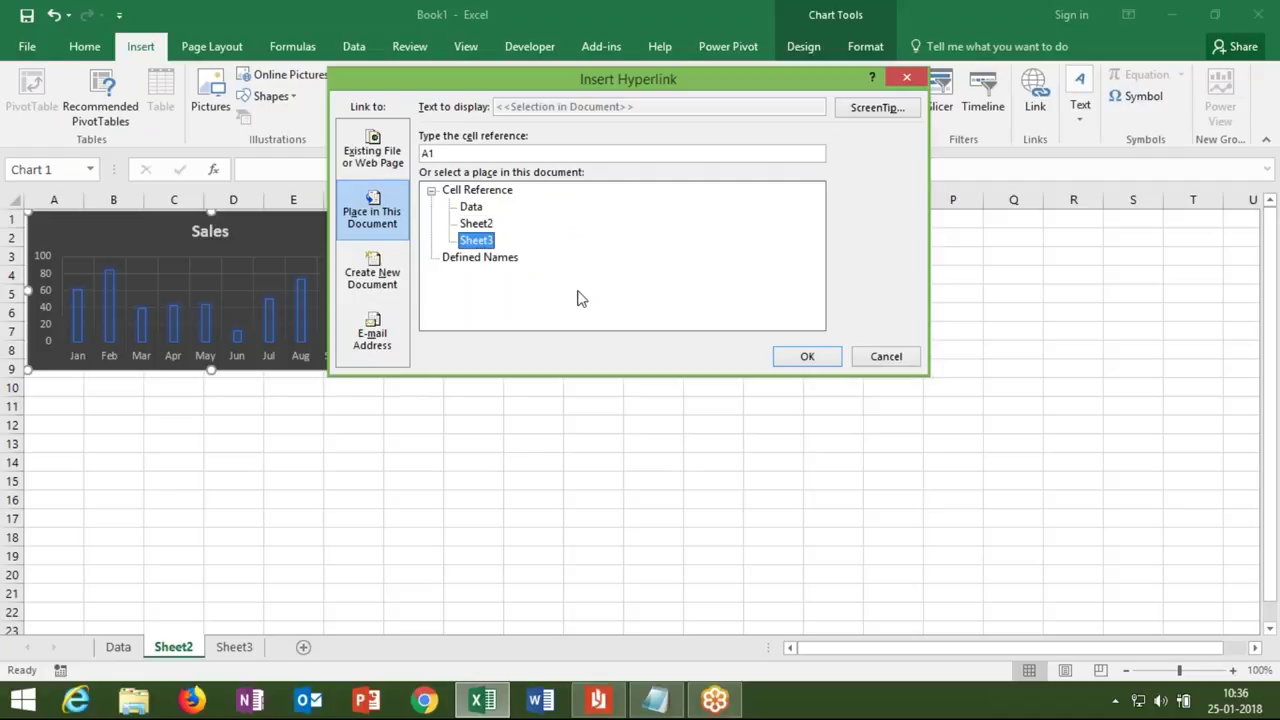
{"action": "left_click", "coordinate": [810, 364]}
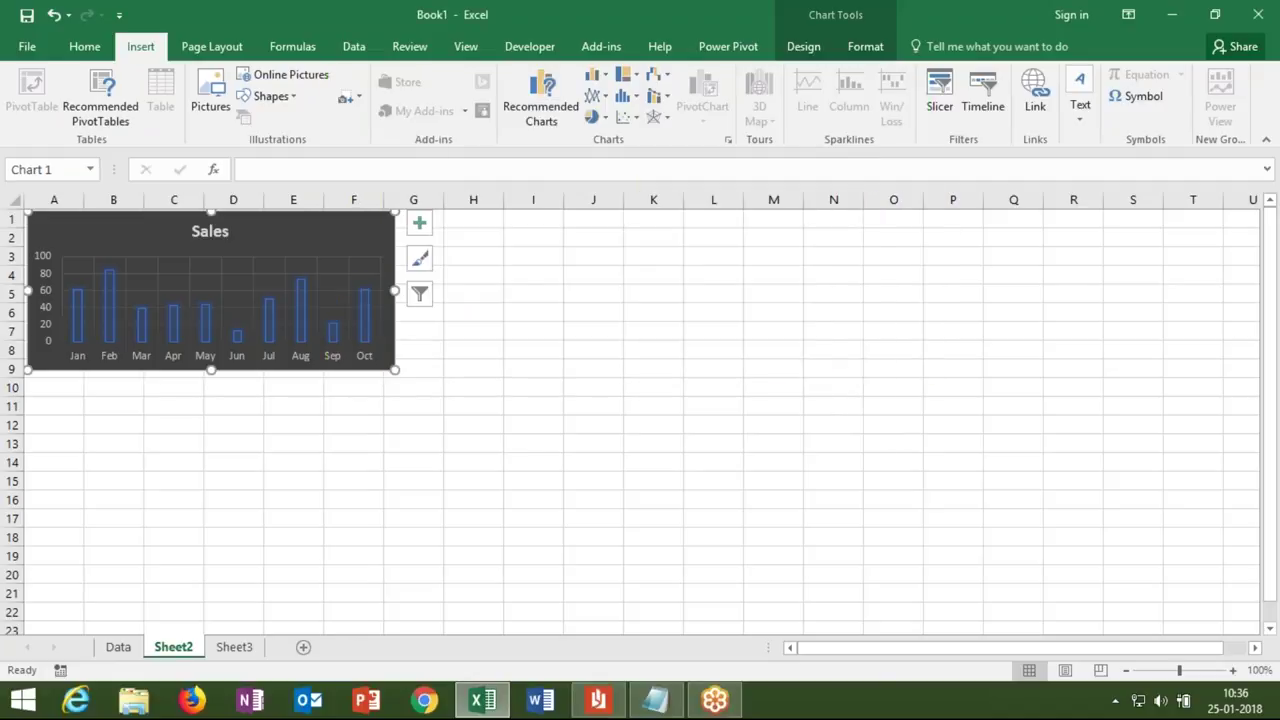
On Sheet3, hyperlink the large Sales chart back to Sheet2
{"action": "left_click", "coordinate": [768, 369]}
{"action": "left_click", "coordinate": [245, 650]}
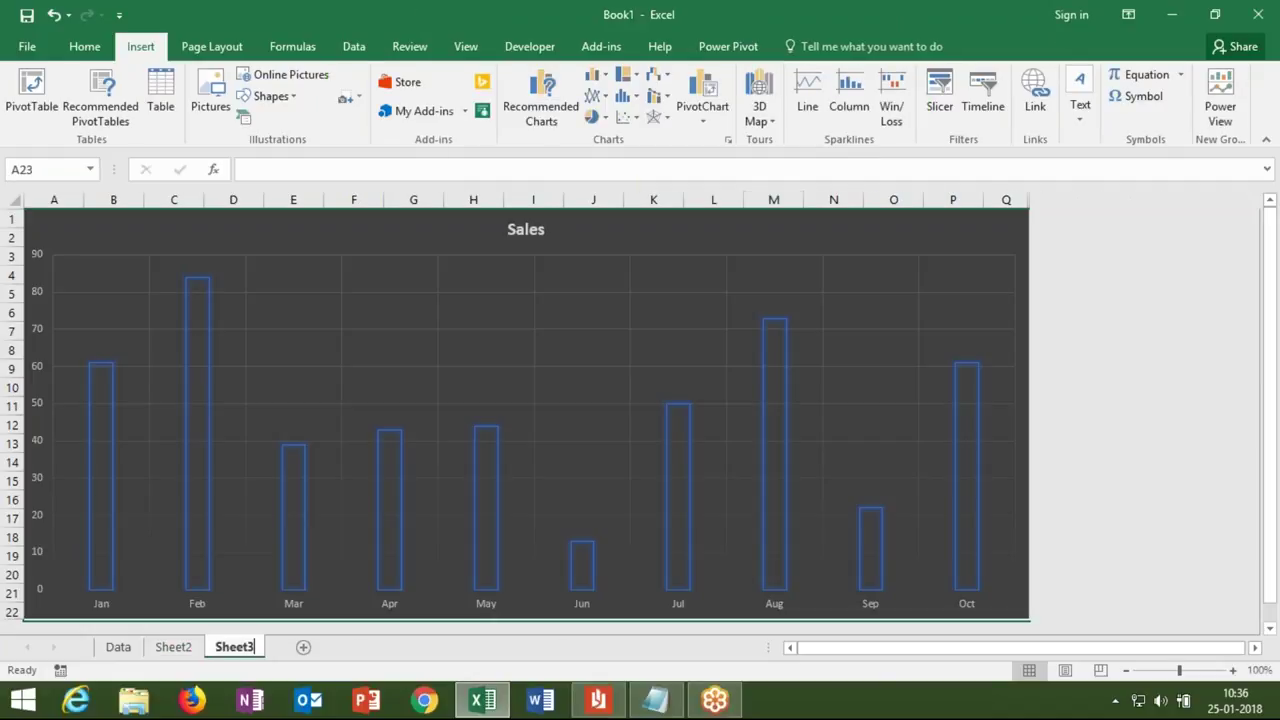
{"action": "right_click", "coordinate": [235, 430]}
{"action": "key", "text": "Escape"}
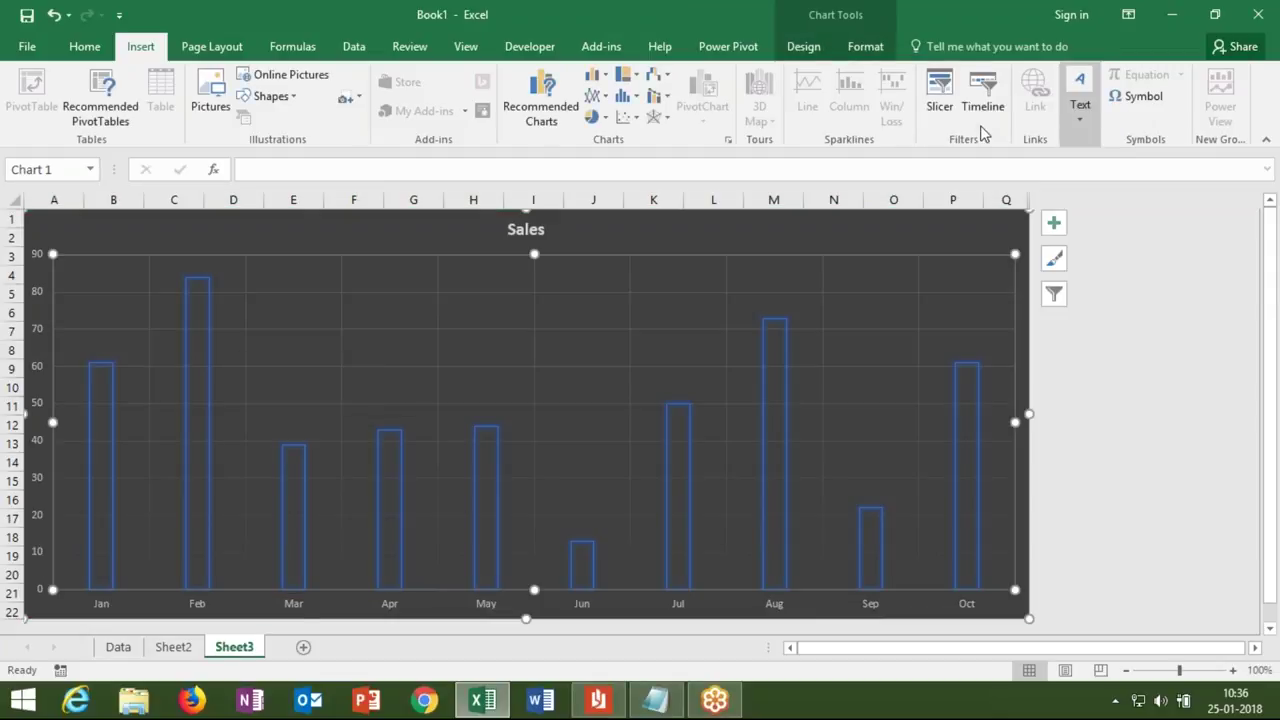
{"action": "left_click", "coordinate": [1022, 250]}
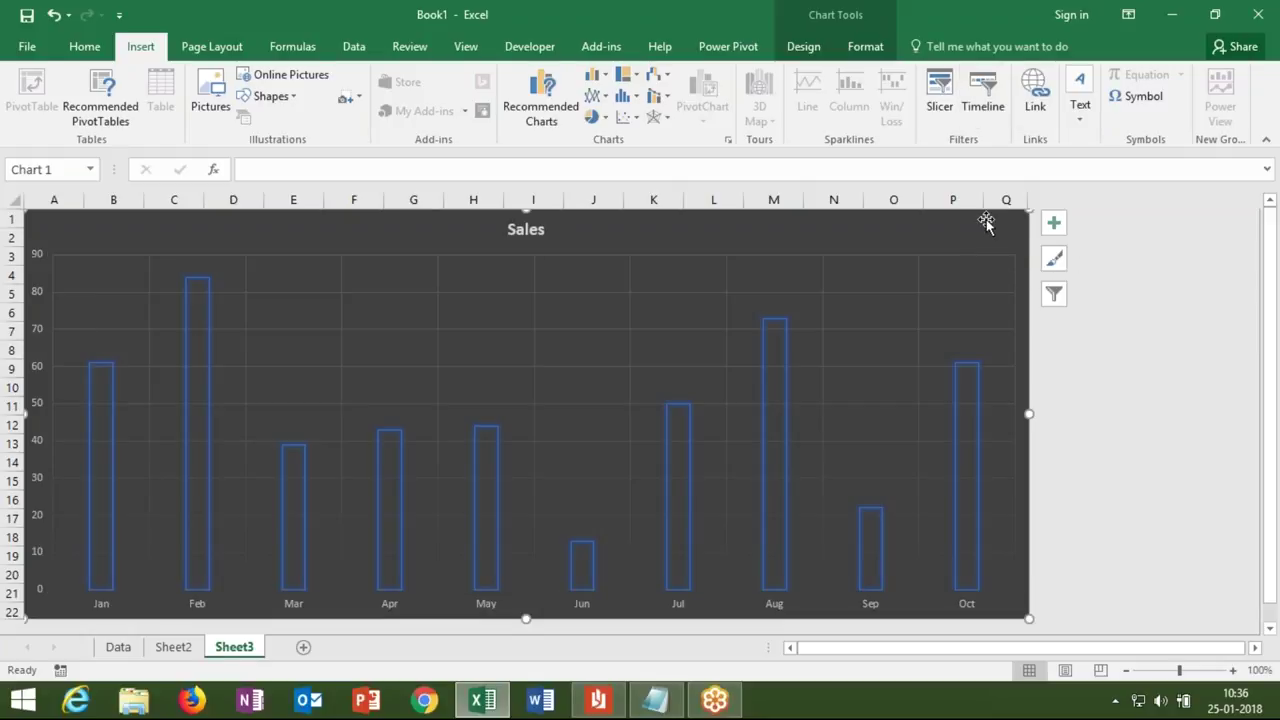
{"action": "left_click", "coordinate": [1040, 97]}
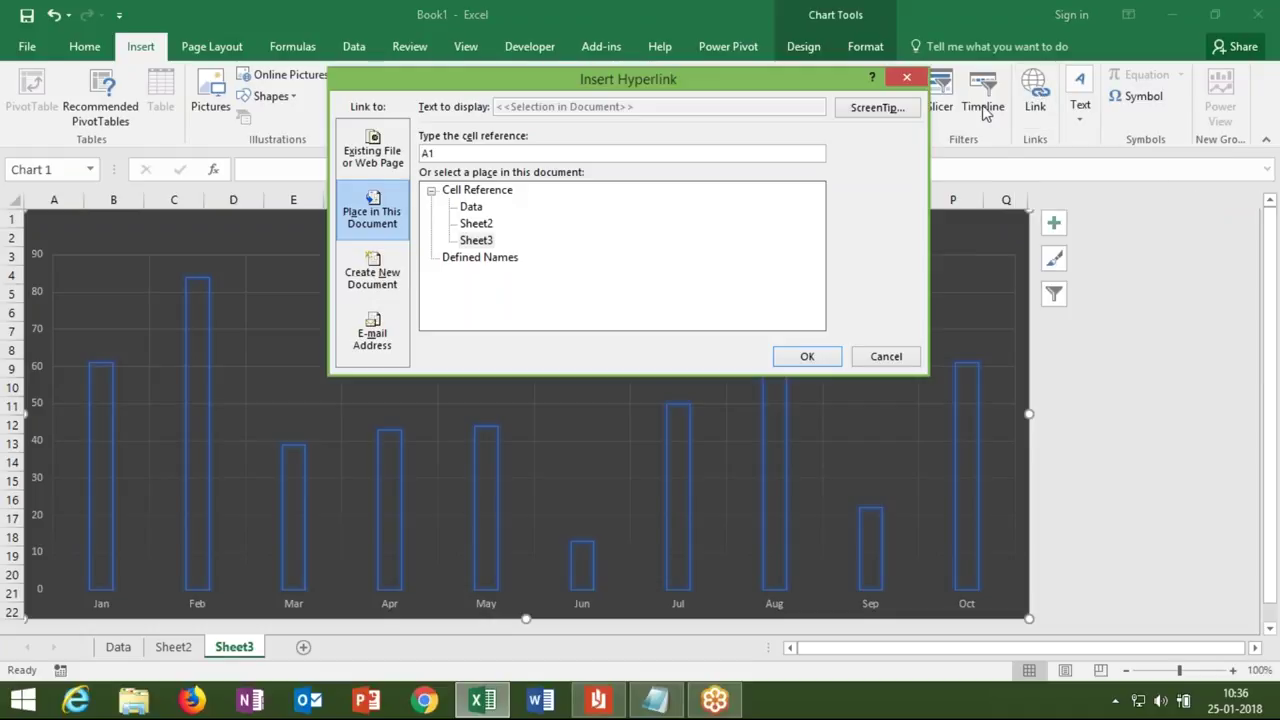
{"action": "left_click", "coordinate": [494, 230]}
{"action": "left_click", "coordinate": [807, 357]}
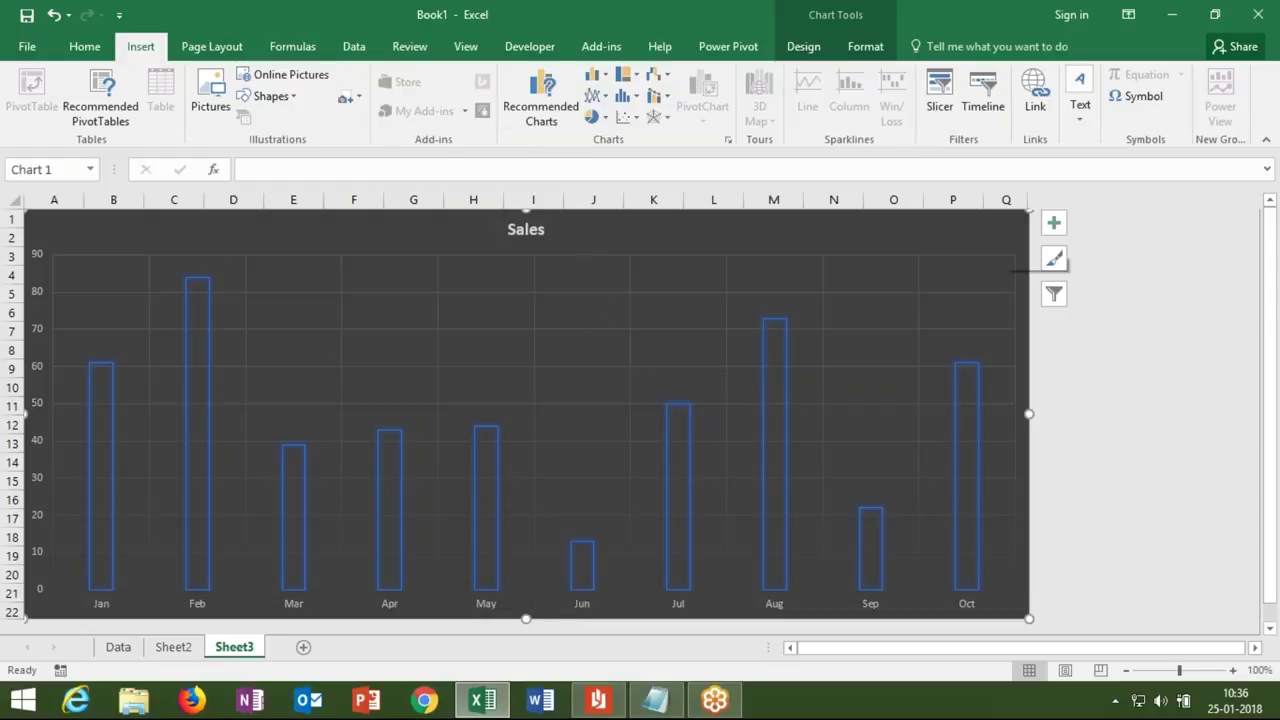
Follow the chart links back and forth between Sheet2 and Sheet3, then return to Data
{"action": "left_click", "coordinate": [176, 648]}
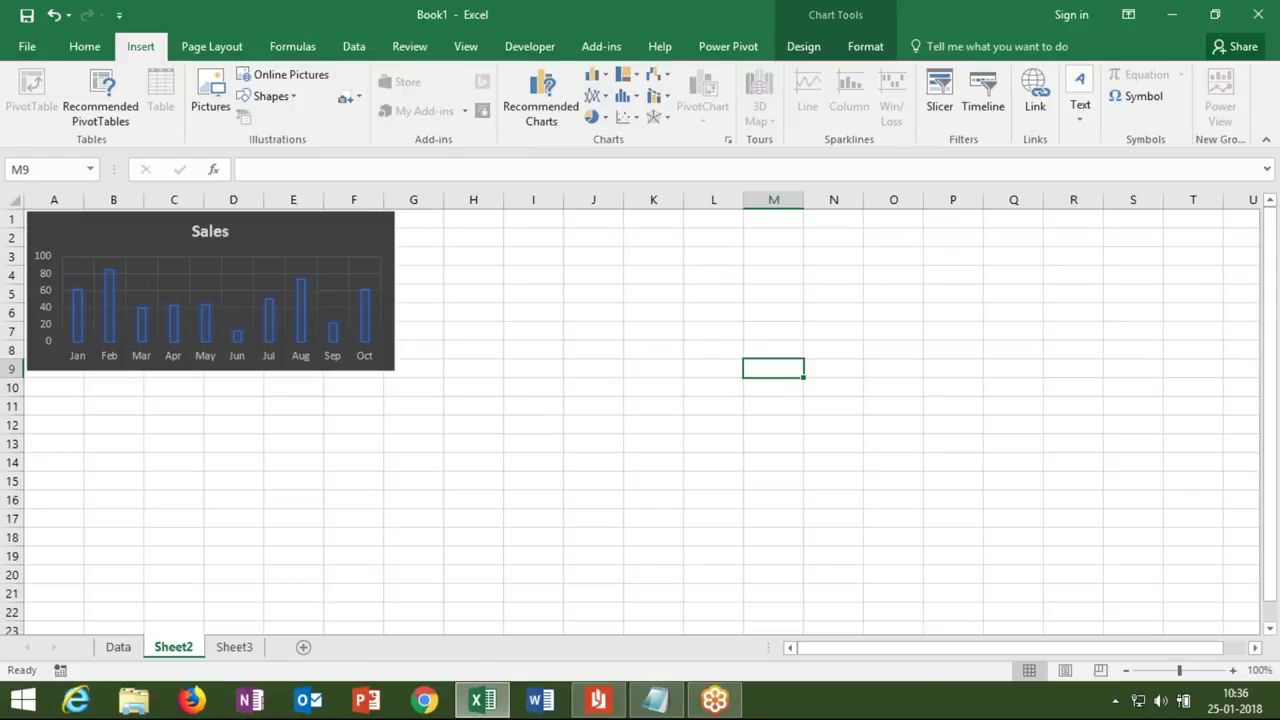
{"action": "left_click", "coordinate": [212, 358]}
{"action": "left_click", "coordinate": [212, 358]}
{"action": "left_click", "coordinate": [240, 250]}
{"action": "left_click", "coordinate": [240, 250]}
{"action": "left_click", "coordinate": [240, 250]}
{"action": "left_click", "coordinate": [240, 250]}
{"action": "left_click", "coordinate": [240, 250]}
{"action": "left_click", "coordinate": [240, 250]}
{"action": "left_click", "coordinate": [240, 250]}
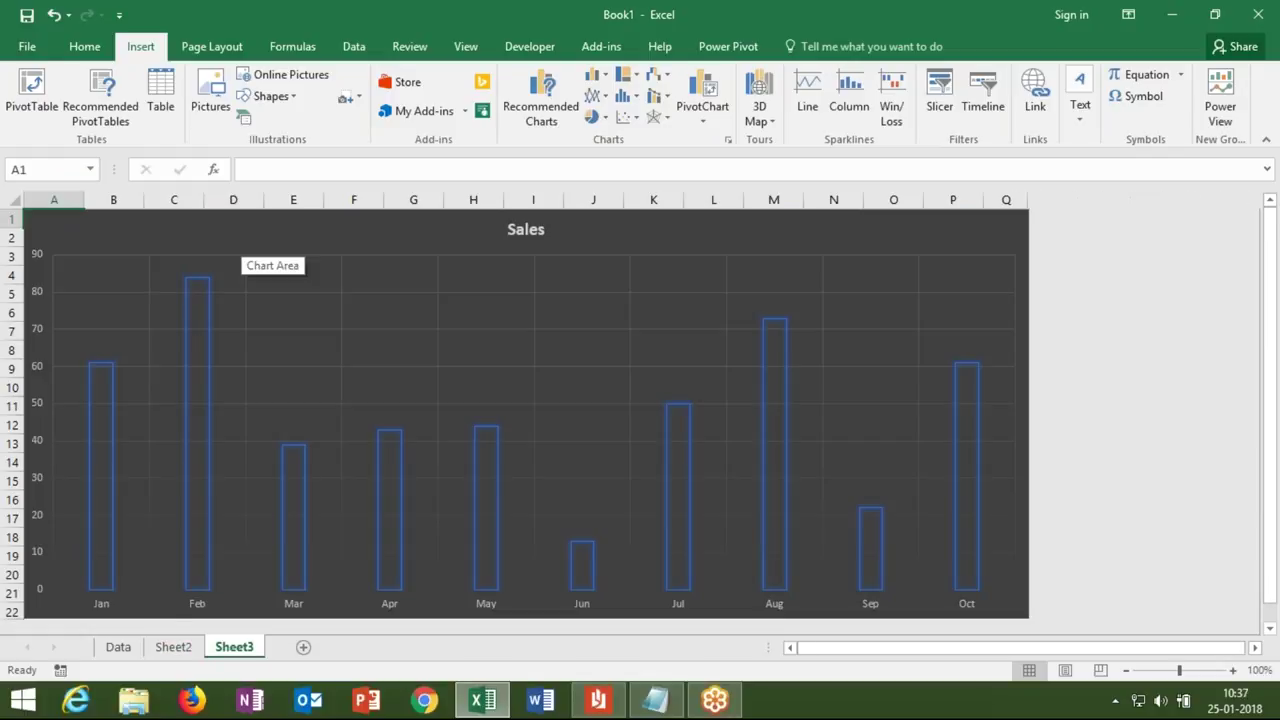
{"action": "left_click", "coordinate": [240, 262]}
{"action": "left_click", "coordinate": [130, 286]}
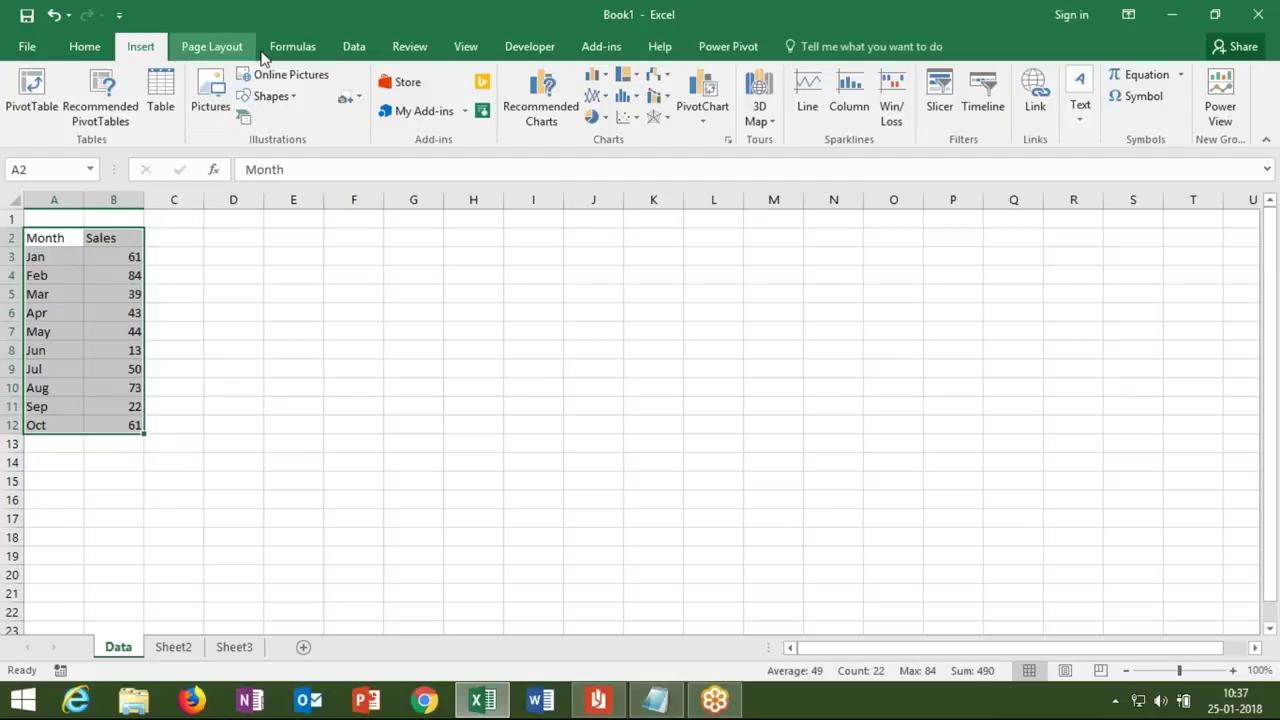
Add a clustered column Sales chart on Data, then make a Chart1 sheet from A2:B12 with F11
{"action": "left_click", "coordinate": [597, 78]}
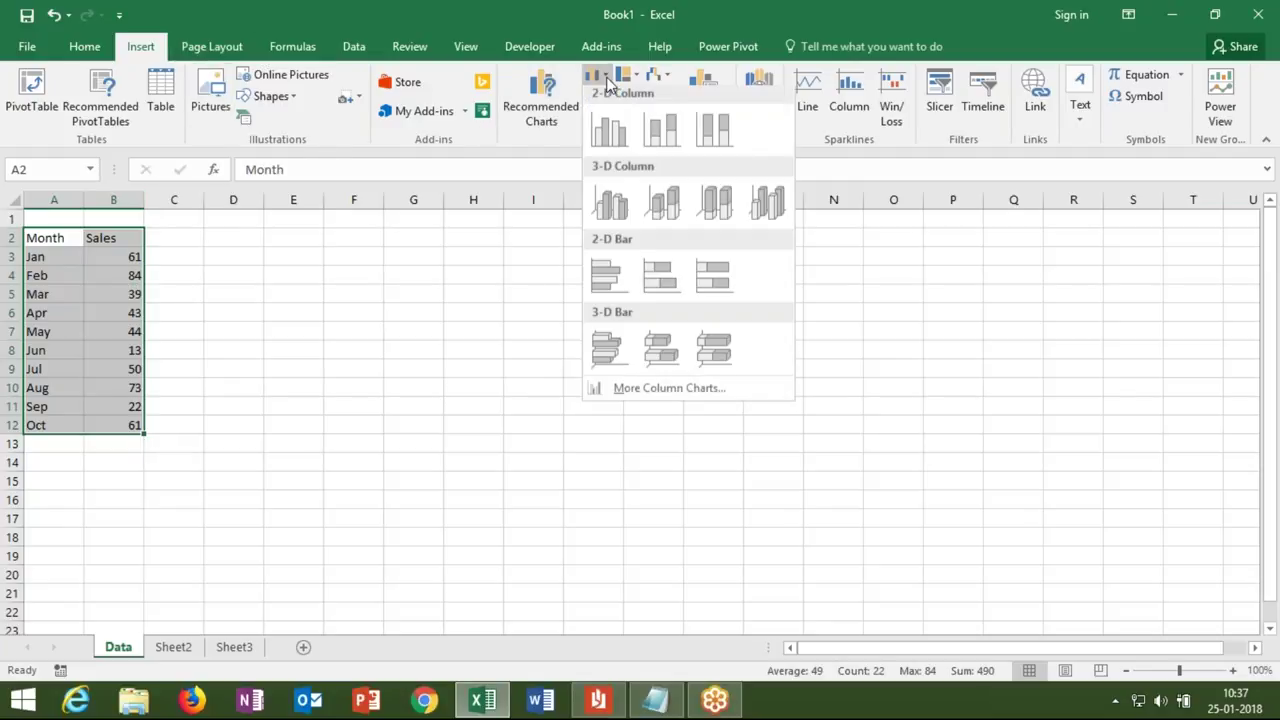
{"action": "left_click", "coordinate": [612, 138]}
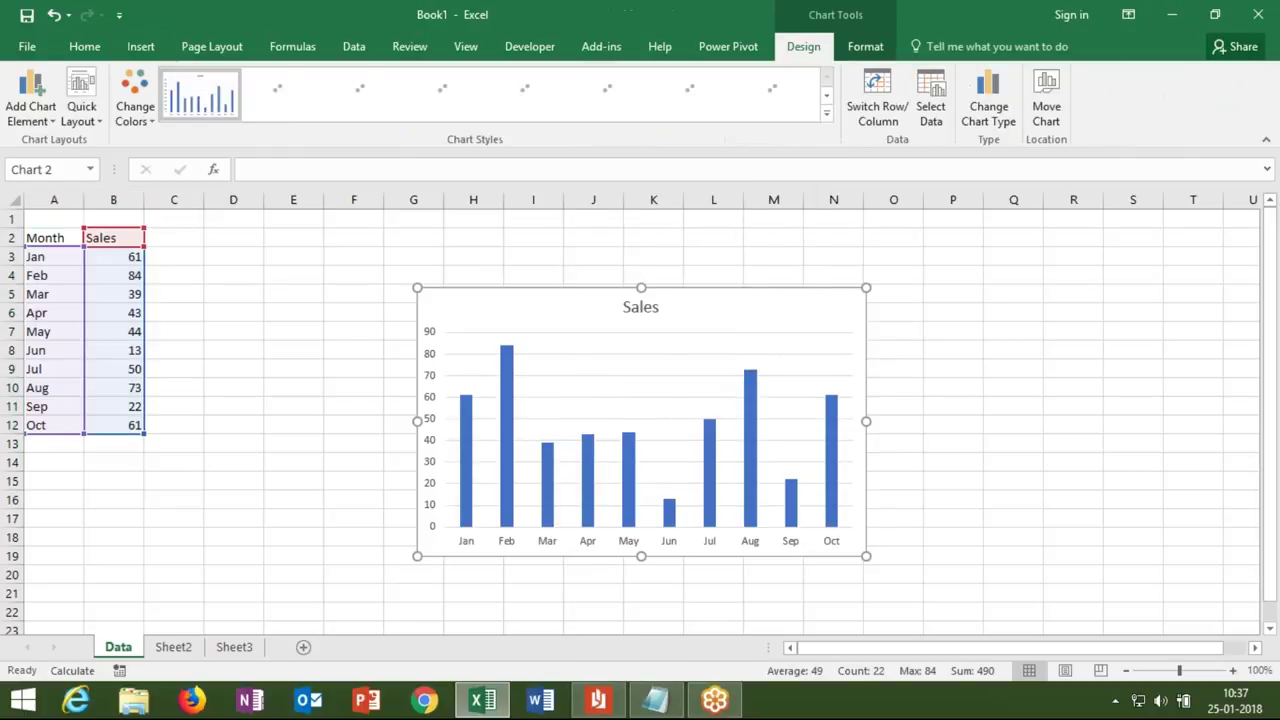
{"action": "left_click", "coordinate": [62, 238]}
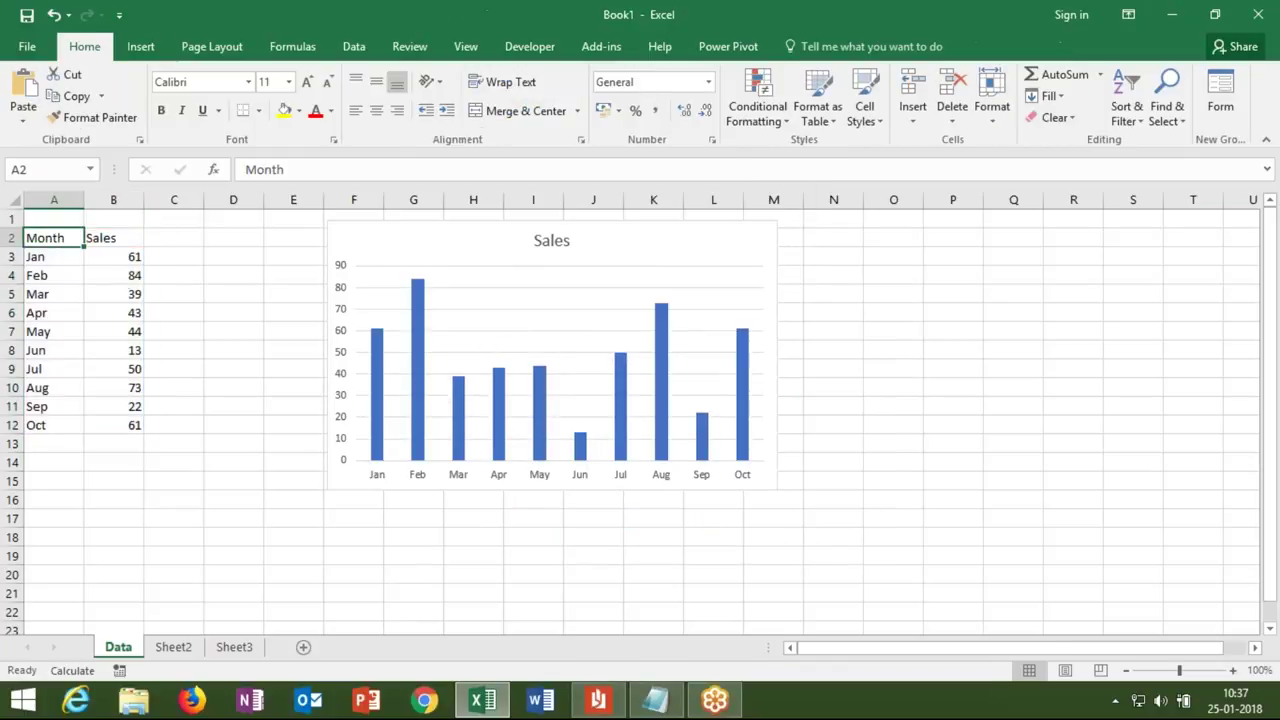
{"action": "left_click_drag", "start_coordinate": [62, 238], "coordinate": [132, 422]}
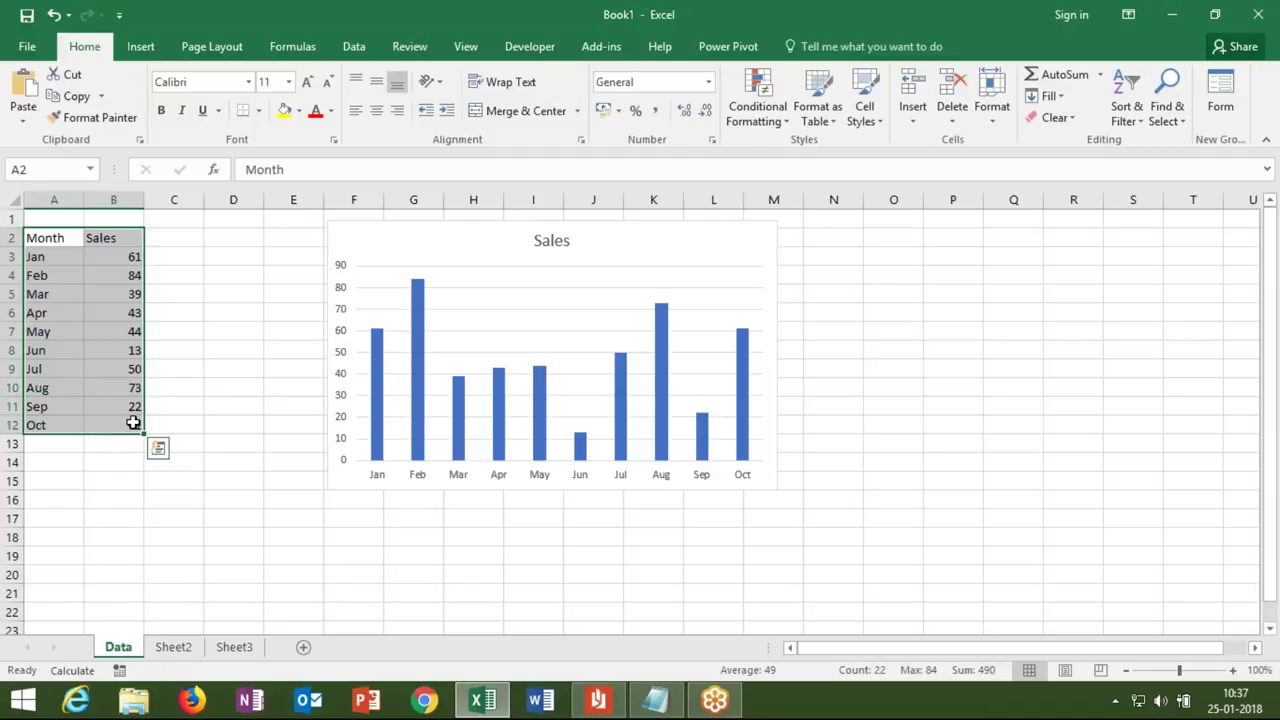
{"action": "key", "text": "F11"}
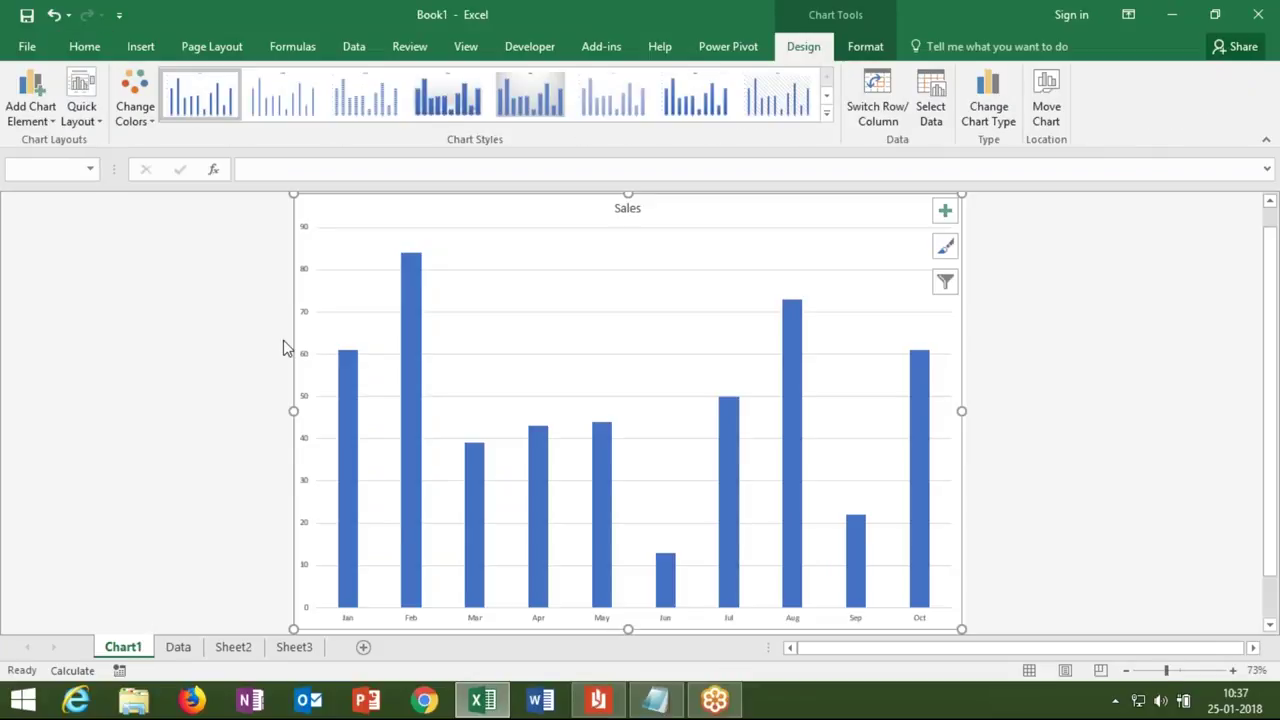
Apply chart Style 13, dark with outlined bars, to the Chart1 chart sheet
{"action": "left_click", "coordinate": [821, 112]}
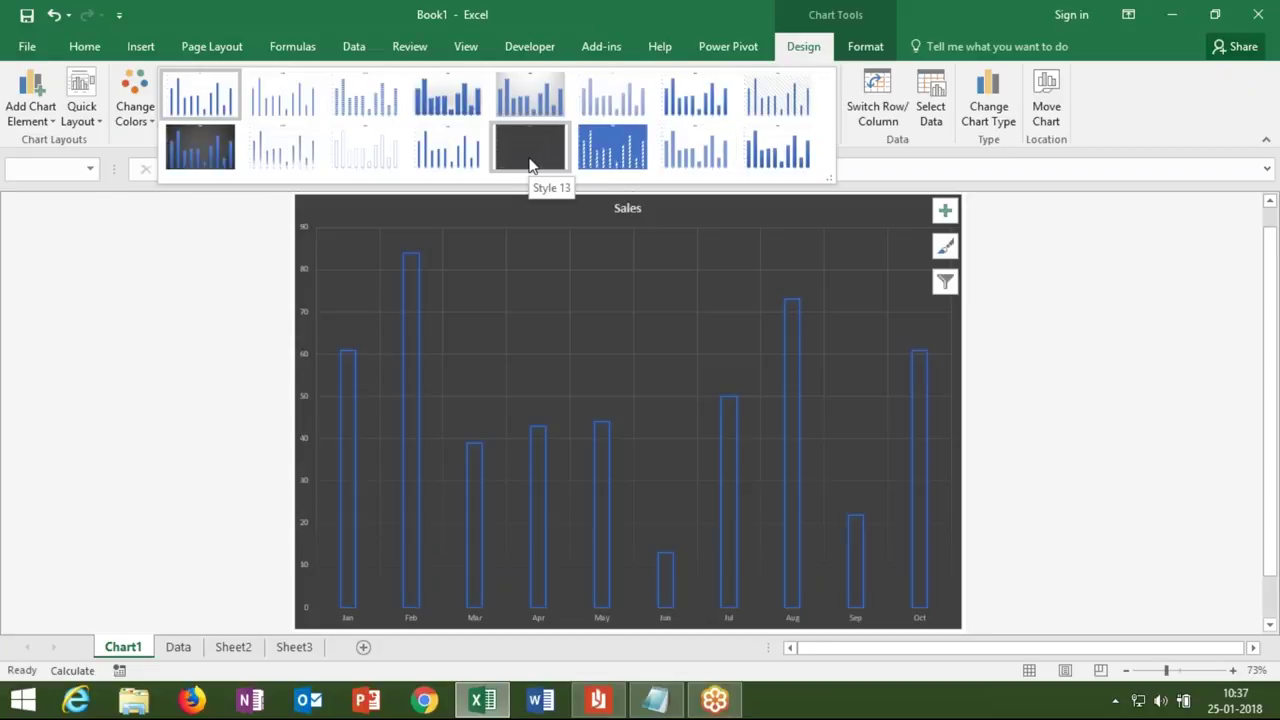
{"action": "left_click", "coordinate": [530, 165]}
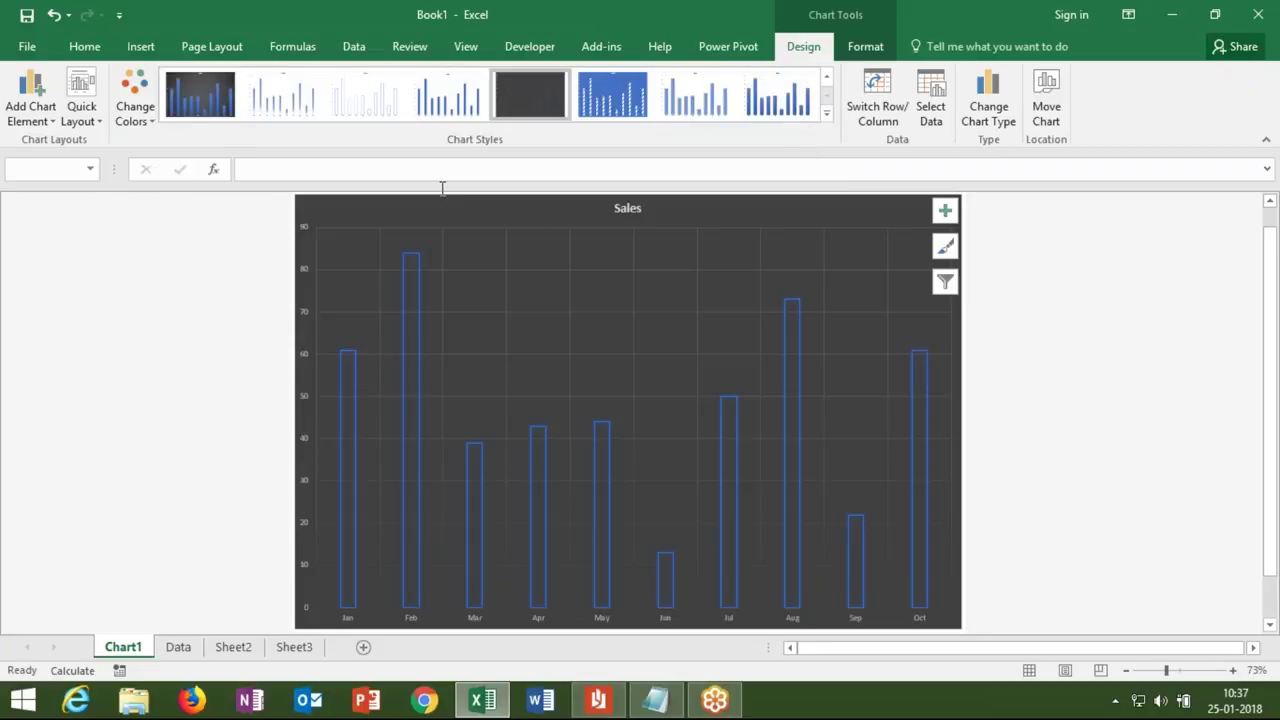
{"action": "left_click", "coordinate": [182, 650]}
Switch between the Data and Chart1 sheets, ending back on the Data sheet
{"action": "left_click", "coordinate": [180, 650]}
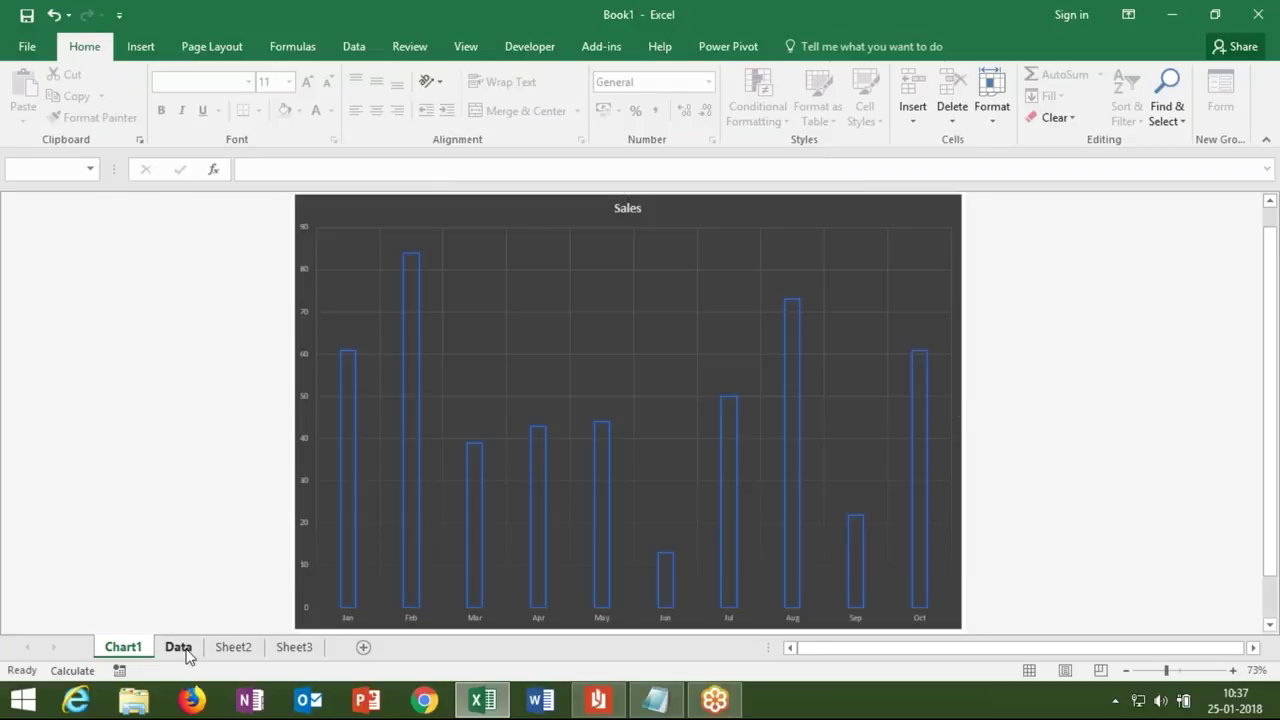
{"action": "left_click", "coordinate": [270, 541]}
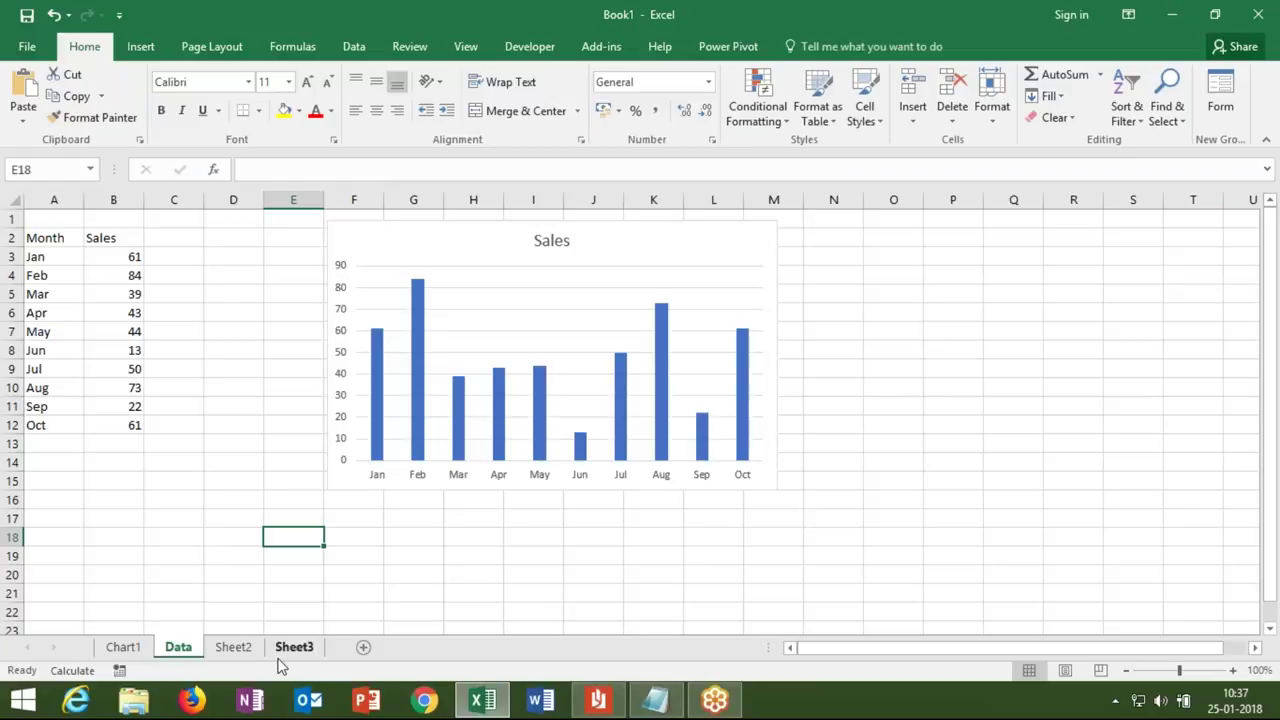
{"action": "left_click", "coordinate": [136, 649]}
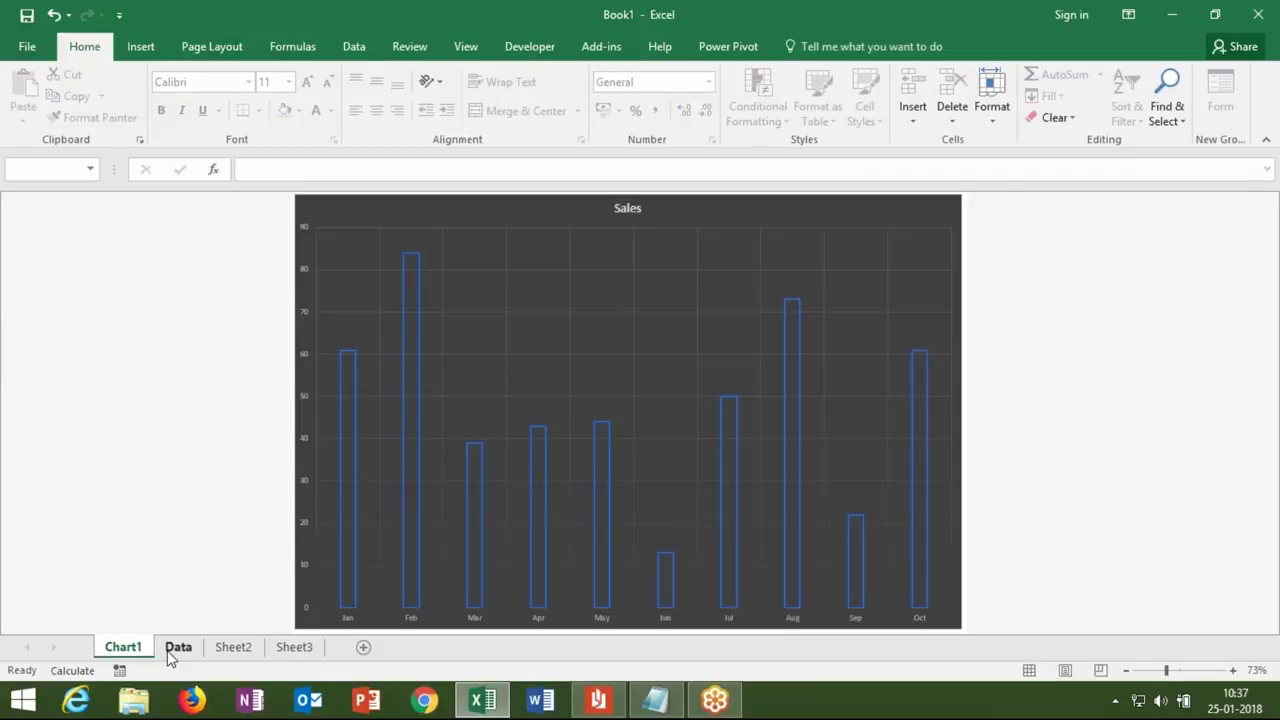
{"action": "left_click", "coordinate": [176, 648]}
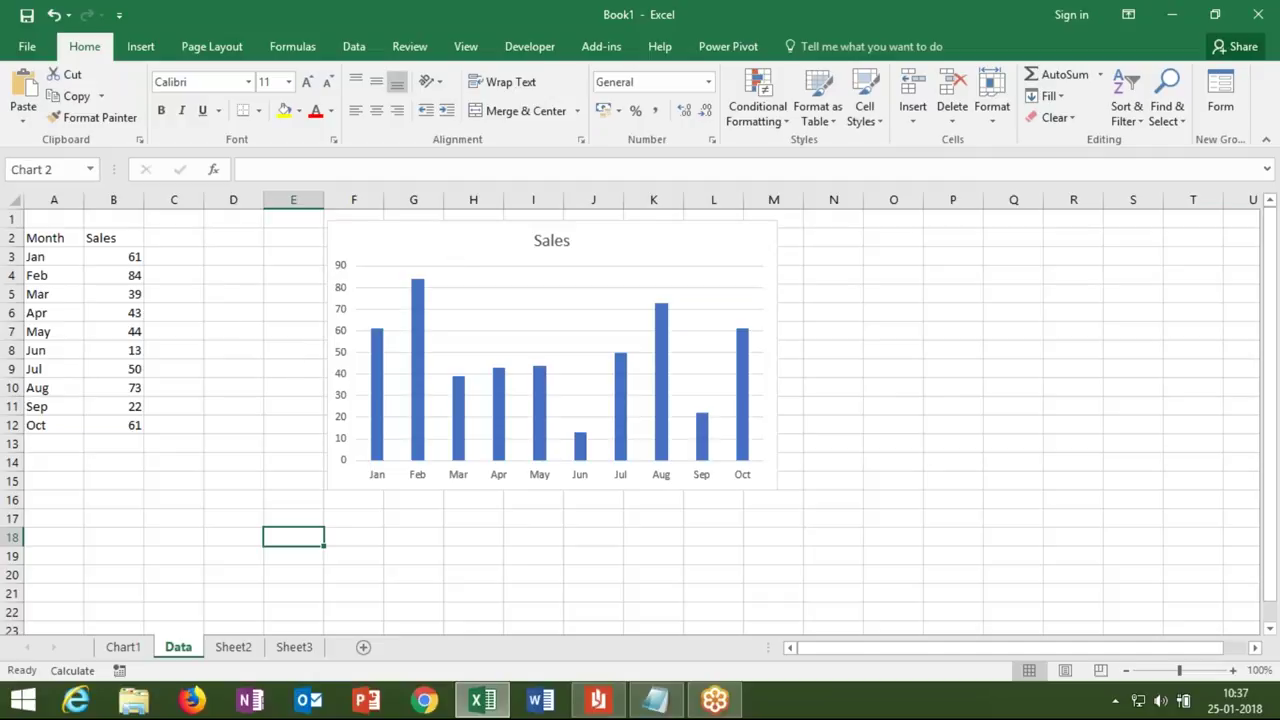
Apply chart Style 13 to the embedded Sales chart so it matches Chart1
{"action": "left_click", "coordinate": [540, 330]}
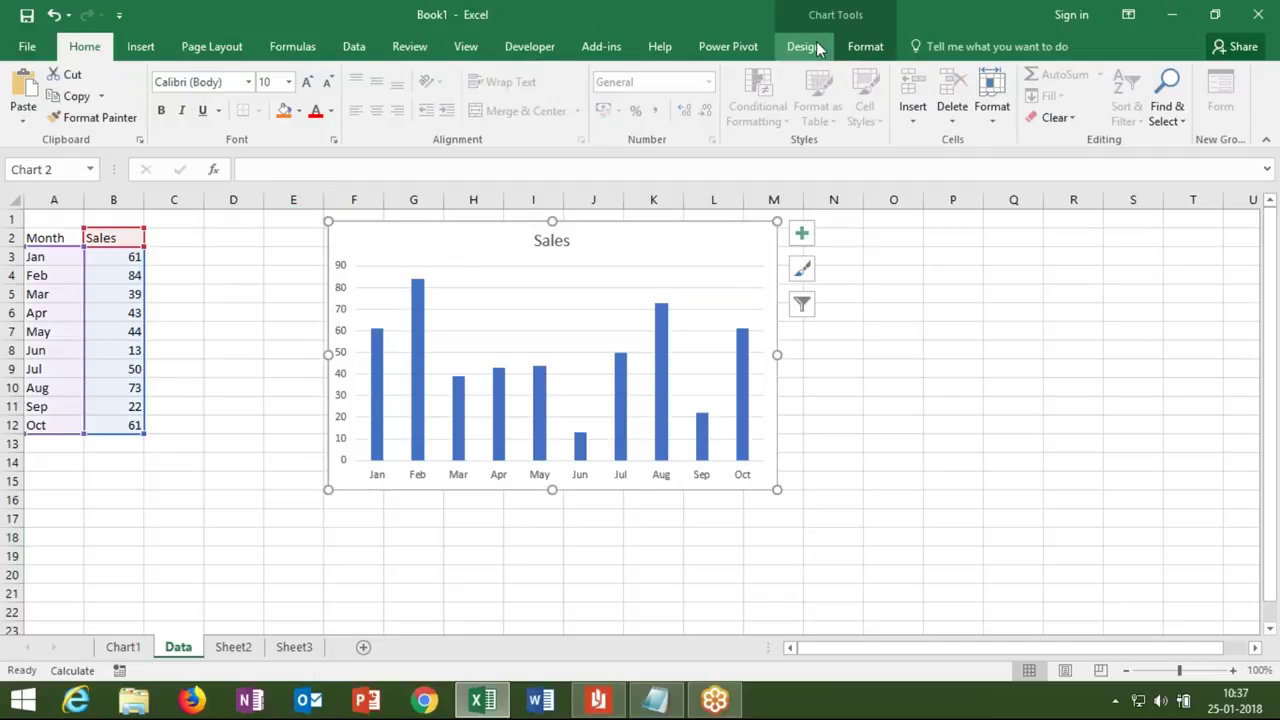
{"action": "left_click", "coordinate": [816, 48]}
{"action": "left_click", "coordinate": [824, 122]}
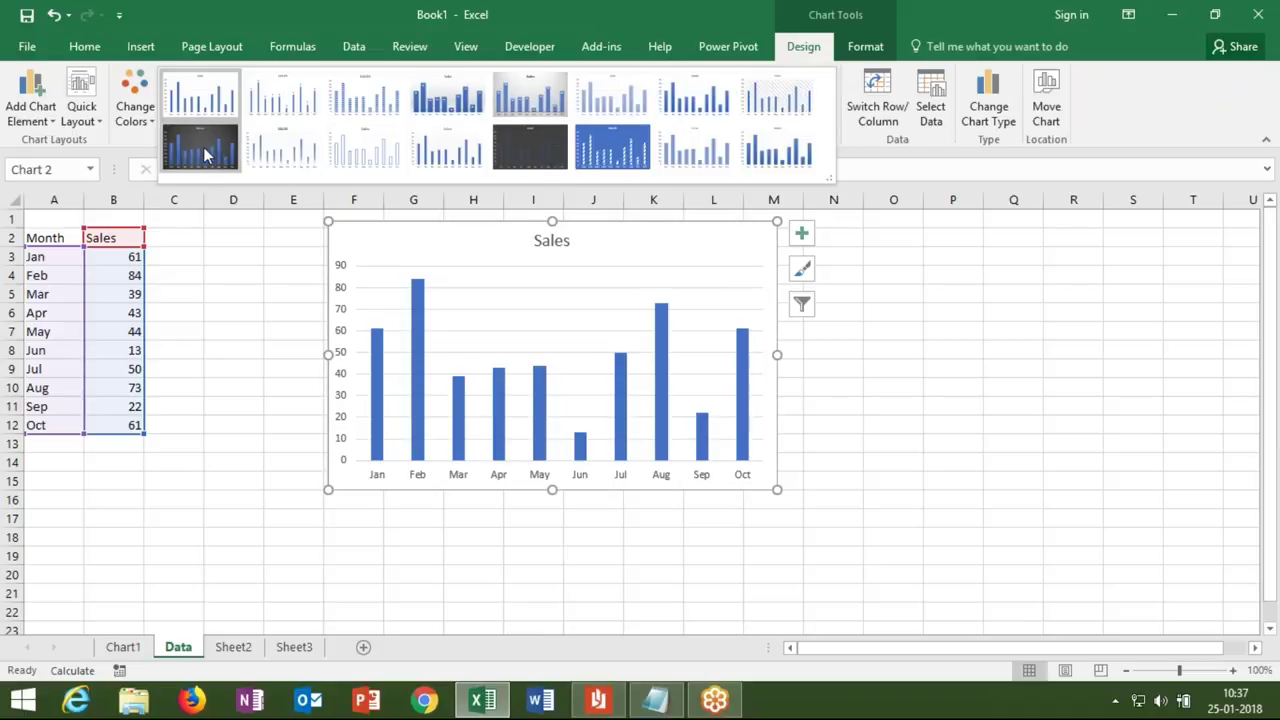
{"action": "left_click", "coordinate": [537, 148]}
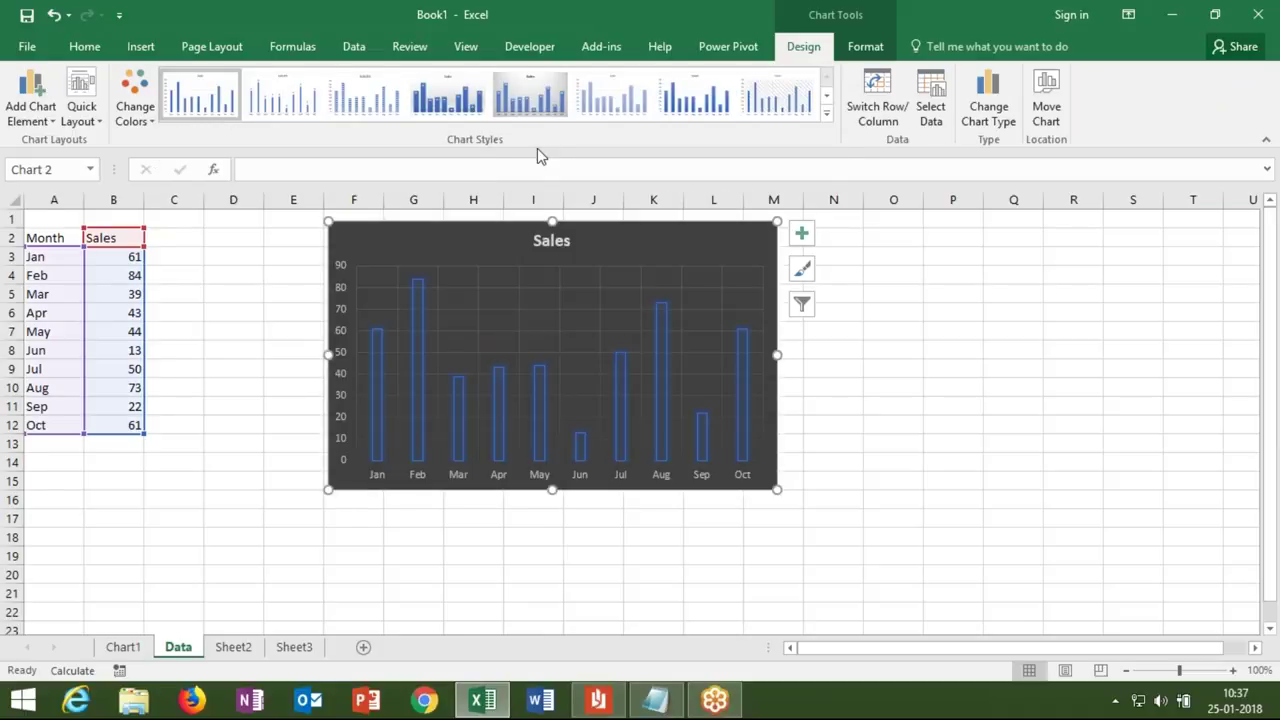
{"action": "left_click", "coordinate": [953, 406]}
{"action": "right_click", "coordinate": [629, 302]}
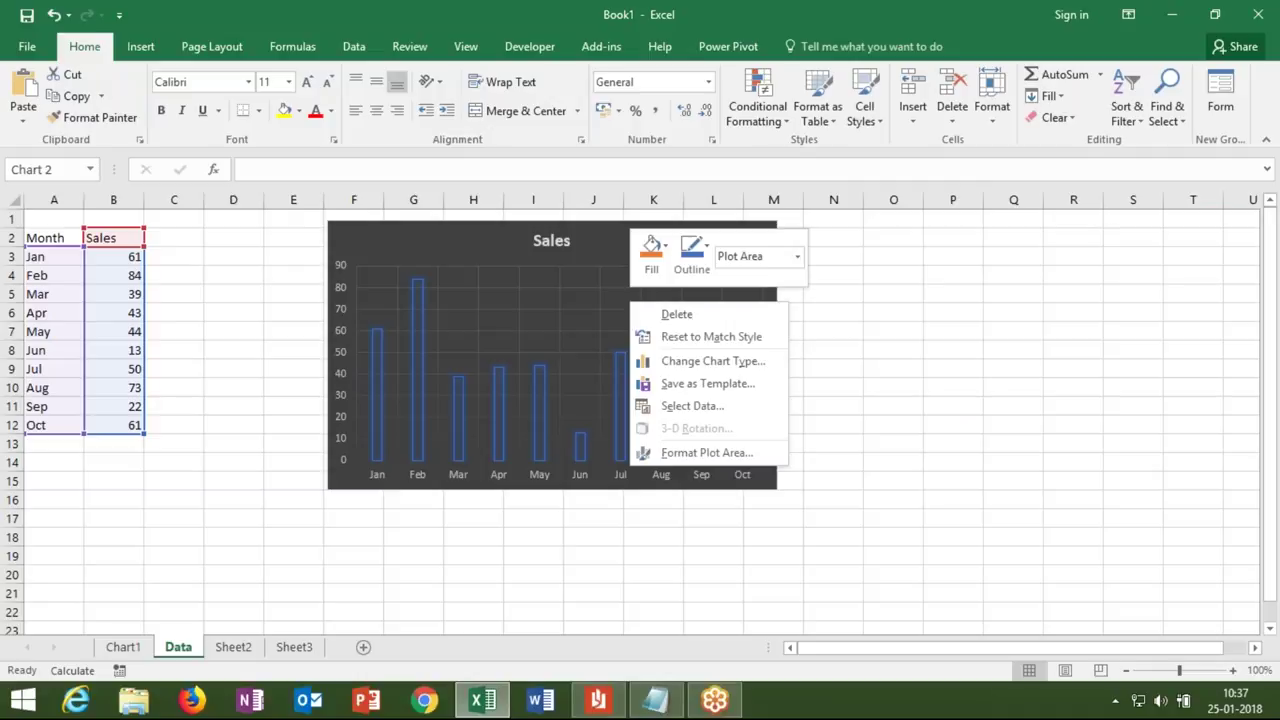
{"action": "left_click", "coordinate": [869, 316]}
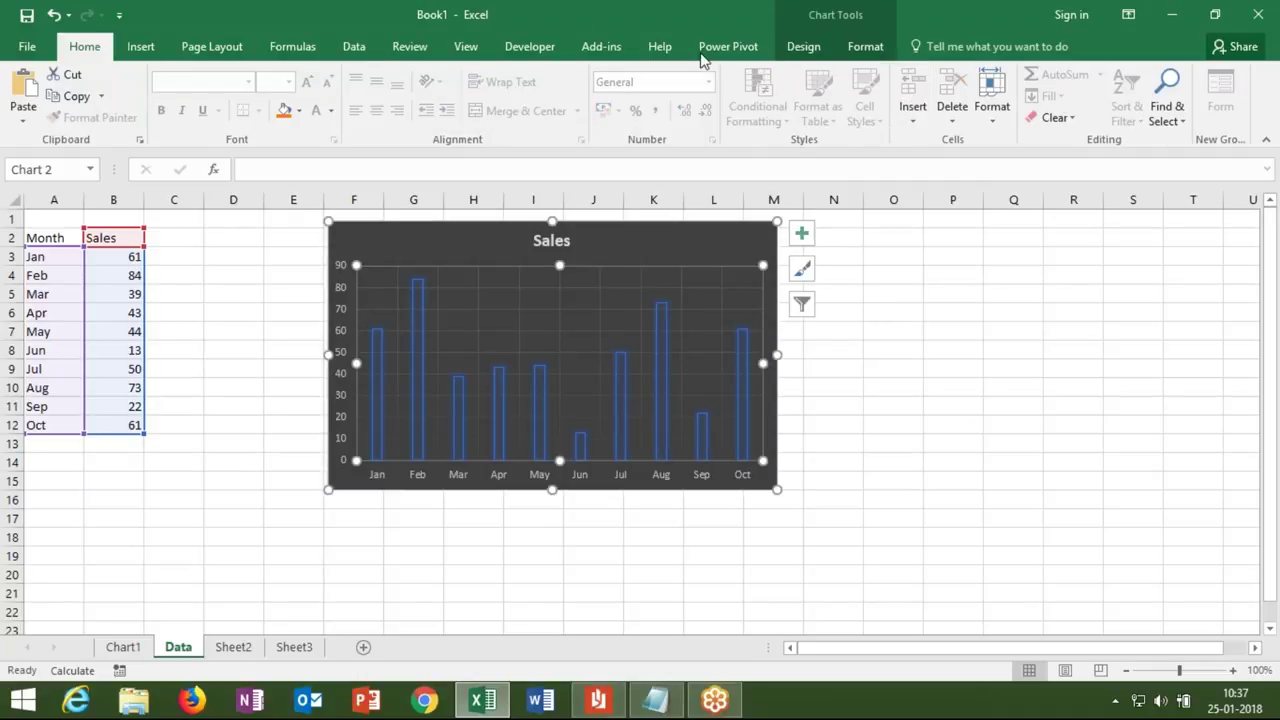
{"action": "left_click", "coordinate": [138, 50]}
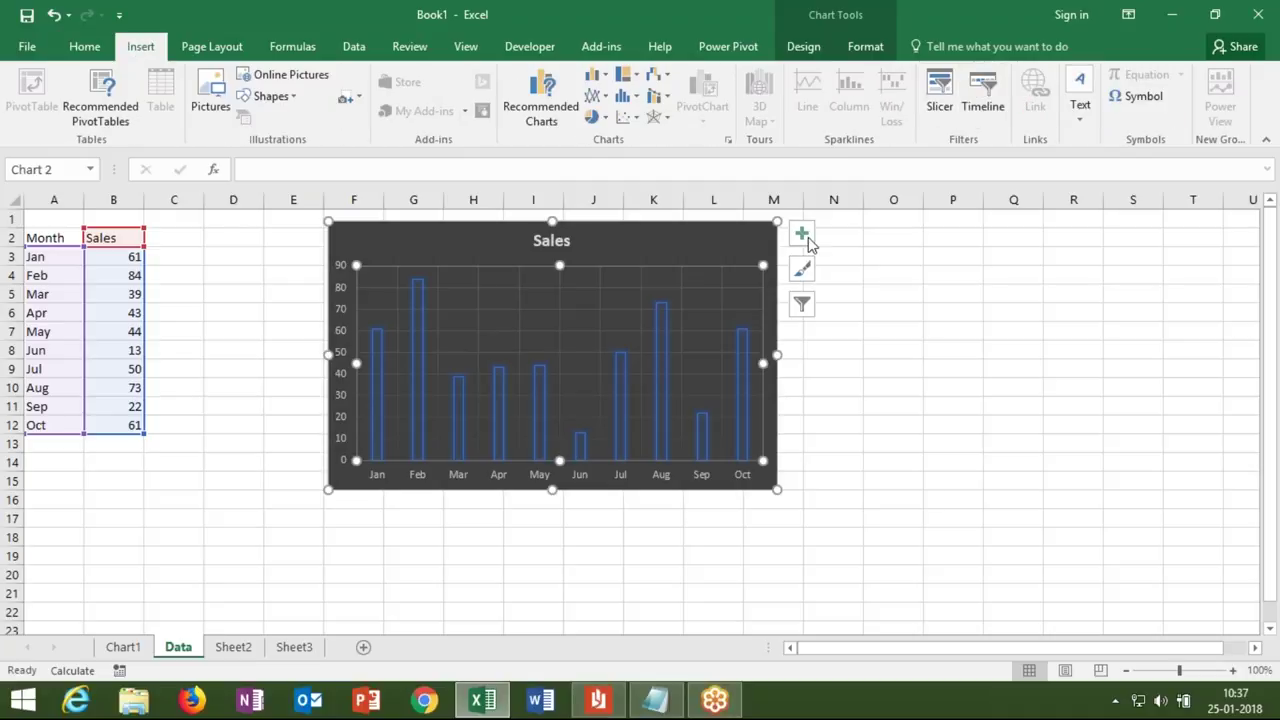
{"action": "left_click", "coordinate": [730, 250]}
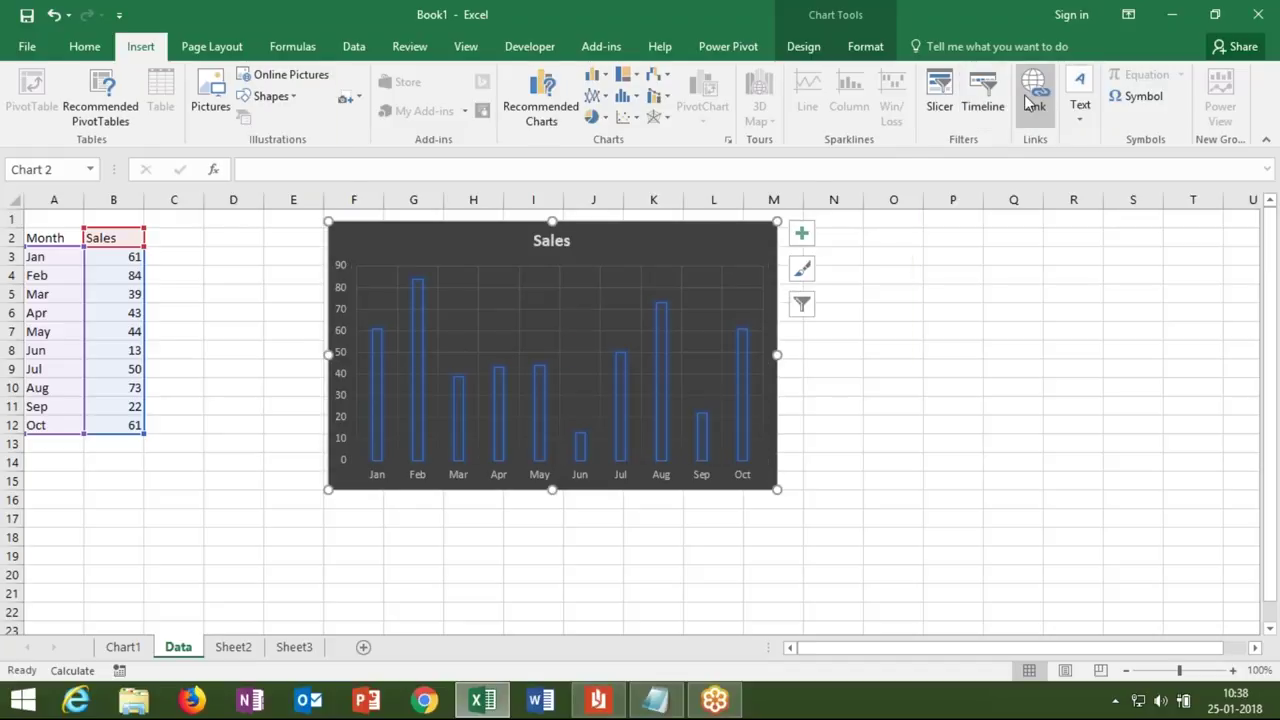
{"action": "left_click", "coordinate": [1028, 103]}
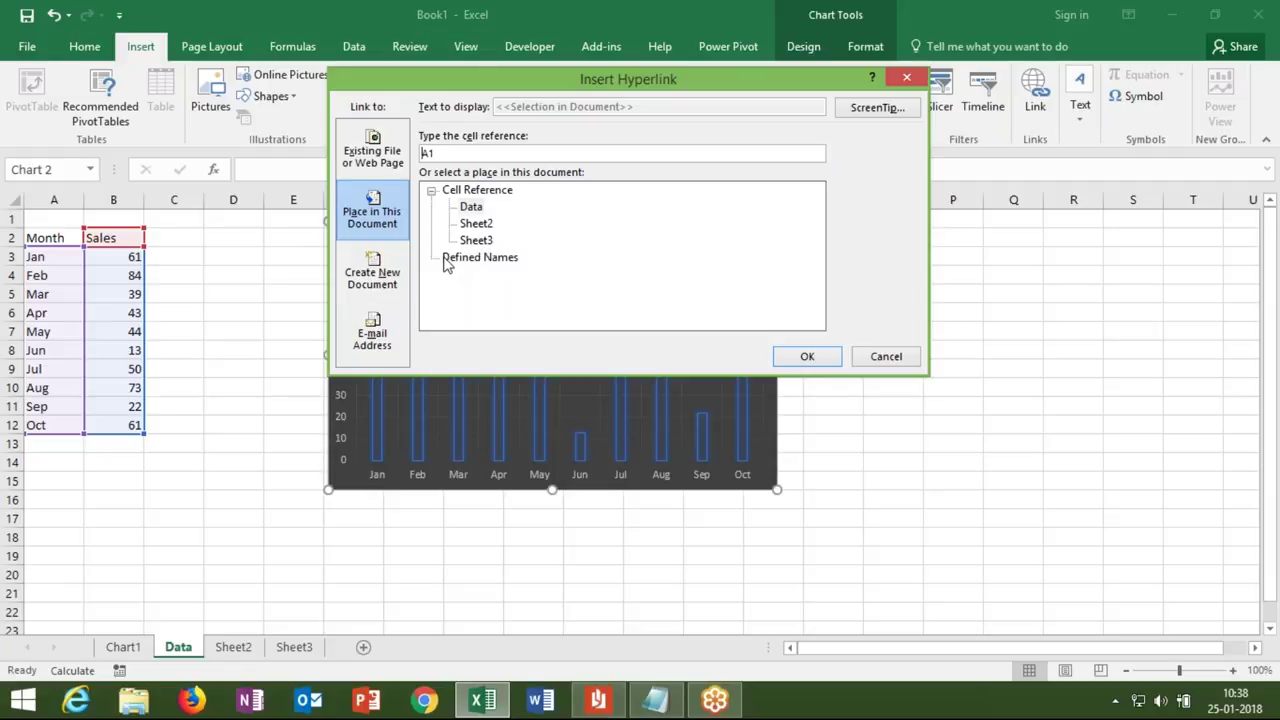
{"action": "left_click", "coordinate": [462, 262]}
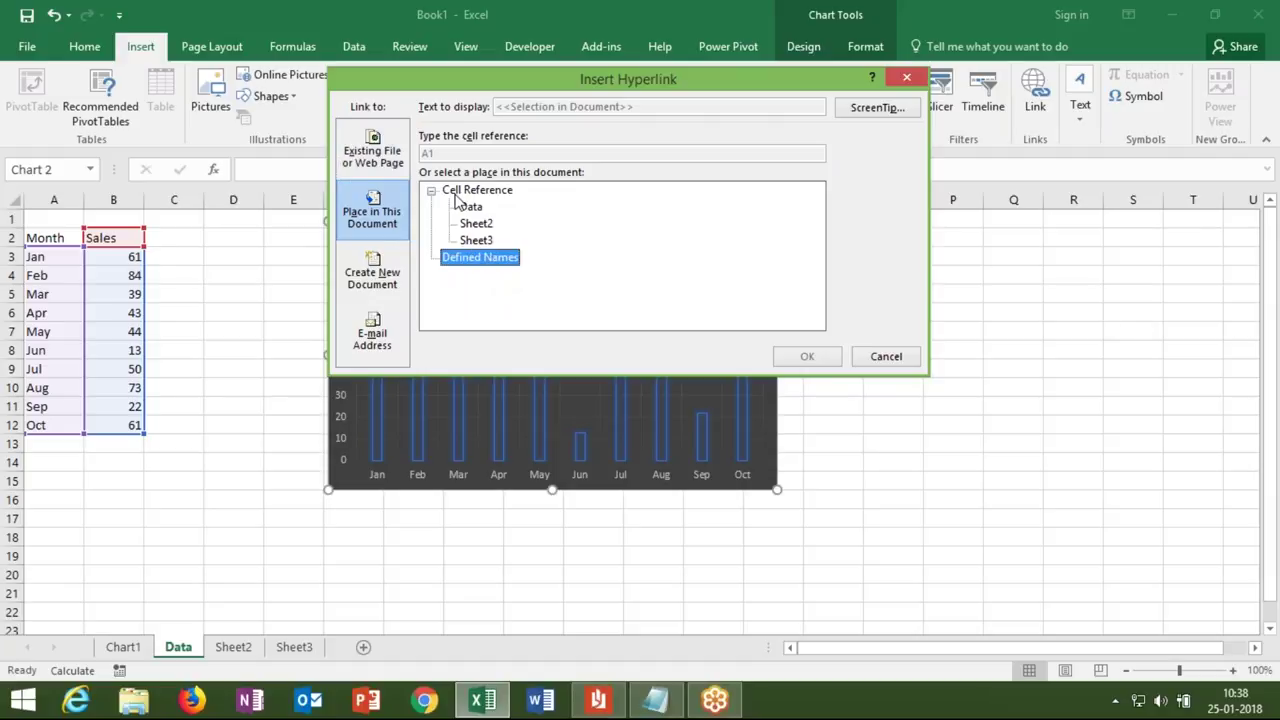
{"action": "key", "text": "Escape"}
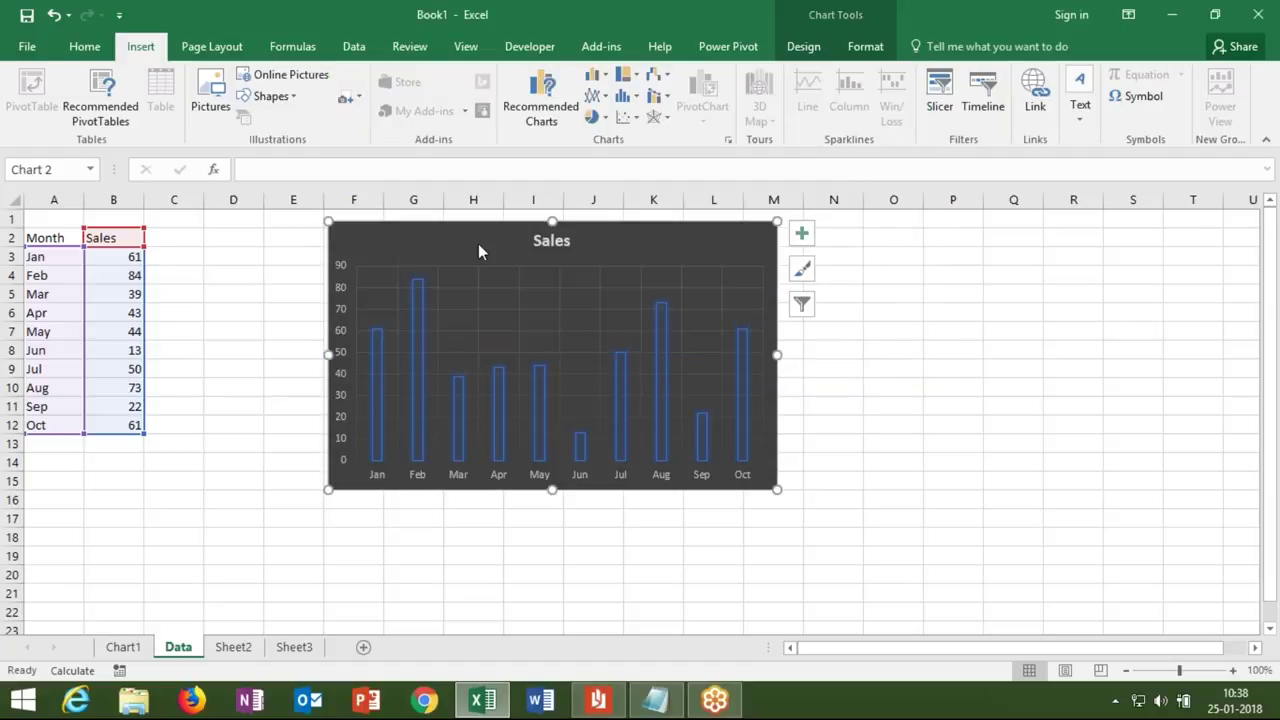
Reopen the chart's hyperlink settings and compare the file and in-workbook link targets
{"action": "left_click", "coordinate": [1034, 112]}
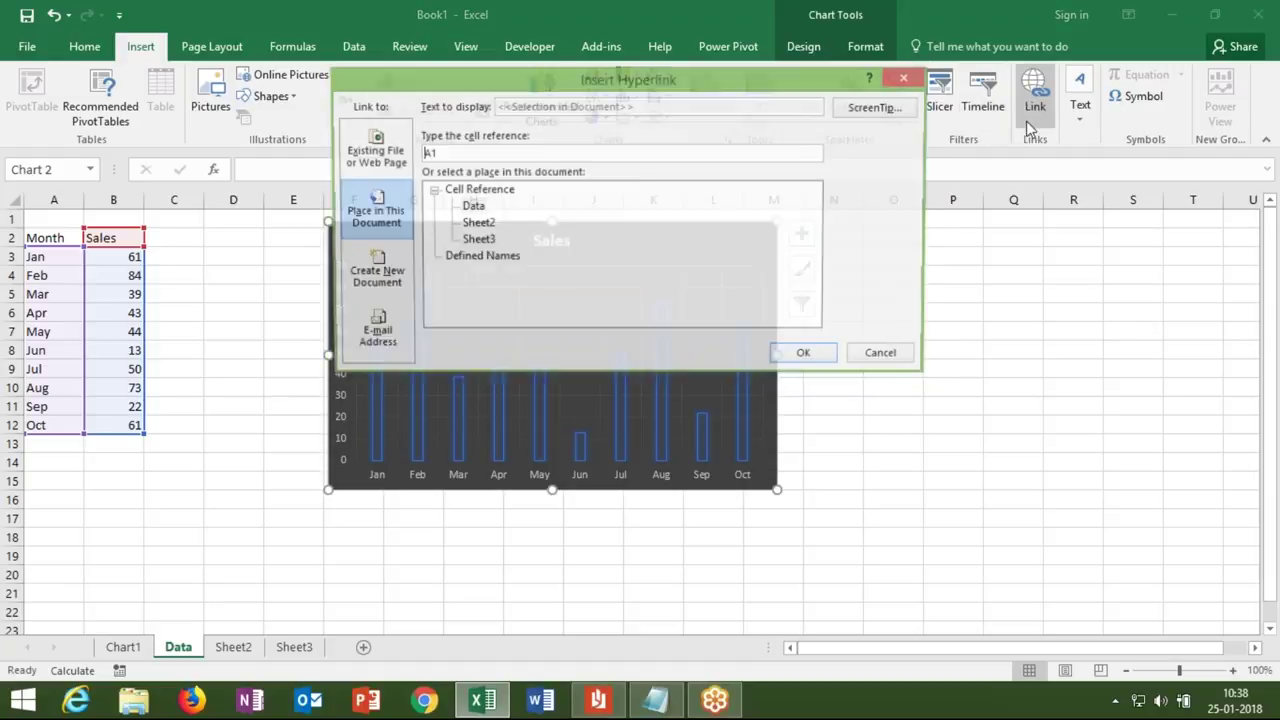
{"action": "left_click", "coordinate": [478, 258]}
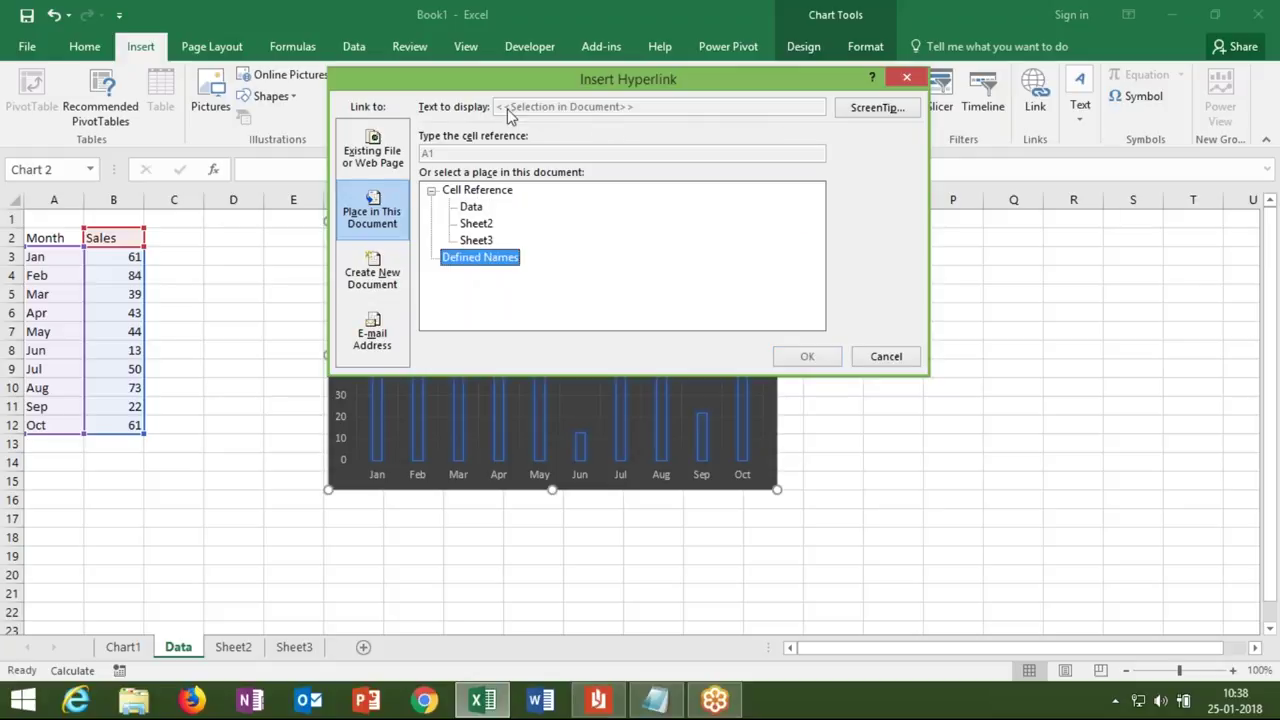
{"action": "left_click", "coordinate": [383, 166]}
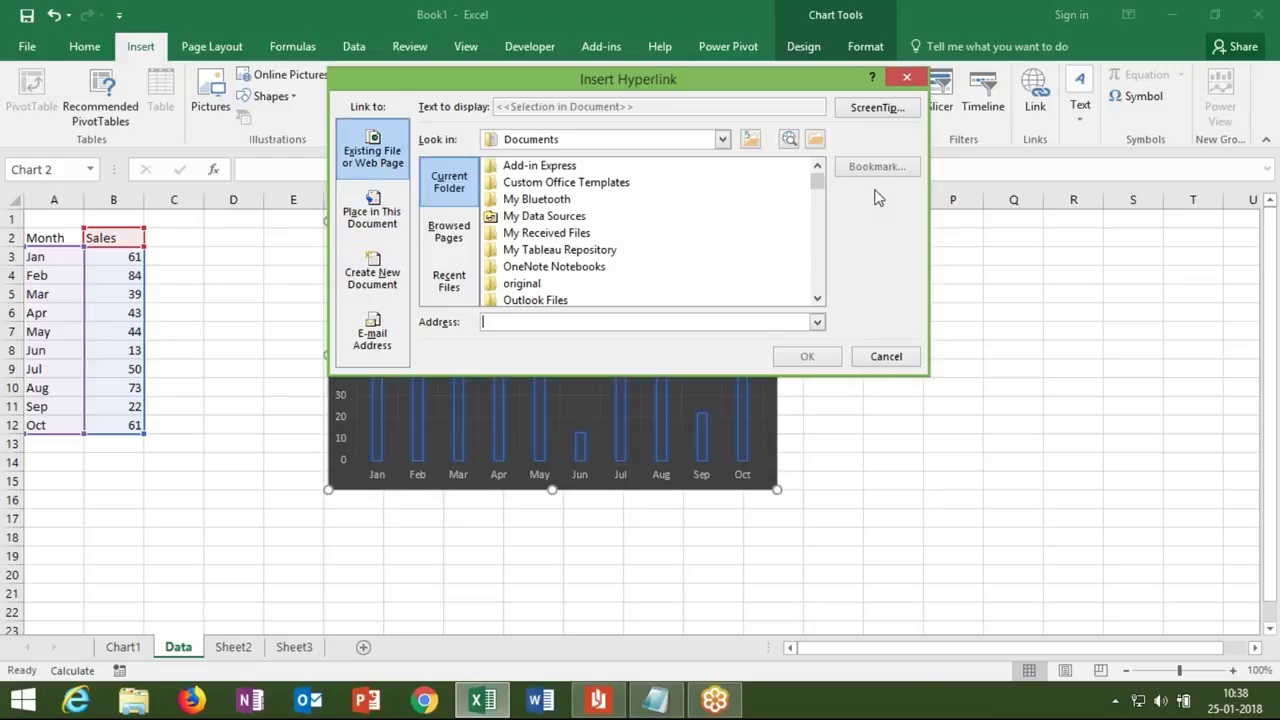
{"action": "left_click", "coordinate": [372, 215]}
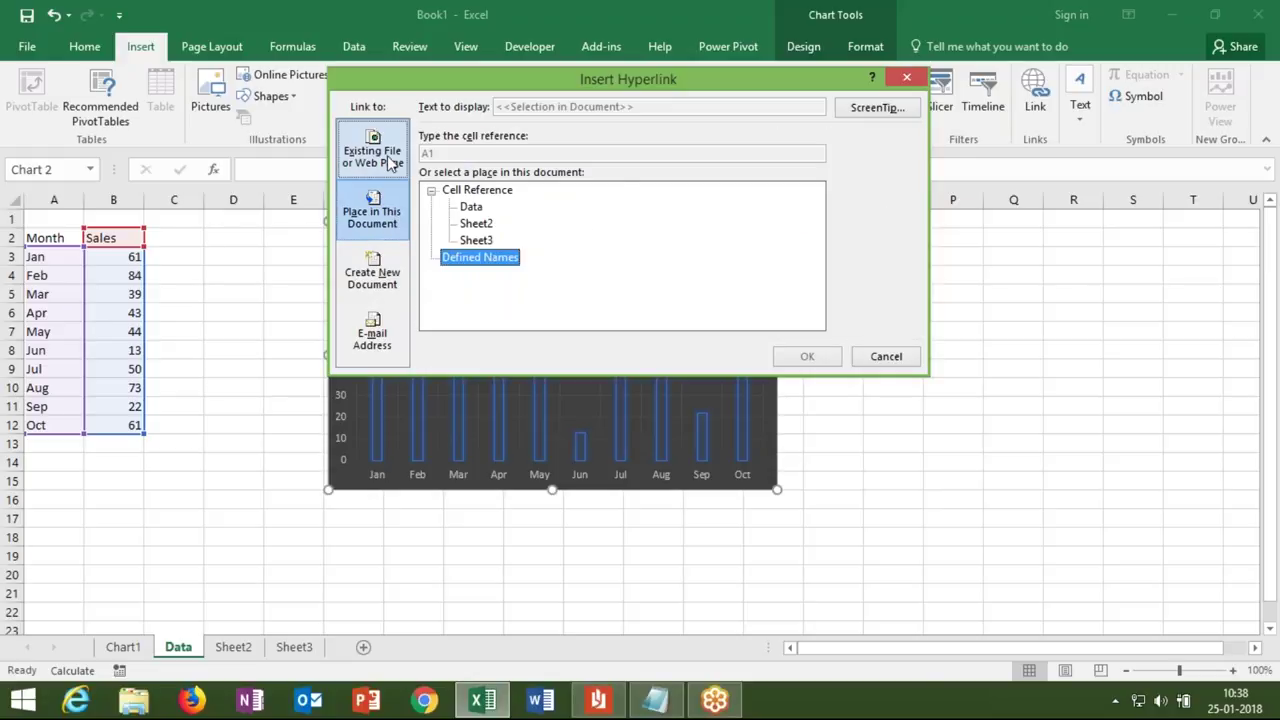
{"action": "left_click", "coordinate": [390, 163]}
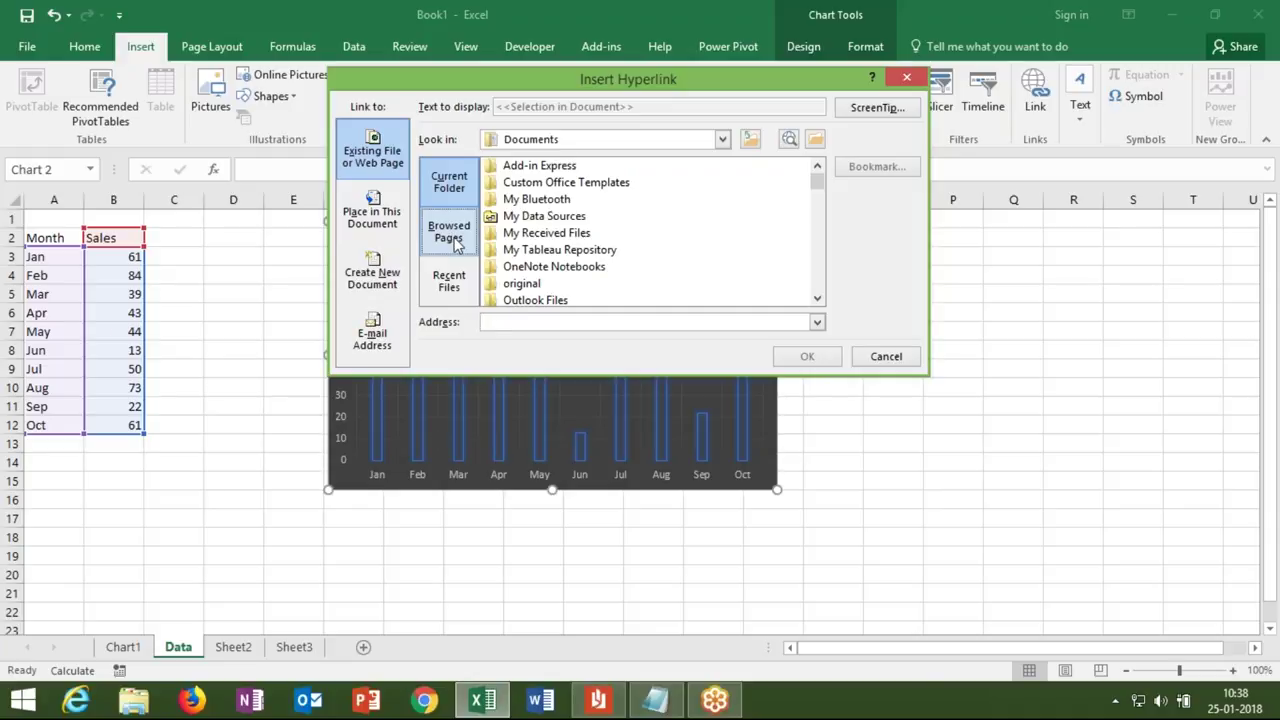
Enter Chart1# as the hyperlink's target address
{"action": "left_click", "coordinate": [455, 243]}
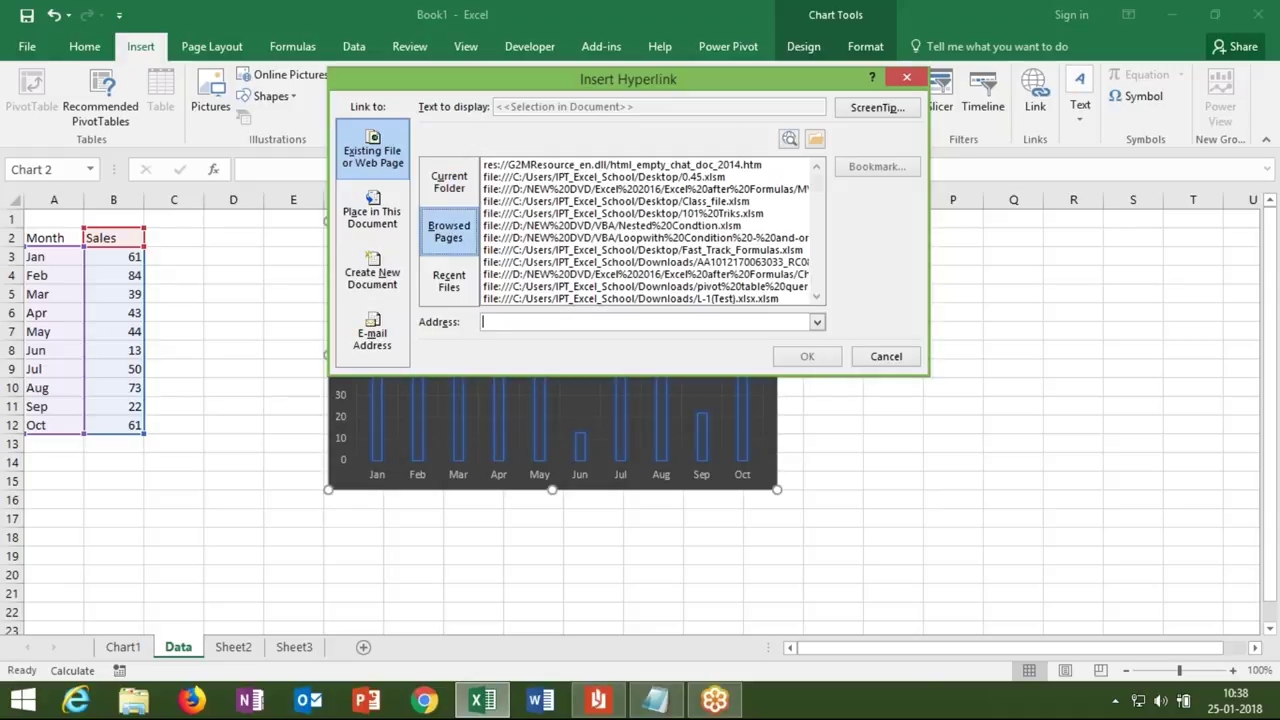
{"action": "left_click", "coordinate": [449, 281]}
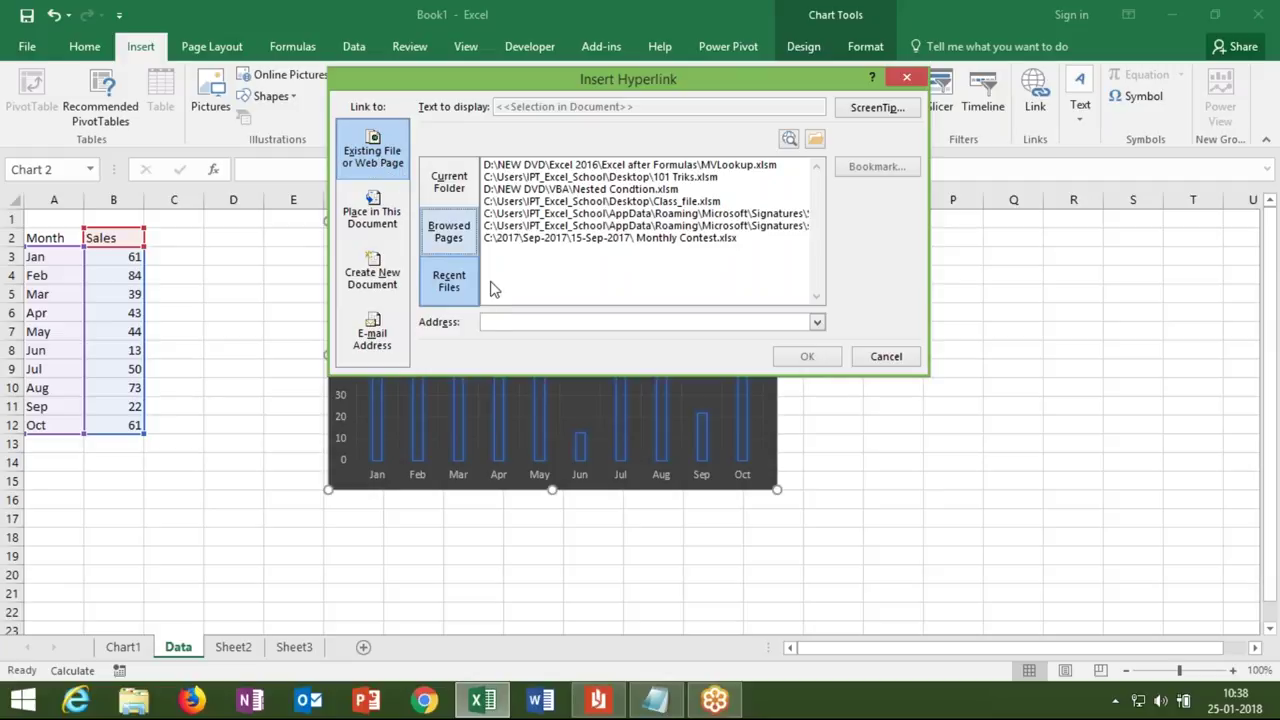
{"action": "left_click", "coordinate": [506, 323]}
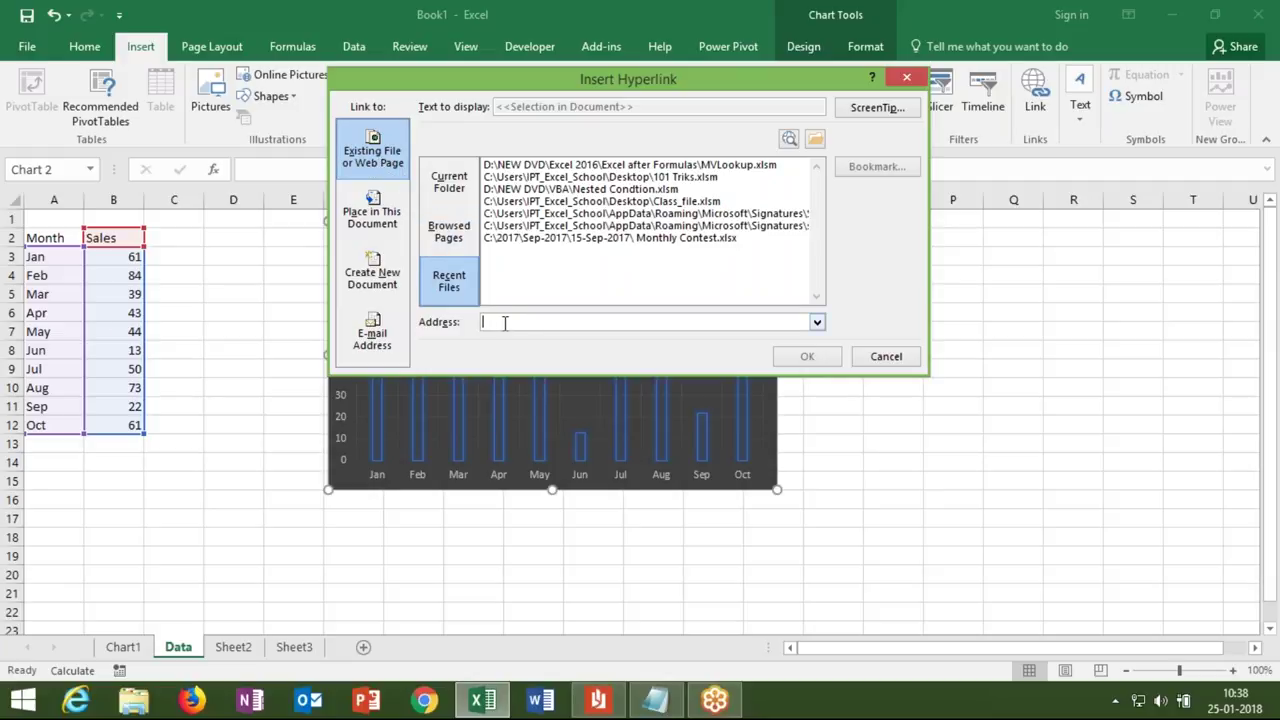
{"action": "type", "text": "Chart1#"}
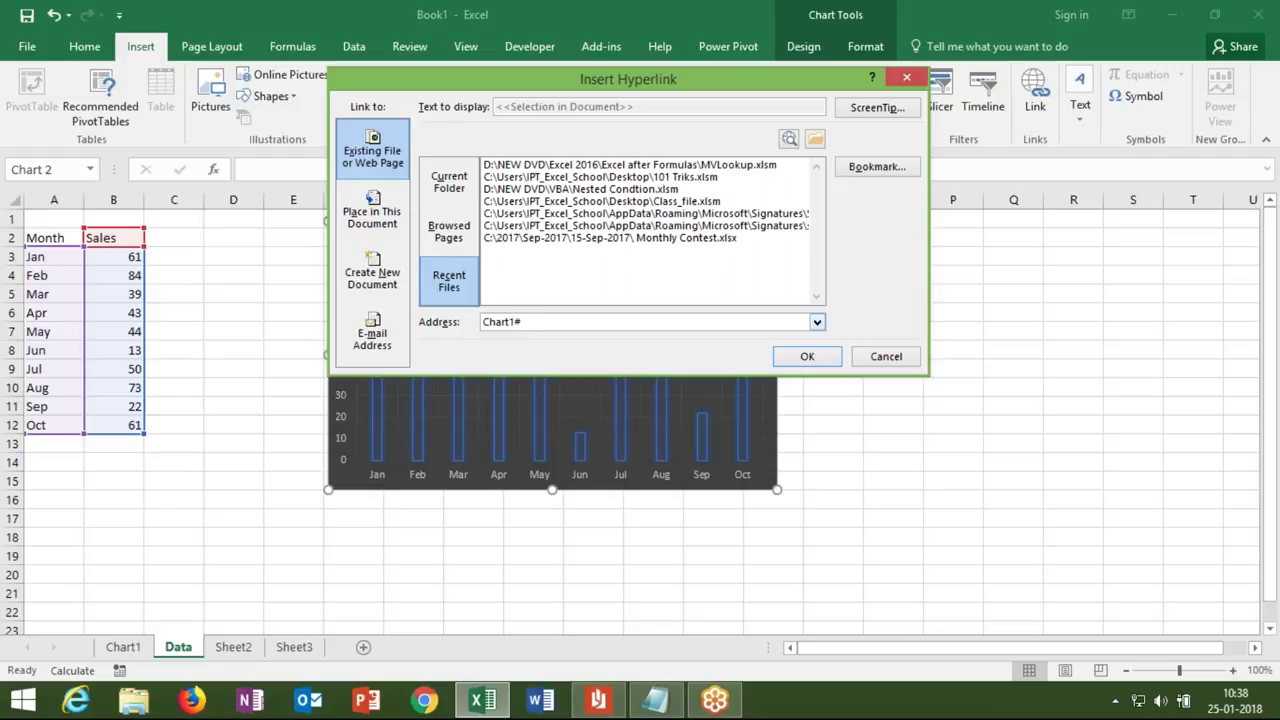
Confirm the Chart1# hyperlink on the Sales chart, test it, and dismiss the invalid-address error
{"action": "left_click", "coordinate": [803, 357]}
{"action": "left_click", "coordinate": [935, 400]}
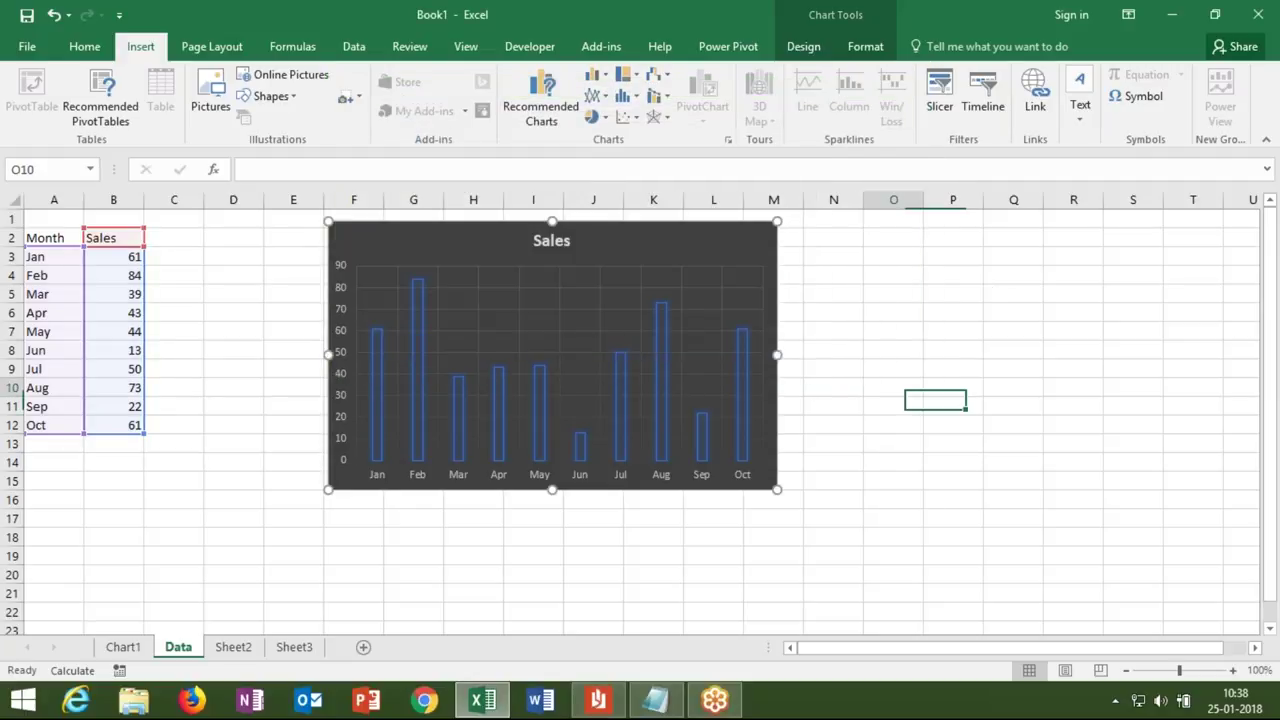
{"action": "left_click", "coordinate": [679, 312]}
{"action": "left_click", "coordinate": [659, 398]}
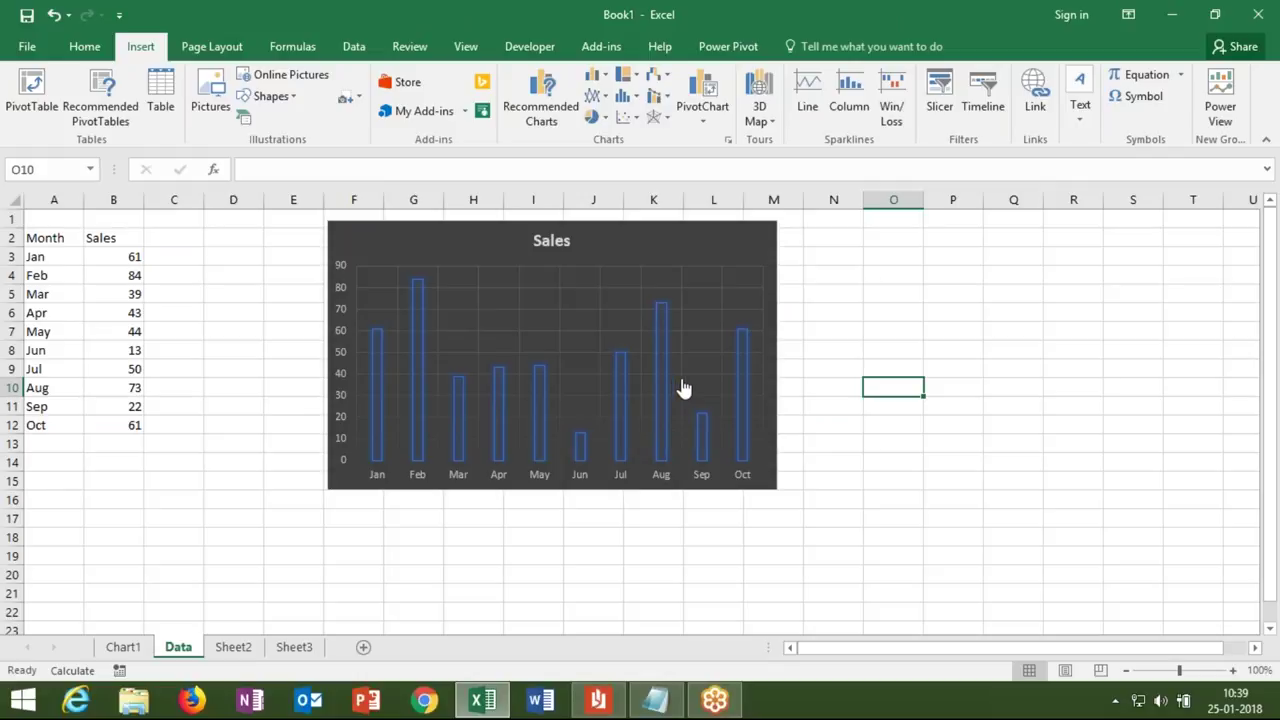
Toggle between the Chart1 and Data sheets, retry the link, and select the Sales chart
{"action": "left_click", "coordinate": [125, 651]}
{"action": "left_click", "coordinate": [180, 650]}
{"action": "left_click", "coordinate": [125, 651]}
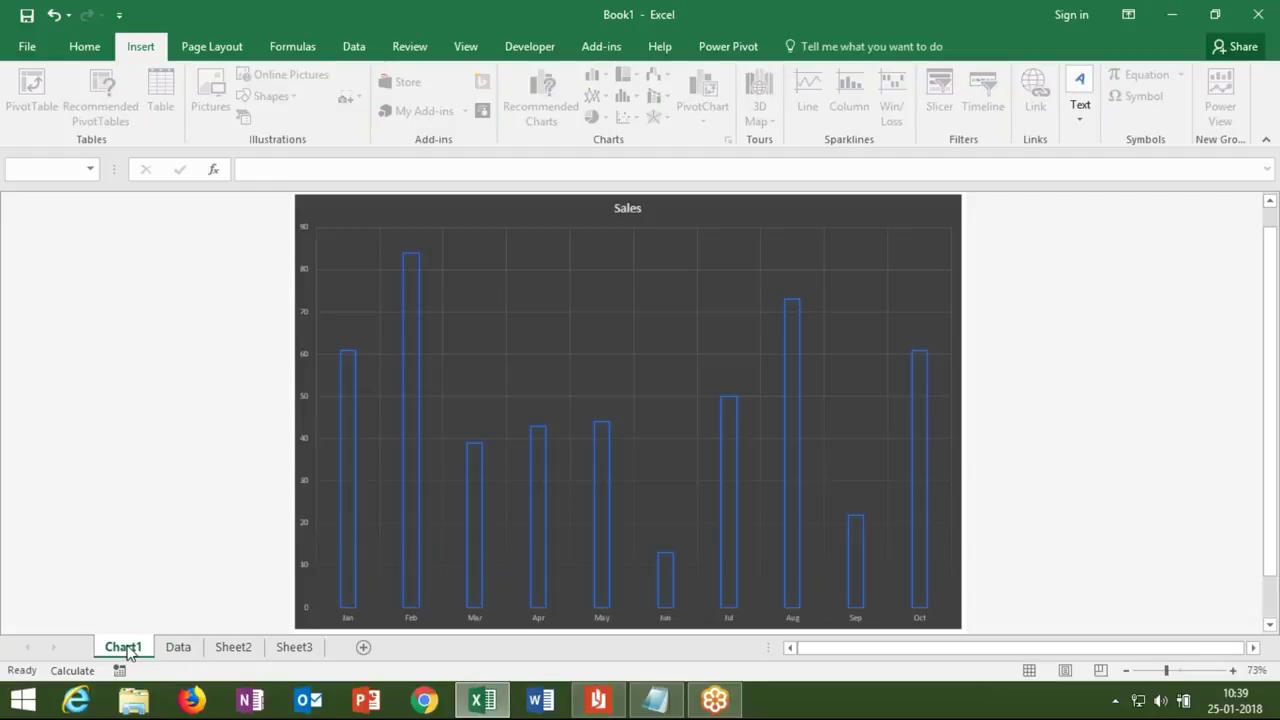
{"action": "left_click", "coordinate": [192, 650]}
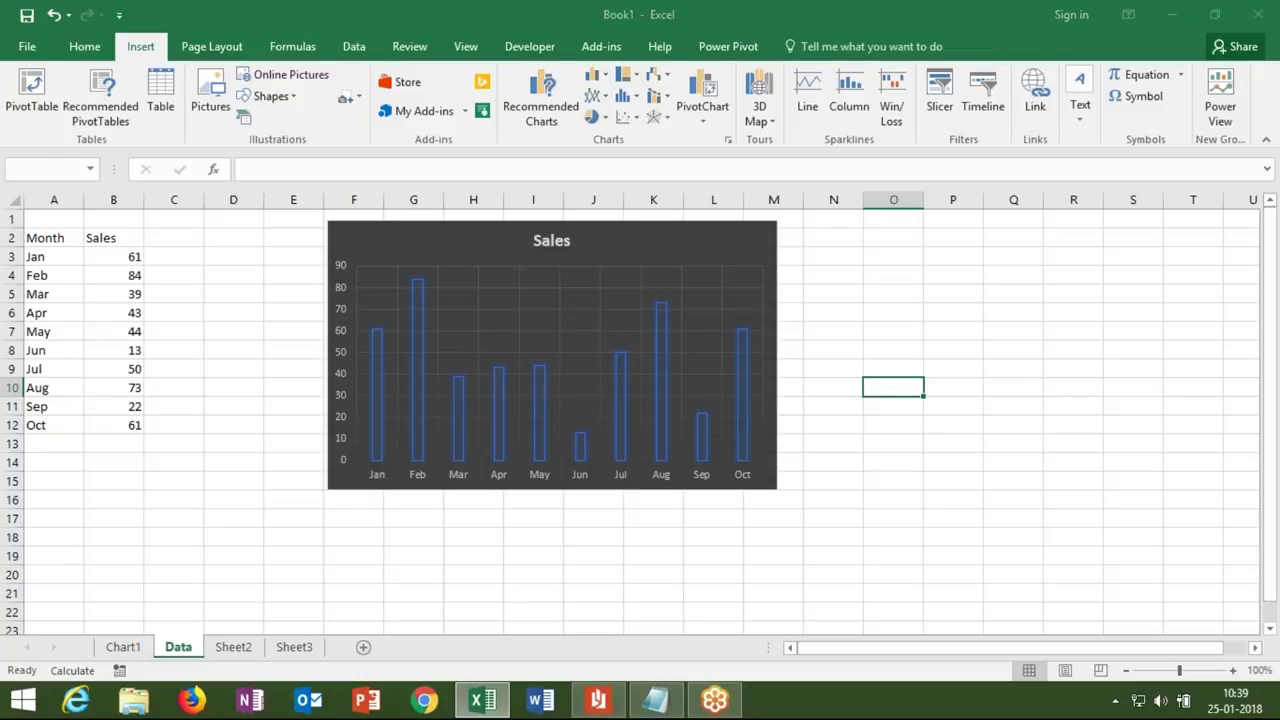
{"action": "left_click", "coordinate": [646, 397]}
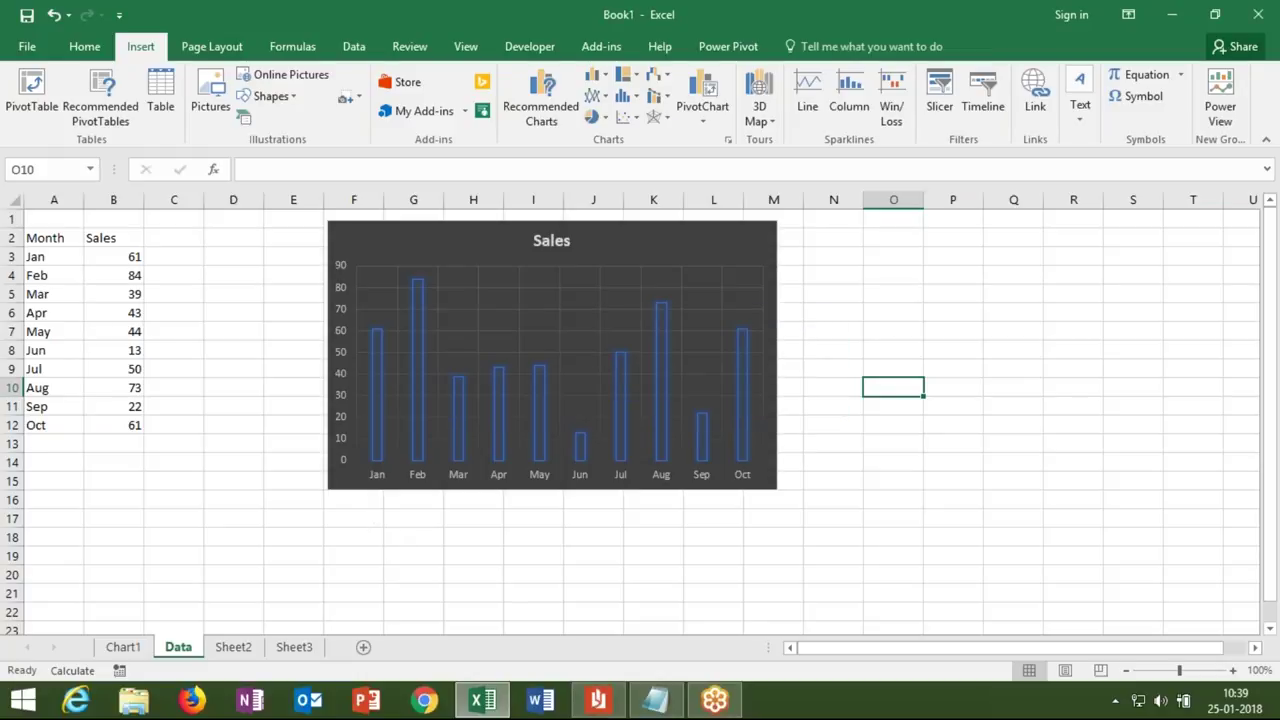
{"action": "left_click", "coordinate": [741, 250]}
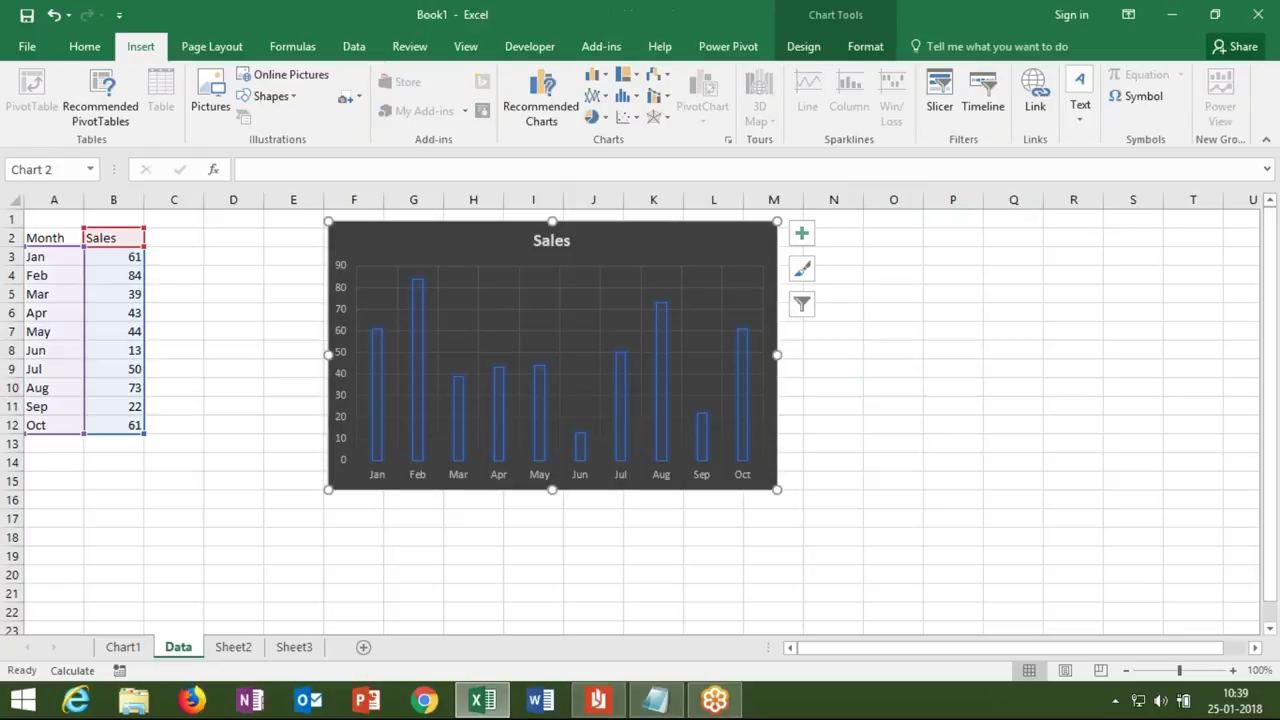
Delete the embedded Sales chart, glance at Sheet2, then select A2:B12 and cell E1
{"action": "key", "text": "Delete"}
{"action": "left_click", "coordinate": [387, 387]}
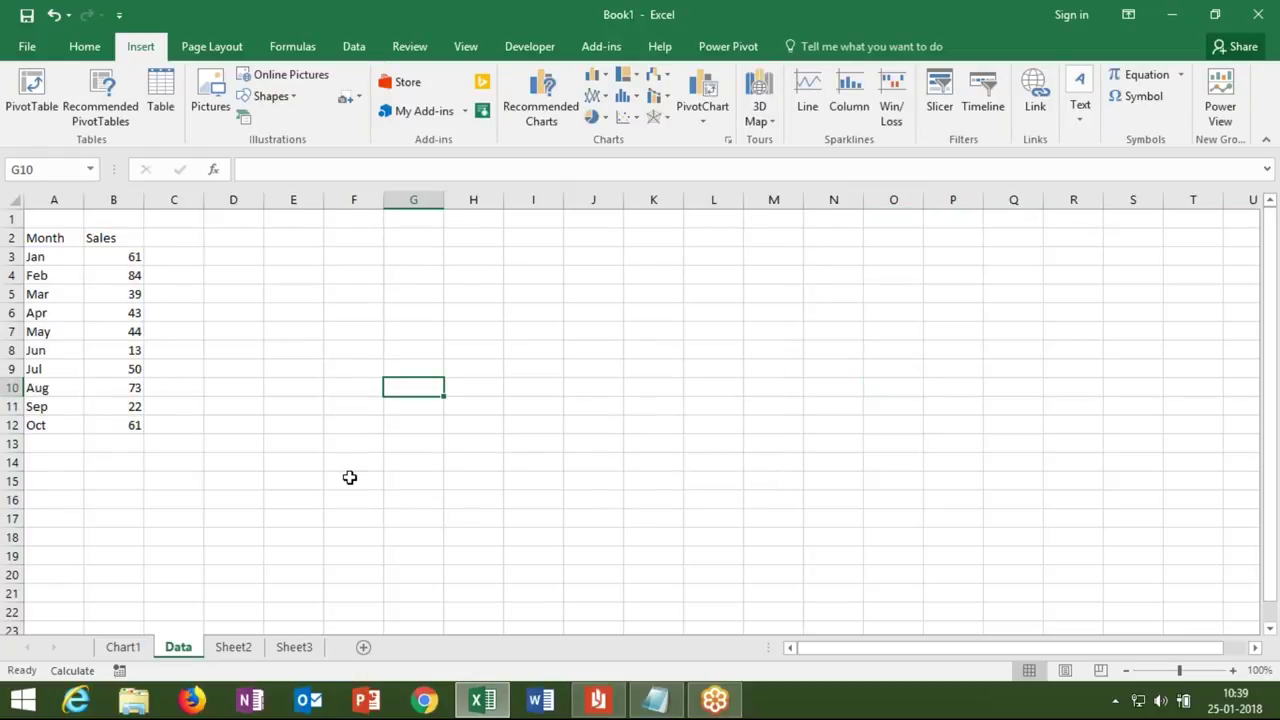
{"action": "left_click", "coordinate": [228, 650]}
{"action": "left_click", "coordinate": [184, 648]}
{"action": "left_click_drag", "start_coordinate": [42, 238], "coordinate": [102, 422]}
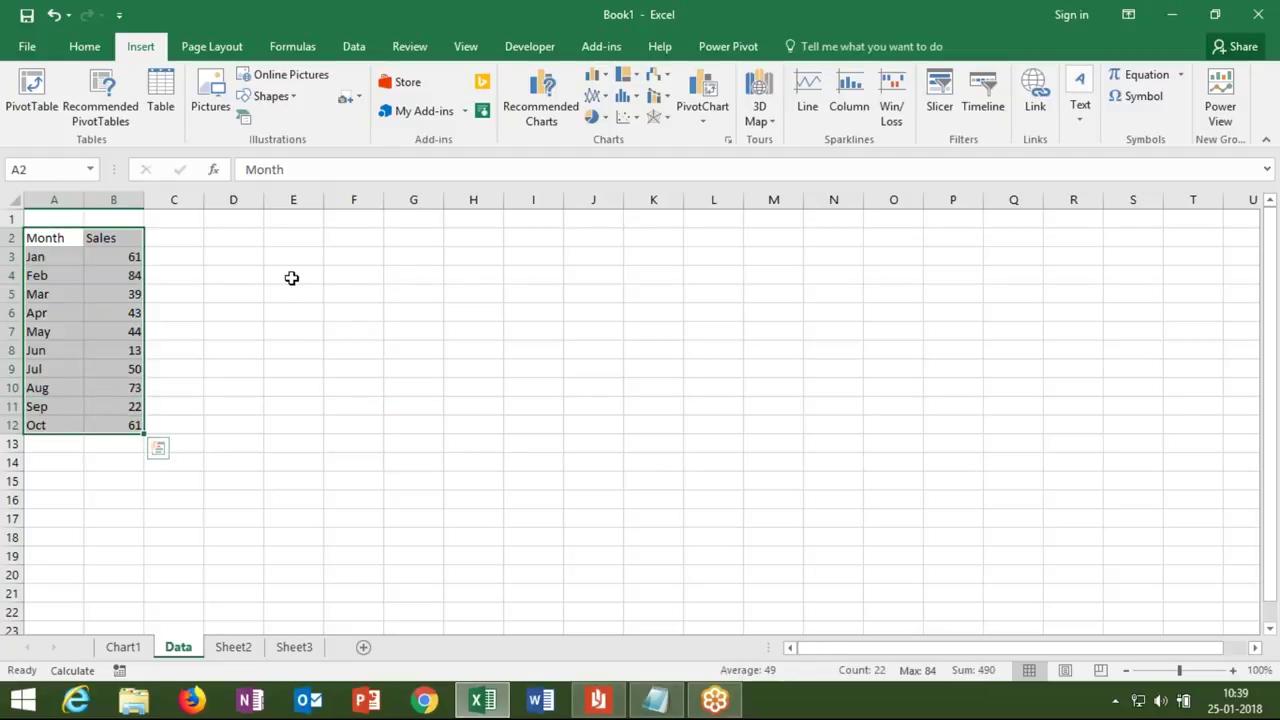
{"action": "left_click", "coordinate": [272, 217]}
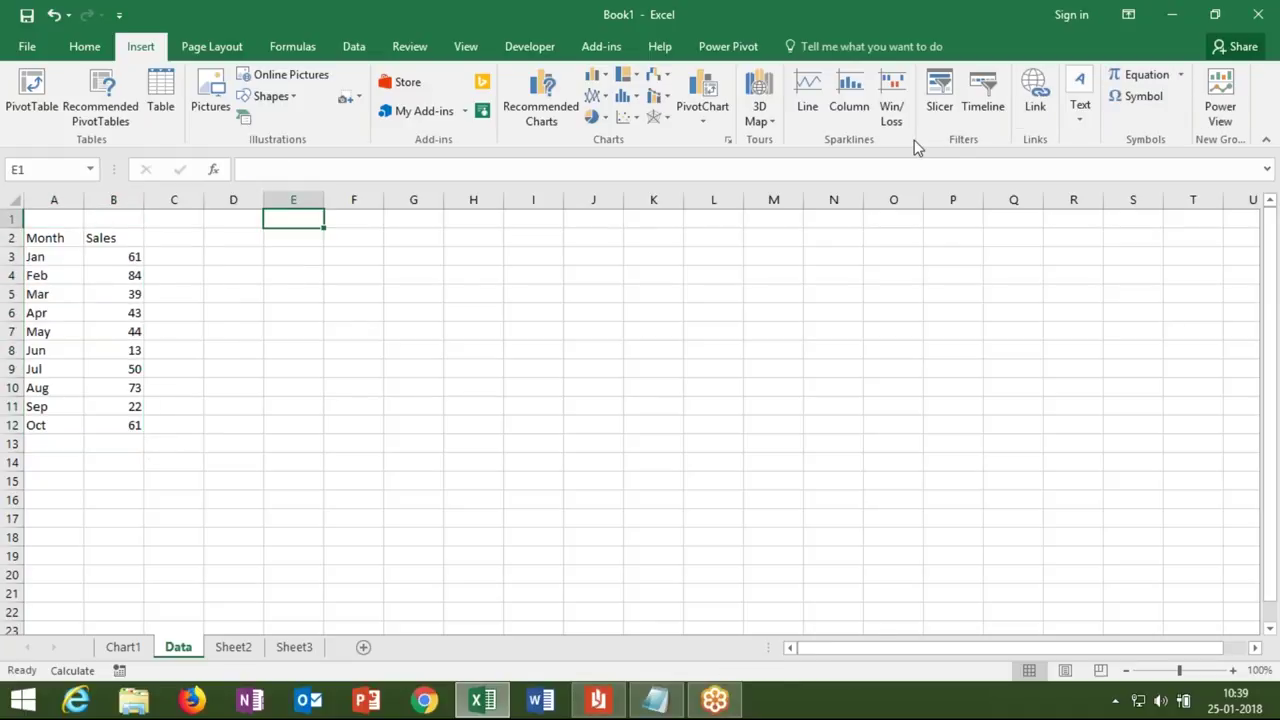
Insert a new embedded Microsoft PowerPoint 97-2003 Presentation object
{"action": "left_click", "coordinate": [1090, 118]}
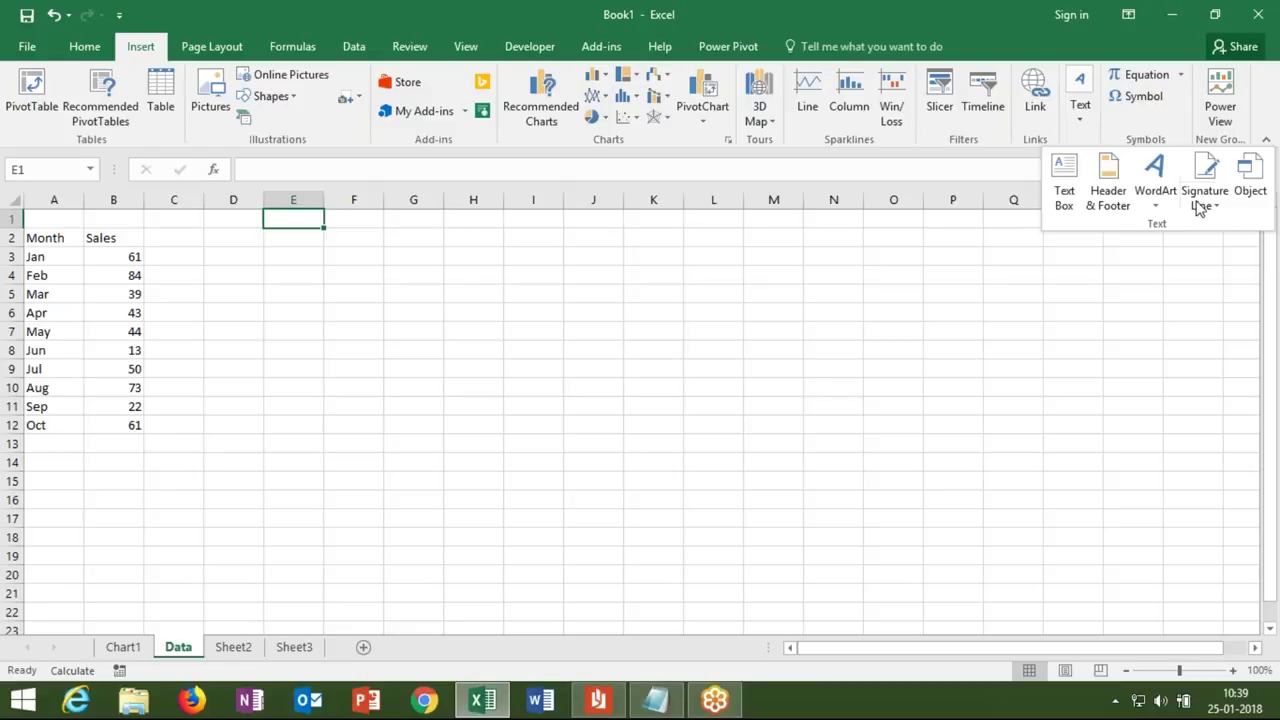
{"action": "left_click", "coordinate": [1253, 190]}
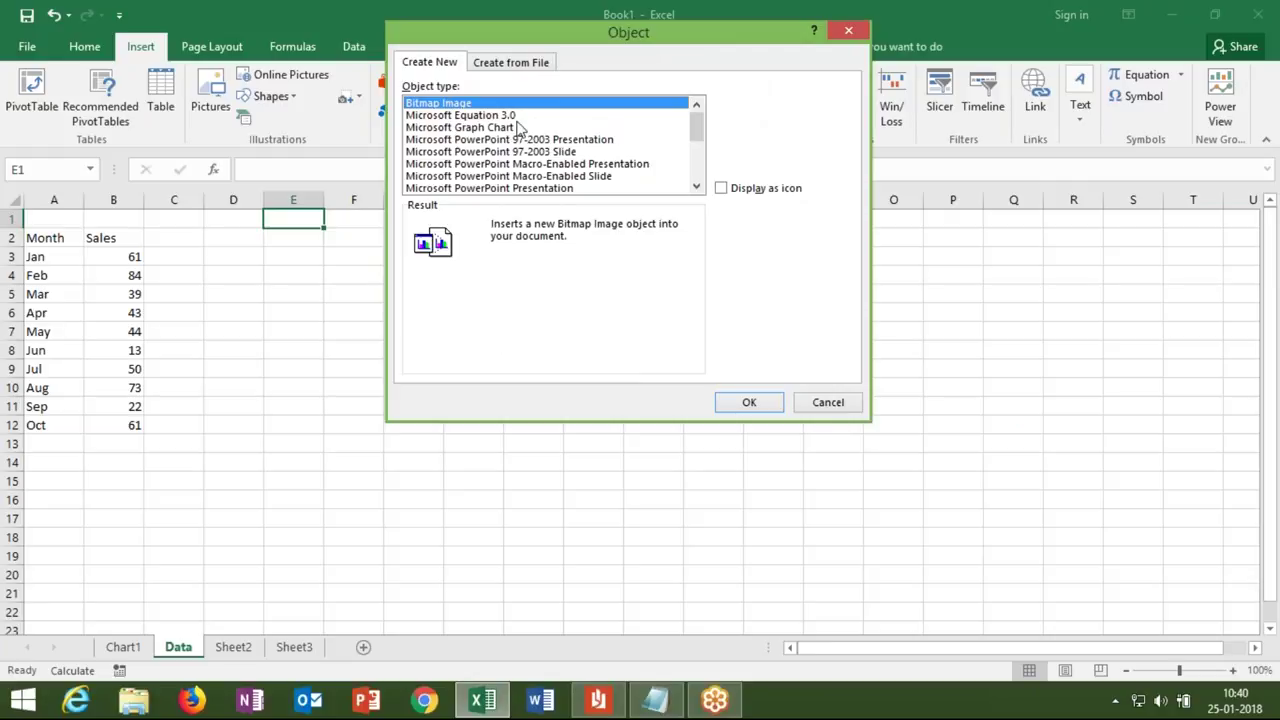
{"action": "left_click", "coordinate": [579, 177]}
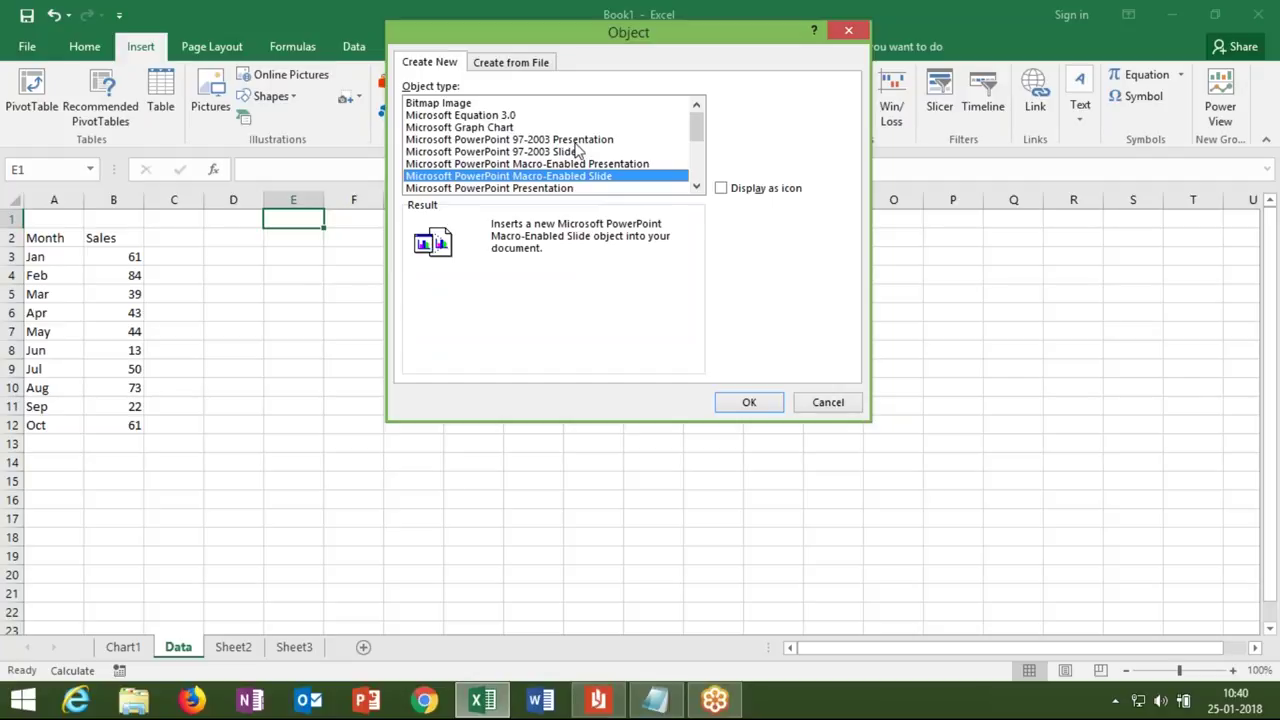
{"action": "left_click", "coordinate": [576, 142]}
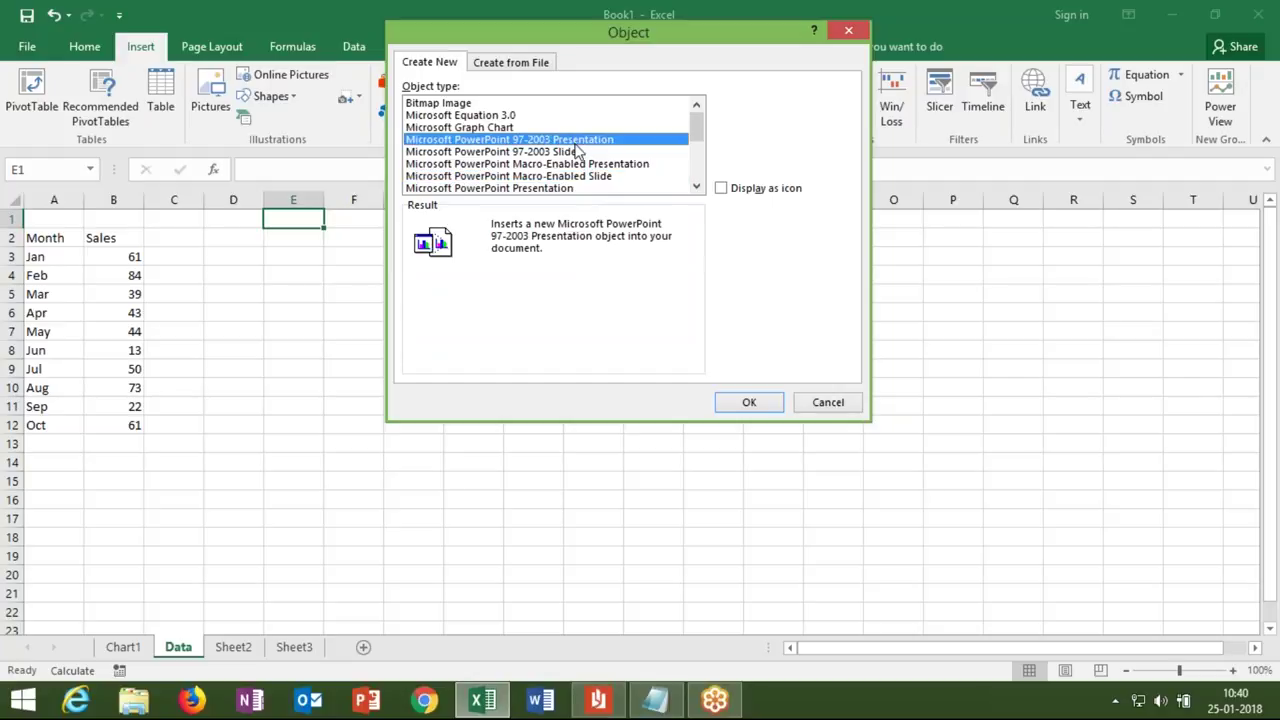
{"action": "left_click", "coordinate": [755, 404]}
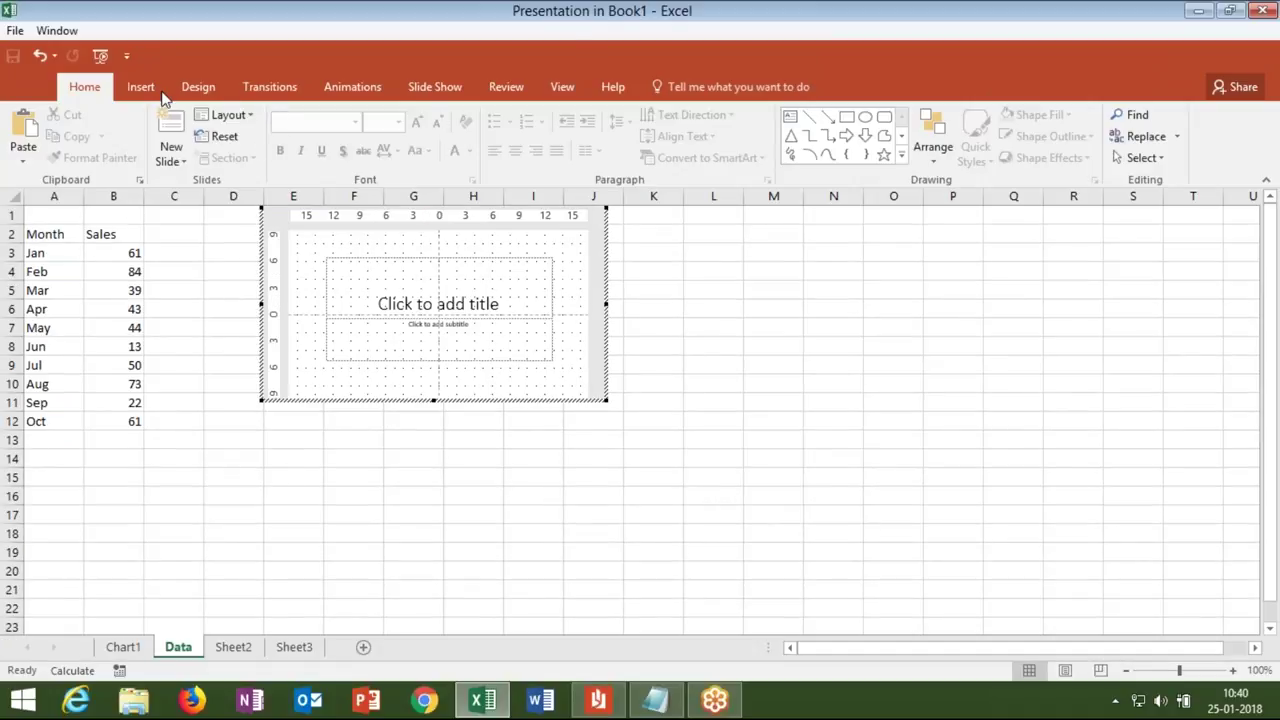
Add the default clustered column chart to the embedded slide
{"action": "left_click", "coordinate": [141, 87]}
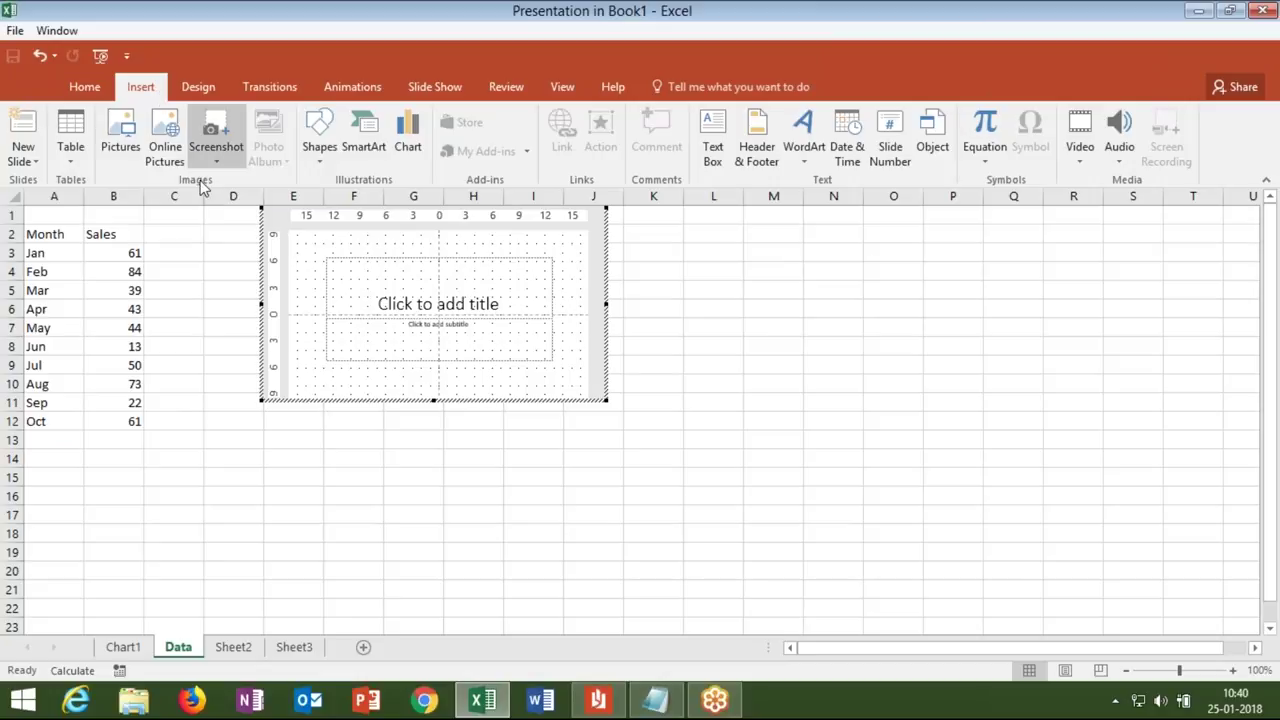
{"action": "left_click", "coordinate": [410, 140]}
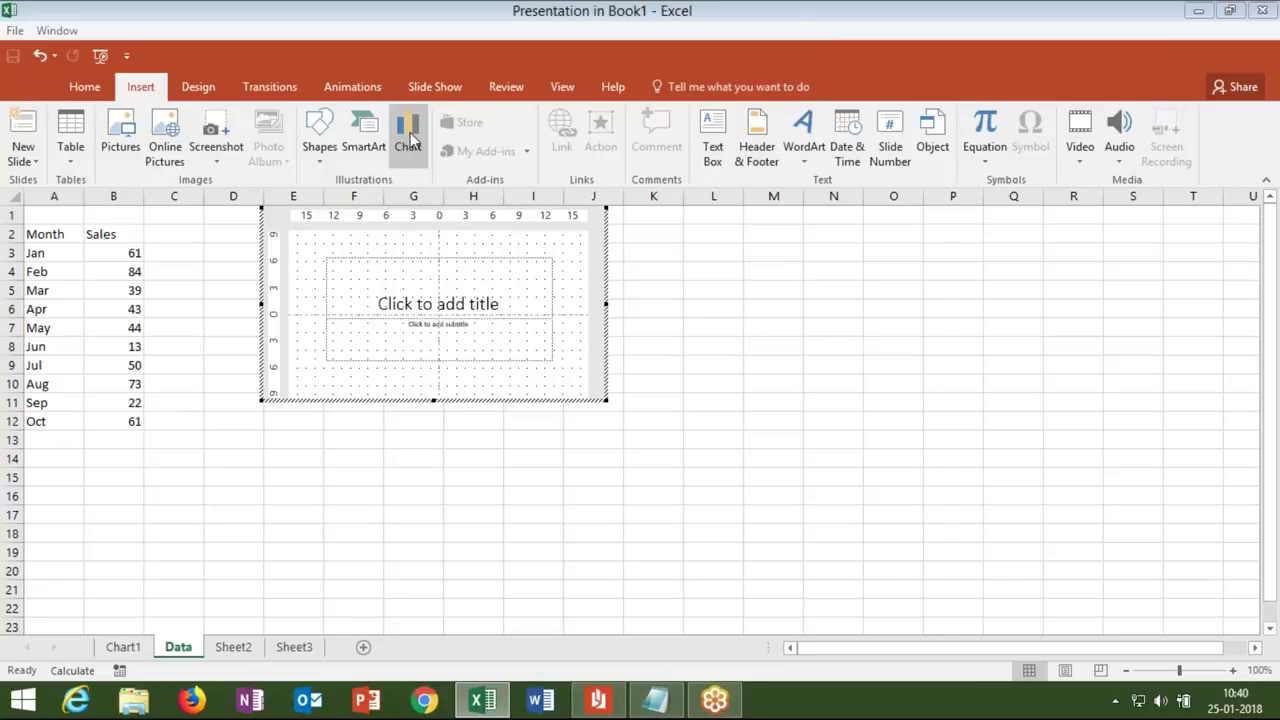
{"action": "left_click", "coordinate": [820, 604]}
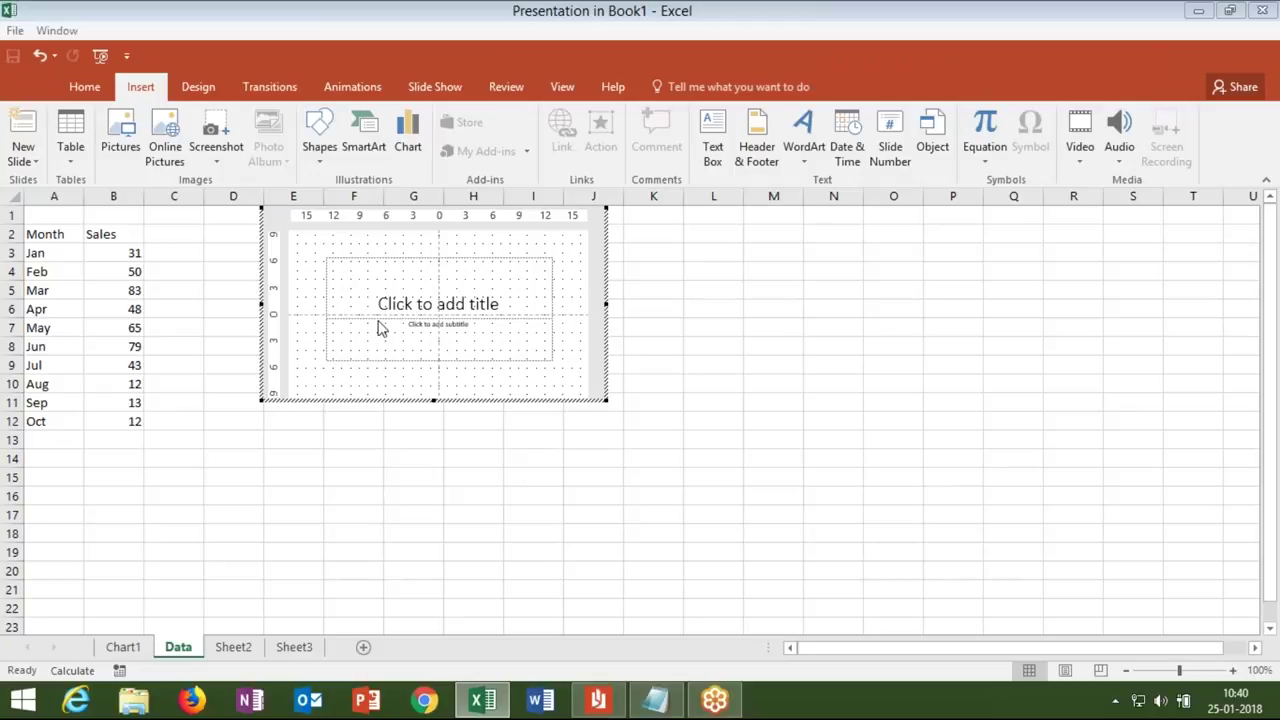
{"action": "key", "text": "F9"}
{"action": "key", "text": "F9"}
{"action": "key", "text": "F9"}
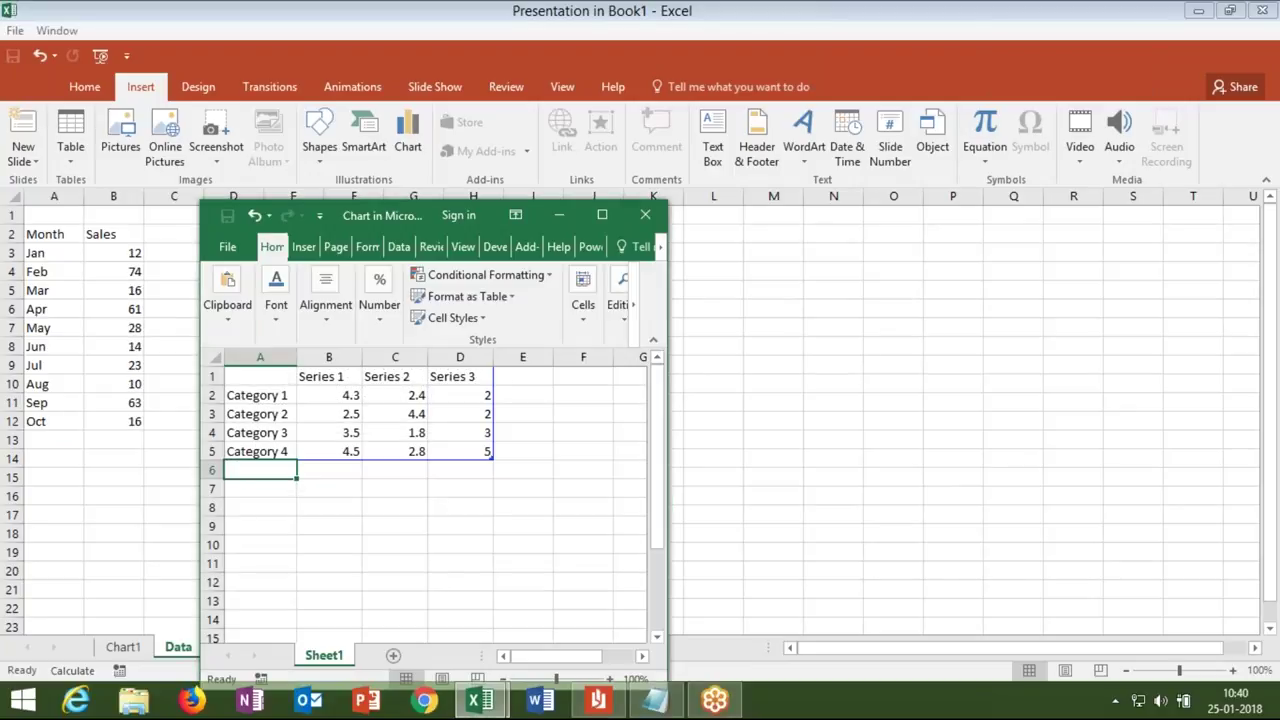
Rename the chart's series headings to Q1, Q2 and Q3
{"action": "left_click", "coordinate": [305, 377]}
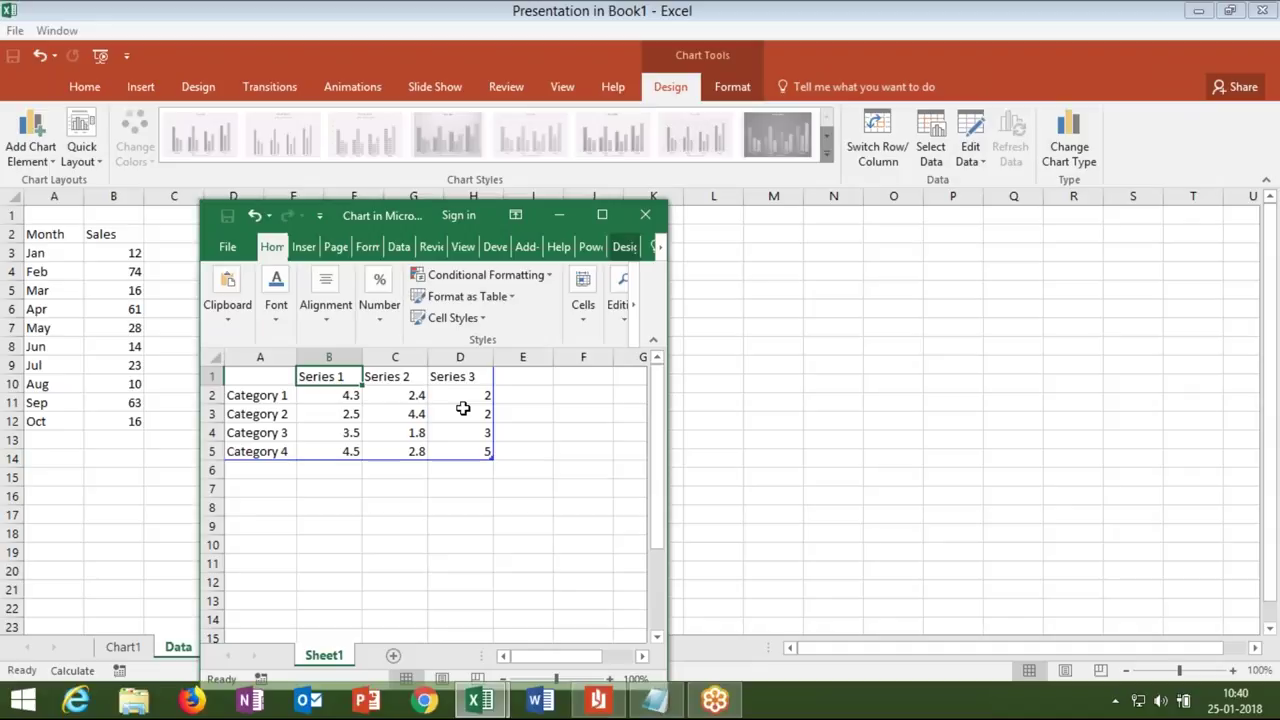
{"action": "type", "text": "Q1"}
{"action": "key", "text": "Tab"}
{"action": "type", "text": "Q2"}
{"action": "key", "text": "Tab"}
{"action": "type", "text": "Q3"}
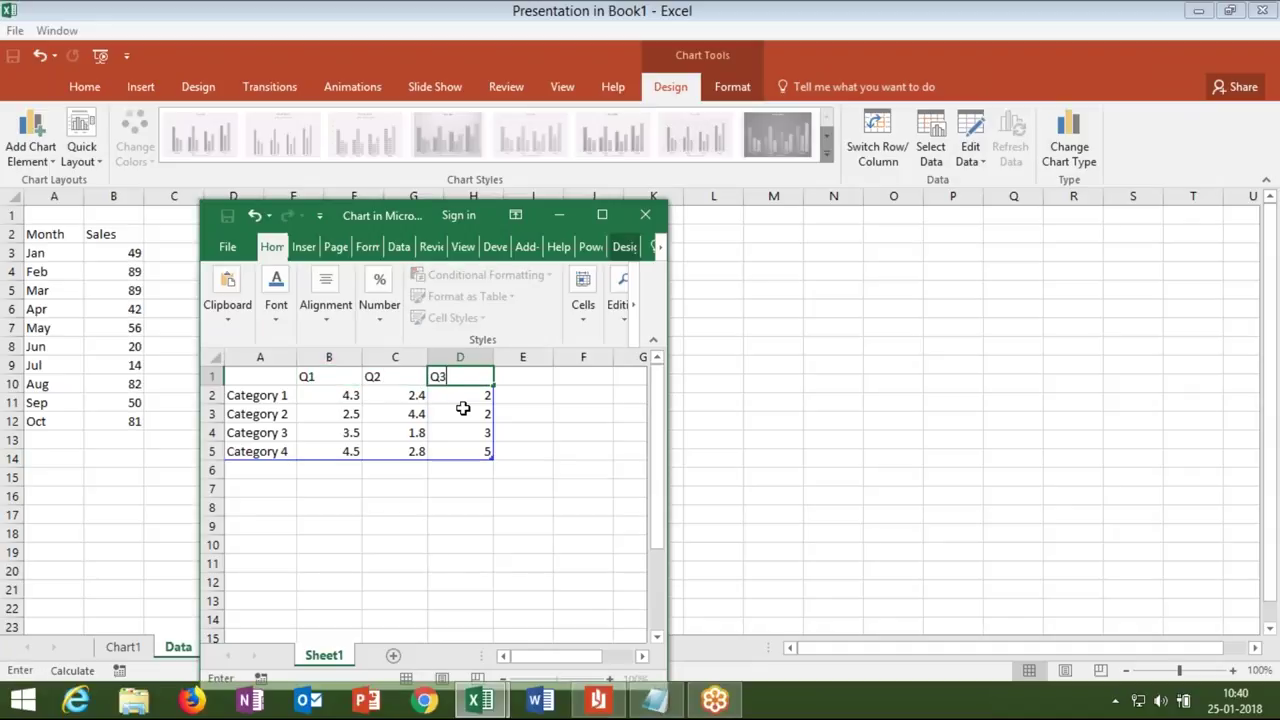
Rename the categories P1 to P4 and close the chart data window
{"action": "left_click", "coordinate": [259, 395]}
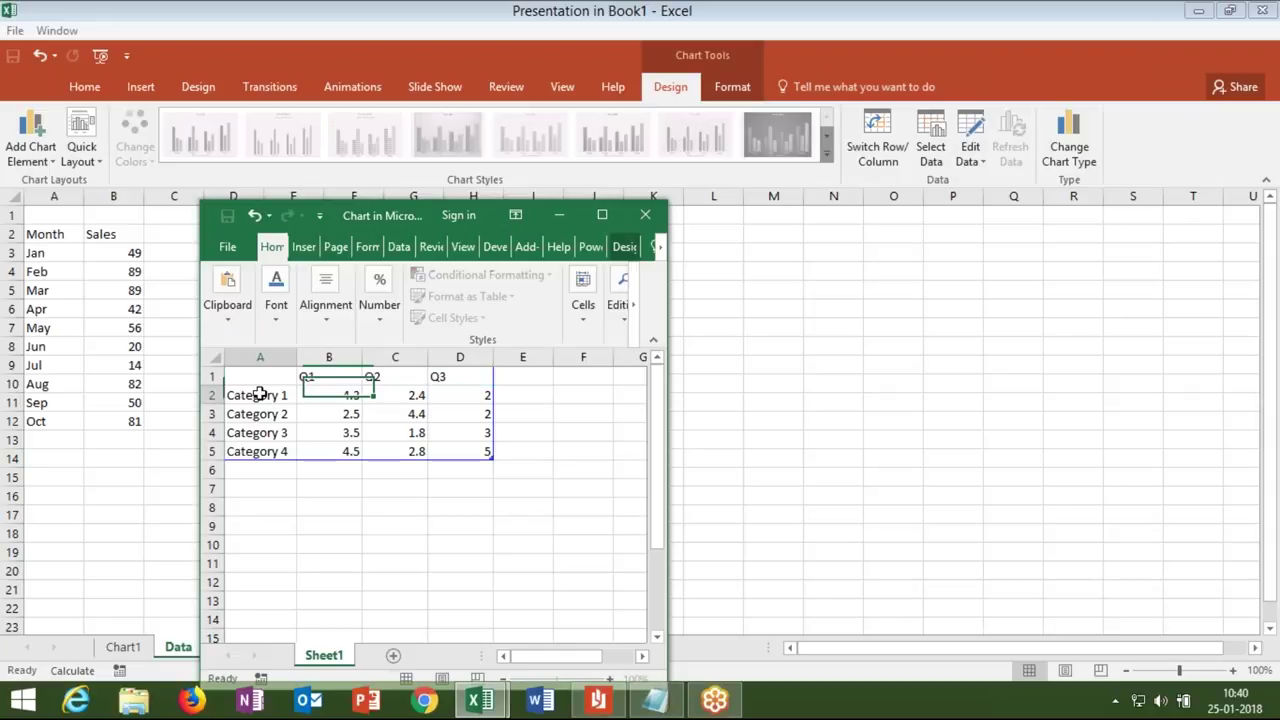
{"action": "type", "text": "P1"}
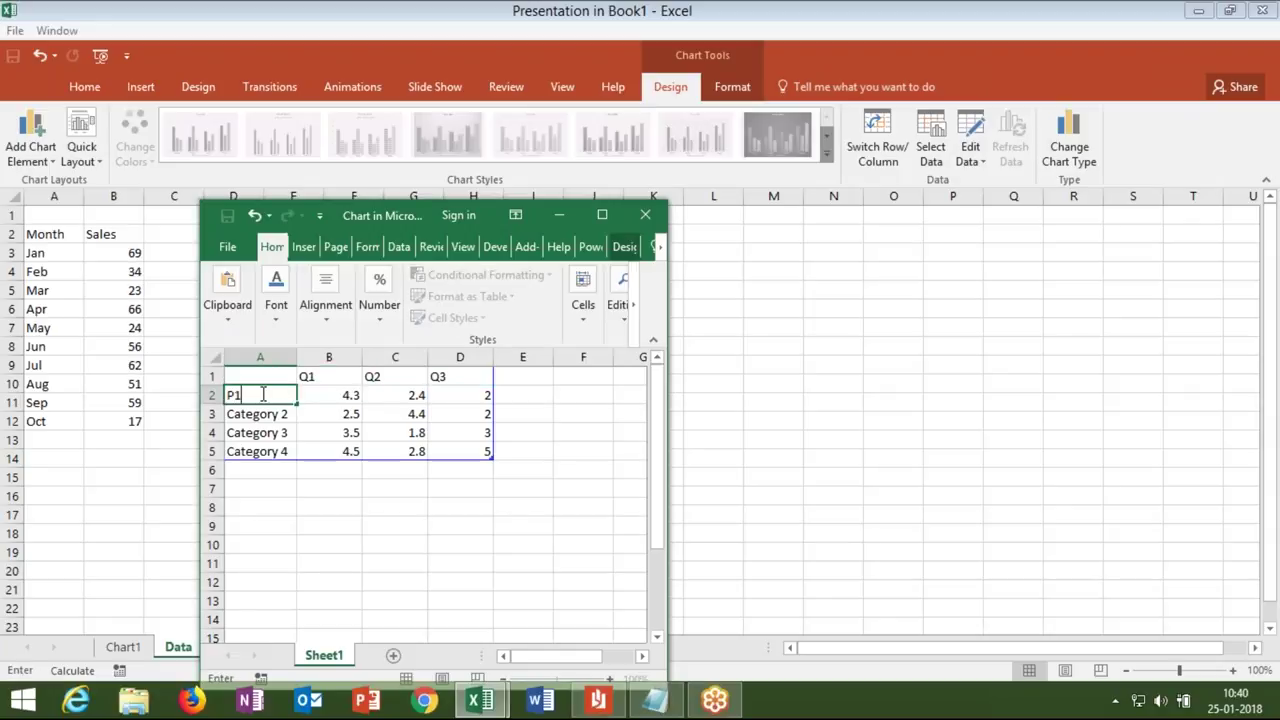
{"action": "left_click", "coordinate": [286, 412]}
{"action": "left_click", "coordinate": [290, 398]}
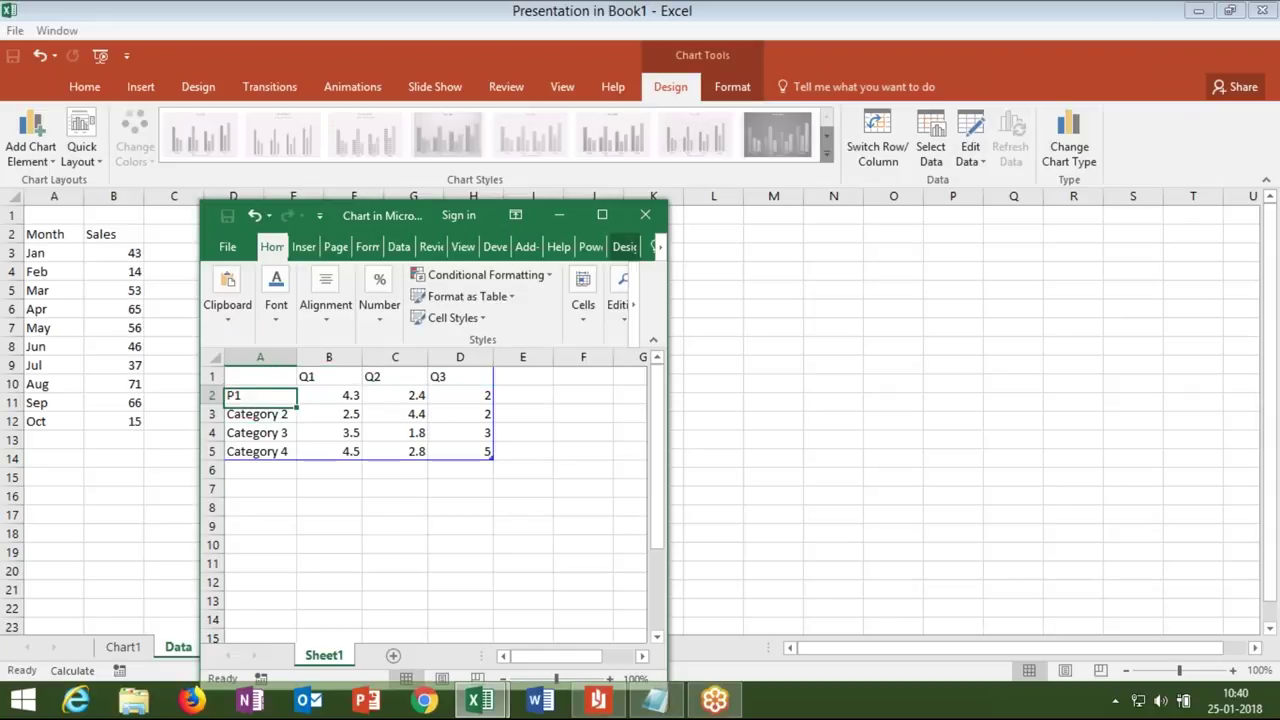
{"action": "left_click_drag", "start_coordinate": [292, 404], "coordinate": [292, 460]}
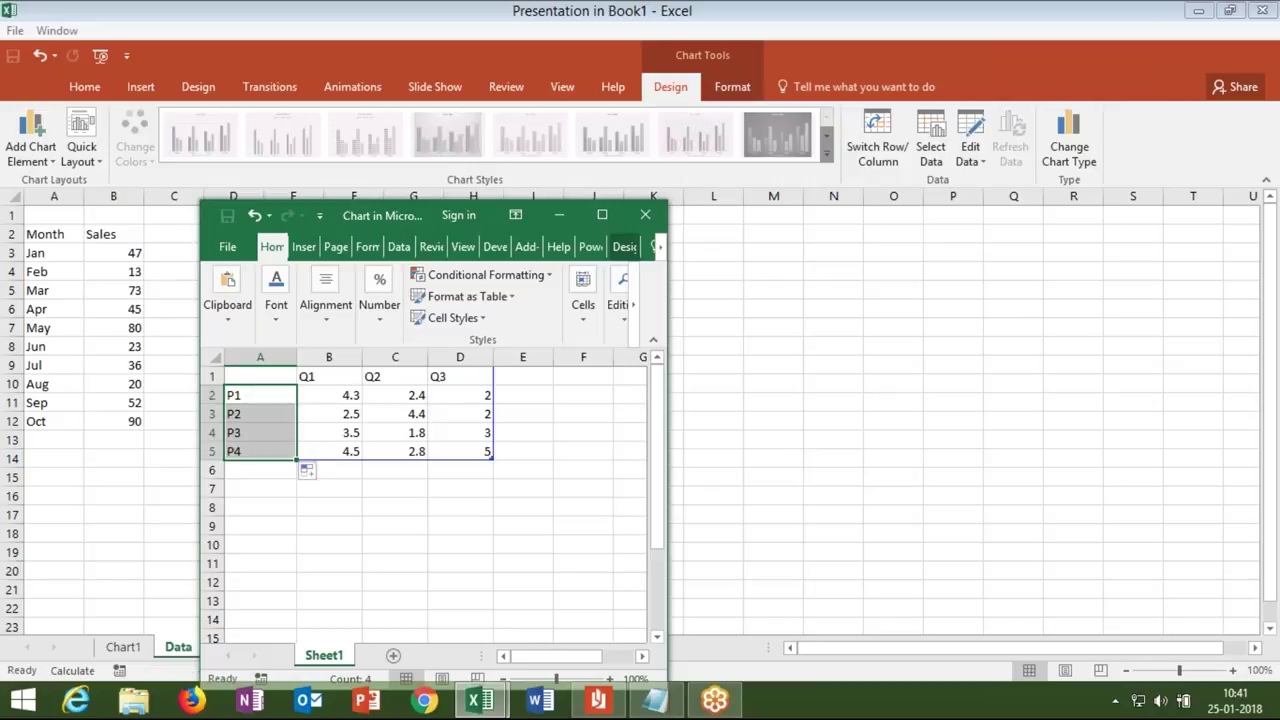
{"action": "left_click", "coordinate": [645, 214]}
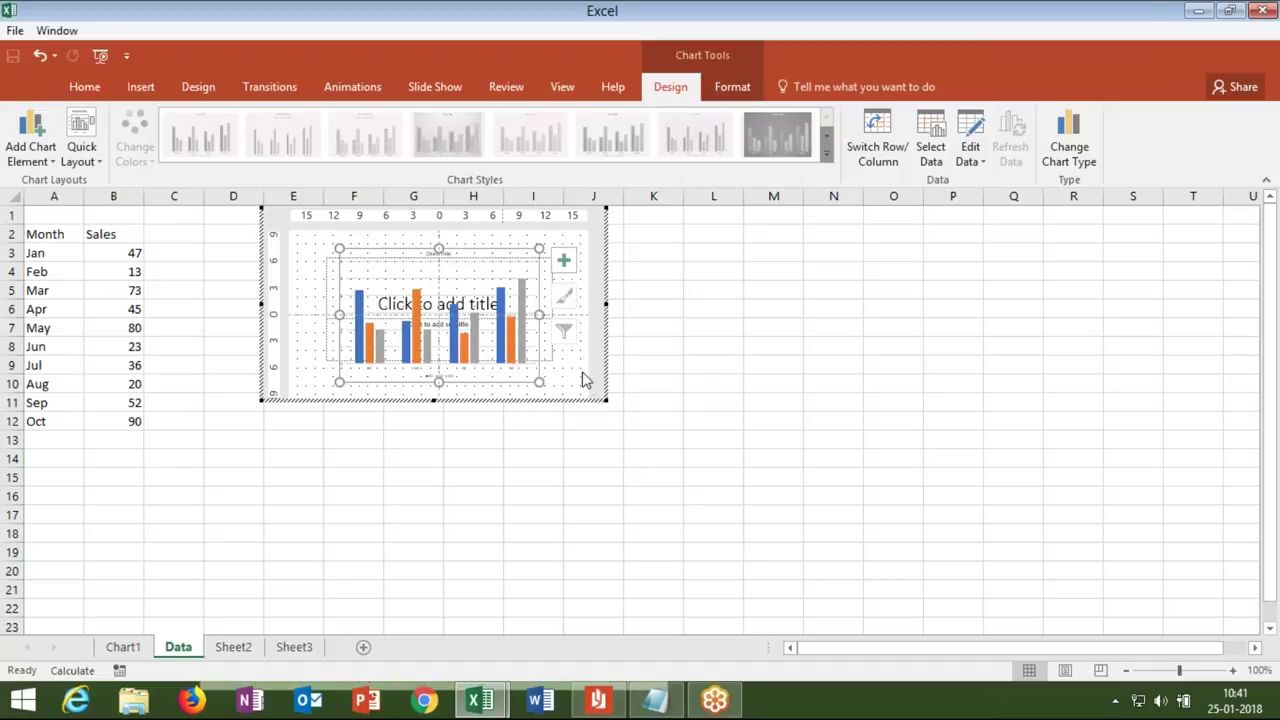
Drag the chart's corners to enlarge it on the slide, then exit in-place editing
{"action": "left_click", "coordinate": [582, 379]}
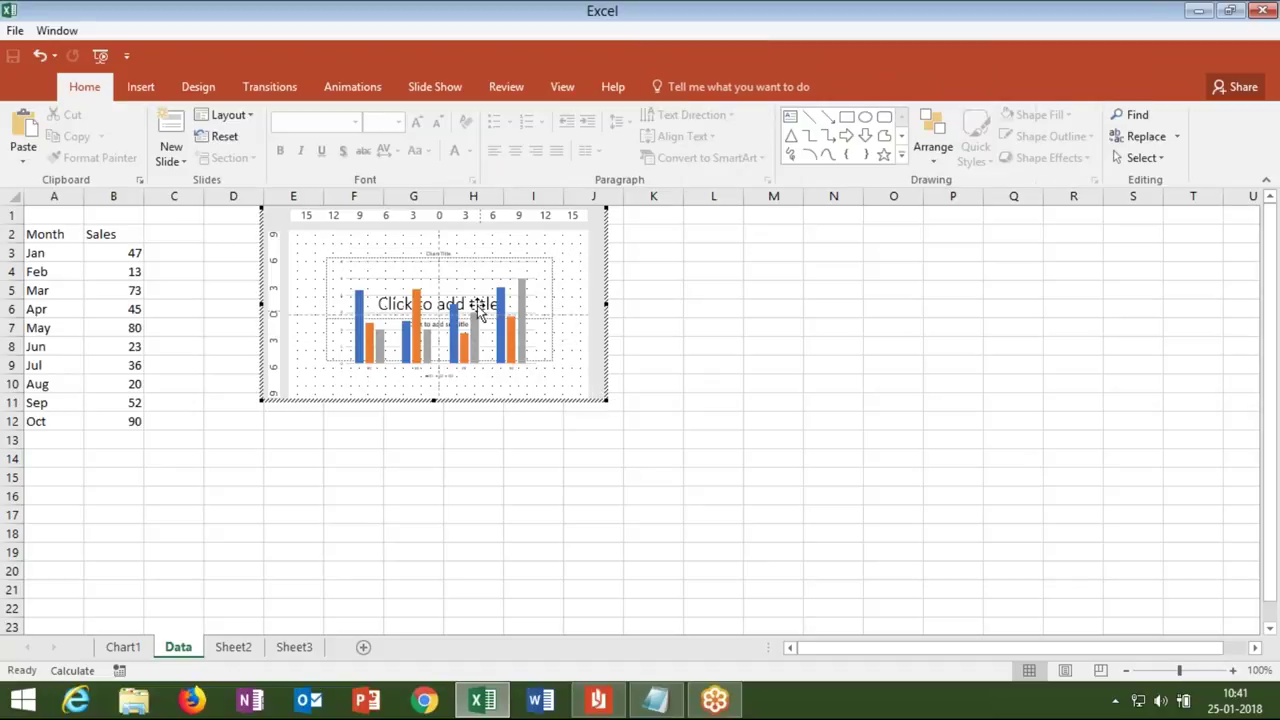
{"action": "left_click", "coordinate": [438, 292]}
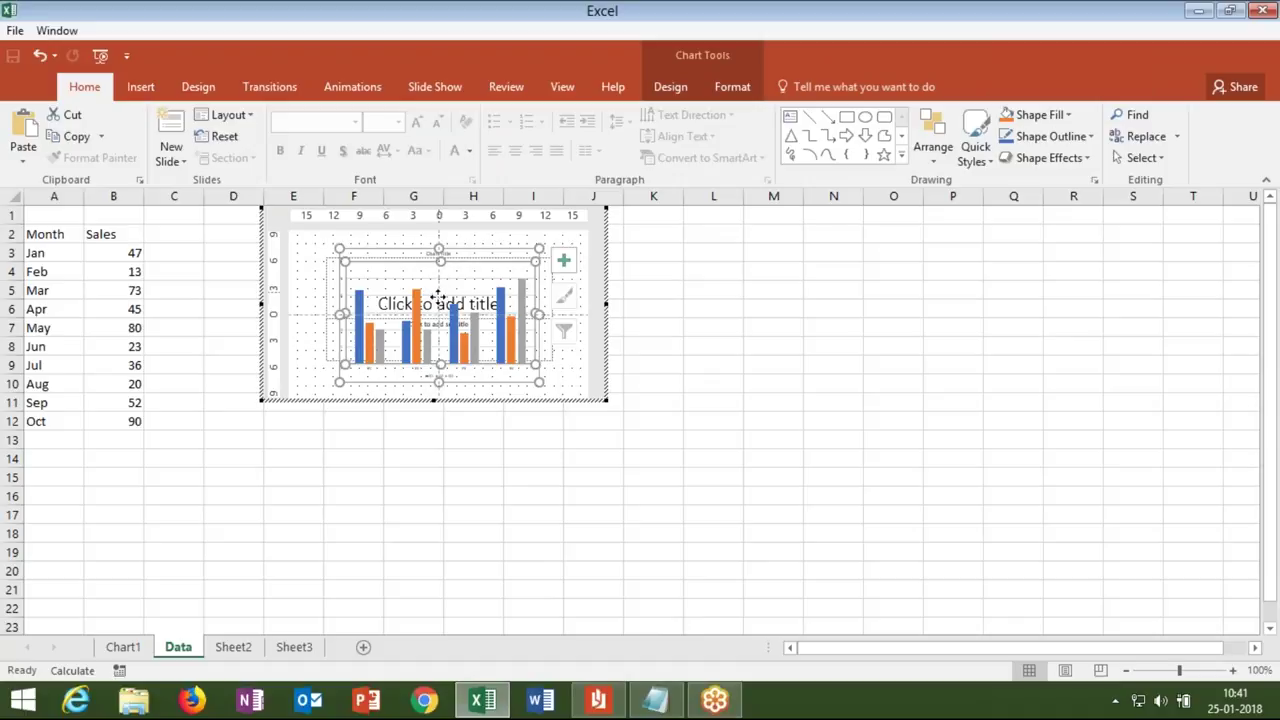
{"action": "left_click", "coordinate": [443, 248]}
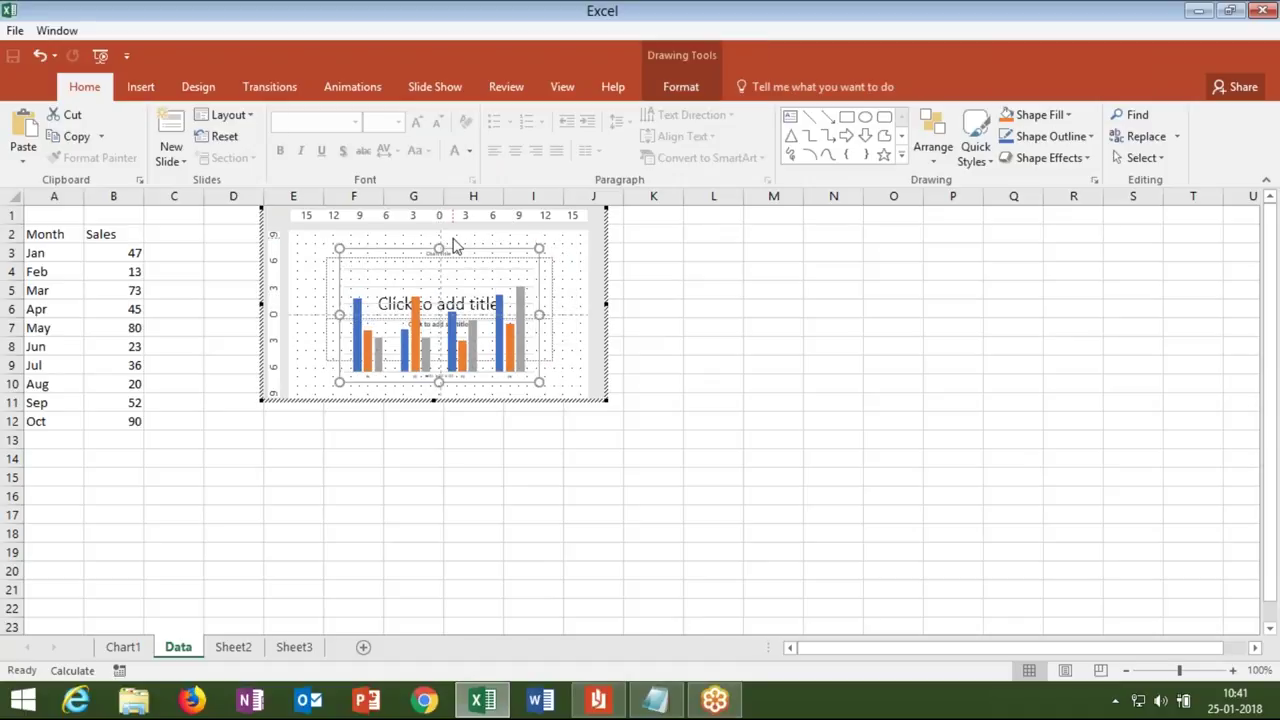
{"action": "left_click", "coordinate": [454, 246]}
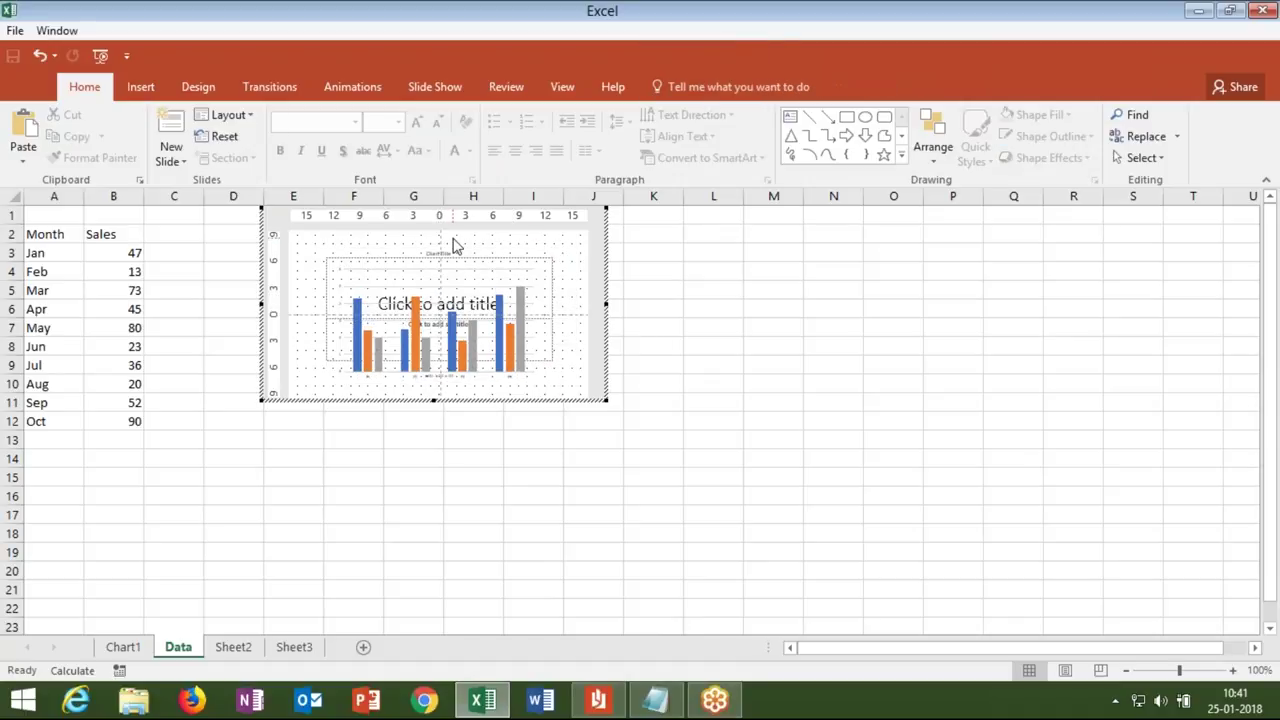
{"action": "left_click", "coordinate": [415, 300]}
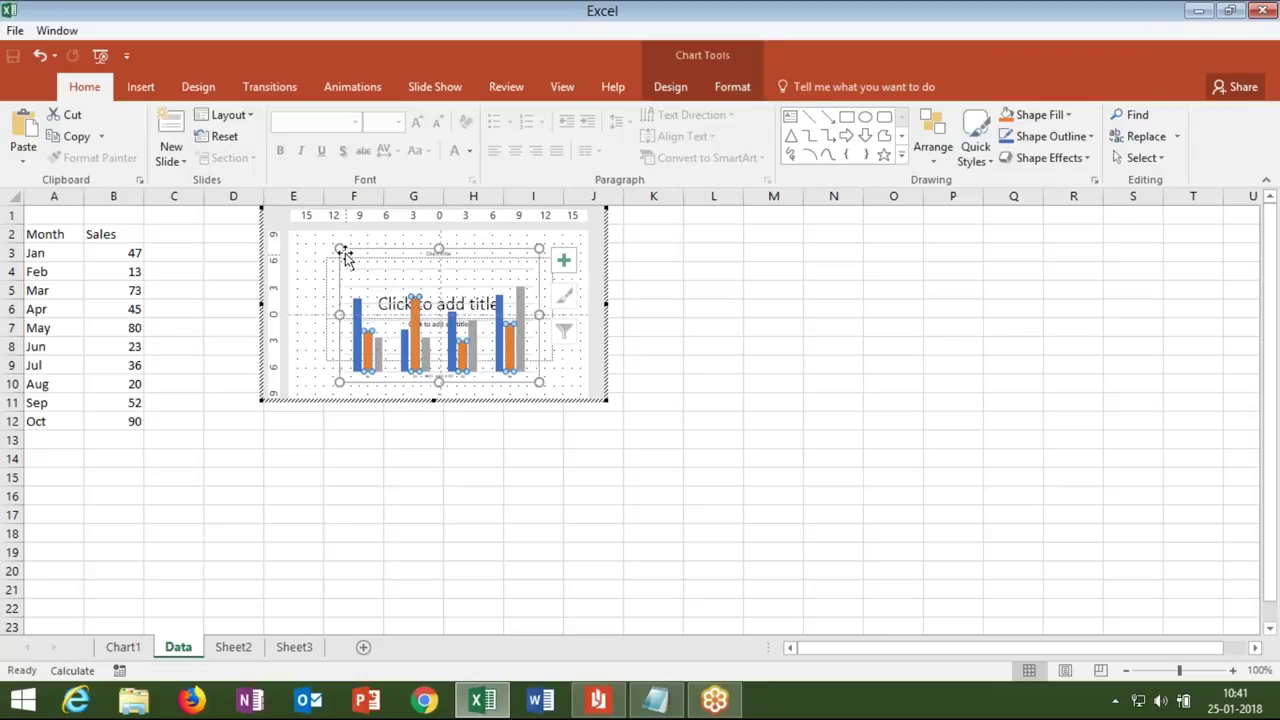
{"action": "left_click_drag", "start_coordinate": [340, 249], "coordinate": [301, 240]}
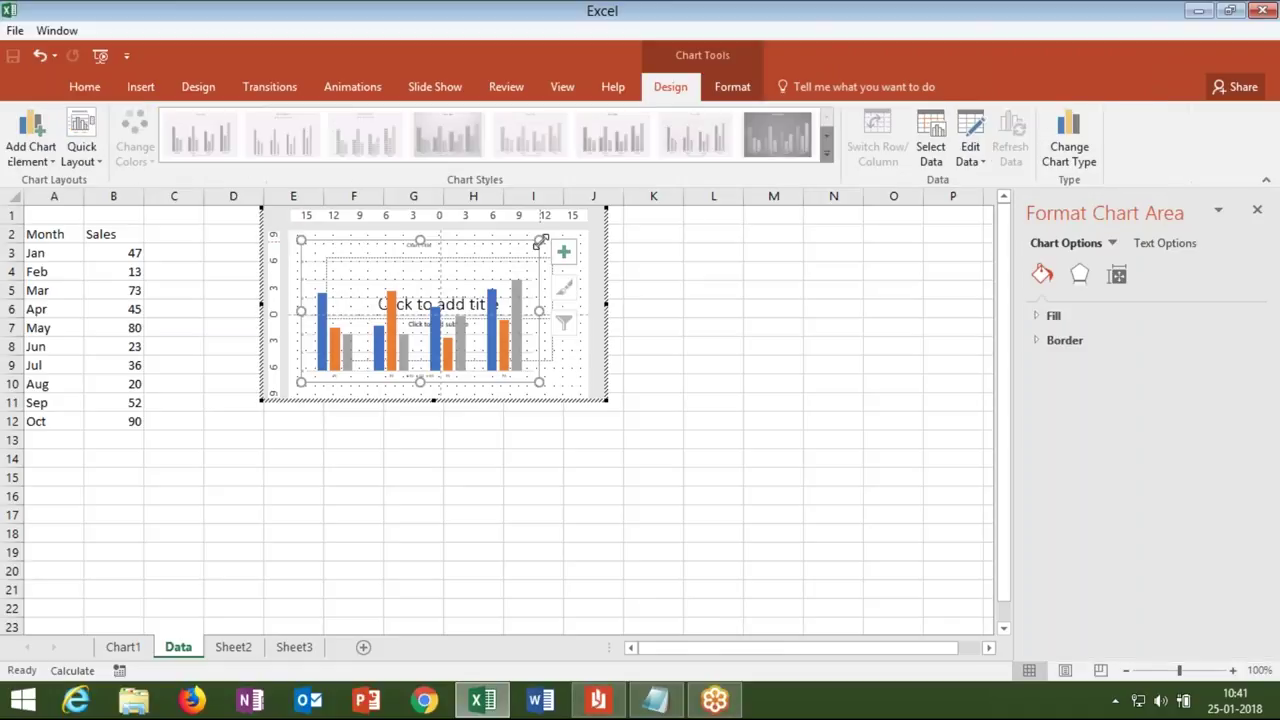
{"action": "left_click_drag", "start_coordinate": [540, 241], "coordinate": [576, 242]}
{"action": "left_click_drag", "start_coordinate": [578, 384], "coordinate": [520, 314]}
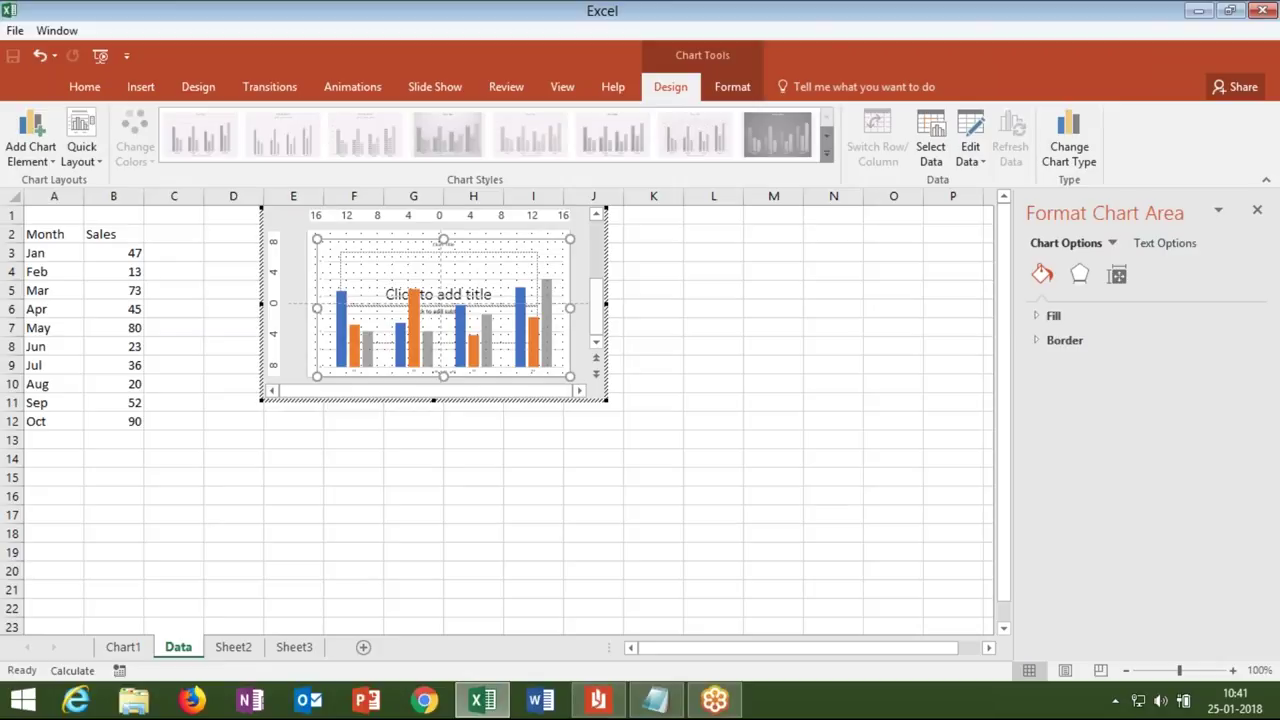
{"action": "left_click", "coordinate": [653, 458]}
{"action": "key", "text": "ctrl+shift+F1"}
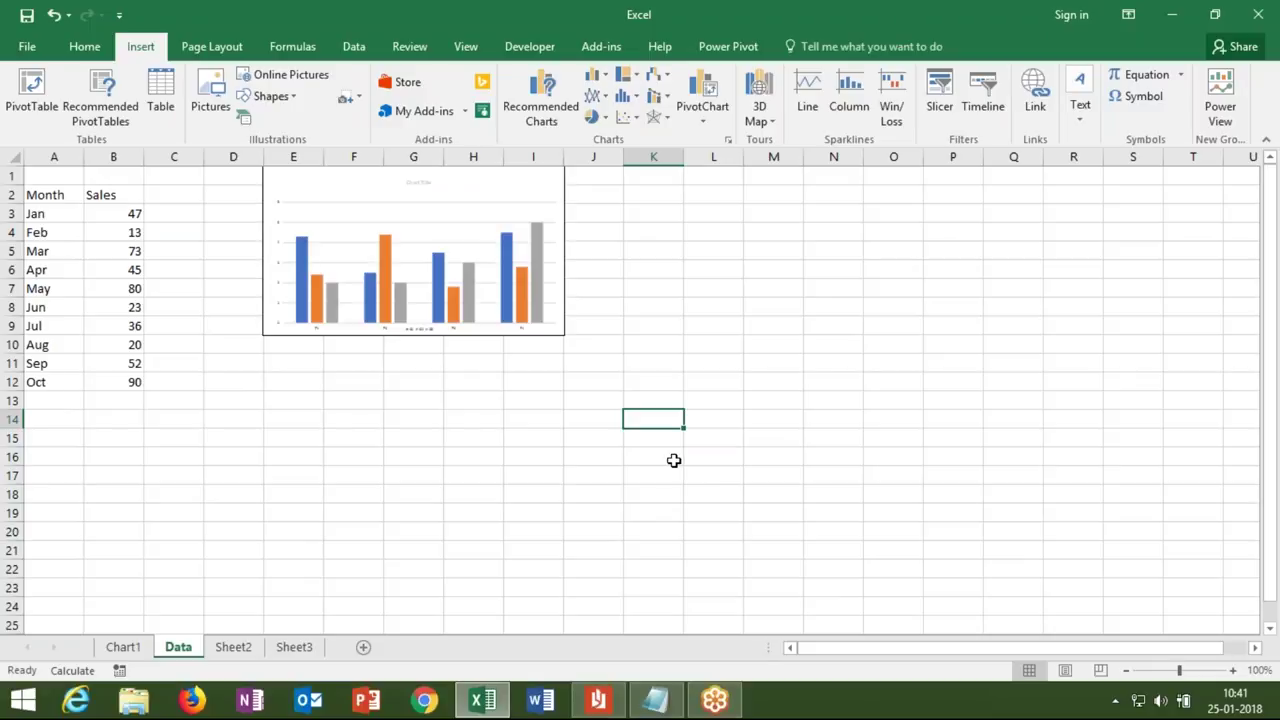
Drag the embedded chart object left and down so it spans columns D–H
{"action": "mouse_move", "coordinate": [1267, 294]}
{"action": "left_mouse_down"}
{"action": "mouse_move", "coordinate": [1265, 342]}
{"action": "mouse_move", "coordinate": [1266, 294]}
{"action": "left_mouse_up"}
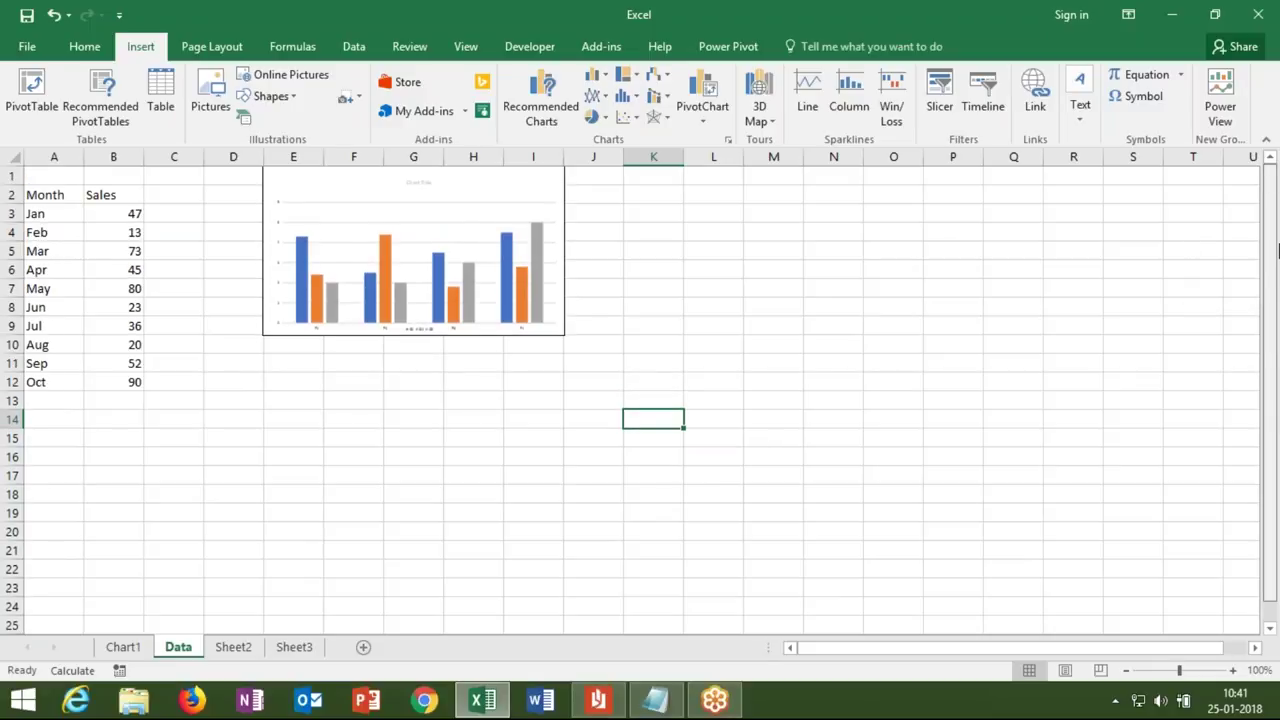
{"action": "left_click", "coordinate": [373, 235]}
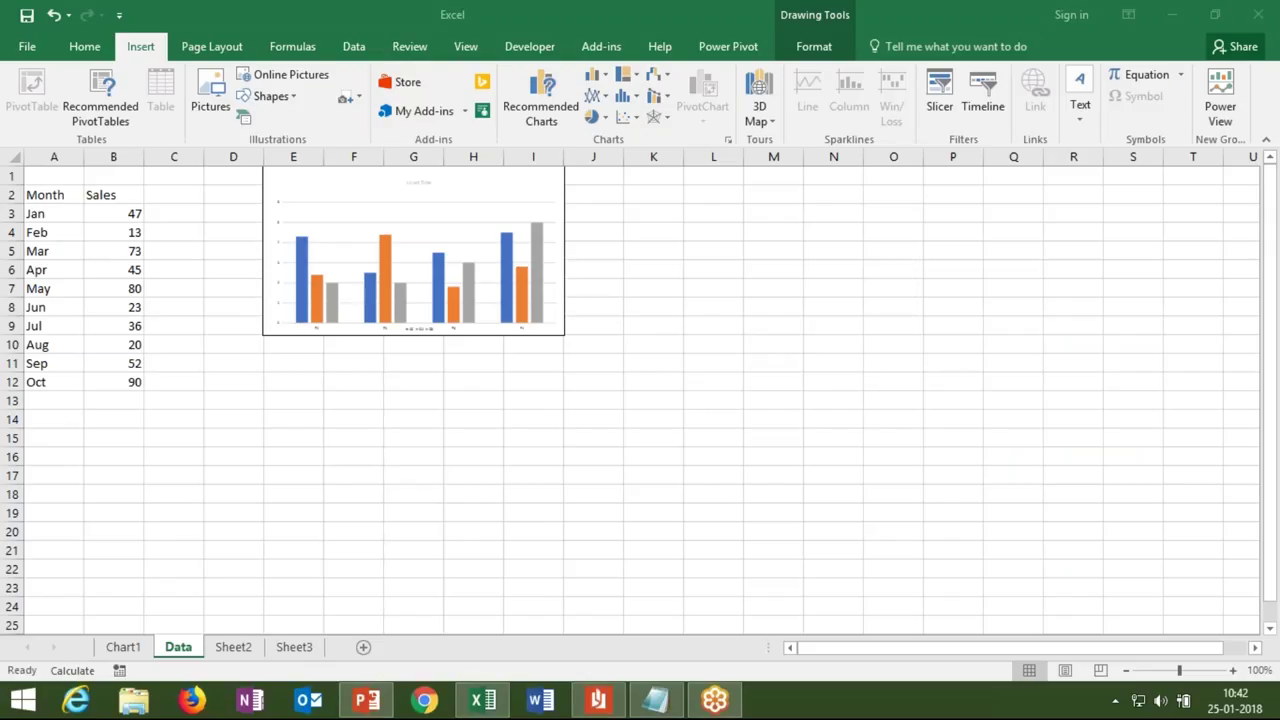
{"action": "left_click", "coordinate": [395, 283]}
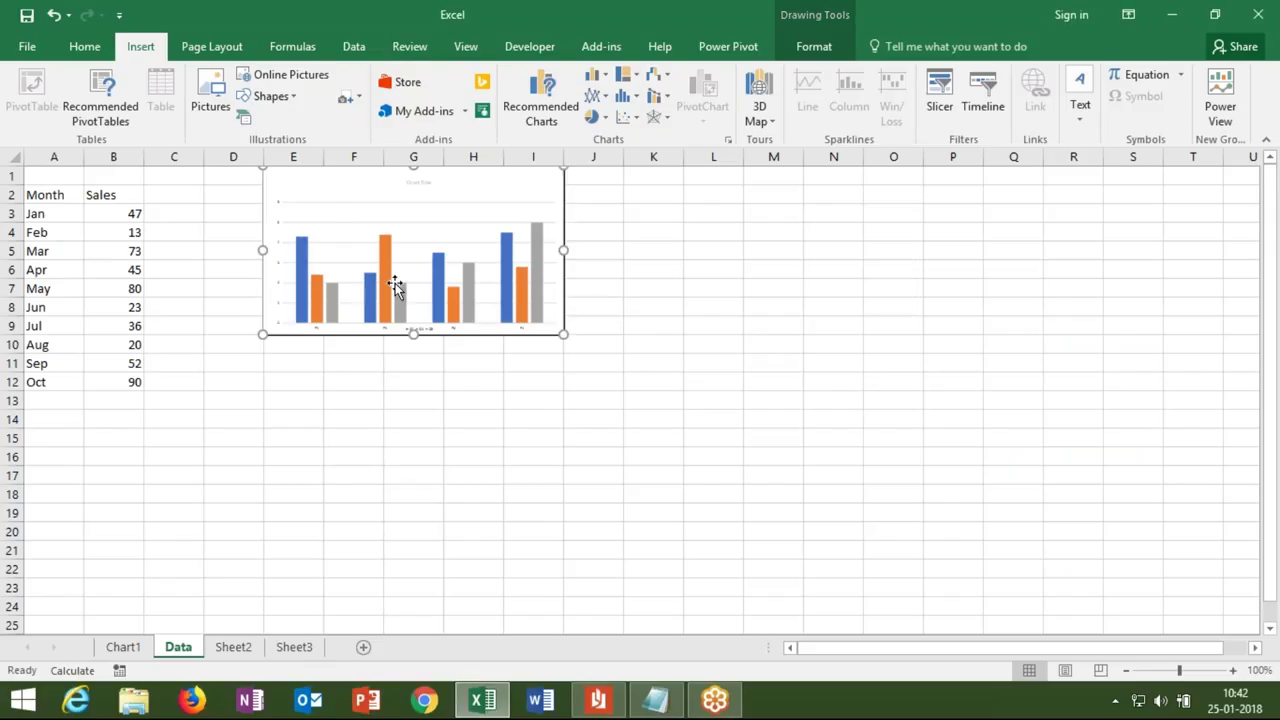
{"action": "left_click_drag", "start_coordinate": [325, 196], "coordinate": [268, 236]}
{"action": "left_click", "coordinate": [330, 437]}
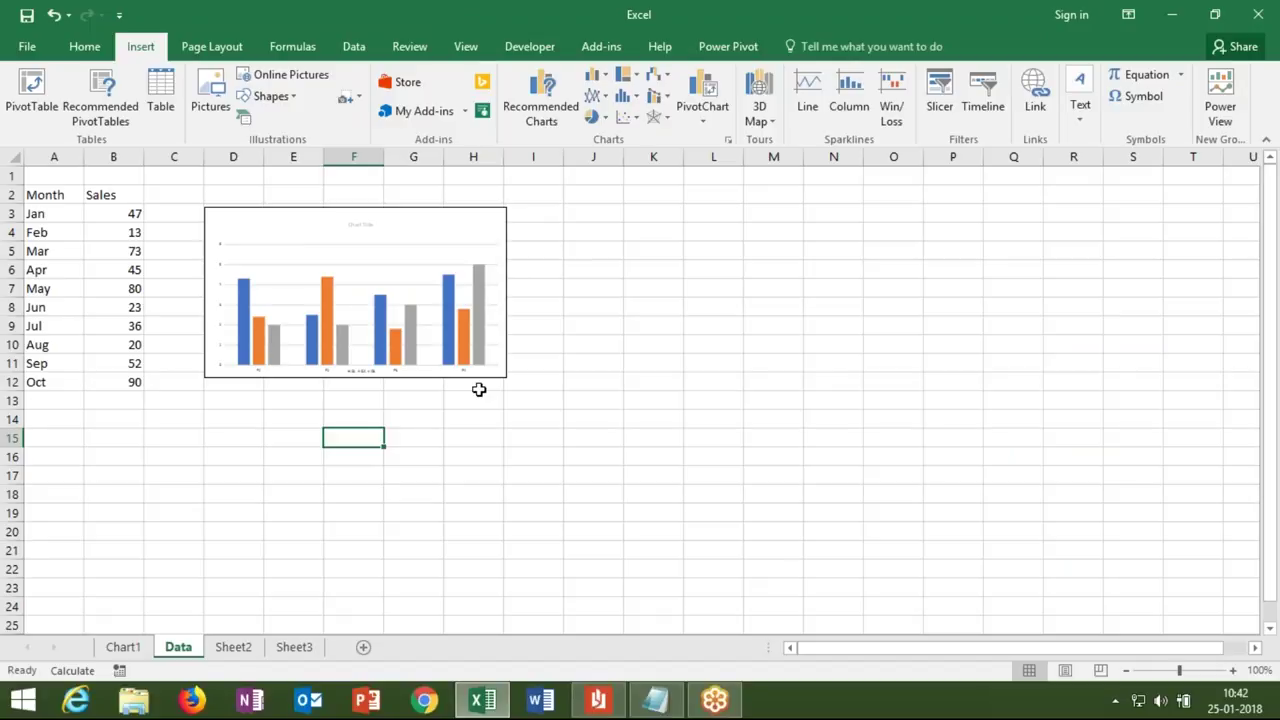
{"action": "left_click", "coordinate": [470, 287]}
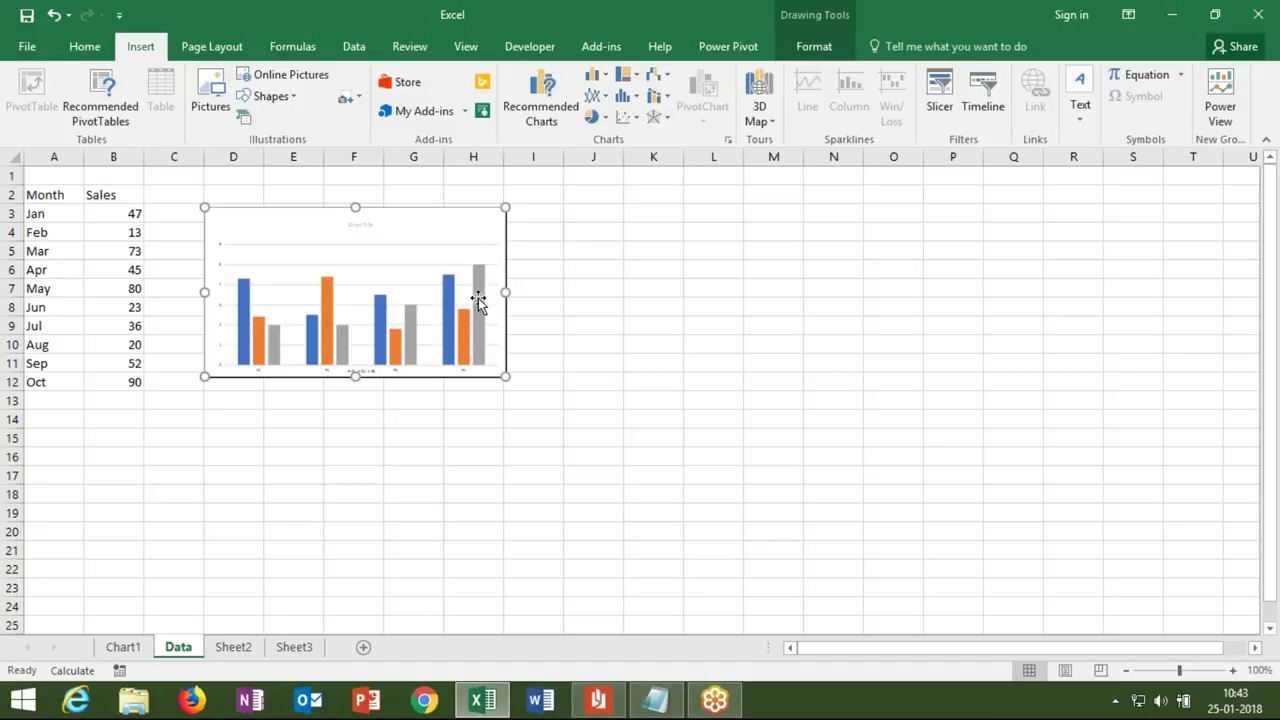
{"action": "left_click", "coordinate": [233, 647]}
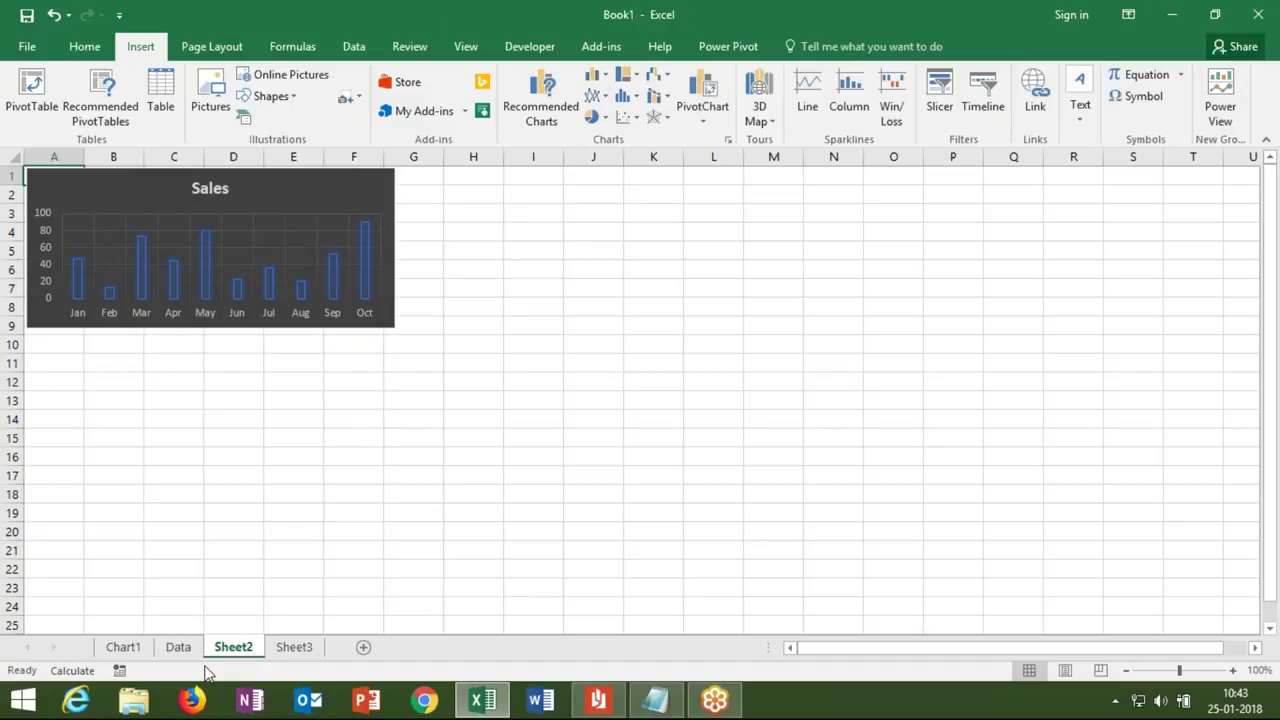
{"action": "left_click", "coordinate": [190, 650]}
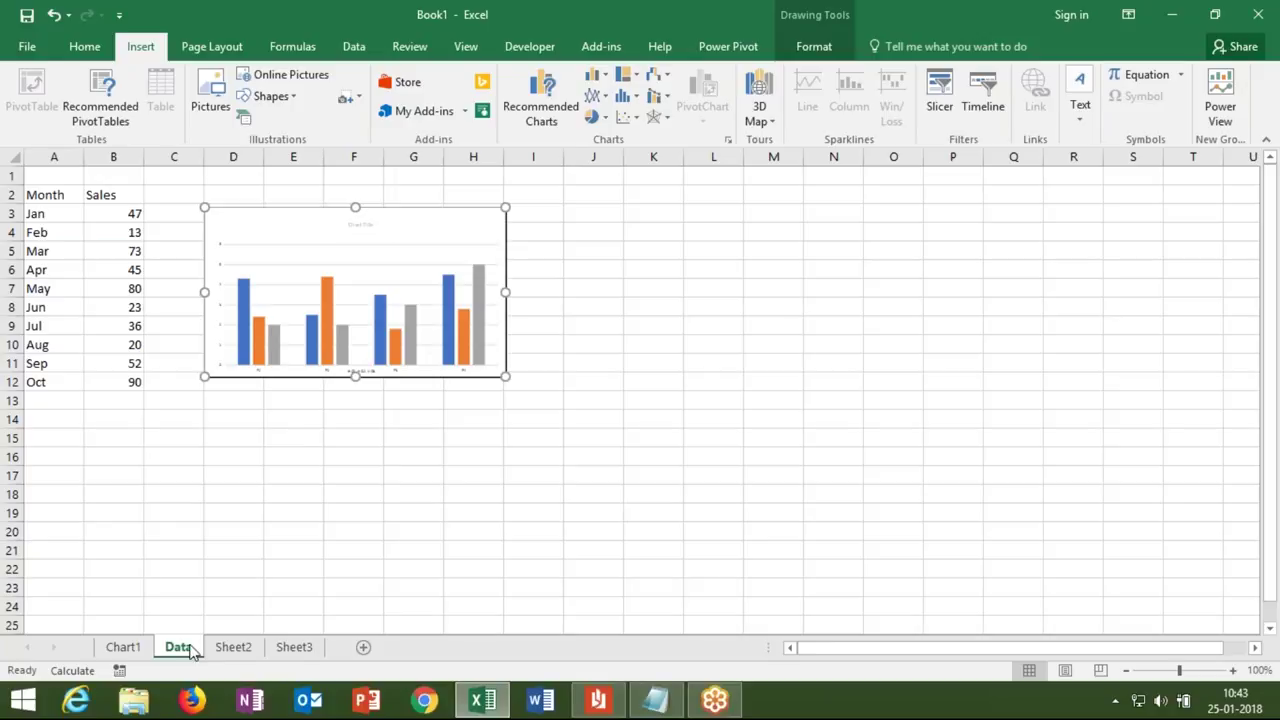
Close the Reader and Notepad windows from the taskbar, discarding Notepad's unsaved changes
{"action": "right_click", "coordinate": [601, 706]}
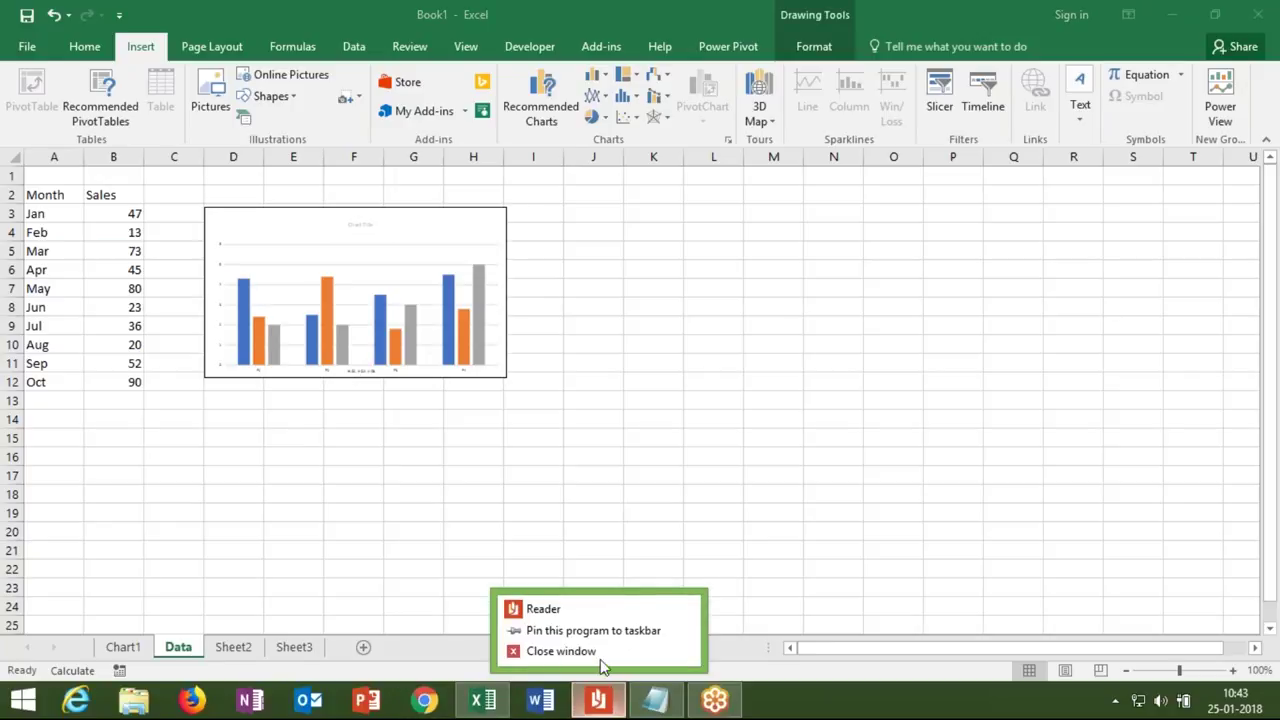
{"action": "left_click", "coordinate": [600, 651]}
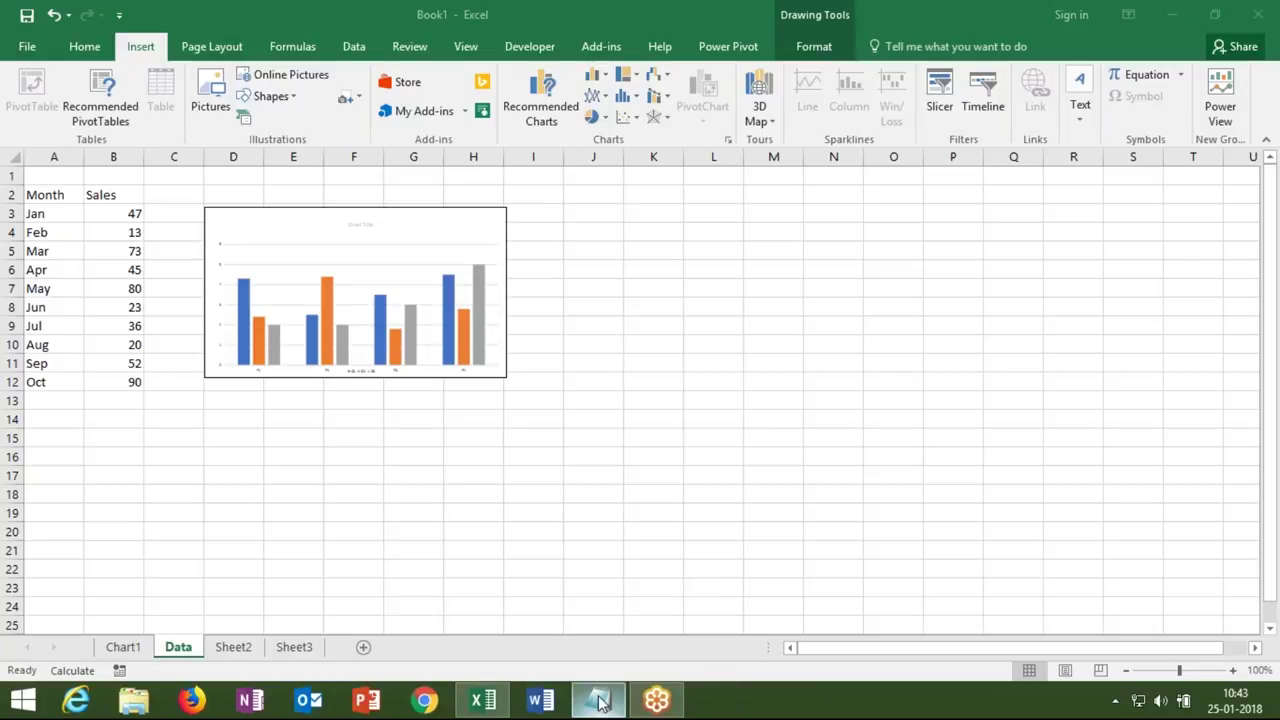
{"action": "right_click", "coordinate": [600, 703]}
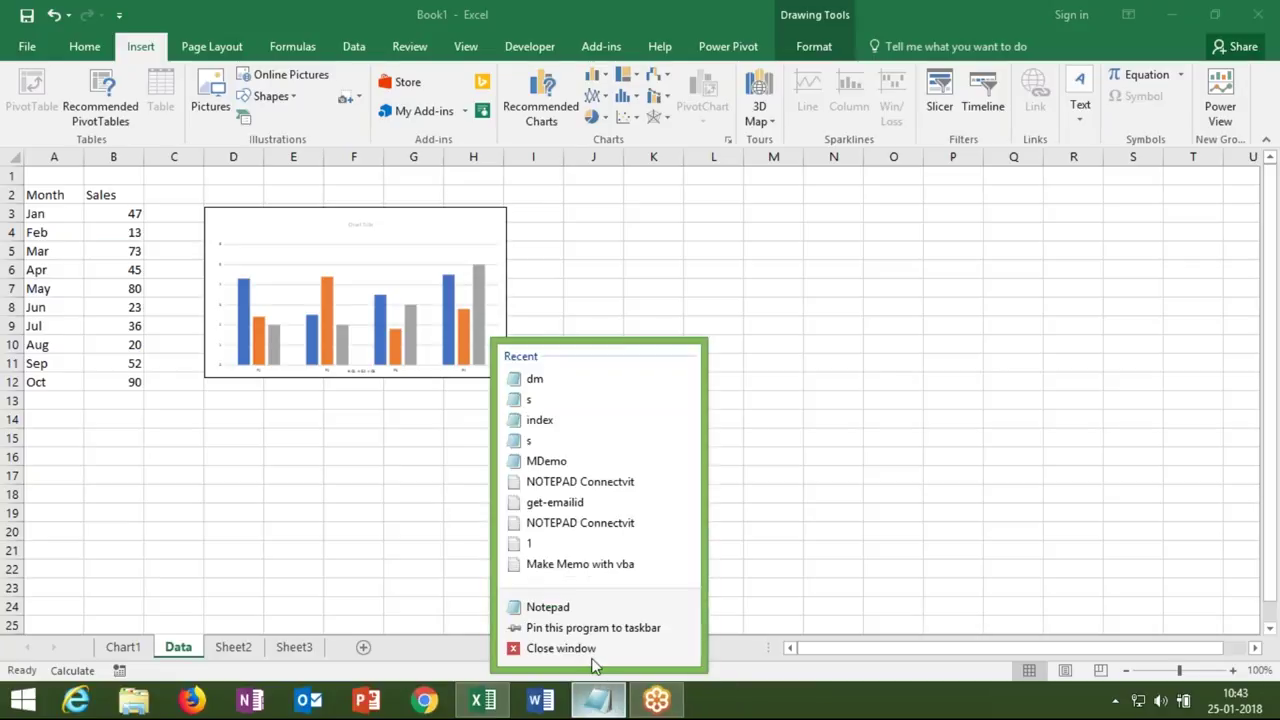
{"action": "left_click", "coordinate": [592, 663]}
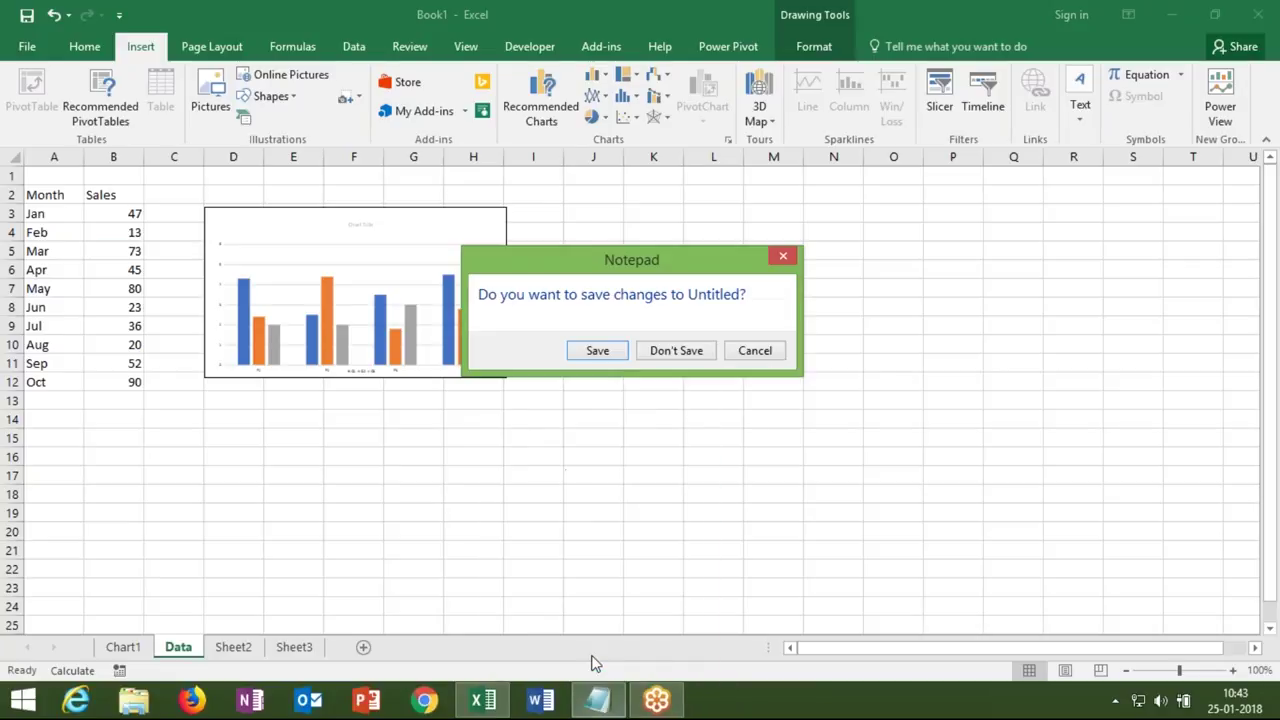
{"action": "left_click", "coordinate": [678, 352]}
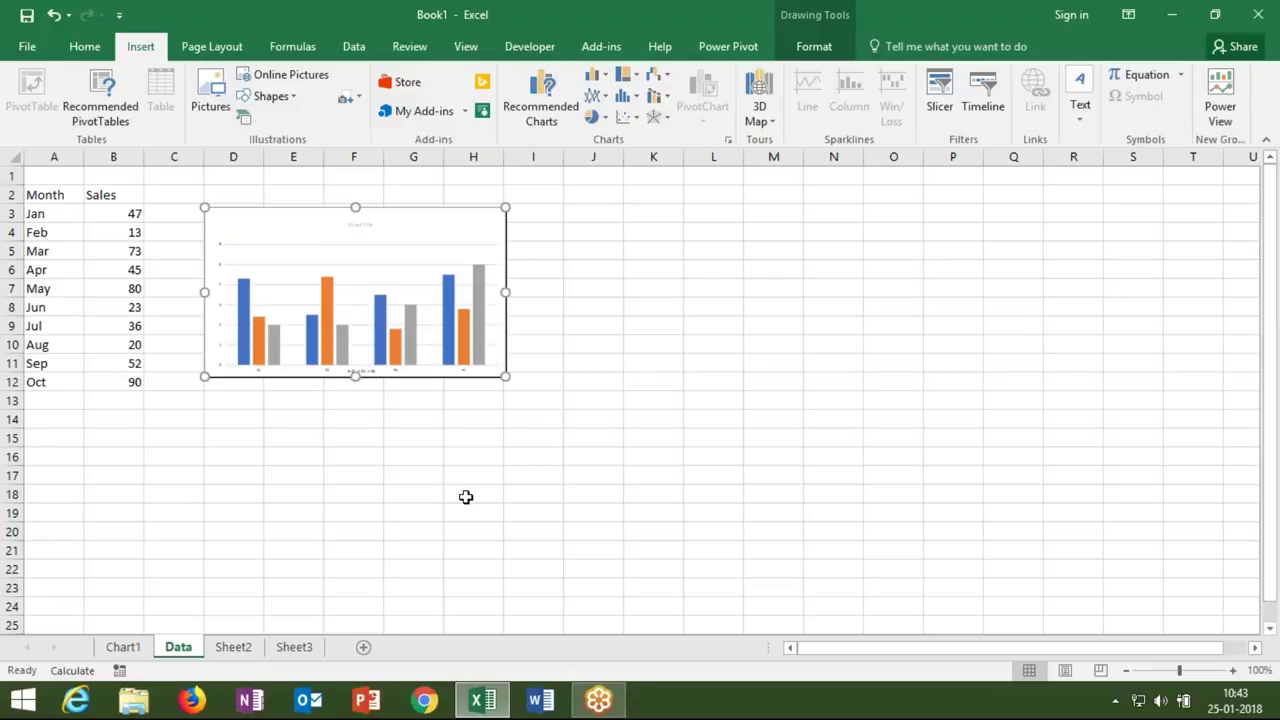
Step past Sheet2 and Sheet3, add a blank Sheet4 after them, and select A4
{"action": "left_click", "coordinate": [467, 495]}
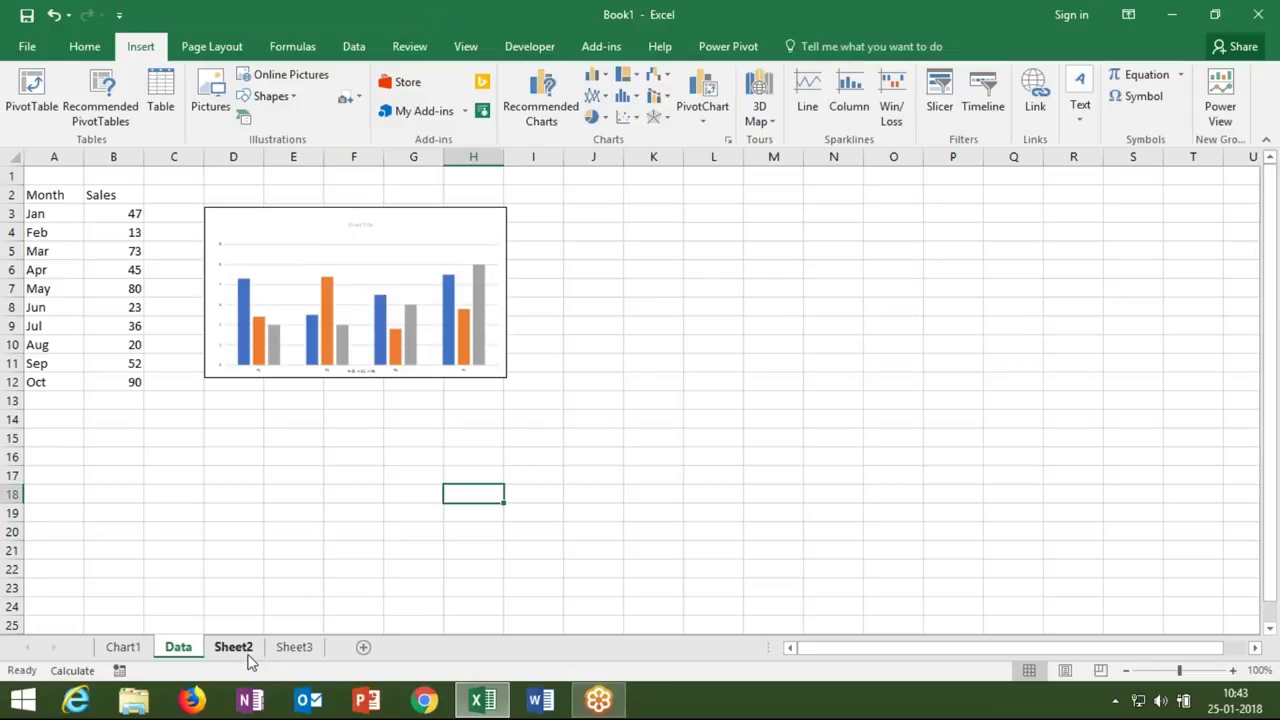
{"action": "left_click", "coordinate": [240, 648]}
{"action": "left_click", "coordinate": [285, 648]}
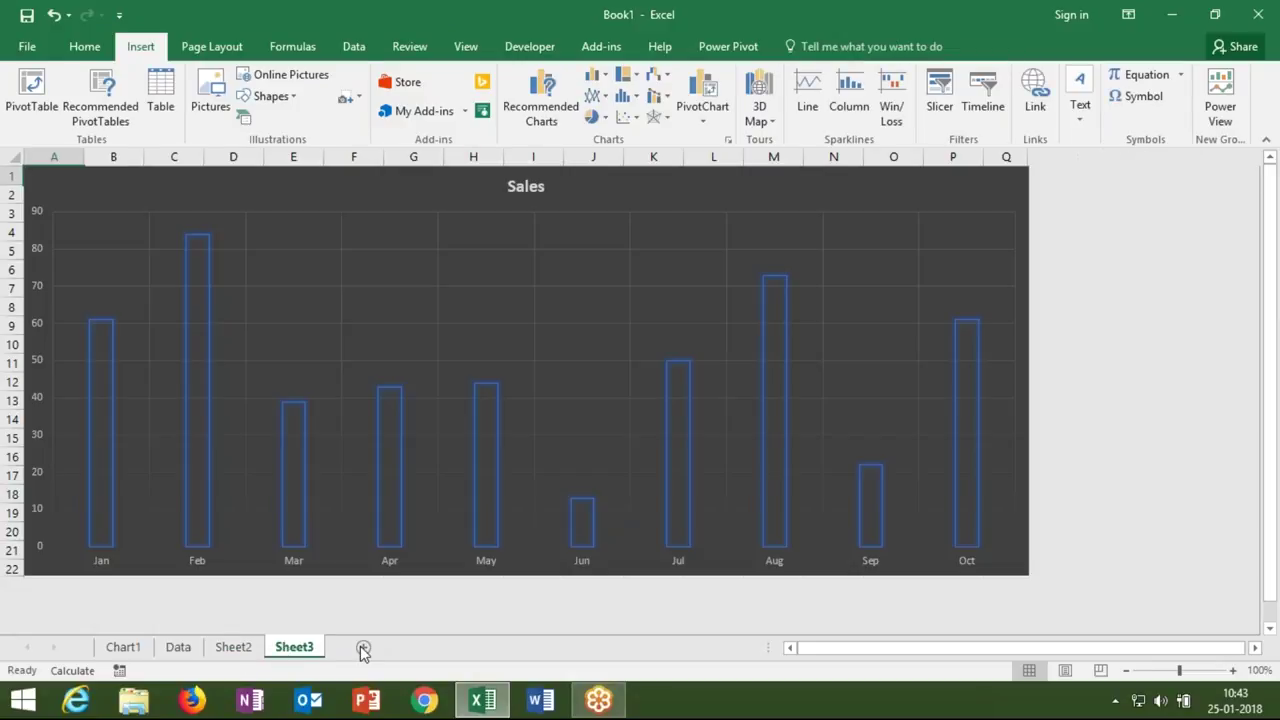
{"action": "left_click", "coordinate": [363, 648]}
{"action": "left_click", "coordinate": [59, 233]}
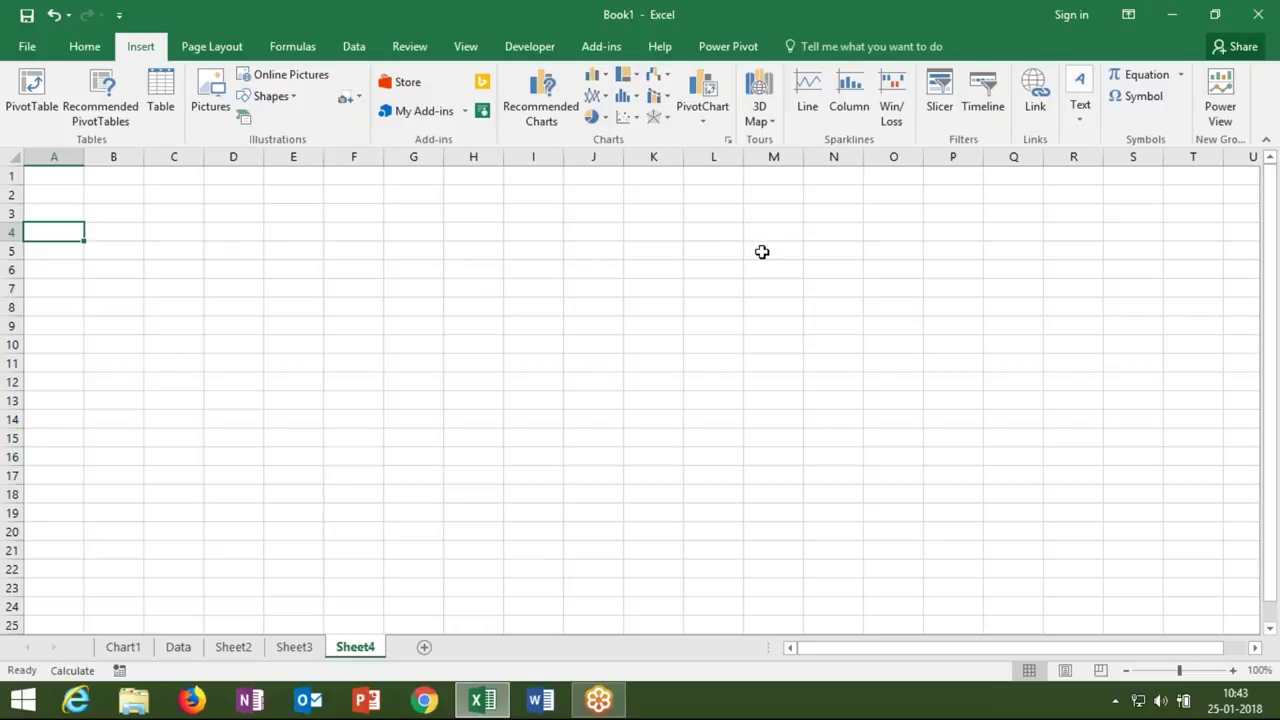
{"action": "left_click", "coordinate": [662, 197]}
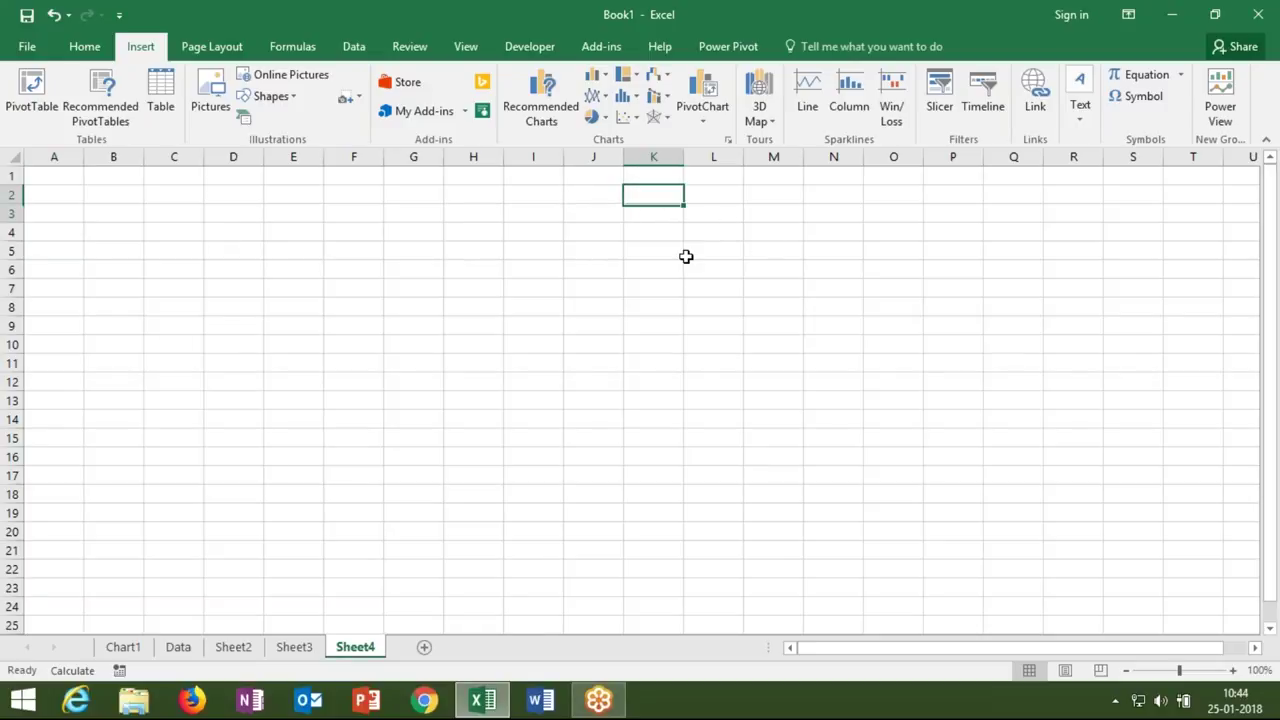
{"action": "left_click_drag", "start_coordinate": [686, 257], "coordinate": [851, 431]}
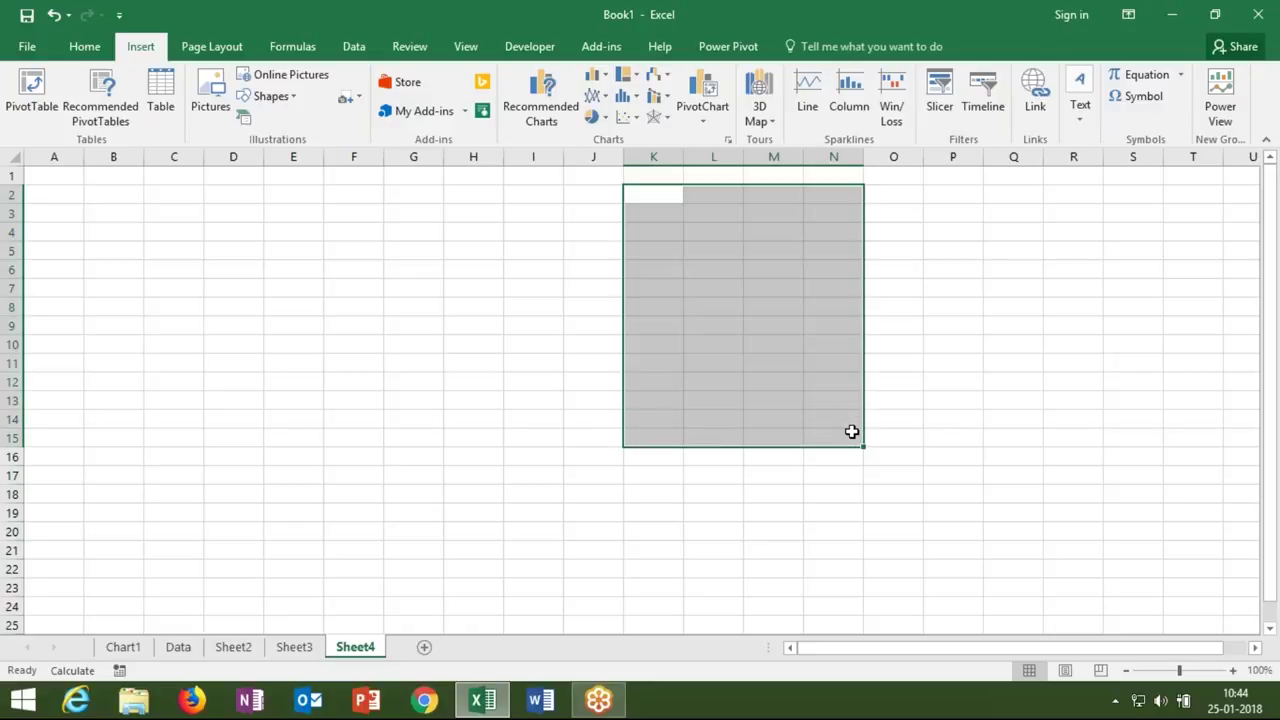
{"action": "left_click", "coordinate": [182, 250]}
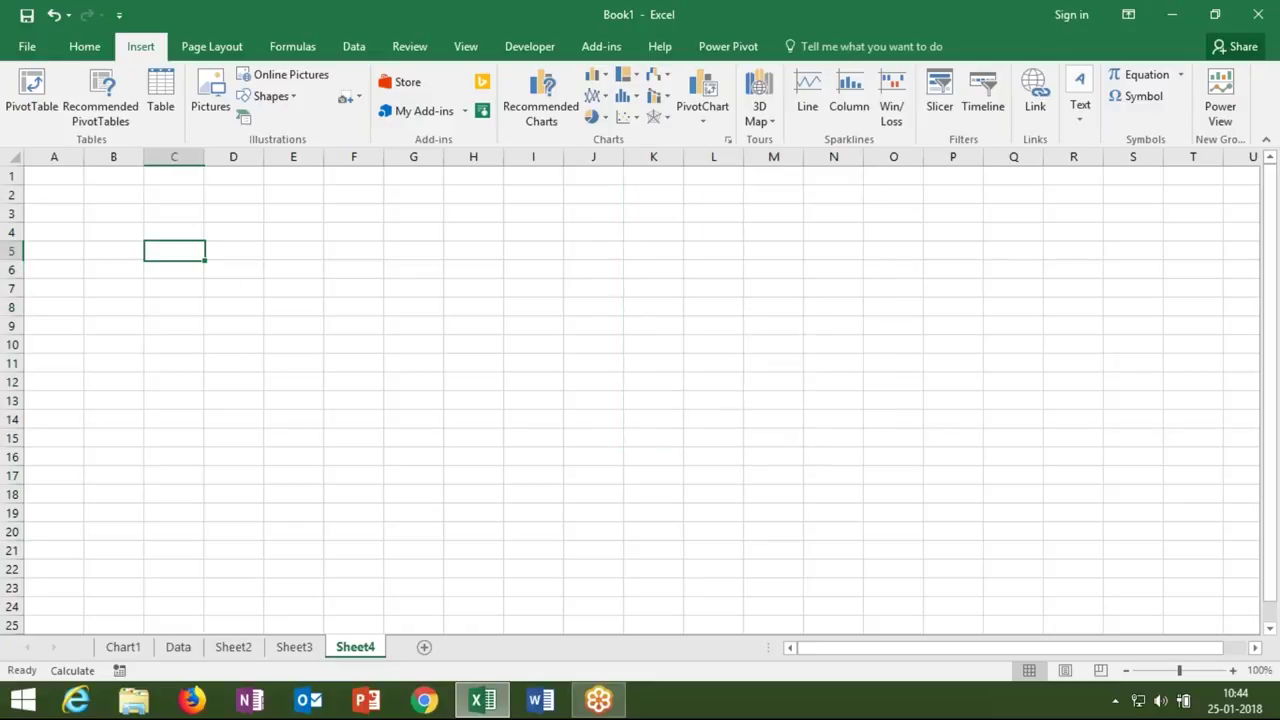
{"action": "left_click", "coordinate": [76, 214]}
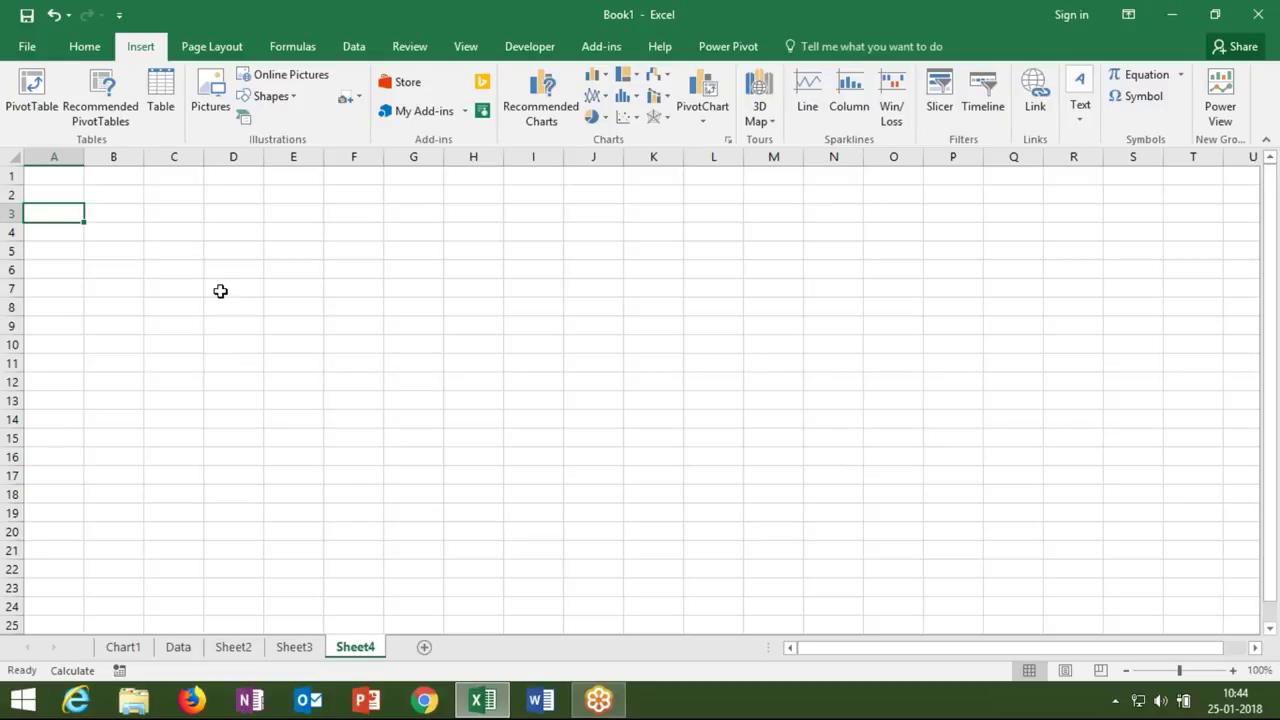
{"action": "left_click", "coordinate": [212, 235]}
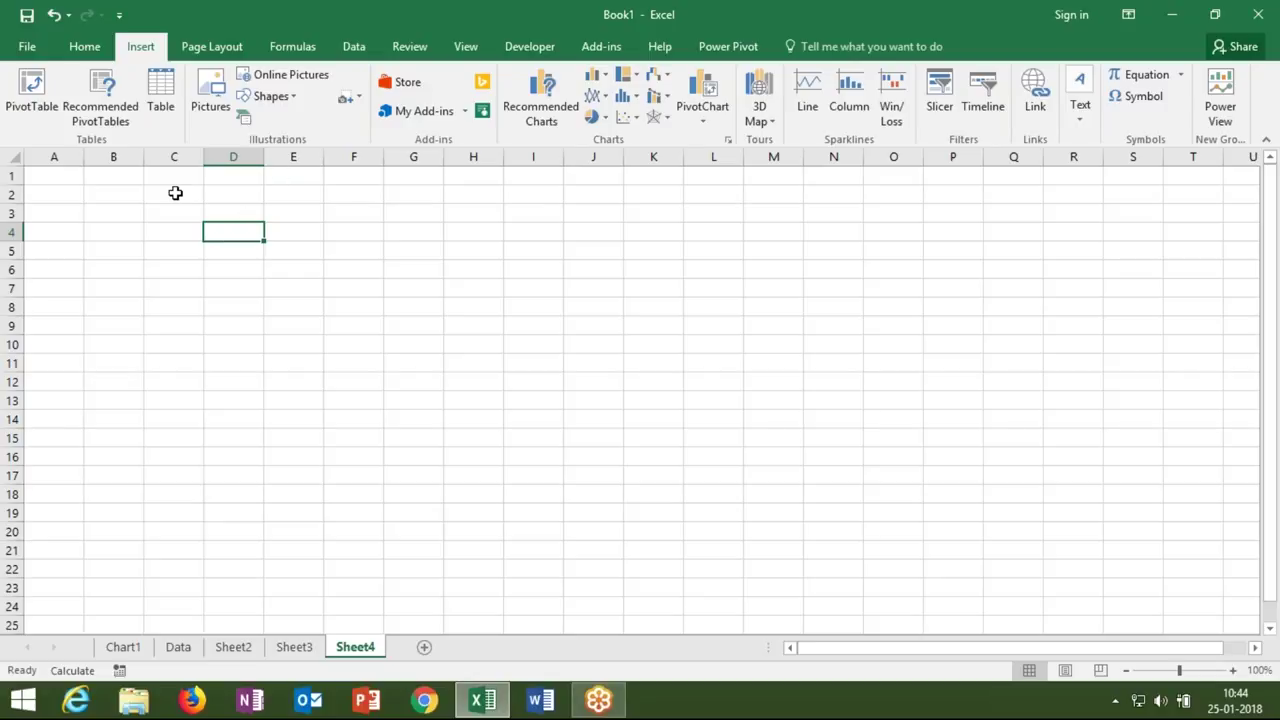
Enter the header Bank in A1 and fill months Jan to Apr across B1:E1
{"action": "left_click", "coordinate": [88, 182]}
{"action": "left_click", "coordinate": [77, 178]}
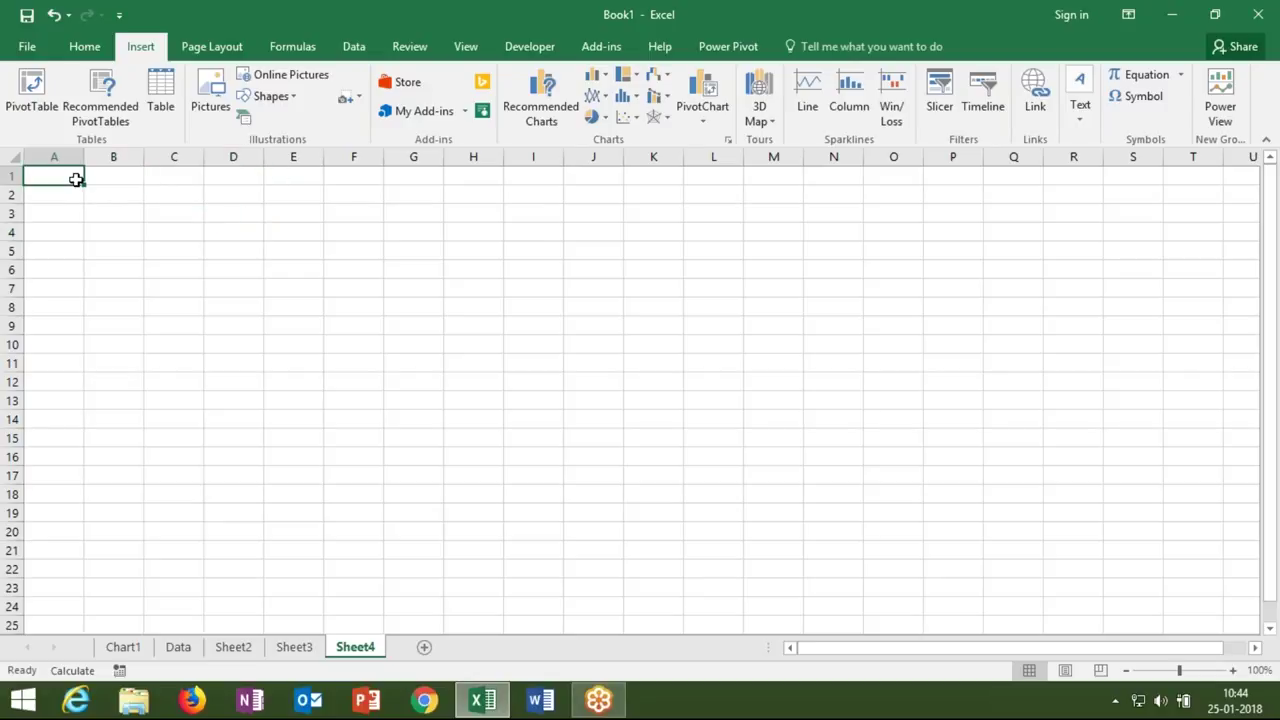
{"action": "type", "text": "Bank"}
{"action": "key", "text": "Tab"}
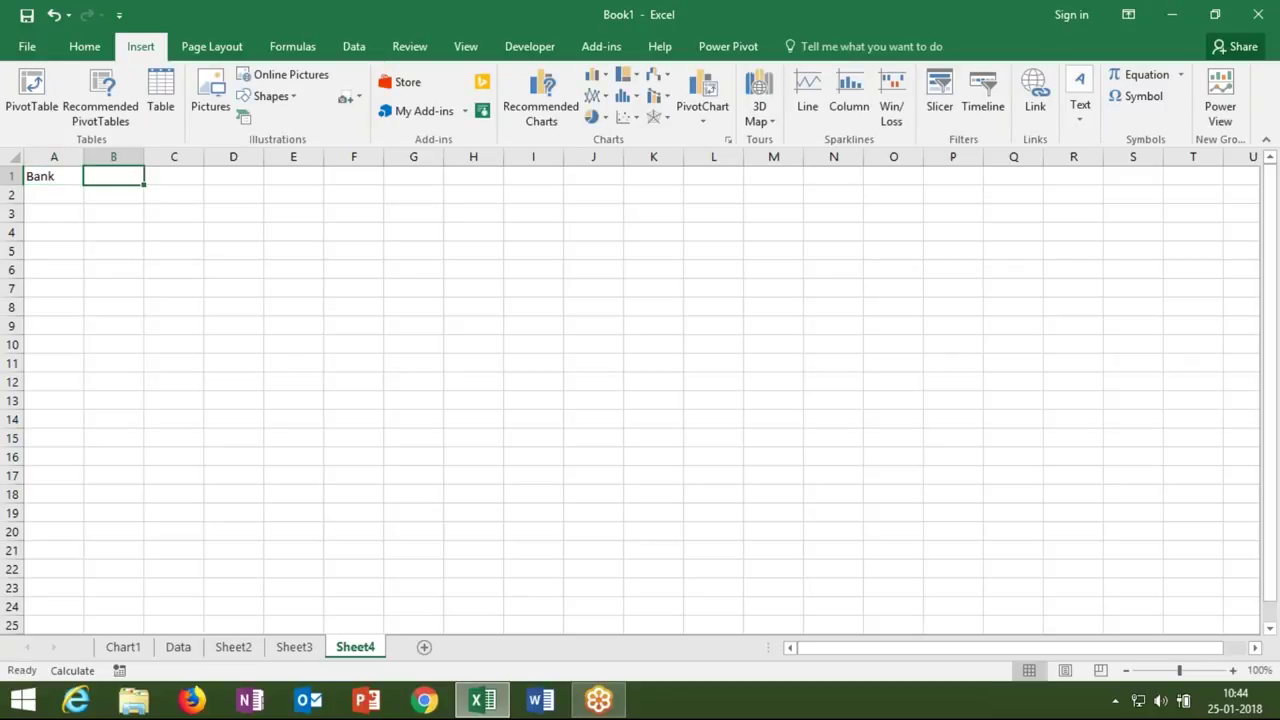
{"action": "type", "text": "Jan"}
{"action": "key", "text": "Return"}
{"action": "left_click", "coordinate": [125, 182]}
{"action": "left_click_drag", "start_coordinate": [134, 186], "coordinate": [119, 176]}
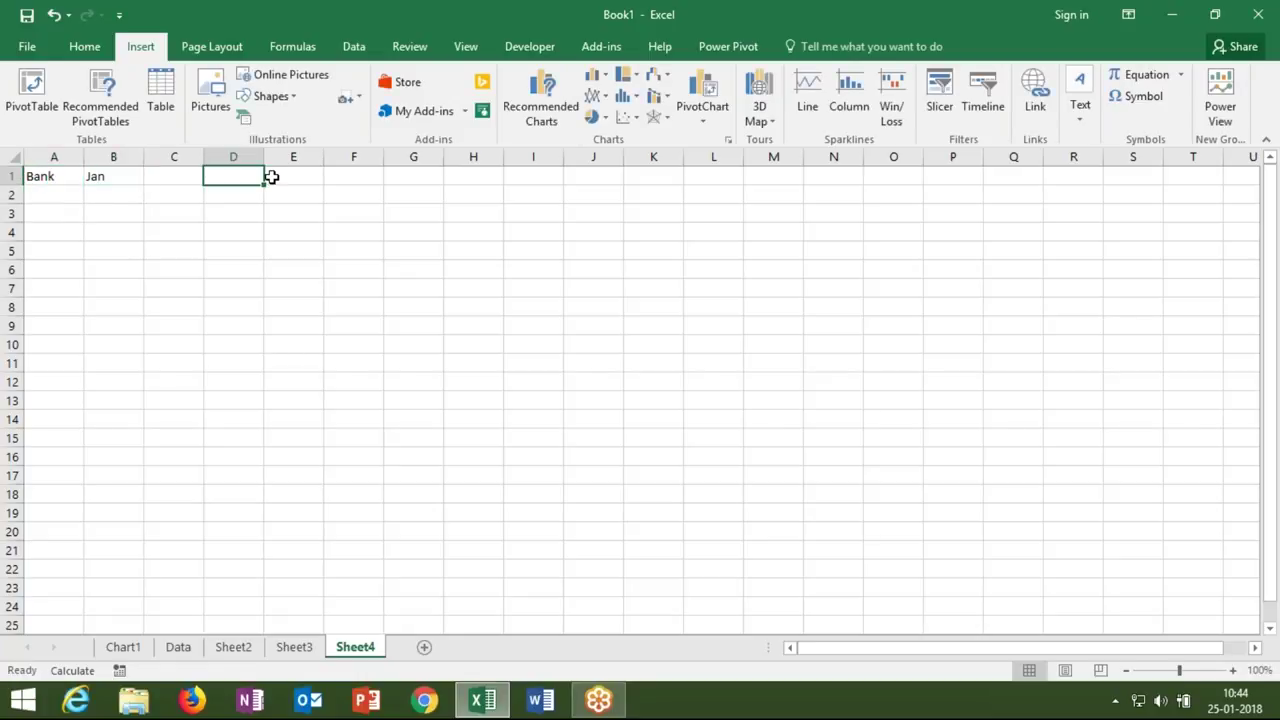
{"action": "left_click_drag", "start_coordinate": [144, 185], "coordinate": [336, 193]}
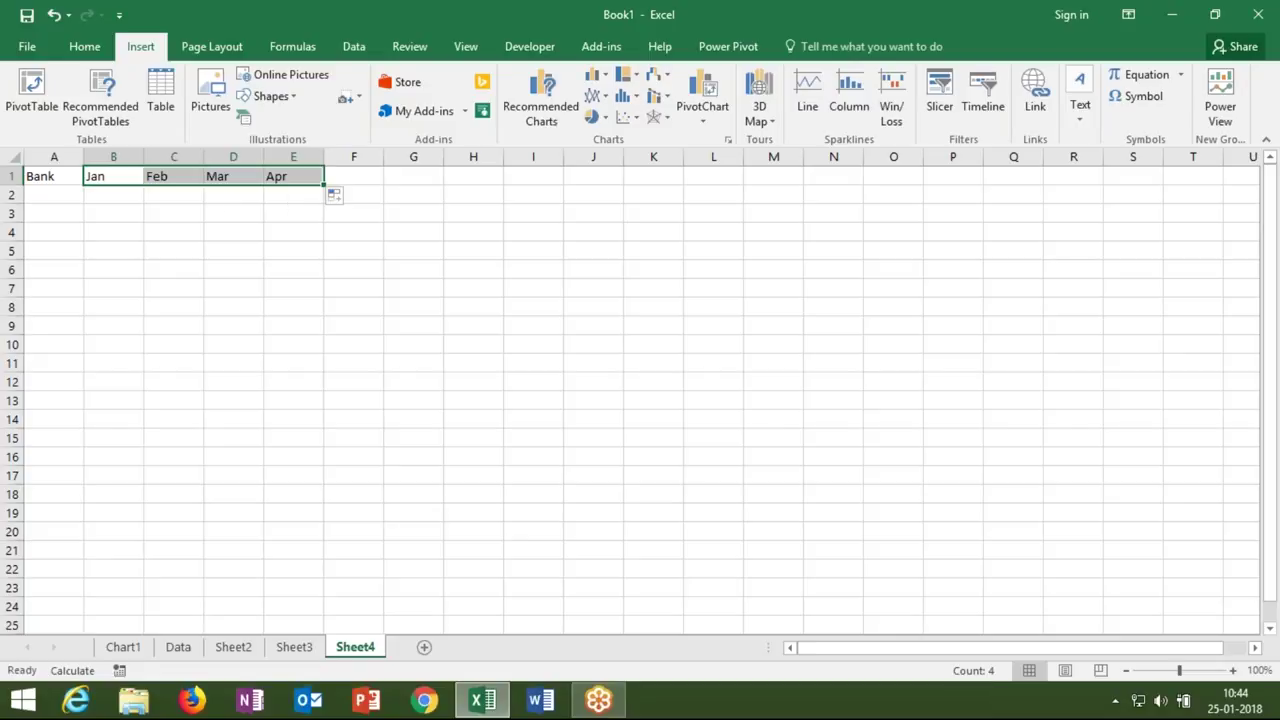
List the banks SBI, HDFC and IDBI in A2:A4, fixing the HDFC typo
{"action": "left_click", "coordinate": [46, 190]}
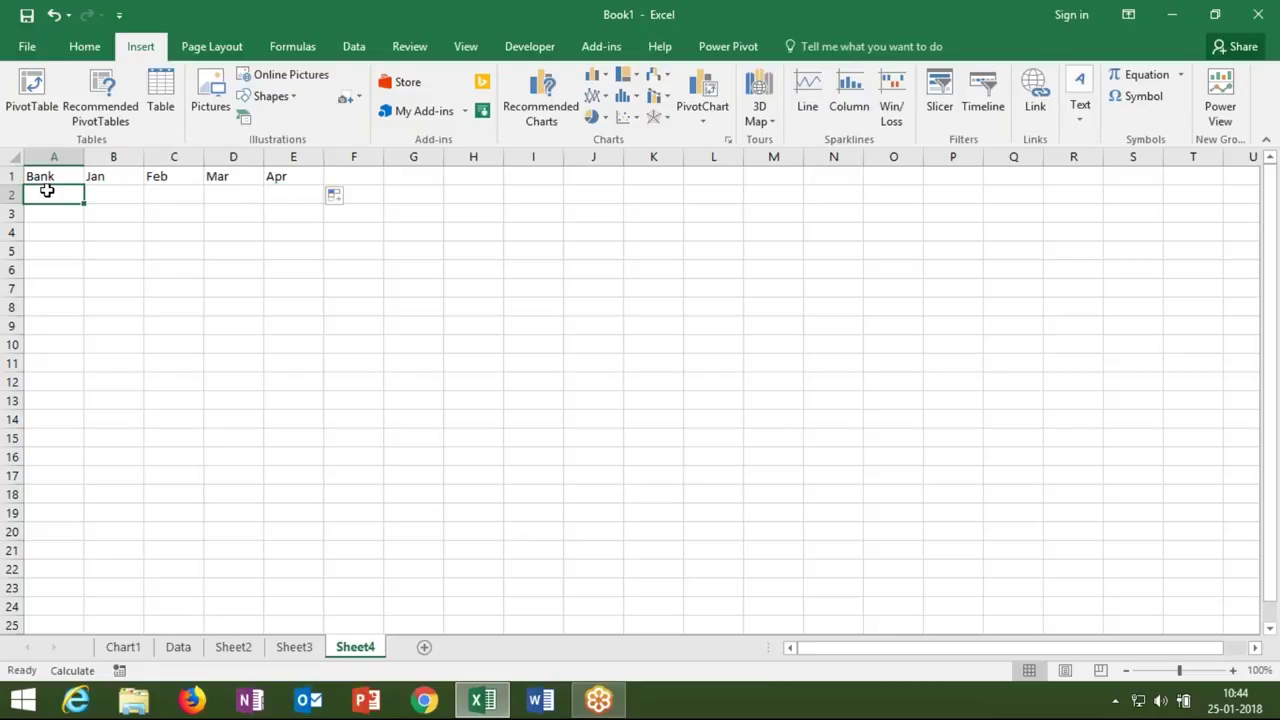
{"action": "type", "text": "SBI"}
{"action": "key", "text": "Return"}
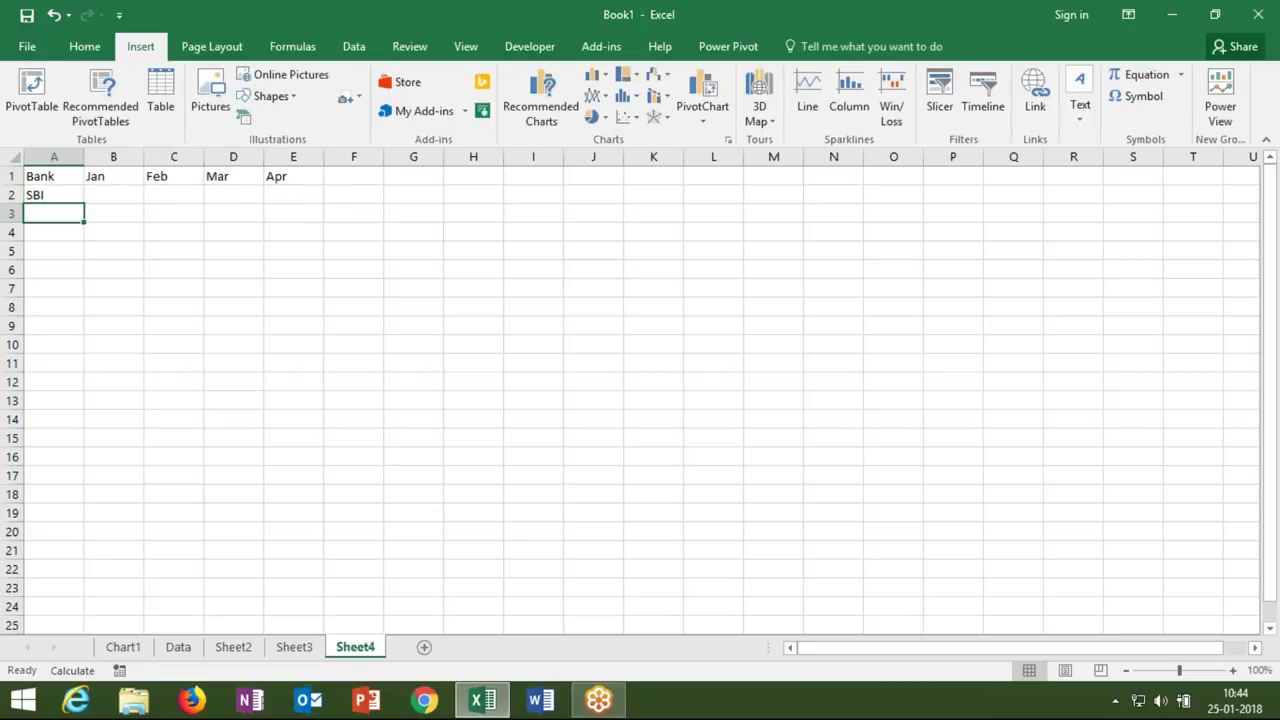
{"action": "type", "text": "HDF"}
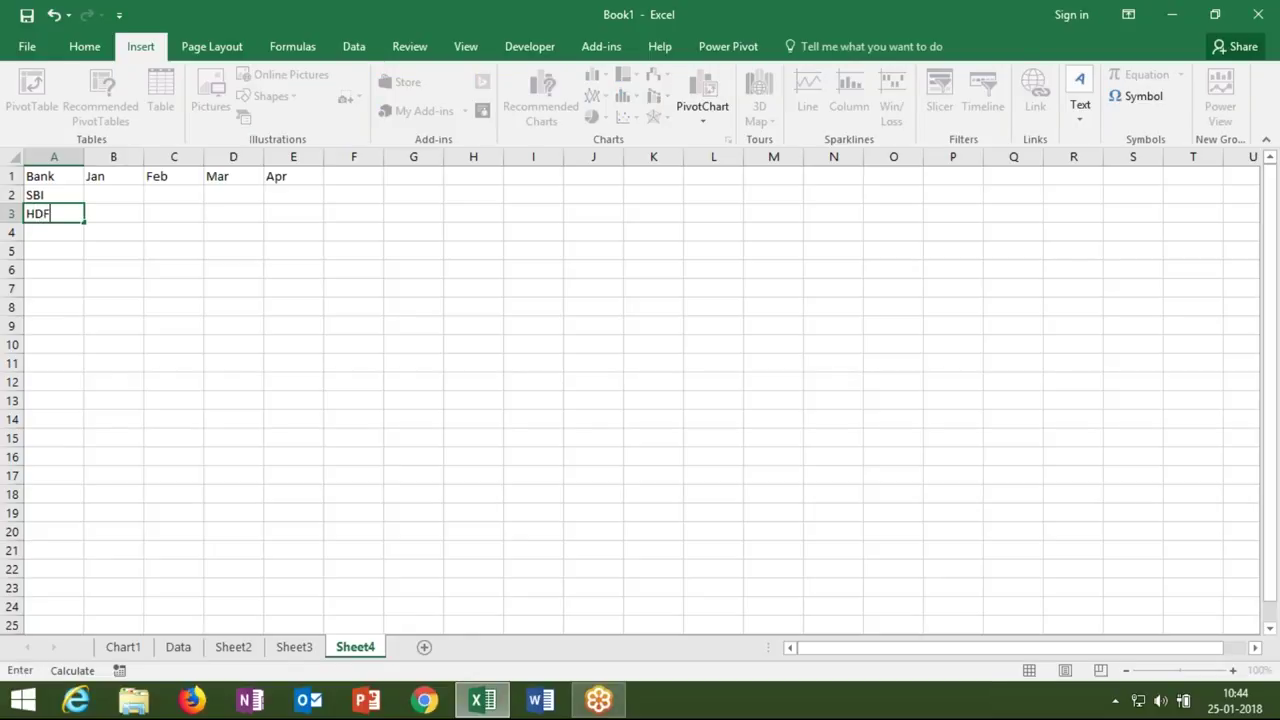
{"action": "type", "text": "V"}
{"action": "key", "text": "Return"}
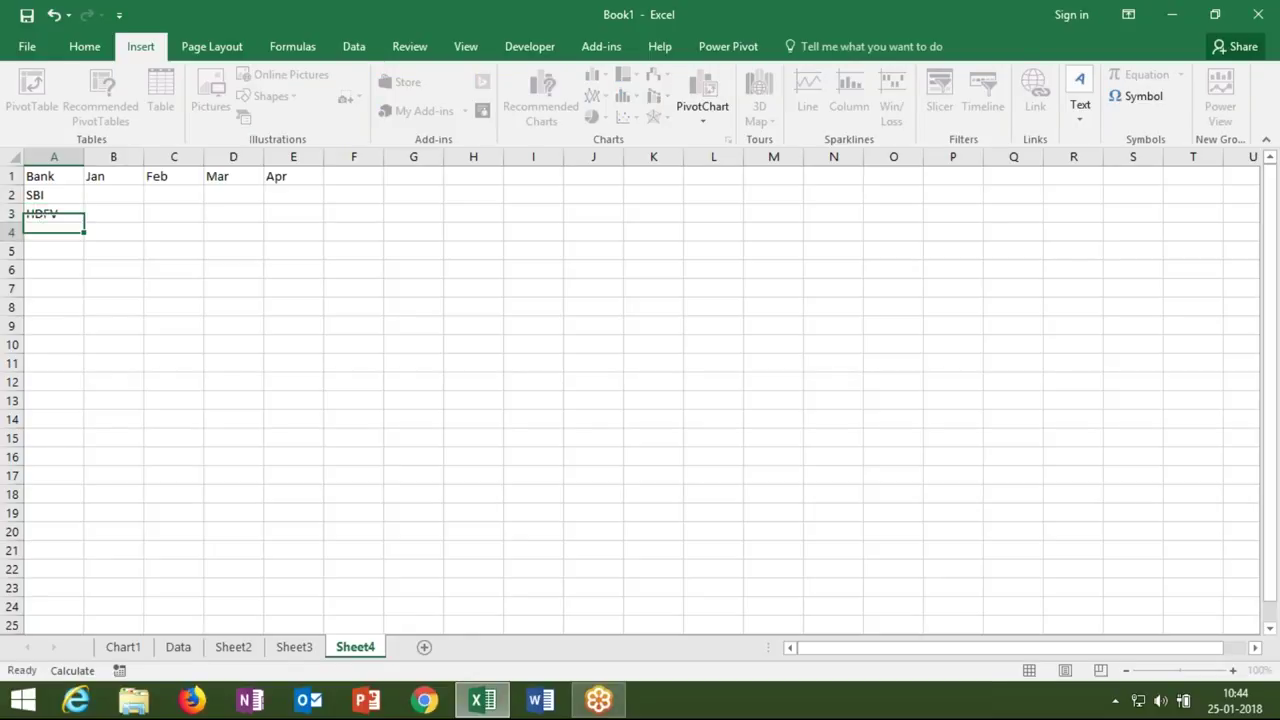
{"action": "key", "text": "Up"}
{"action": "type", "text": "HDFC"}
{"action": "key", "text": "Return"}
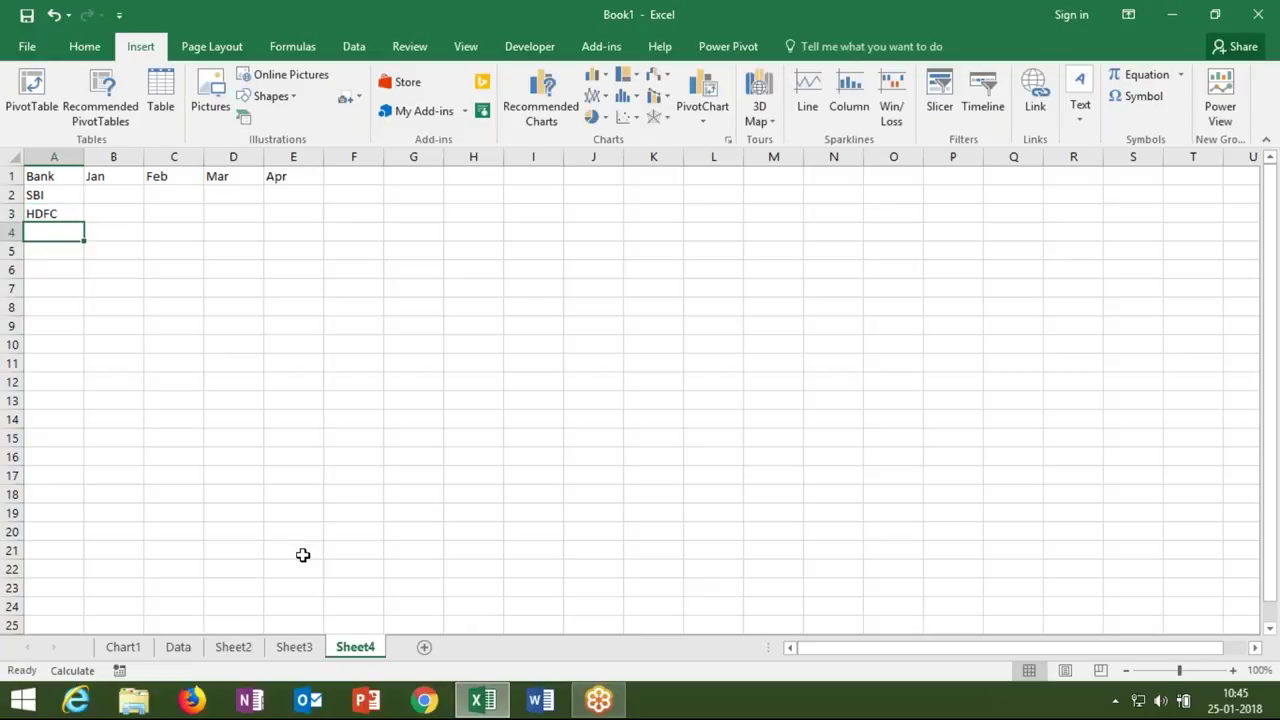
{"action": "type", "text": "IDBIU"}
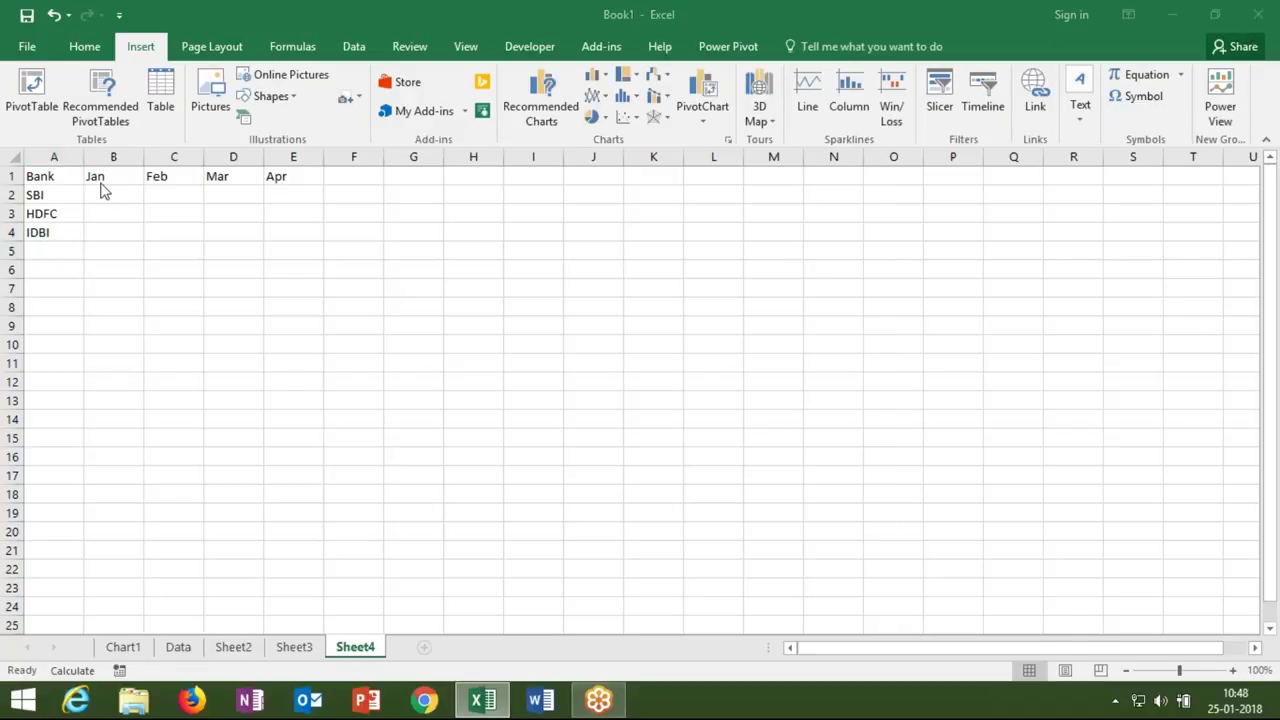
Enter SBI's figures 85, 36, 85, 96 in B2:E2
{"action": "left_click", "coordinate": [113, 195]}
{"action": "type", "text": "85"}
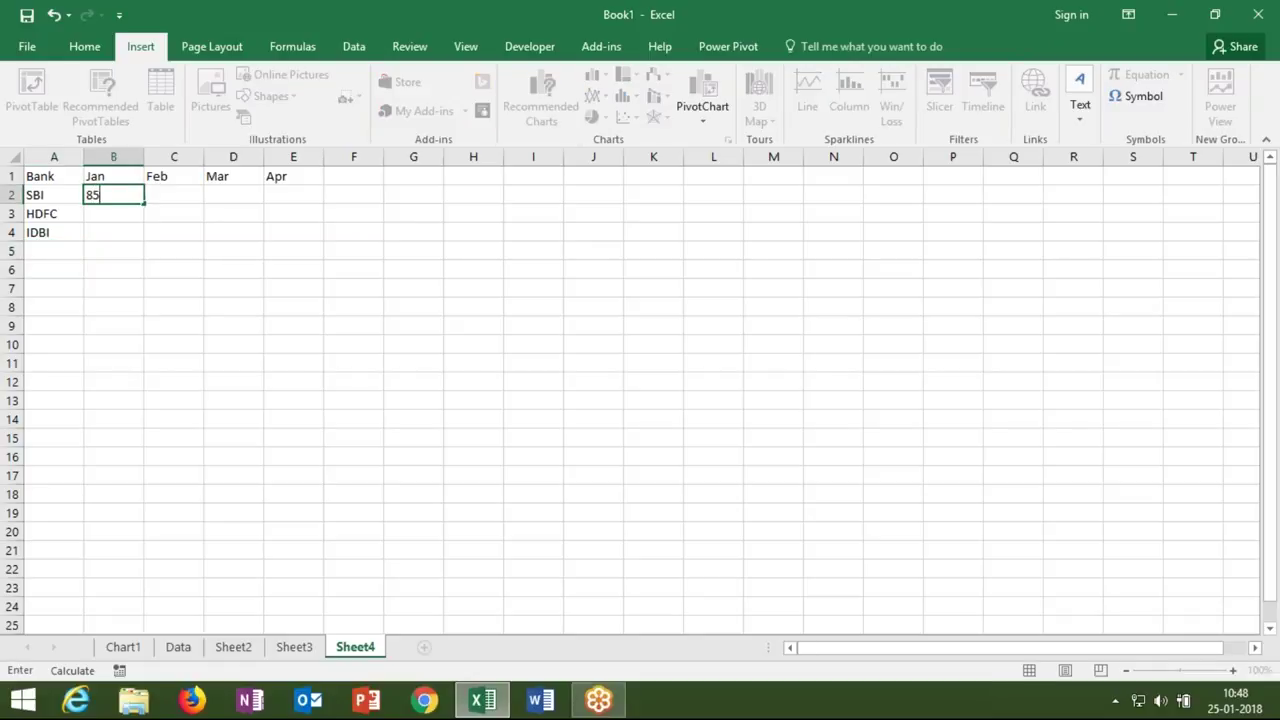
{"action": "key", "text": "Tab"}
{"action": "type", "text": "36"}
{"action": "key", "text": "Tab"}
{"action": "type", "text": "85"}
{"action": "key", "text": "Tab"}
{"action": "type", "text": "96"}
{"action": "key", "text": "Tab"}
Enter HDFC's figures 14, 25, 36, 25 in B3:E3
{"action": "left_click", "coordinate": [293, 195]}
{"action": "key", "text": "Left"}
{"action": "key", "text": "Left"}
{"action": "key", "text": "Down"}
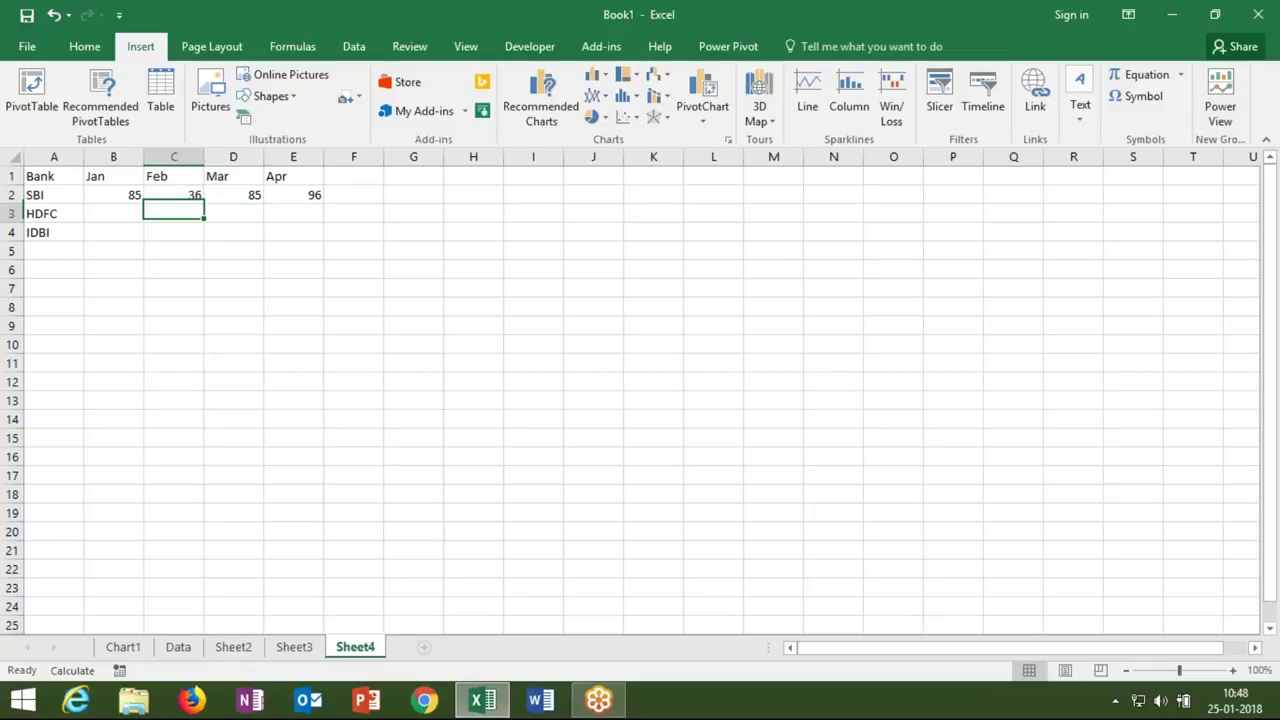
{"action": "key", "text": "Left"}
{"action": "type", "text": "14"}
{"action": "key", "text": "Tab"}
{"action": "type", "text": "25"}
{"action": "key", "text": "Tab"}
{"action": "type", "text": "36"}
{"action": "key", "text": "Tab"}
{"action": "type", "text": "25"}
{"action": "key", "text": "Tab"}
Enter IDBI's figures 74, 25, 63, 36 in B4:E4
{"action": "key", "text": "Left"}
{"action": "key", "text": "Down"}
{"action": "key", "text": "Left"}
{"action": "key", "text": "Left"}
{"action": "key", "text": "Left"}
{"action": "key", "text": "Left"}
{"action": "key", "text": "Right"}
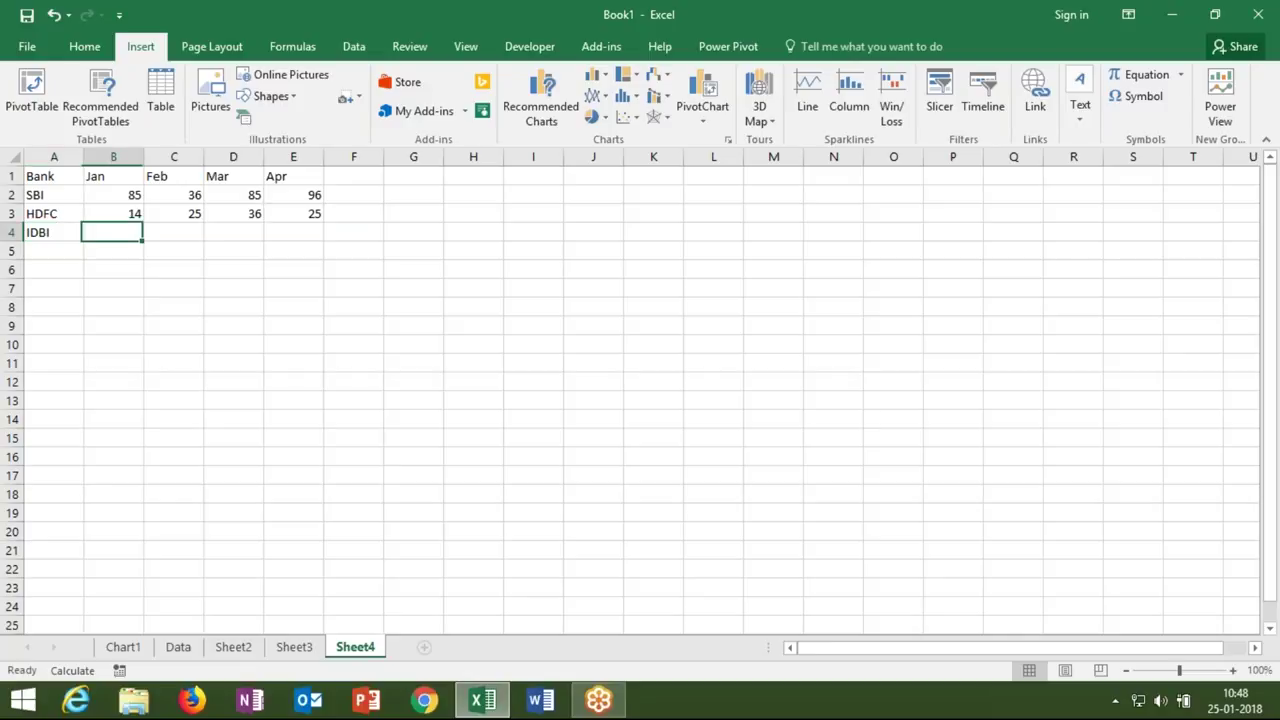
{"action": "type", "text": "74"}
{"action": "key", "text": "Tab"}
{"action": "type", "text": "25"}
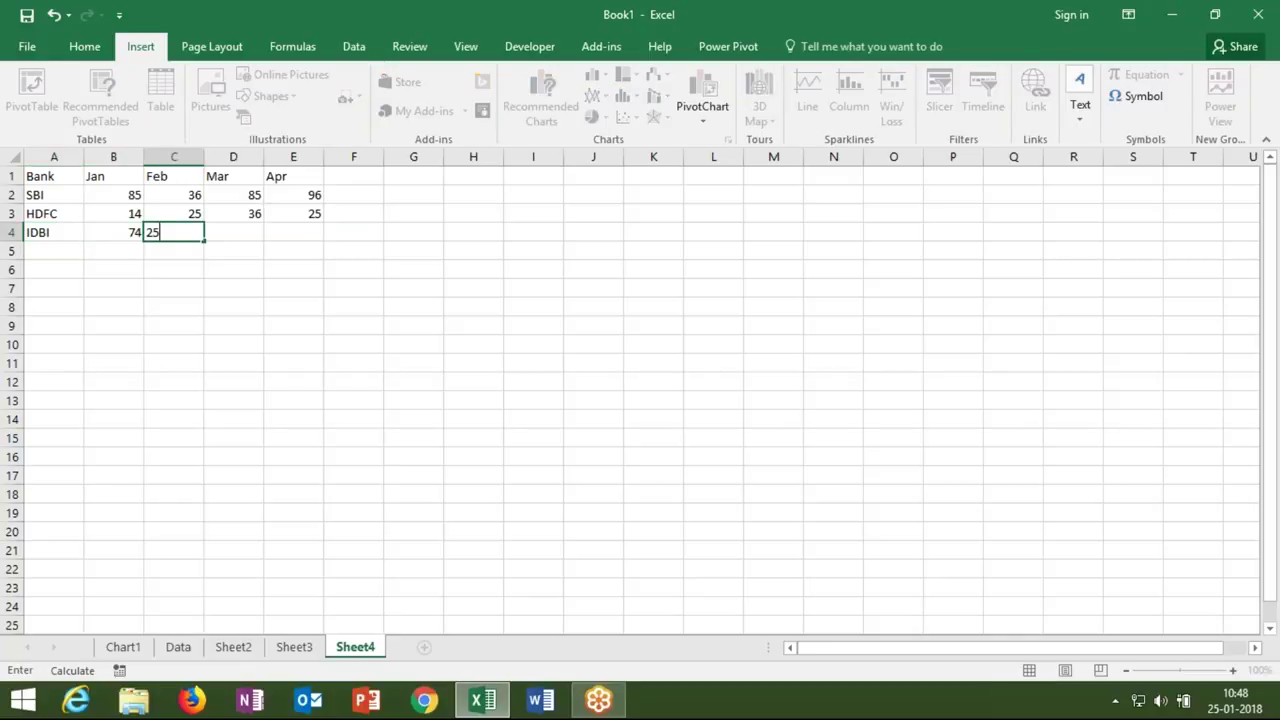
{"action": "key", "text": "Tab"}
{"action": "type", "text": "63"}
{"action": "key", "text": "Tab"}
{"action": "type", "text": "36"}
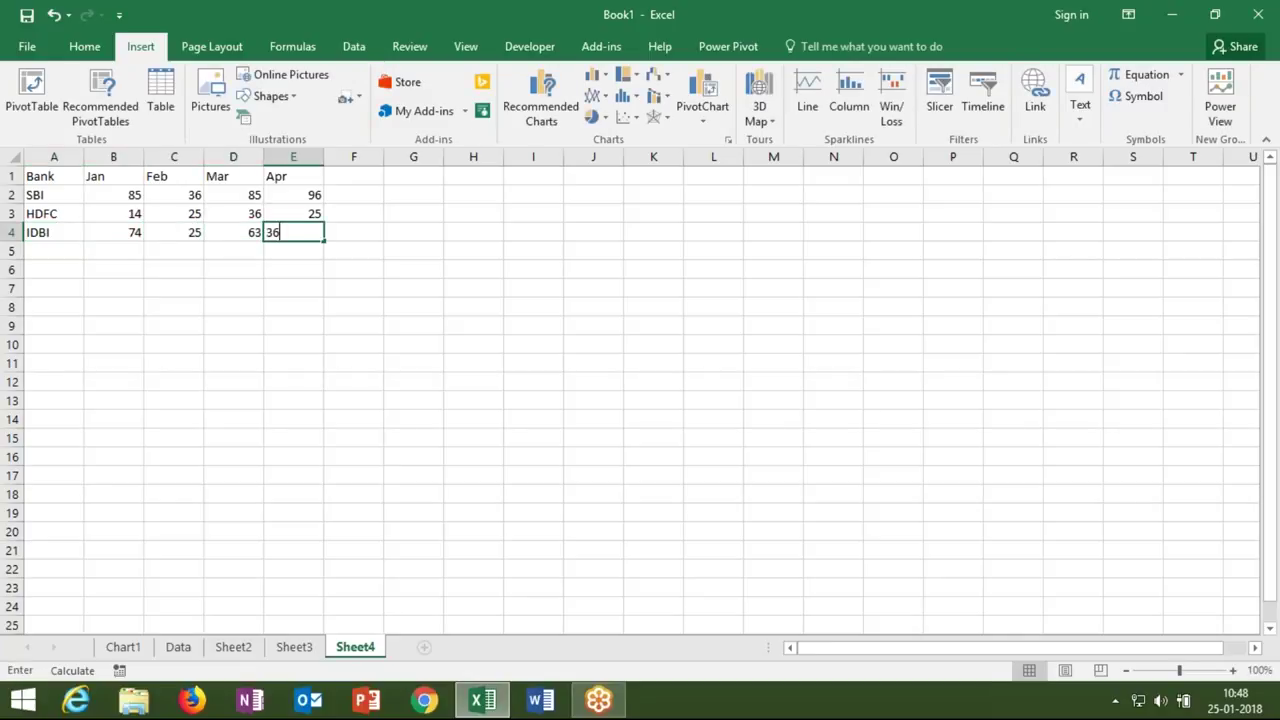
{"action": "key", "text": "Return"}
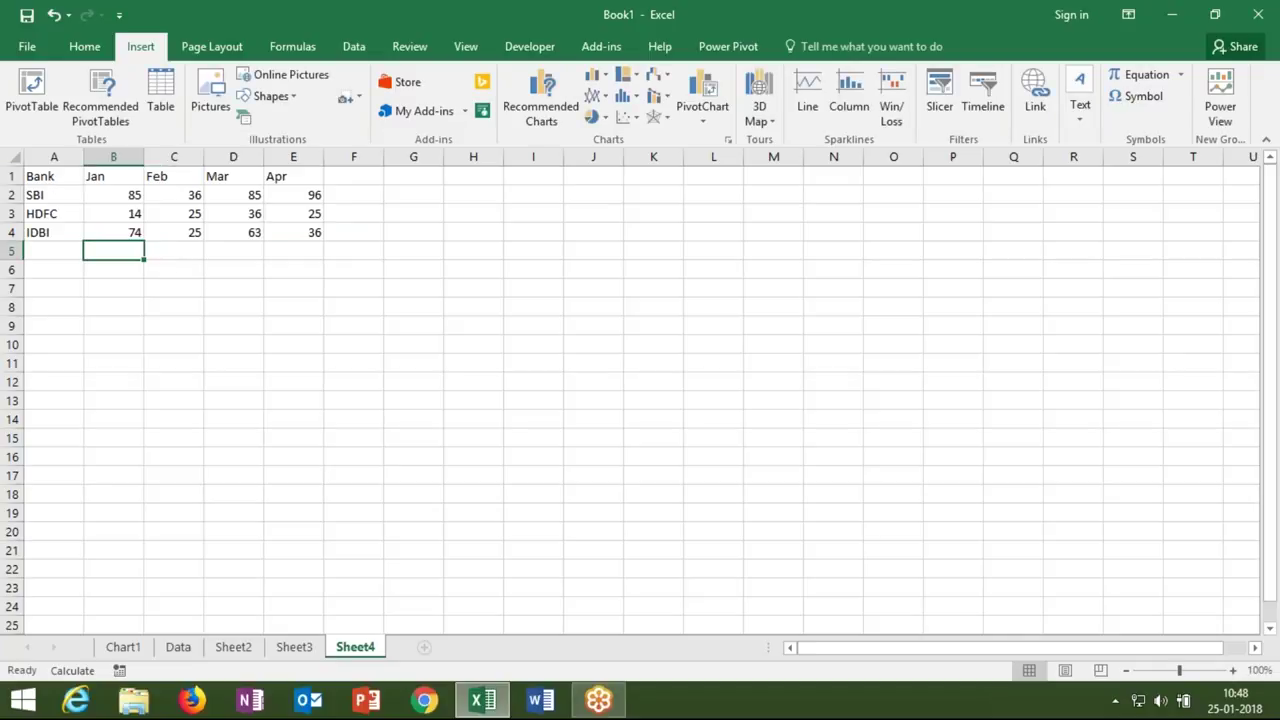
Put the row index value 1 in cell A9
{"action": "left_click", "coordinate": [71, 319]}
{"action": "type", "text": "1"}
{"action": "key", "text": "Return"}
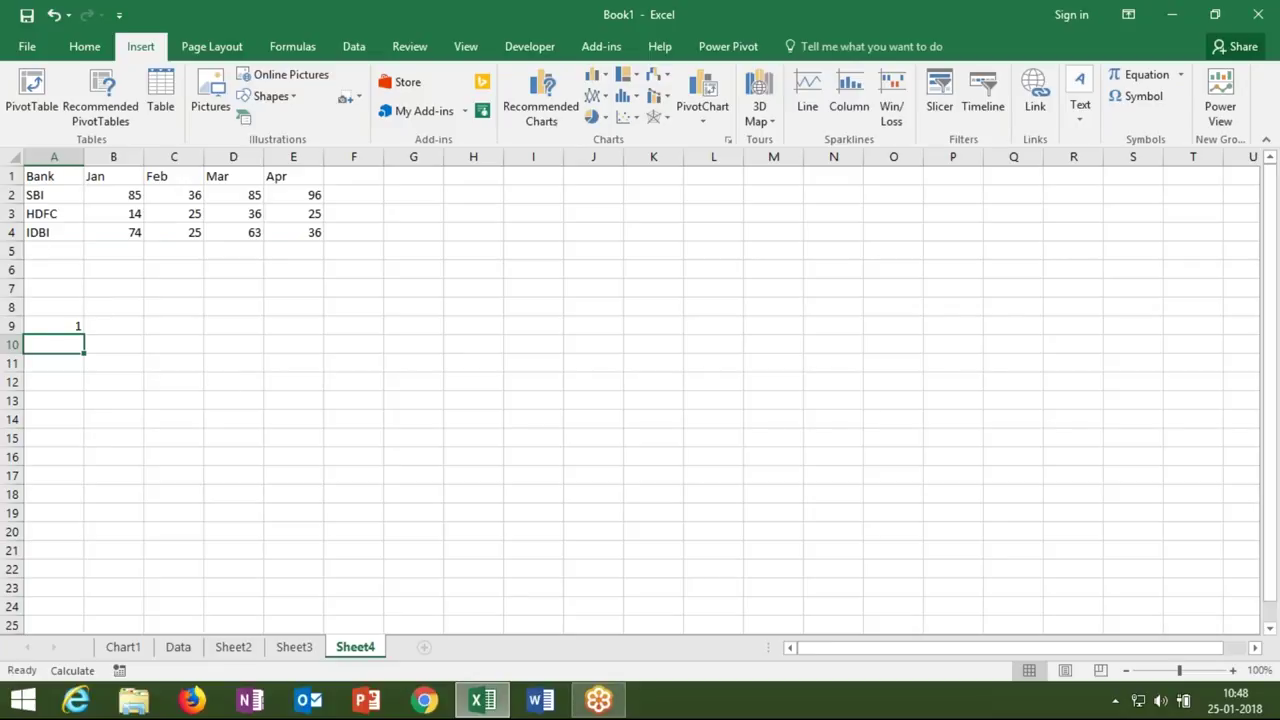
Copy the Bank/Jan–Apr header row A1:E1 and paste it at A10
{"action": "left_click_drag", "start_coordinate": [35, 177], "coordinate": [316, 178]}
{"action": "key", "text": "ctrl+c"}
{"action": "left_click", "coordinate": [74, 361]}
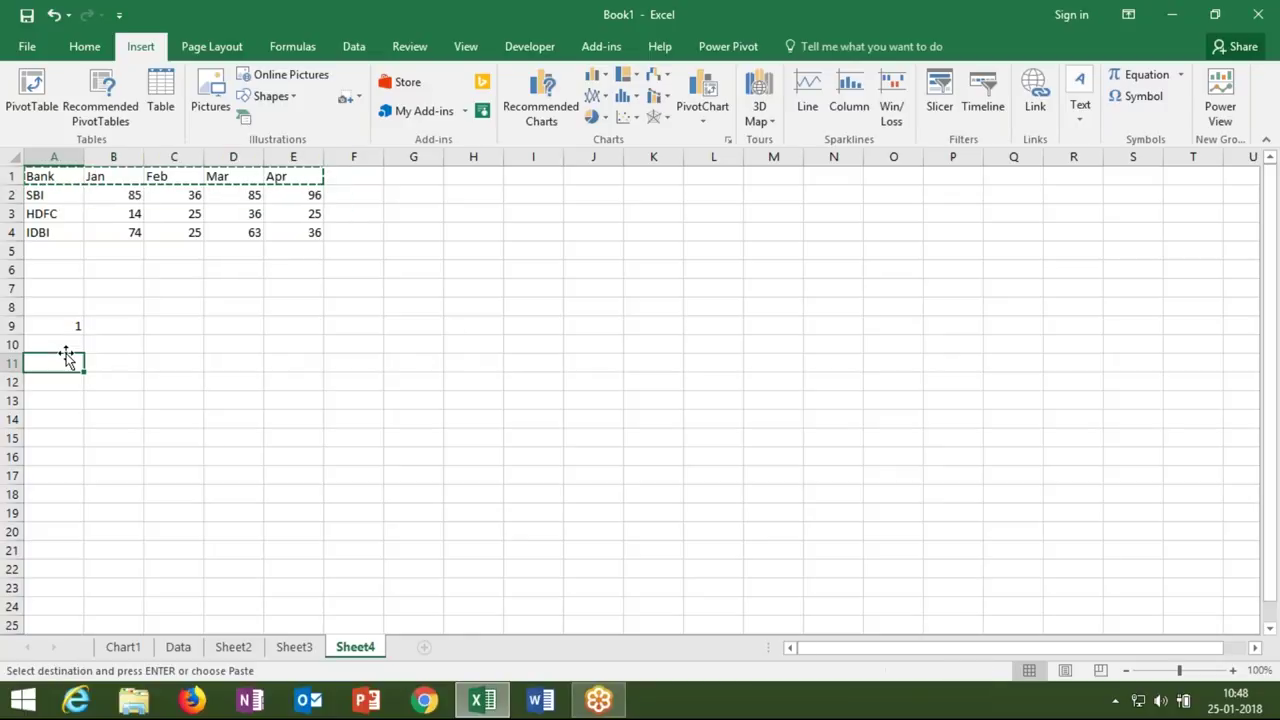
{"action": "left_click", "coordinate": [62, 347]}
{"action": "key", "text": "ctrl+v"}
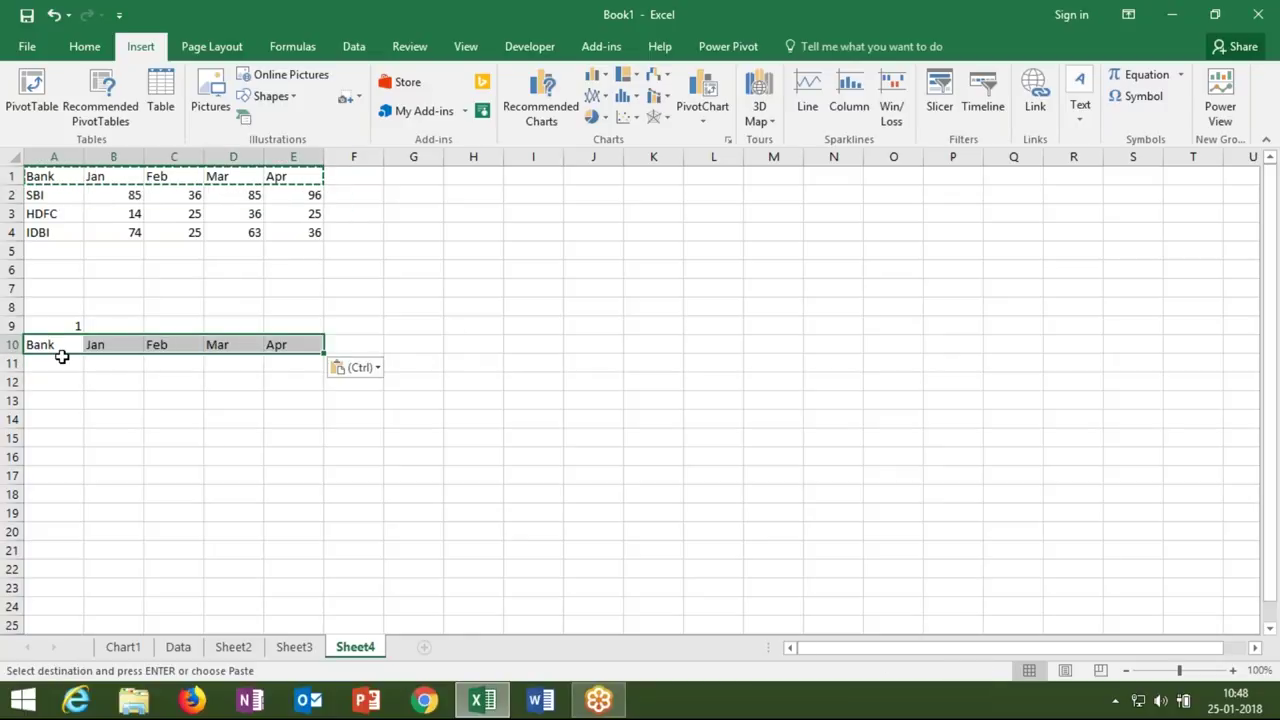
Enter =OFFSET(A1,A9,0) in A11 so it returns SBI
{"action": "left_click", "coordinate": [62, 358]}
{"action": "type", "text": "=off"}
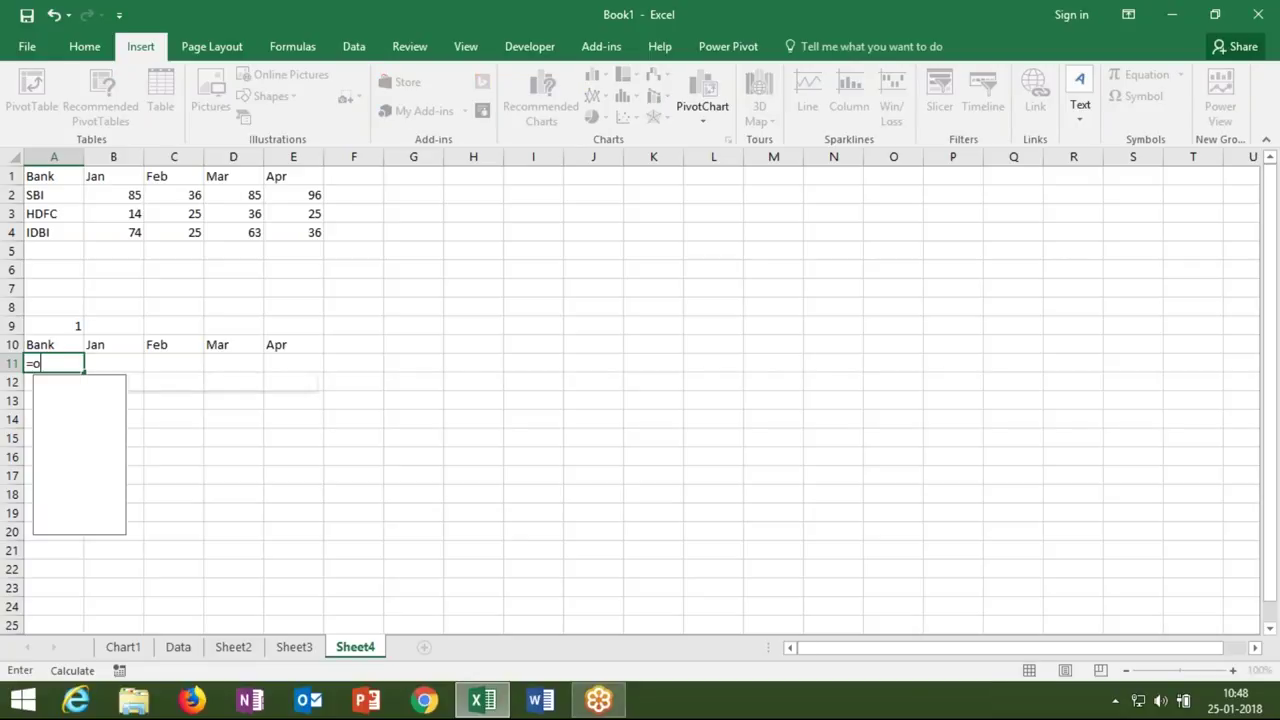
{"action": "key", "text": "Tab"}
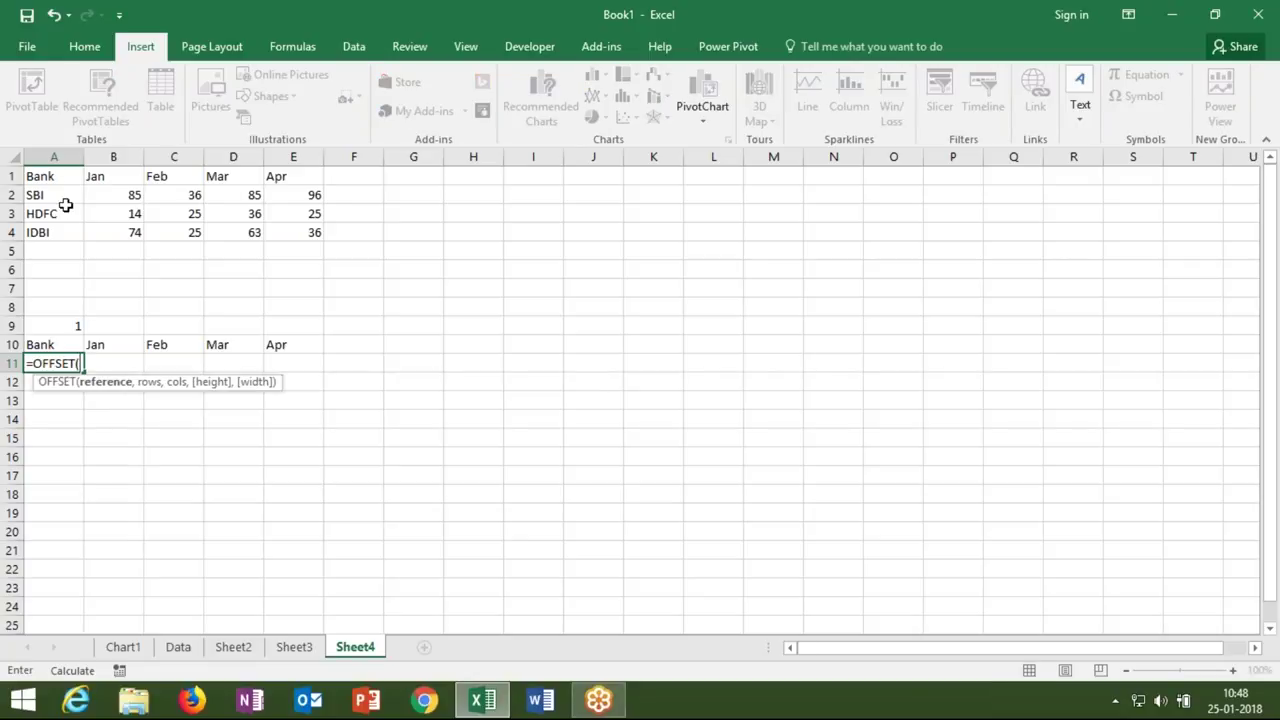
{"action": "left_click", "coordinate": [52, 176]}
{"action": "type", "text": ","}
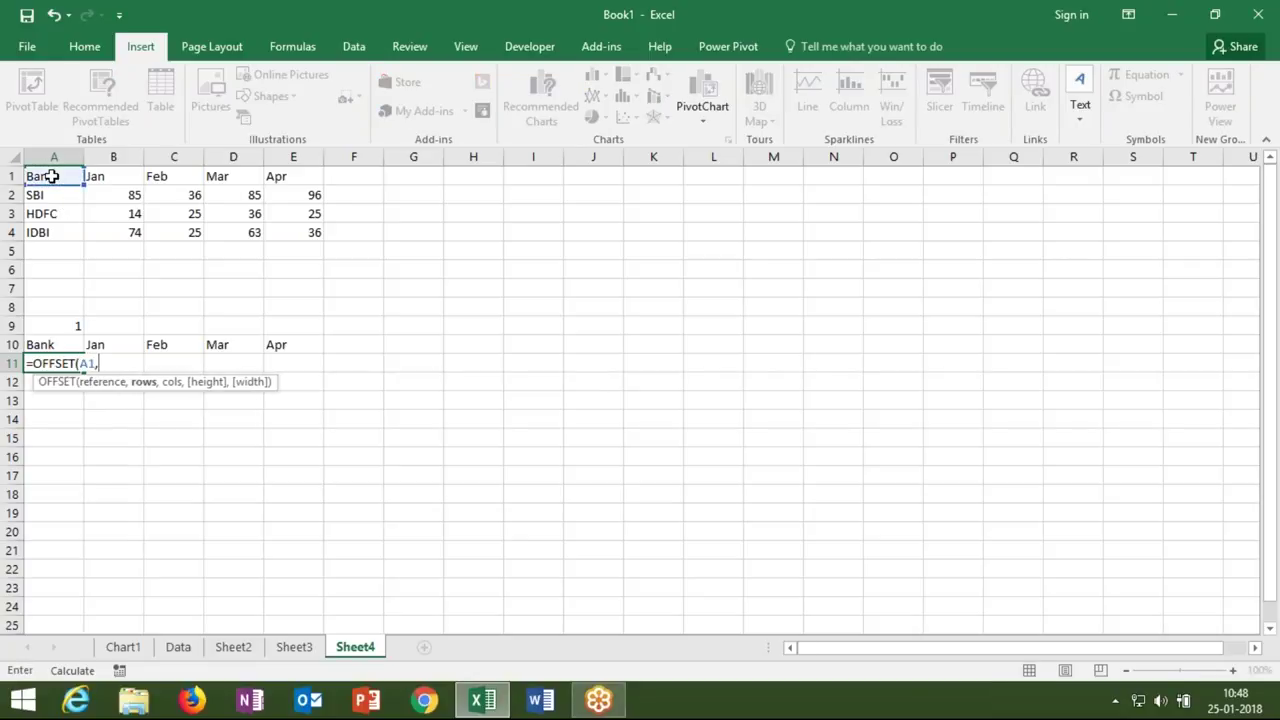
{"action": "left_click", "coordinate": [48, 331]}
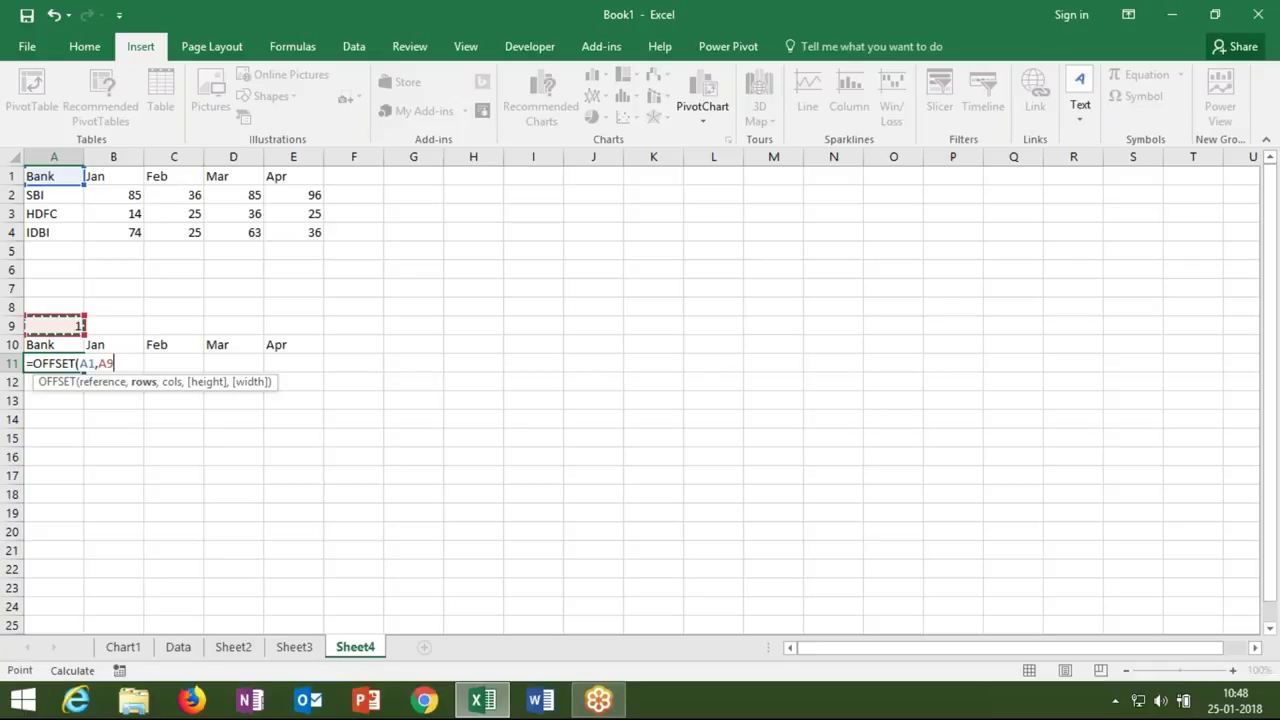
{"action": "type", "text": ",0"}
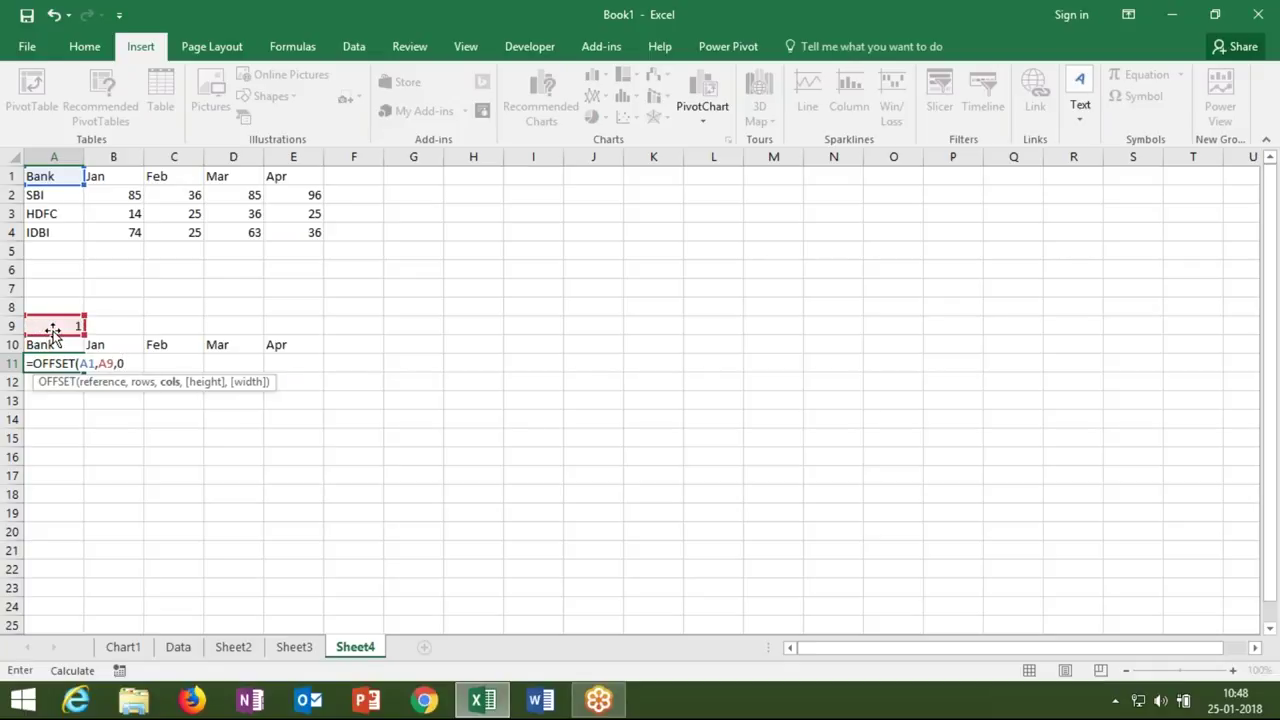
{"action": "key", "text": "Return"}
{"action": "key", "text": "Up"}
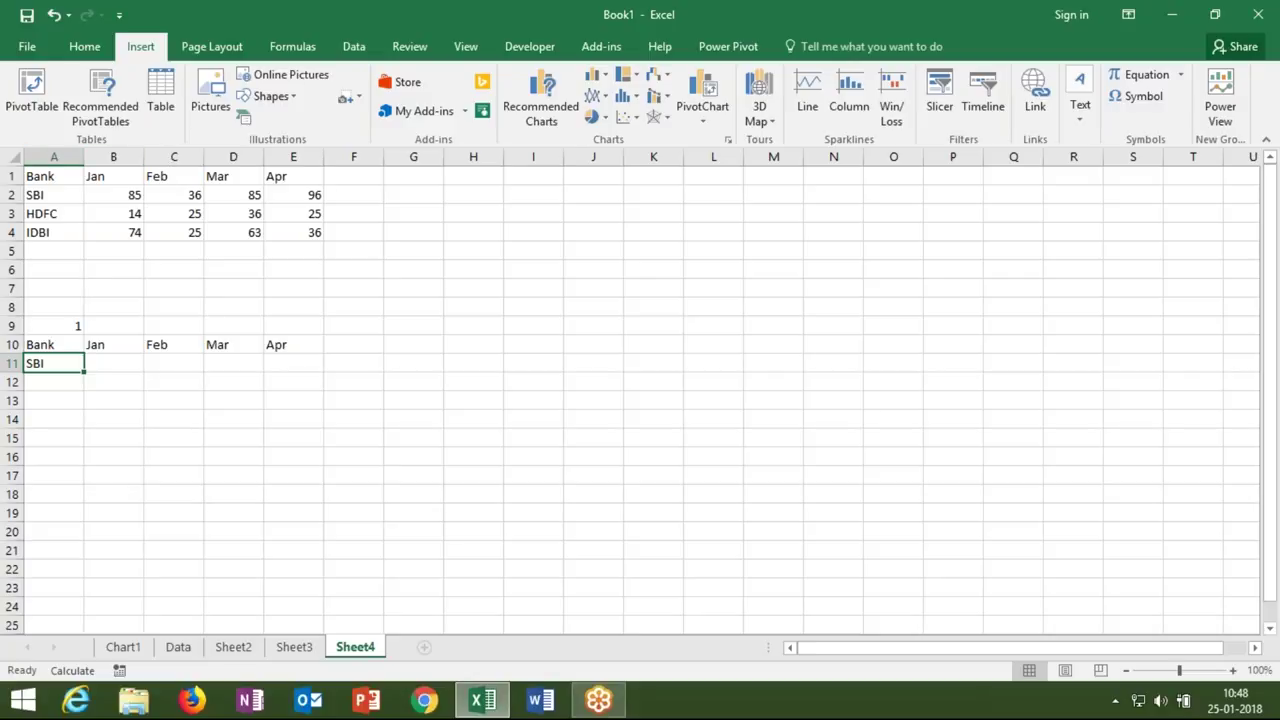
{"action": "scroll", "coordinate": [465, 275], "scroll_direction": "down", "scroll_amount": 2}
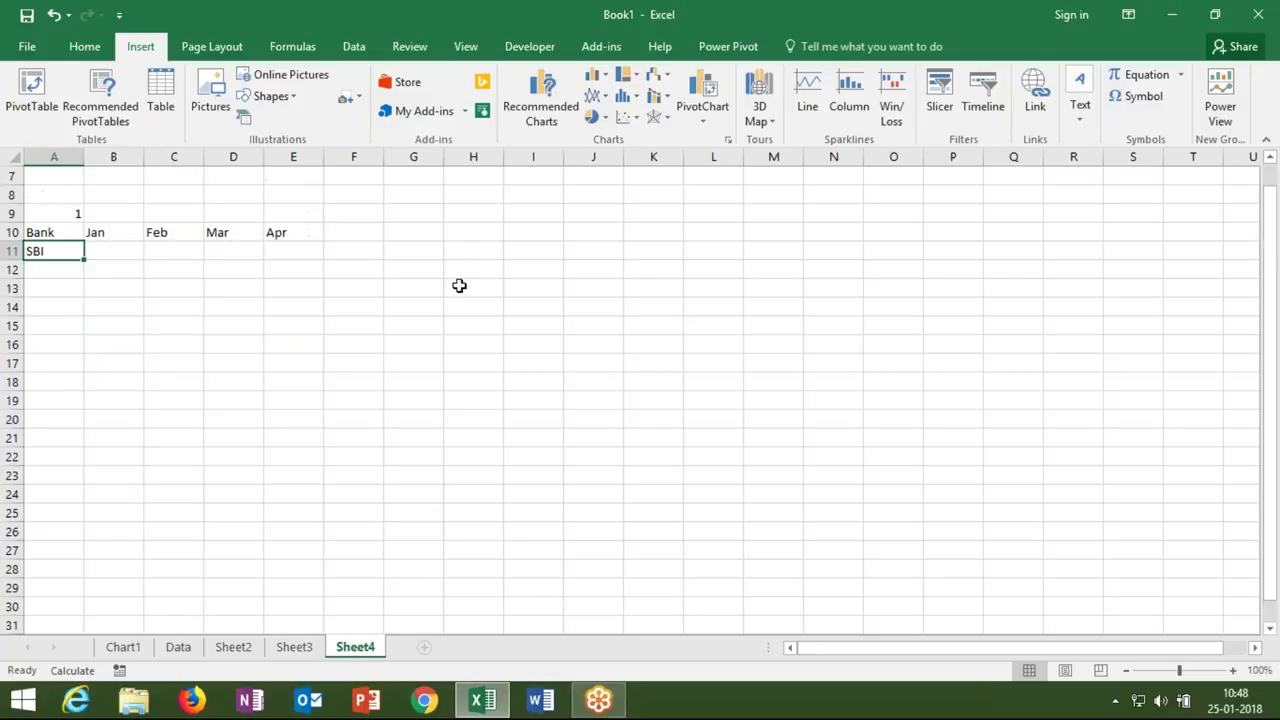
Tick Show formula bar in File > Options > Advanced and confirm with OK
{"action": "left_click", "coordinate": [16, 55]}
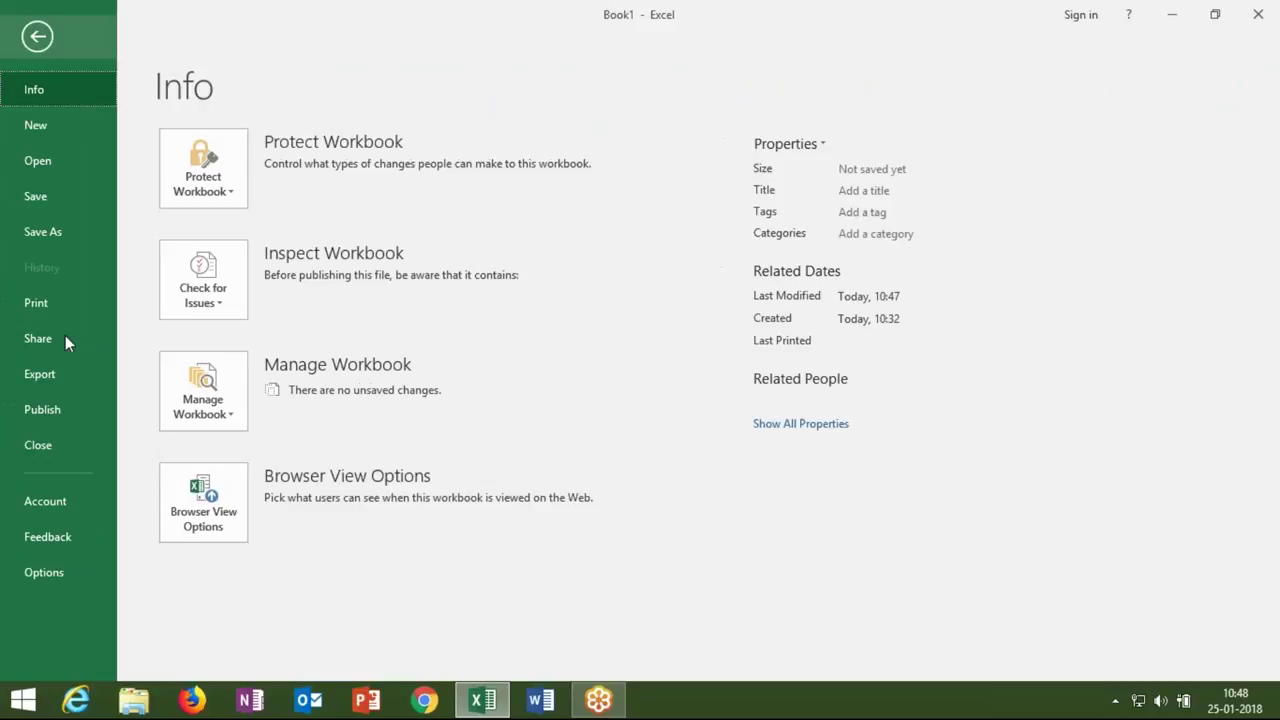
{"action": "left_click", "coordinate": [68, 568]}
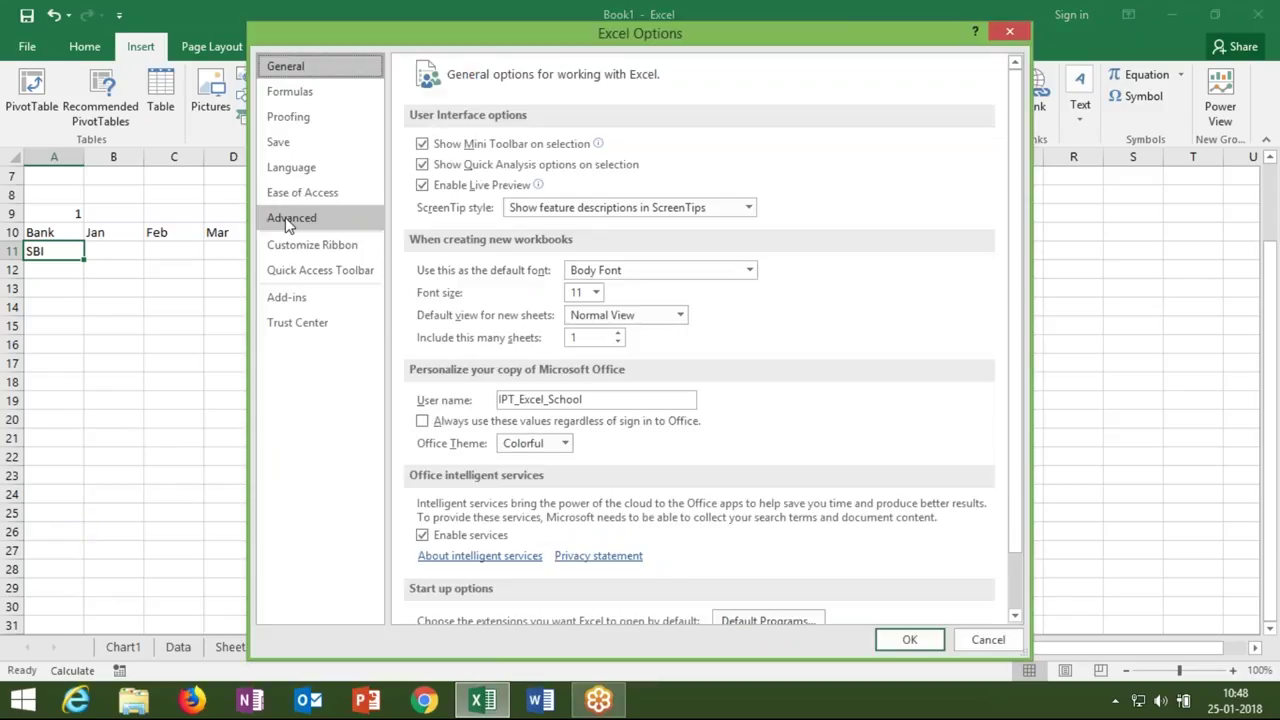
{"action": "left_click", "coordinate": [285, 220]}
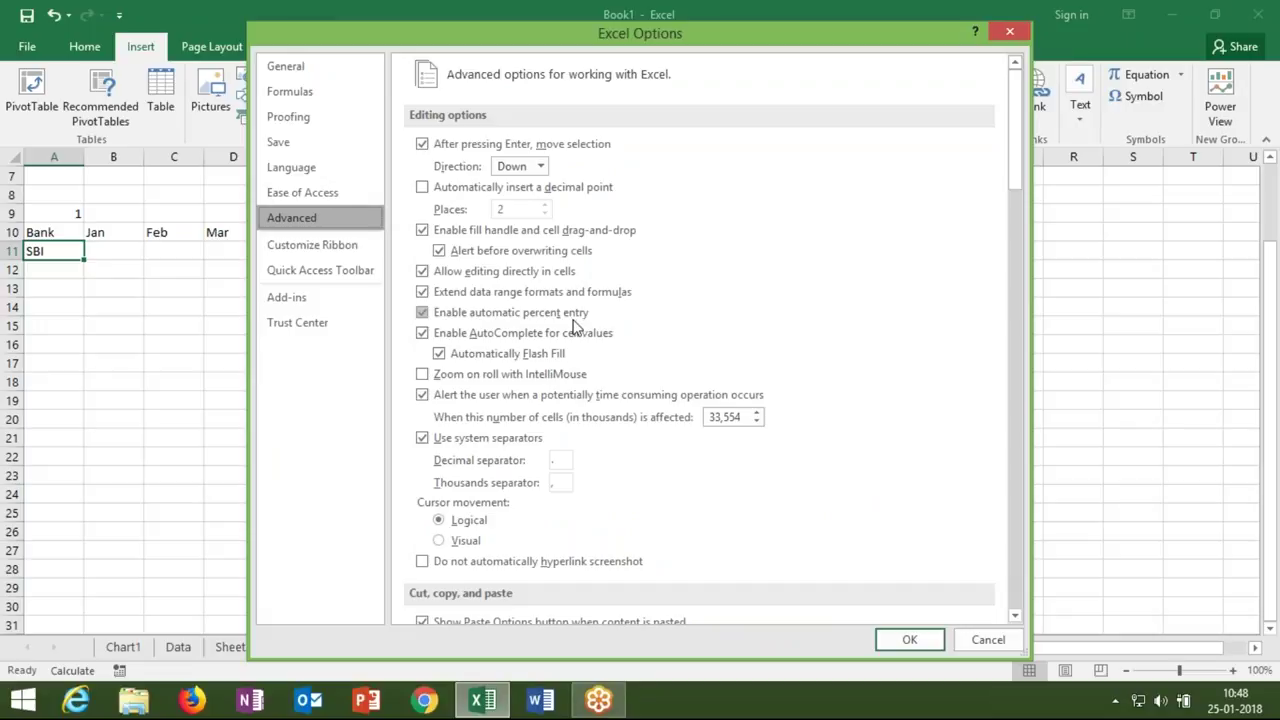
{"action": "scroll", "coordinate": [575, 327], "scroll_direction": "down", "scroll_amount": 1}
{"action": "scroll", "coordinate": [575, 327], "scroll_direction": "down", "scroll_amount": 1}
{"action": "scroll", "coordinate": [575, 327], "scroll_direction": "down", "scroll_amount": 3}
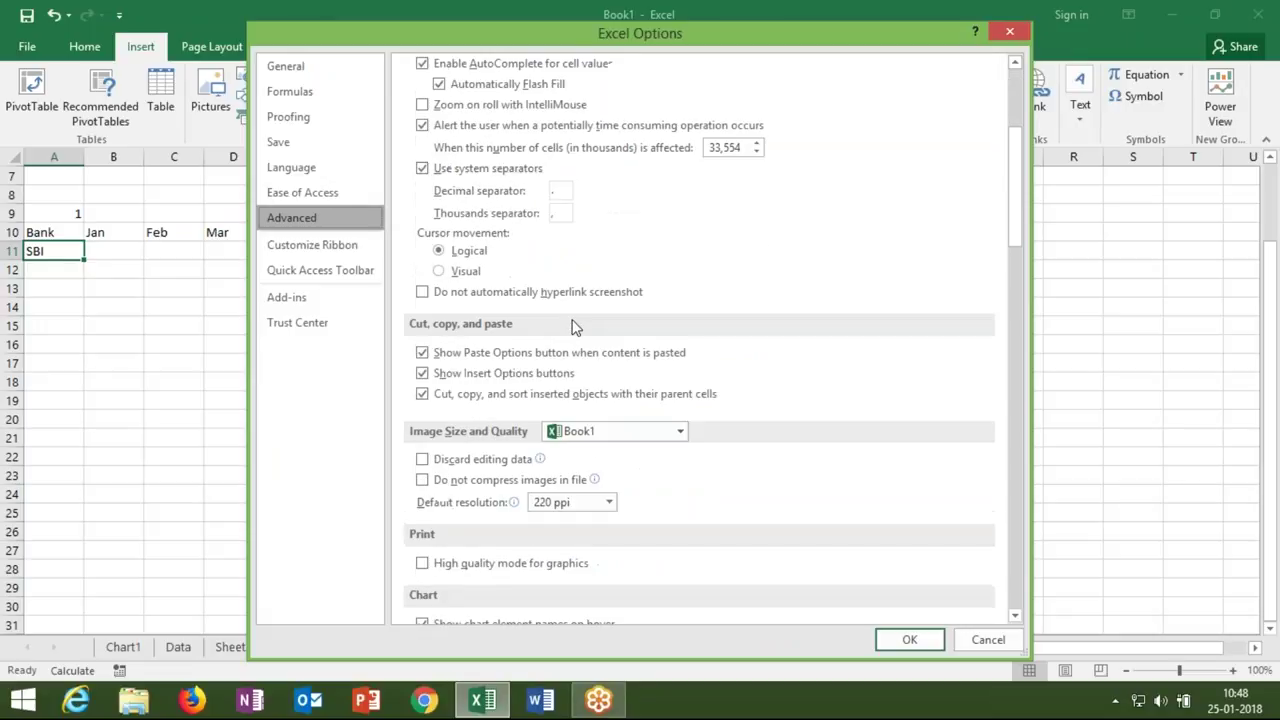
{"action": "scroll", "coordinate": [575, 327], "scroll_direction": "down", "scroll_amount": 1}
{"action": "scroll", "coordinate": [575, 328], "scroll_direction": "down", "scroll_amount": 2}
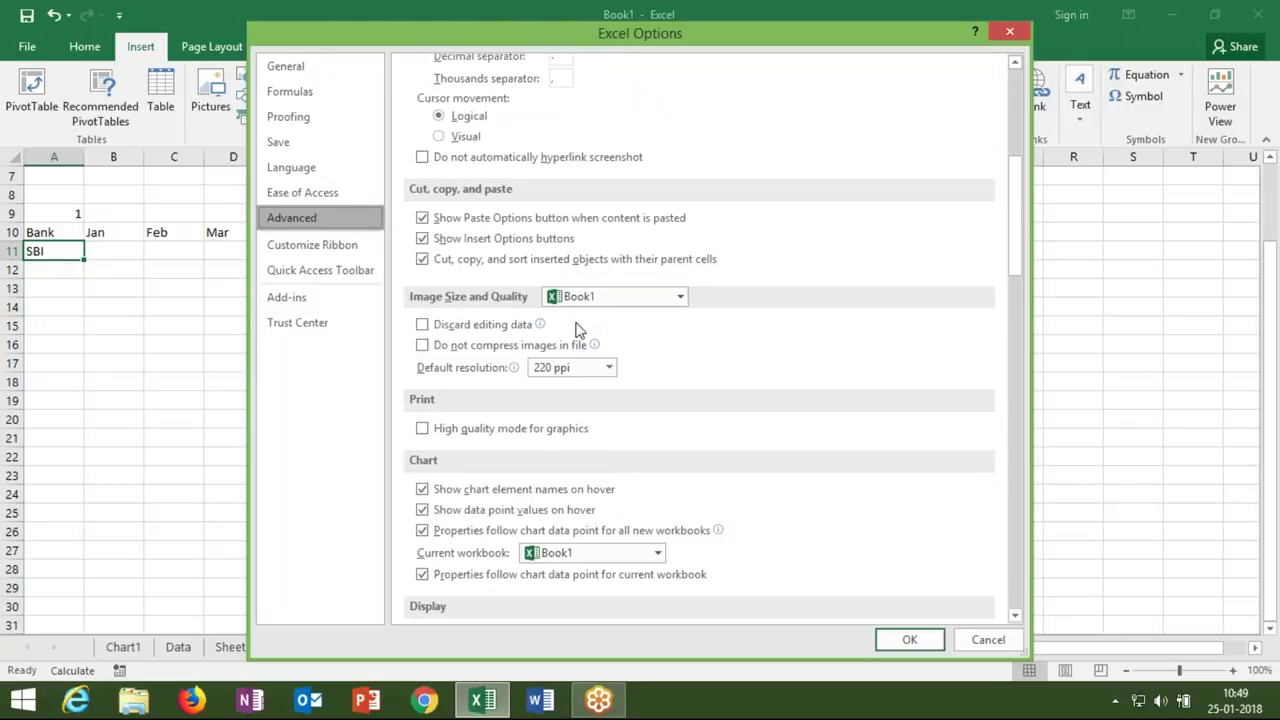
{"action": "scroll", "coordinate": [575, 327], "scroll_direction": "down", "scroll_amount": 1}
{"action": "scroll", "coordinate": [580, 350], "scroll_direction": "down", "scroll_amount": 2}
{"action": "scroll", "coordinate": [594, 386], "scroll_direction": "down", "scroll_amount": 2}
{"action": "scroll", "coordinate": [590, 390], "scroll_direction": "down", "scroll_amount": 2}
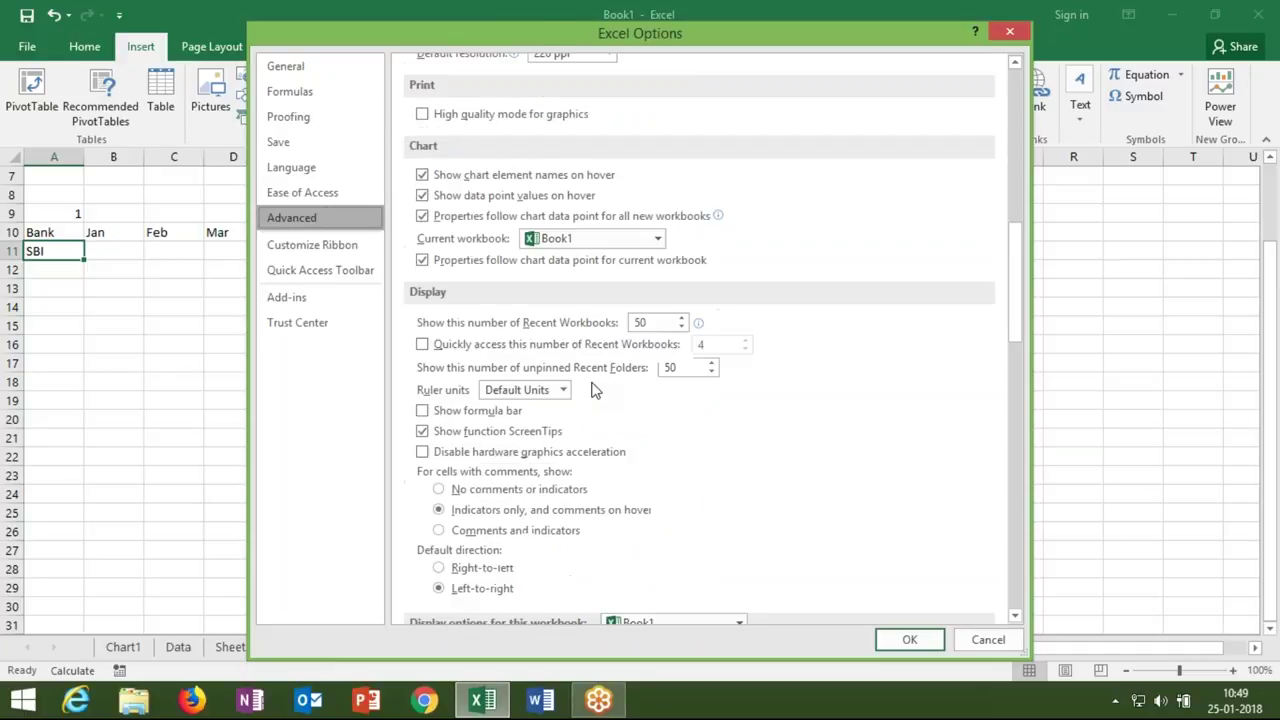
{"action": "left_click", "coordinate": [428, 412]}
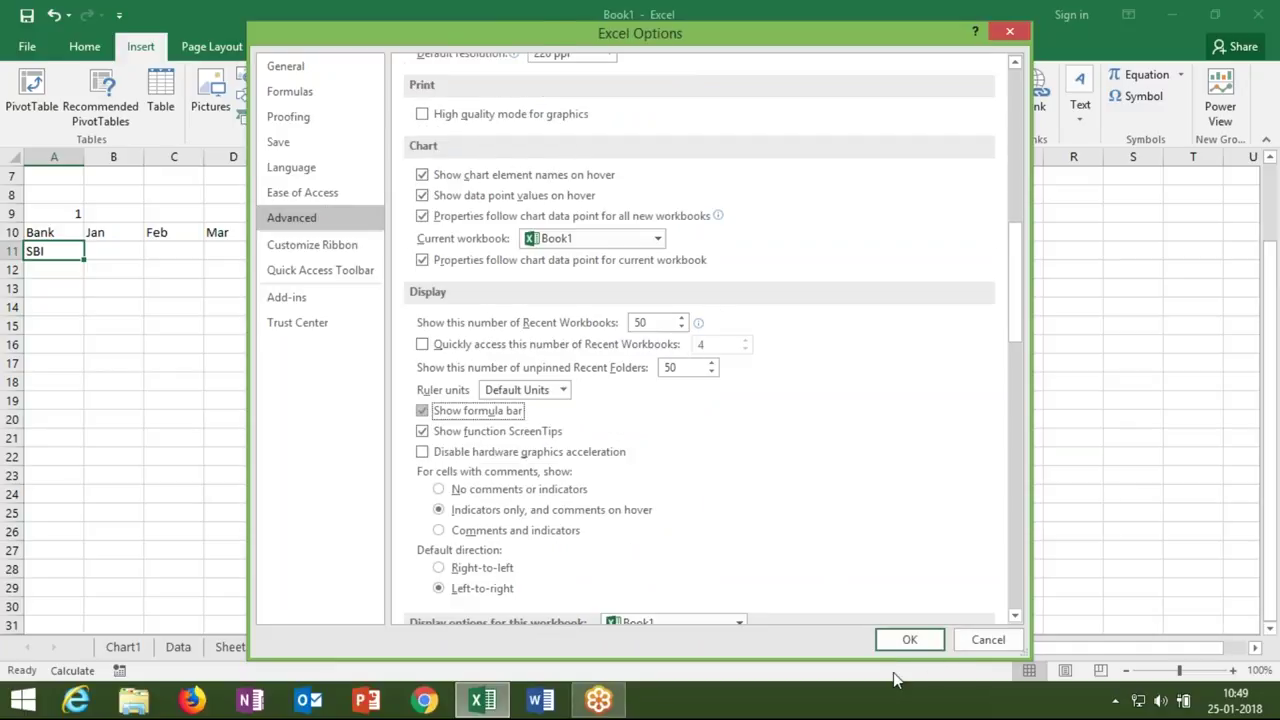
{"action": "left_click", "coordinate": [904, 642]}
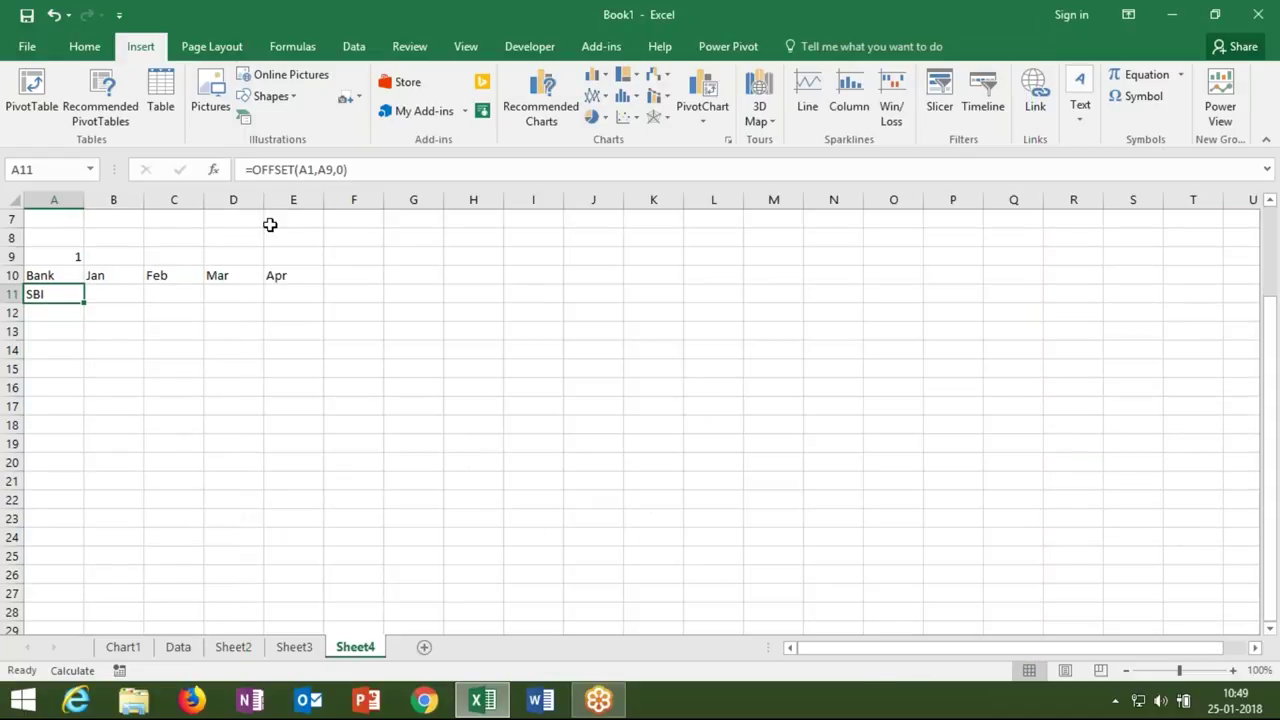
Change A11's formula to =OFFSET(A1,$A$9,0) by making the A9 reference absolute
{"action": "left_click", "coordinate": [327, 170]}
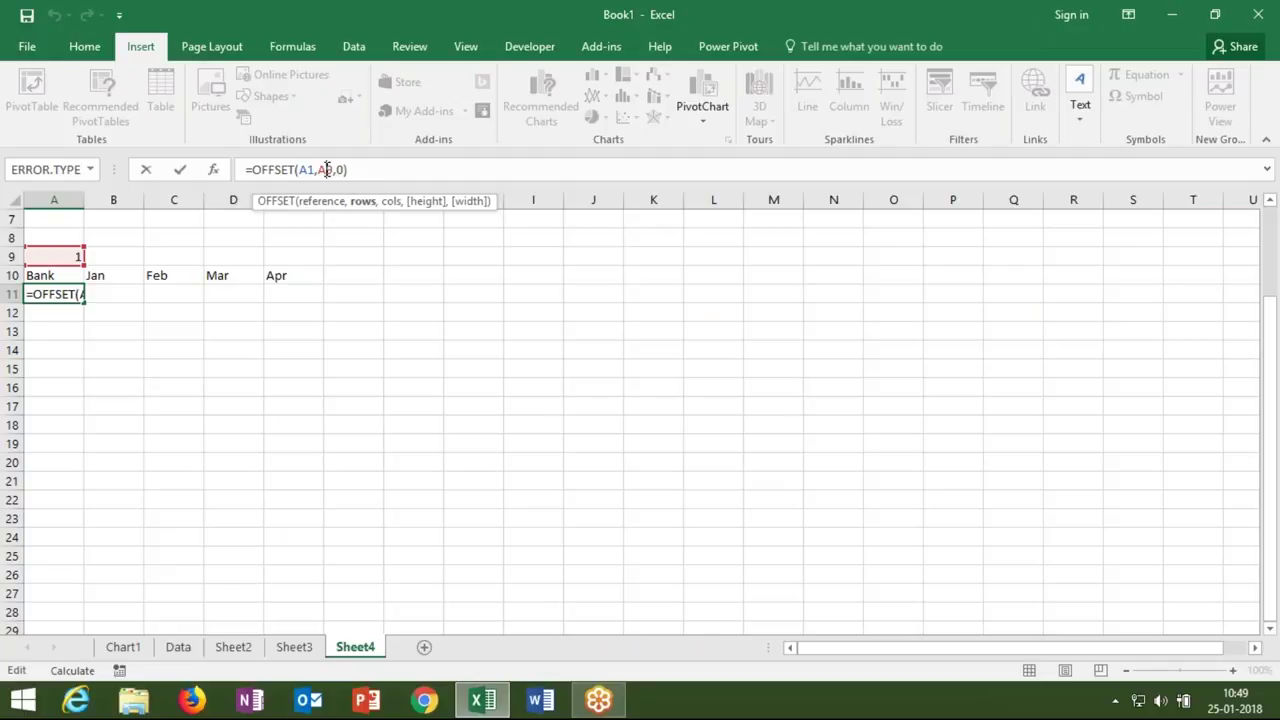
{"action": "key", "text": "ctrl+Return"}
{"action": "key", "text": "alt+F4"}
{"action": "key", "text": "Escape"}
{"action": "left_click", "coordinate": [330, 172]}
{"action": "key", "text": "F4"}
{"action": "key", "text": "Up"}
Fill A11's formula right to E11 with Ctrl+R, then select the headers and SBI values A10:E11
{"action": "key", "text": "shift+Right"}
{"action": "key", "text": "shift+Right"}
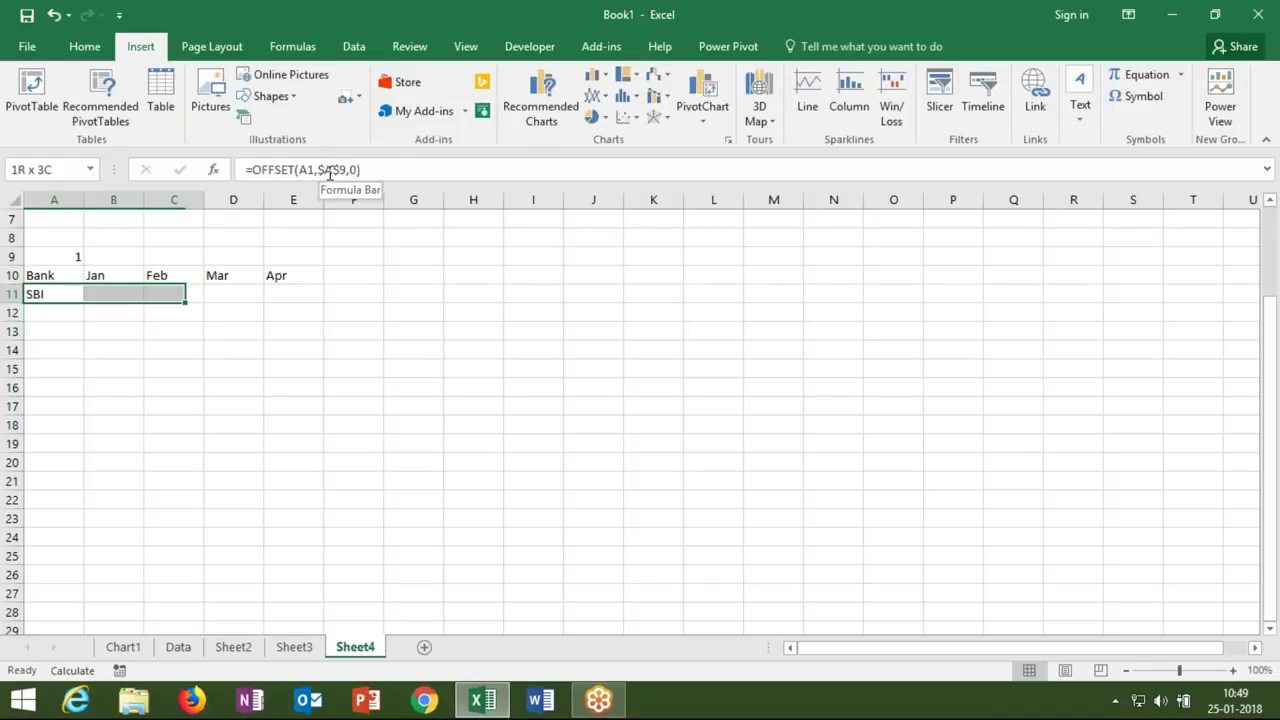
{"action": "key", "text": "shift+Right"}
{"action": "key", "text": "shift+Right"}
{"action": "key", "text": "ctrl+r"}
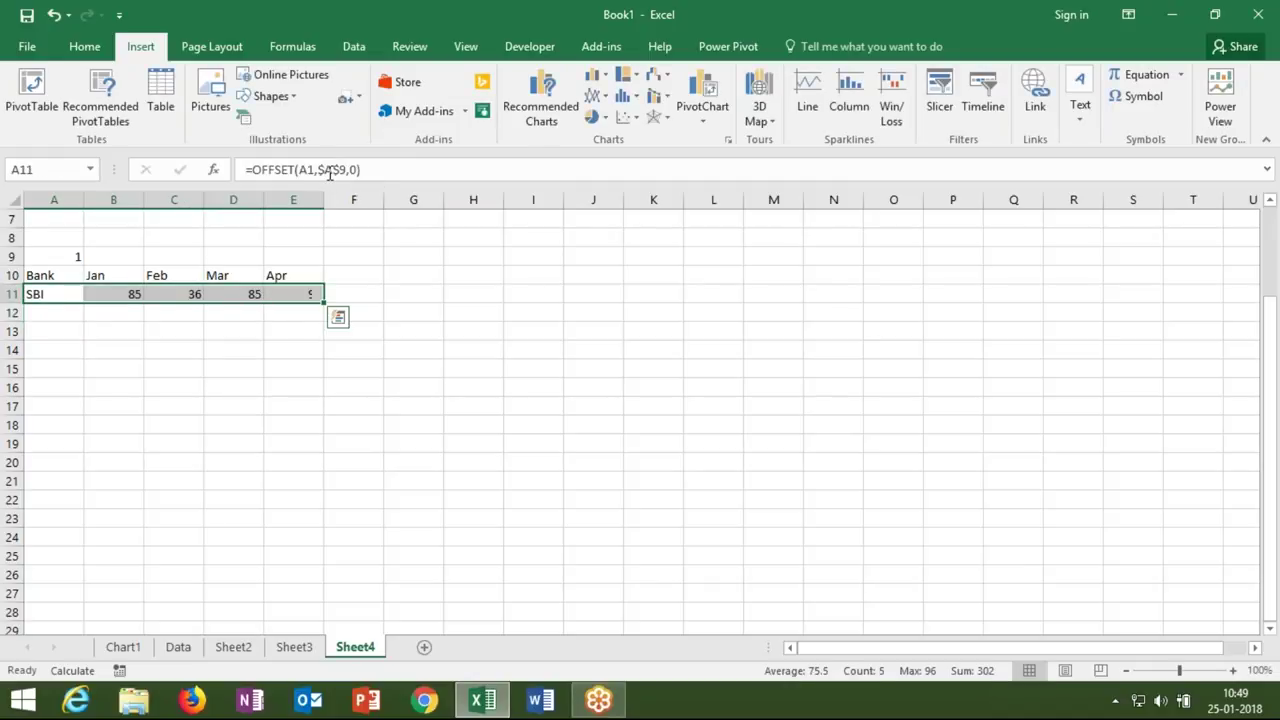
{"action": "key", "text": "Up"}
{"action": "key", "text": "shift+Right"}
{"action": "key", "text": "shift+Right"}
{"action": "key", "text": "shift+Right"}
{"action": "key", "text": "shift+Down"}
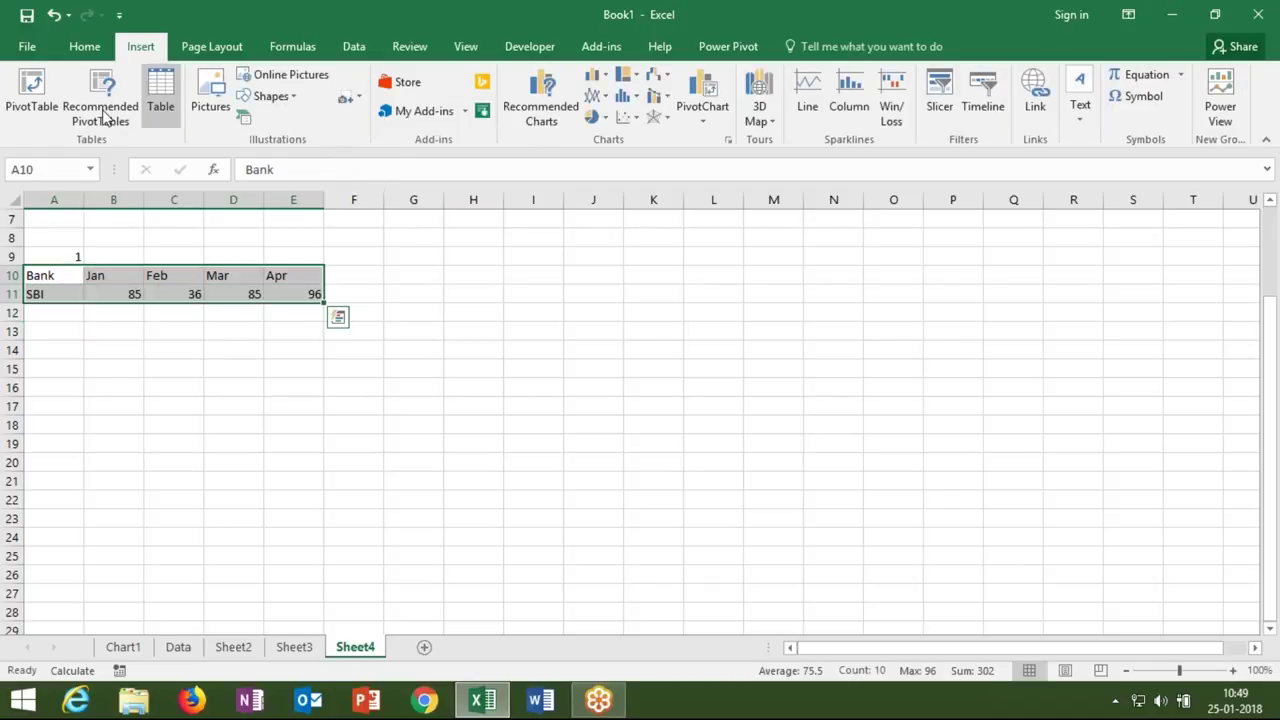
{"action": "left_click", "coordinate": [85, 46]}
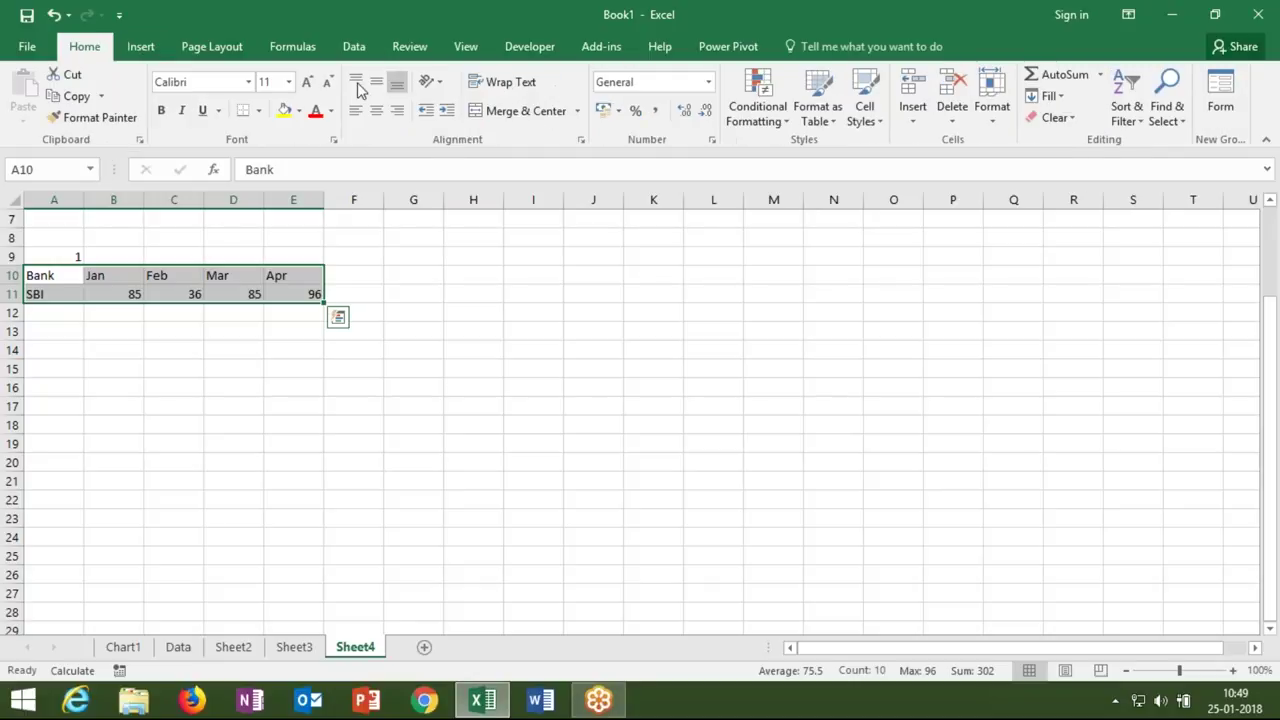
{"action": "left_click", "coordinate": [155, 52]}
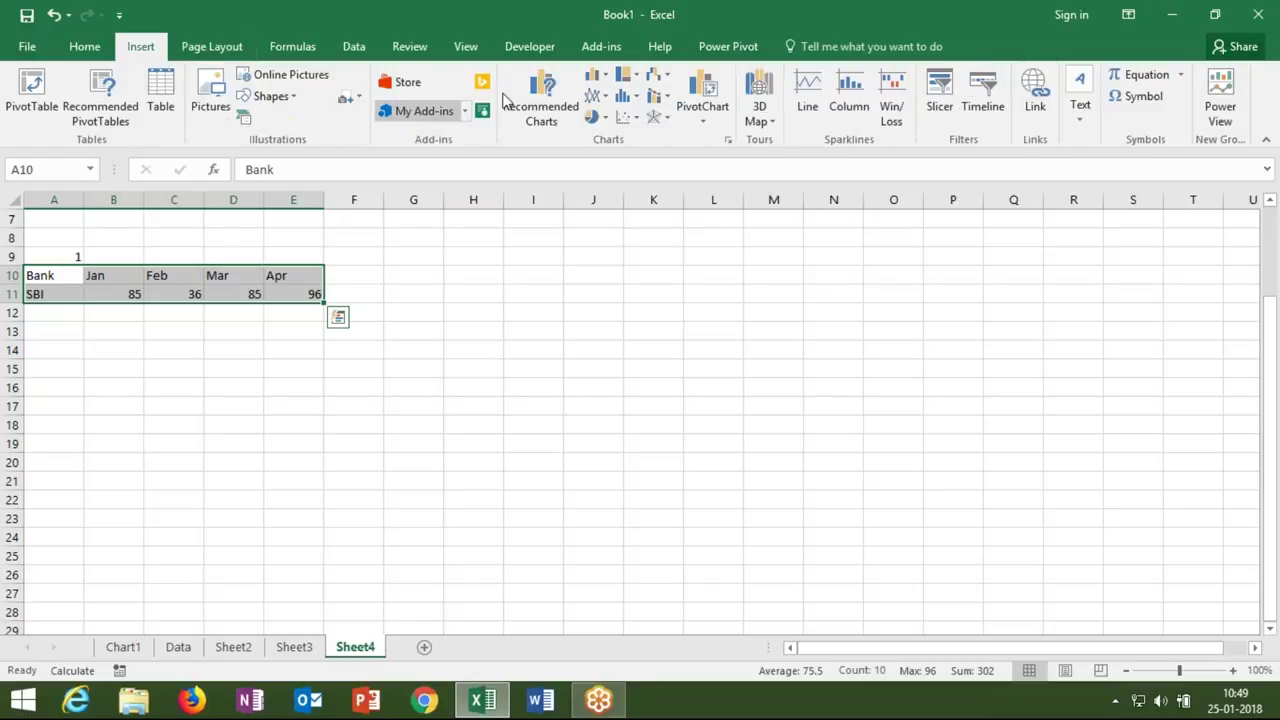
Insert a clustered column chart of the SBI row and remove it from Sheet4
{"action": "left_click", "coordinate": [604, 77]}
{"action": "left_click", "coordinate": [609, 130]}
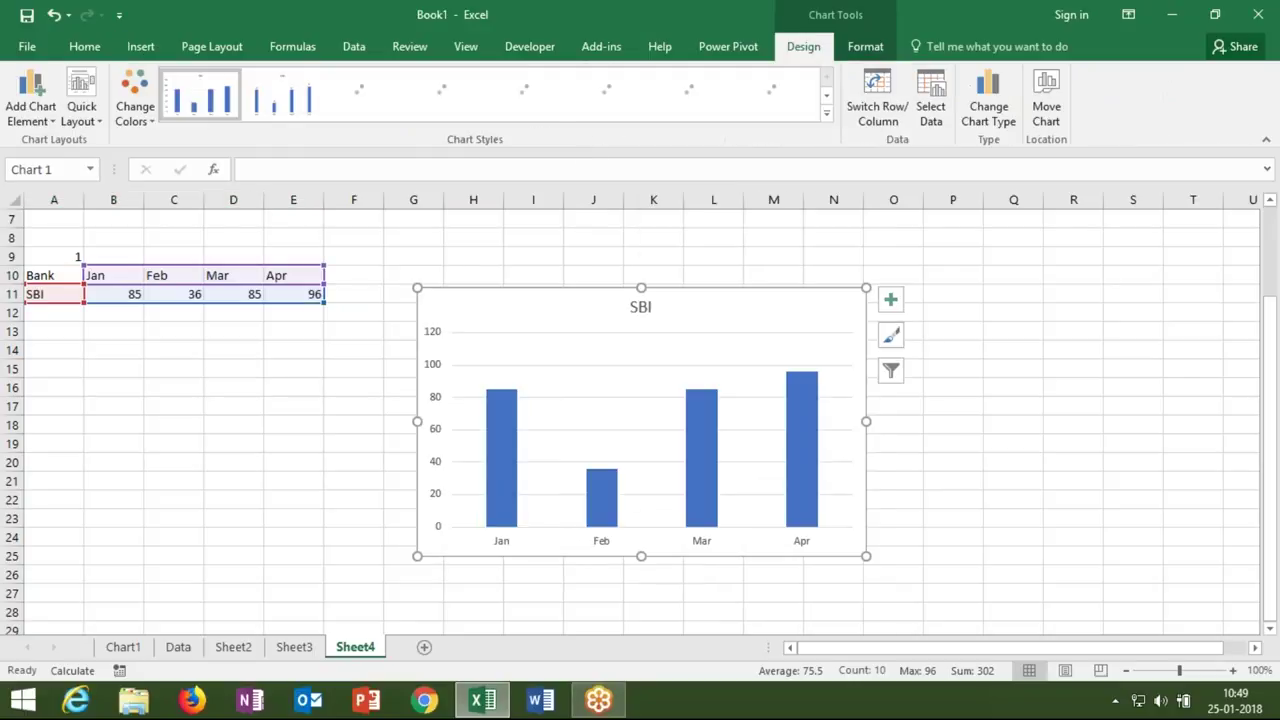
{"action": "key", "text": "Delete"}
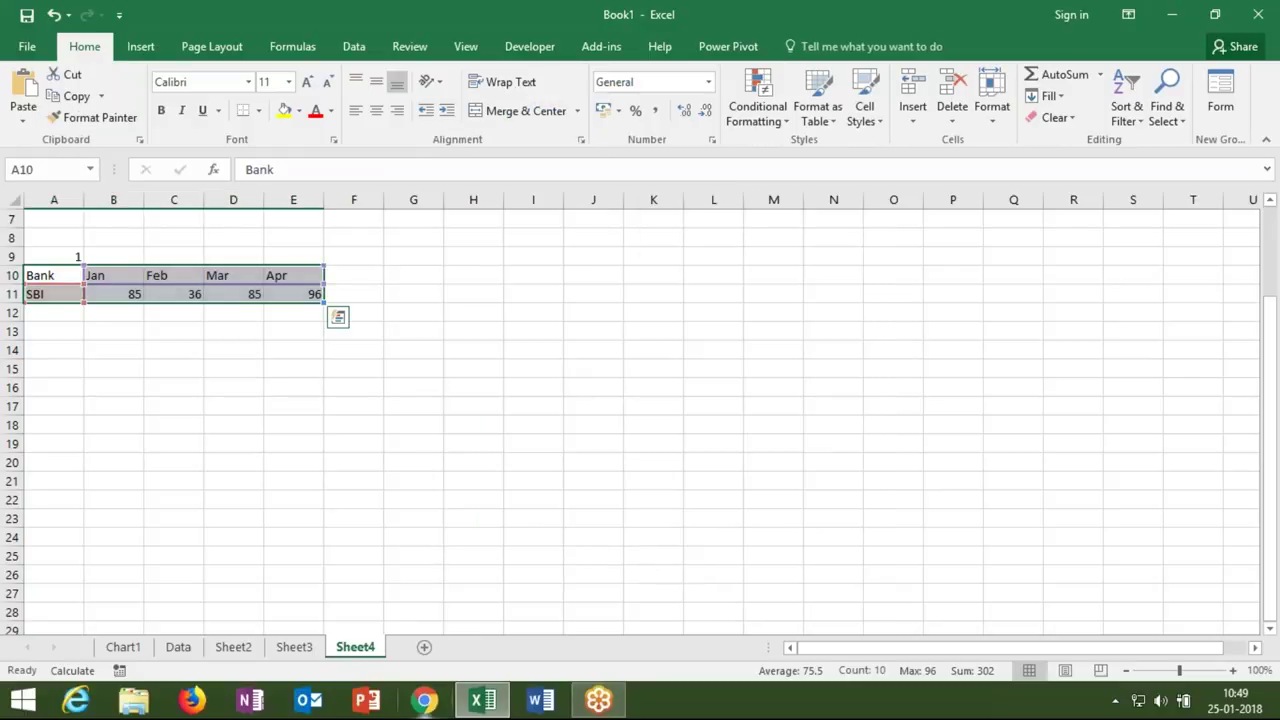
Paste the SBI chart onto a new Sheet5 at C1 and shift it down to row 2
{"action": "left_click", "coordinate": [425, 649]}
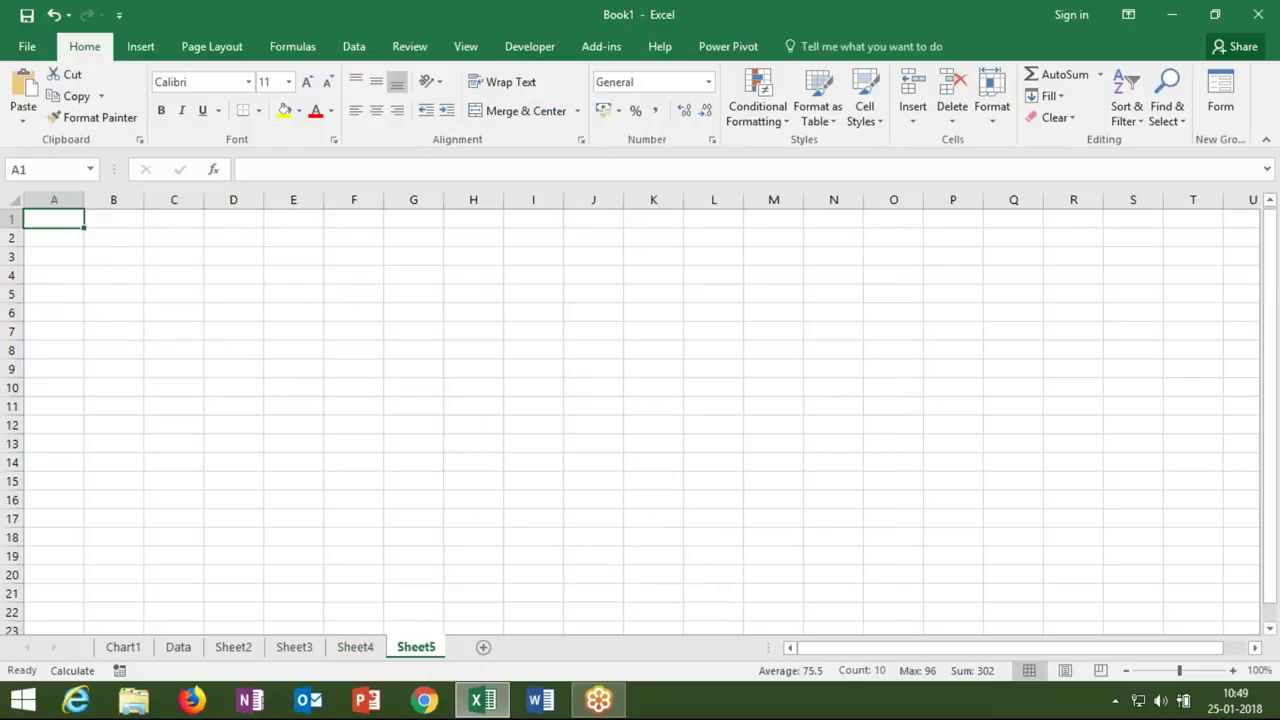
{"action": "left_click", "coordinate": [196, 218]}
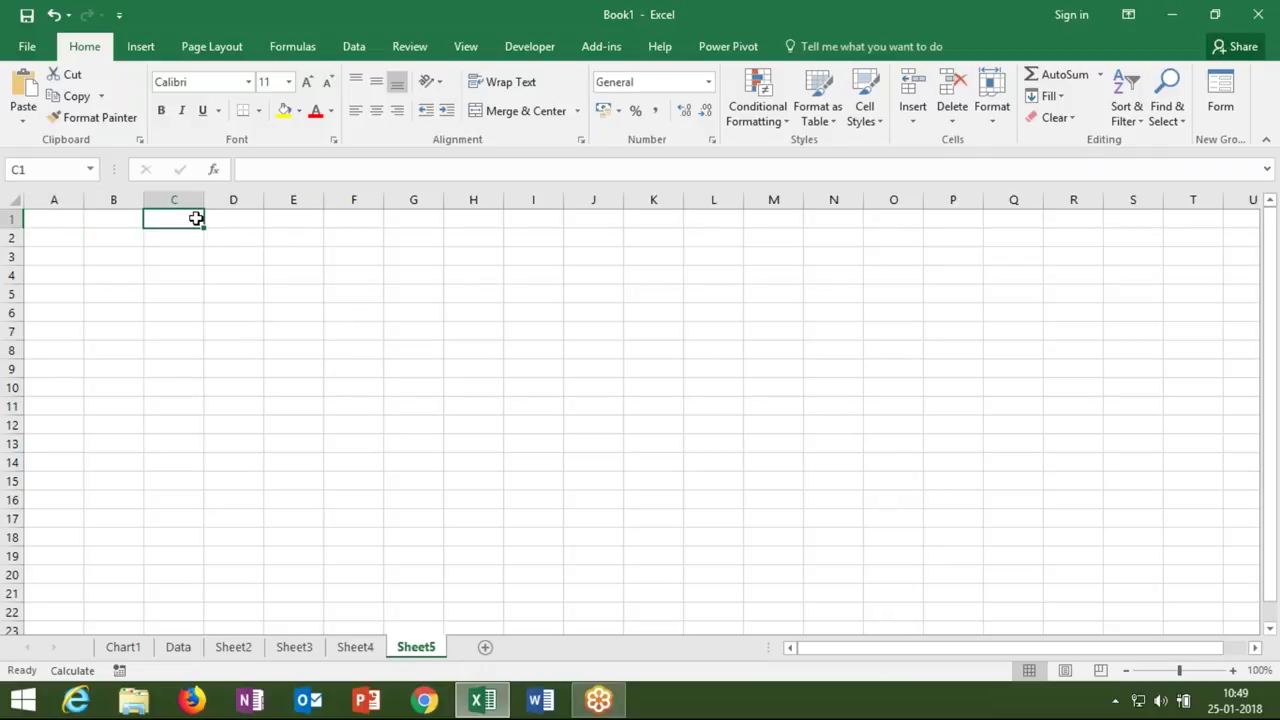
{"action": "key", "text": "ctrl+v"}
{"action": "left_click_drag", "start_coordinate": [205, 225], "coordinate": [209, 244]}
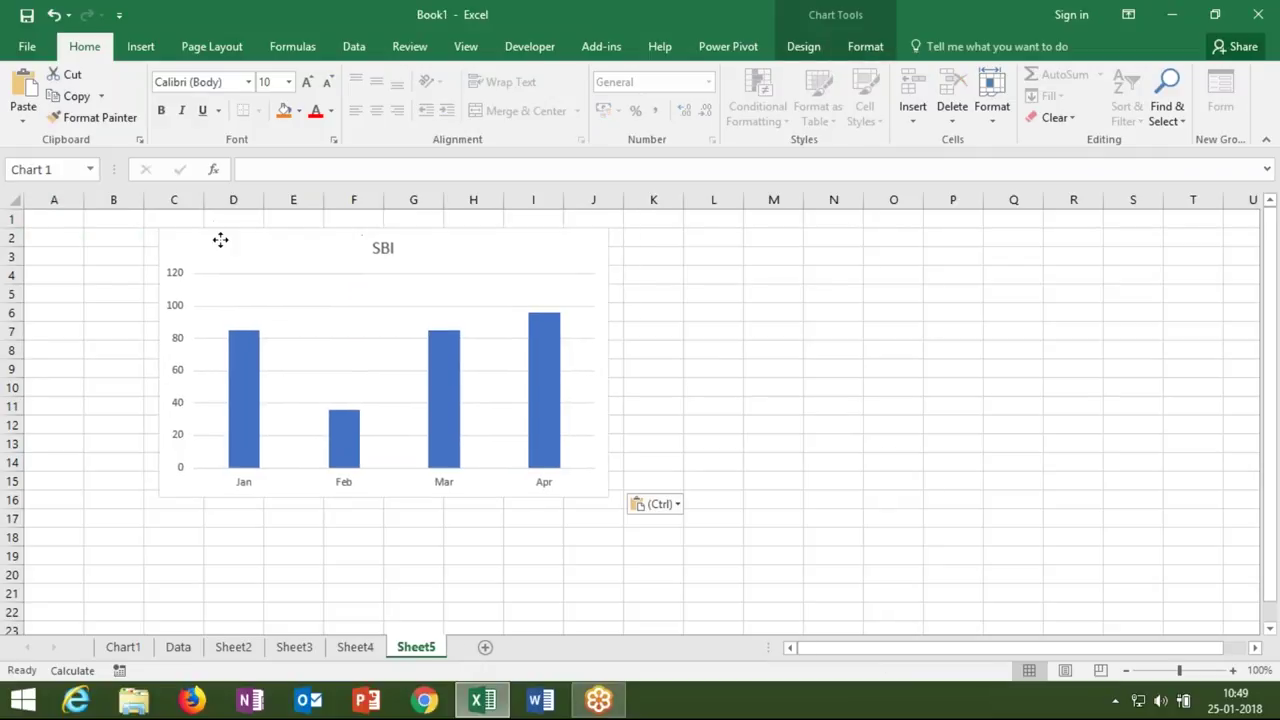
{"action": "left_click", "coordinate": [155, 50]}
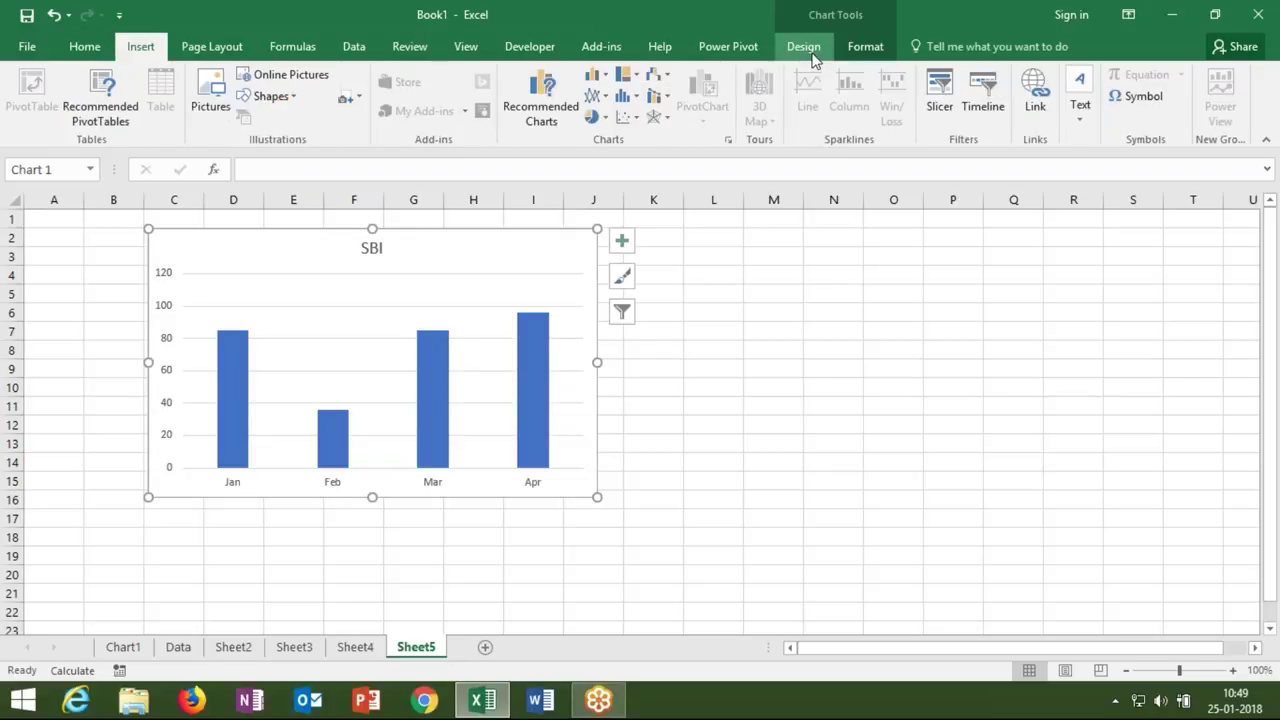
Draw a pentagon block arrow near A2 and fine-tune its position and width
{"action": "left_click", "coordinate": [295, 100]}
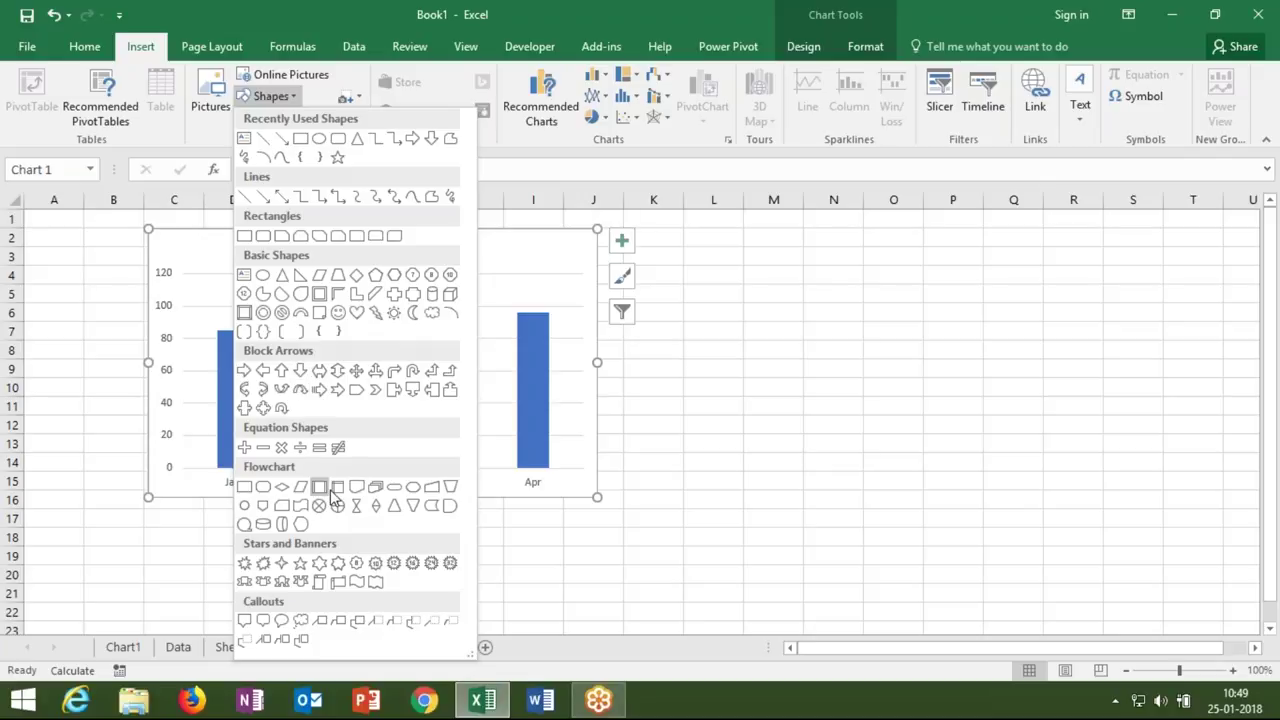
{"action": "left_click", "coordinate": [357, 389]}
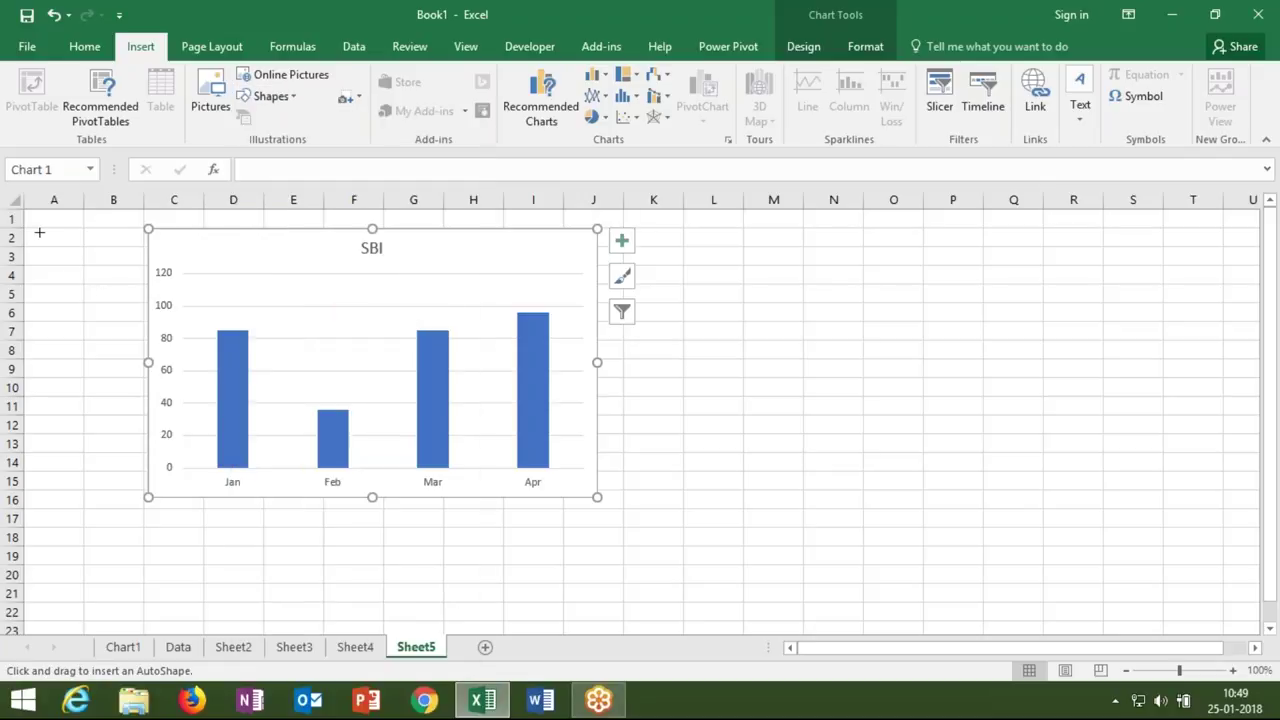
{"action": "left_click_drag", "start_coordinate": [33, 230], "coordinate": [144, 271]}
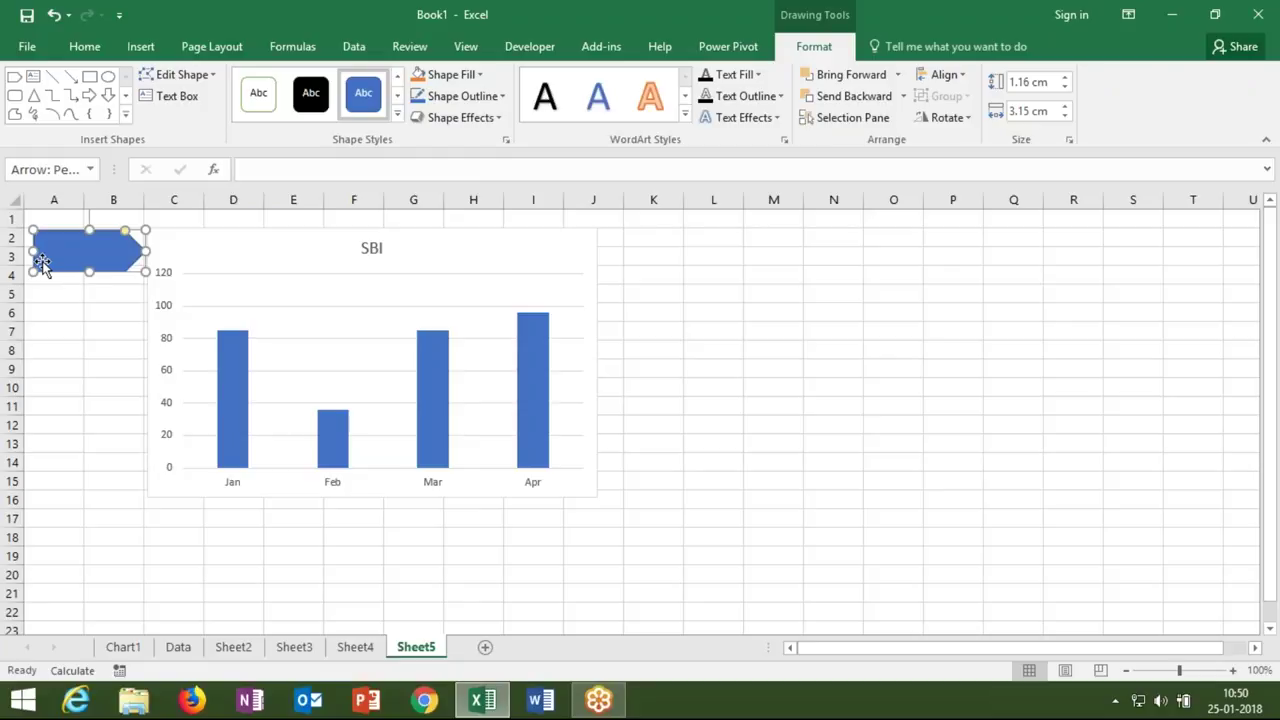
{"action": "left_click", "coordinate": [56, 314]}
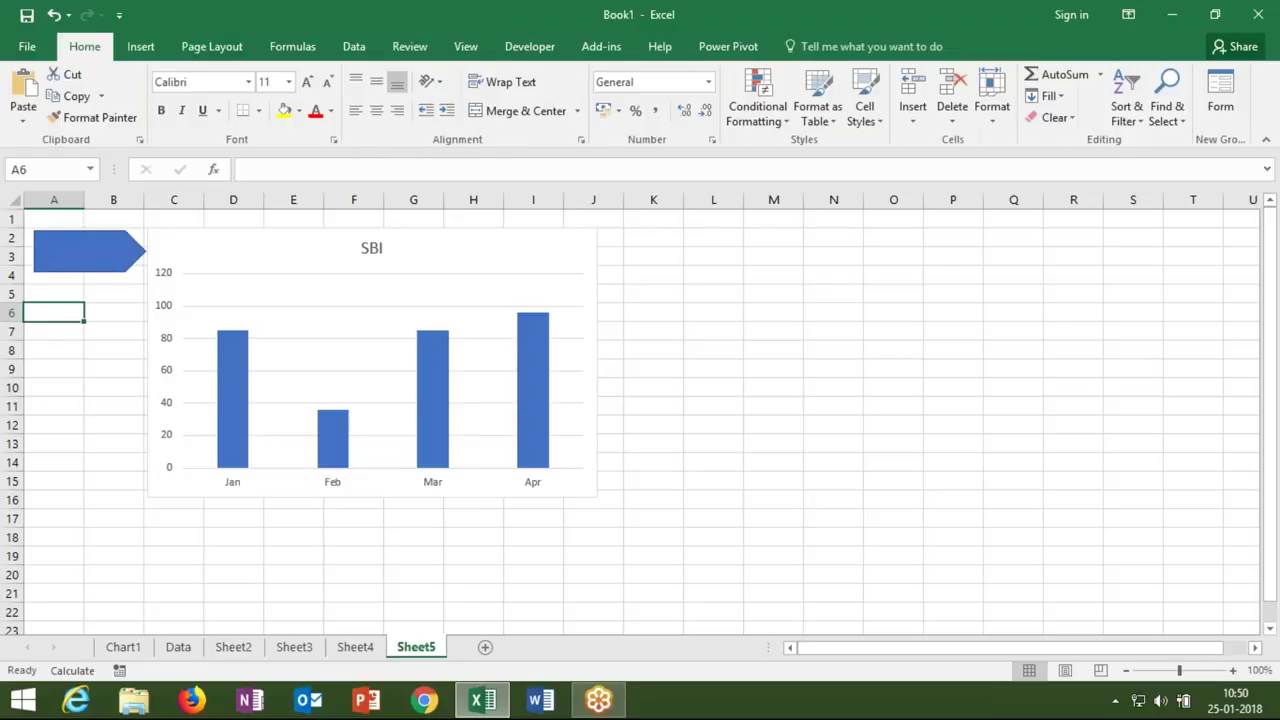
{"action": "left_click", "coordinate": [51, 251]}
{"action": "left_click_drag", "start_coordinate": [51, 251], "coordinate": [44, 251]}
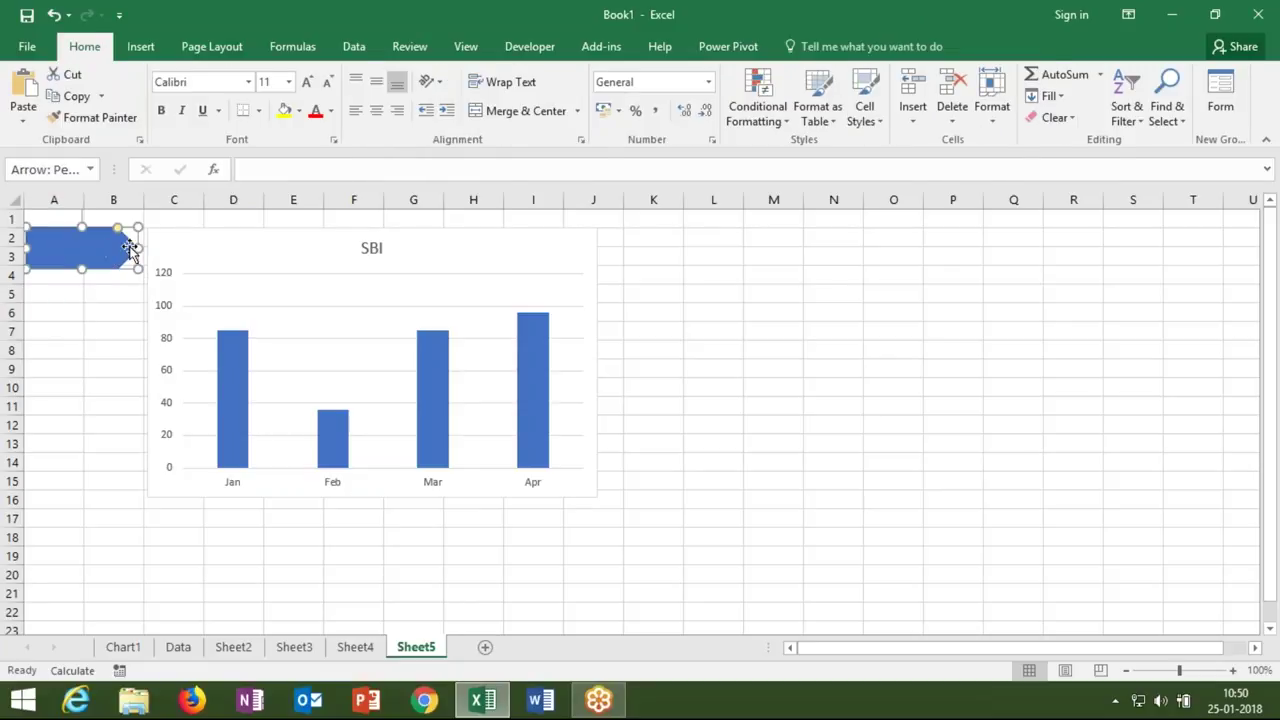
{"action": "left_click_drag", "start_coordinate": [138, 248], "coordinate": [142, 248]}
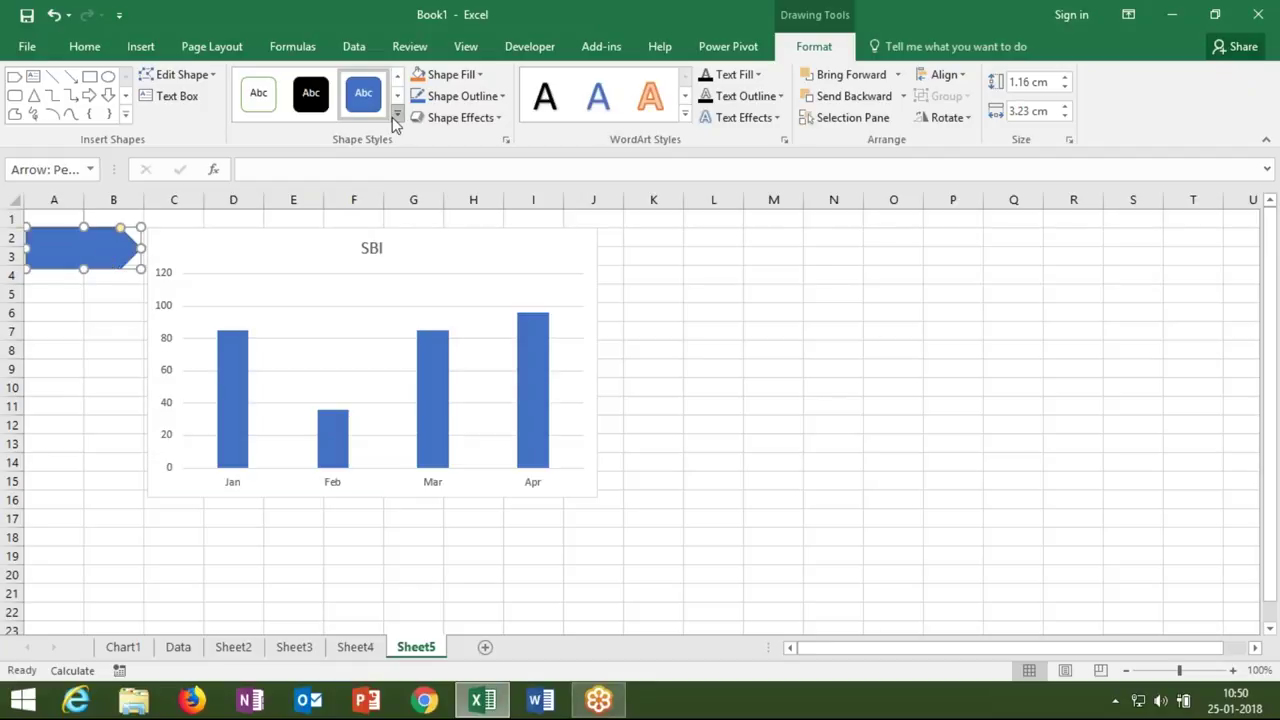
Make the arrow solid black and duplicate it downward to stack copies below
{"action": "left_click", "coordinate": [311, 110]}
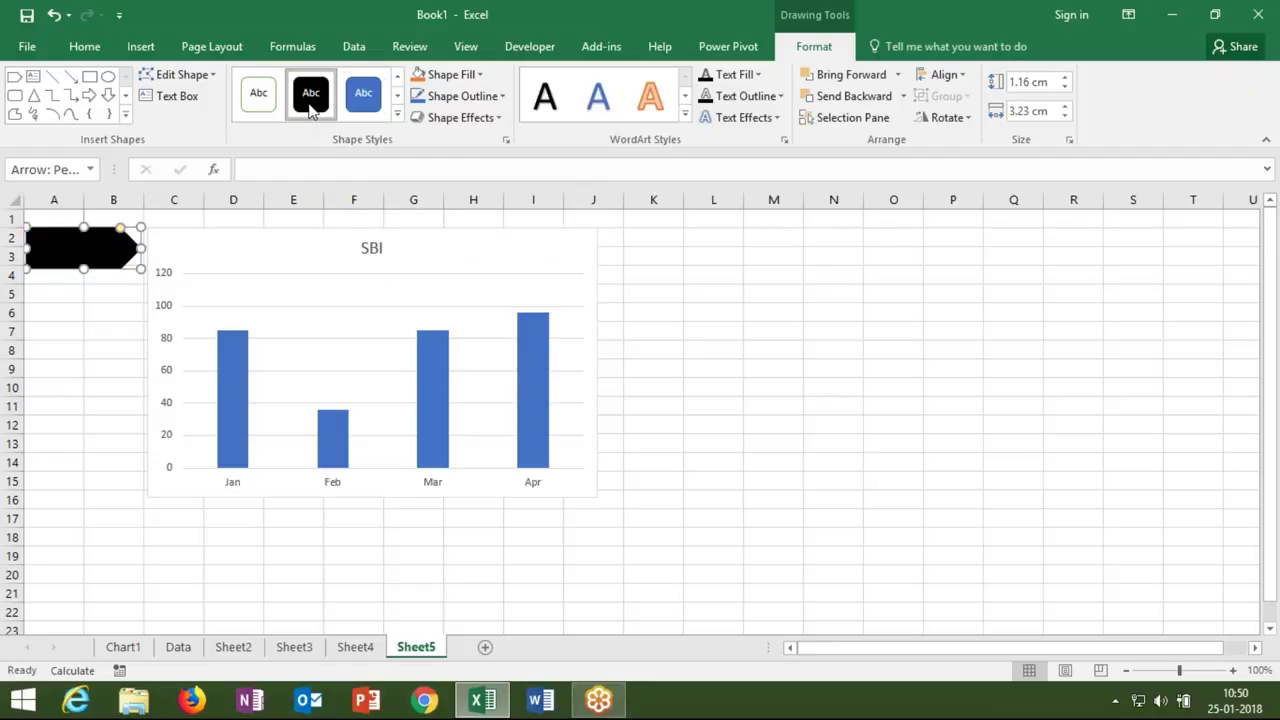
{"action": "left_click", "coordinate": [113, 312]}
{"action": "left_click", "coordinate": [95, 268]}
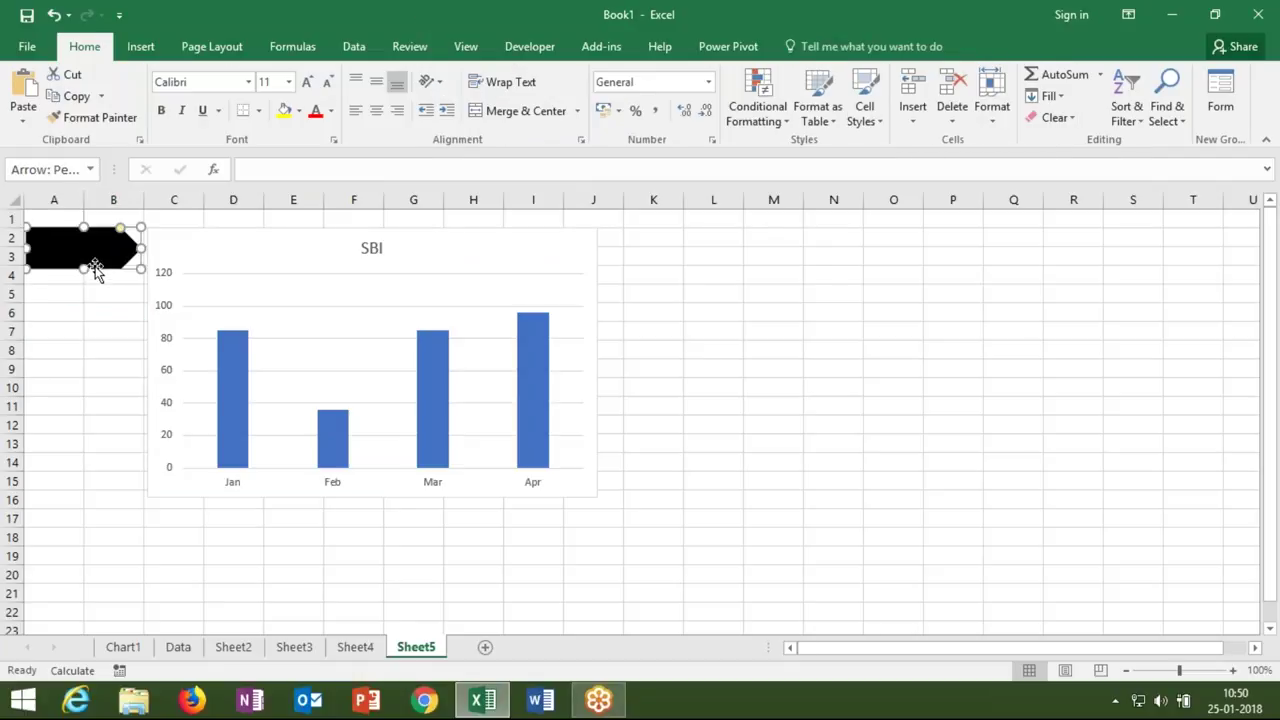
{"action": "left_click_drag", "start_coordinate": [95, 268], "coordinate": [103, 366]}
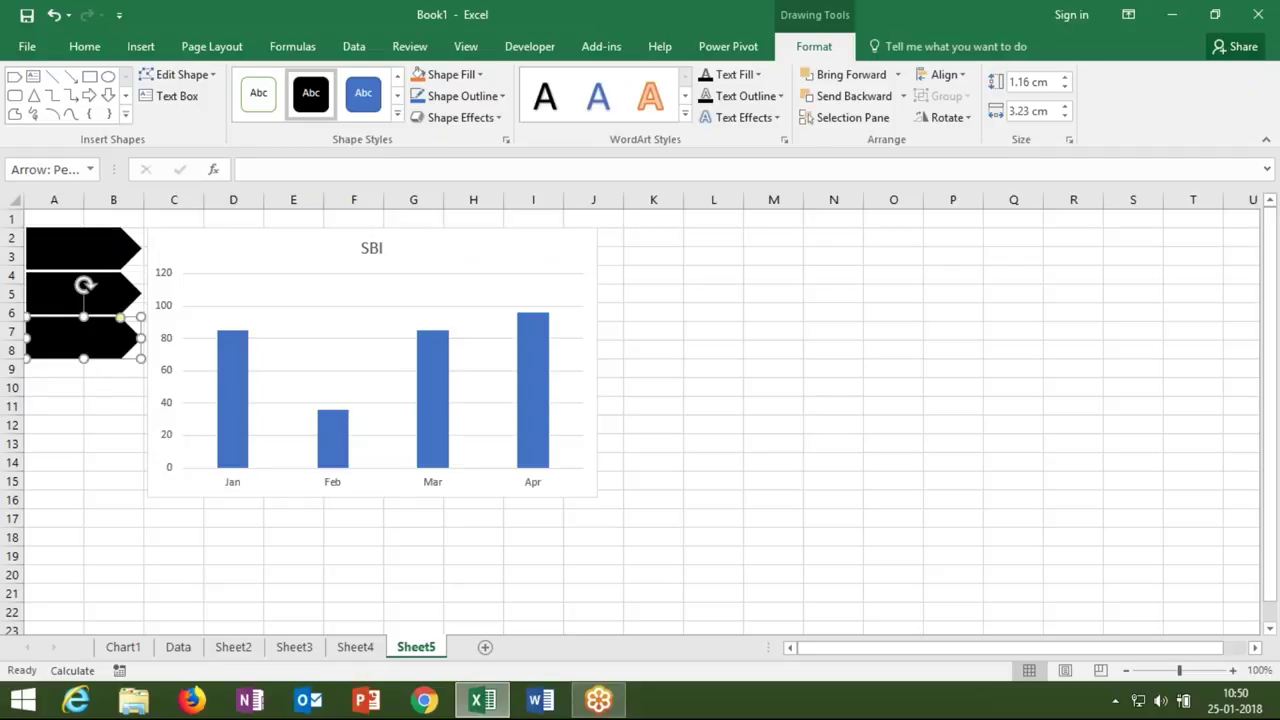
{"action": "left_click", "coordinate": [92, 422]}
{"action": "left_click", "coordinate": [63, 265]}
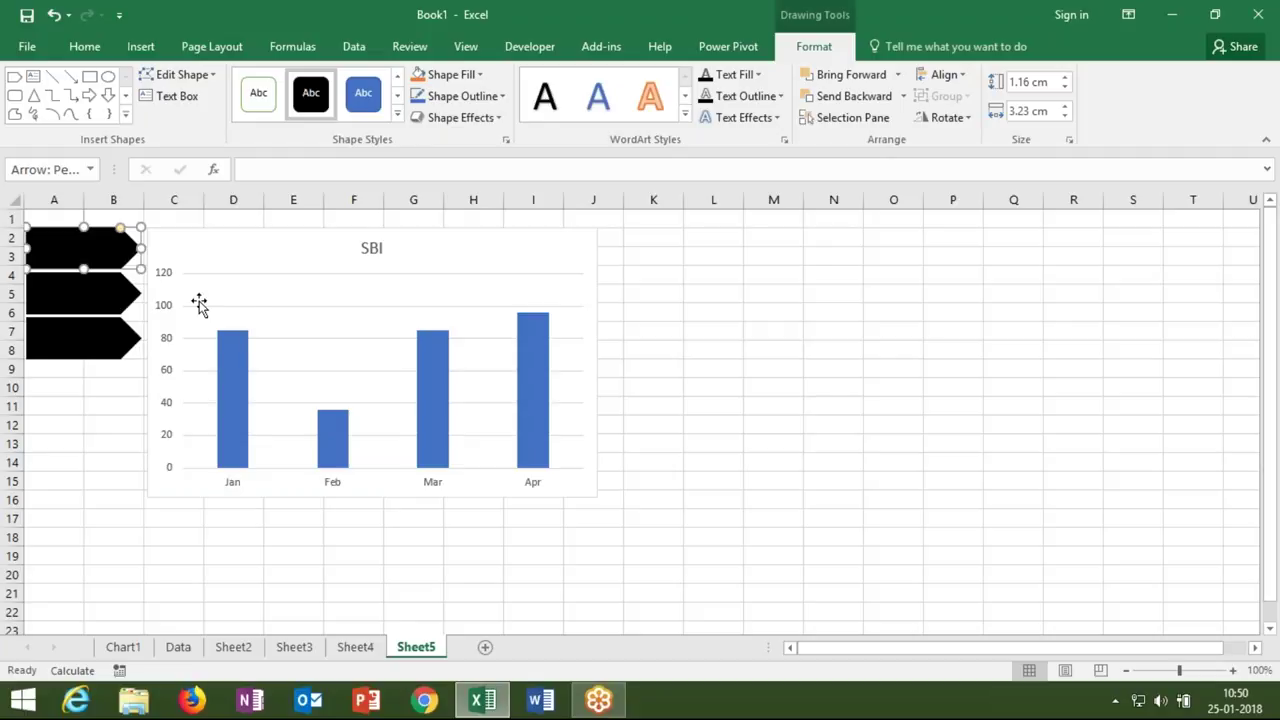
Make the first arrow's text white, label it SBI, and enlarge the label
{"action": "left_click", "coordinate": [82, 52]}
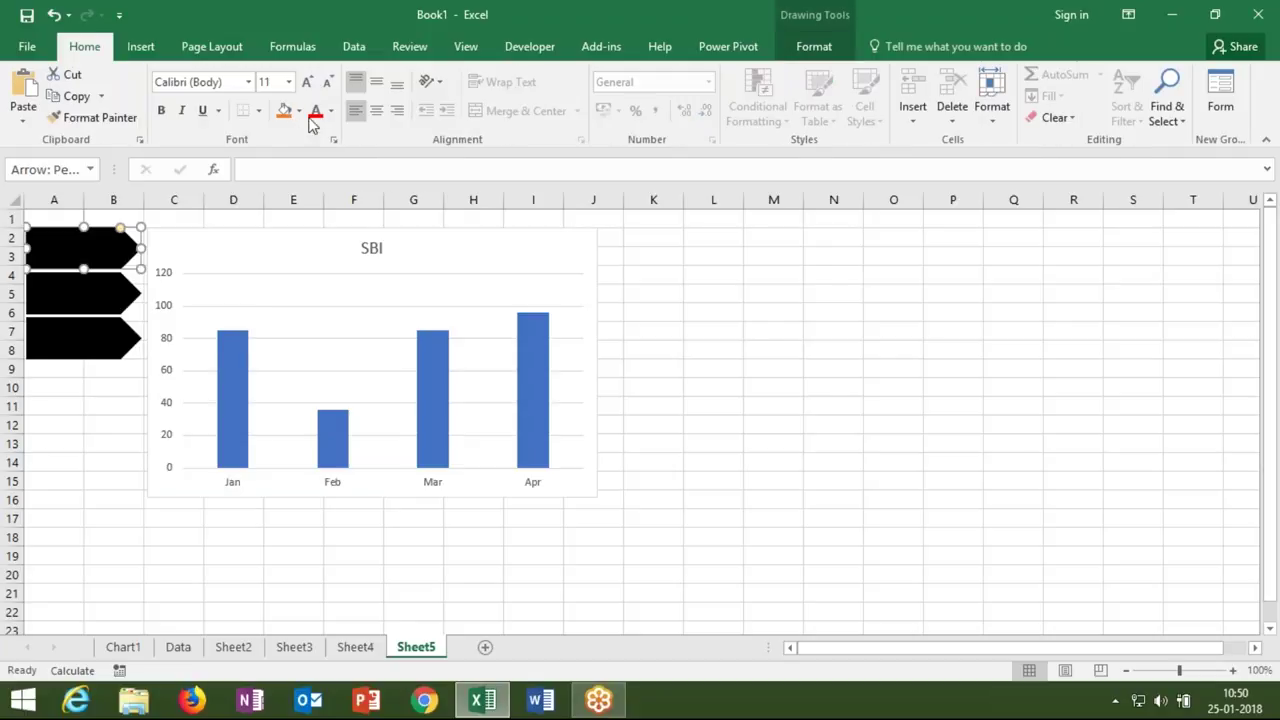
{"action": "left_click", "coordinate": [331, 111]}
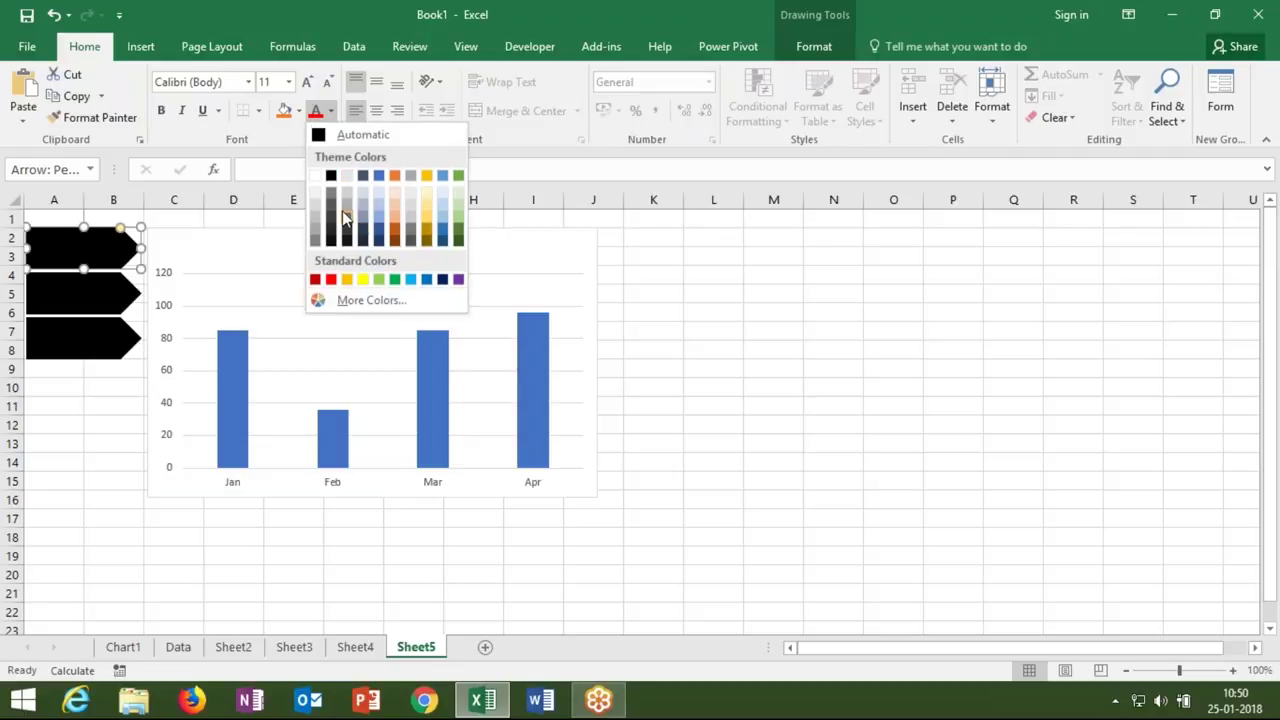
{"action": "left_click", "coordinate": [314, 178]}
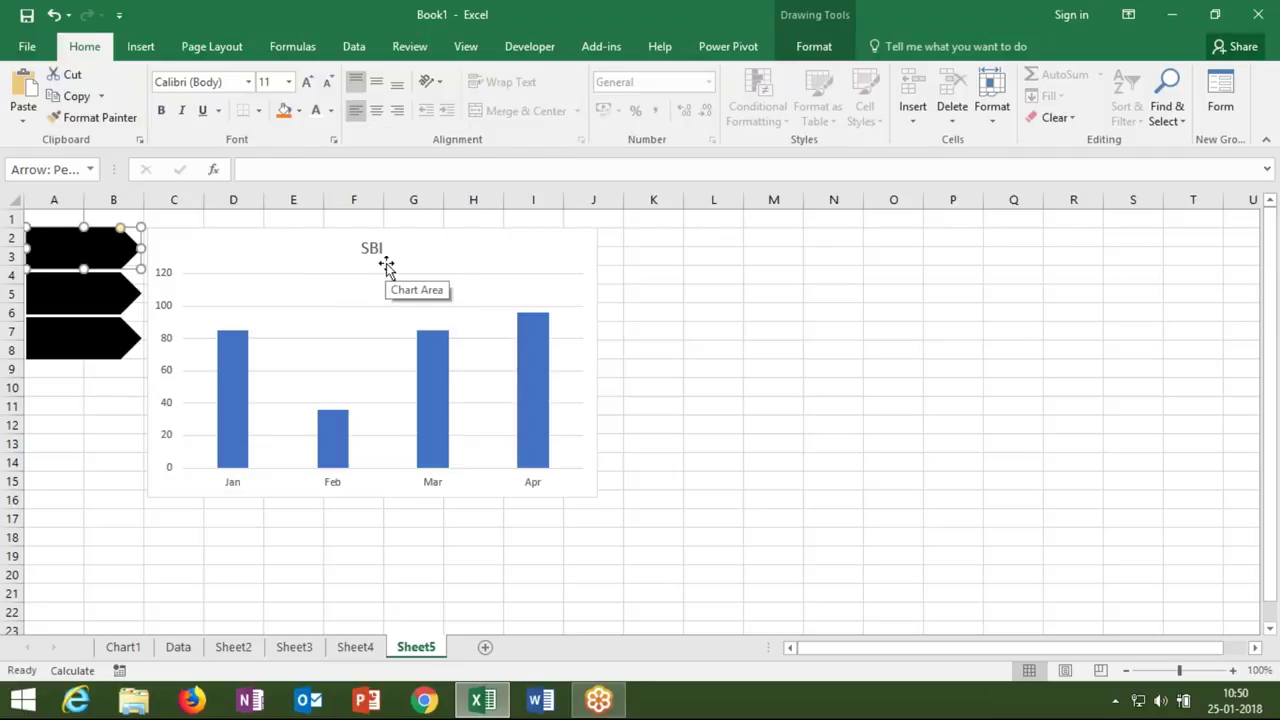
{"action": "type", "text": "SBI"}
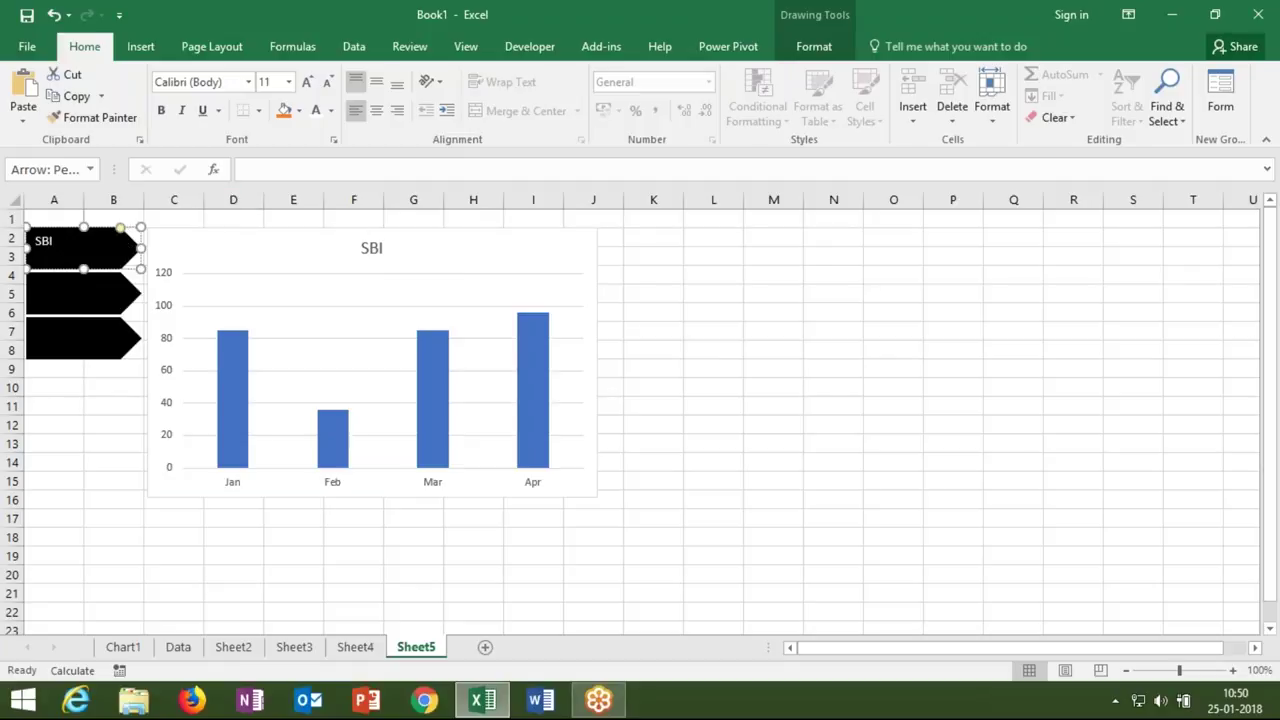
{"action": "left_click", "coordinate": [307, 83]}
{"action": "left_click", "coordinate": [307, 83]}
{"action": "left_click", "coordinate": [307, 83]}
{"action": "left_click", "coordinate": [307, 83]}
{"action": "left_click", "coordinate": [307, 83]}
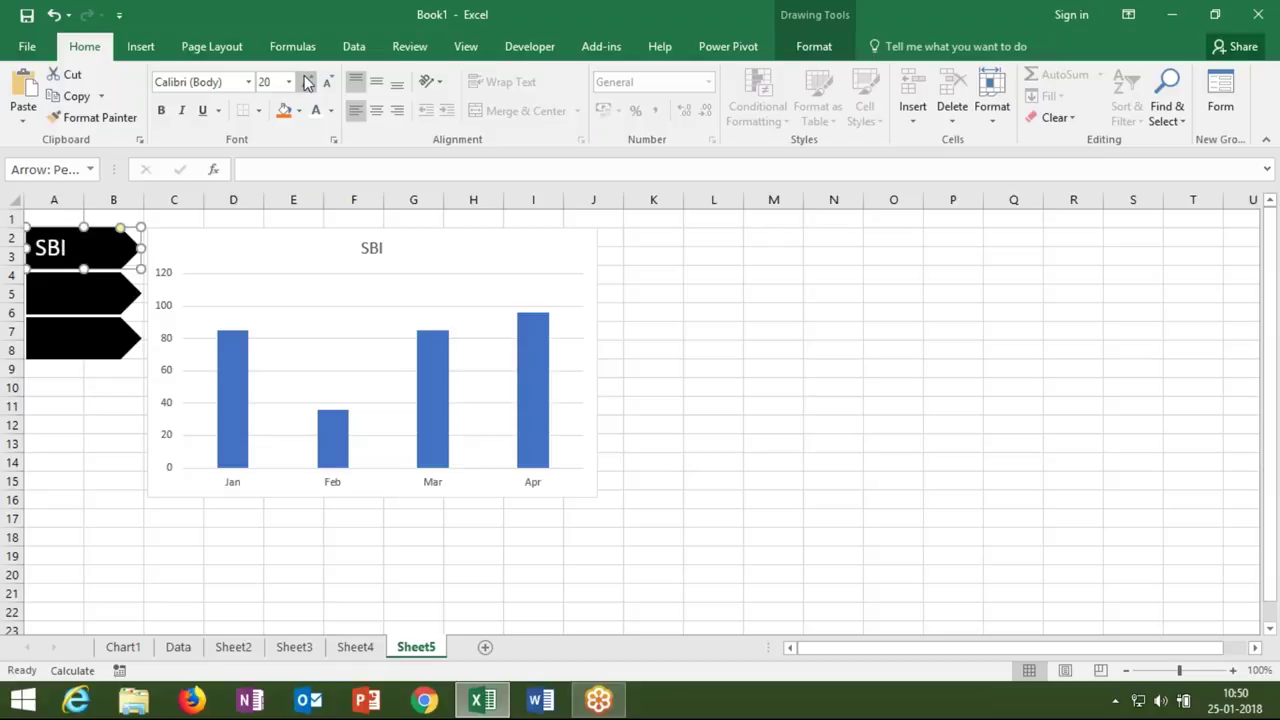
{"action": "left_click", "coordinate": [307, 83]}
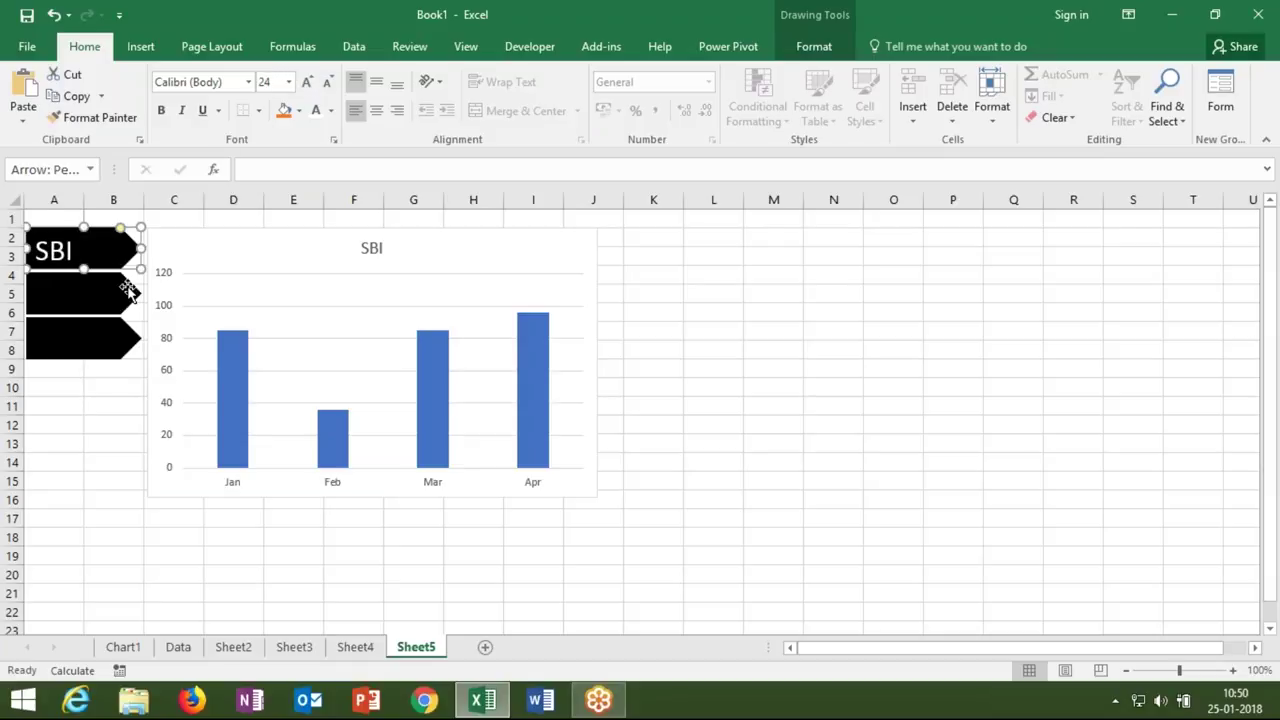
Label the second arrow HDFC with enlarged text and type the third arrow's label
{"action": "left_click", "coordinate": [128, 290]}
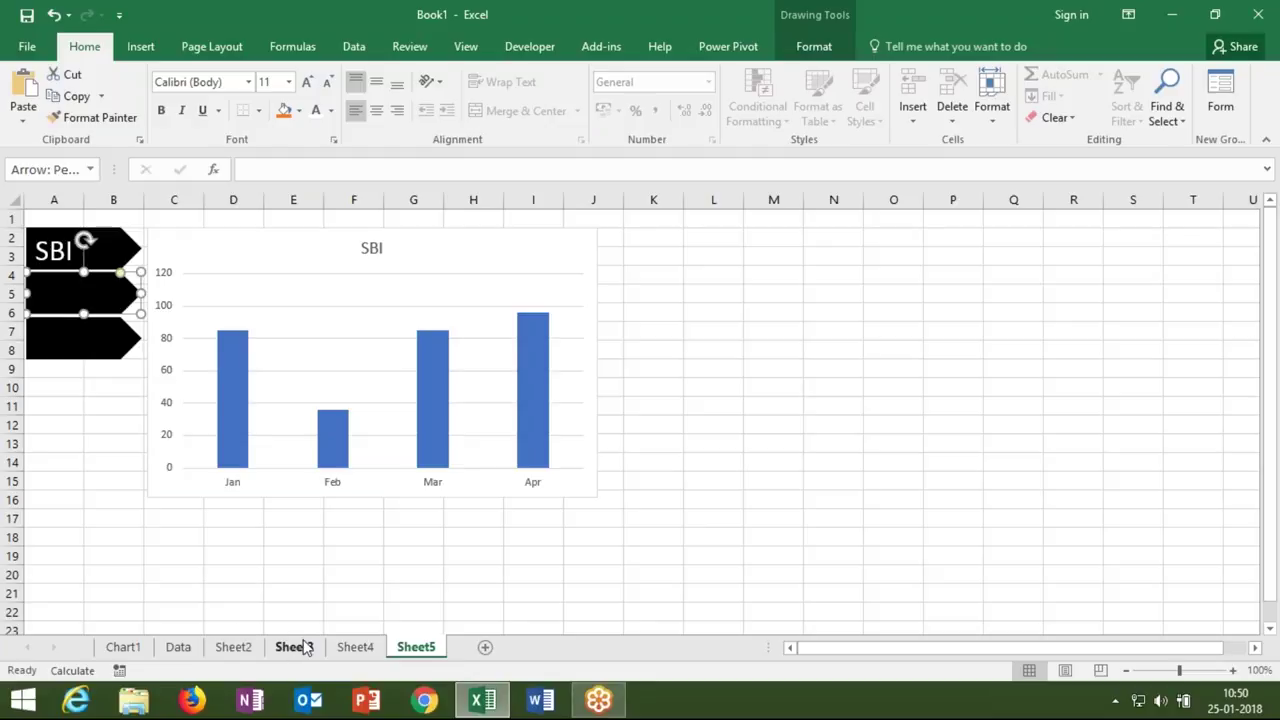
{"action": "type", "text": "HDFC"}
{"action": "left_click", "coordinate": [307, 81]}
{"action": "left_click", "coordinate": [307, 81]}
{"action": "left_click", "coordinate": [307, 81]}
{"action": "left_click", "coordinate": [307, 81]}
{"action": "left_click", "coordinate": [307, 81]}
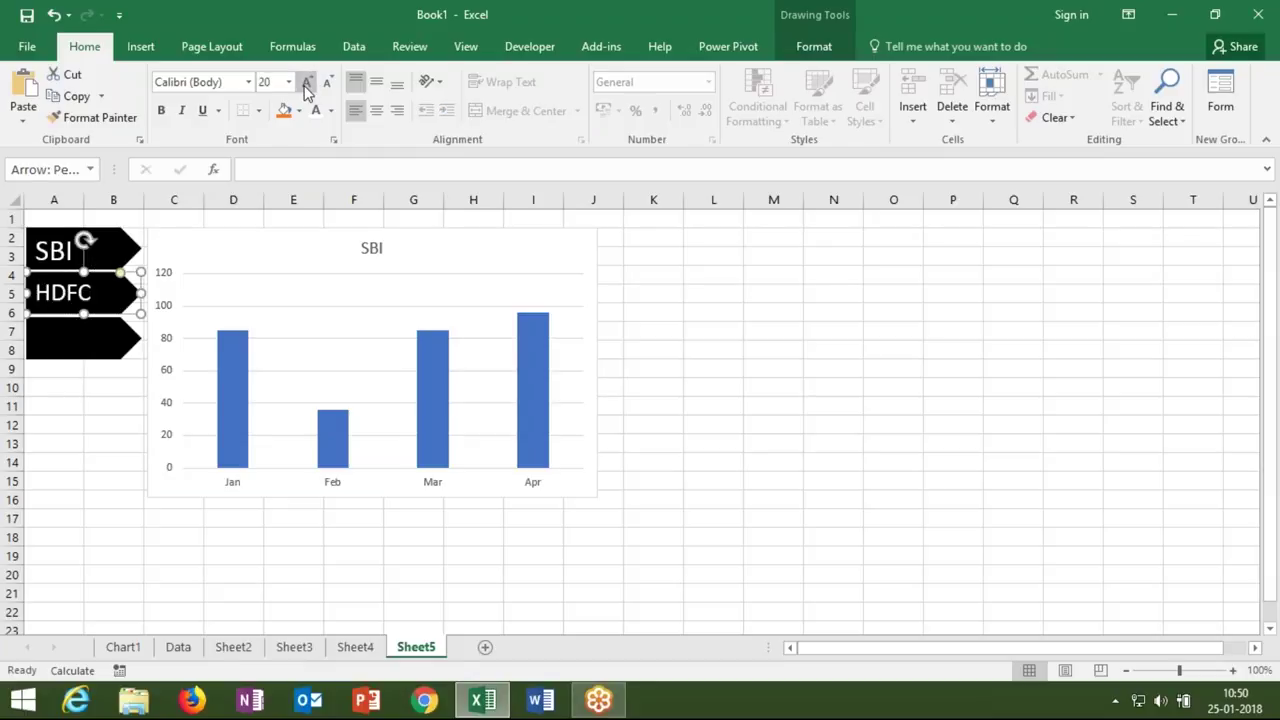
{"action": "left_click", "coordinate": [116, 350]}
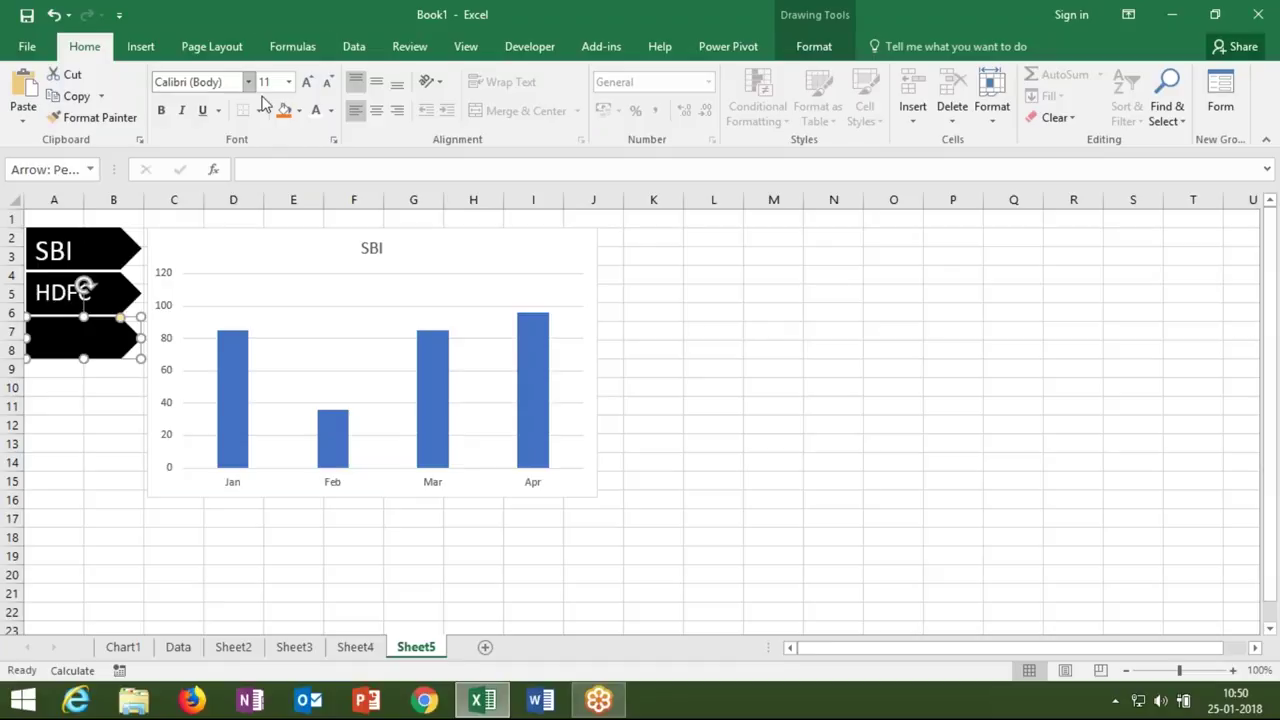
{"action": "type", "text": "IDE"}
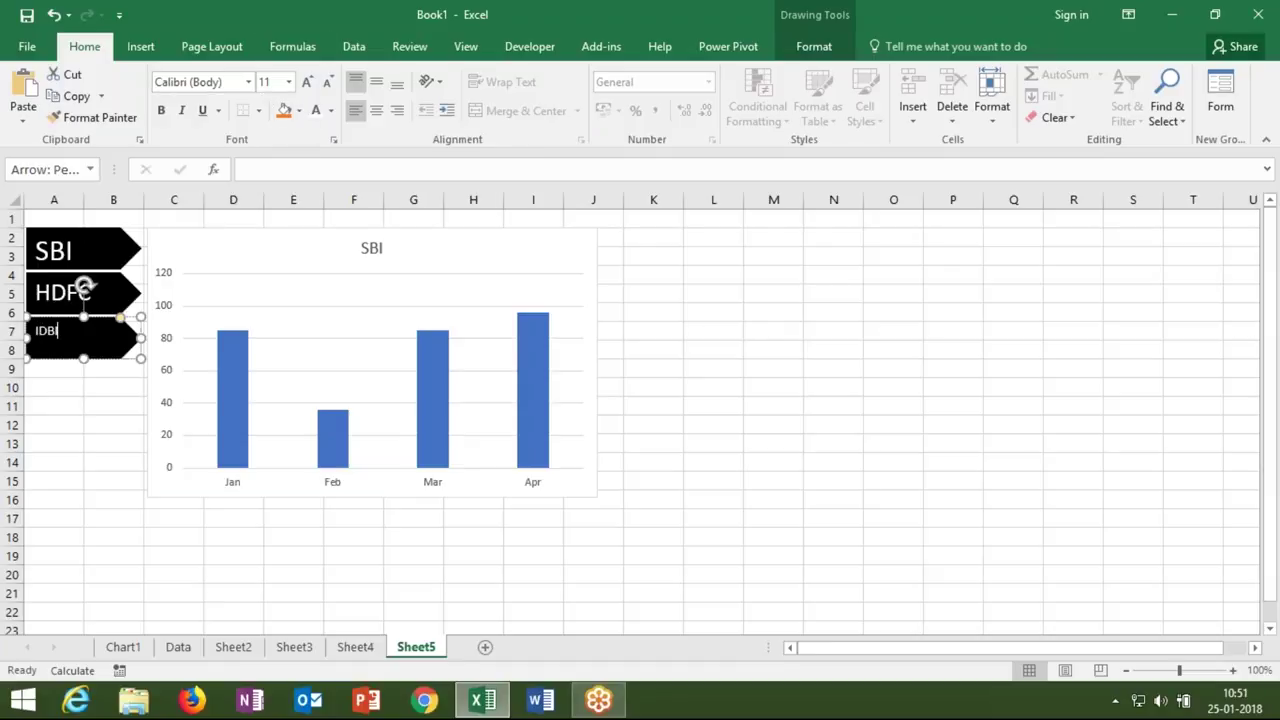
Resize the HDFC label text to size 24
{"action": "left_click", "coordinate": [112, 310]}
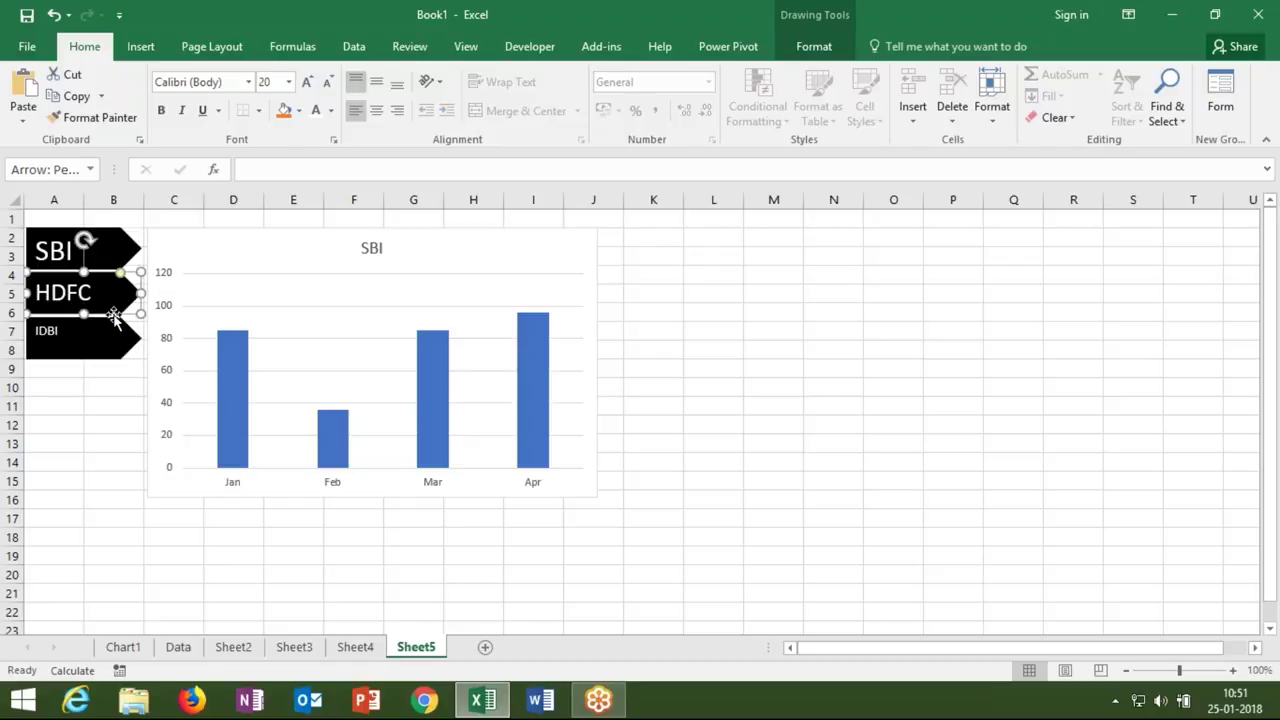
{"action": "left_click", "coordinate": [307, 81]}
{"action": "left_click", "coordinate": [307, 81]}
{"action": "left_click", "coordinate": [307, 81]}
{"action": "key", "text": "ctrl+shift+comma"}
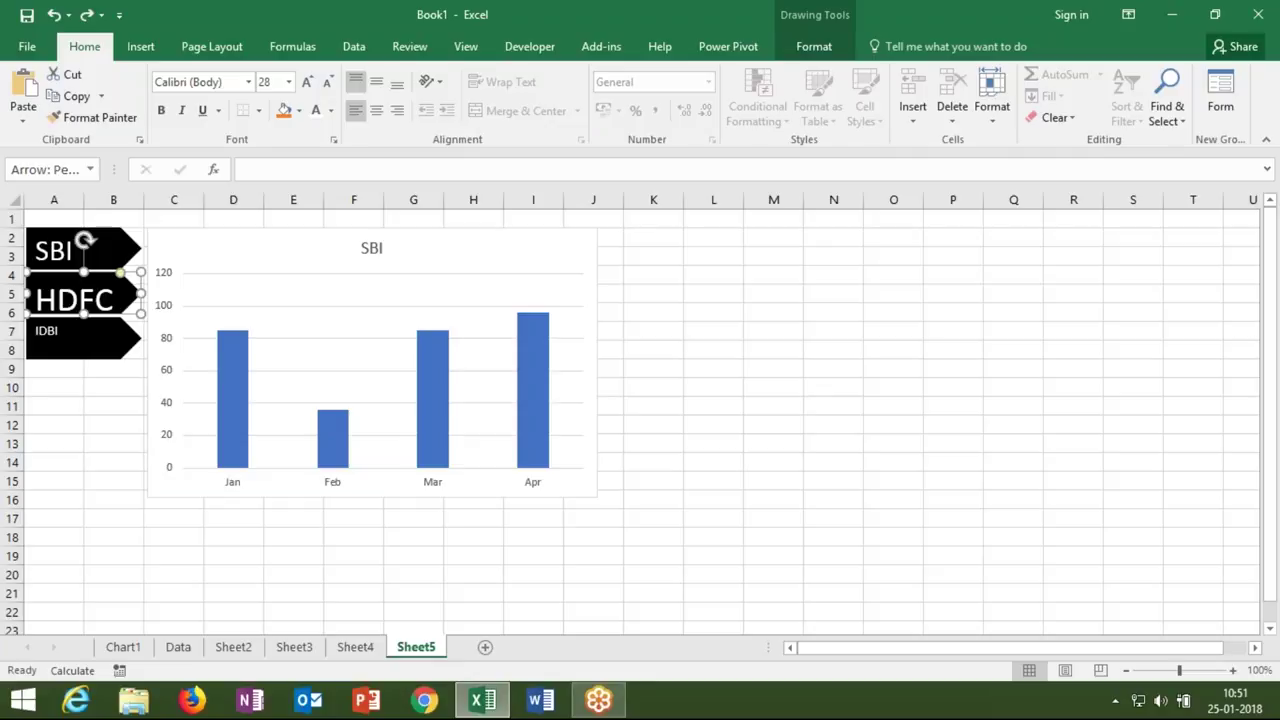
{"action": "key", "text": "ctrl+shift+comma"}
Set the IDBI label text to size 20 and deselect the arrow
{"action": "left_click", "coordinate": [120, 360]}
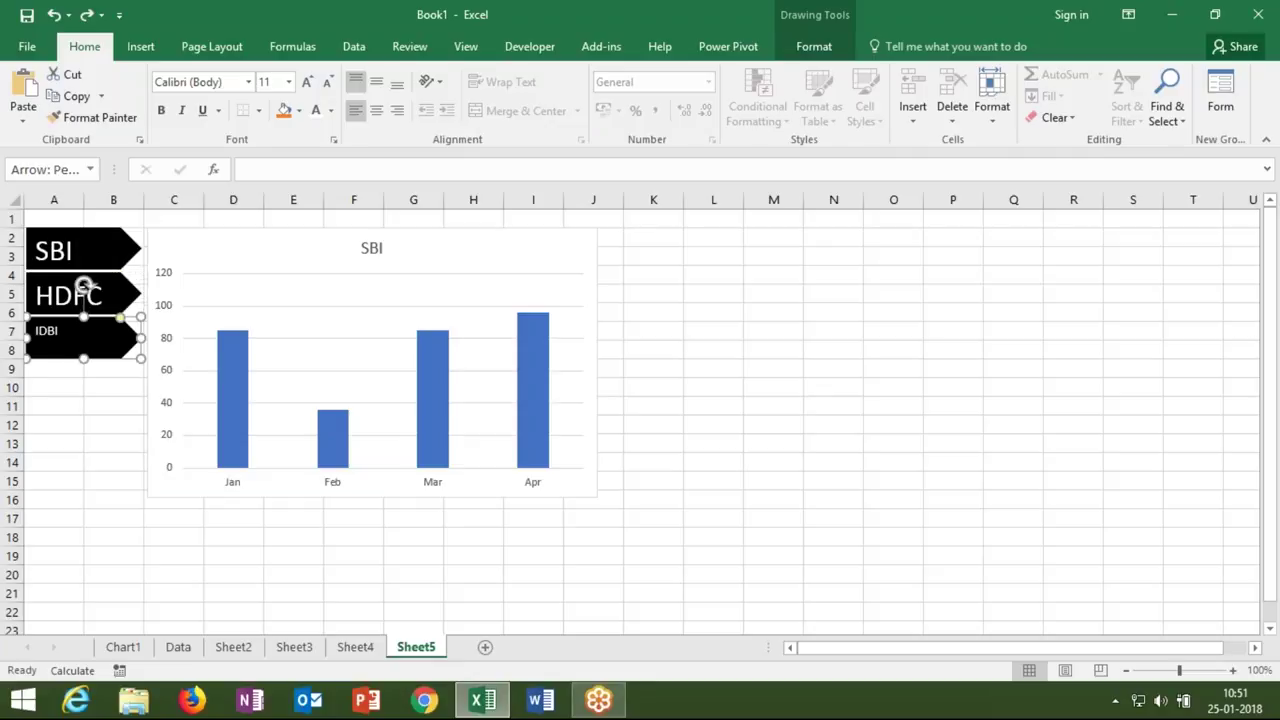
{"action": "left_click", "coordinate": [308, 84]}
{"action": "left_click", "coordinate": [308, 84]}
{"action": "left_click", "coordinate": [308, 84]}
{"action": "left_click", "coordinate": [308, 84]}
{"action": "left_click", "coordinate": [308, 84]}
{"action": "left_click", "coordinate": [308, 84]}
{"action": "left_click", "coordinate": [308, 84]}
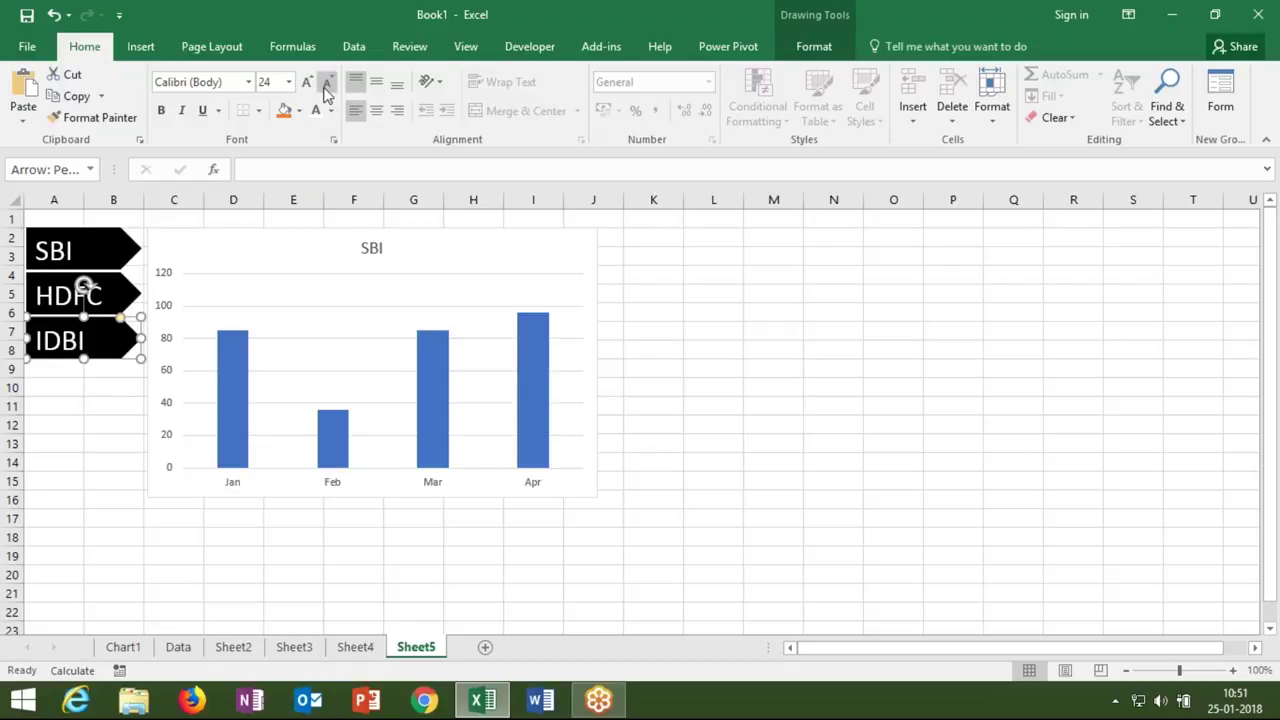
{"action": "left_click", "coordinate": [328, 88]}
{"action": "left_click", "coordinate": [328, 88]}
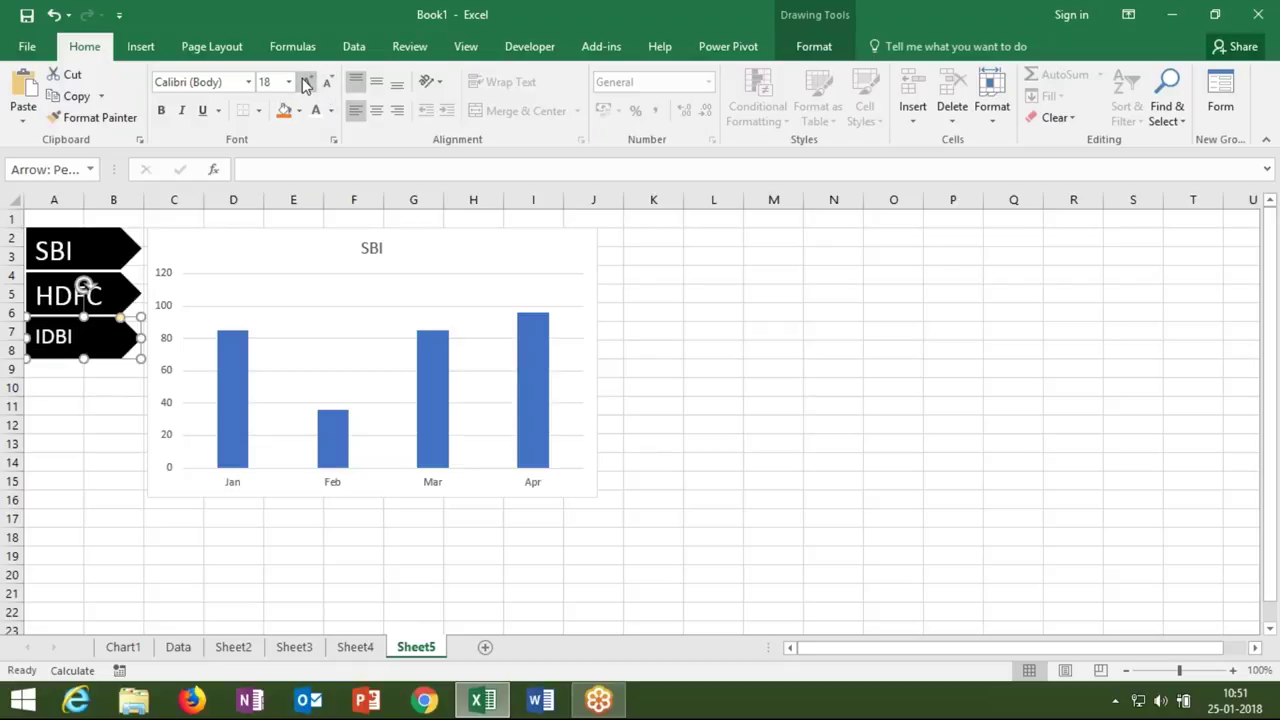
{"action": "left_click", "coordinate": [72, 407]}
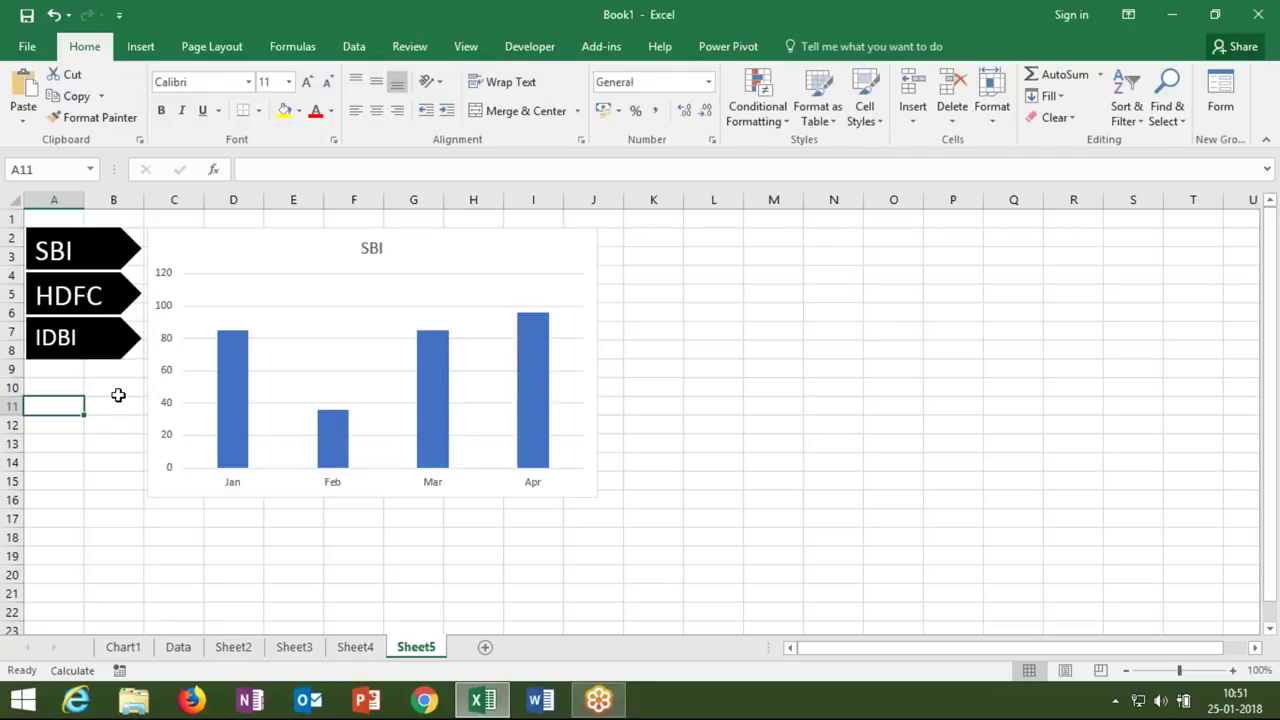
Drag the SBI chart's right edge out to the column K boundary
{"action": "left_click_drag", "start_coordinate": [157, 249], "coordinate": [156, 245]}
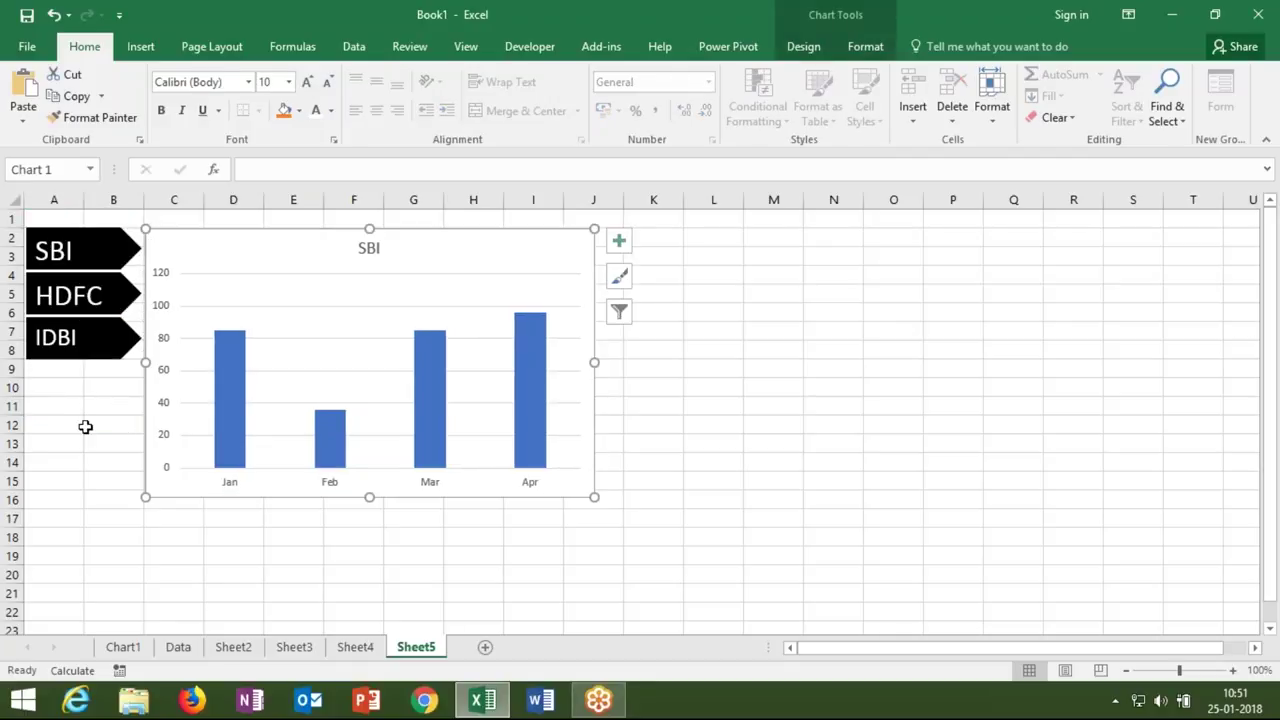
{"action": "left_click", "coordinate": [594, 514]}
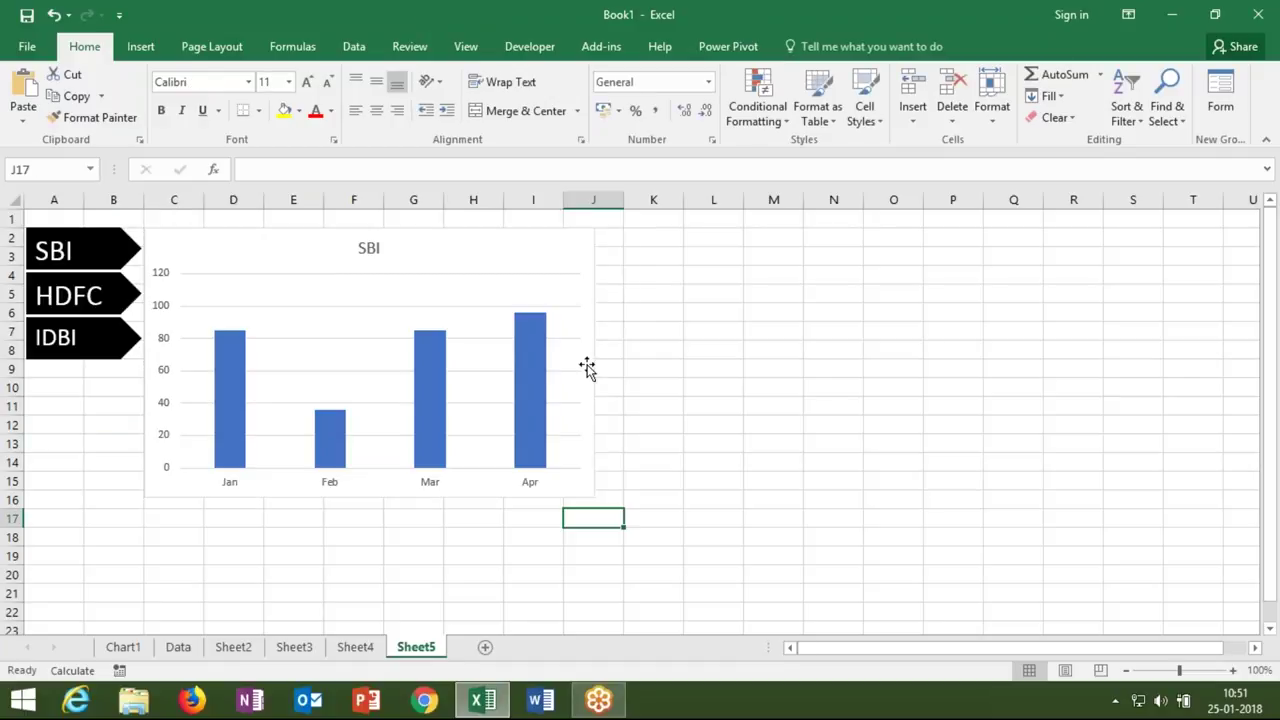
{"action": "left_click", "coordinate": [586, 363]}
{"action": "left_click_drag", "start_coordinate": [594, 362], "coordinate": [616, 349]}
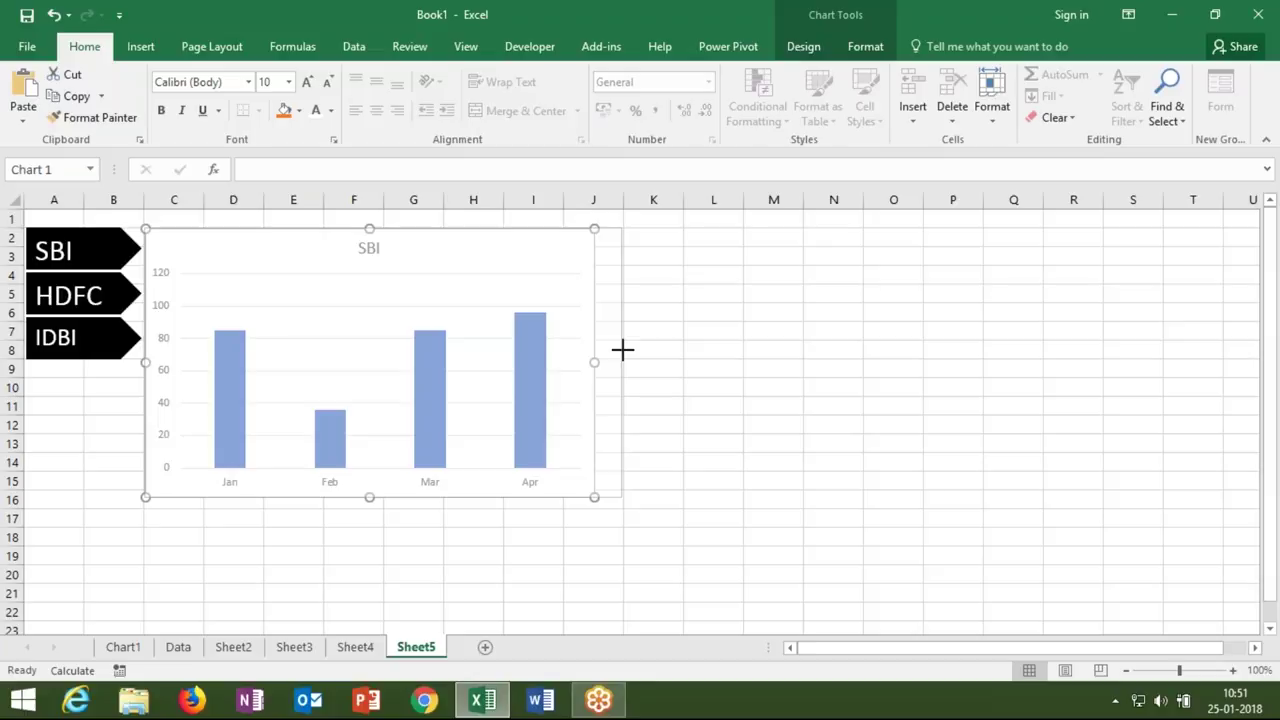
{"action": "left_click_drag", "start_coordinate": [616, 349], "coordinate": [622, 349]}
{"action": "left_click", "coordinate": [653, 368]}
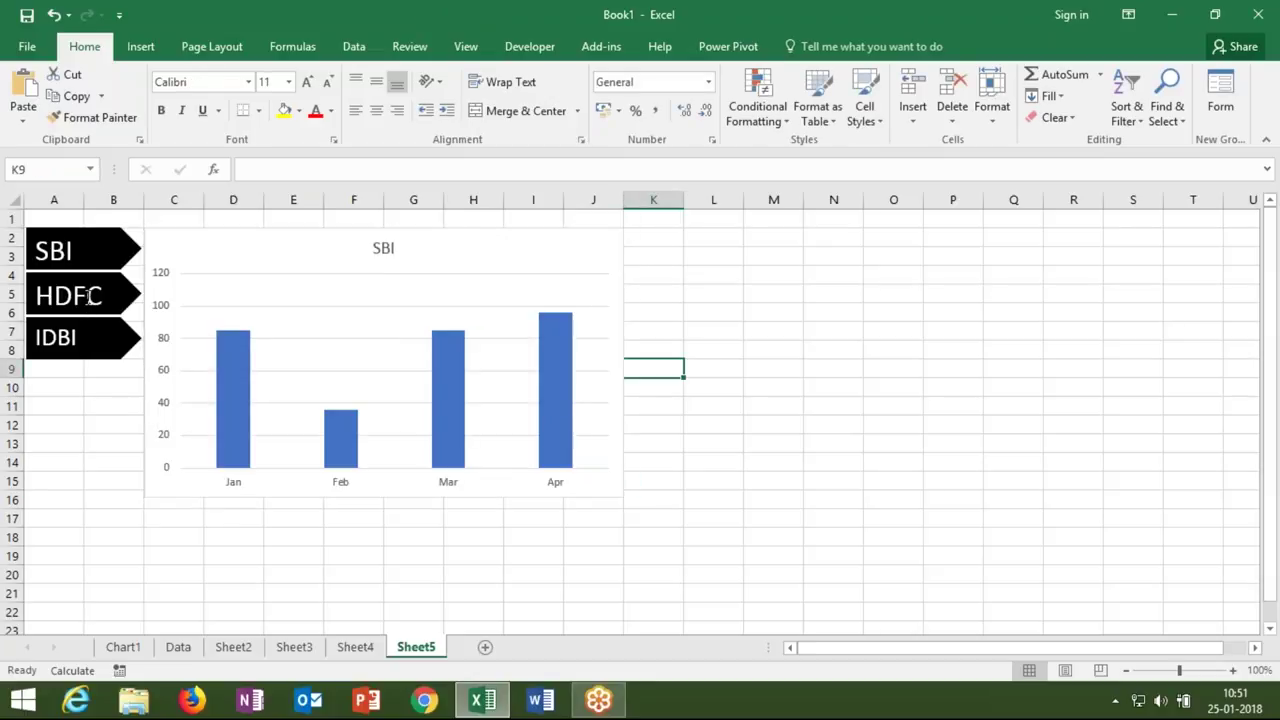
Select the SBI, HDFC and IDBI arrows in turn to compare their label font sizes
{"action": "left_click", "coordinate": [131, 310]}
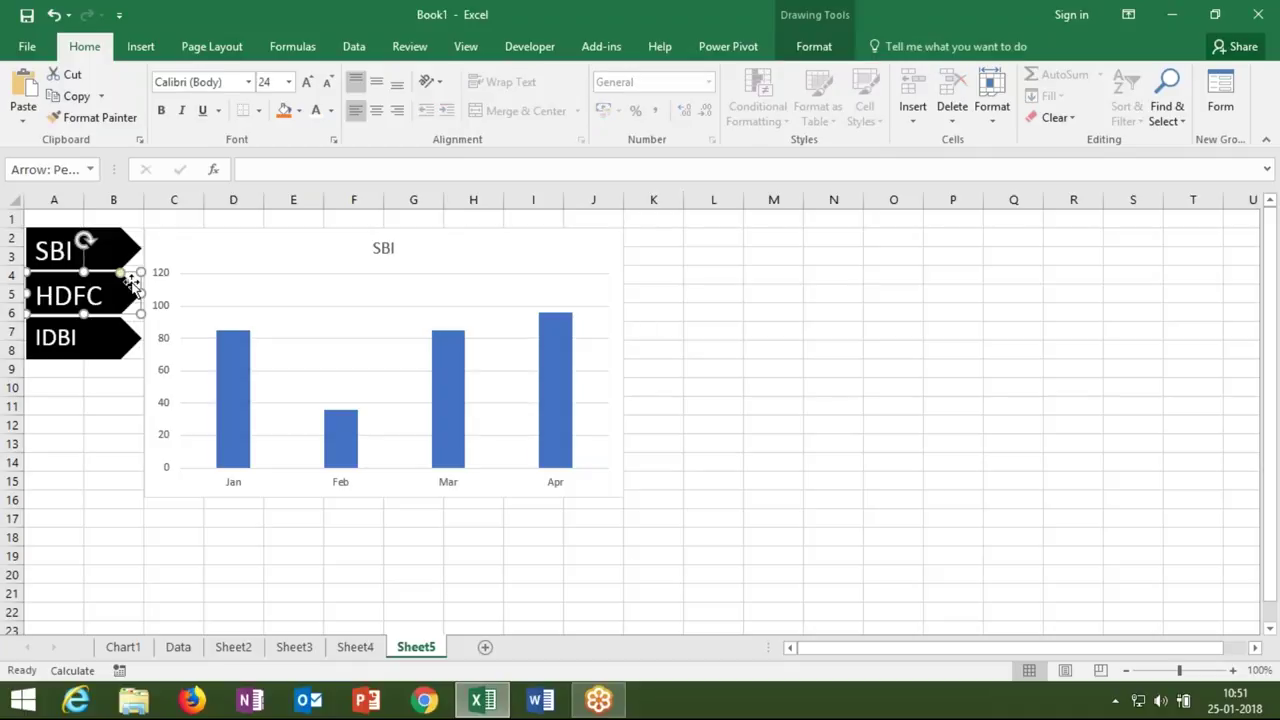
{"action": "left_click", "coordinate": [128, 262]}
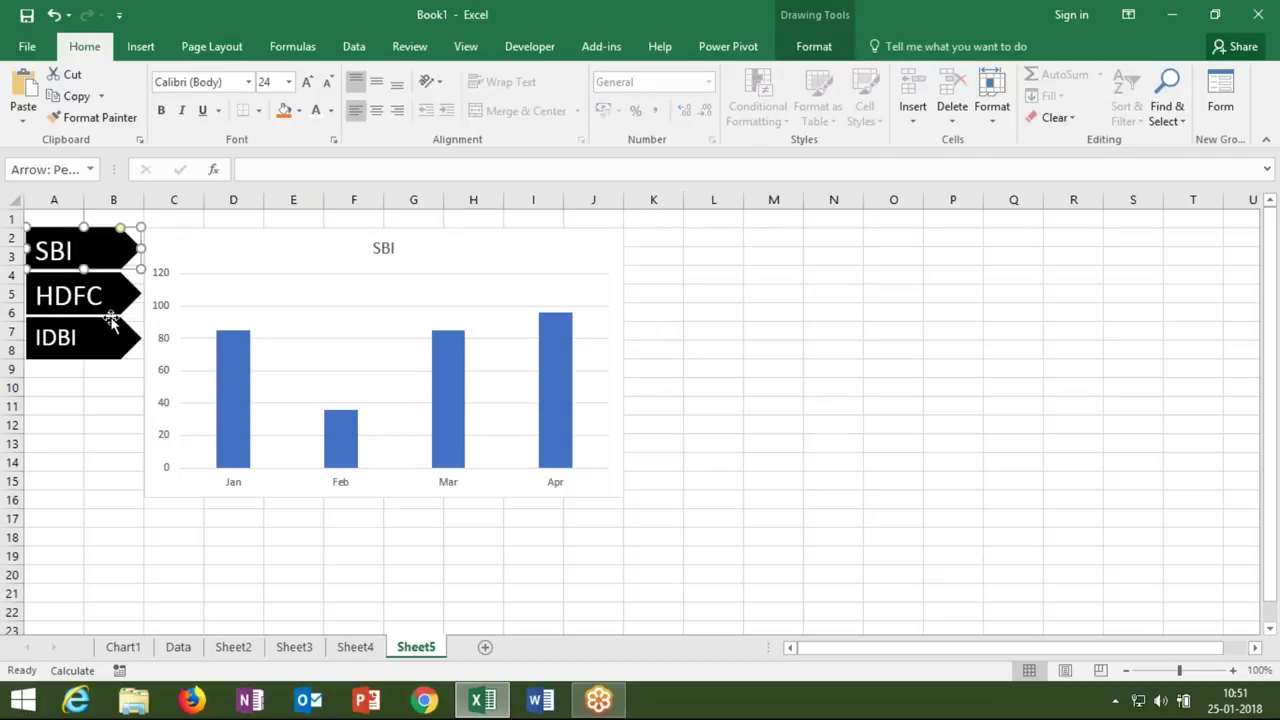
{"action": "left_click", "coordinate": [119, 356]}
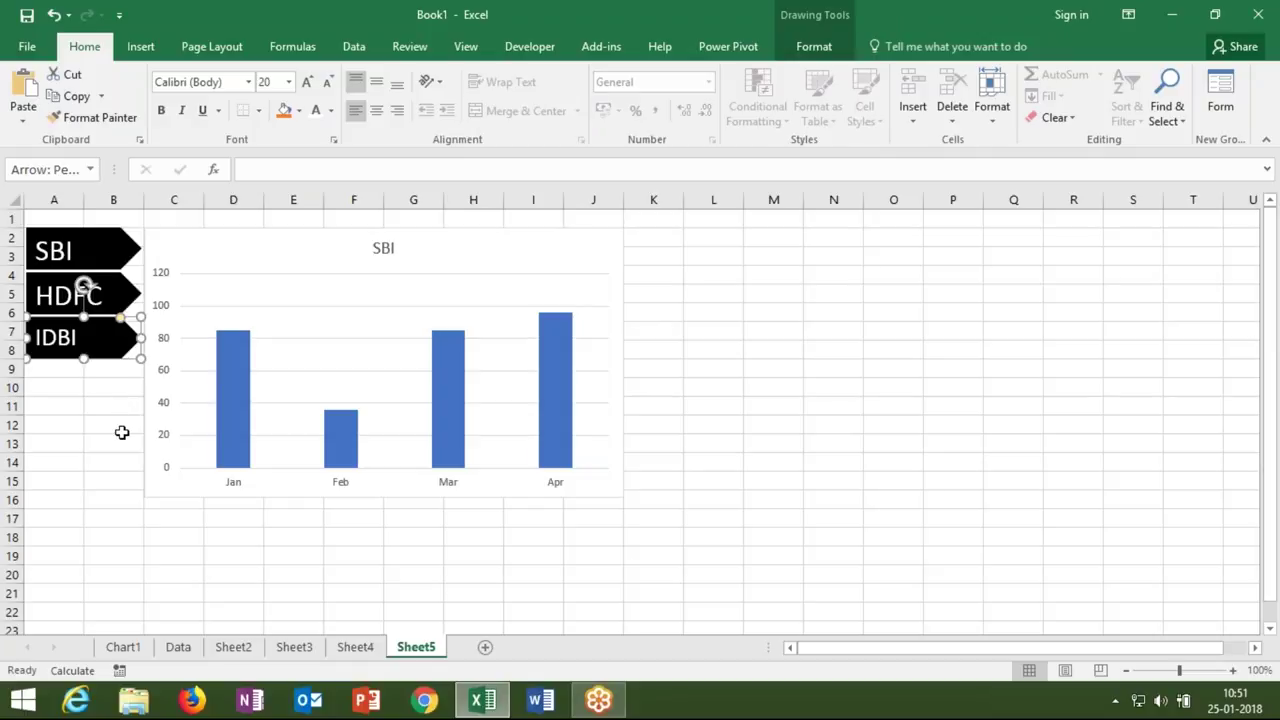
{"action": "left_click", "coordinate": [121, 432]}
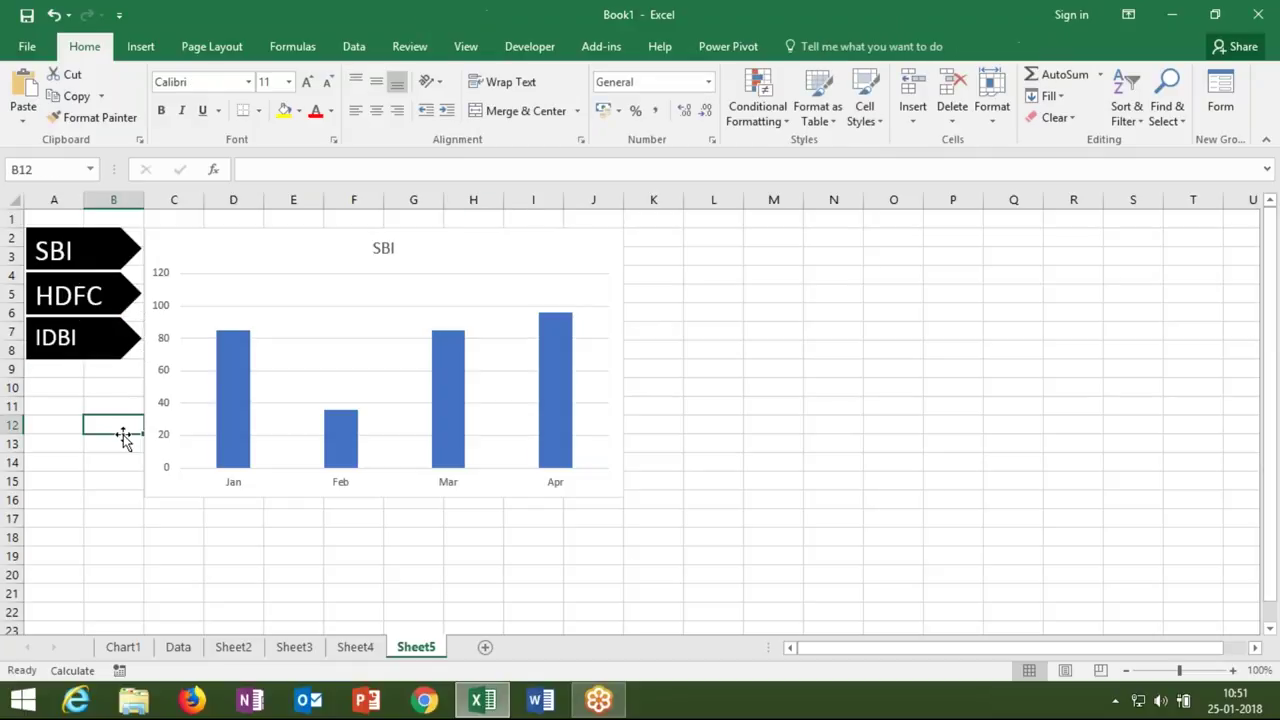
{"action": "left_click", "coordinate": [105, 270]}
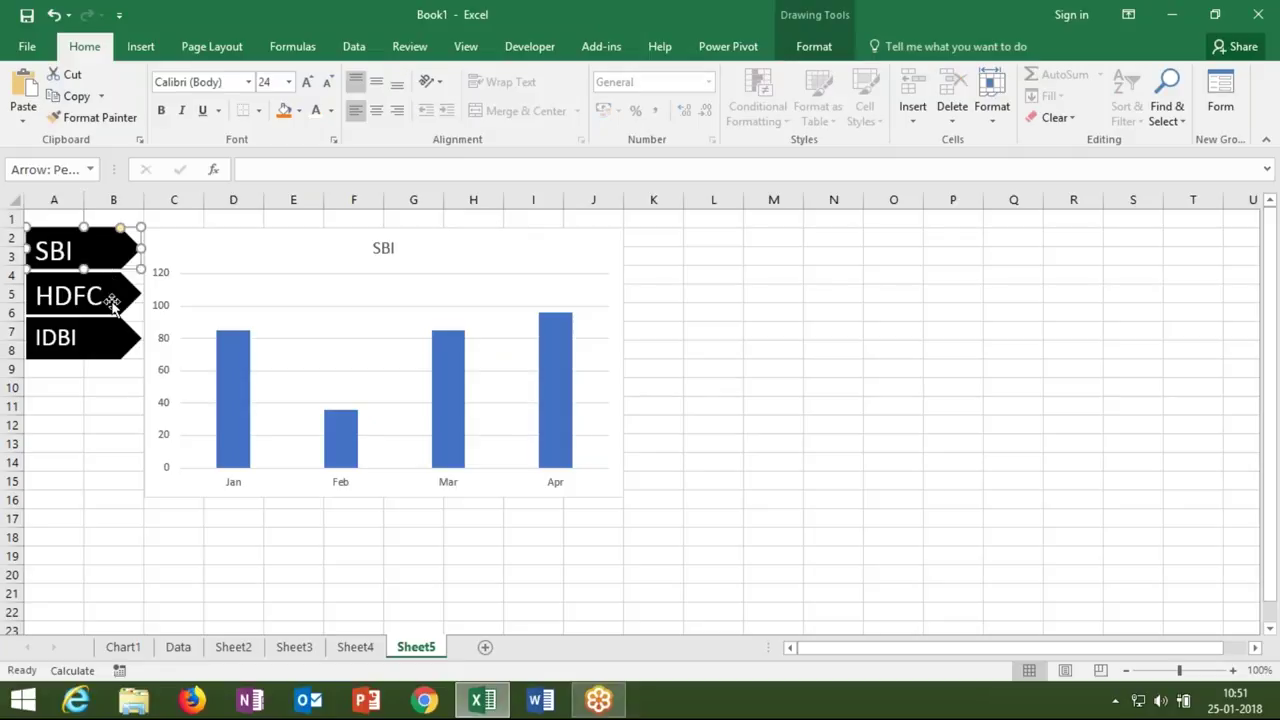
{"action": "left_click", "coordinate": [110, 300]}
{"action": "left_click", "coordinate": [113, 355]}
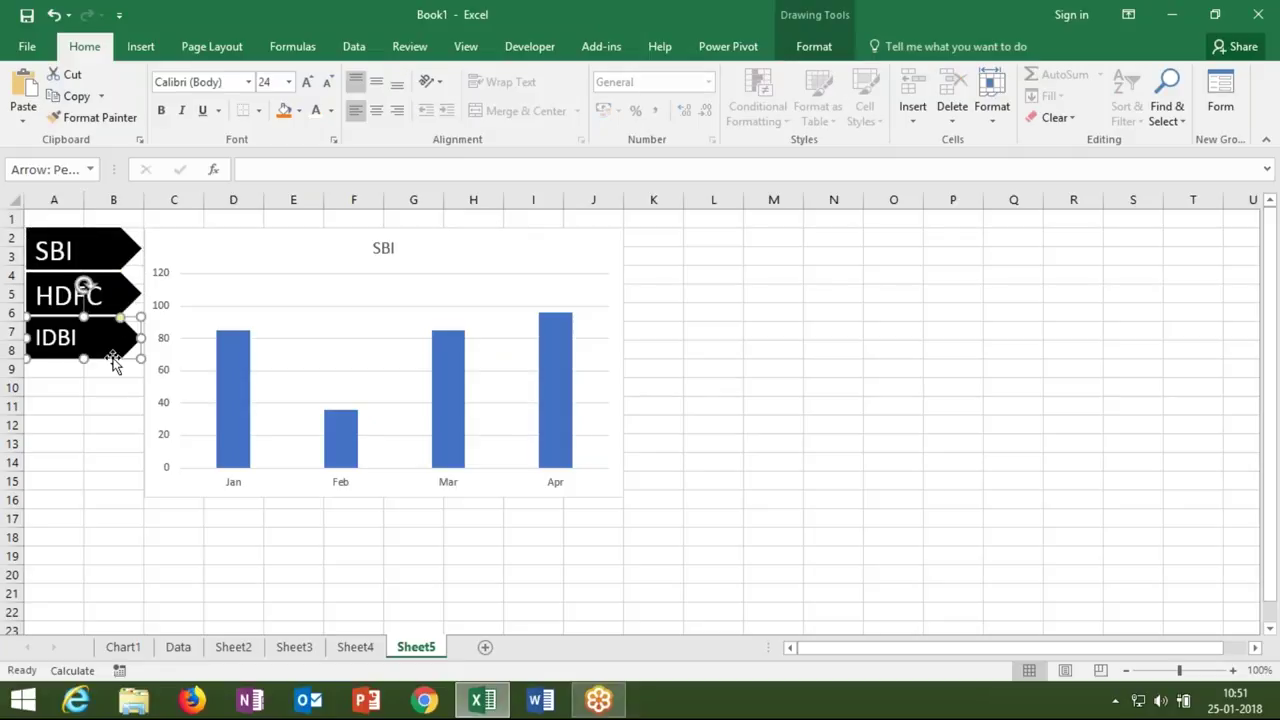
{"action": "left_click", "coordinate": [111, 420]}
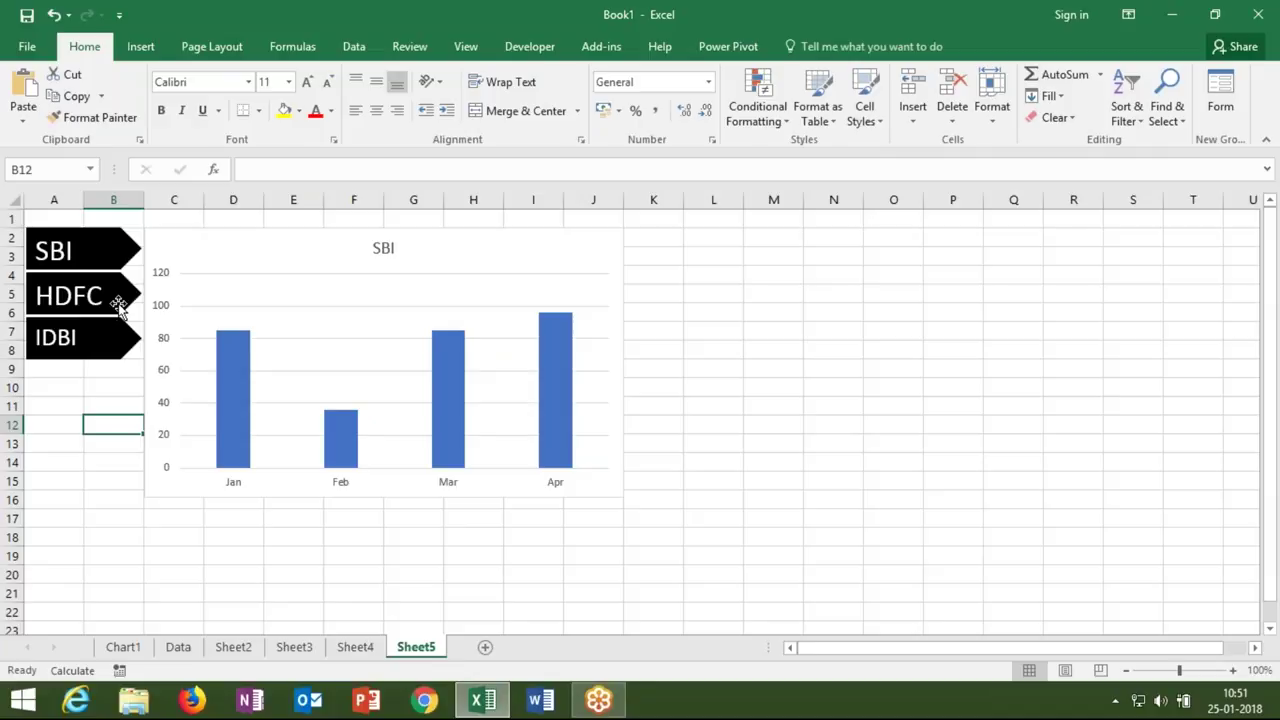
{"action": "left_click", "coordinate": [118, 305]}
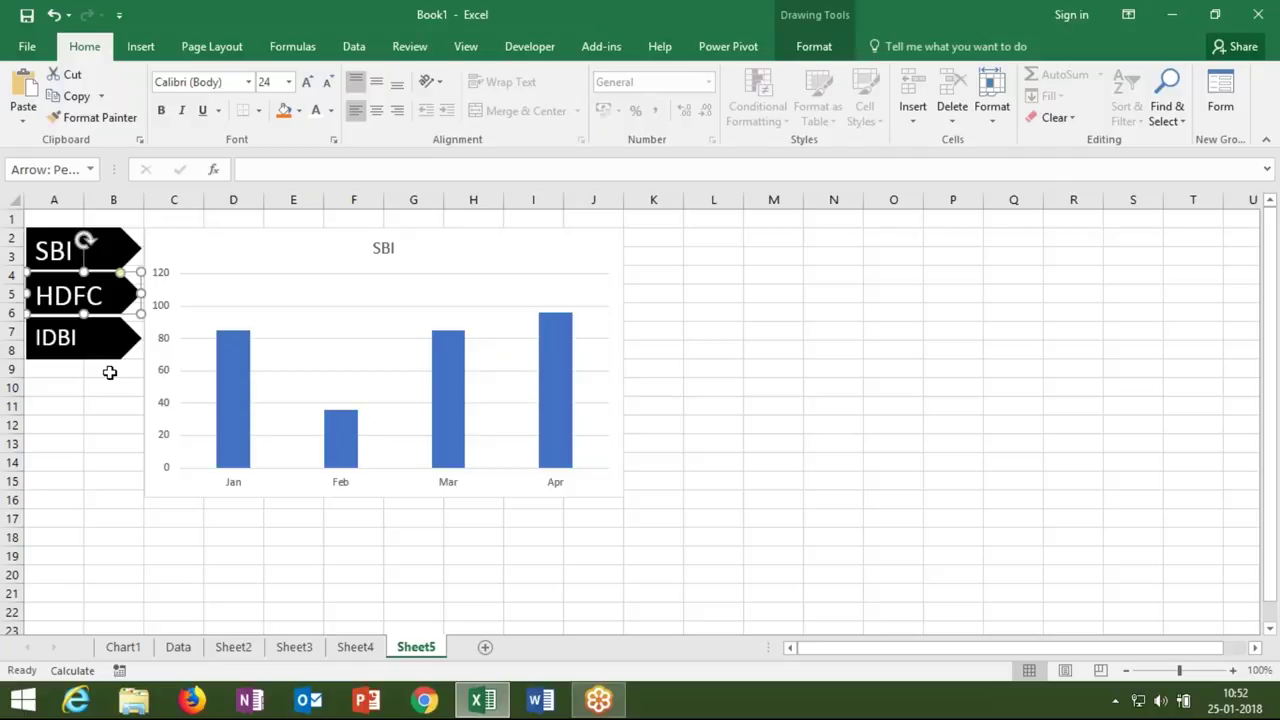
Keep the calculation mode on Automatic and select cell B15
{"action": "left_click", "coordinate": [64, 477]}
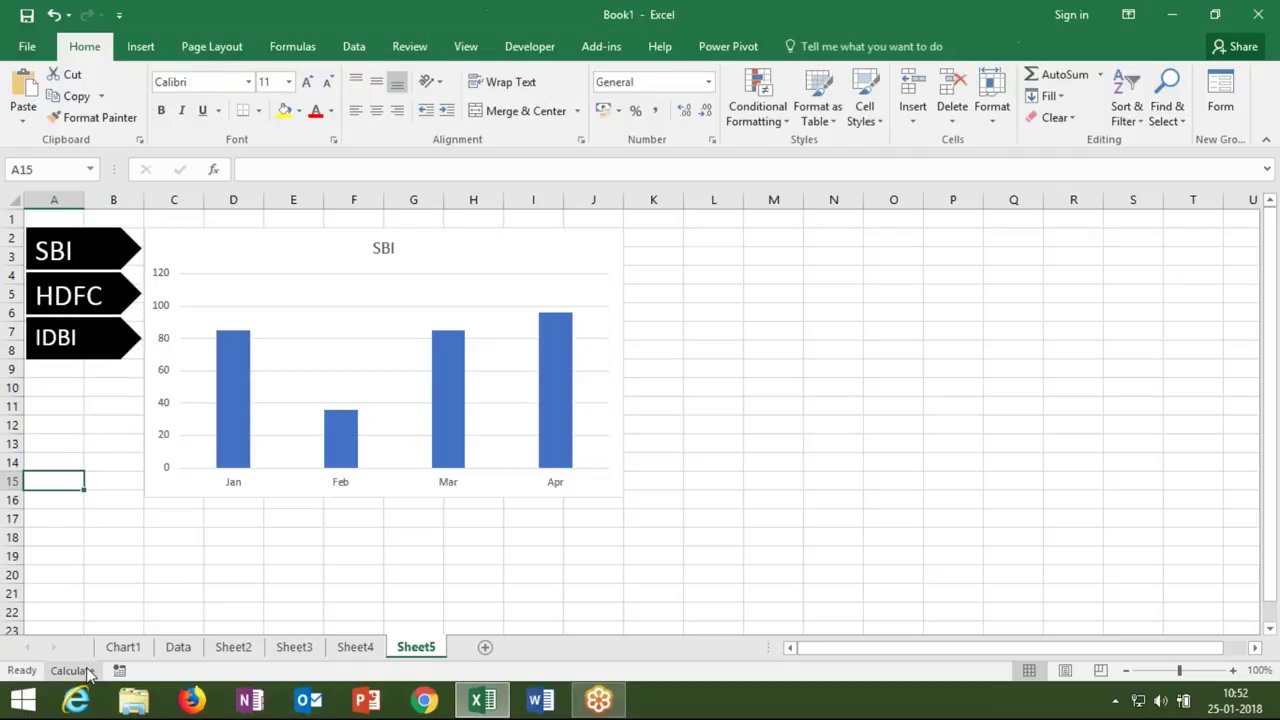
{"action": "left_click", "coordinate": [70, 670]}
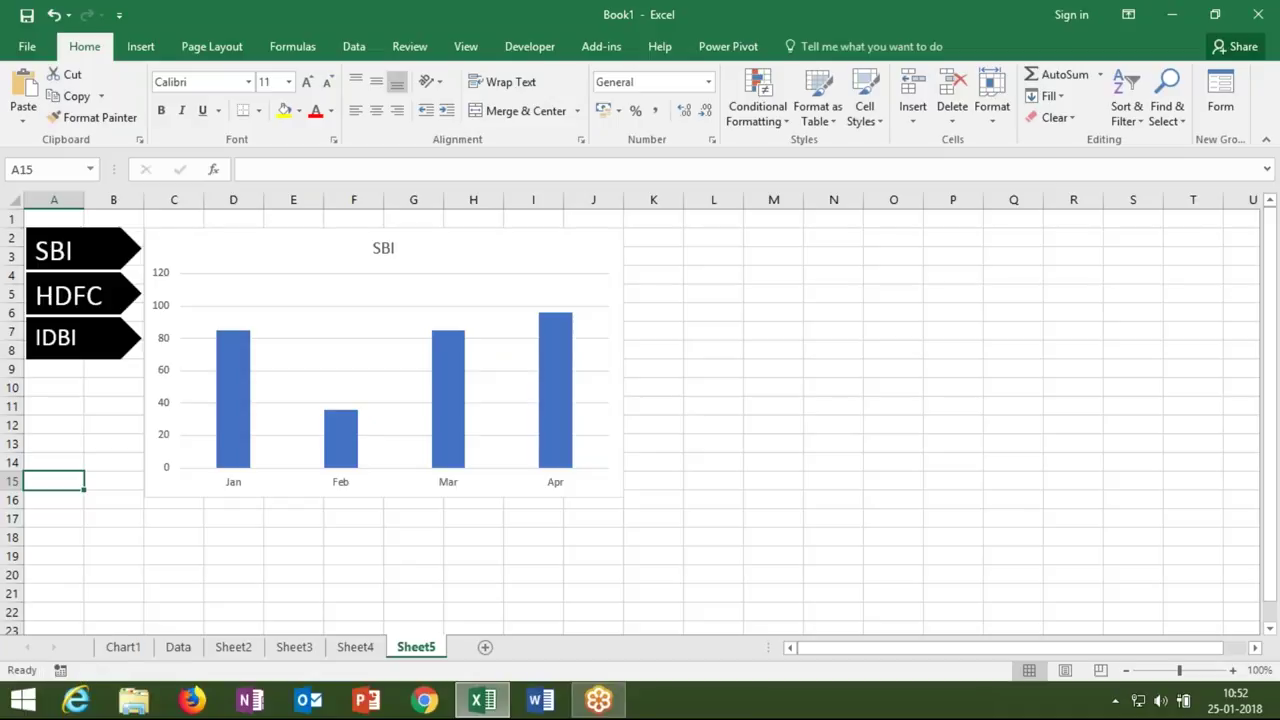
{"action": "left_click", "coordinate": [97, 571]}
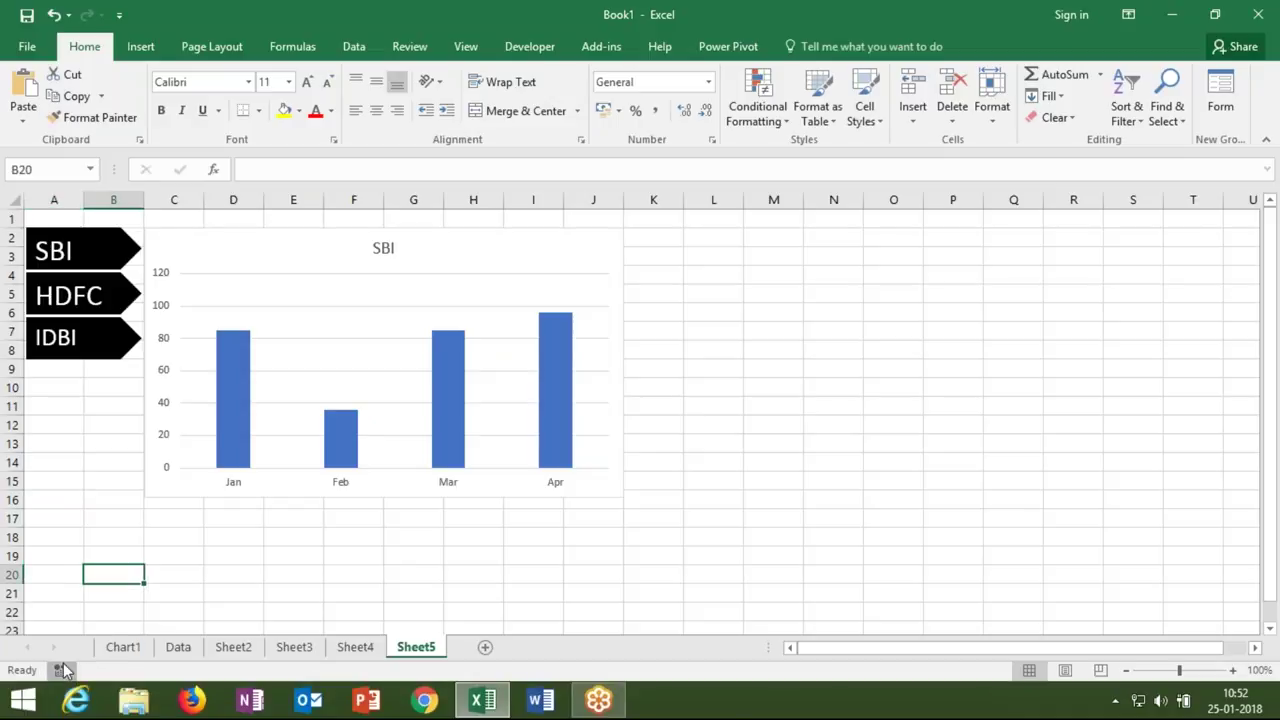
{"action": "left_click", "coordinate": [62, 670]}
{"action": "key", "text": "Return"}
{"action": "left_click", "coordinate": [310, 50]}
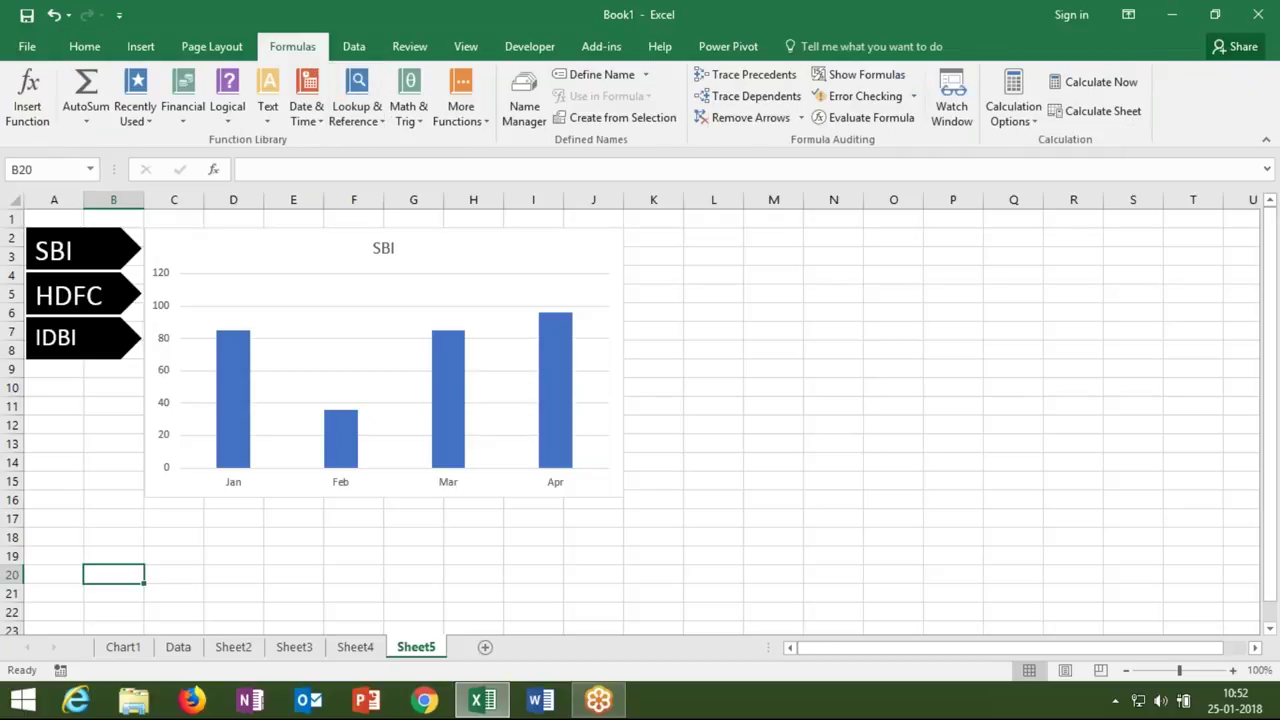
{"action": "left_click", "coordinate": [1245, 46]}
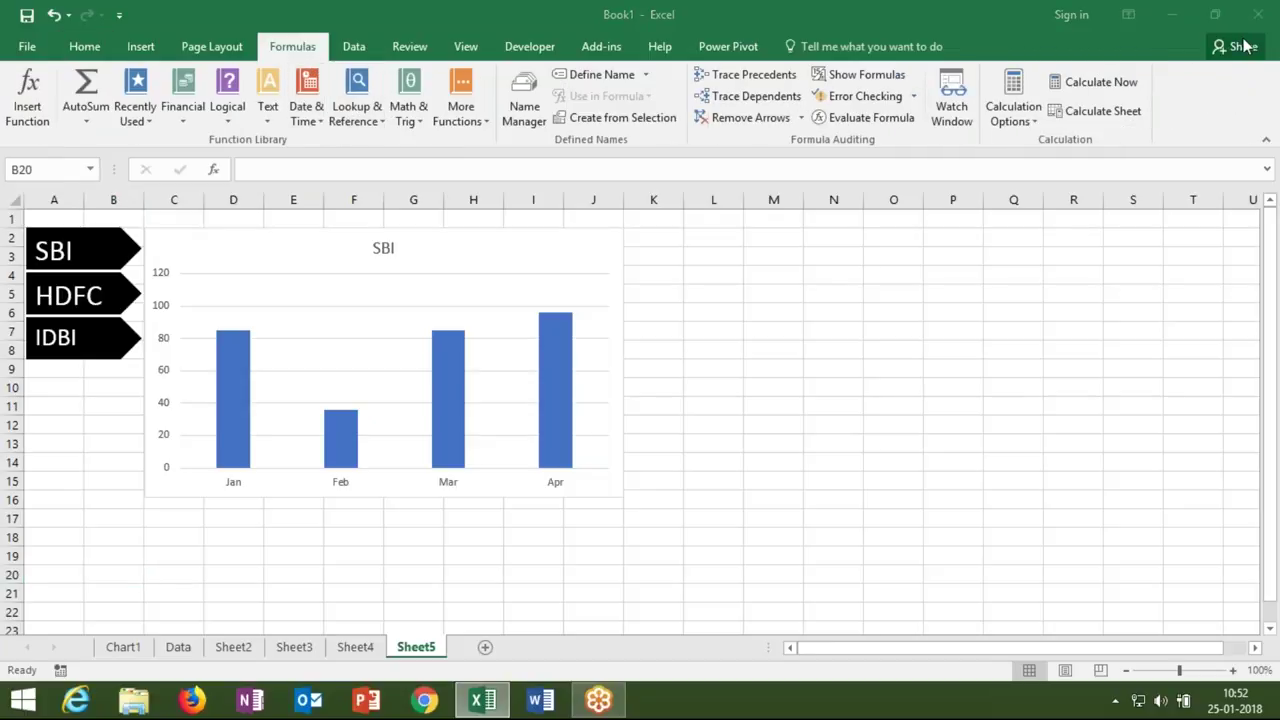
{"action": "left_click", "coordinate": [1032, 122]}
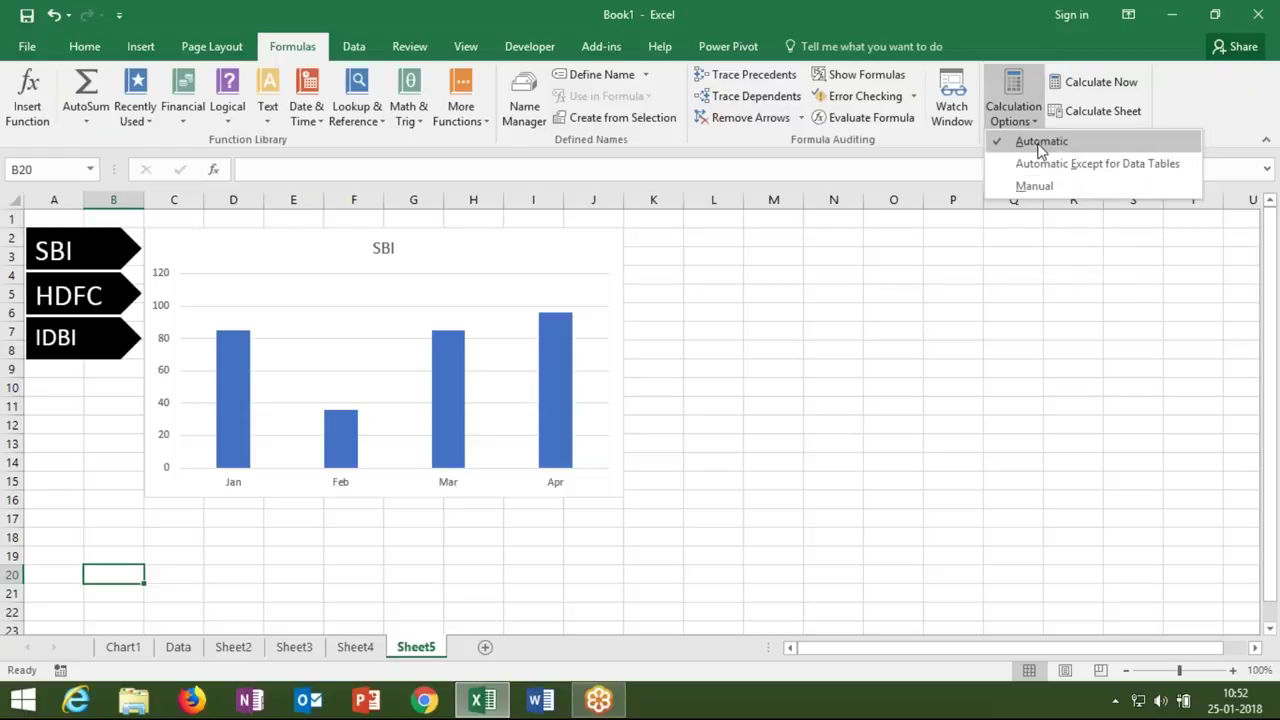
{"action": "left_click", "coordinate": [1043, 143]}
{"action": "left_click", "coordinate": [114, 481]}
Start recording Macro1 and relabel the SBI arrow as 'SBI B'
{"action": "left_click", "coordinate": [60, 670]}
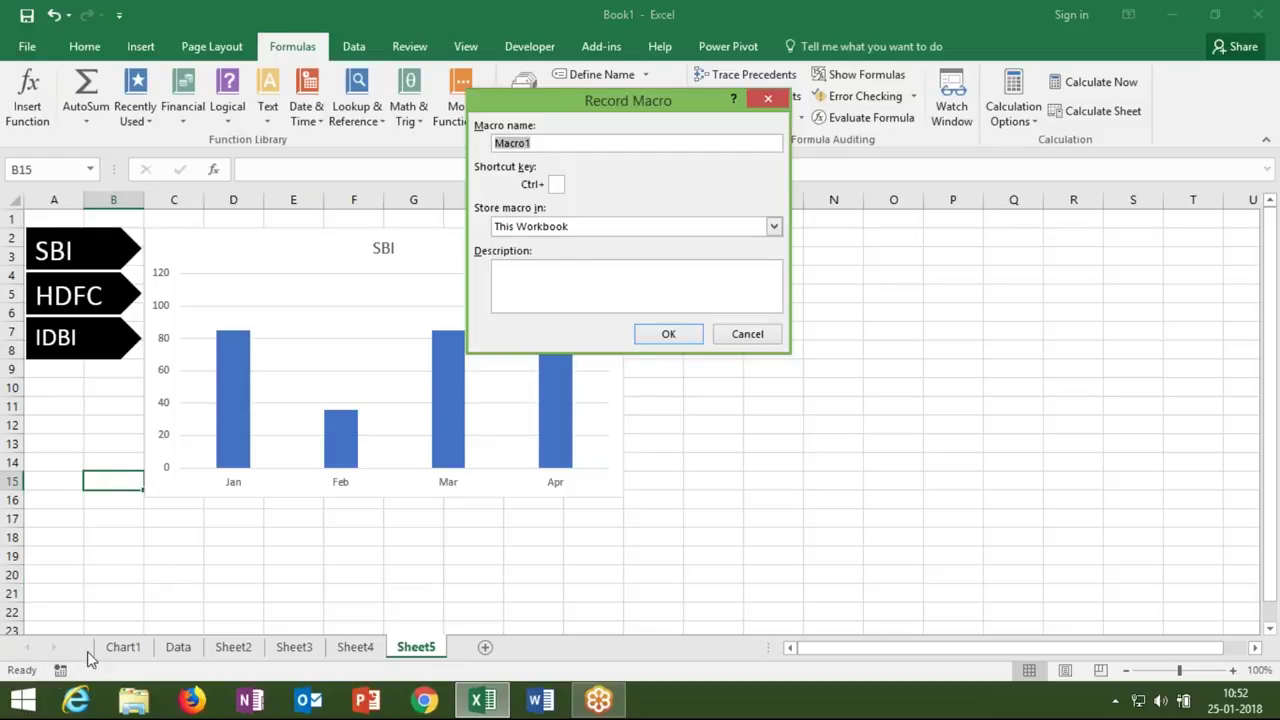
{"action": "left_click", "coordinate": [688, 334]}
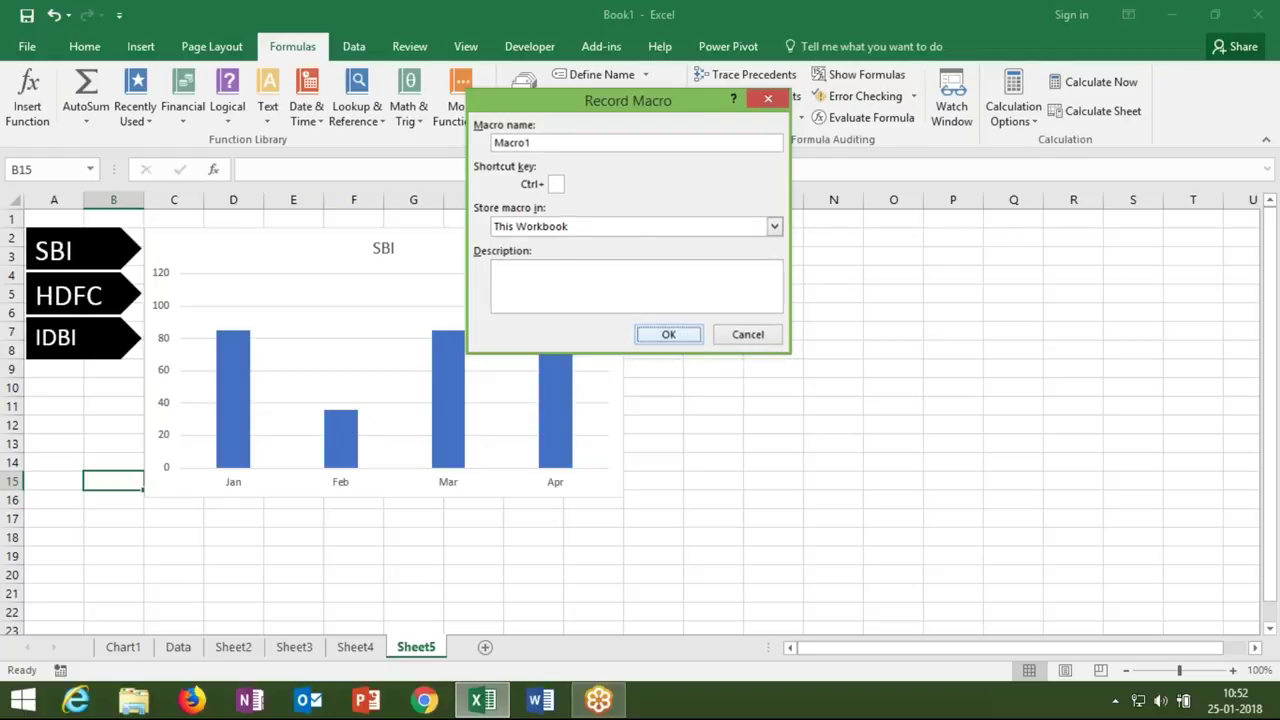
{"action": "left_click", "coordinate": [131, 247]}
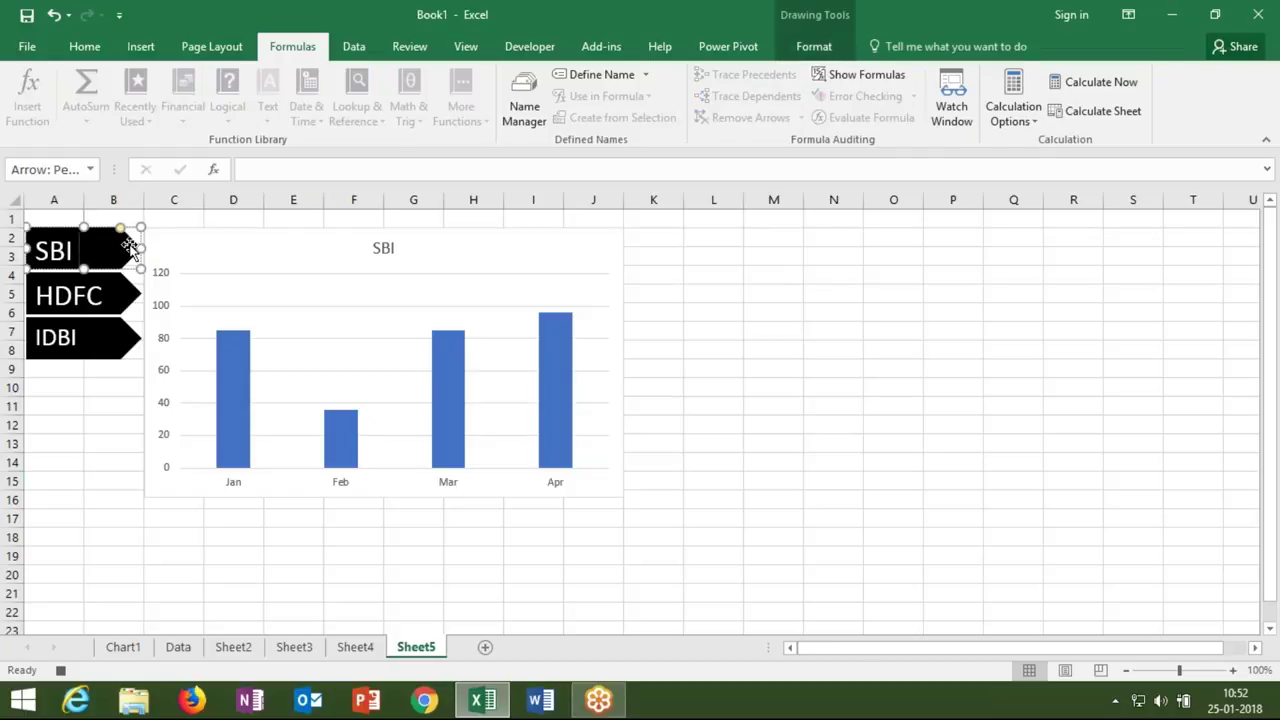
{"action": "type", "text": " B"}
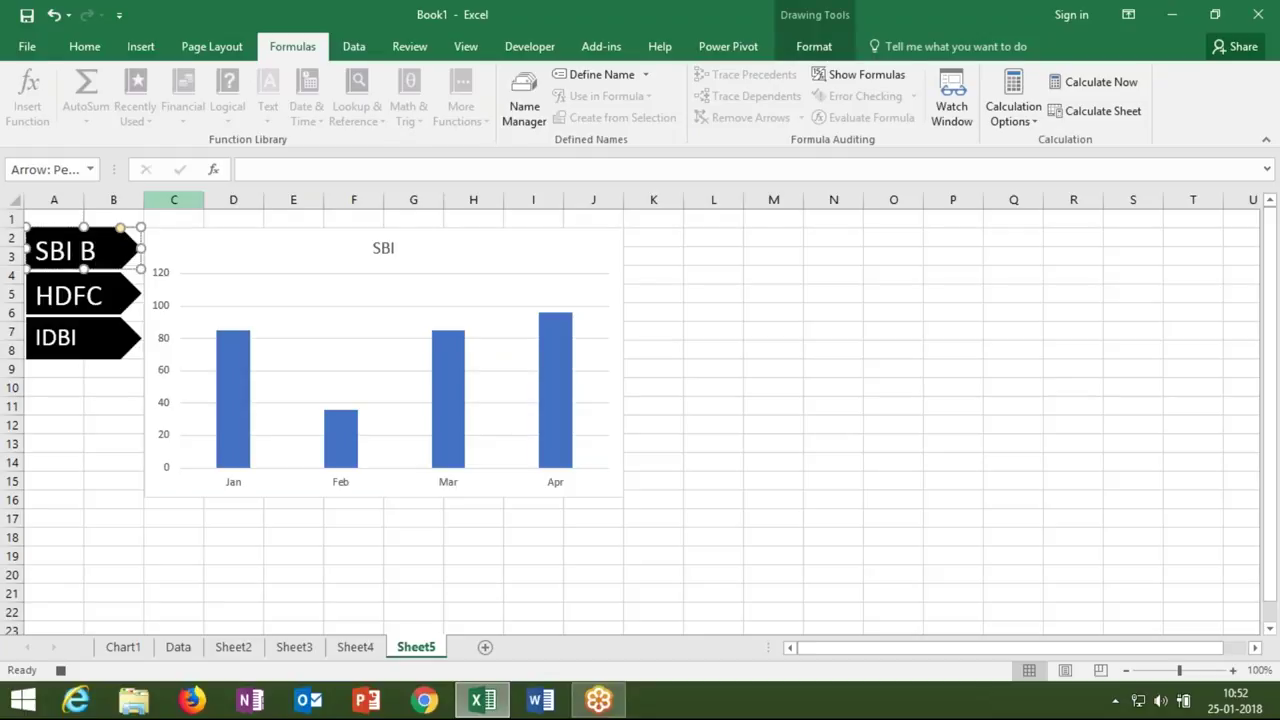
Fill the SBI B arrow with grey using Shape Fill
{"action": "left_click", "coordinate": [138, 50]}
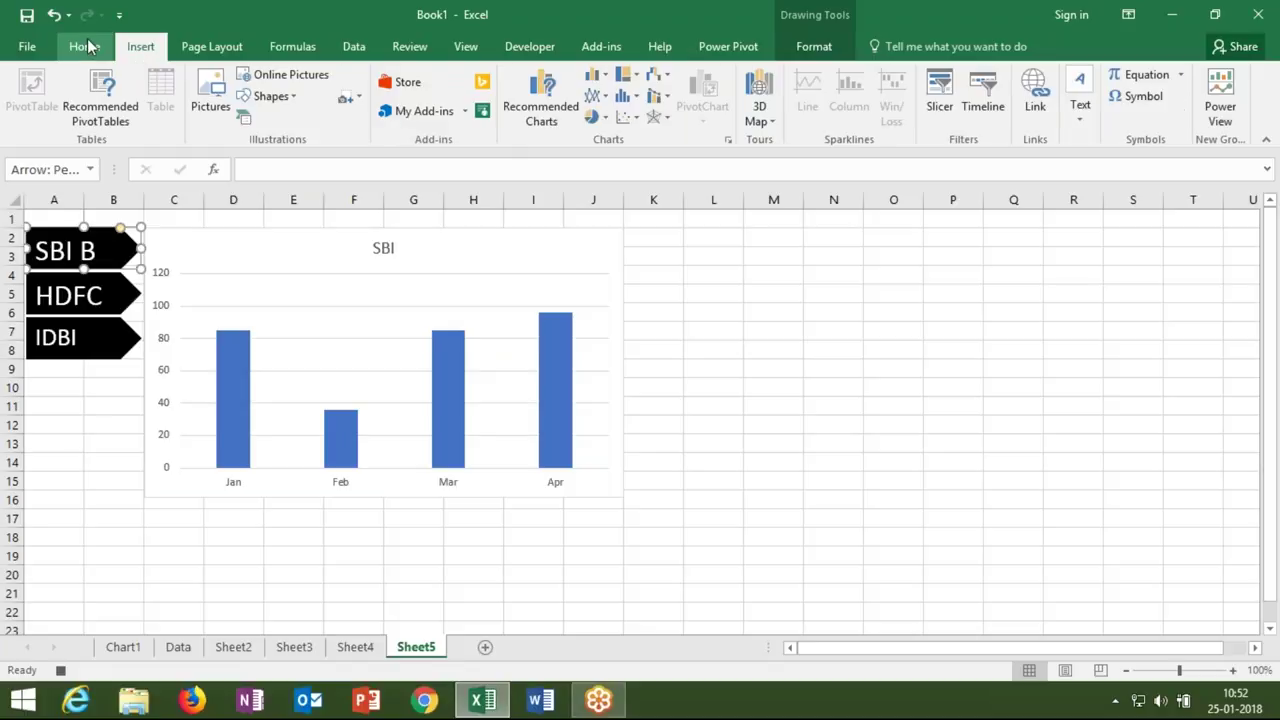
{"action": "left_click", "coordinate": [85, 46]}
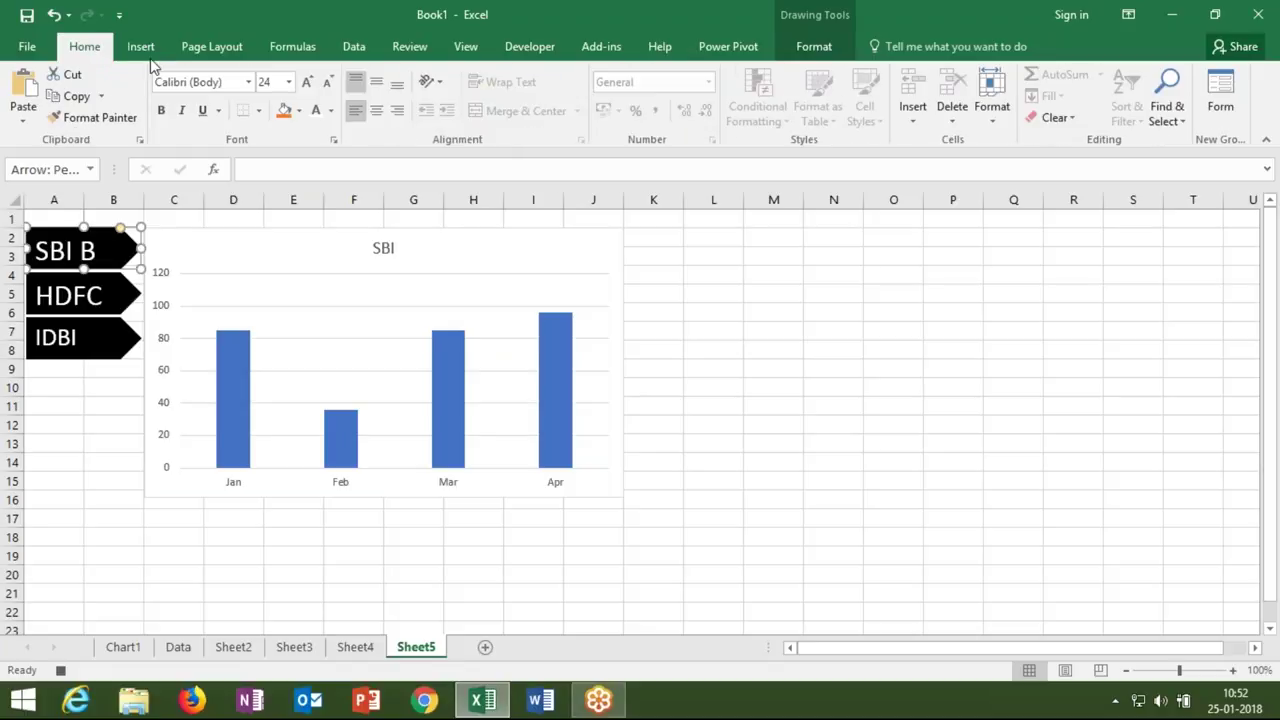
{"action": "left_click", "coordinate": [296, 112]}
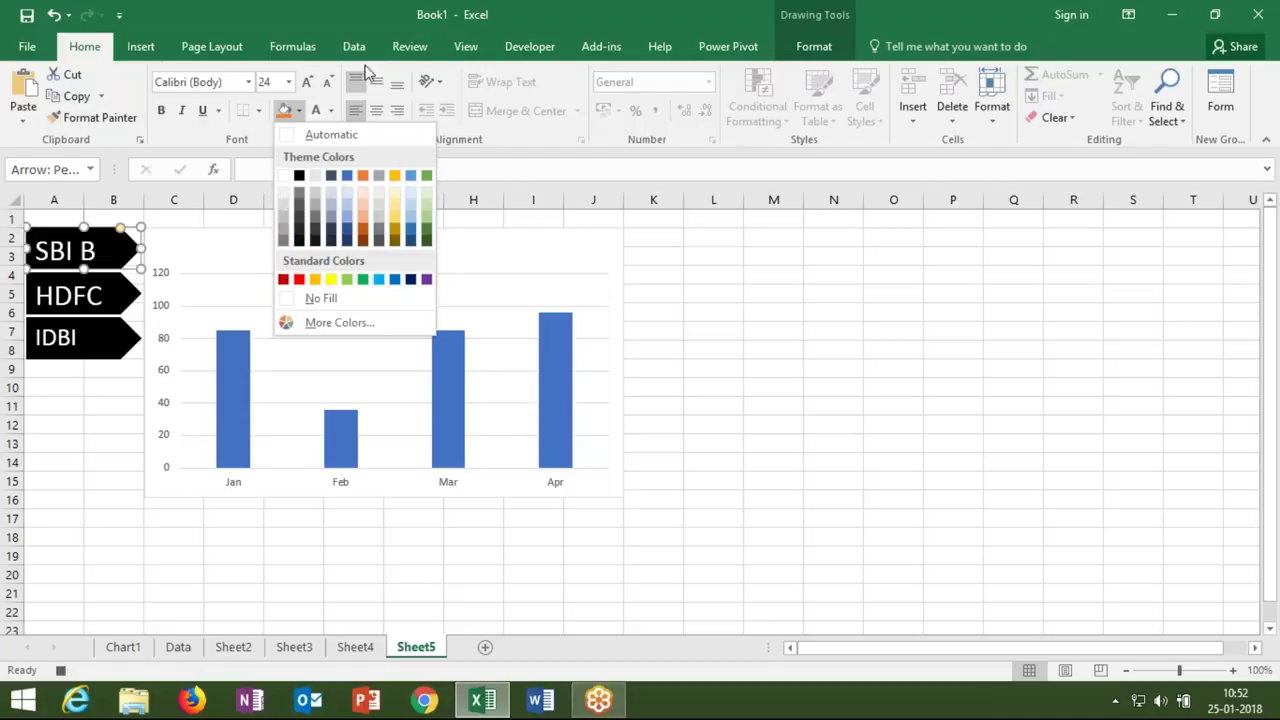
{"action": "left_click", "coordinate": [806, 50]}
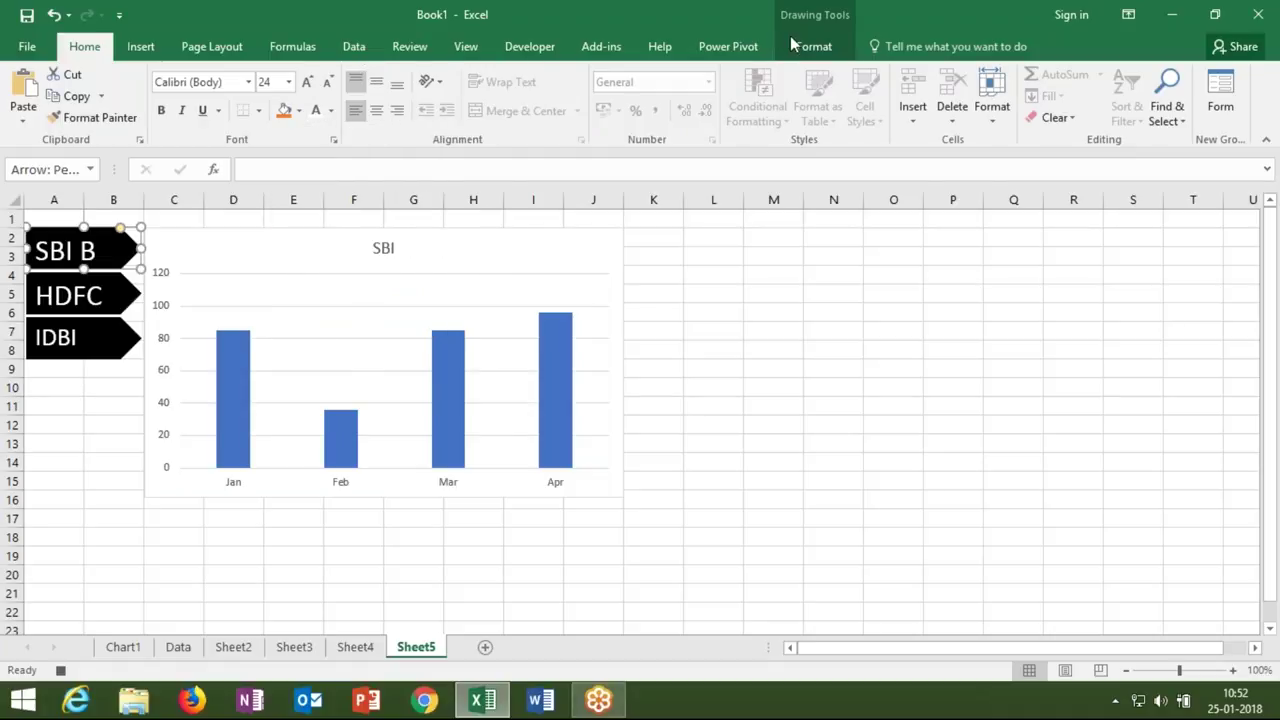
{"action": "left_click", "coordinate": [806, 52]}
{"action": "double_click", "coordinate": [808, 49]}
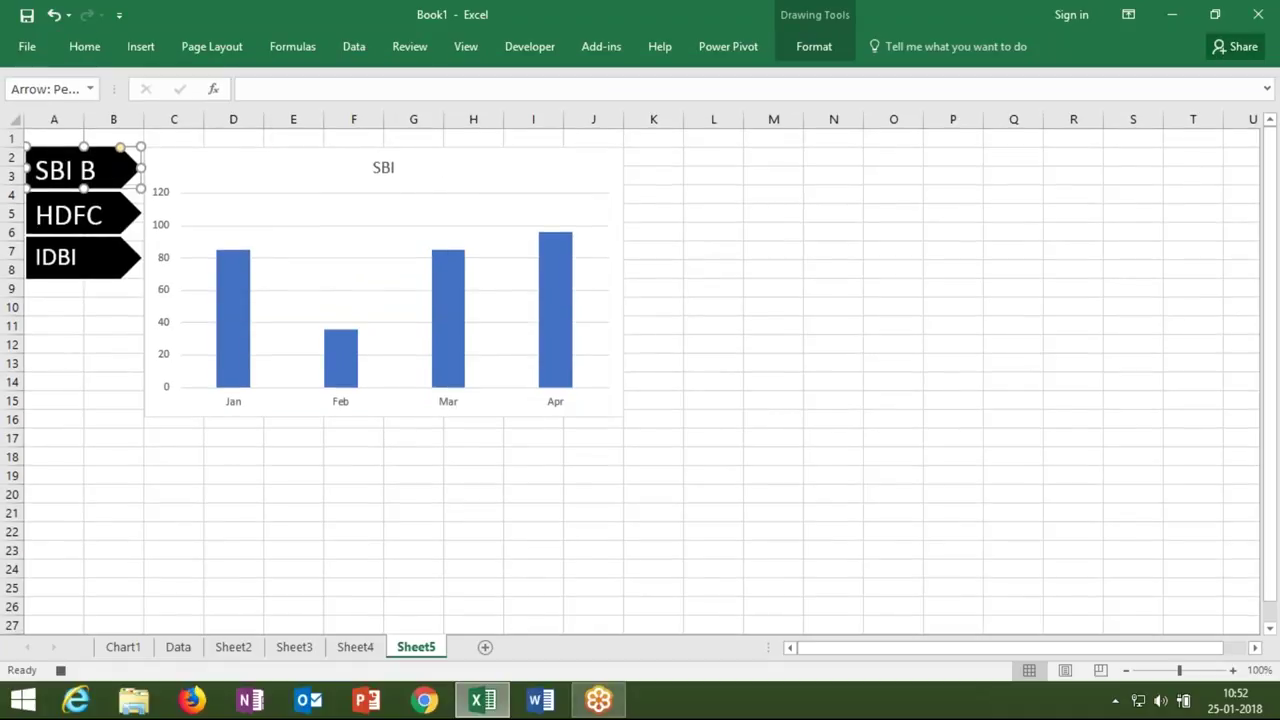
{"action": "left_click", "coordinate": [808, 49]}
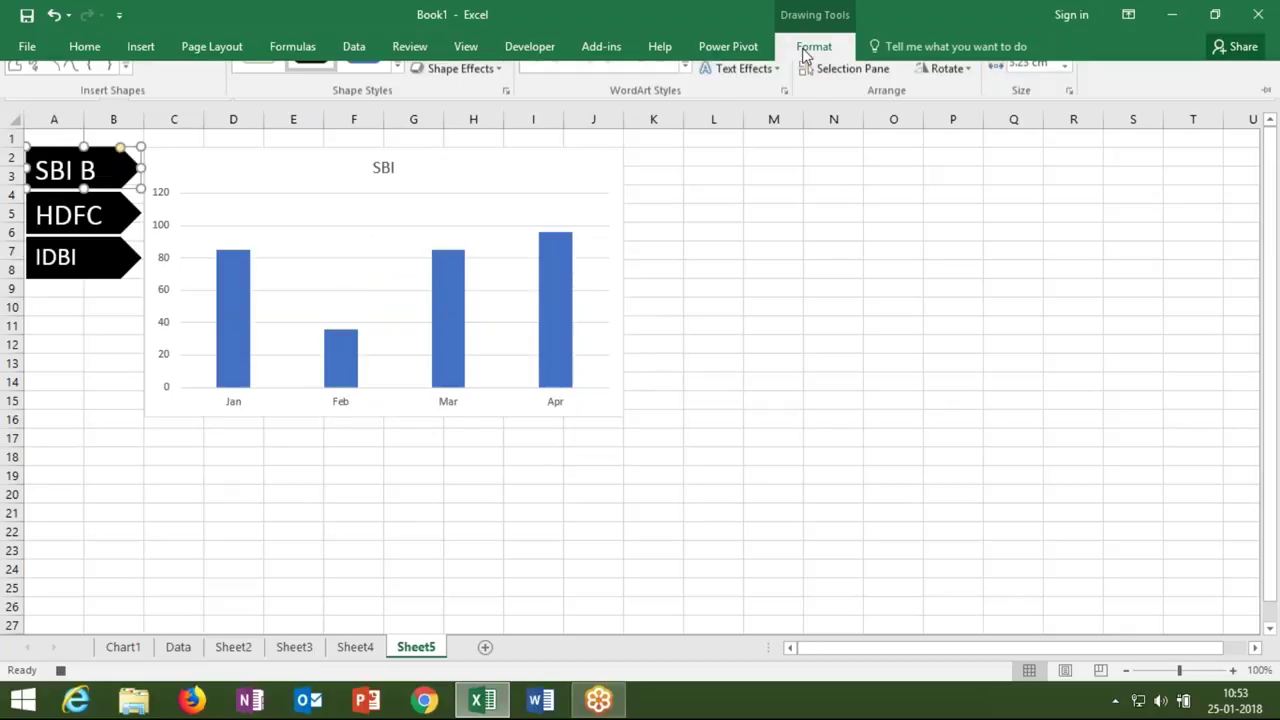
{"action": "double_click", "coordinate": [806, 50]}
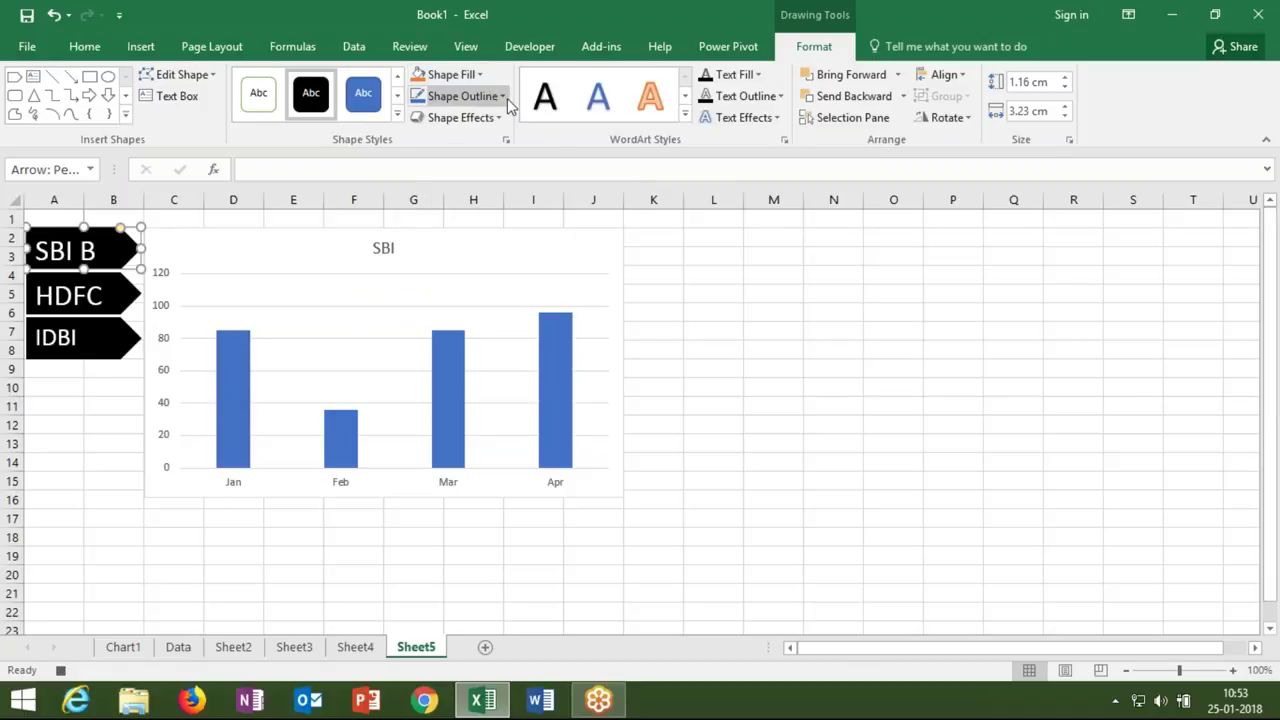
{"action": "left_click", "coordinate": [481, 77]}
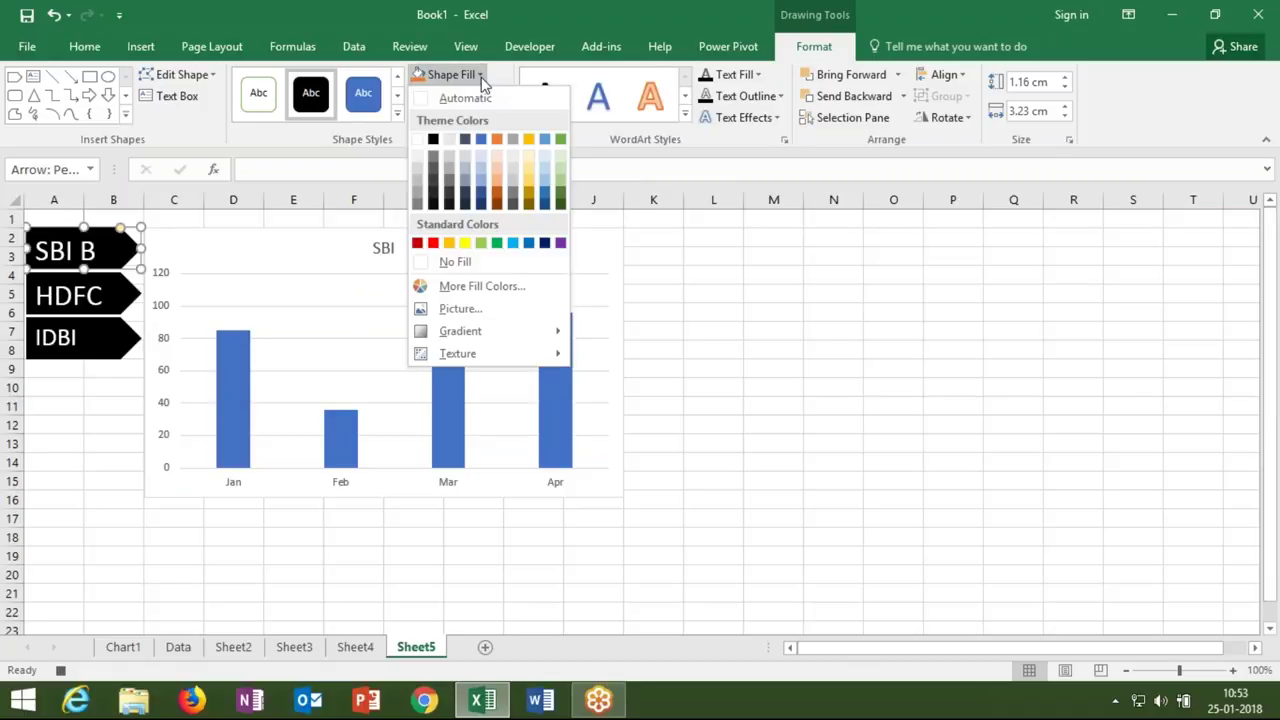
{"action": "left_click", "coordinate": [419, 205]}
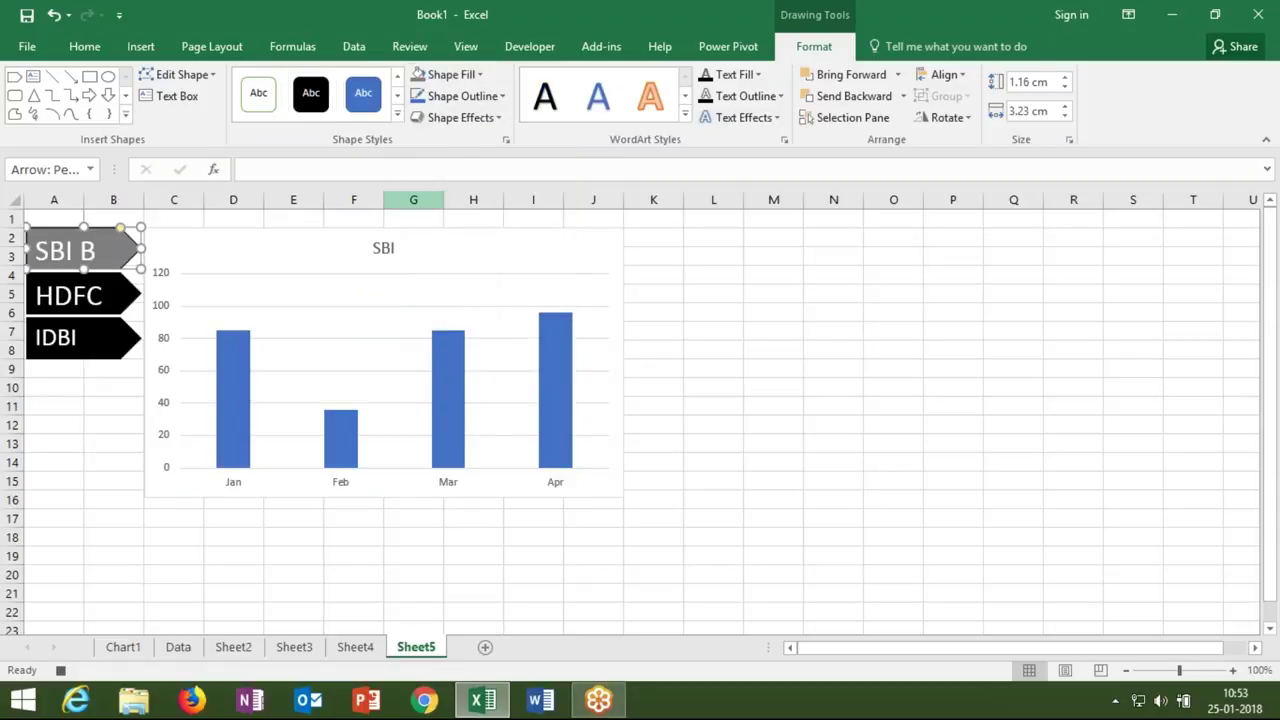
Select the HDFC and IDBI arrows and give them the black shape style
{"action": "left_click", "coordinate": [120, 290]}
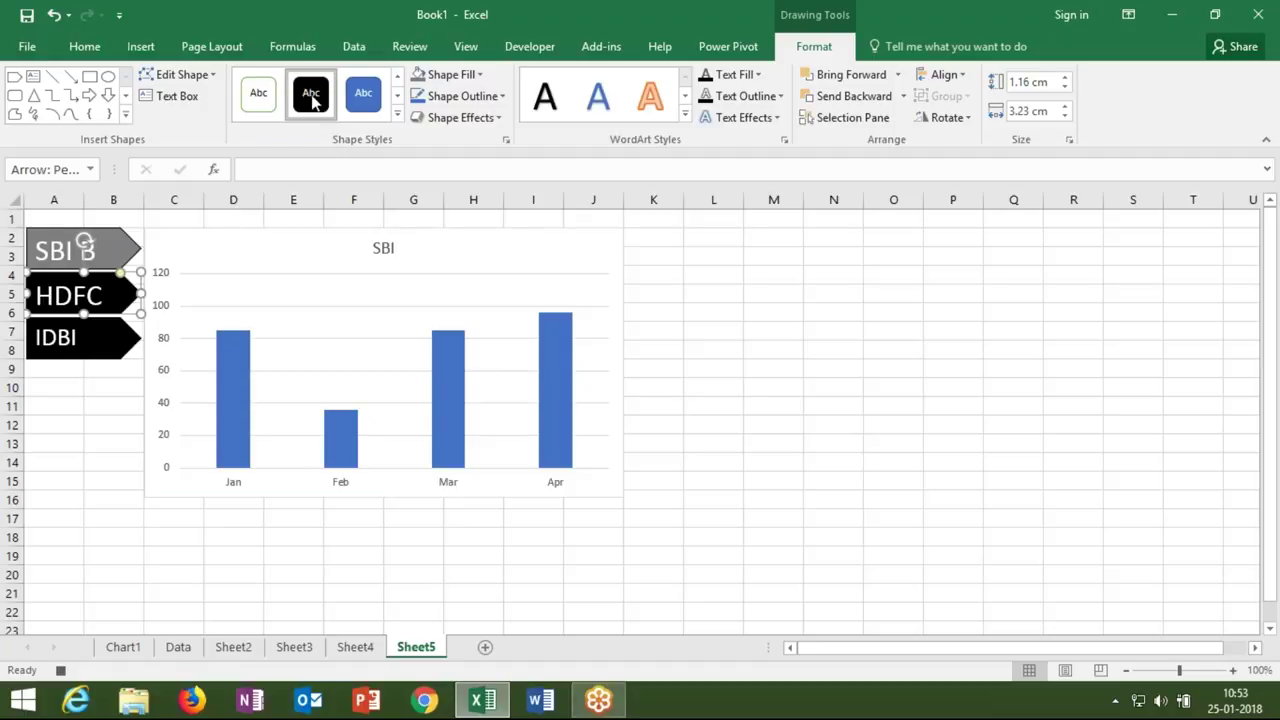
{"action": "left_click", "coordinate": [133, 345]}
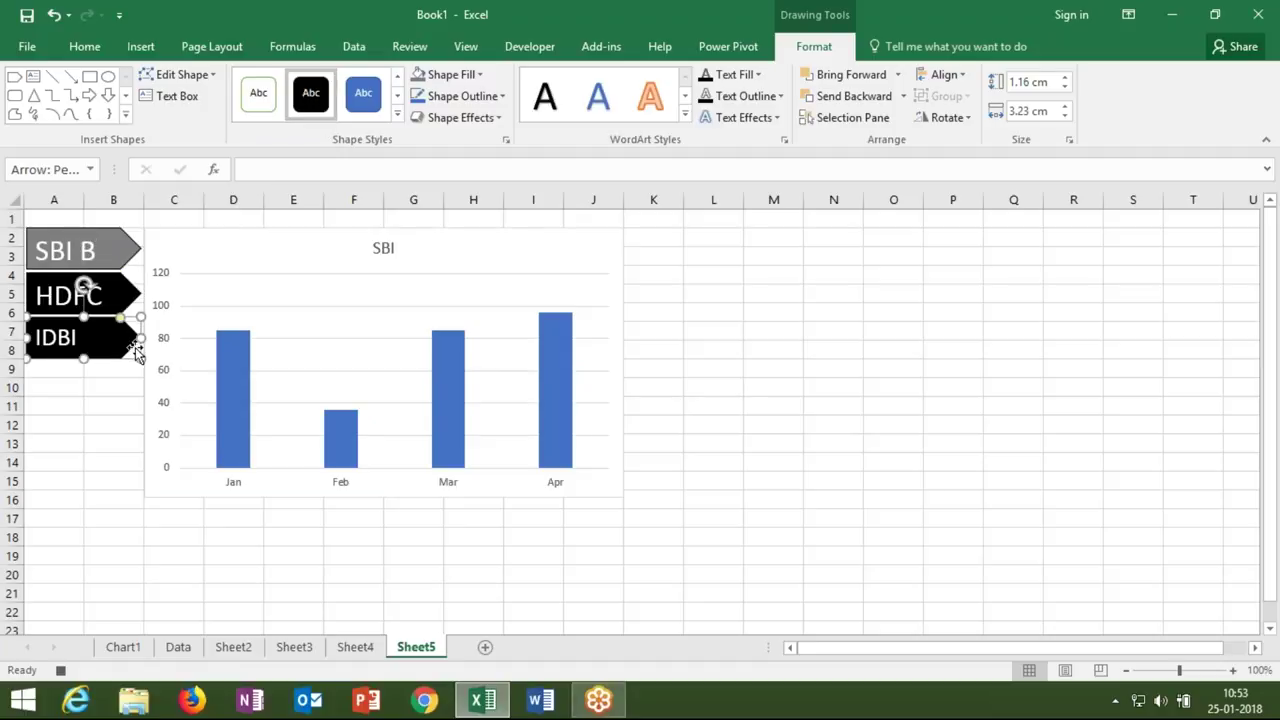
{"action": "left_click", "coordinate": [318, 113]}
Open Module1's recorded Macro1 code in a maximised VBA editor
{"action": "left_click", "coordinate": [530, 50]}
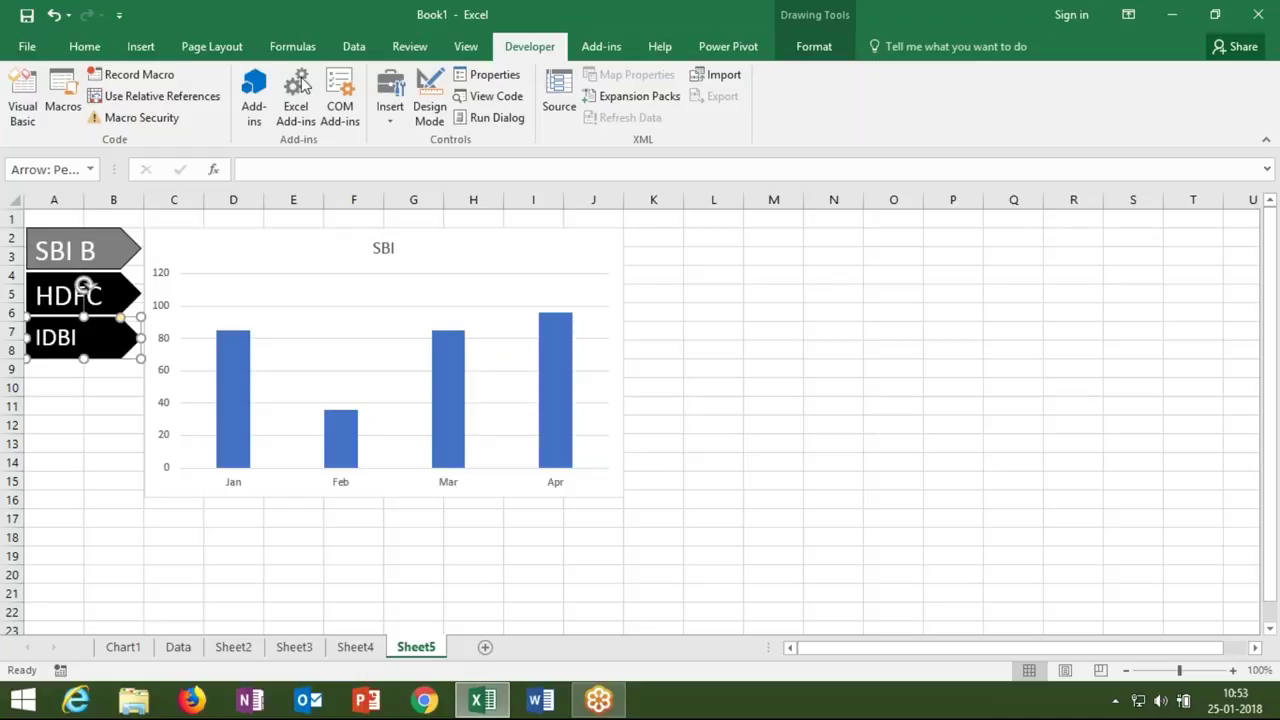
{"action": "left_click", "coordinate": [36, 106]}
{"action": "double_click", "coordinate": [322, 415]}
{"action": "double_click", "coordinate": [341, 428]}
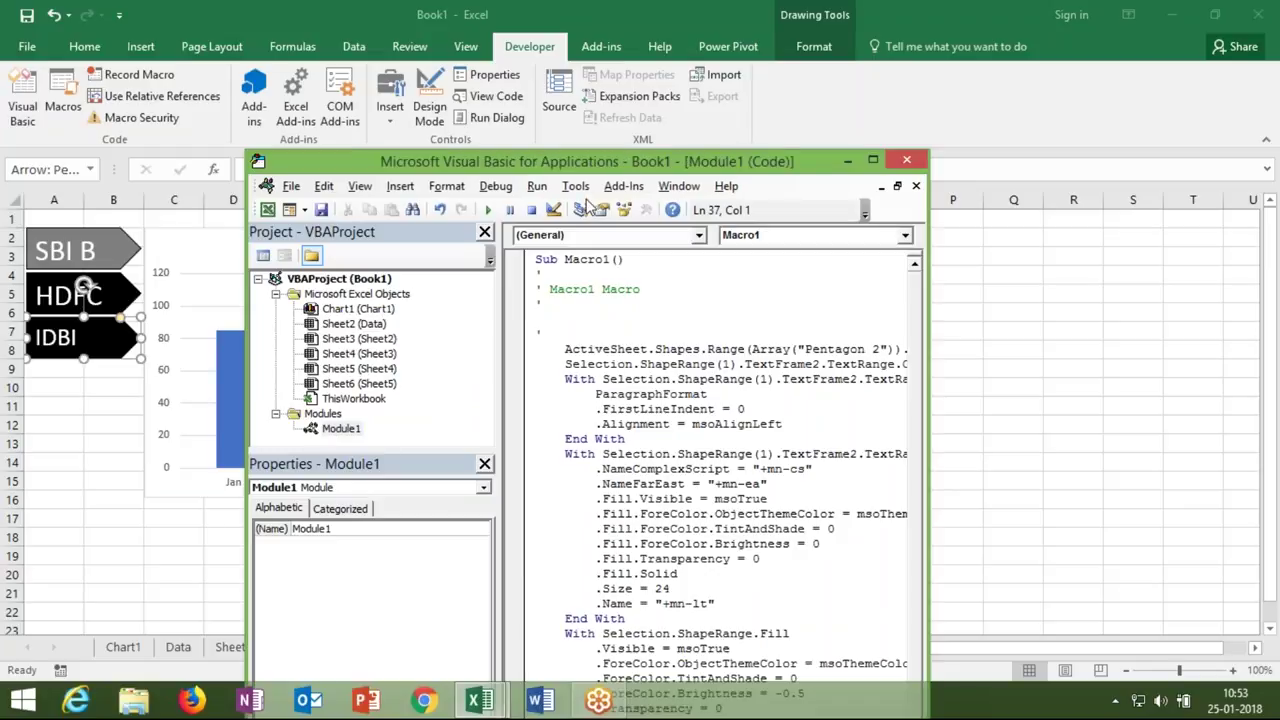
{"action": "double_click", "coordinate": [590, 161]}
{"action": "left_click", "coordinate": [788, 437]}
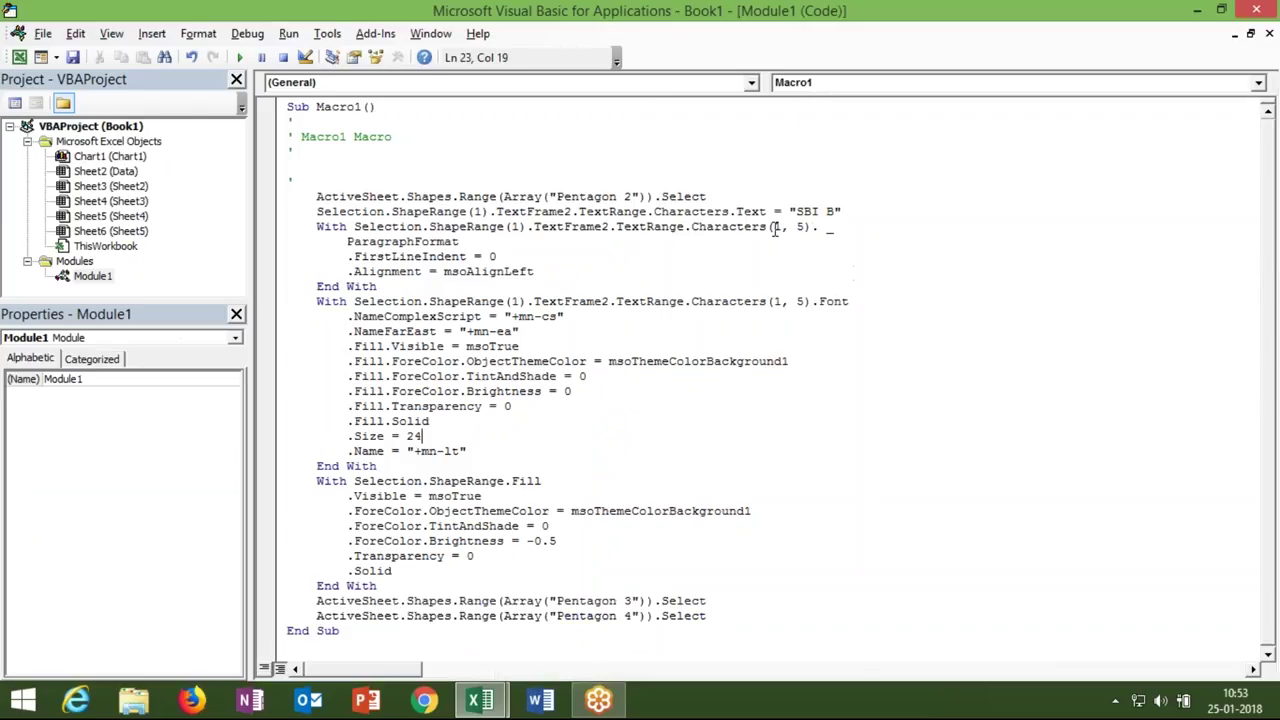
Delete the ParagraphFormat and Font With blocks from Macro1
{"action": "mouse_move", "coordinate": [287, 271]}
{"action": "left_mouse_down"}
{"action": "mouse_move", "coordinate": [350, 256]}
{"action": "mouse_move", "coordinate": [316, 226]}
{"action": "left_mouse_up"}
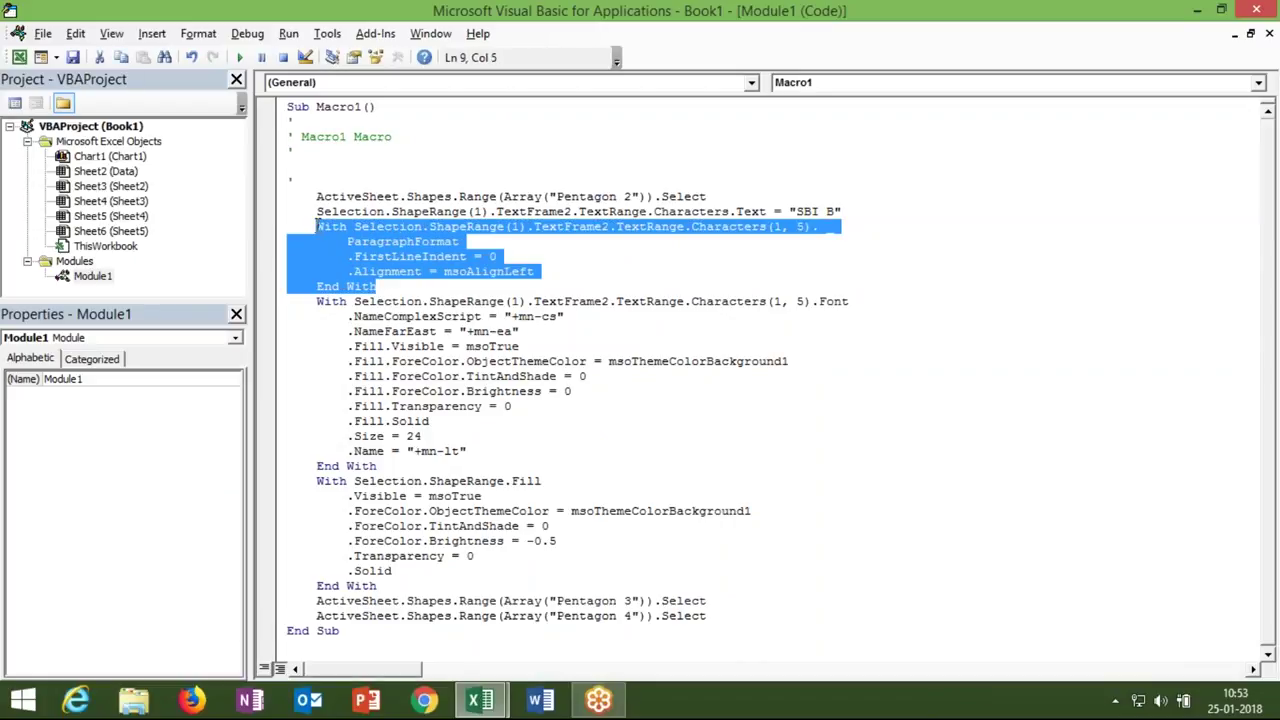
{"action": "key", "text": "Delete"}
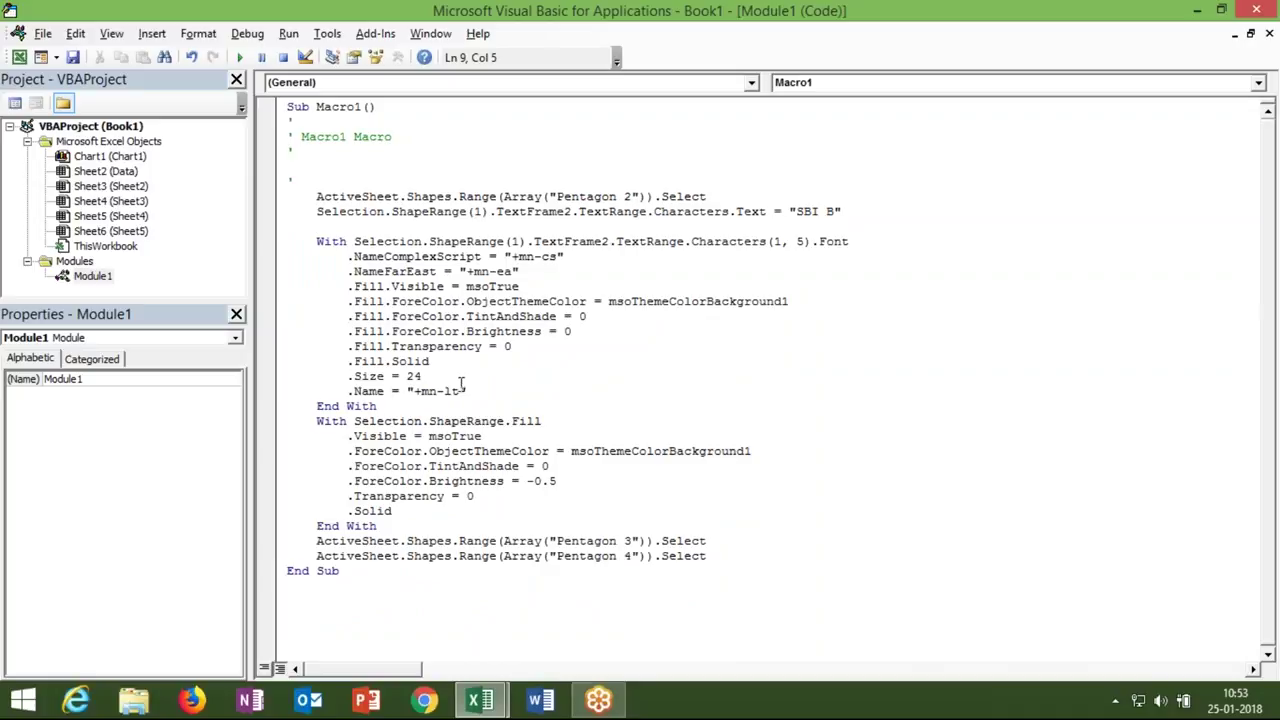
{"action": "left_click_drag", "start_coordinate": [390, 408], "coordinate": [322, 242]}
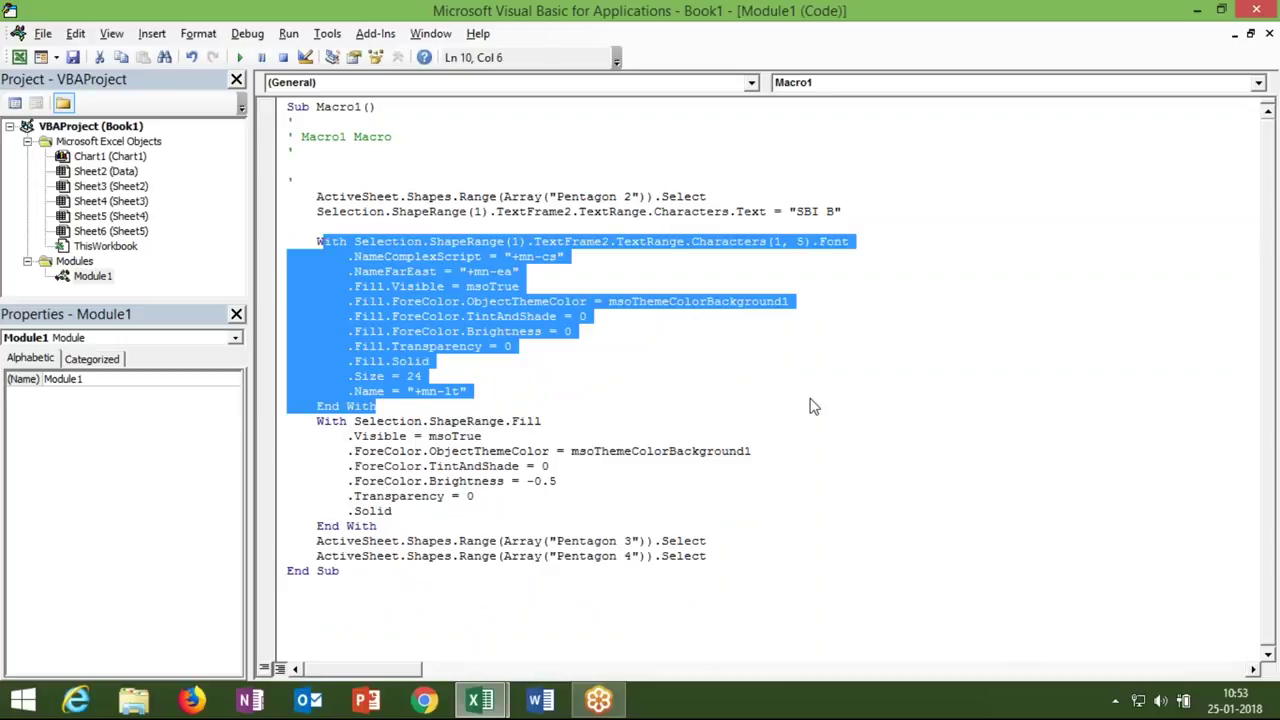
{"action": "key", "text": "shift+Left"}
{"action": "key", "text": "Delete"}
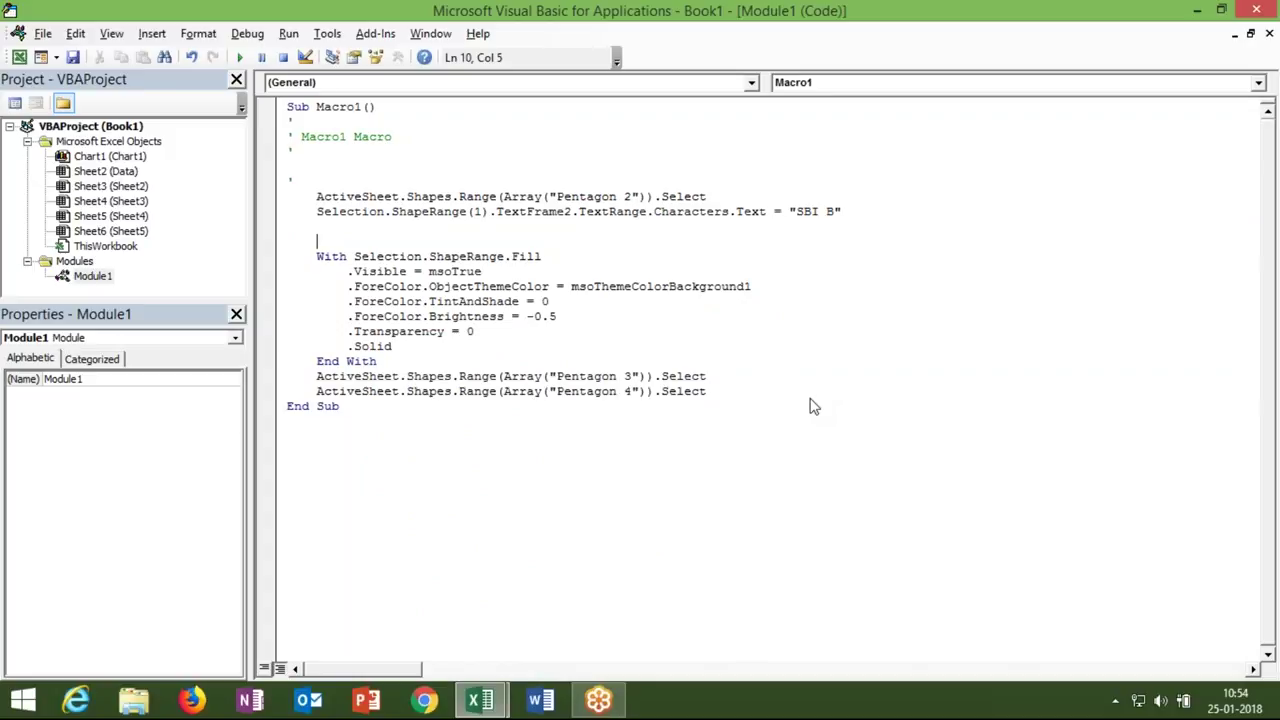
Delete the trailing Pentagon 3 and Pentagon 4 Select lines
{"action": "left_click", "coordinate": [605, 343]}
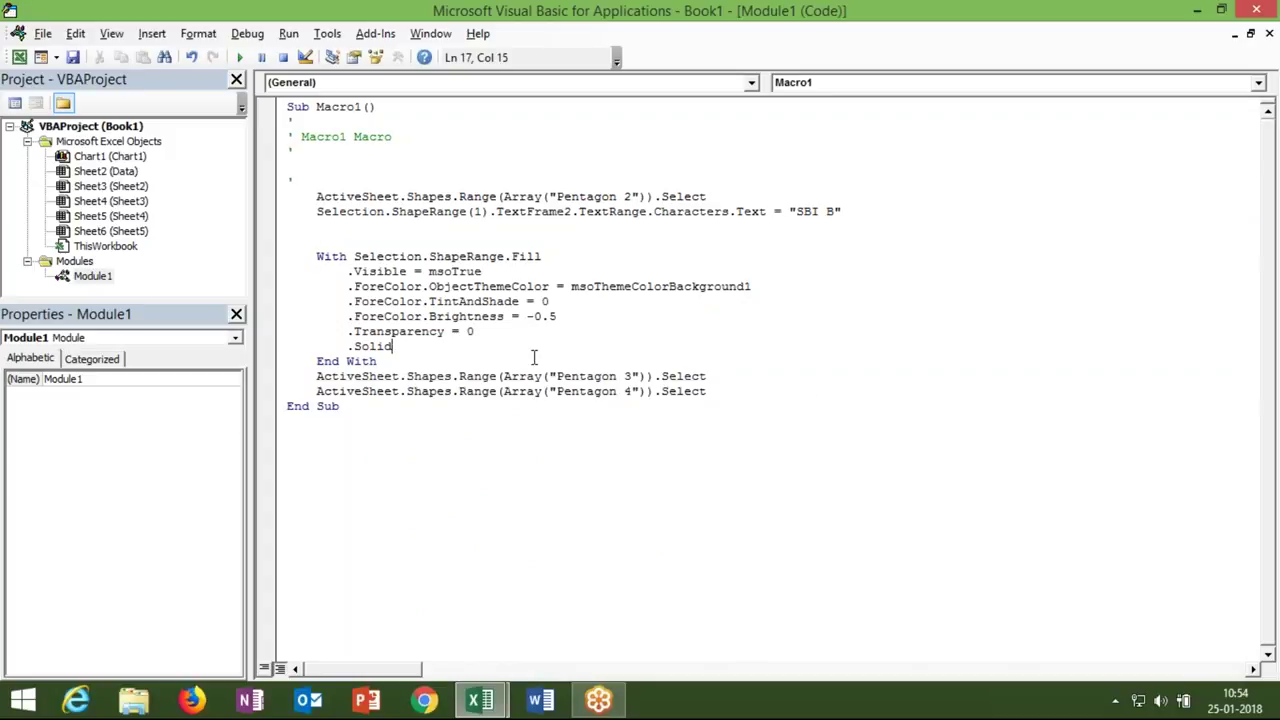
{"action": "left_click", "coordinate": [408, 391]}
{"action": "double_click", "coordinate": [683, 391]}
{"action": "left_click_drag", "start_coordinate": [290, 376], "coordinate": [472, 376]}
{"action": "left_click", "coordinate": [392, 391]}
{"action": "left_click", "coordinate": [727, 404]}
{"action": "double_click", "coordinate": [683, 391]}
{"action": "left_click_drag", "start_coordinate": [470, 362], "coordinate": [440, 373]}
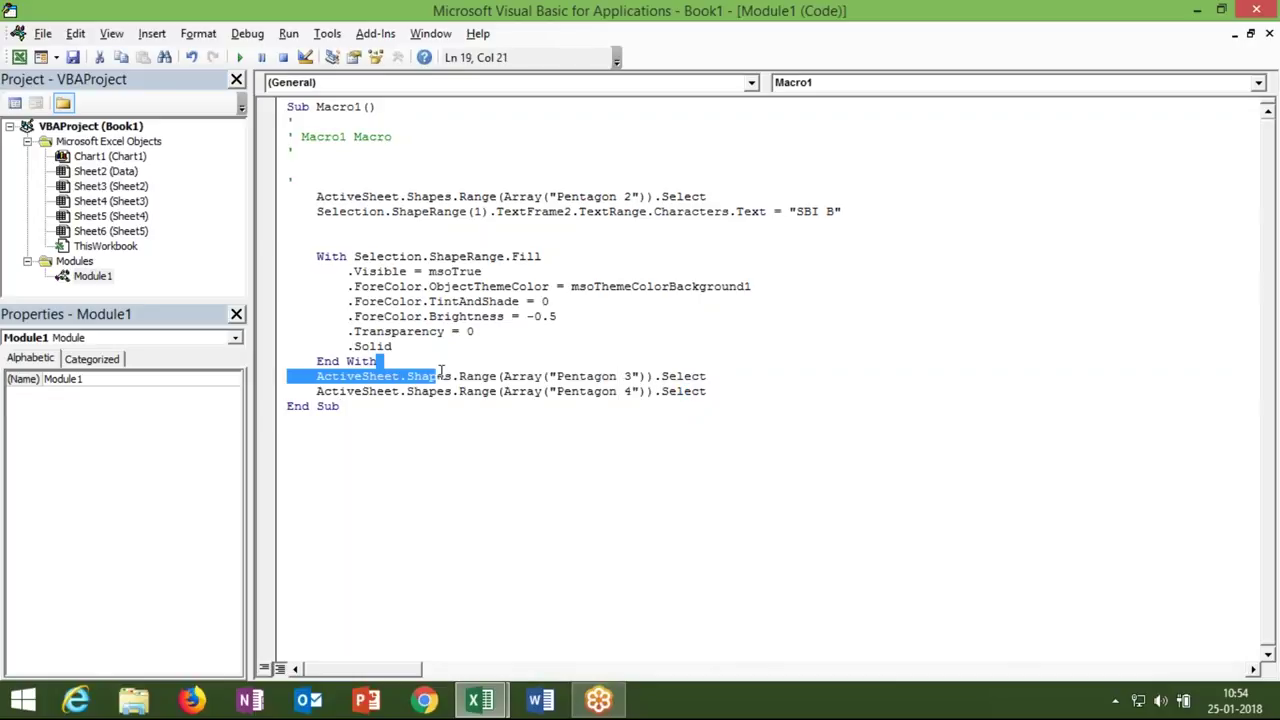
{"action": "left_click", "coordinate": [320, 391]}
{"action": "mouse_move", "coordinate": [316, 376]}
{"action": "left_mouse_down"}
{"action": "mouse_move", "coordinate": [458, 392]}
{"action": "mouse_move", "coordinate": [707, 391]}
{"action": "left_mouse_up"}
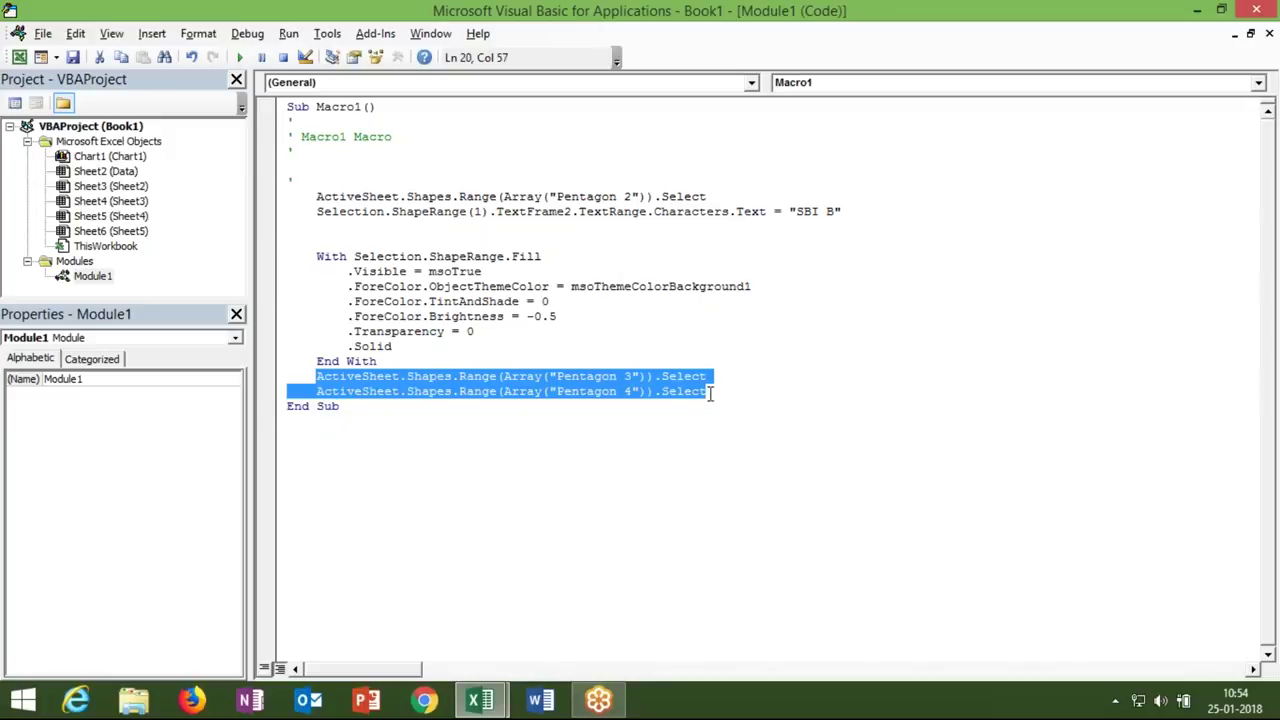
{"action": "left_click", "coordinate": [714, 391]}
{"action": "double_click", "coordinate": [714, 391]}
{"action": "left_click", "coordinate": [725, 393]}
{"action": "double_click", "coordinate": [722, 392]}
{"action": "left_click_drag", "start_coordinate": [643, 376], "coordinate": [372, 378]}
{"action": "key", "text": "Delete"}
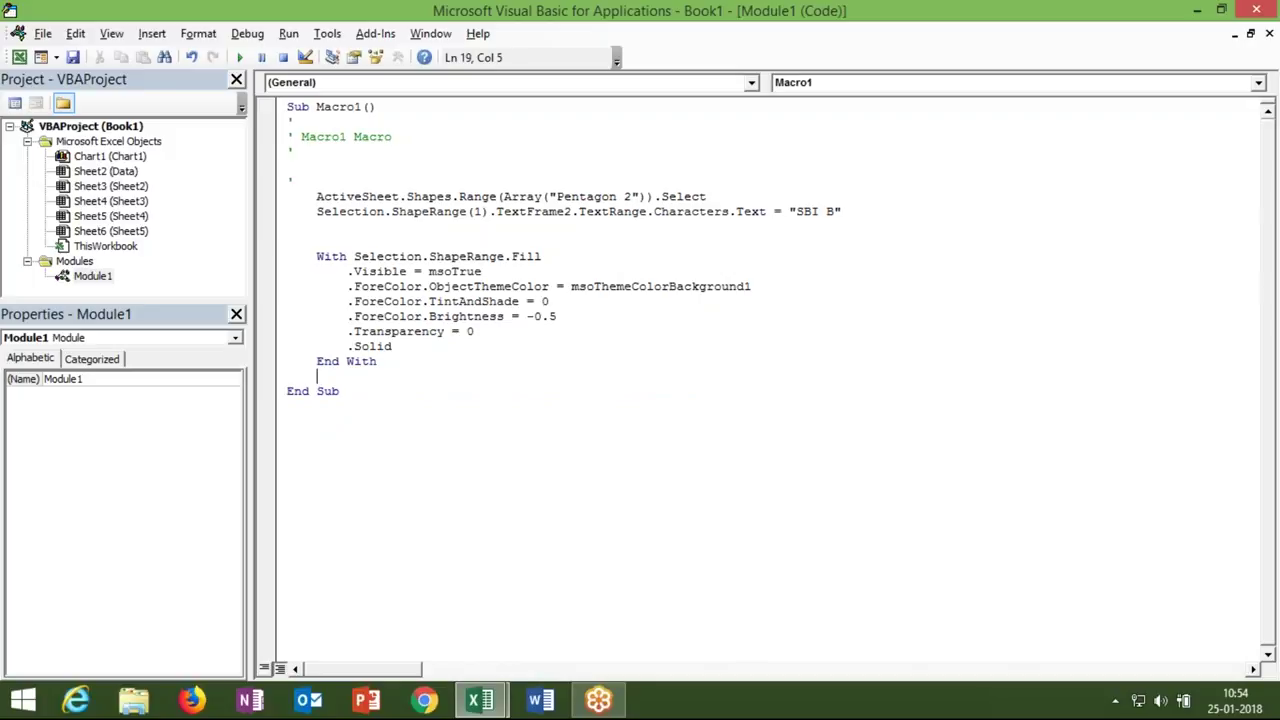
Change the label text 'SBI B' to 'SBI' and return to Excel
{"action": "left_click", "coordinate": [724, 352]}
{"action": "left_click", "coordinate": [832, 318]}
{"action": "left_click", "coordinate": [826, 214]}
{"action": "key", "text": "BackSpace"}
{"action": "left_click", "coordinate": [774, 253]}
{"action": "key", "text": "alt+F11"}
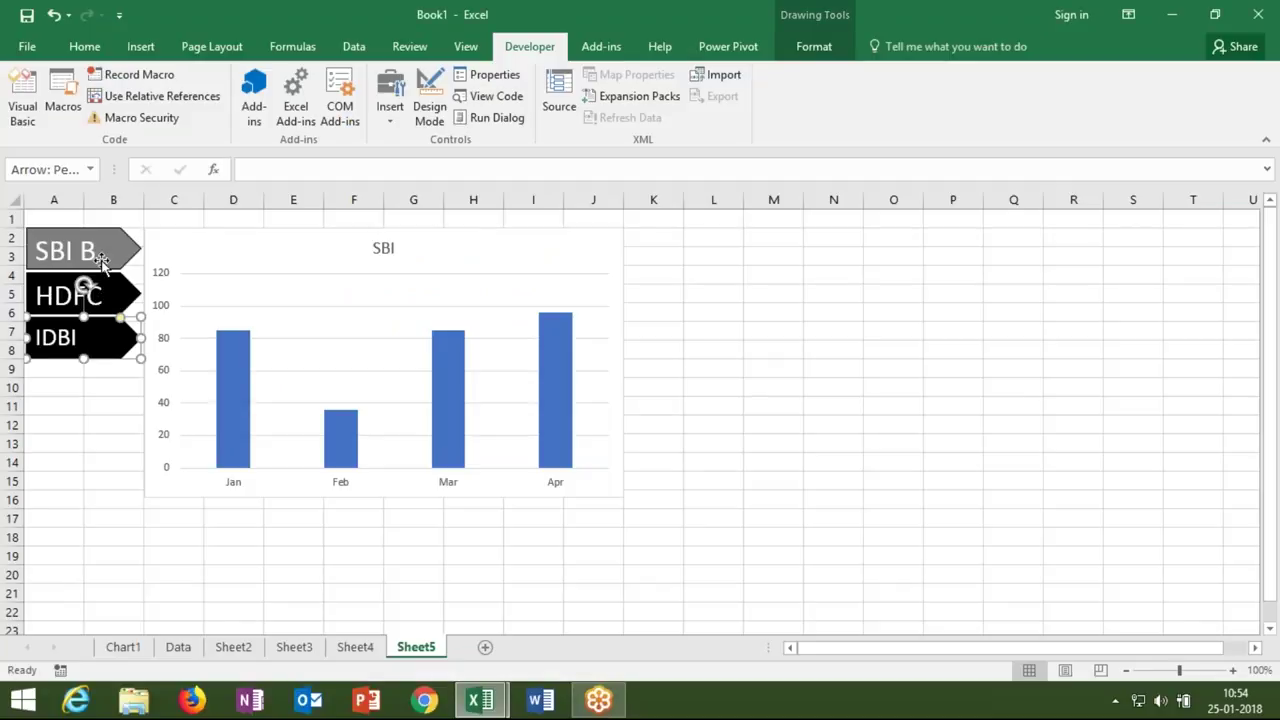
Correct the top arrow's label to SBI and glance at Macro1's code
{"action": "left_click", "coordinate": [93, 251]}
{"action": "left_click", "coordinate": [95, 251]}
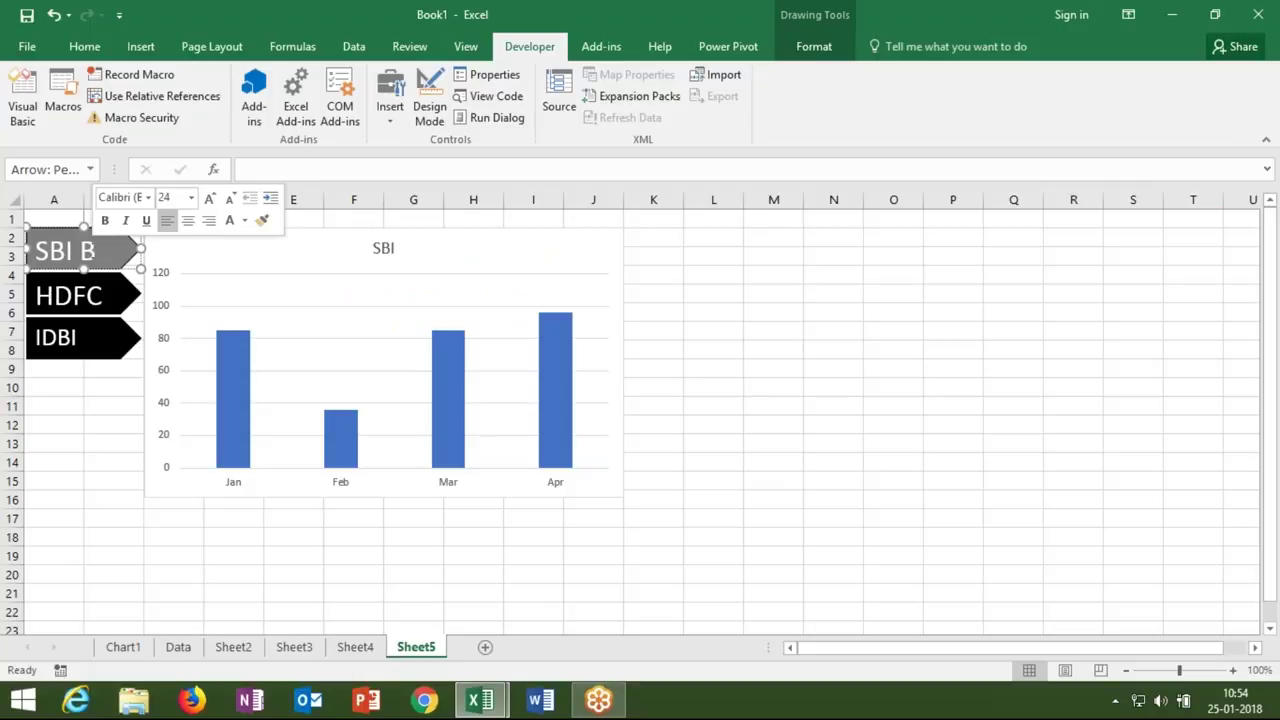
{"action": "key", "text": "BackSpace"}
{"action": "key", "text": "BackSpace"}
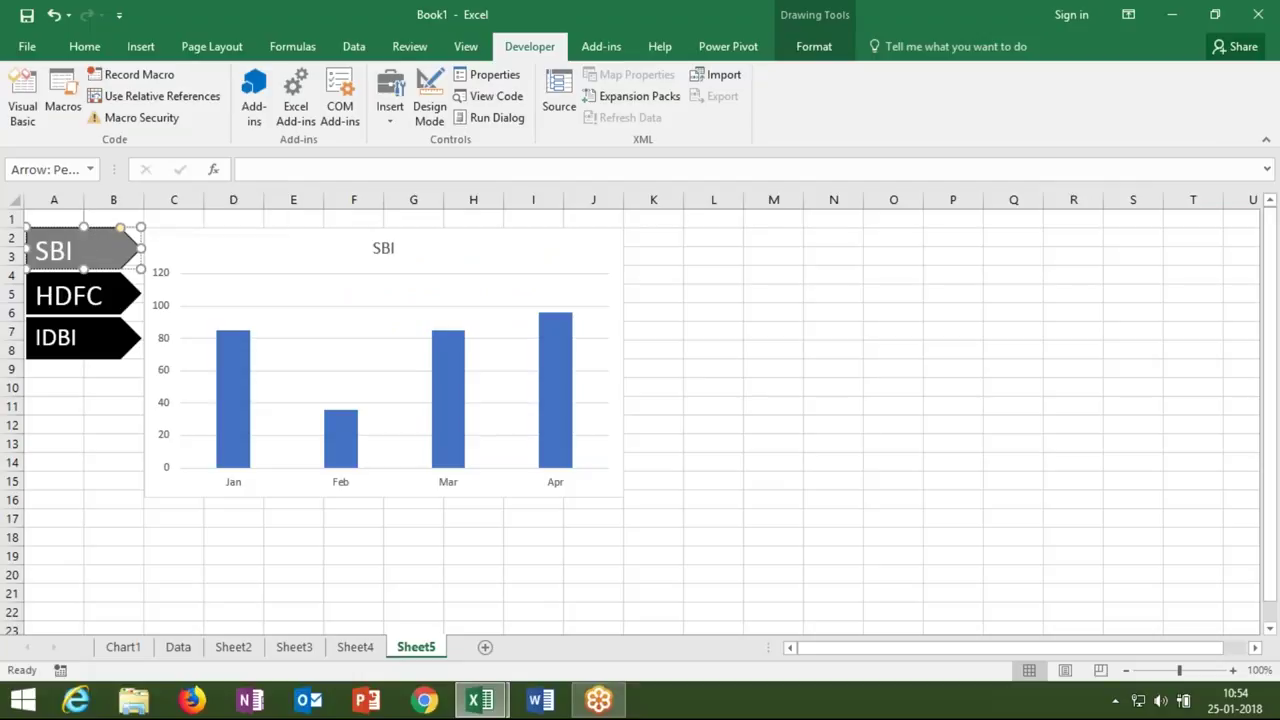
{"action": "left_click", "coordinate": [100, 406]}
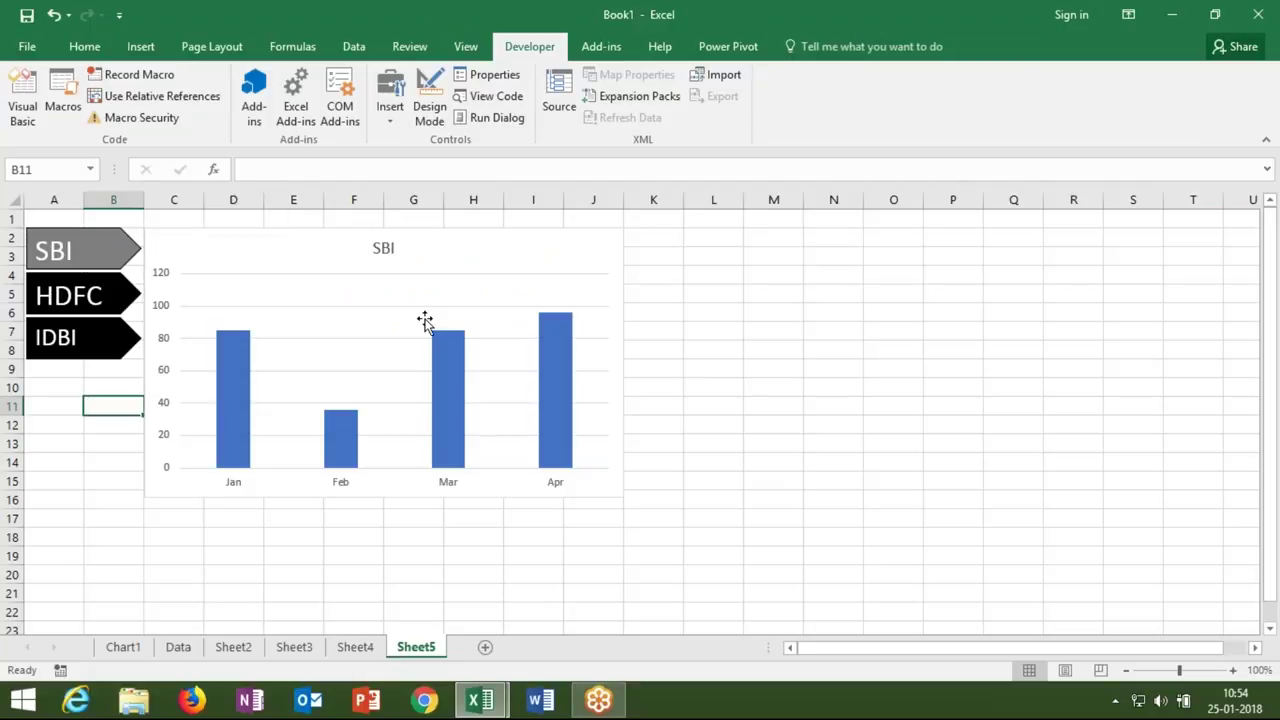
{"action": "key", "text": "alt+F11"}
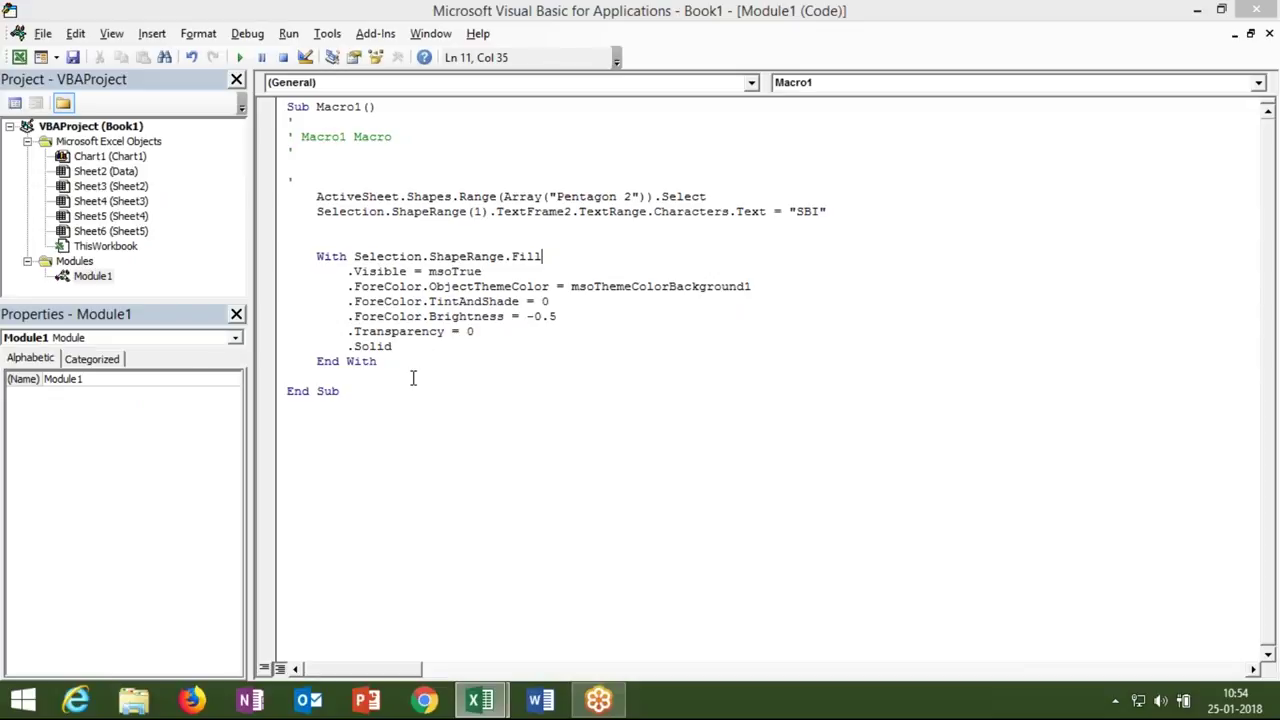
{"action": "left_click", "coordinate": [288, 377]}
{"action": "key", "text": "alt+F11"}
Assign Macro1 to the HDFC arrow
{"action": "left_click", "coordinate": [106, 300]}
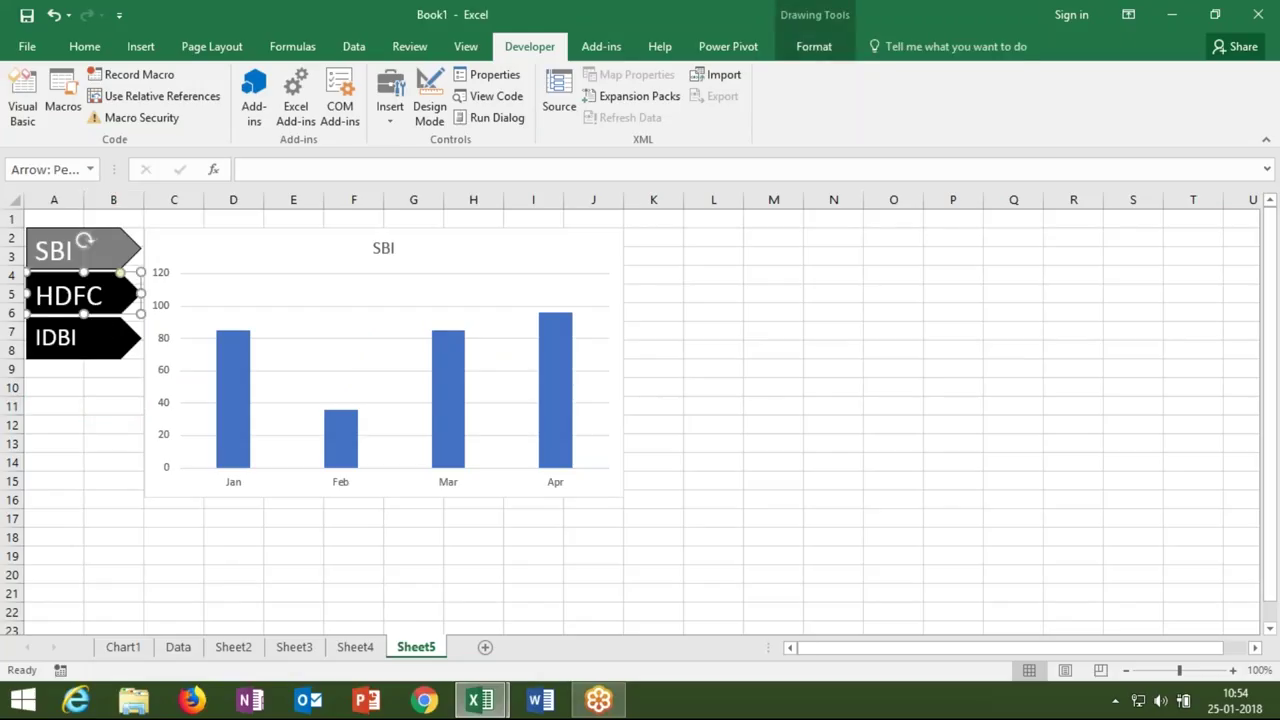
{"action": "right_click", "coordinate": [112, 308]}
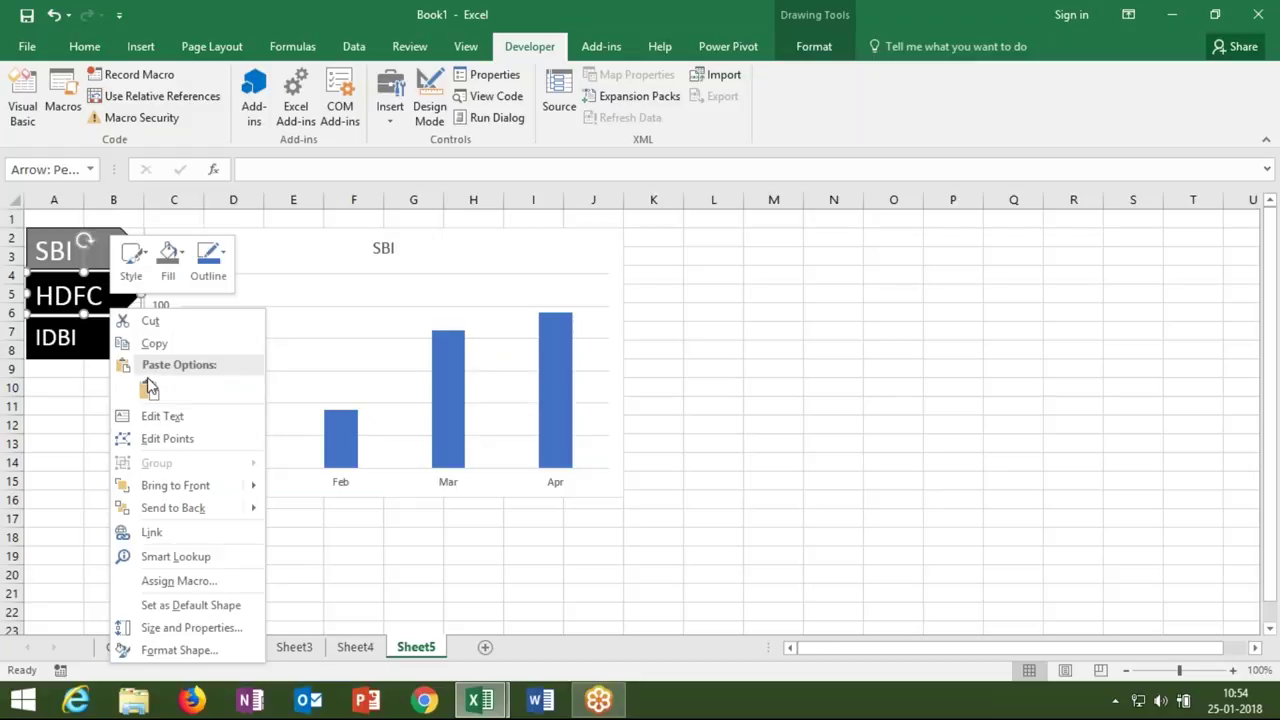
{"action": "left_click", "coordinate": [180, 581]}
{"action": "left_click", "coordinate": [75, 418]}
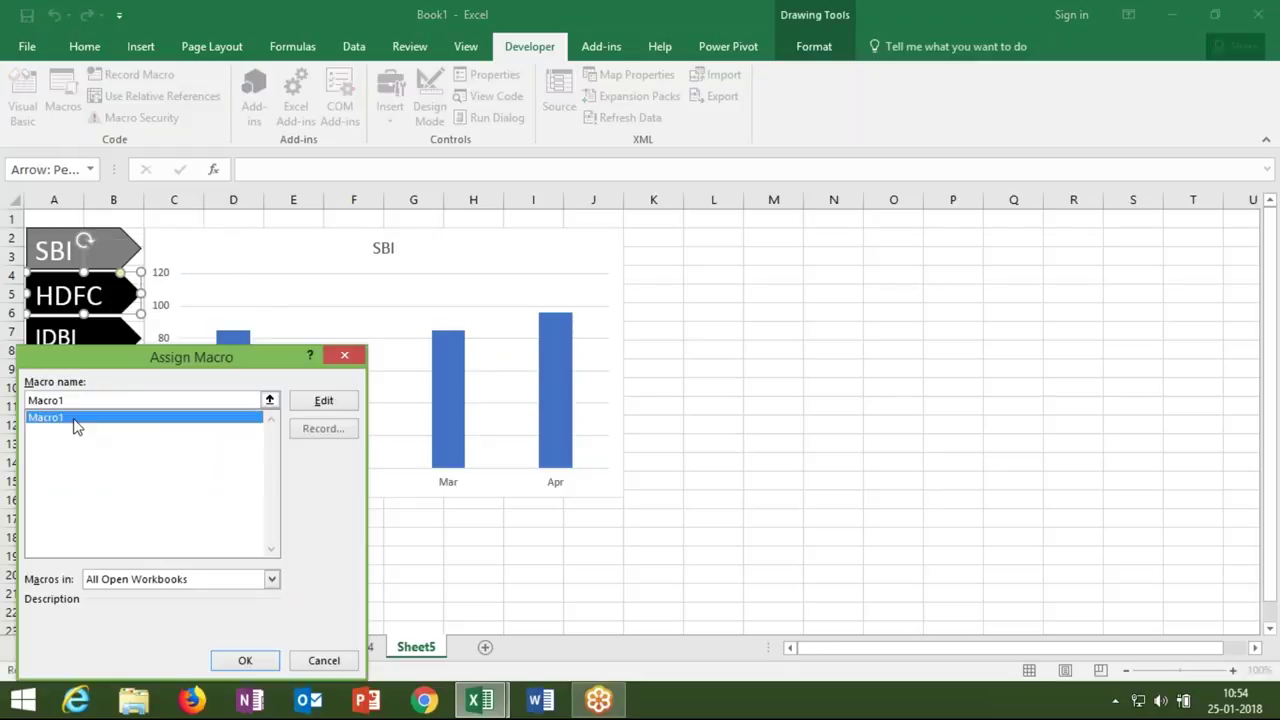
{"action": "left_click", "coordinate": [245, 660]}
{"action": "left_click", "coordinate": [233, 593]}
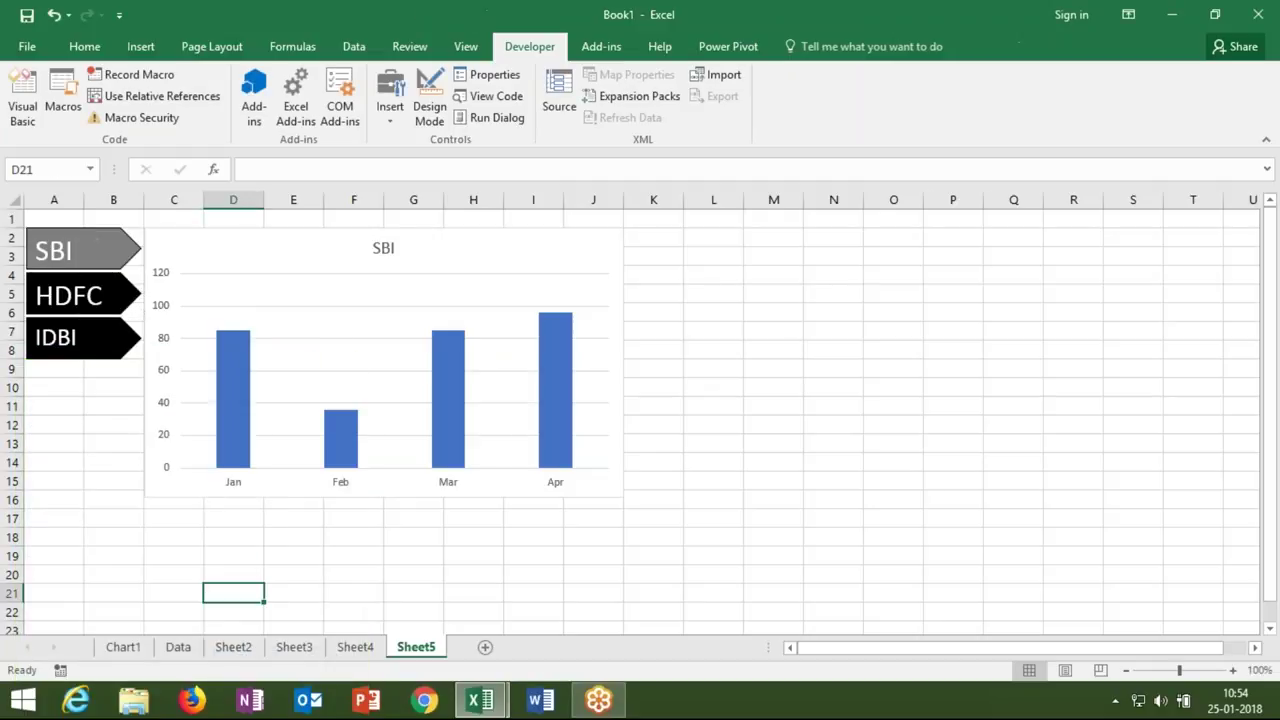
Test the macro and confirm the SBI arrow's shape name is Pentagon 2
{"action": "left_click", "coordinate": [118, 316]}
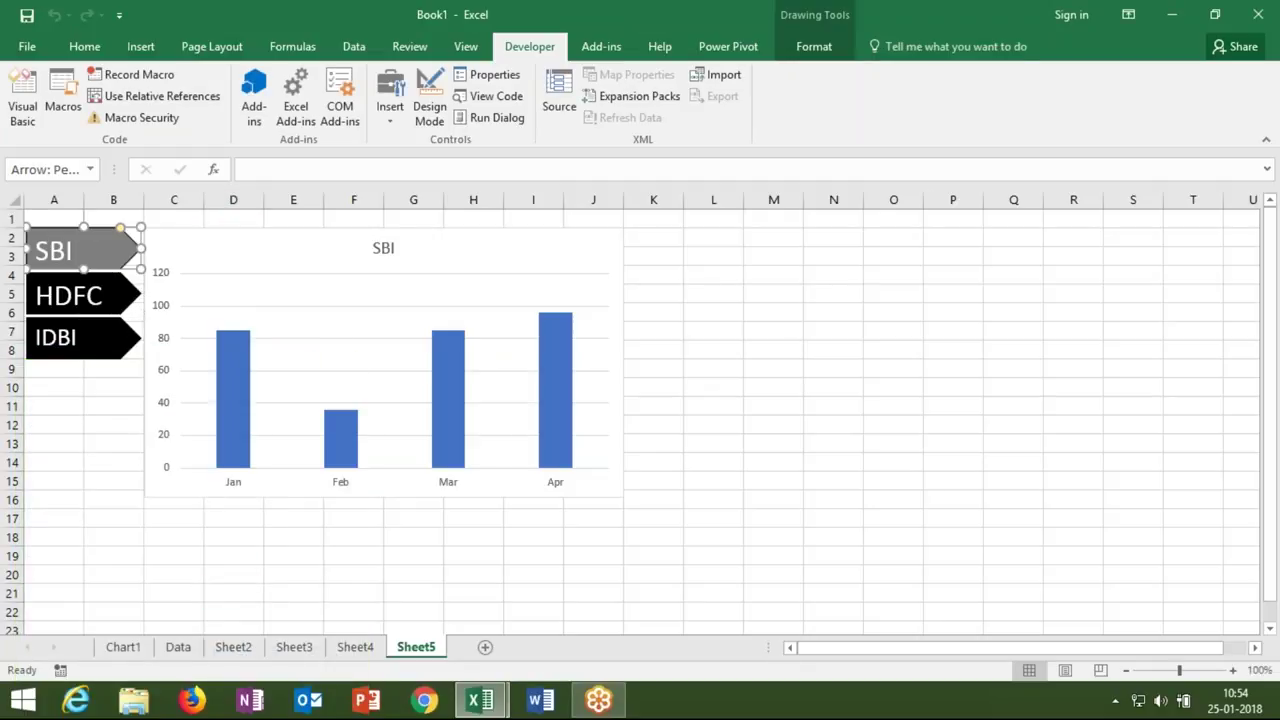
{"action": "key", "text": "alt+Tab"}
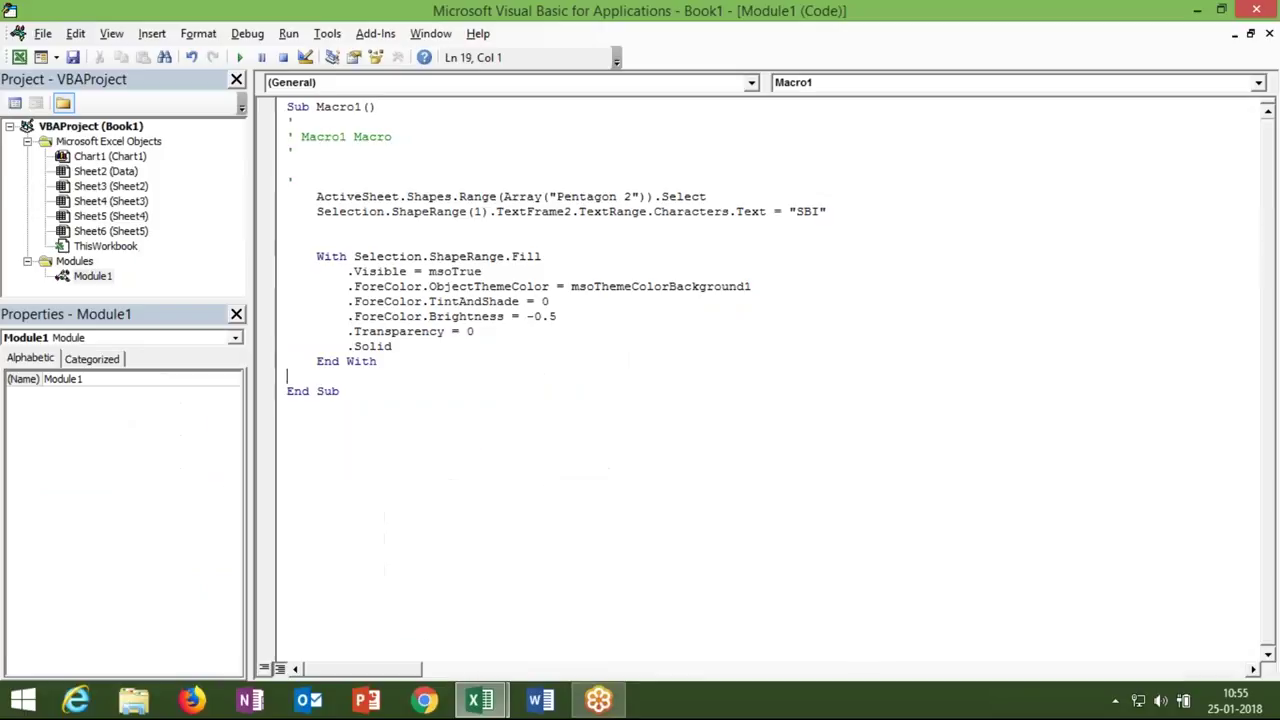
{"action": "left_click", "coordinate": [633, 196]}
{"action": "key", "text": "alt+Tab"}
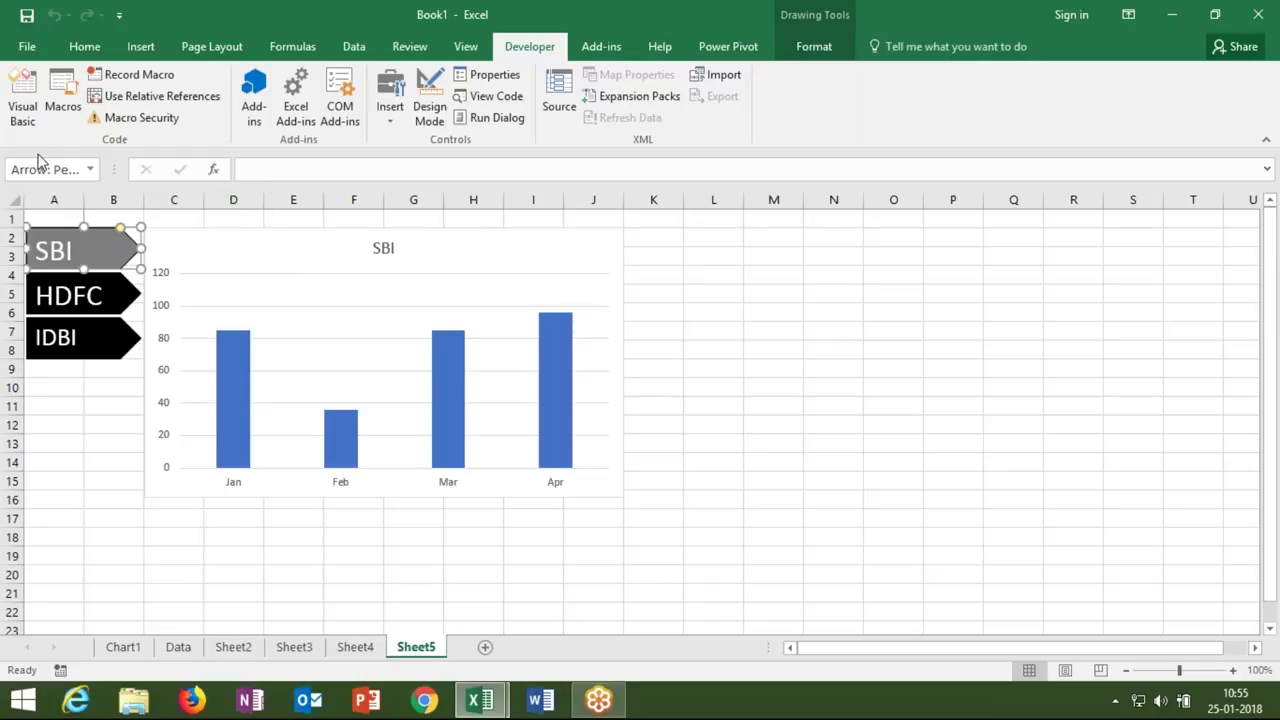
{"action": "left_click_drag", "start_coordinate": [40, 169], "coordinate": [104, 166]}
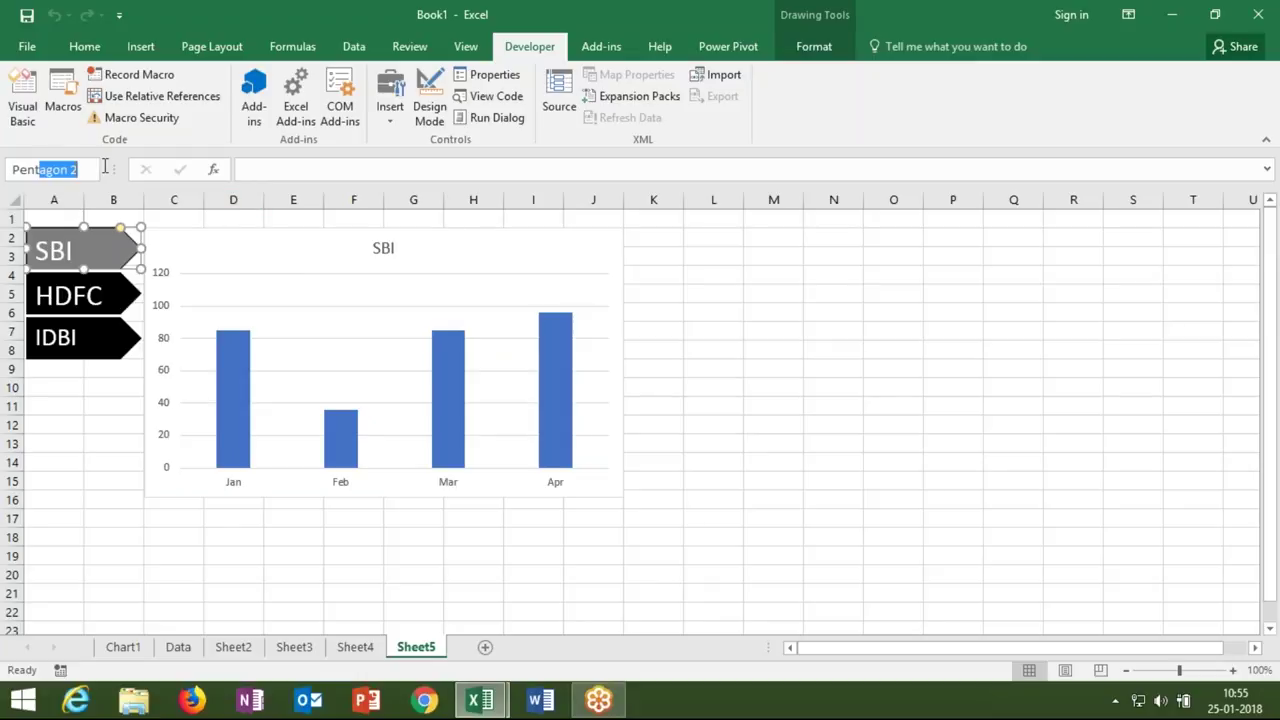
{"action": "left_click", "coordinate": [125, 312], "text": "ctrl"}
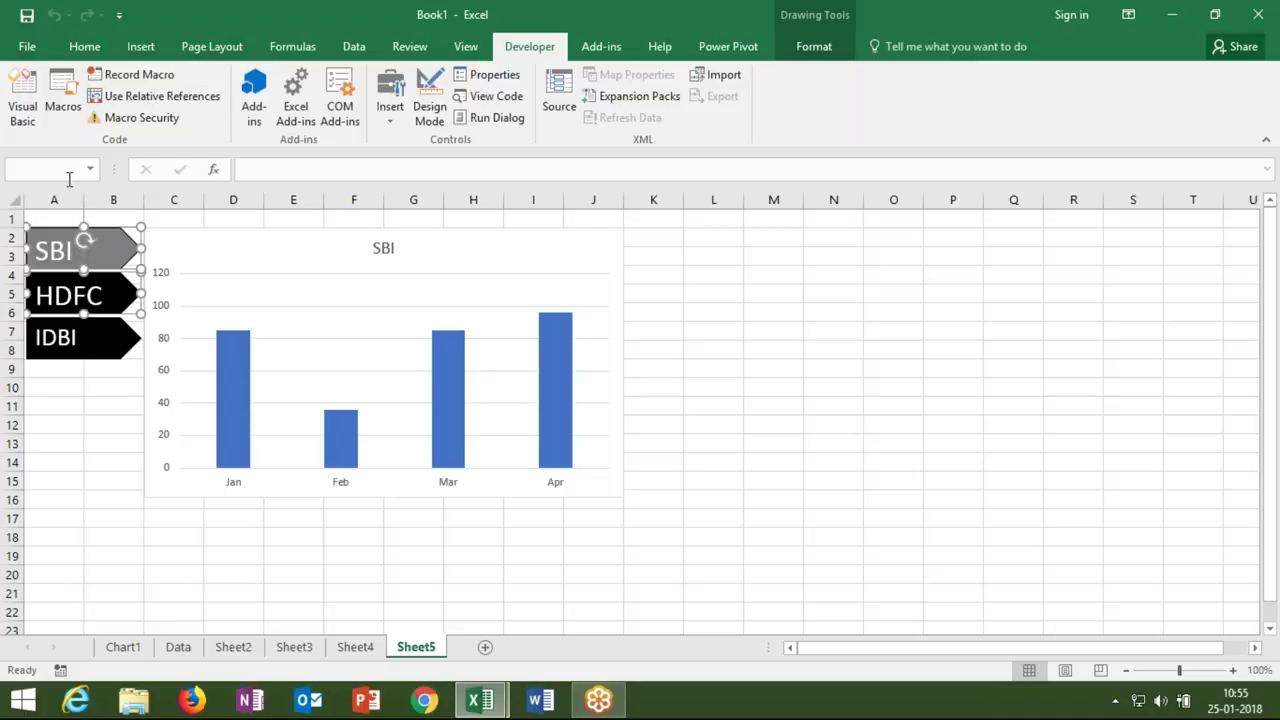
{"action": "left_click", "coordinate": [113, 424]}
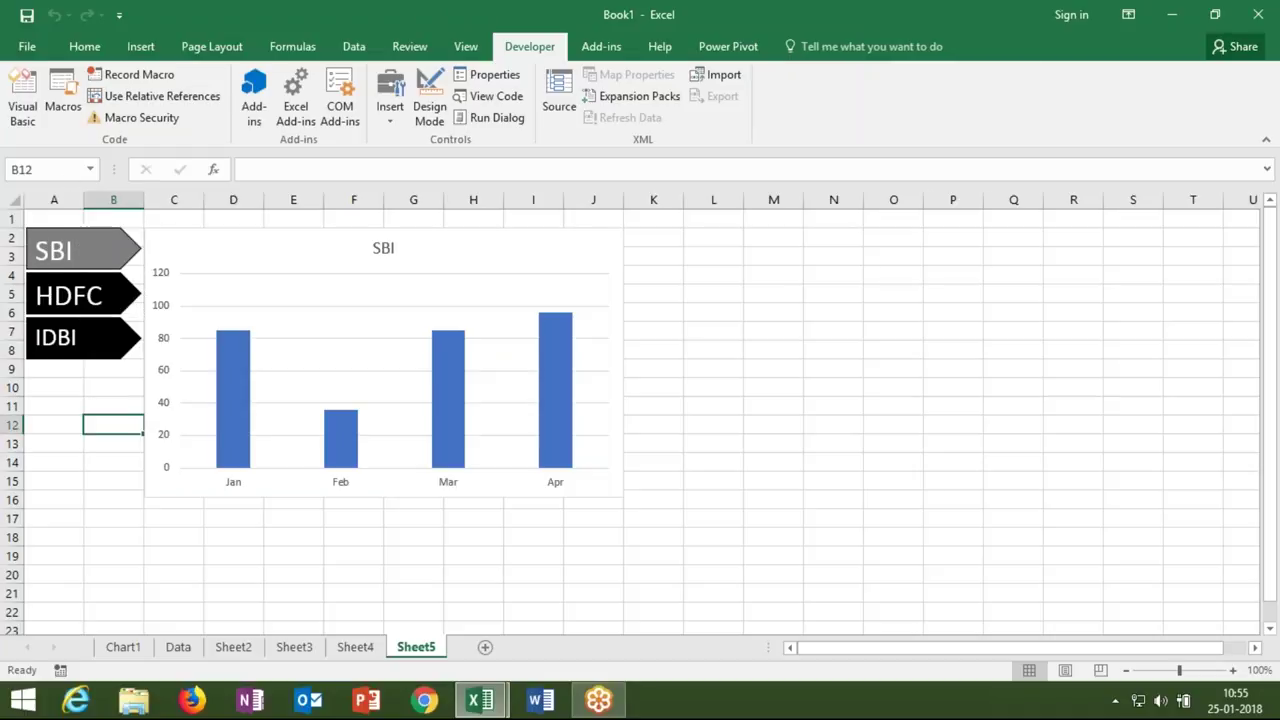
{"action": "right_click", "coordinate": [123, 299]}
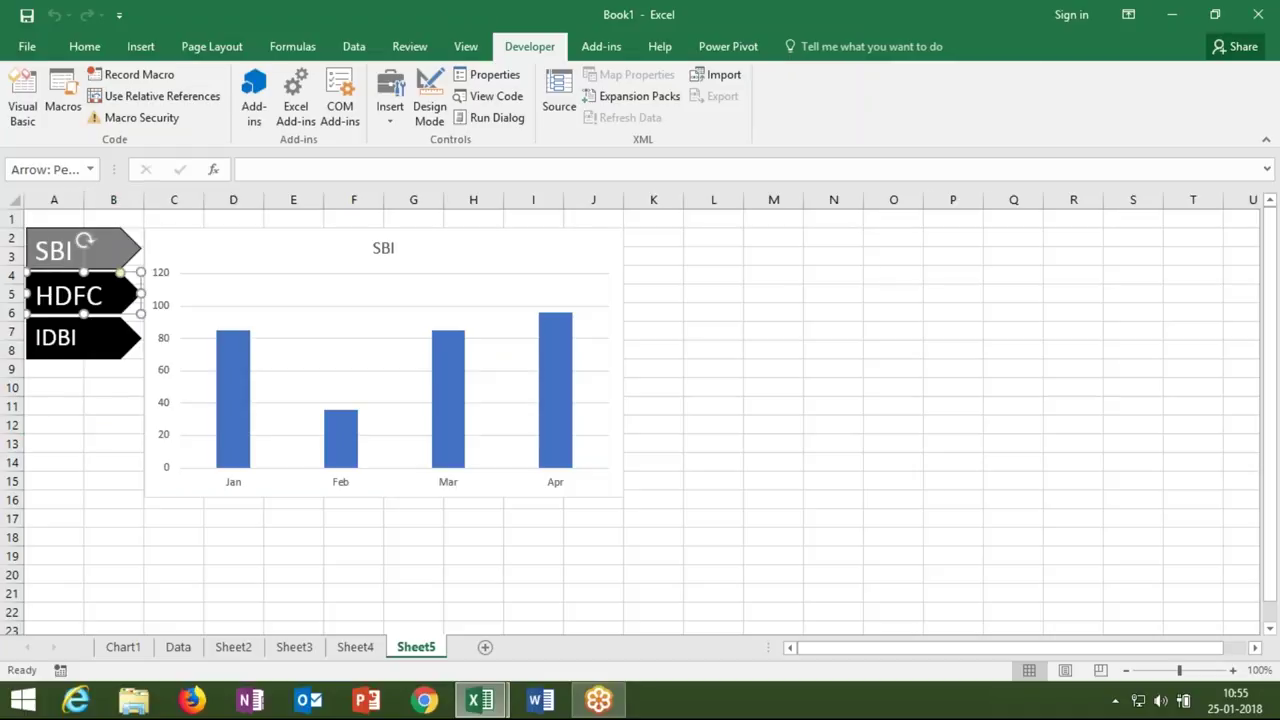
{"action": "key", "text": "Escape"}
Confirm the HDFC arrow is Pentagon 3, retarget Macro1 to it, and run it
{"action": "left_click", "coordinate": [72, 170]}
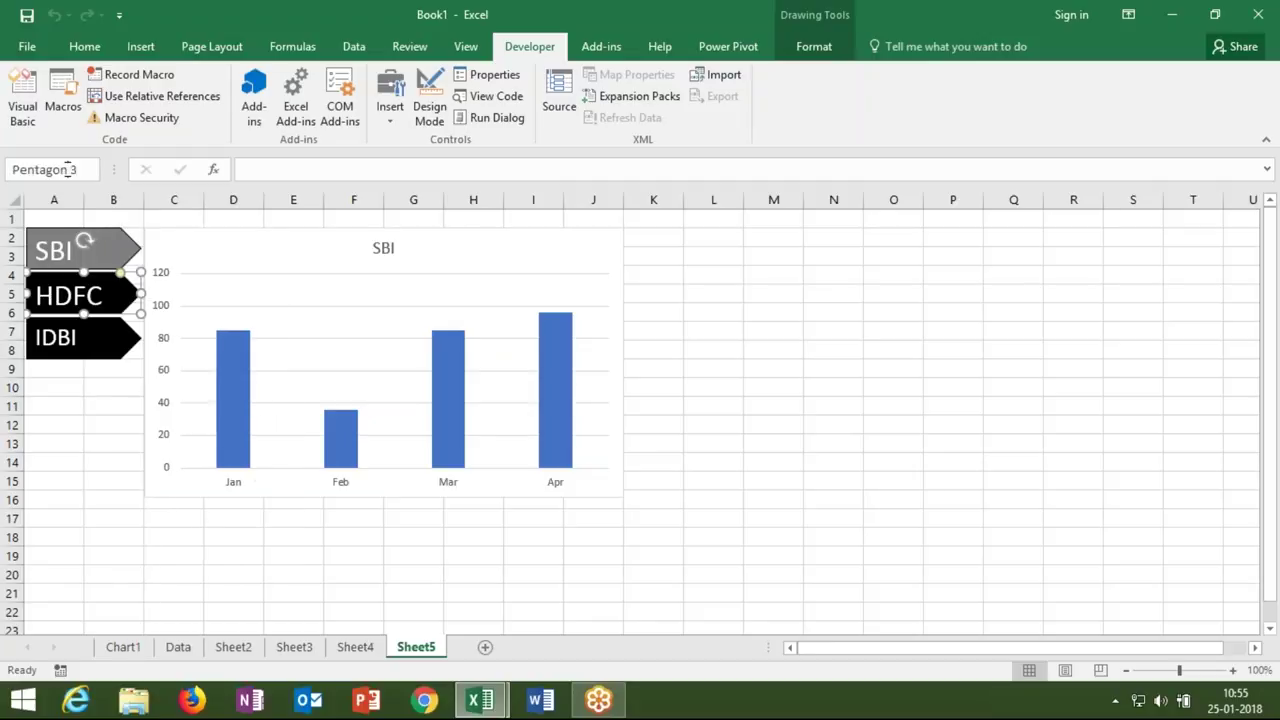
{"action": "key", "text": "Escape"}
{"action": "key", "text": "Escape"}
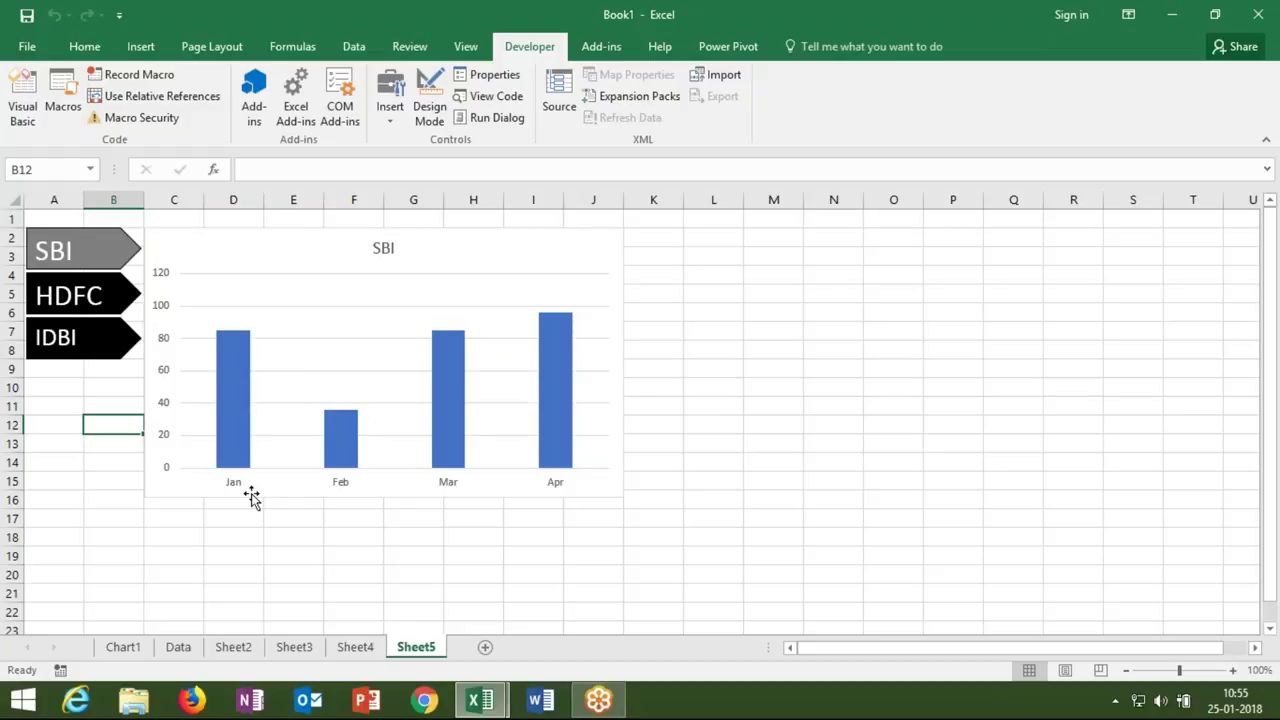
{"action": "key", "text": "alt+F11"}
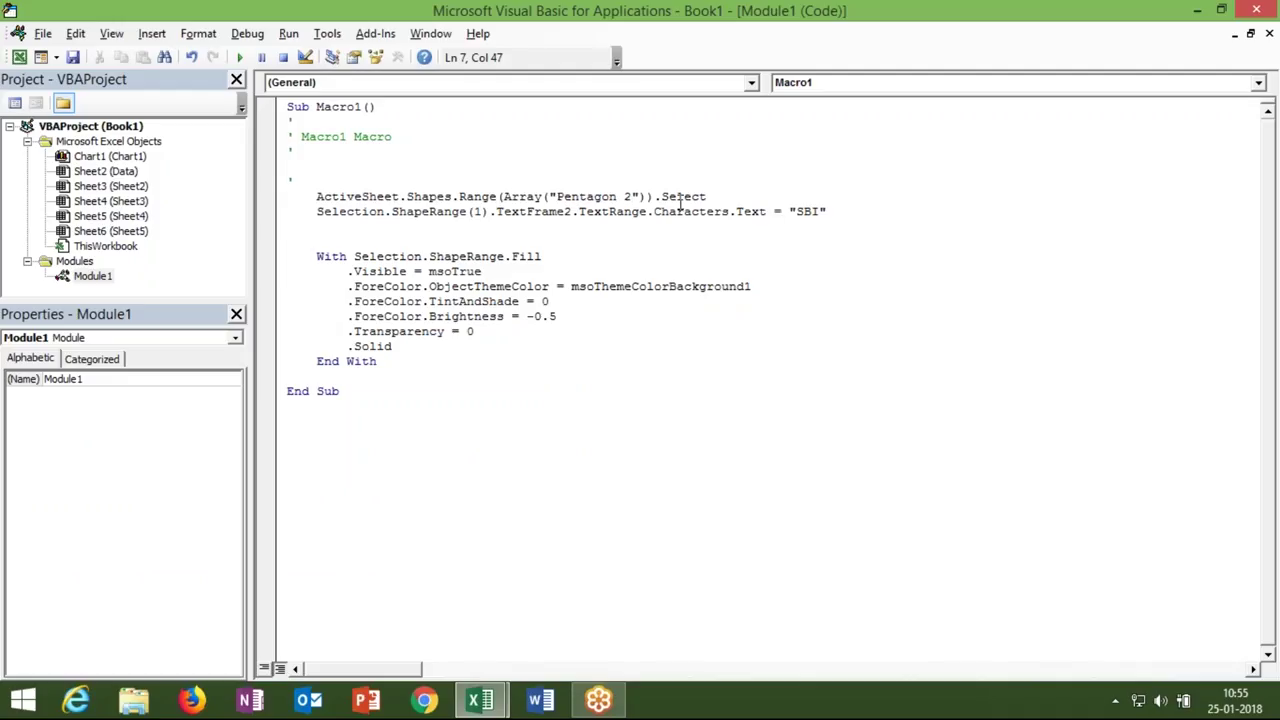
{"action": "key", "text": "BackSpace"}
{"action": "type", "text": "3"}
{"action": "left_click", "coordinate": [683, 314]}
{"action": "key", "text": "alt+F11"}
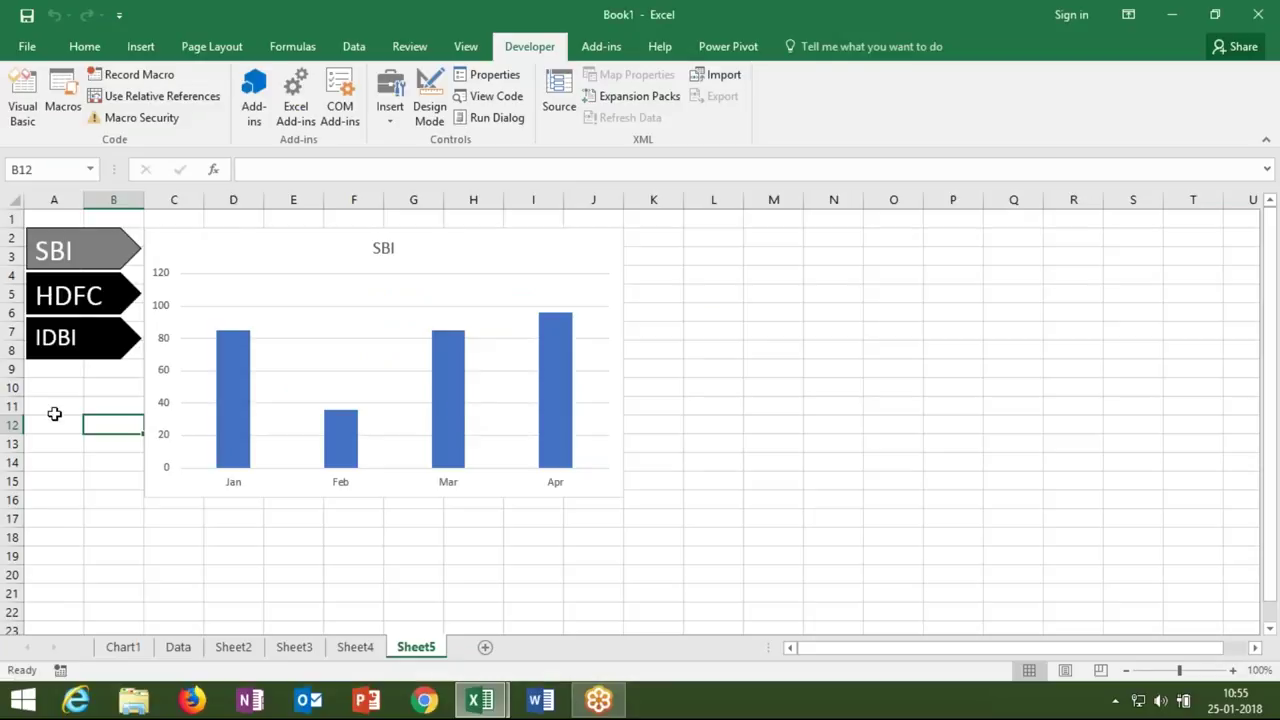
{"action": "left_click", "coordinate": [56, 312]}
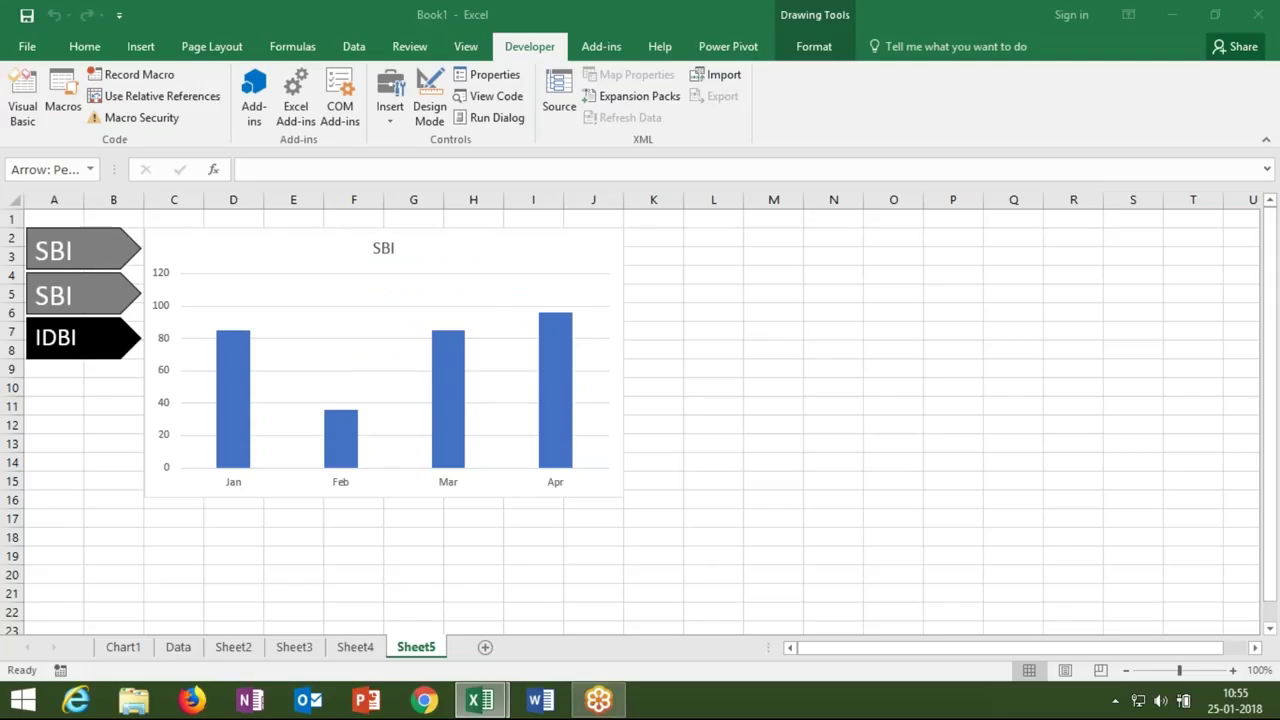
Delete Macro1's Text = "SBI" line and retype the middle arrow's label as HDFC
{"action": "left_click", "coordinate": [80, 300]}
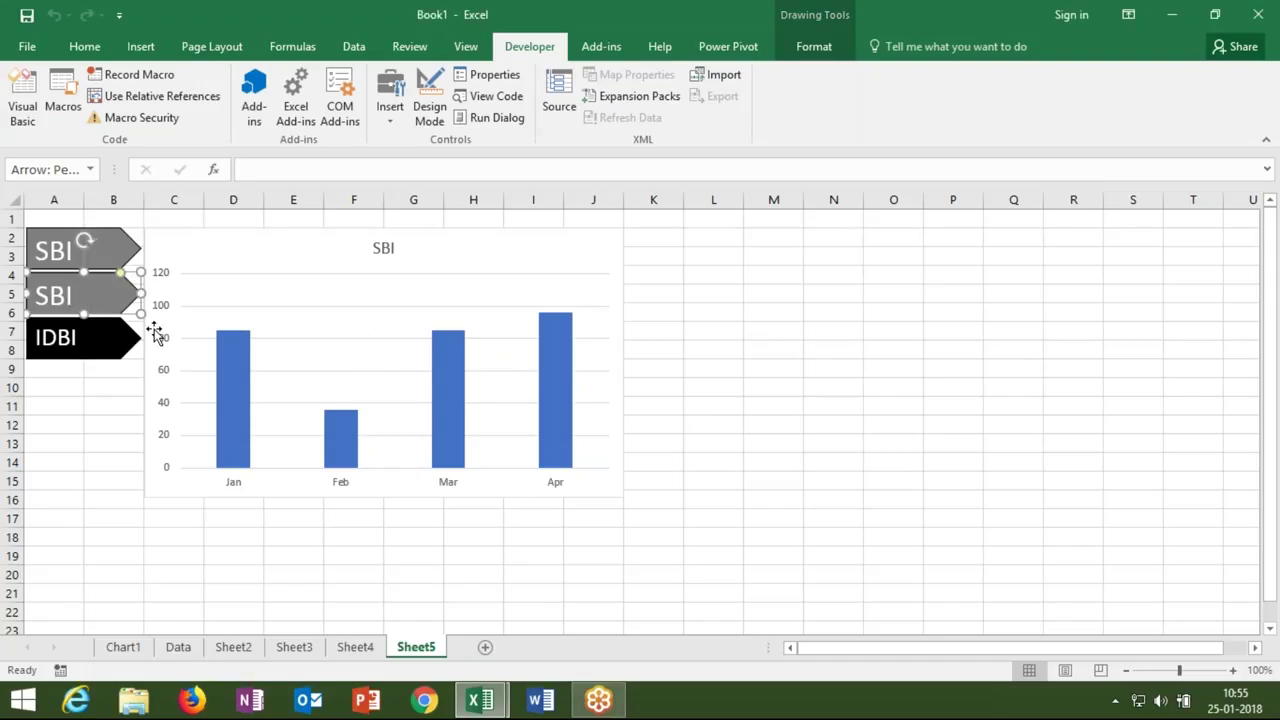
{"action": "key", "text": "alt+F11"}
{"action": "left_click_drag", "start_coordinate": [826, 211], "coordinate": [318, 218]}
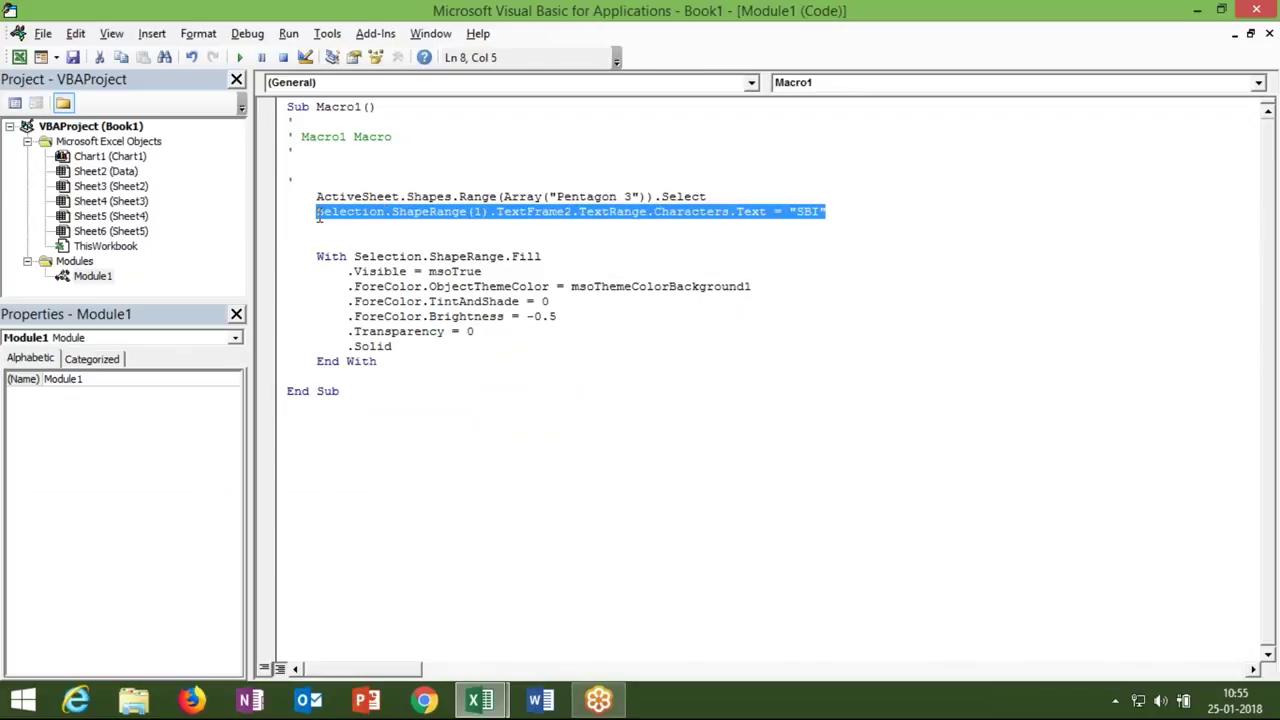
{"action": "key", "text": "Delete"}
{"action": "key", "text": "Delete"}
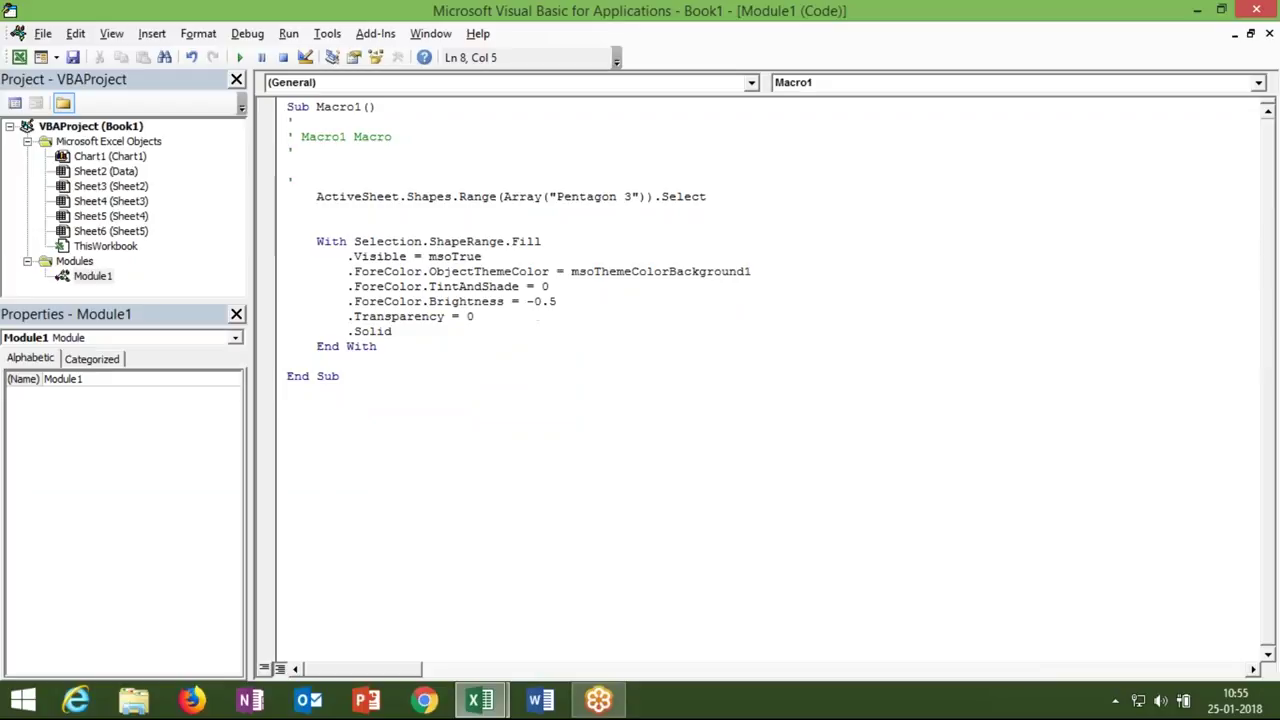
{"action": "key", "text": "alt+F11"}
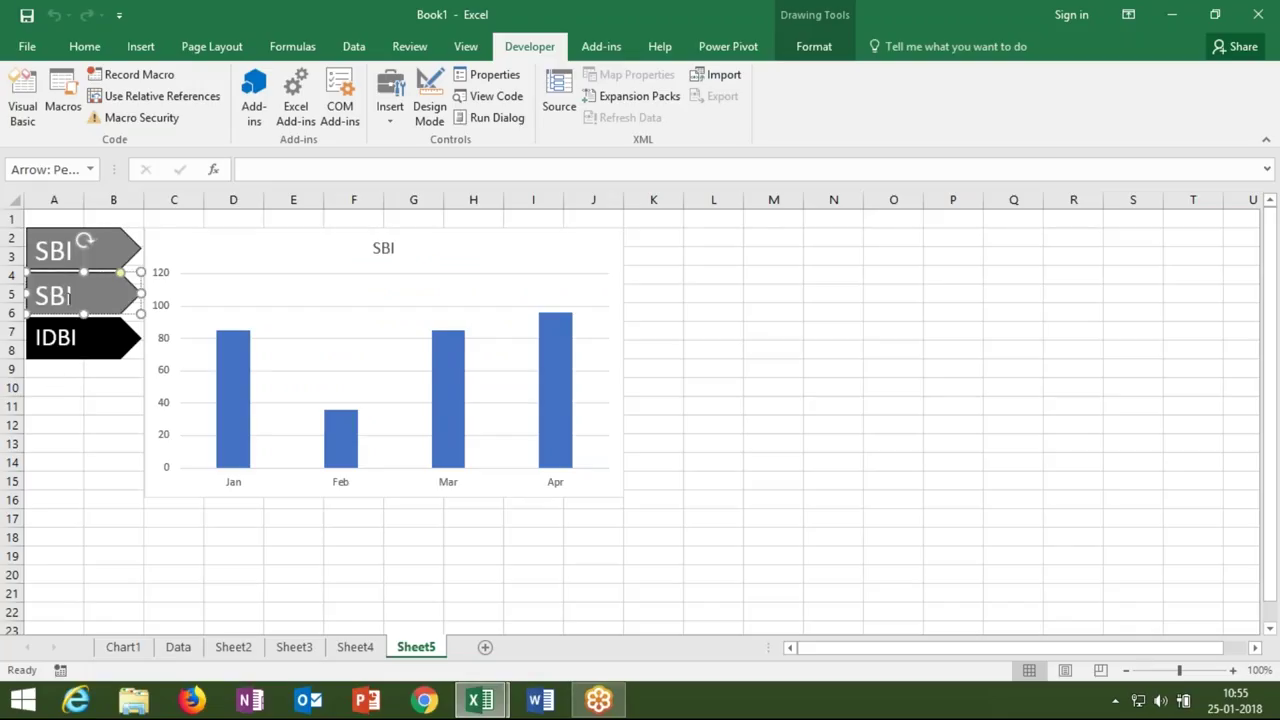
{"action": "double_click", "coordinate": [68, 296]}
{"action": "type", "text": "HDFC"}
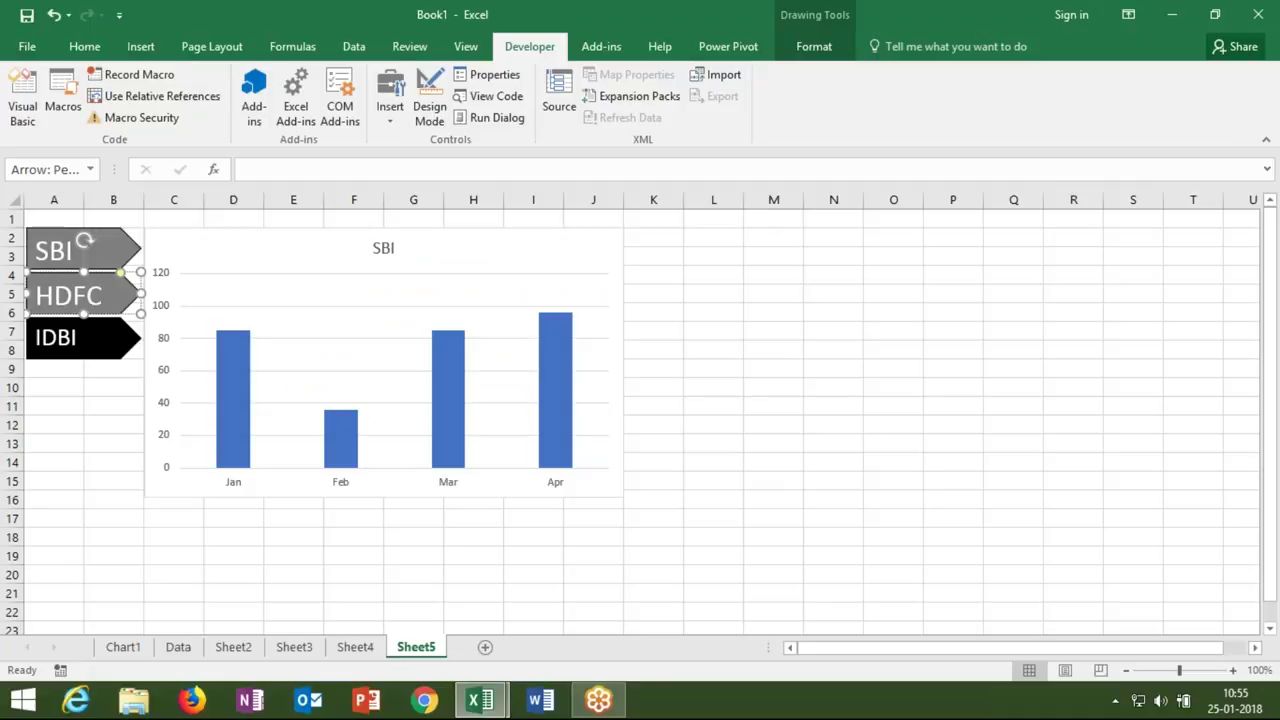
Deselect the relabelled arrow and review the bank data on Sheet4
{"action": "left_click", "coordinate": [190, 558]}
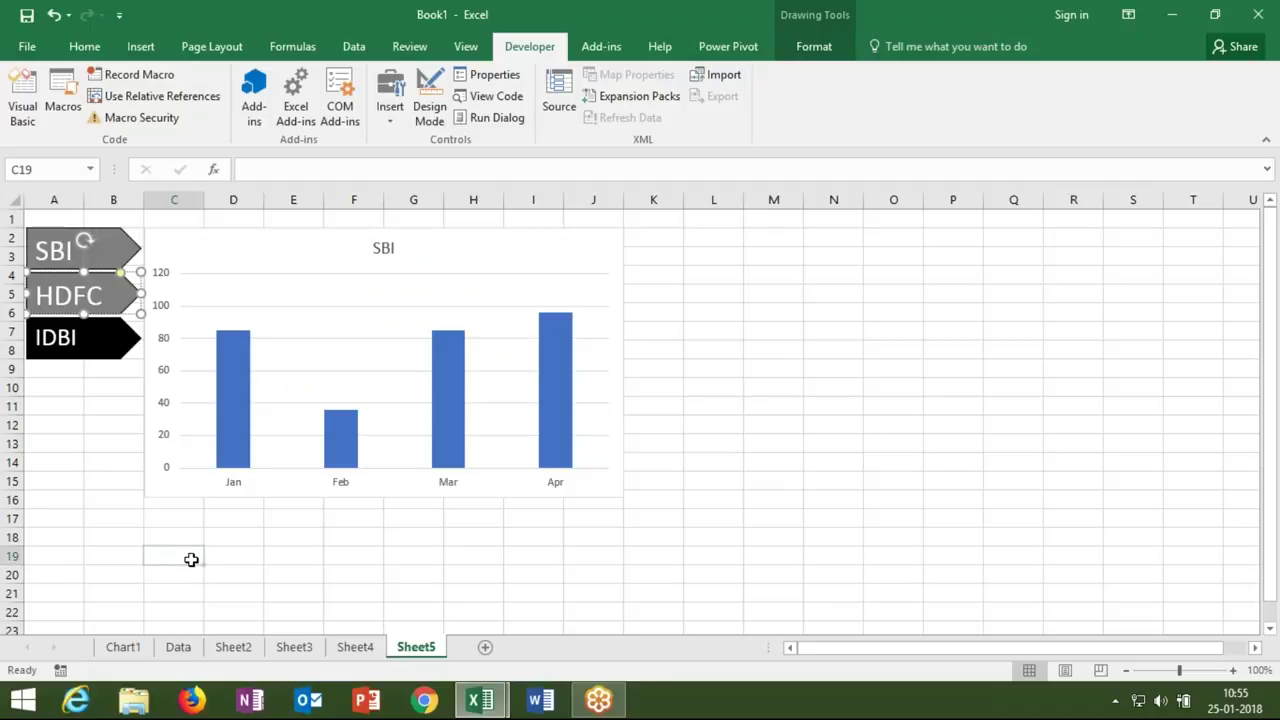
{"action": "left_click", "coordinate": [355, 648]}
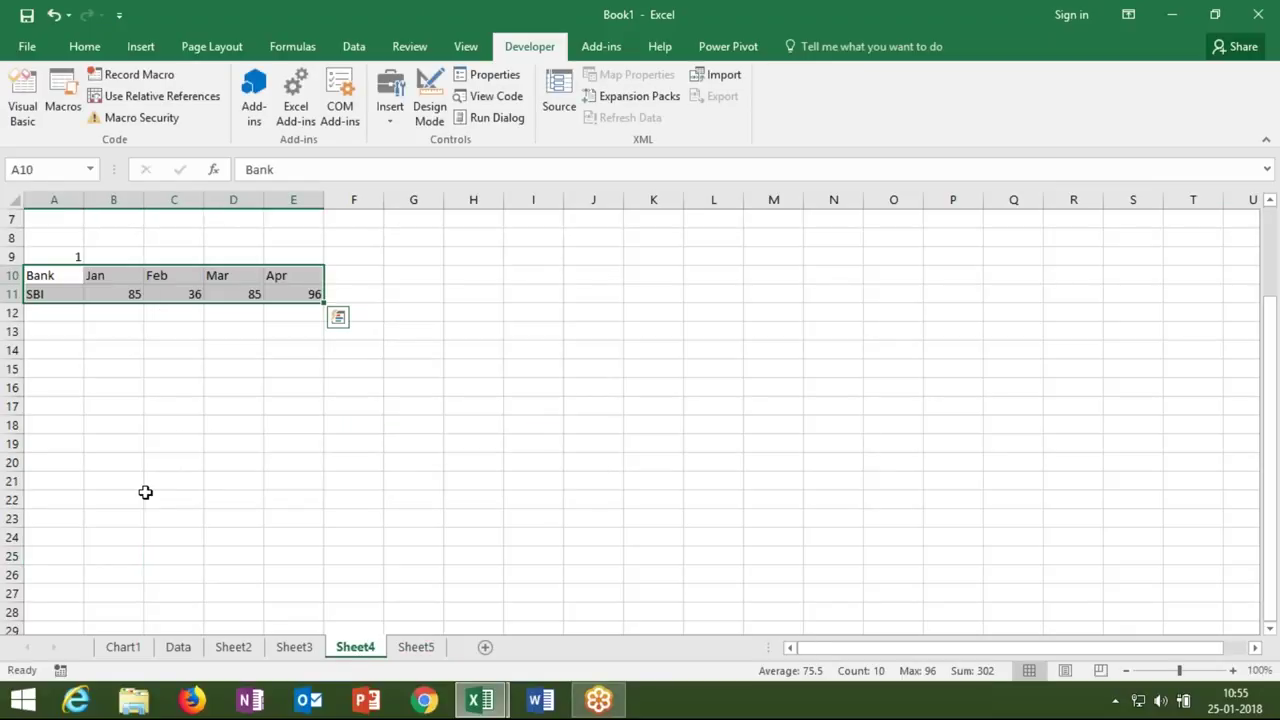
{"action": "scroll", "coordinate": [165, 453], "scroll_direction": "up", "scroll_amount": 2}
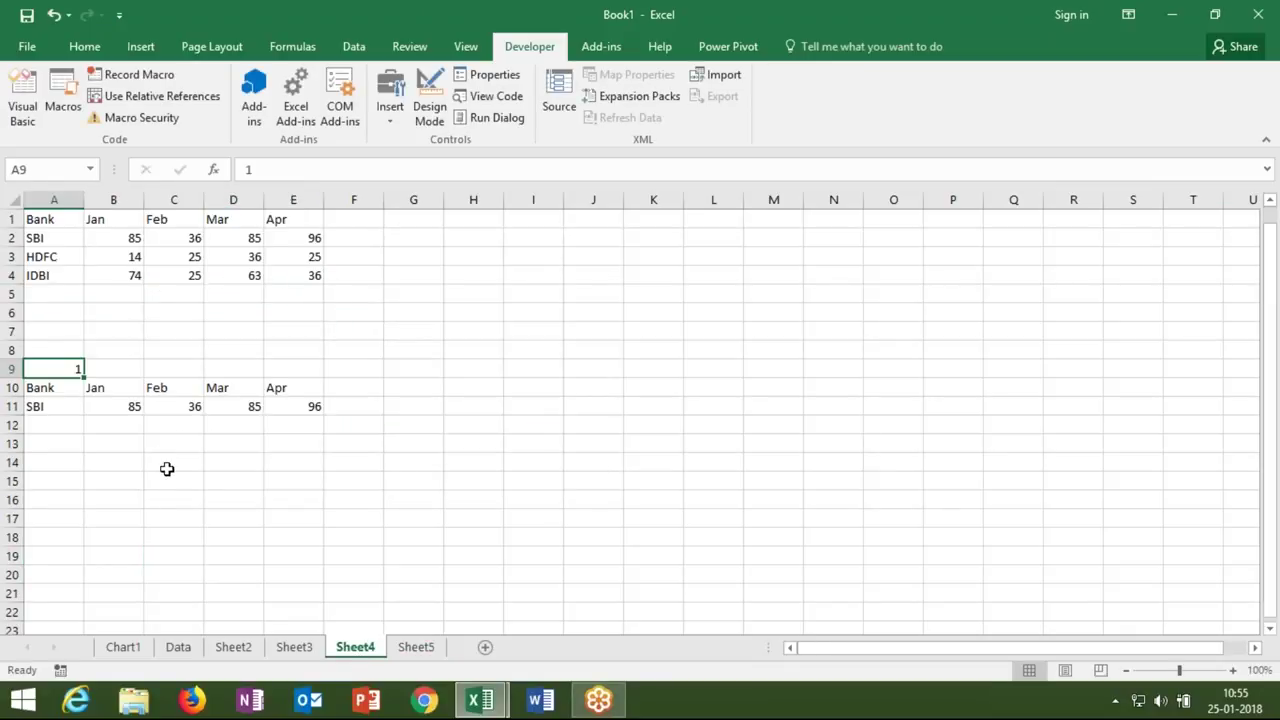
Change Macro1's shape reference back to Pentagon 2 and add a line before End Sub
{"action": "key", "text": "alt+F11"}
{"action": "left_click", "coordinate": [315, 362]}
{"action": "key", "text": "BackSpace"}
{"action": "key", "text": "BackSpace"}
{"action": "key", "text": "Return"}
{"action": "left_click", "coordinate": [631, 197]}
{"action": "key", "text": "BackSpace"}
{"action": "type", "text": "2"}
Add another blank line before End Sub and review the Pentagon 2 fill code
{"action": "left_click", "coordinate": [565, 383]}
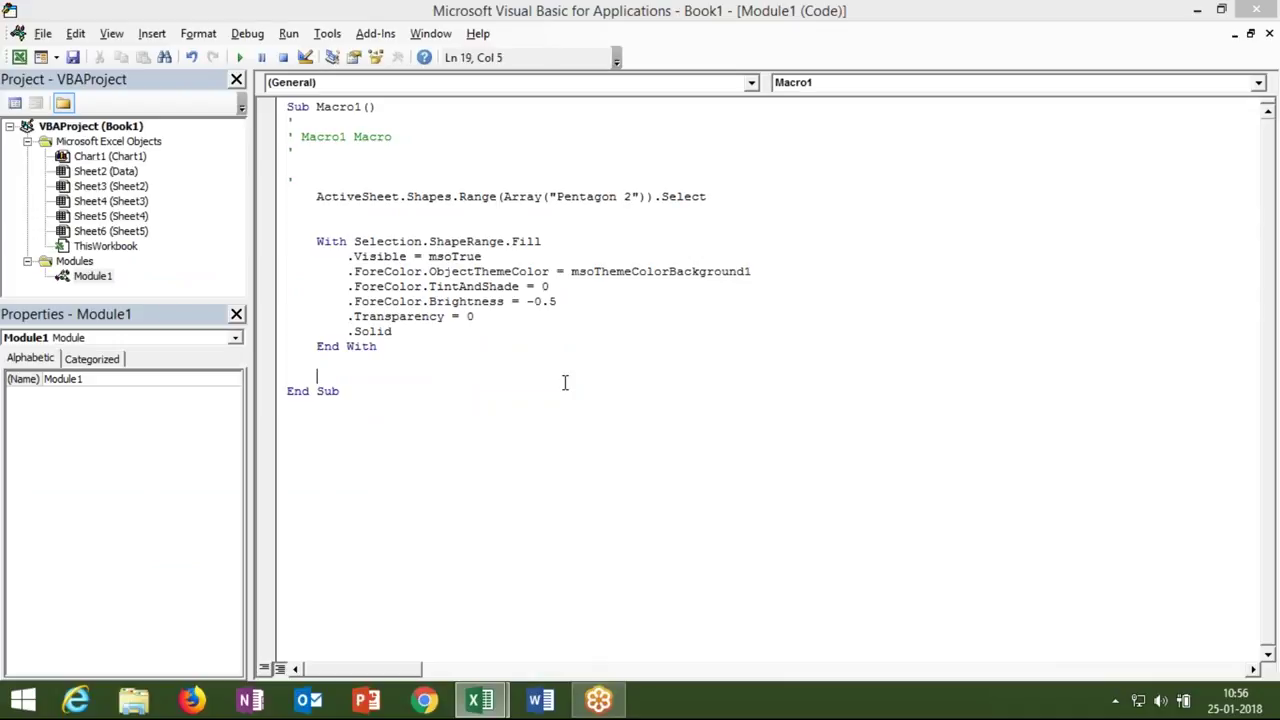
{"action": "left_click", "coordinate": [569, 346]}
{"action": "left_click", "coordinate": [495, 243]}
{"action": "left_click", "coordinate": [344, 374]}
{"action": "key", "text": "Return"}
{"action": "left_click_drag", "start_coordinate": [653, 197], "coordinate": [317, 197]}
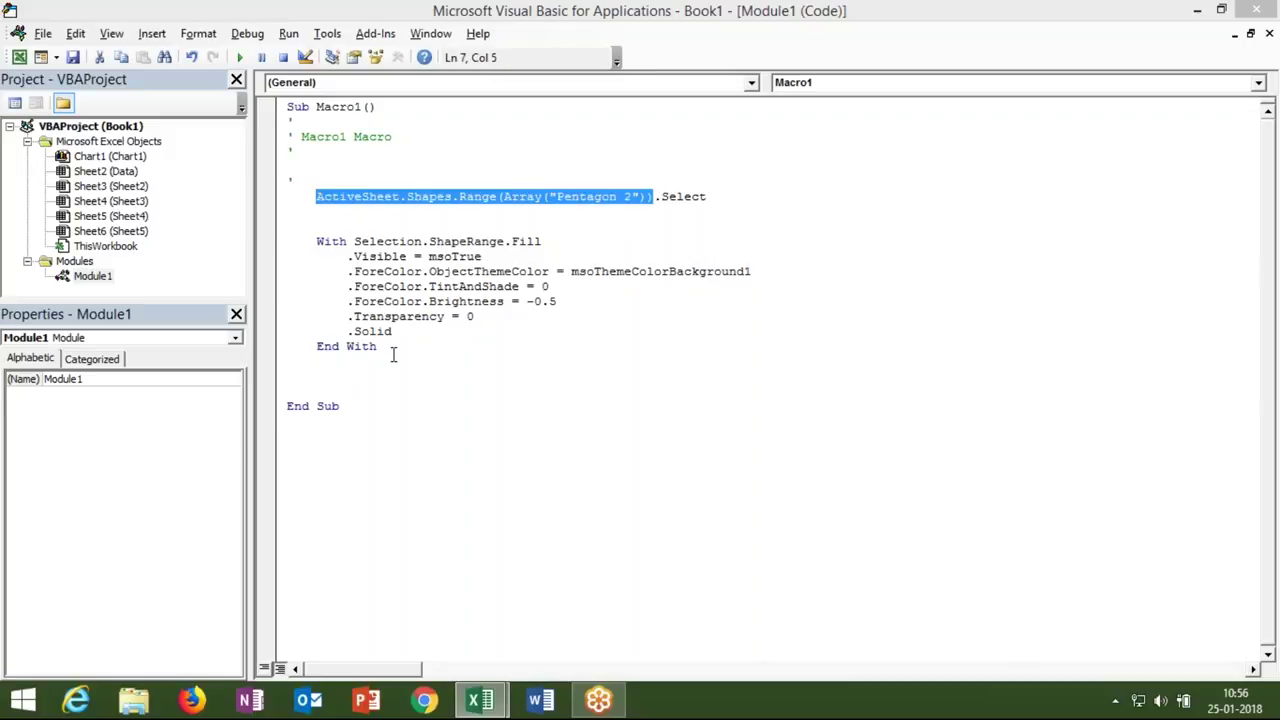
{"action": "left_click_drag", "start_coordinate": [316, 361], "coordinate": [316, 241]}
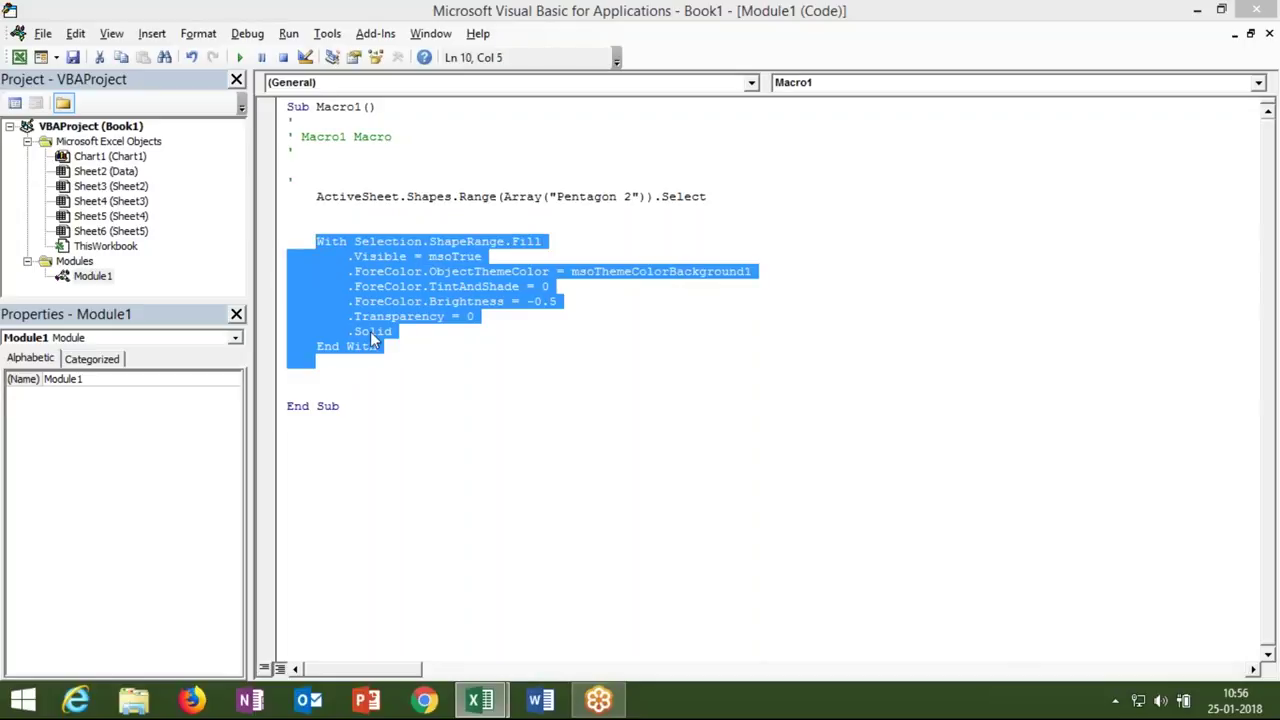
{"action": "left_click", "coordinate": [334, 377]}
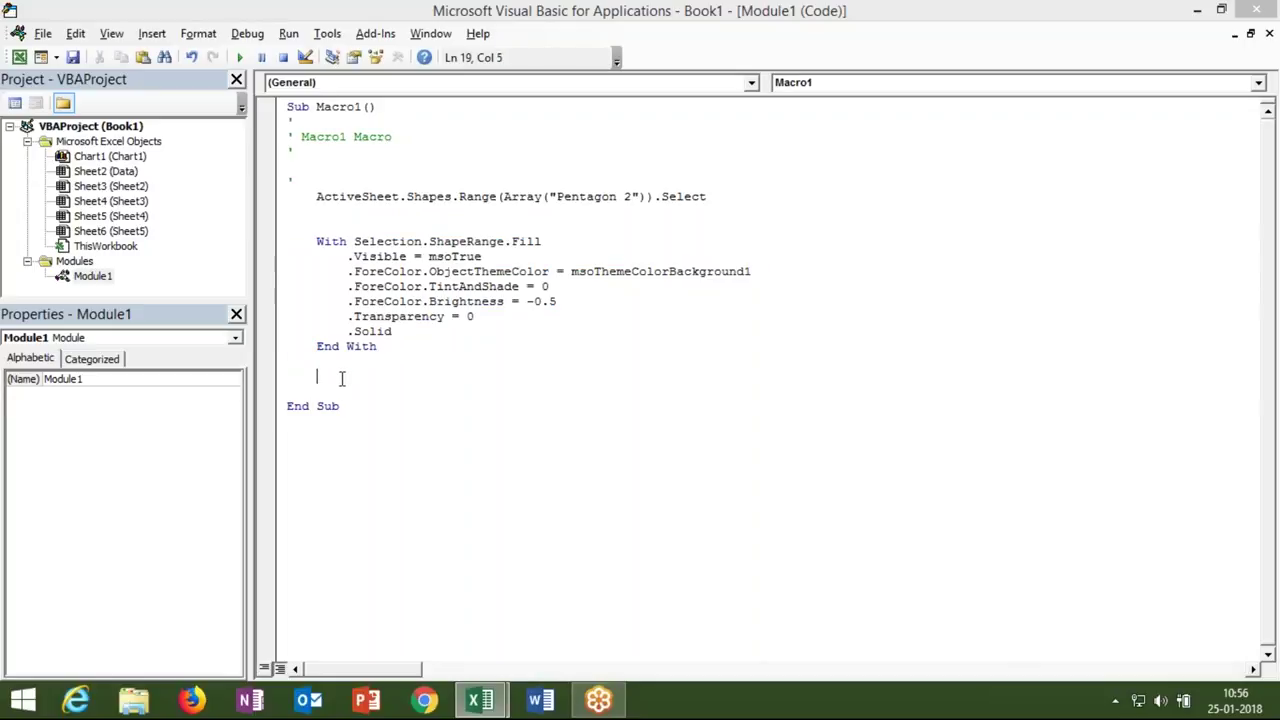
{"action": "left_click", "coordinate": [344, 364]}
{"action": "key", "text": "alt+Tab"}
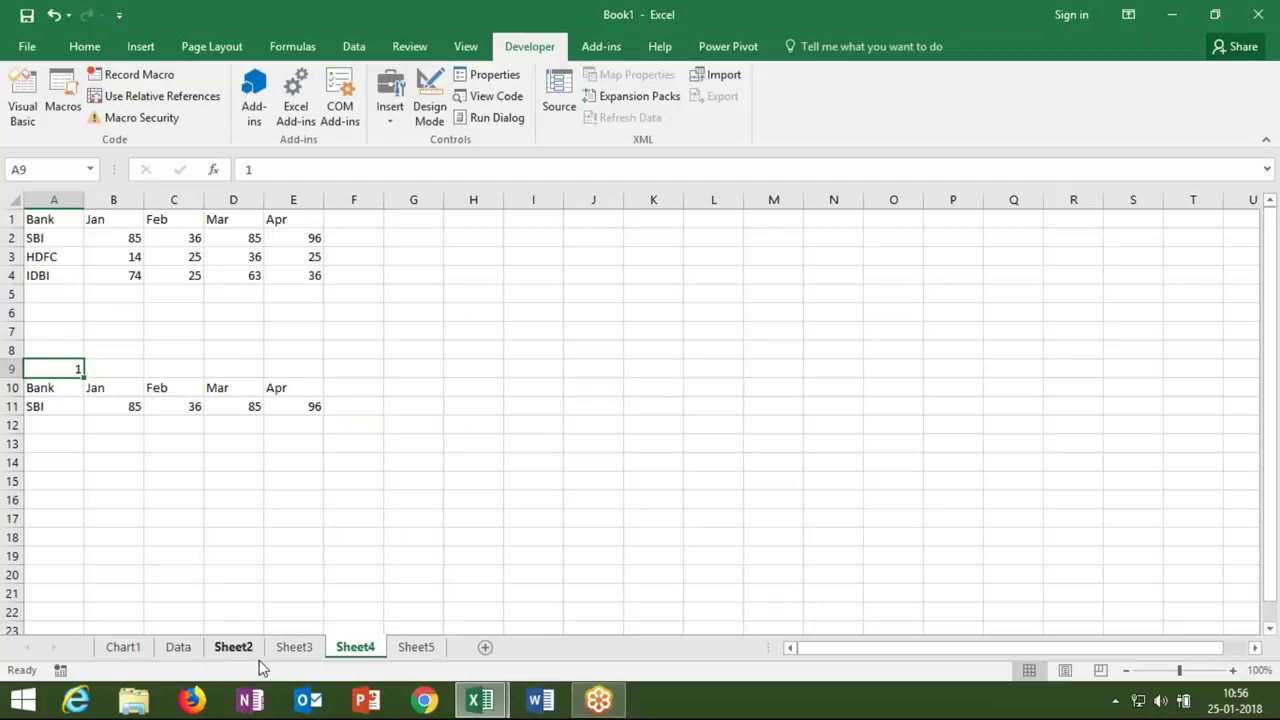
Switch to Sheet5 with the arrows and chart, leaving no shape selected
{"action": "left_click", "coordinate": [408, 652]}
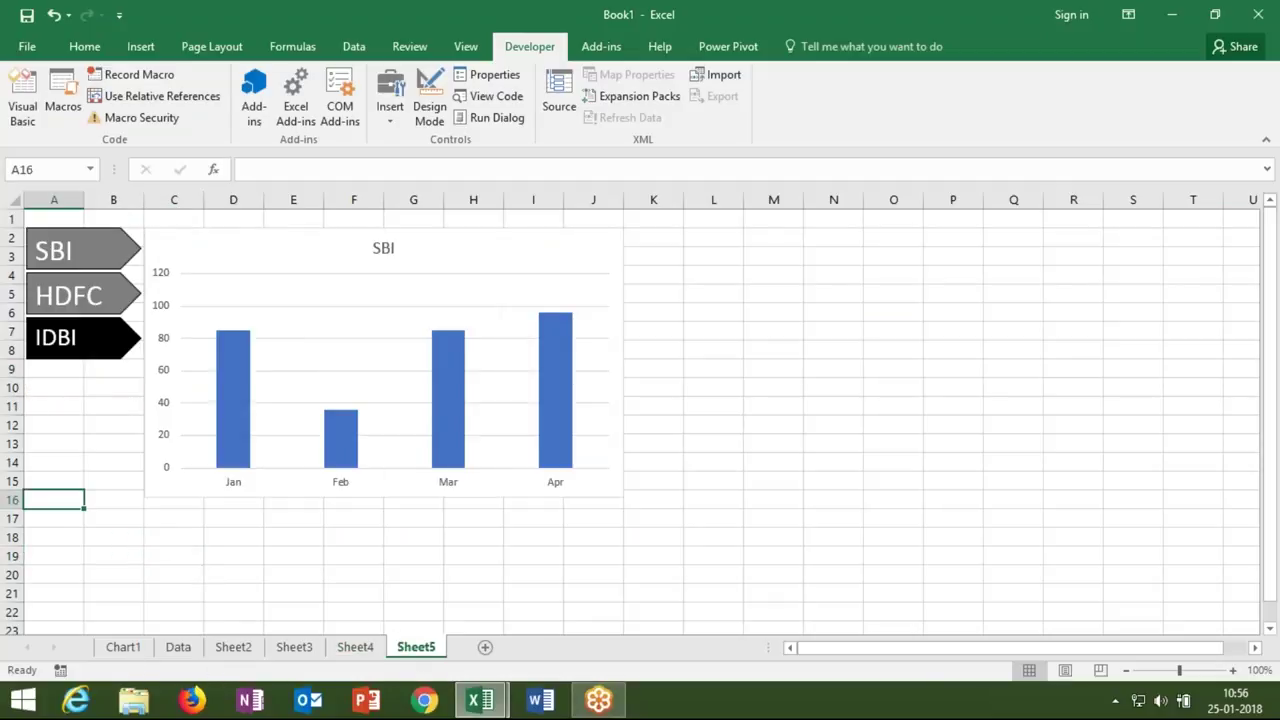
{"action": "left_click", "coordinate": [126, 255]}
{"action": "left_click", "coordinate": [99, 486]}
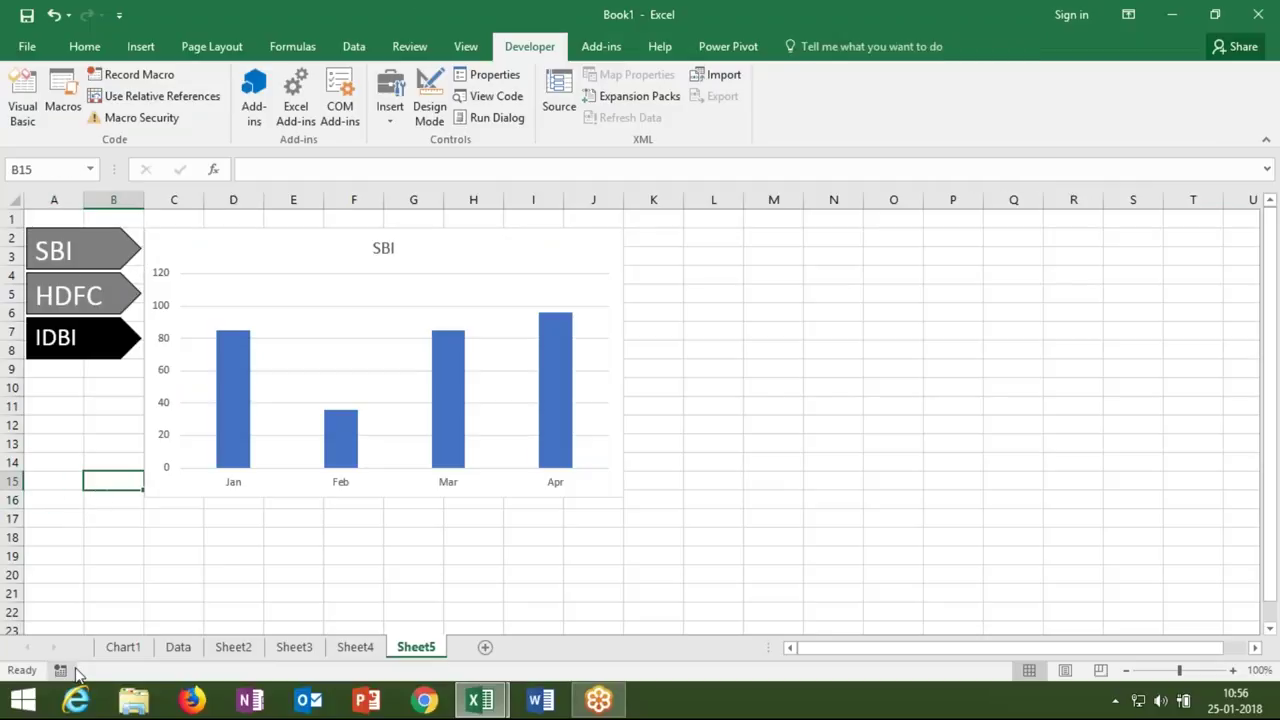
Record Macro2 filling the SBI arrow black, then stop recording
{"action": "left_click", "coordinate": [60, 670]}
{"action": "left_click", "coordinate": [682, 340]}
{"action": "left_click", "coordinate": [130, 247]}
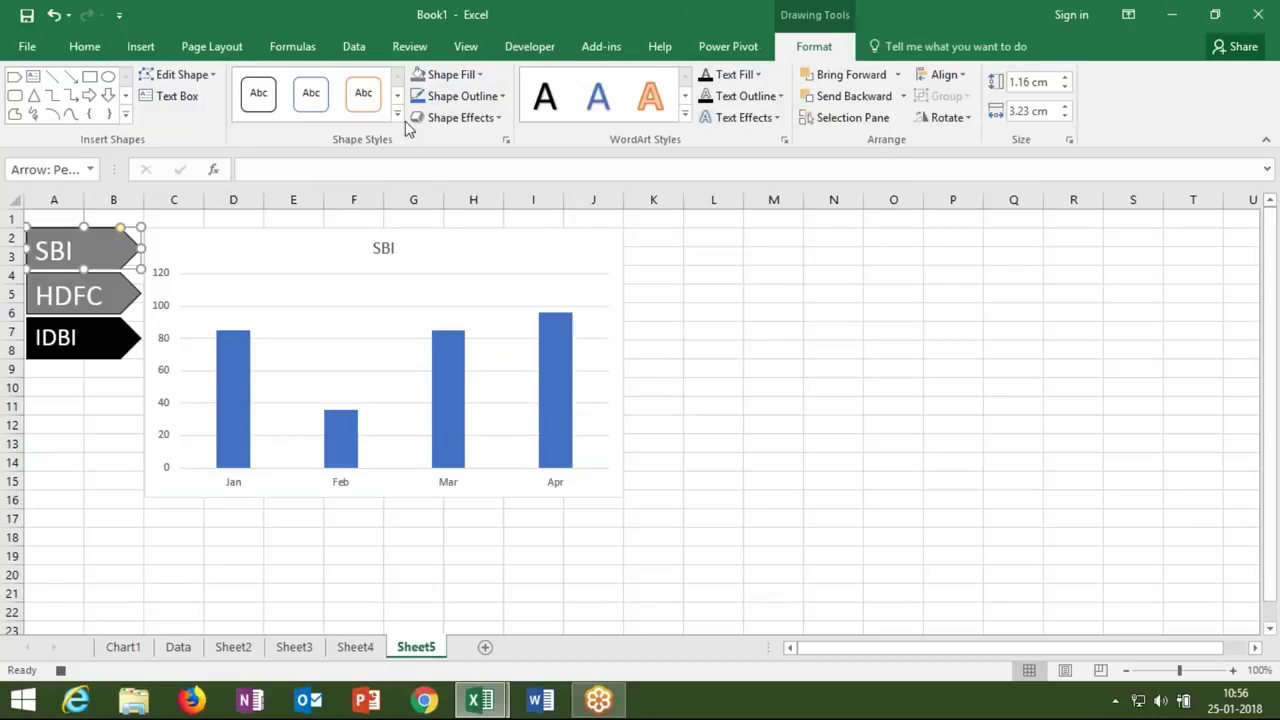
{"action": "left_click", "coordinate": [479, 75]}
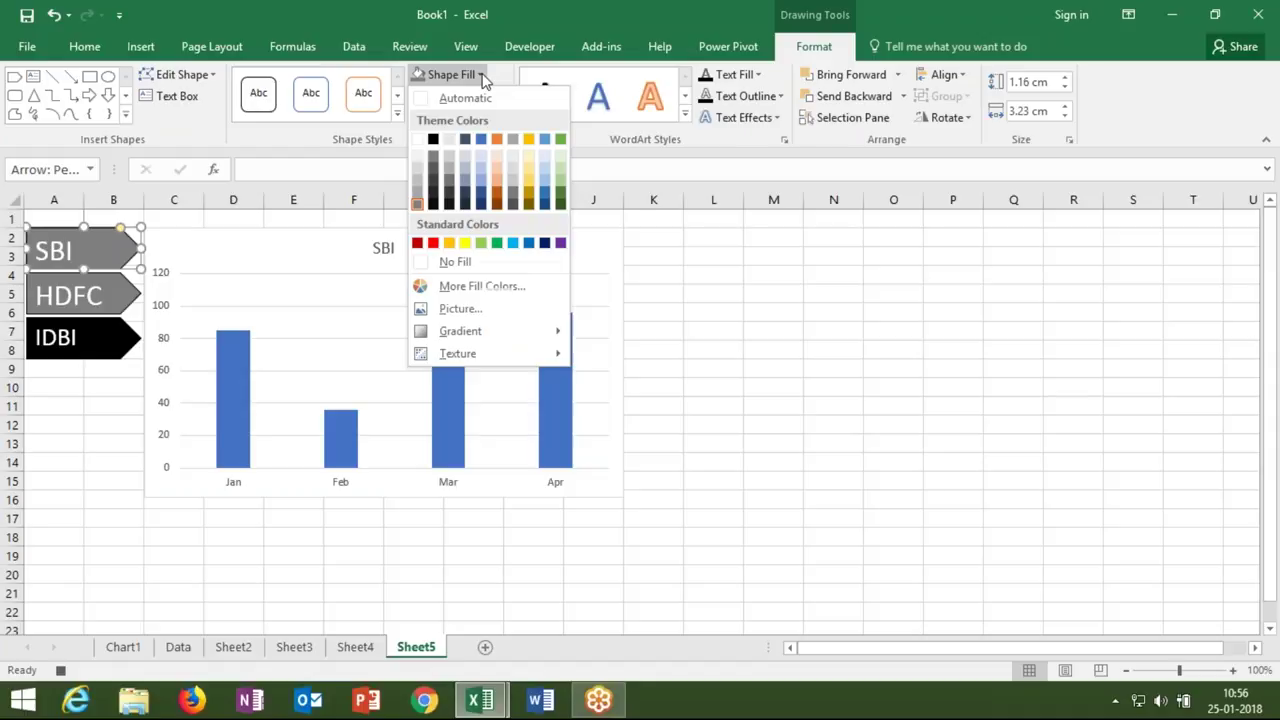
{"action": "left_click", "coordinate": [433, 140]}
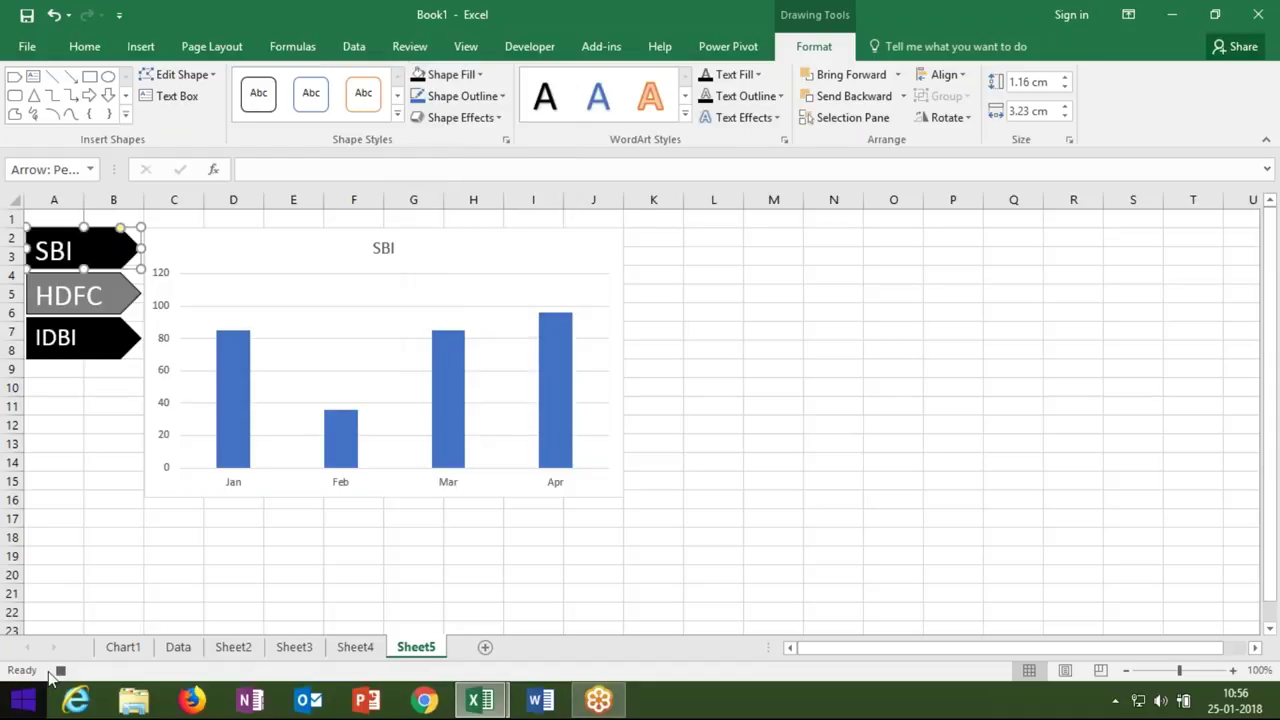
{"action": "left_click", "coordinate": [60, 671]}
Copy Macro2's fill-colour block into Macro1
{"action": "key", "text": "alt+F11"}
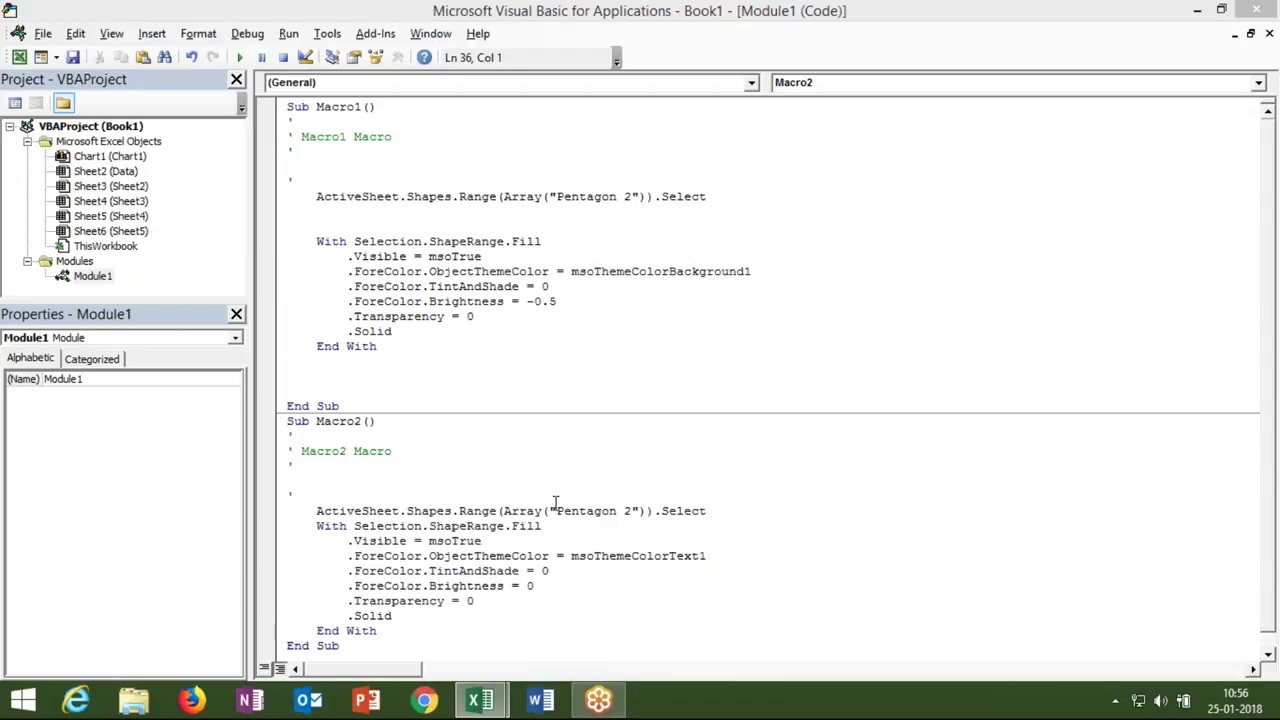
{"action": "double_click", "coordinate": [650, 556]}
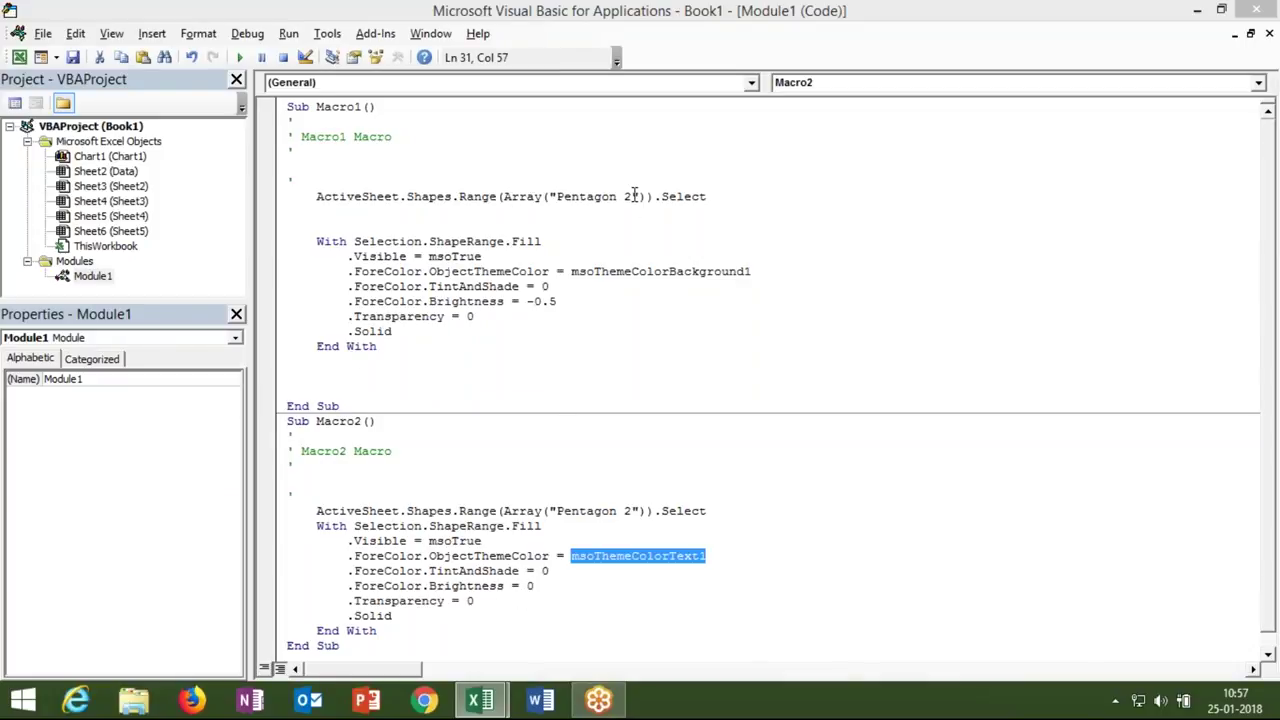
{"action": "mouse_move", "coordinate": [393, 645]}
{"action": "left_mouse_down"}
{"action": "mouse_move", "coordinate": [318, 515]}
{"action": "mouse_move", "coordinate": [313, 533]}
{"action": "left_mouse_up"}
{"action": "left_click", "coordinate": [294, 376]}
{"action": "key", "text": "Return"}
{"action": "key", "text": "Return"}
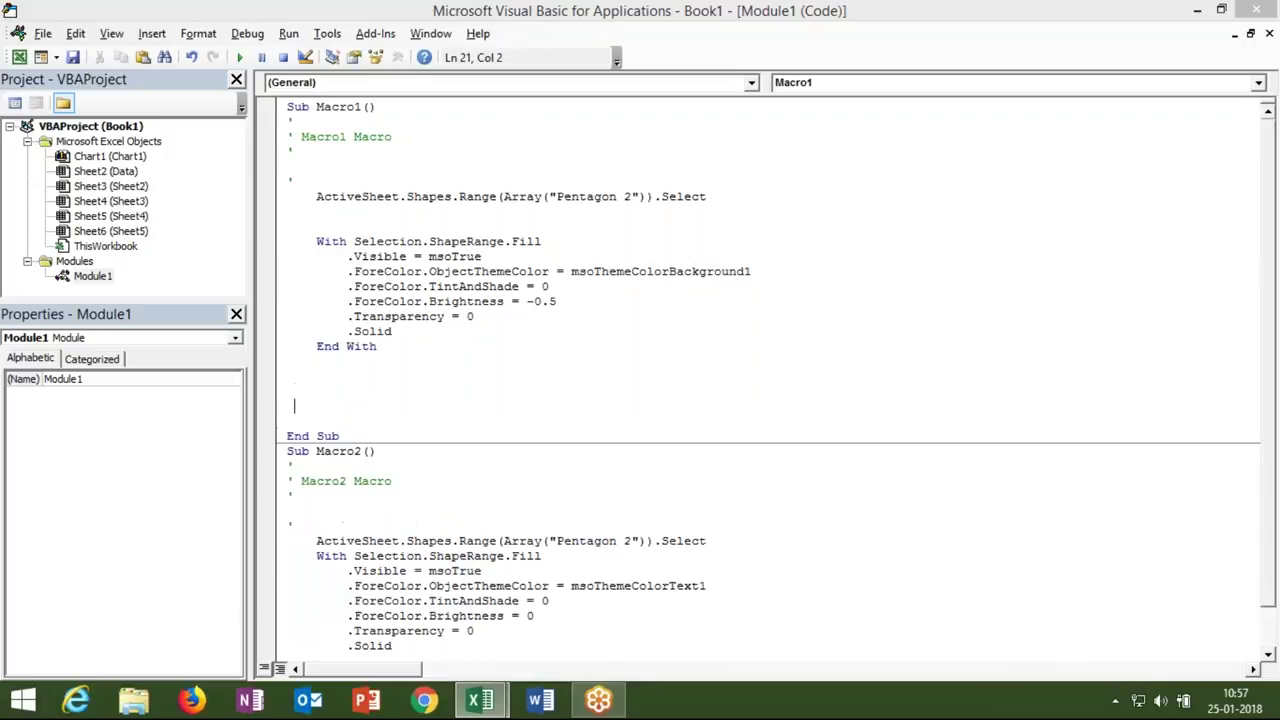
{"action": "type", "text": "With Selection.ShapeRange.Fill         .Visible = msoTrue         .ForeColor.ObjectThemeColor = msoThemeColorText1         .ForeColor.TintAndShade = 0         .ForeColor.Brightness = 0         .Transparency = 0         .Solid     End With End Sub"}
Replace Selection with the Pentagon 2 shape reference on both With lines, making the second Pentagon 3
{"action": "left_click", "coordinate": [362, 346]}
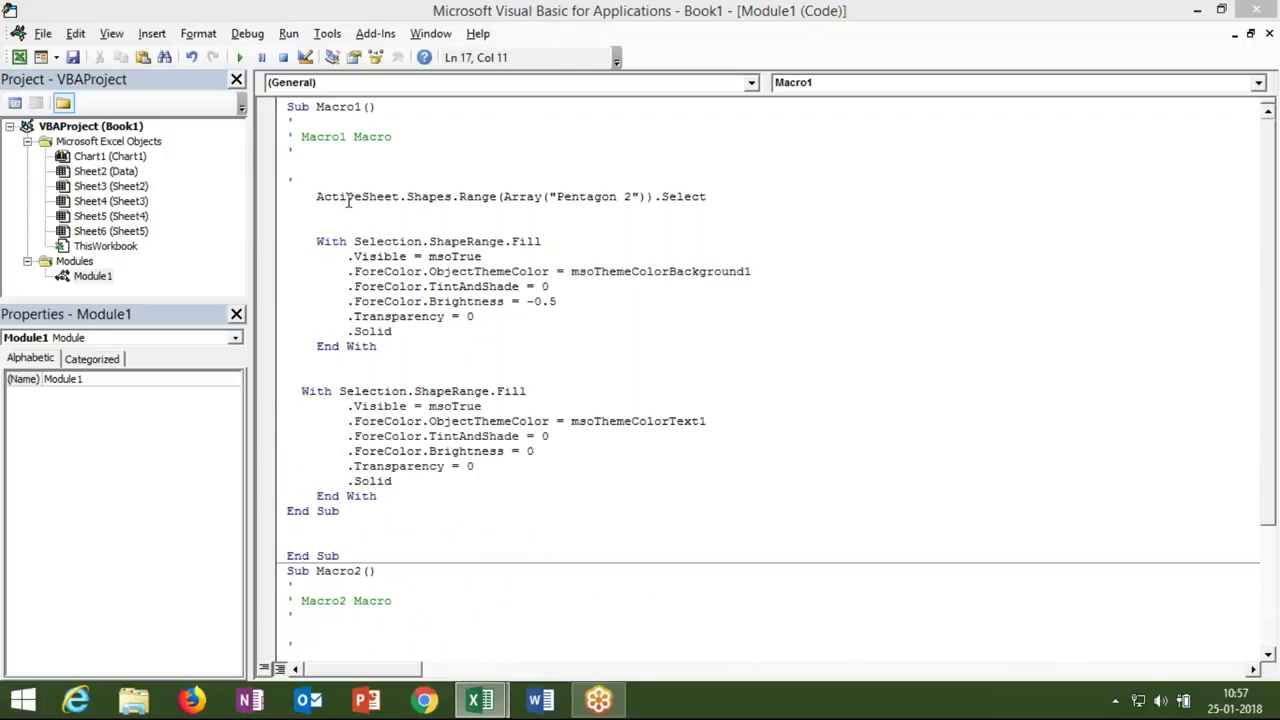
{"action": "mouse_move", "coordinate": [316, 196]}
{"action": "left_mouse_down"}
{"action": "mouse_move", "coordinate": [545, 208]}
{"action": "mouse_move", "coordinate": [654, 197]}
{"action": "left_mouse_up"}
{"action": "key", "text": "ctrl+c"}
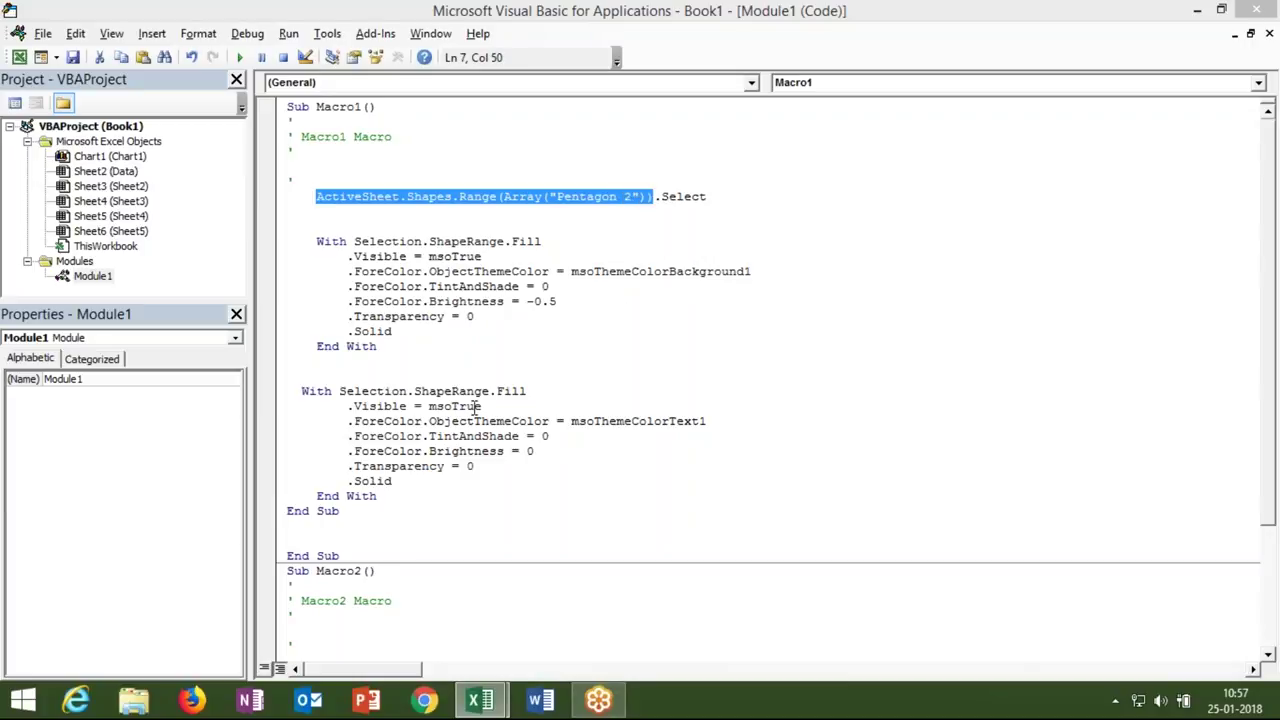
{"action": "key", "text": "Right"}
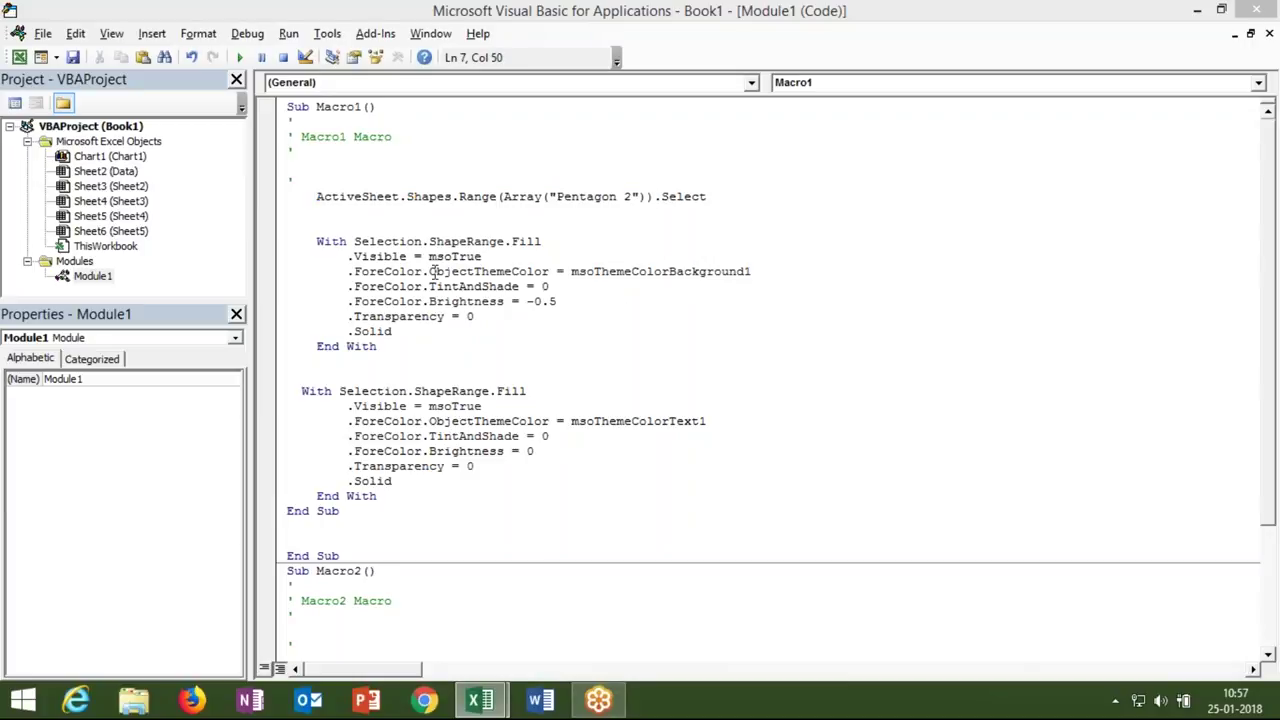
{"action": "left_click_drag", "start_coordinate": [422, 242], "coordinate": [354, 241]}
{"action": "key", "text": "ctrl+v"}
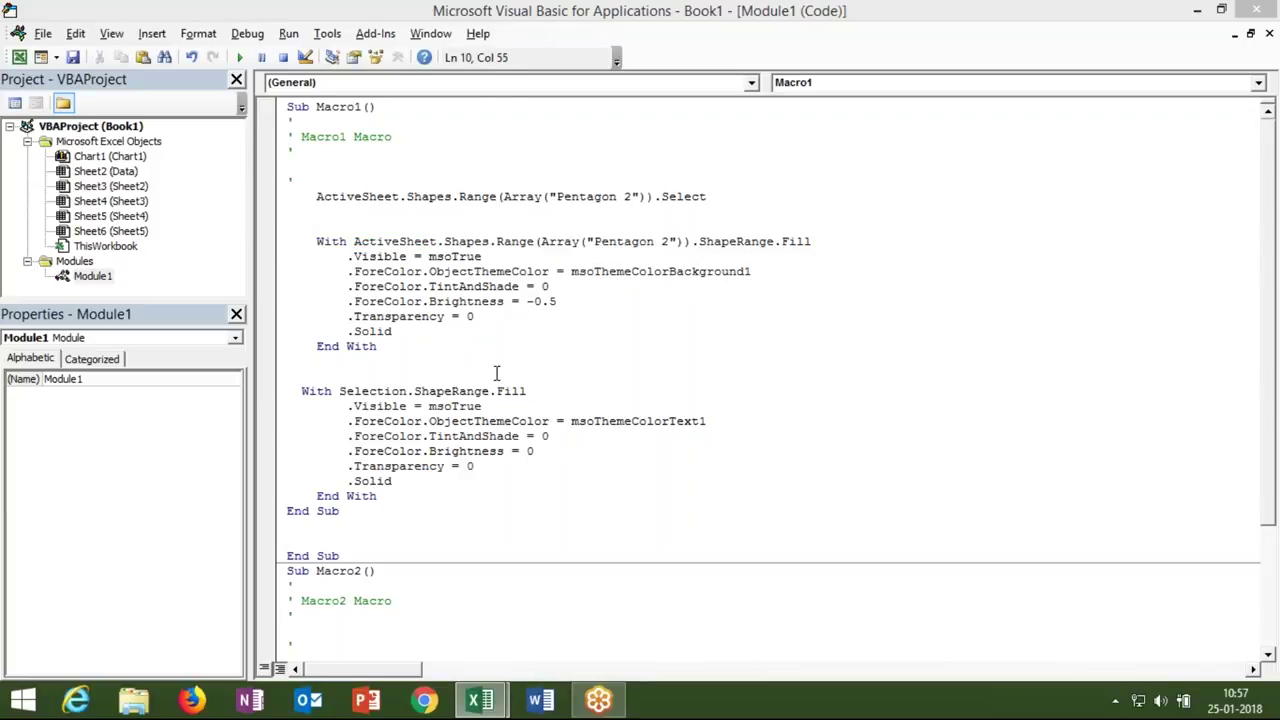
{"action": "left_click_drag", "start_coordinate": [489, 391], "coordinate": [384, 389]}
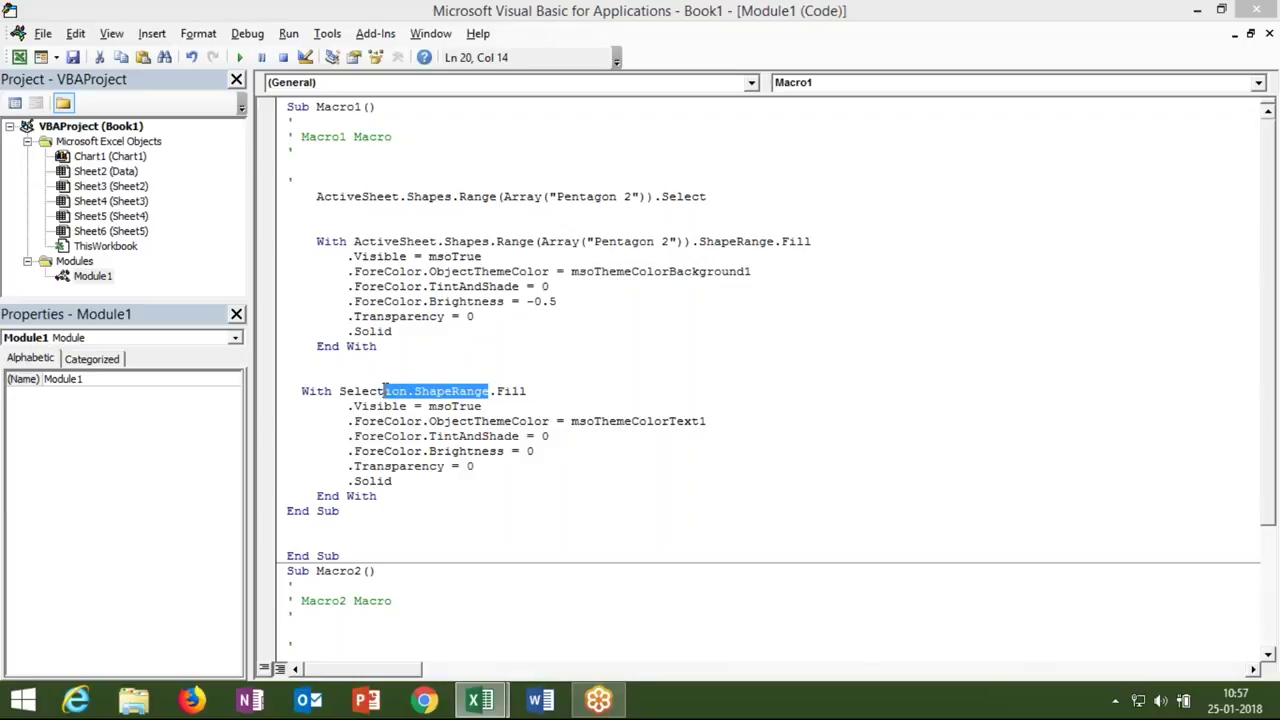
{"action": "left_click", "coordinate": [414, 391]}
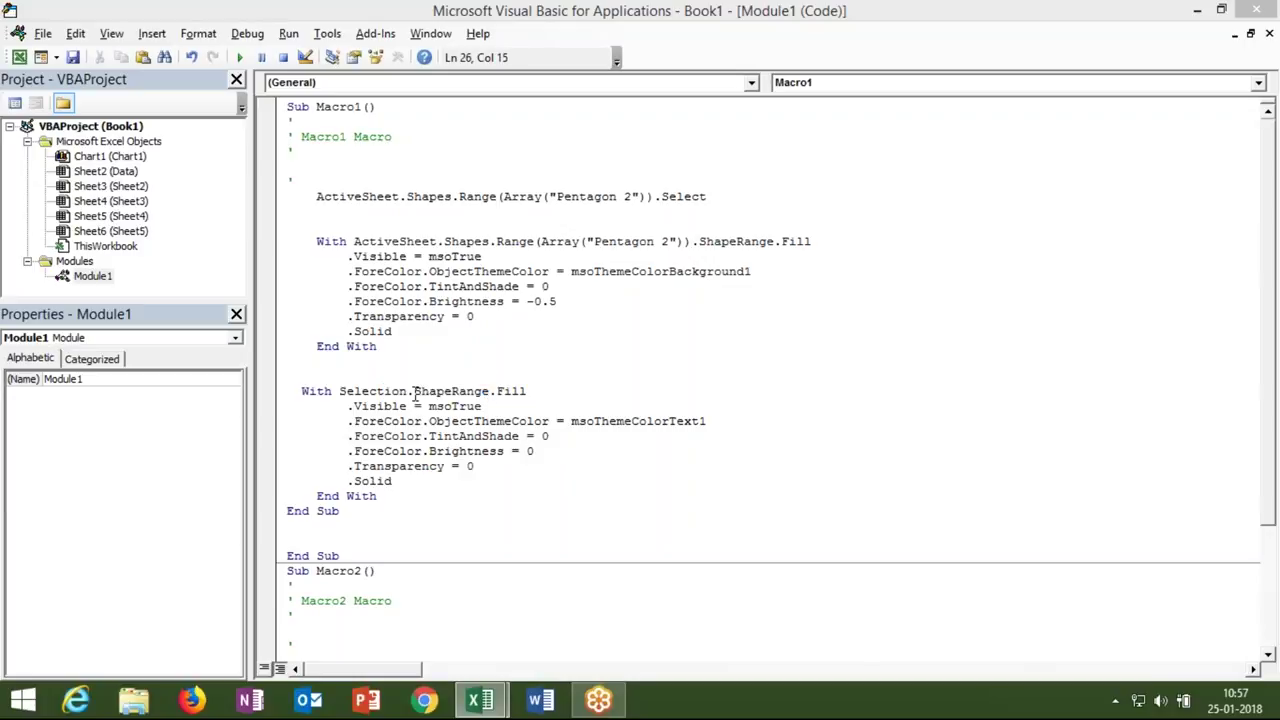
{"action": "left_click_drag", "start_coordinate": [412, 391], "coordinate": [341, 391]}
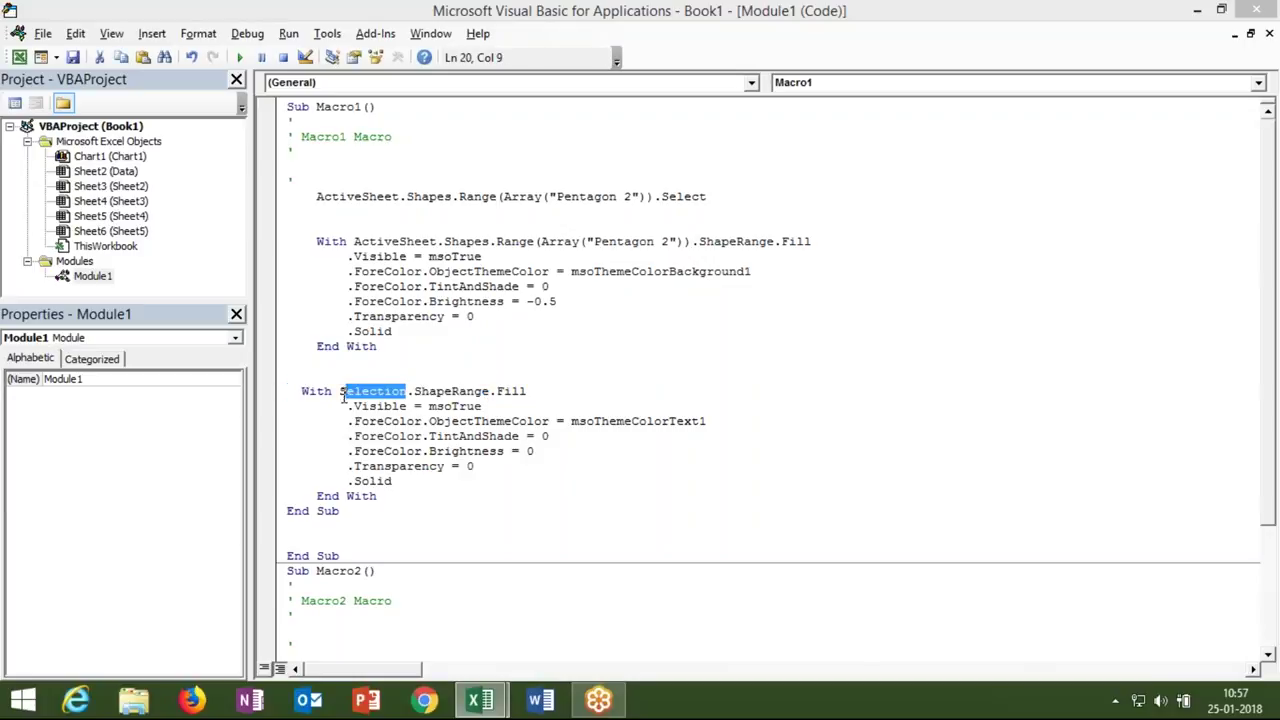
{"action": "key", "text": "ctrl+v"}
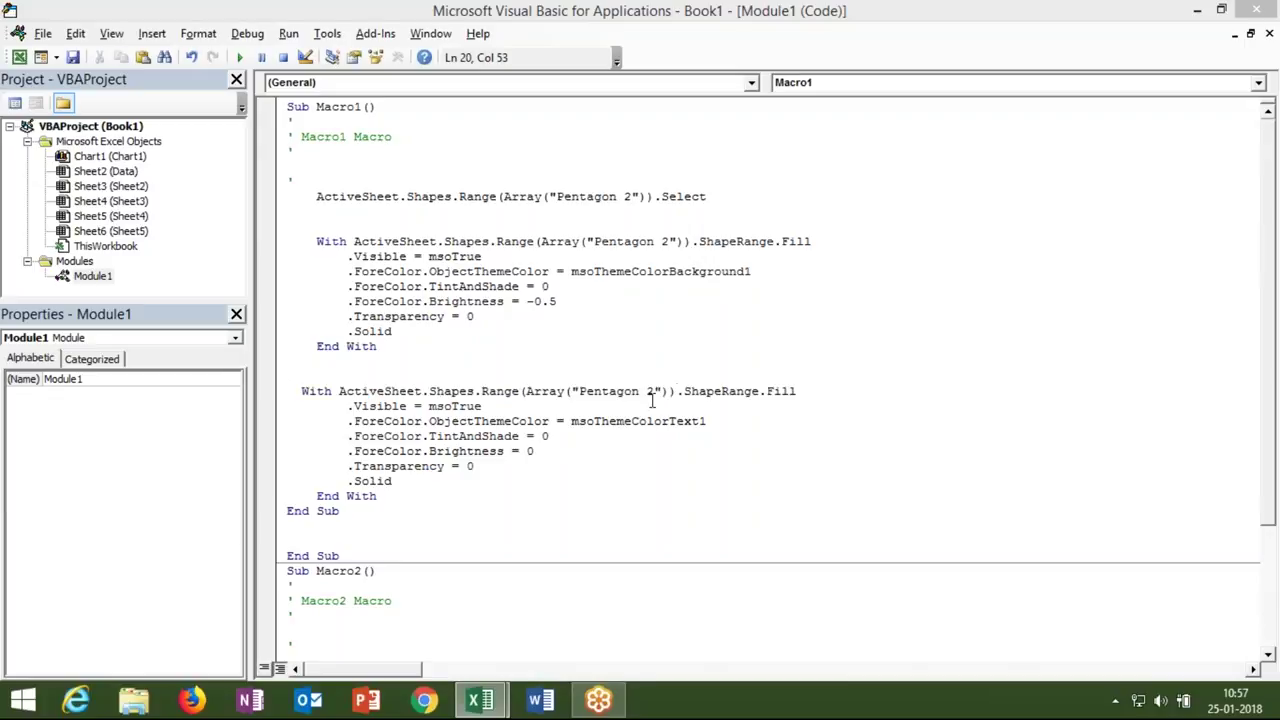
{"action": "left_click", "coordinate": [649, 392]}
{"action": "left_click_drag", "start_coordinate": [648, 392], "coordinate": [655, 392]}
{"action": "type", "text": "3"}
Duplicate the Pentagon 3 fill block as a Pentagon 4 block and return to Excel
{"action": "left_click", "coordinate": [310, 526]}
{"action": "key", "text": "Return"}
{"action": "key", "text": "Return"}
{"action": "key", "text": "BackSpace"}
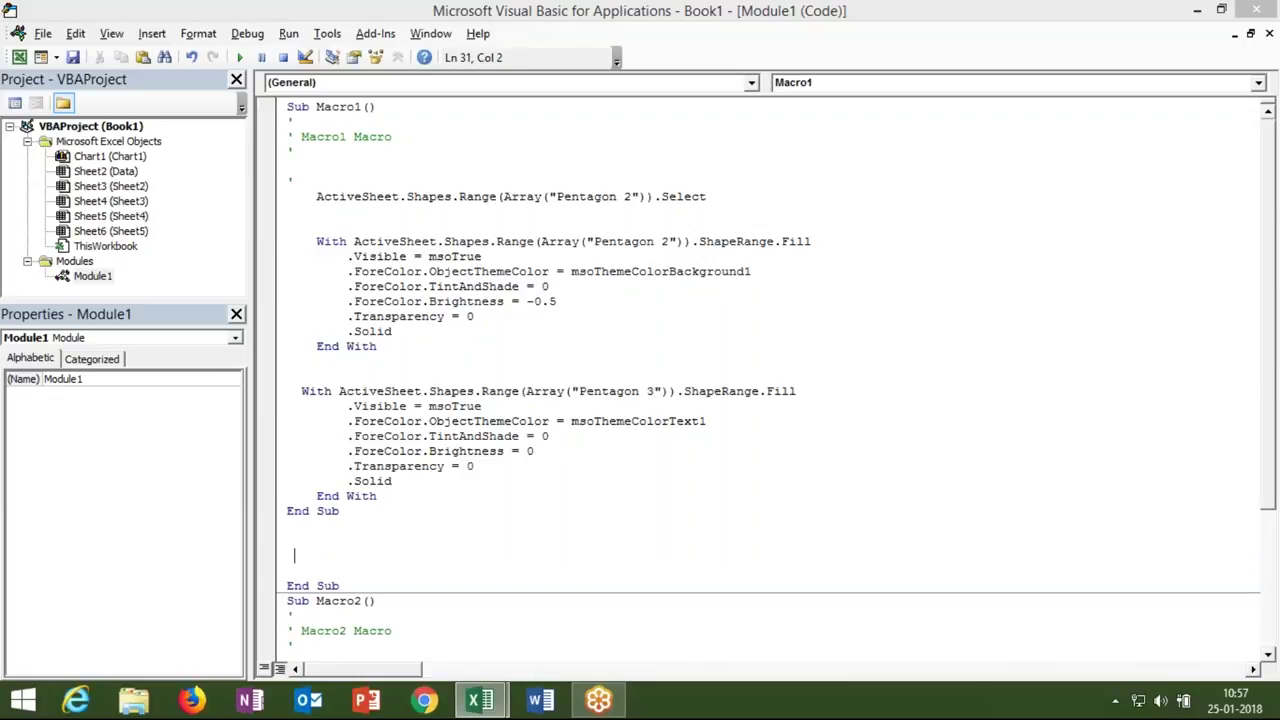
{"action": "left_click_drag", "start_coordinate": [386, 497], "coordinate": [292, 391]}
{"action": "left_click", "coordinate": [287, 510]}
{"action": "key", "text": "Return"}
{"action": "key", "text": "Return"}
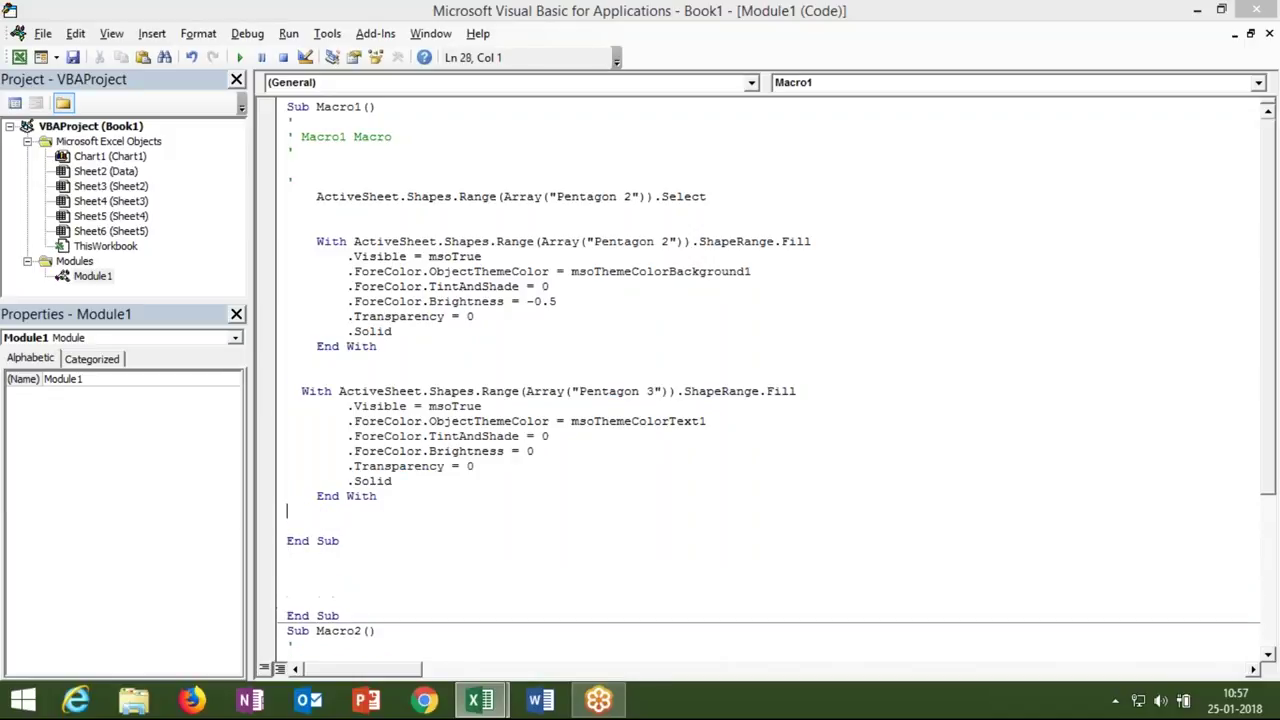
{"action": "type", "text": "With ActiveSheet.Shapes.Range(Array(\"Pentagon 3\")).ShapeRange.Fill         .Visible = msoTrue         .ForeColor.ObjectThemeColor = msoThemeColorText1         .ForeColor.TintAndShade = 0         .ForeColor.Brightness = 0         .Transparency = 0         .Solid     End With"}
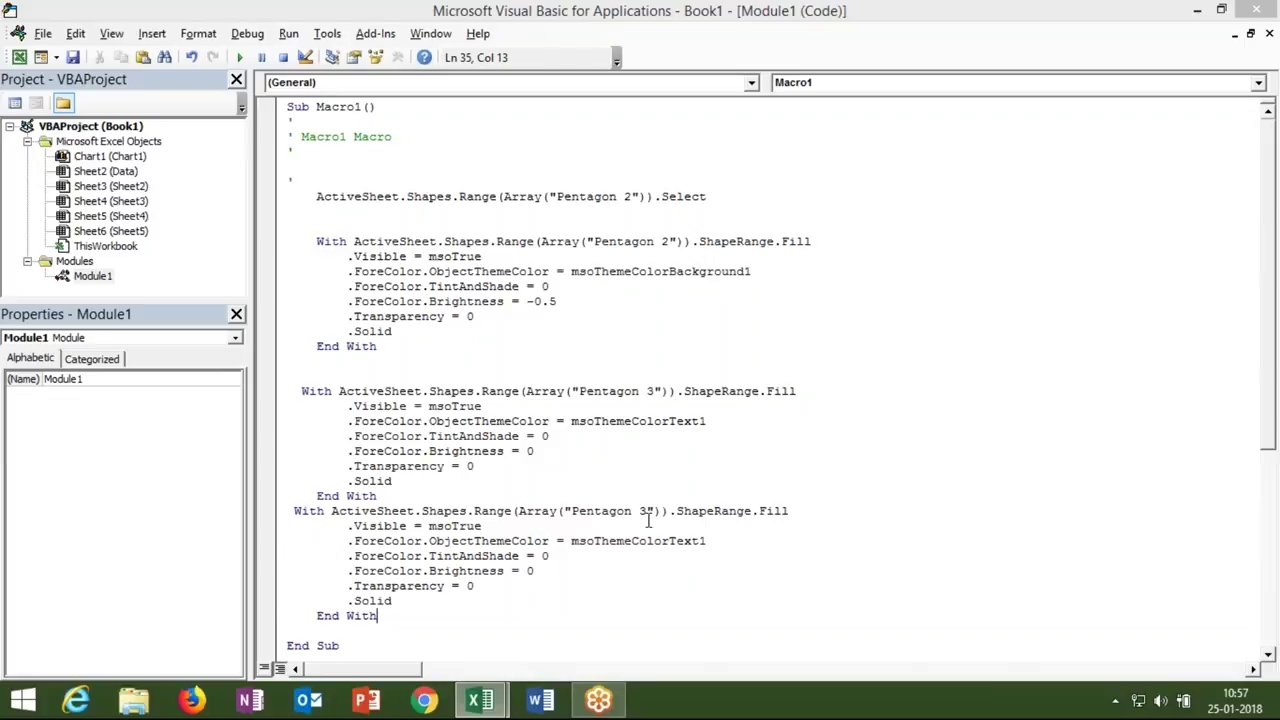
{"action": "left_click_drag", "start_coordinate": [639, 512], "coordinate": [649, 512]}
{"action": "type", "text": "4"}
{"action": "left_click", "coordinate": [306, 633]}
{"action": "key", "text": "Down"}
{"action": "key", "text": "alt+F11"}
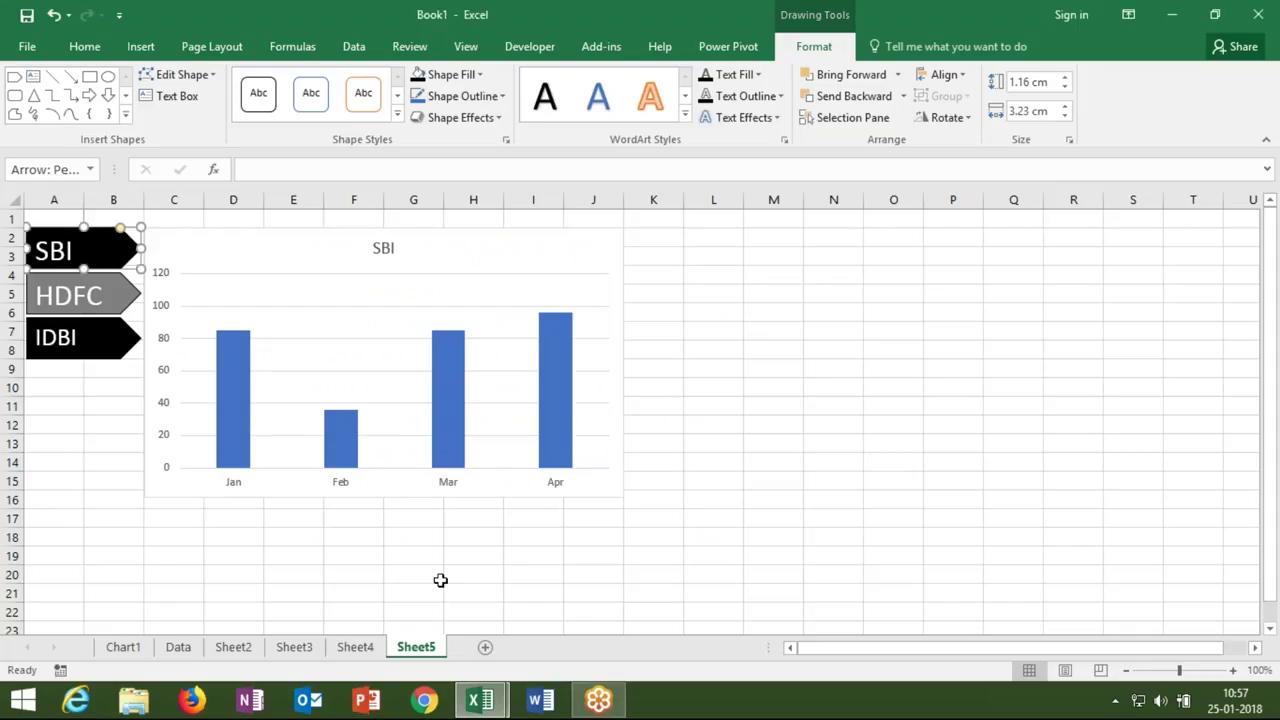
Check Sheet4, then add a line setting Range("A9").Value = 1 to the macro
{"action": "left_click", "coordinate": [357, 650]}
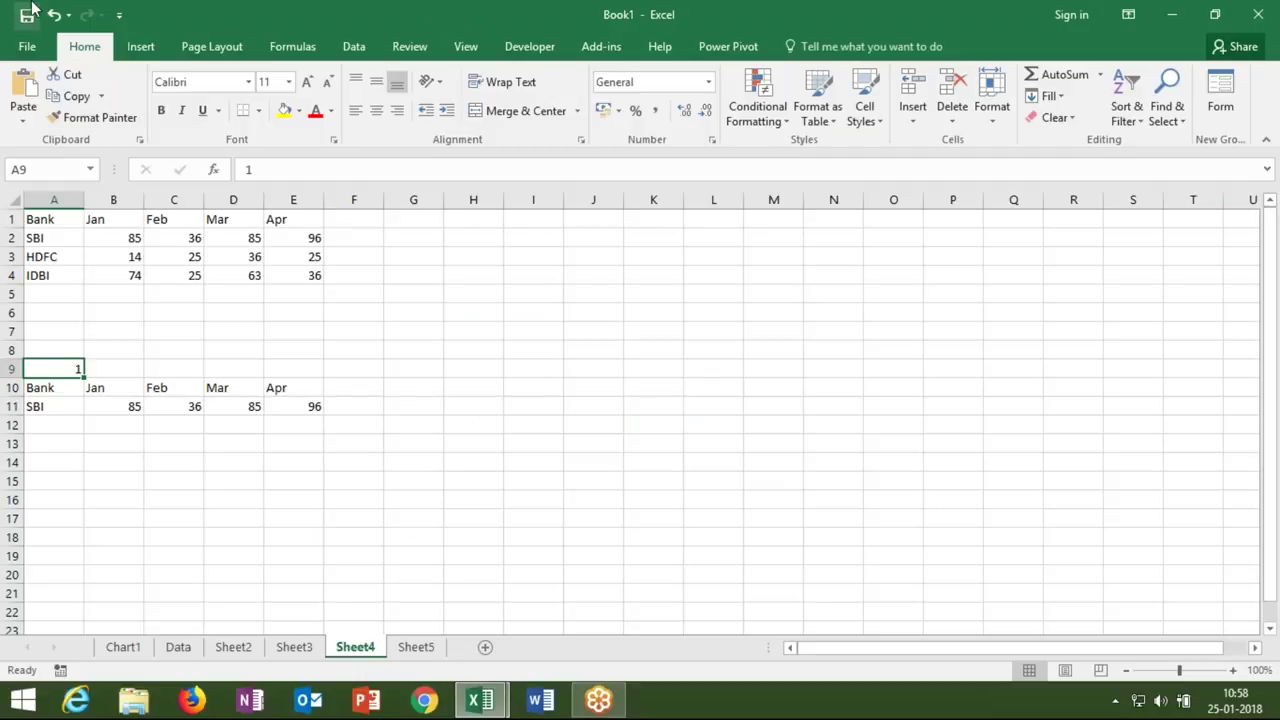
{"action": "key", "text": "alt+F11"}
{"action": "type", "text": "range(\"A9\")"}
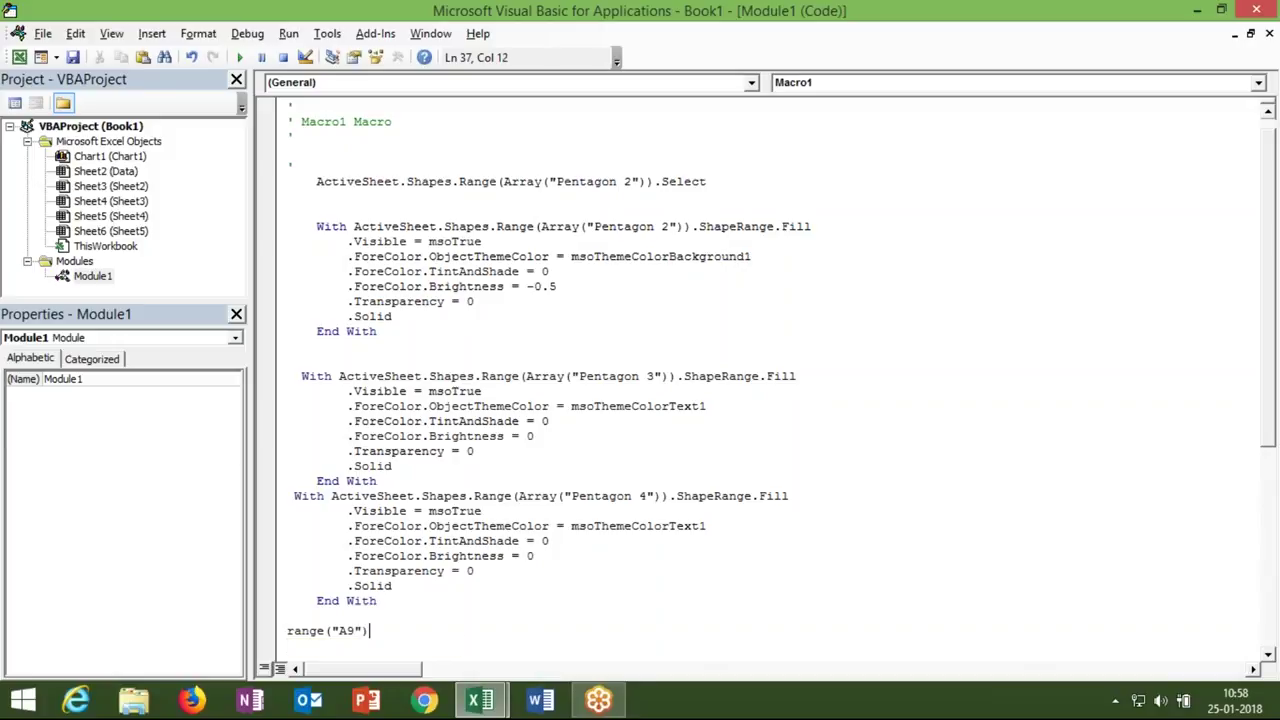
{"action": "type", "text": ".v"}
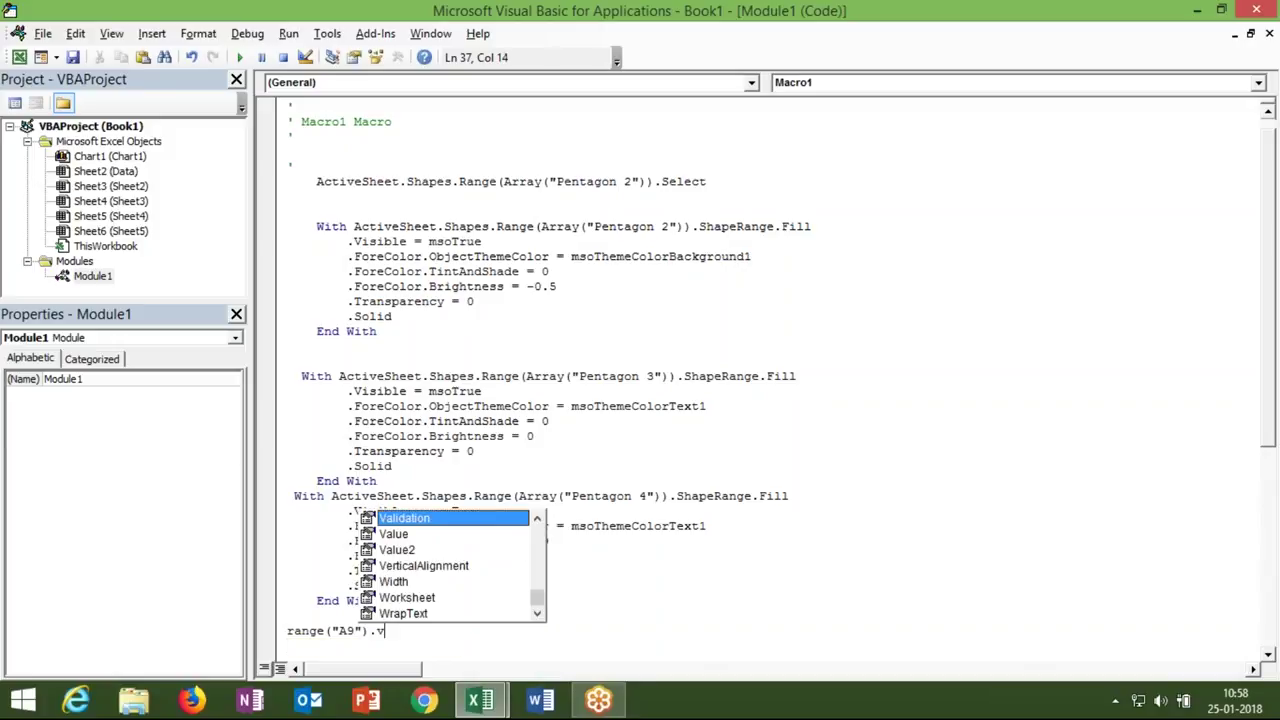
{"action": "key", "text": "Down"}
{"action": "key", "text": "Tab"}
{"action": "type", "text": "= 1"}
{"action": "key", "text": "Return"}
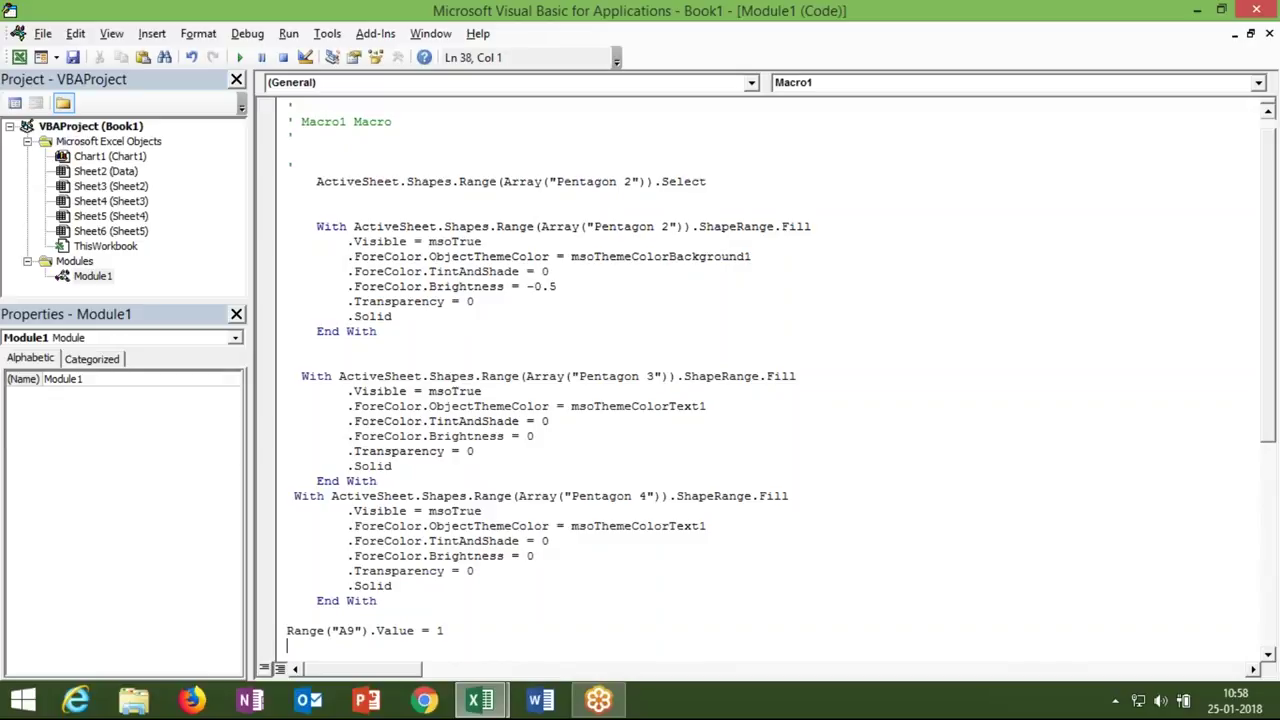
Delete the Macro2 procedure and rename Macro1 to SBI
{"action": "scroll", "coordinate": [770, 380], "scroll_direction": "down", "scroll_amount": 3}
{"action": "scroll", "coordinate": [770, 380], "scroll_direction": "down", "scroll_amount": 1}
{"action": "scroll", "coordinate": [770, 380], "scroll_direction": "down", "scroll_amount": 4}
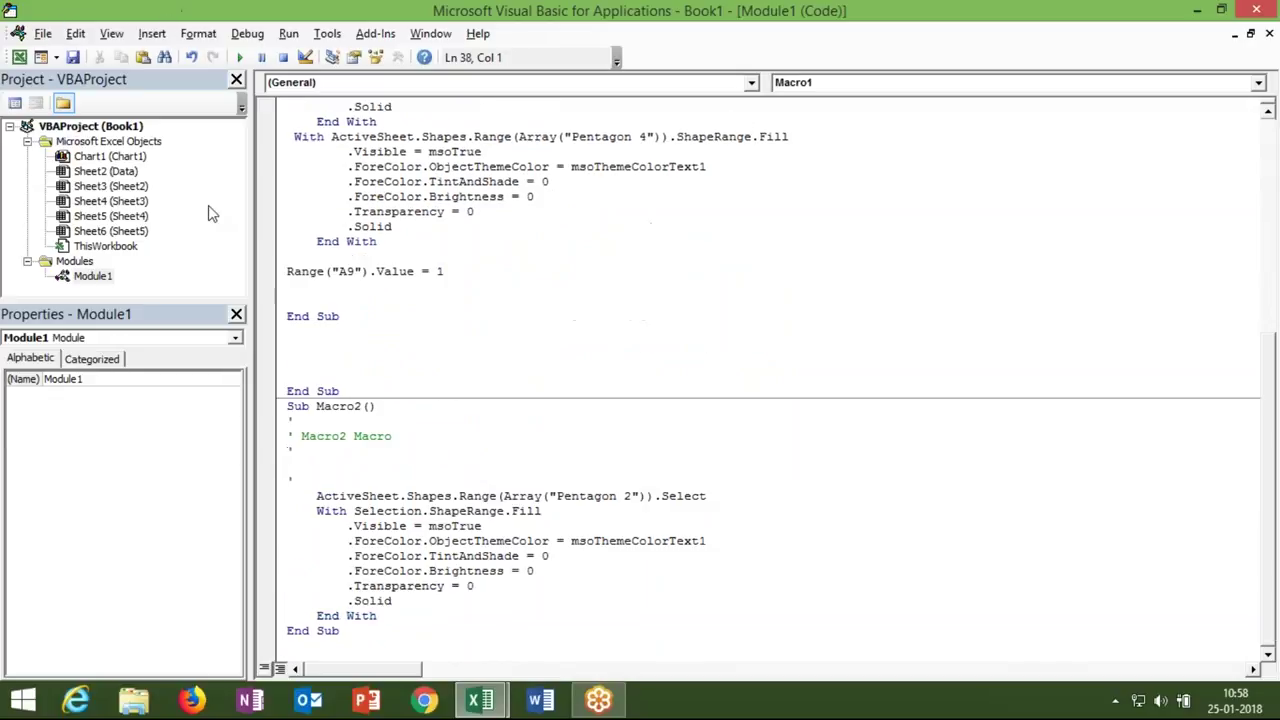
{"action": "left_click_drag", "start_coordinate": [386, 630], "coordinate": [282, 413]}
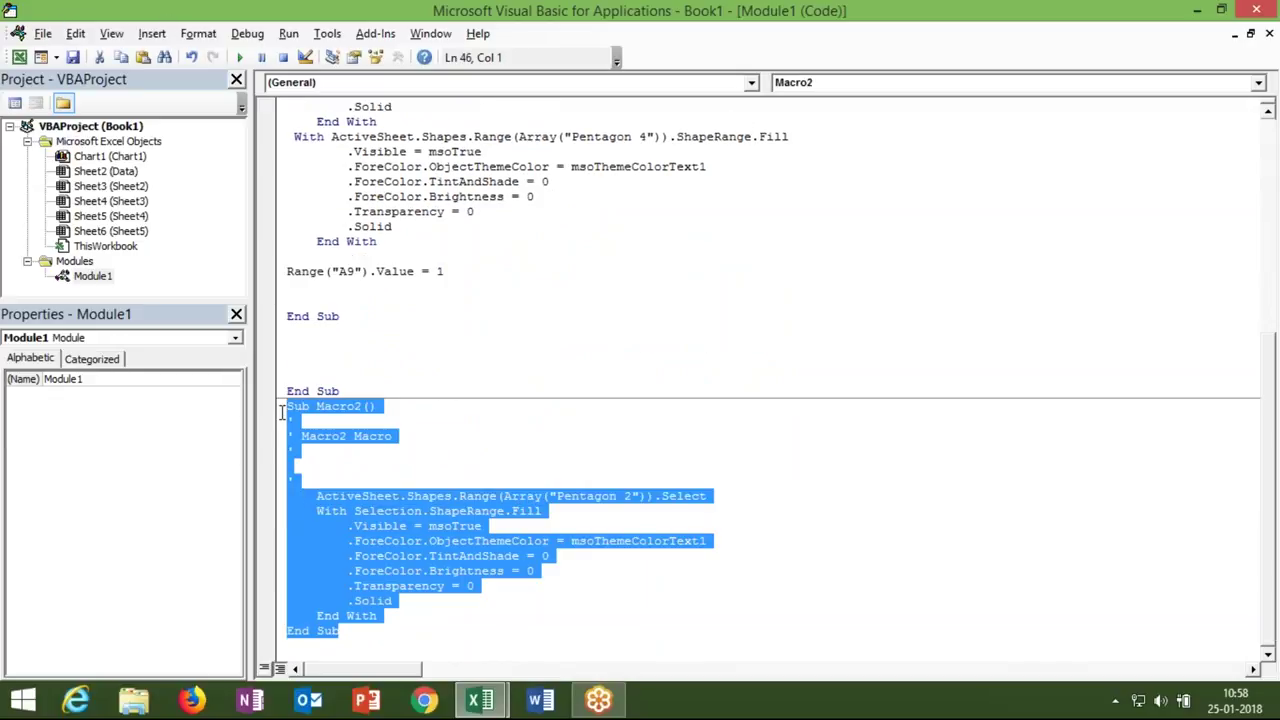
{"action": "key", "text": "Delete"}
{"action": "scroll", "coordinate": [376, 219], "scroll_direction": "up", "scroll_amount": 4}
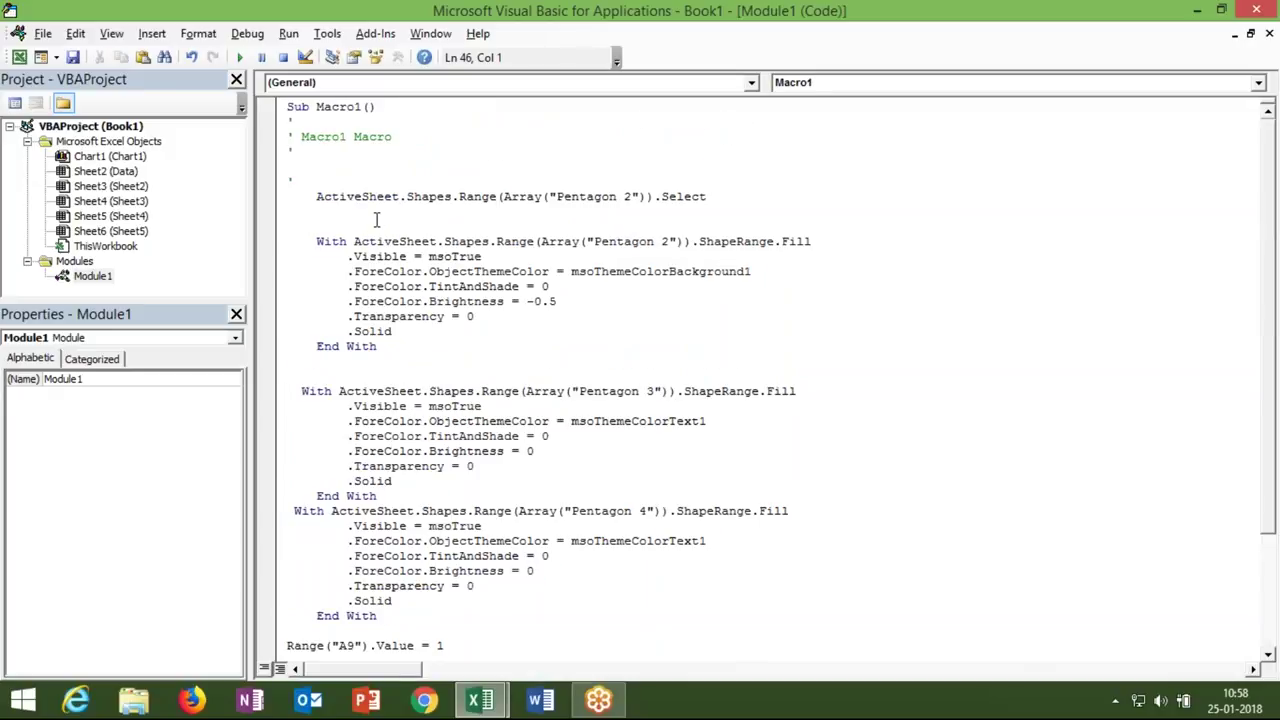
{"action": "left_click", "coordinate": [358, 106]}
{"action": "key", "text": "BackSpace"}
{"action": "key", "text": "BackSpace"}
{"action": "key", "text": "BackSpace"}
{"action": "key", "text": "BackSpace"}
{"action": "key", "text": "BackSpace"}
{"action": "type", "text": "ARR"}
{"action": "key", "text": "Delete"}
{"action": "key", "text": "BackSpace"}
{"action": "key", "text": "BackSpace"}
{"action": "key", "text": "BackSpace"}
{"action": "type", "text": "SBI"}
Copy the whole SBI macro below itself at the end of the module
{"action": "left_click", "coordinate": [508, 166]}
{"action": "scroll", "coordinate": [386, 571], "scroll_direction": "down", "scroll_amount": 3}
{"action": "left_click_drag", "start_coordinate": [380, 608], "coordinate": [290, 522]}
{"action": "left_click", "coordinate": [317, 585]}
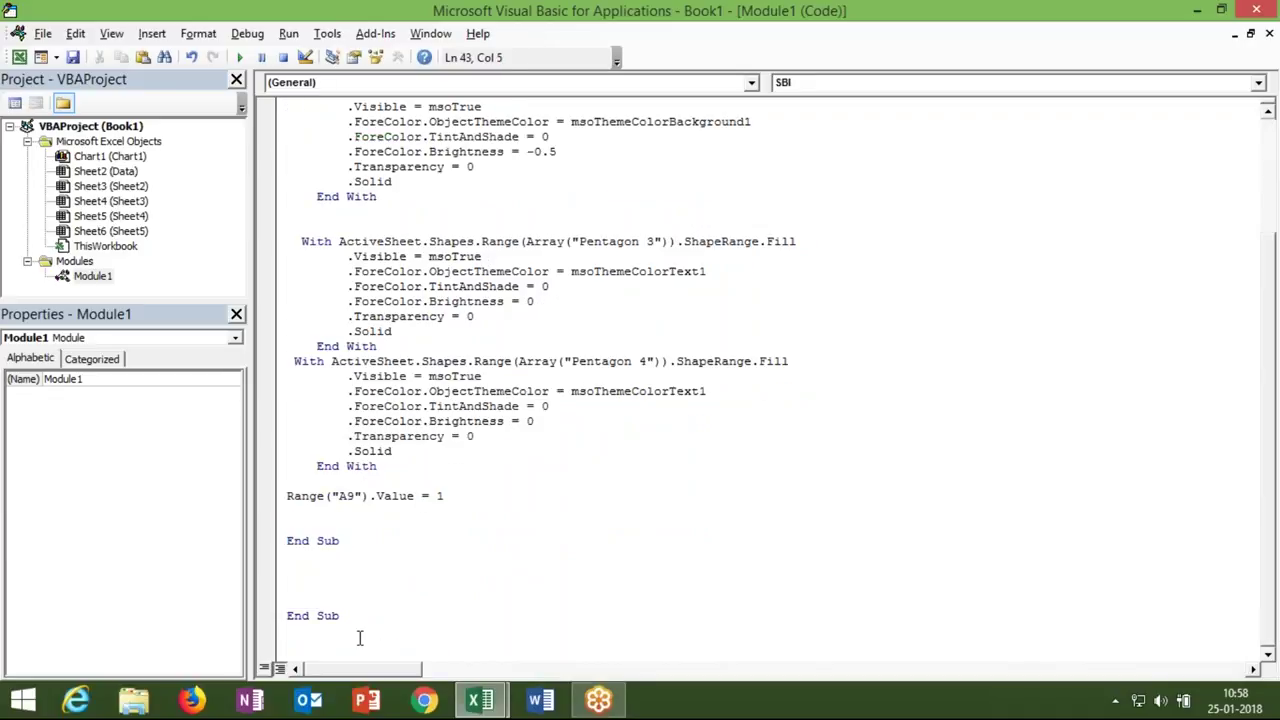
{"action": "left_click_drag", "start_coordinate": [340, 615], "coordinate": [283, 98]}
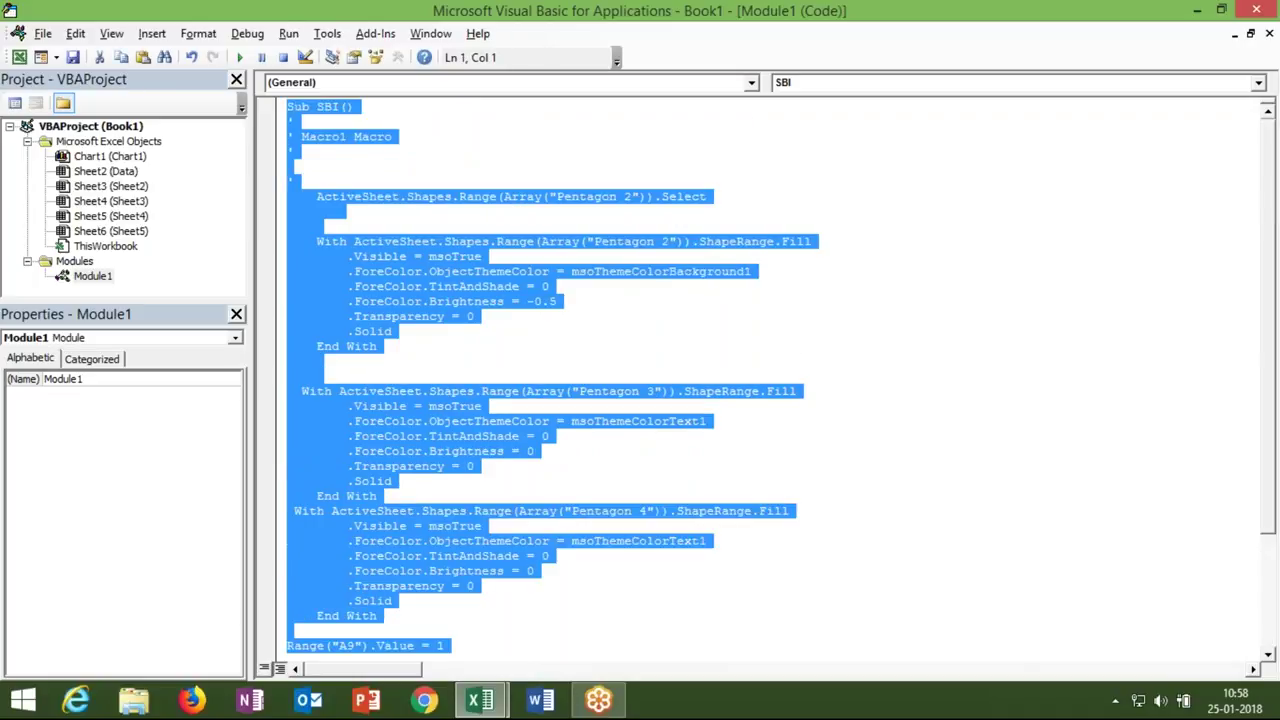
{"action": "scroll", "coordinate": [760, 380], "scroll_direction": "down", "scroll_amount": 3}
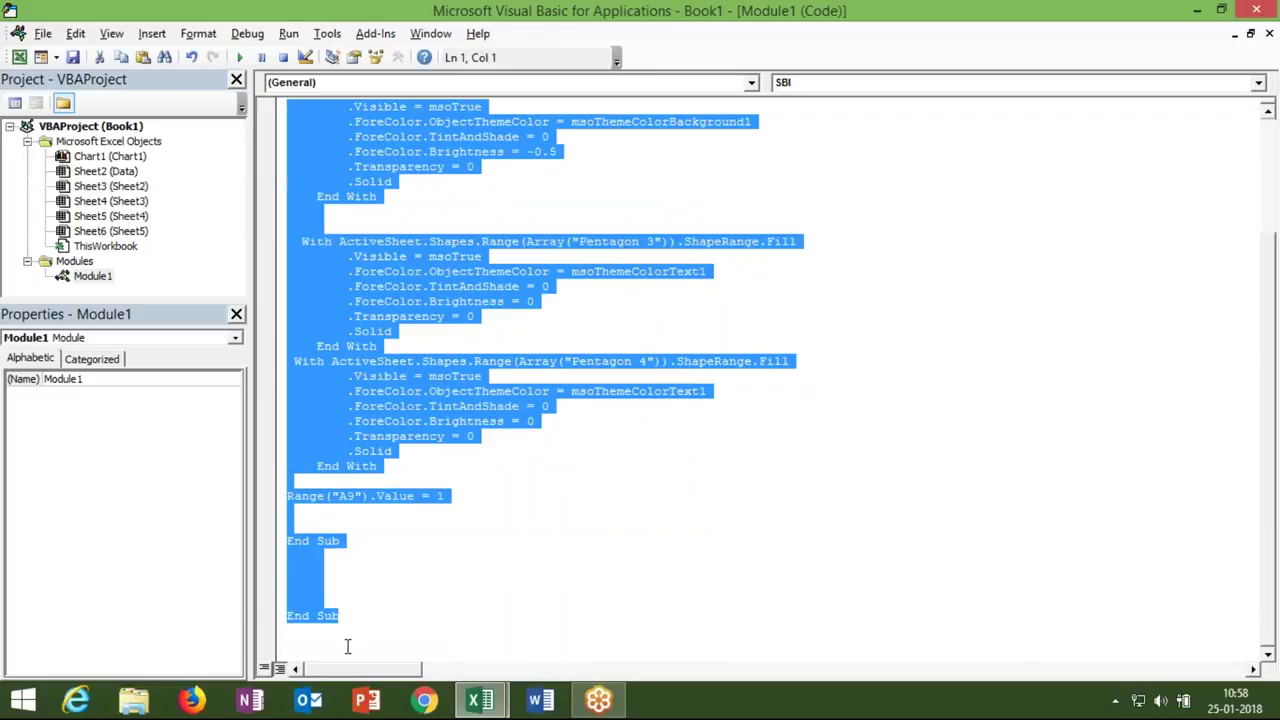
{"action": "left_click", "coordinate": [346, 643]}
{"action": "scroll", "coordinate": [357, 620], "scroll_direction": "up", "scroll_amount": 1}
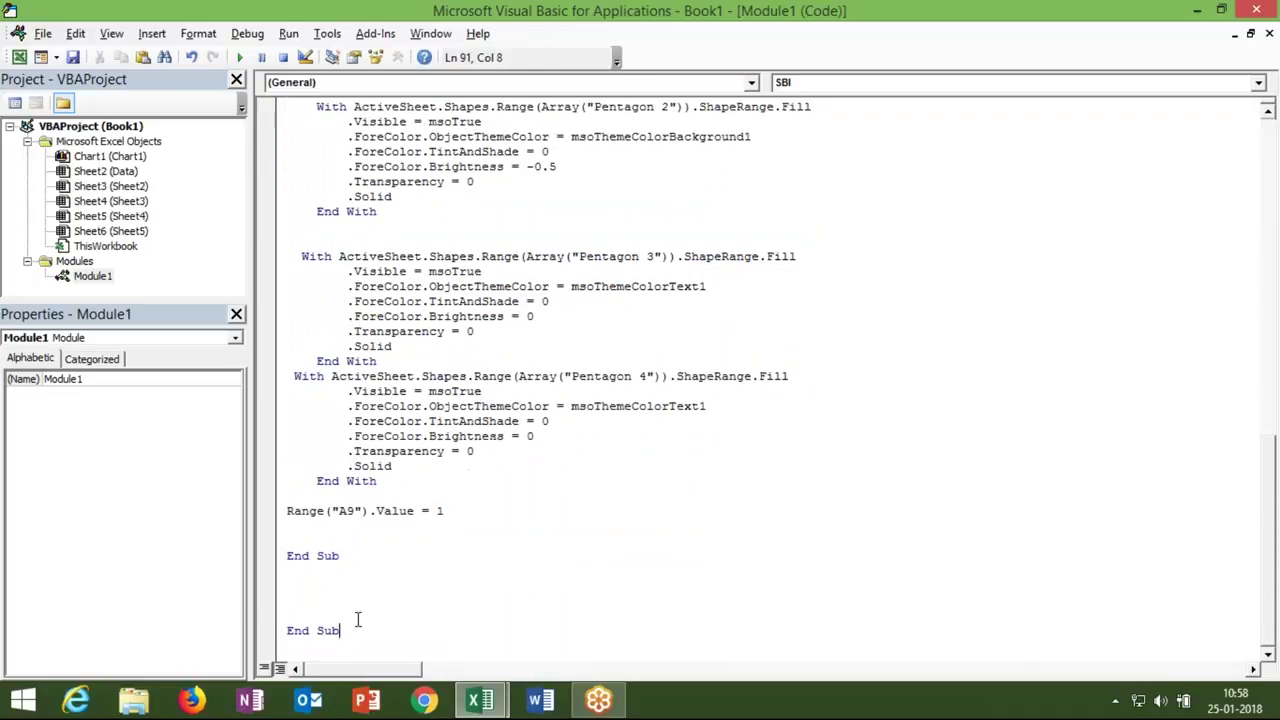
{"action": "scroll", "coordinate": [434, 477], "scroll_direction": "up", "scroll_amount": 6}
{"action": "scroll", "coordinate": [434, 466], "scroll_direction": "down", "scroll_amount": 1}
In the copy, change the pentagon numbers to 3 (grey), 2 and 4 (black)
{"action": "left_click", "coordinate": [624, 286]}
{"action": "key", "text": "Delete"}
{"action": "type", "text": "3"}
{"action": "left_click", "coordinate": [656, 331]}
{"action": "left_click", "coordinate": [662, 331]}
{"action": "key", "text": "Delete"}
{"action": "type", "text": "3"}
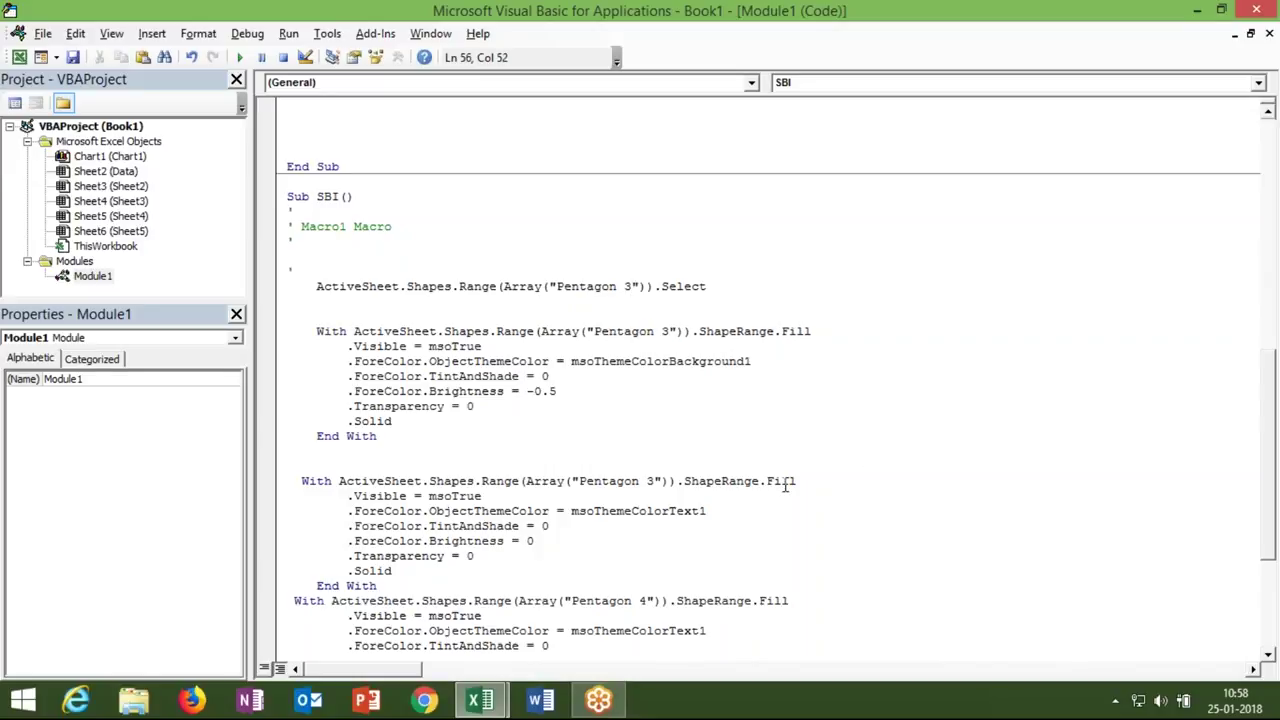
{"action": "left_click", "coordinate": [661, 490]}
{"action": "left_click", "coordinate": [652, 483]}
{"action": "key", "text": "BackSpace"}
{"action": "type", "text": "2"}
{"action": "left_click", "coordinate": [640, 601]}
{"action": "key", "text": "Delete"}
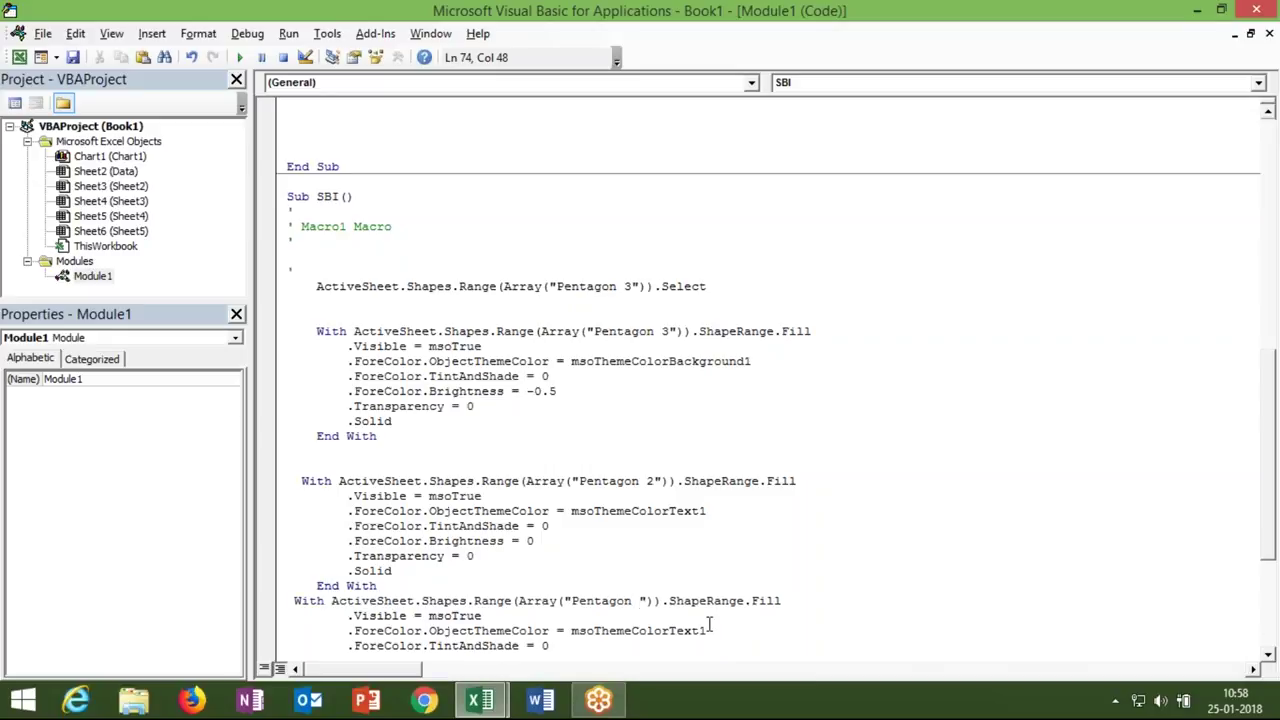
{"action": "type", "text": "4"}
Set the copy's A9 value to 2 and rename the copied sub to HDFC
{"action": "scroll", "coordinate": [548, 577], "scroll_direction": "down", "scroll_amount": 4}
{"action": "left_click", "coordinate": [443, 556]}
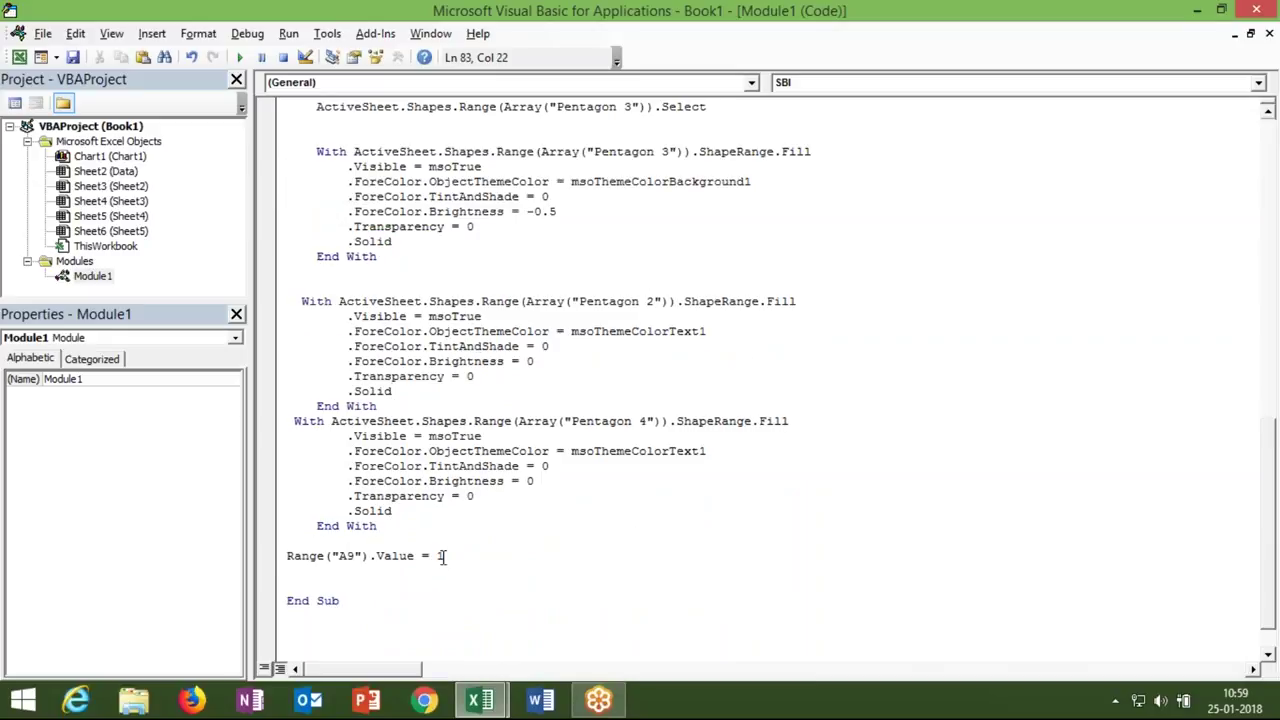
{"action": "double_click", "coordinate": [438, 556]}
{"action": "left_click", "coordinate": [438, 556]}
{"action": "scroll", "coordinate": [438, 556], "scroll_direction": "up", "scroll_amount": 6}
{"action": "double_click", "coordinate": [327, 287]}
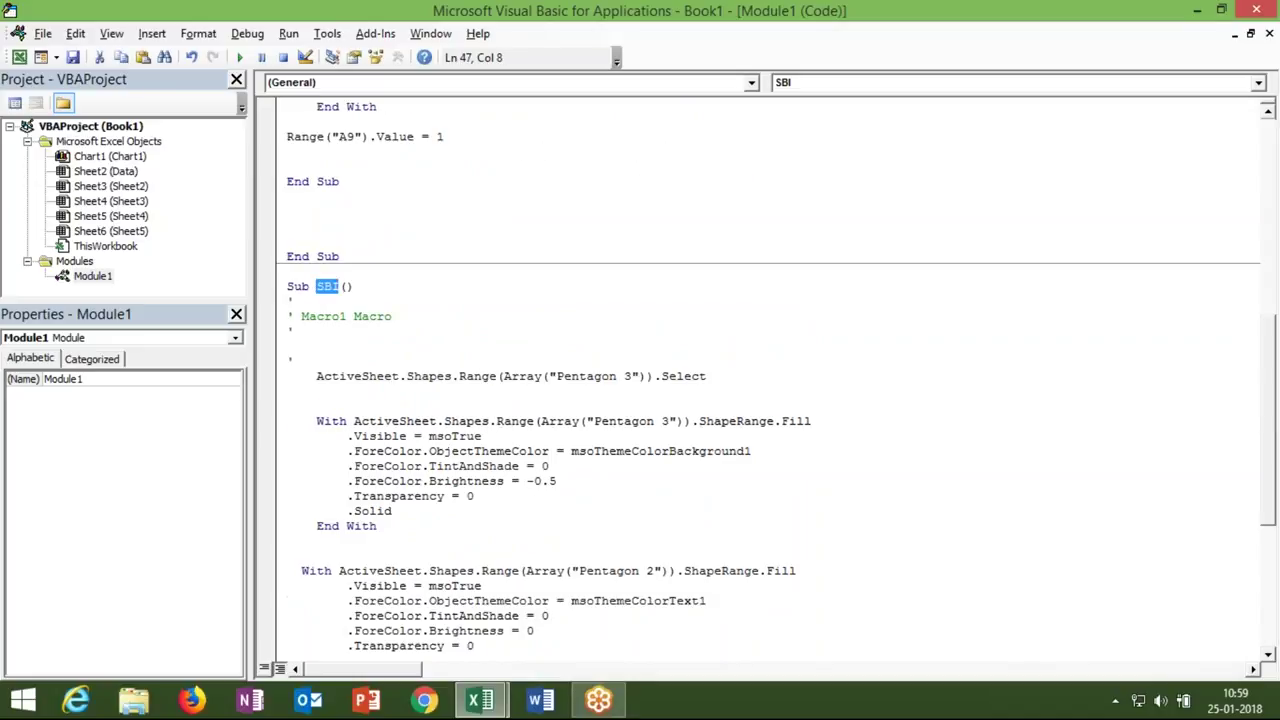
{"action": "type", "text": "HDFC"}
{"action": "left_click", "coordinate": [446, 346]}
{"action": "scroll", "coordinate": [446, 346], "scroll_direction": "down", "scroll_amount": 6}
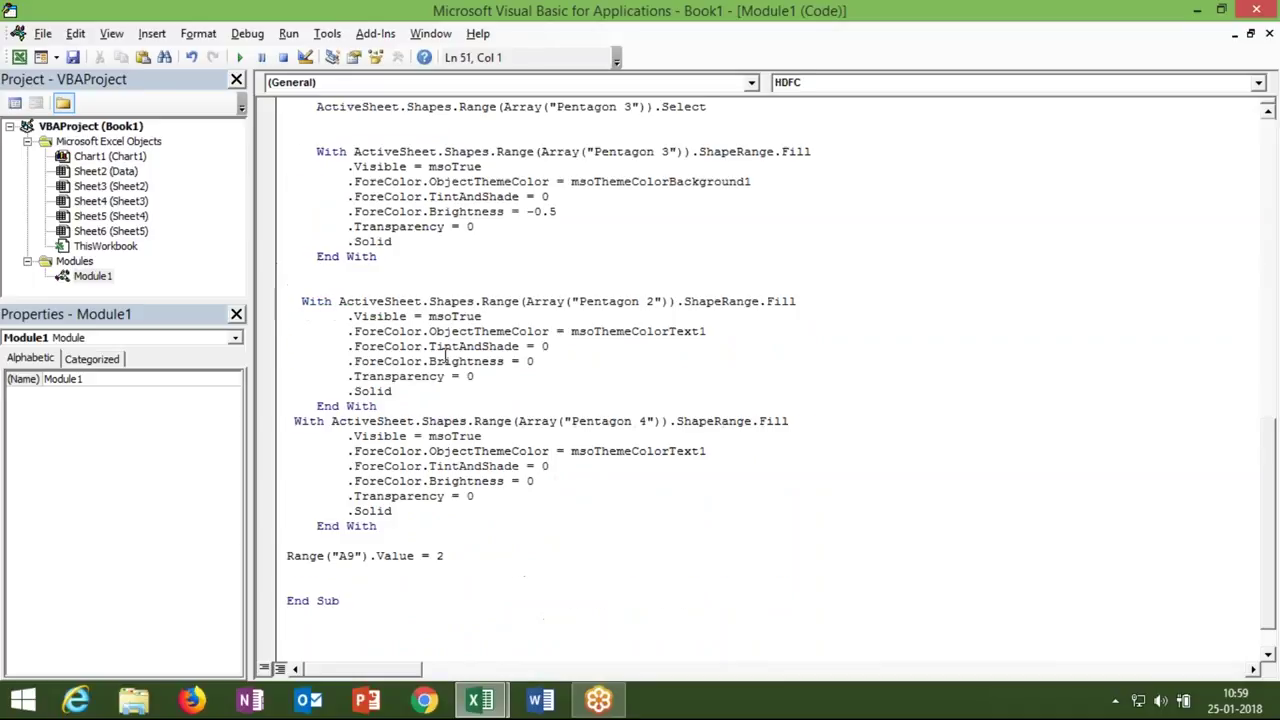
{"action": "scroll", "coordinate": [446, 346], "scroll_direction": "down", "scroll_amount": 1}
{"action": "key", "text": "ctrl+End"}
{"action": "scroll", "coordinate": [370, 176], "scroll_direction": "up", "scroll_amount": 4}
Rename the third copy of the macro to IDBI
{"action": "left_click", "coordinate": [331, 151]}
{"action": "double_click", "coordinate": [331, 152]}
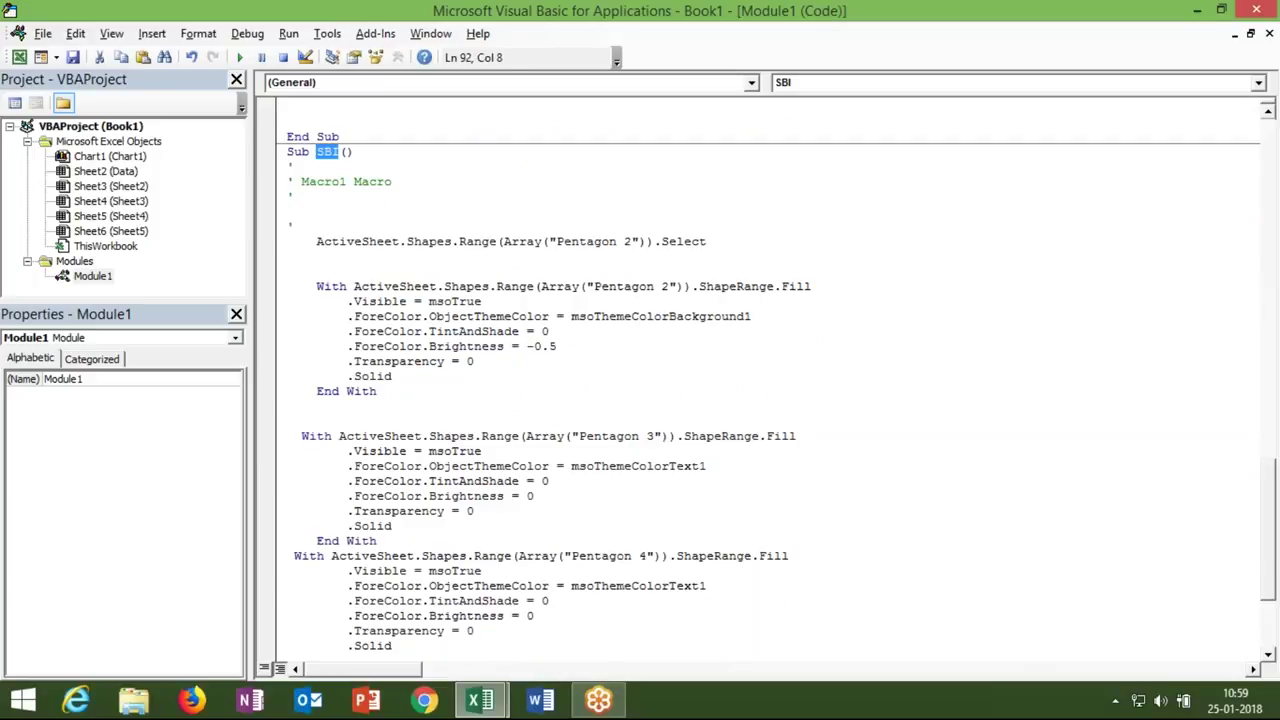
{"action": "type", "text": "ID"}
{"action": "left_click", "coordinate": [587, 337]}
Renumber IDBI's pentagons: Pentagon 4 grey, Pentagons 2 and 3 black
{"action": "double_click", "coordinate": [628, 241]}
{"action": "scroll", "coordinate": [690, 300], "scroll_direction": "up", "scroll_amount": 1}
{"action": "type", "text": "4"}
{"action": "double_click", "coordinate": [664, 331]}
{"action": "type", "text": "4"}
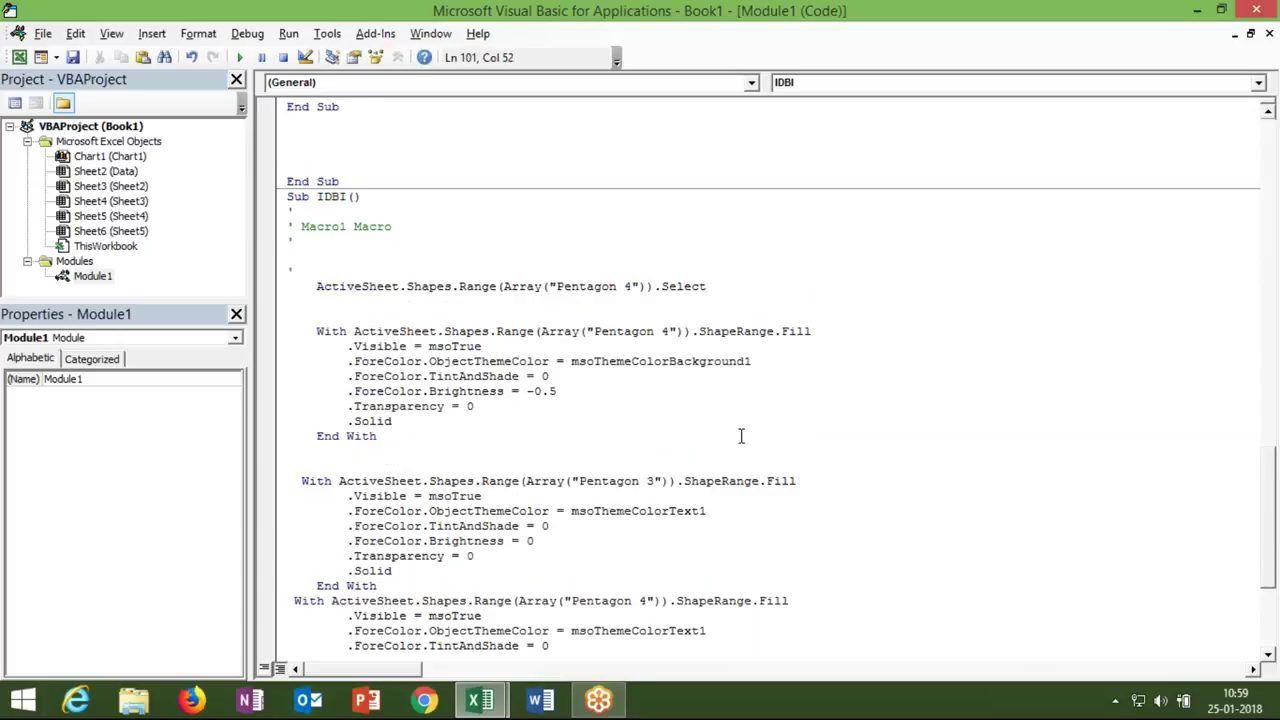
{"action": "double_click", "coordinate": [651, 481]}
{"action": "type", "text": "4"}
{"action": "double_click", "coordinate": [651, 481]}
{"action": "type", "text": "2"}
{"action": "double_click", "coordinate": [646, 602]}
{"action": "type", "text": "3"}
{"action": "left_click", "coordinate": [903, 535]}
Delete an extra End Sub line and set IDBI's A9 value to 3
{"action": "scroll", "coordinate": [903, 535], "scroll_direction": "up", "scroll_amount": 7}
{"action": "scroll", "coordinate": [903, 535], "scroll_direction": "up", "scroll_amount": 1}
{"action": "scroll", "coordinate": [903, 535], "scroll_direction": "up", "scroll_amount": 2}
{"action": "scroll", "coordinate": [903, 535], "scroll_direction": "up", "scroll_amount": 4}
{"action": "scroll", "coordinate": [903, 535], "scroll_direction": "up", "scroll_amount": 3}
{"action": "scroll", "coordinate": [903, 535], "scroll_direction": "down", "scroll_amount": 3}
{"action": "scroll", "coordinate": [903, 535], "scroll_direction": "down", "scroll_amount": 3}
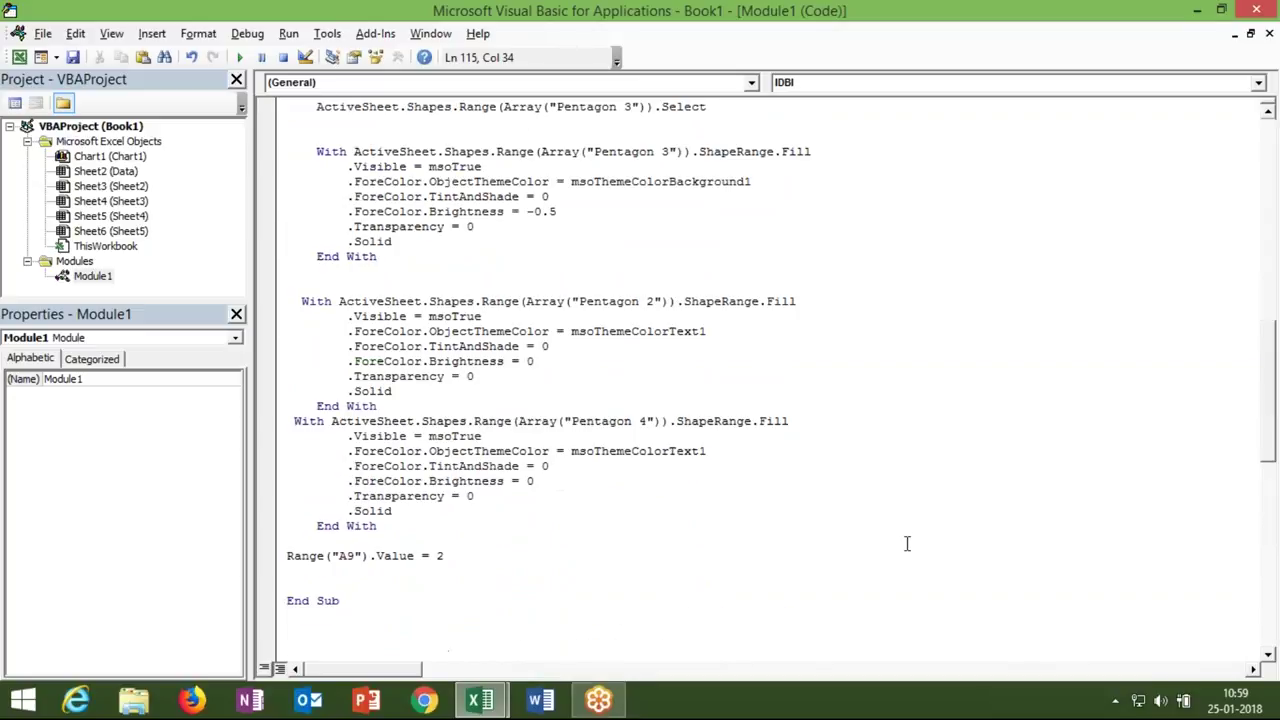
{"action": "scroll", "coordinate": [907, 543], "scroll_direction": "down", "scroll_amount": 7}
{"action": "scroll", "coordinate": [900, 543], "scroll_direction": "down", "scroll_amount": 7}
{"action": "left_click_drag", "start_coordinate": [371, 628], "coordinate": [256, 622]}
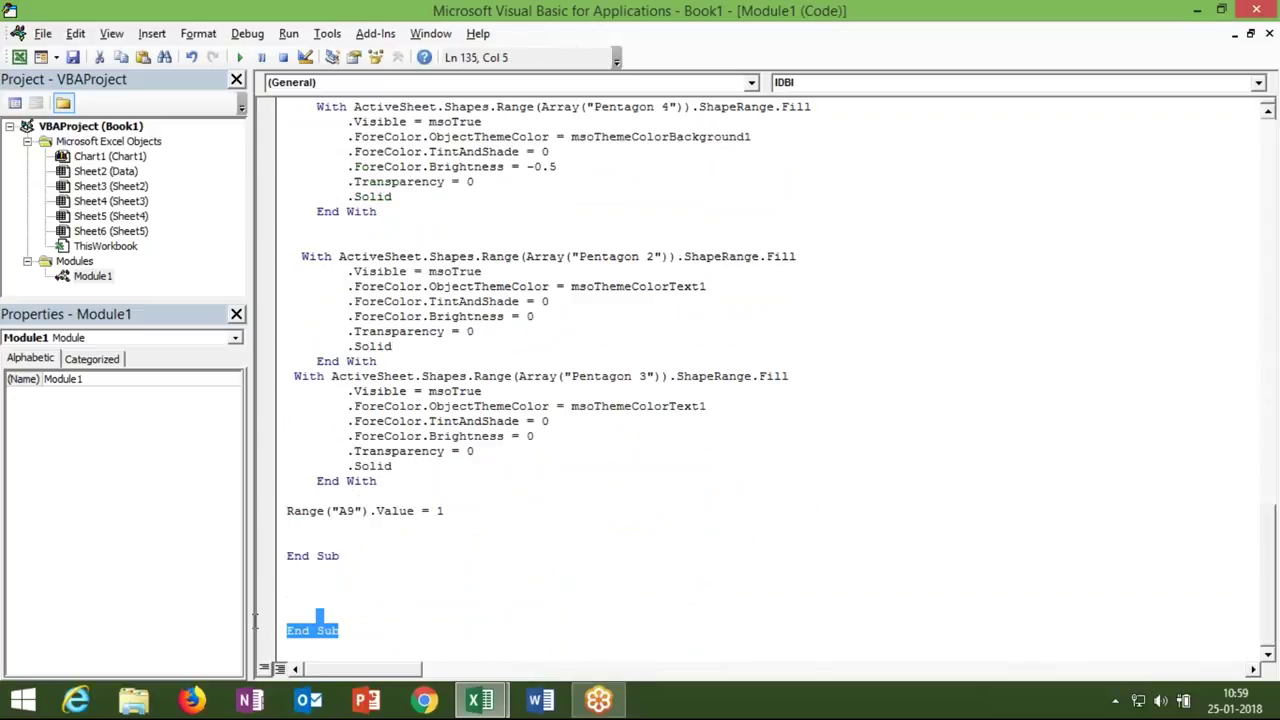
{"action": "key", "text": "Delete"}
{"action": "scroll", "coordinate": [416, 525], "scroll_direction": "up", "scroll_amount": 5}
{"action": "scroll", "coordinate": [416, 525], "scroll_direction": "down", "scroll_amount": 2}
{"action": "scroll", "coordinate": [463, 533], "scroll_direction": "down", "scroll_amount": 1}
{"action": "scroll", "coordinate": [463, 533], "scroll_direction": "down", "scroll_amount": 1}
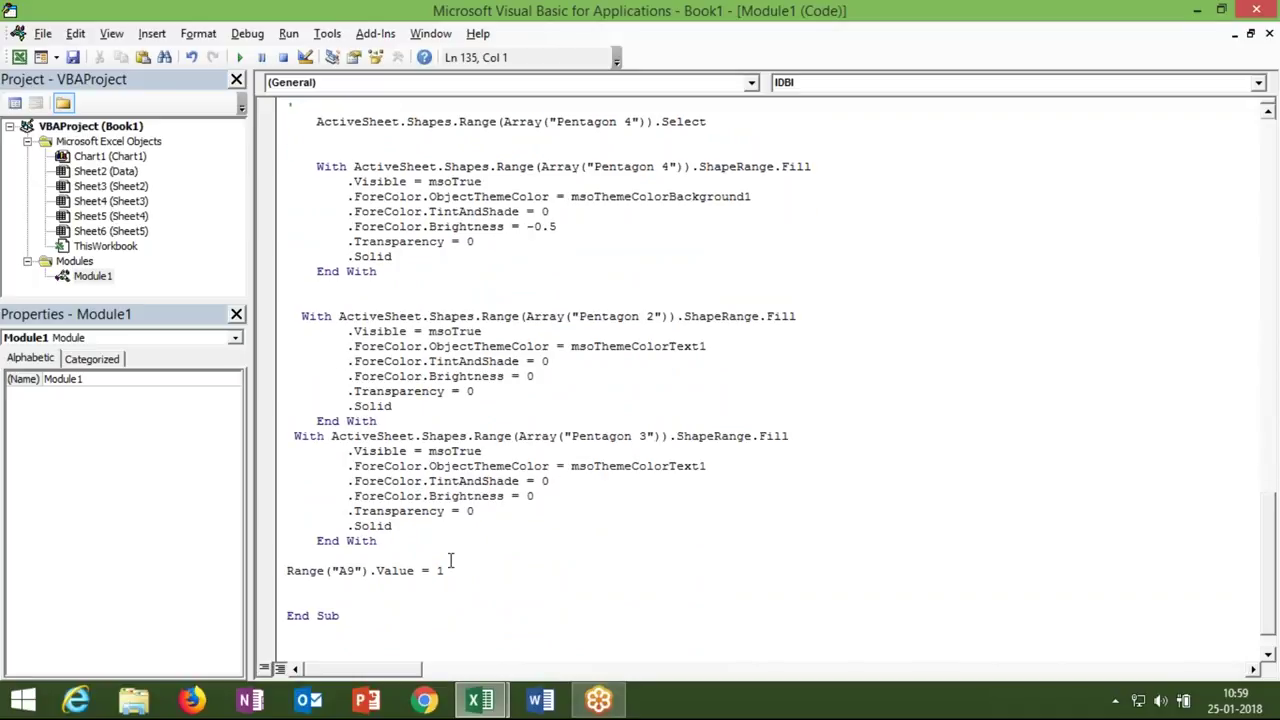
{"action": "double_click", "coordinate": [440, 570]}
{"action": "type", "text": "3"}
Remove the leftover End Sub line at the module's end and return to Excel
{"action": "scroll", "coordinate": [503, 507], "scroll_direction": "down", "scroll_amount": 5}
{"action": "scroll", "coordinate": [503, 507], "scroll_direction": "down", "scroll_amount": 3}
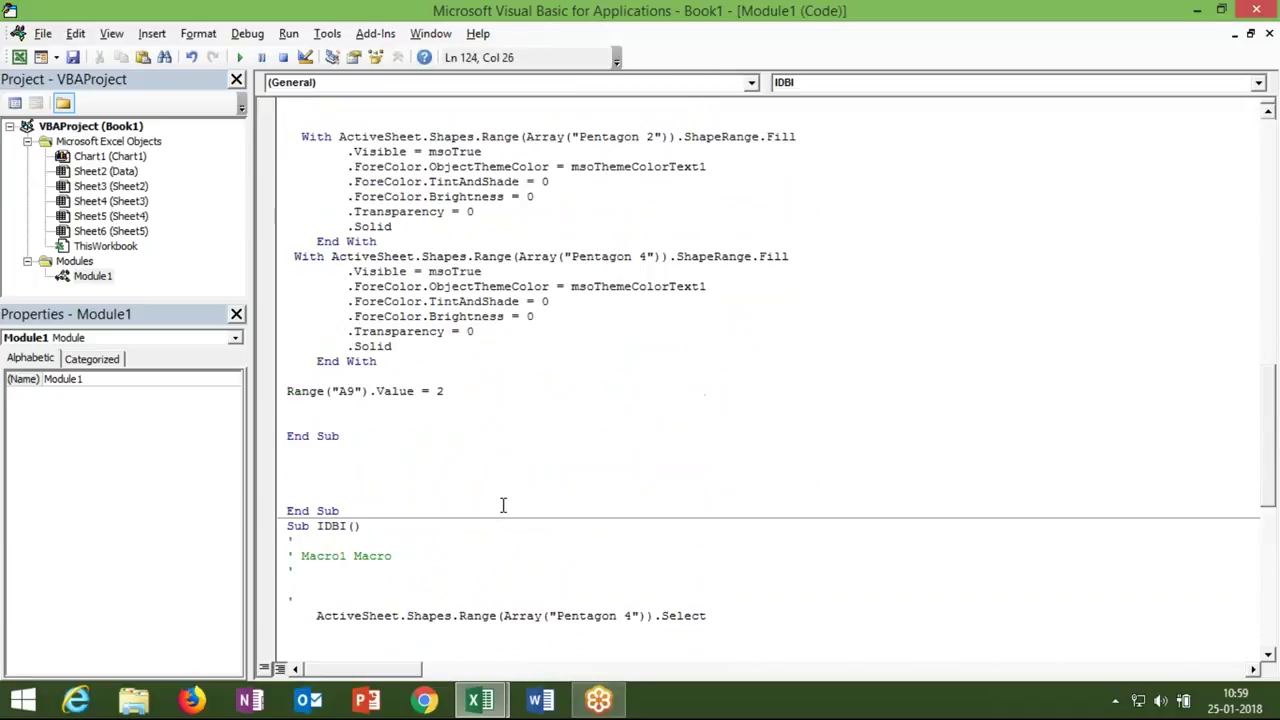
{"action": "scroll", "coordinate": [503, 507], "scroll_direction": "down", "scroll_amount": 3}
{"action": "scroll", "coordinate": [503, 505], "scroll_direction": "down", "scroll_amount": 3}
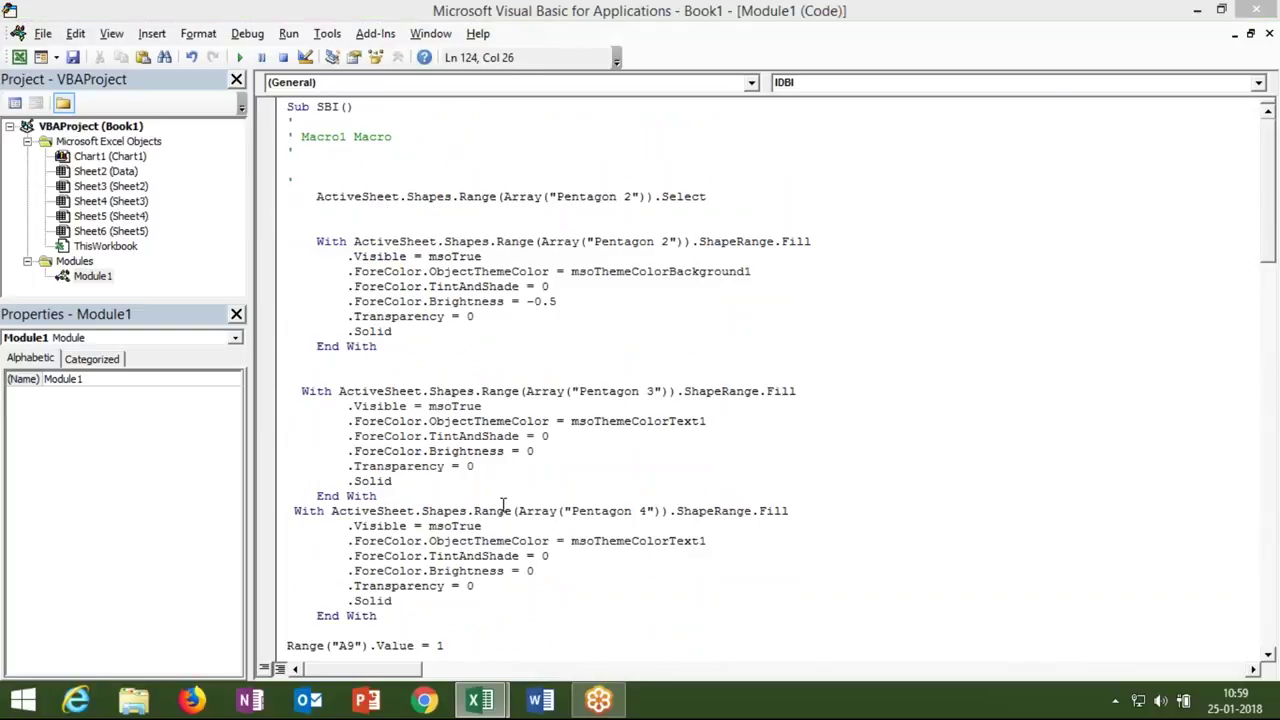
{"action": "key", "text": "alt+F11"}
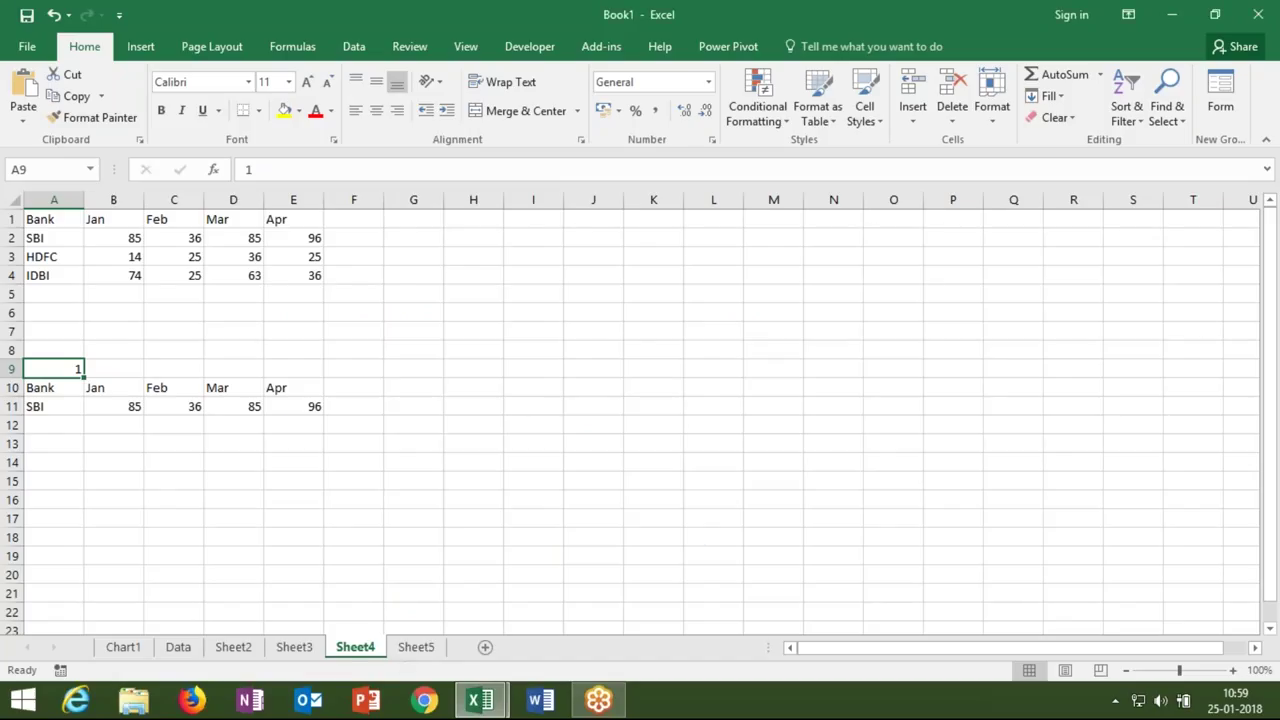
{"action": "key", "text": "alt+F11"}
{"action": "scroll", "coordinate": [354, 610], "scroll_direction": "down", "scroll_amount": 2}
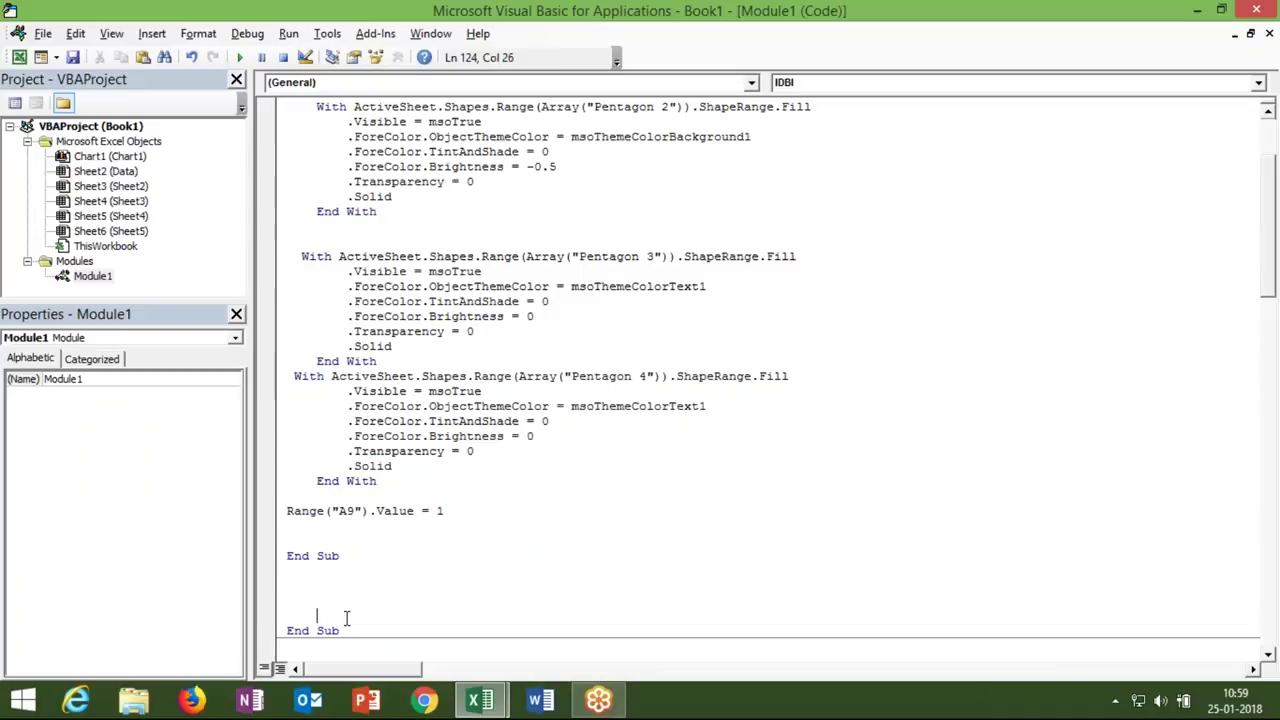
{"action": "left_click_drag", "start_coordinate": [340, 630], "coordinate": [287, 630]}
{"action": "key", "text": "Delete"}
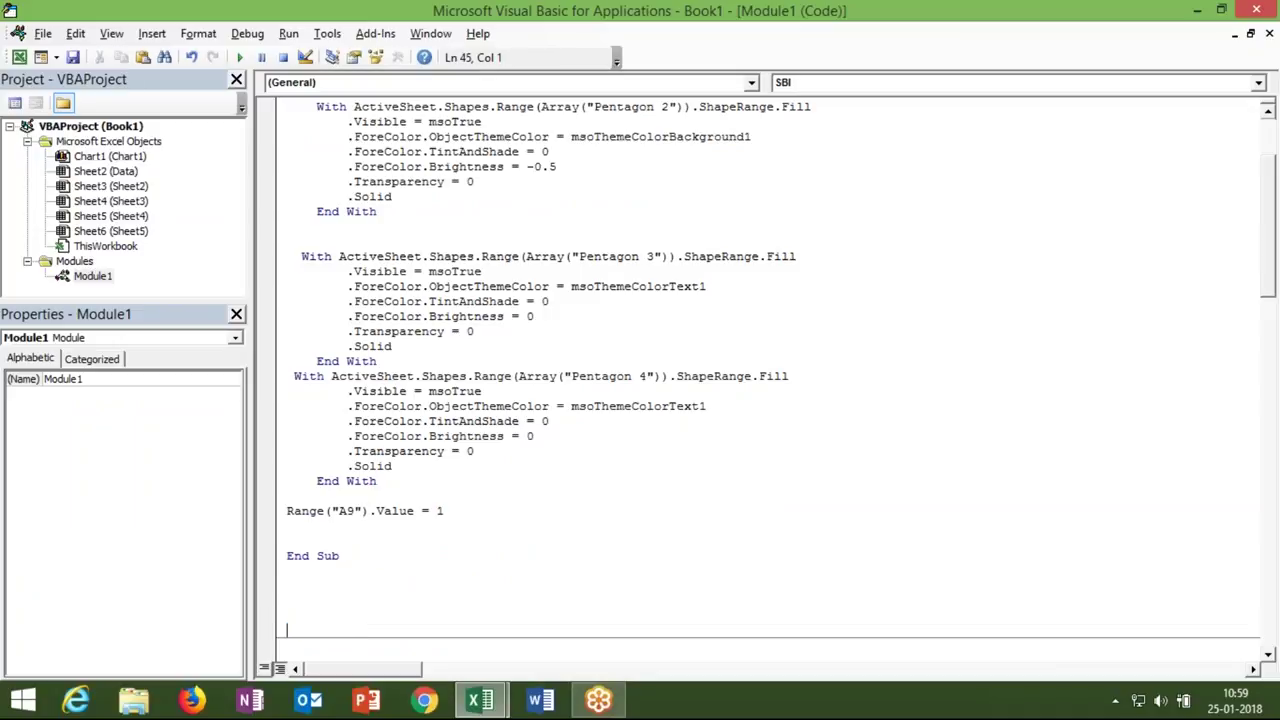
{"action": "scroll", "coordinate": [760, 380], "scroll_direction": "up", "scroll_amount": 3}
{"action": "scroll", "coordinate": [394, 540], "scroll_direction": "up", "scroll_amount": 10}
{"action": "scroll", "coordinate": [397, 540], "scroll_direction": "down", "scroll_amount": 8}
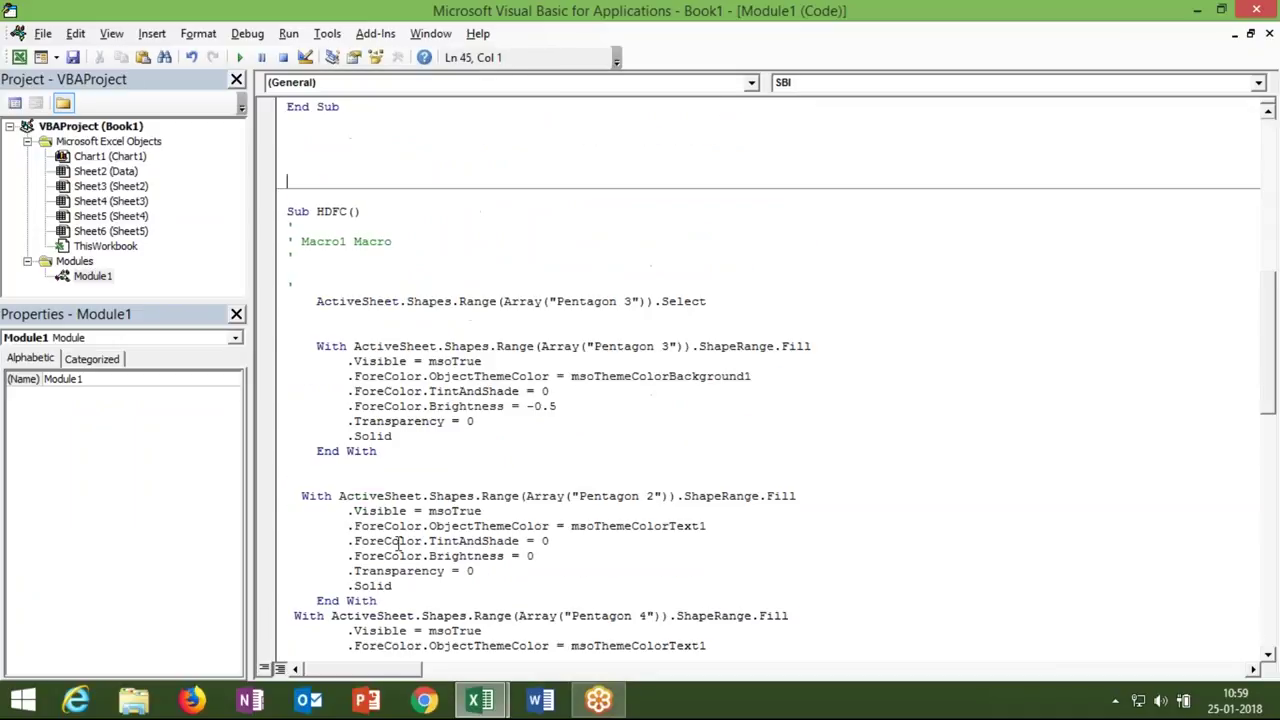
{"action": "key", "text": "alt+F11"}
On Sheet5, assign the SBI macro to the SBI arrow shape
{"action": "left_click", "coordinate": [436, 645]}
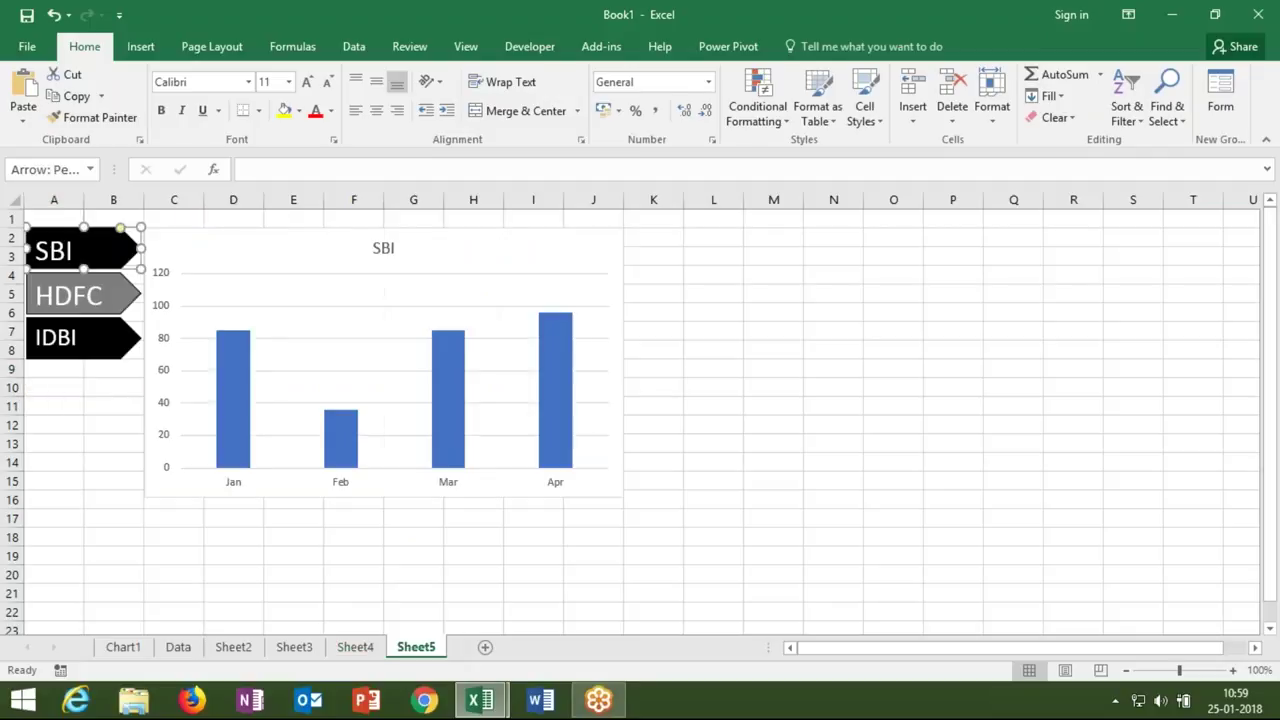
{"action": "right_click", "coordinate": [103, 256]}
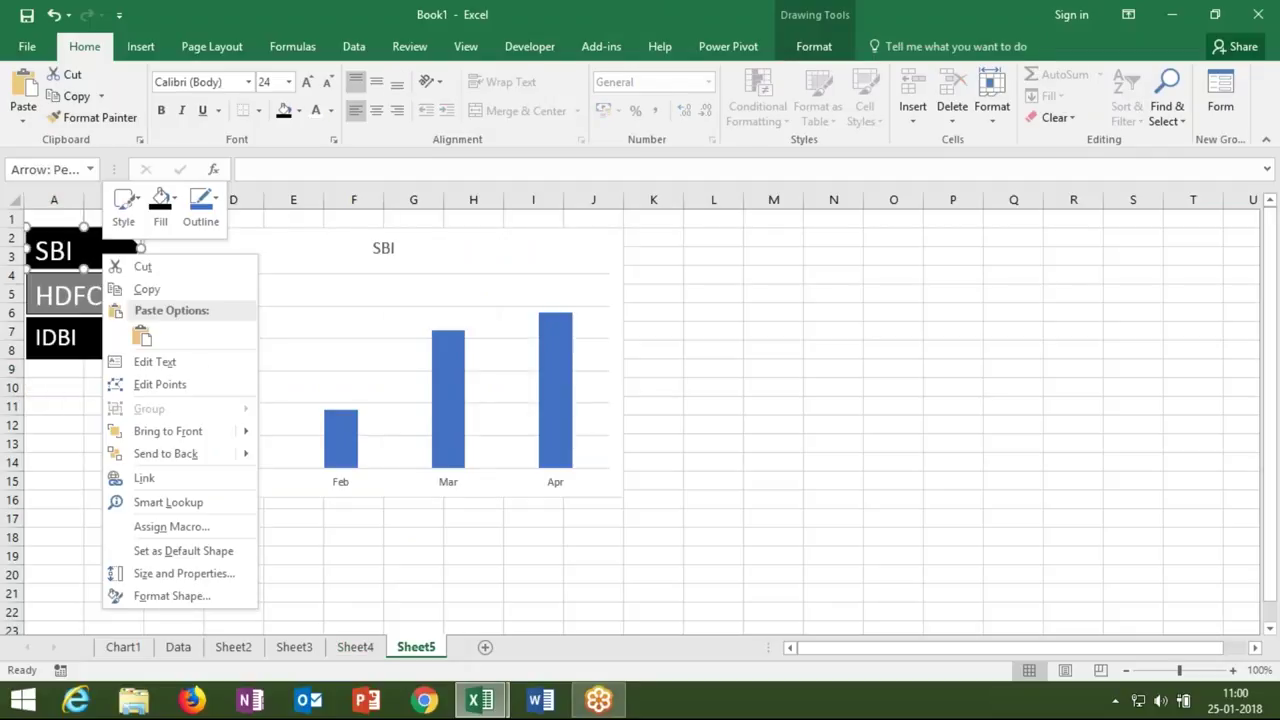
{"action": "left_click", "coordinate": [204, 526]}
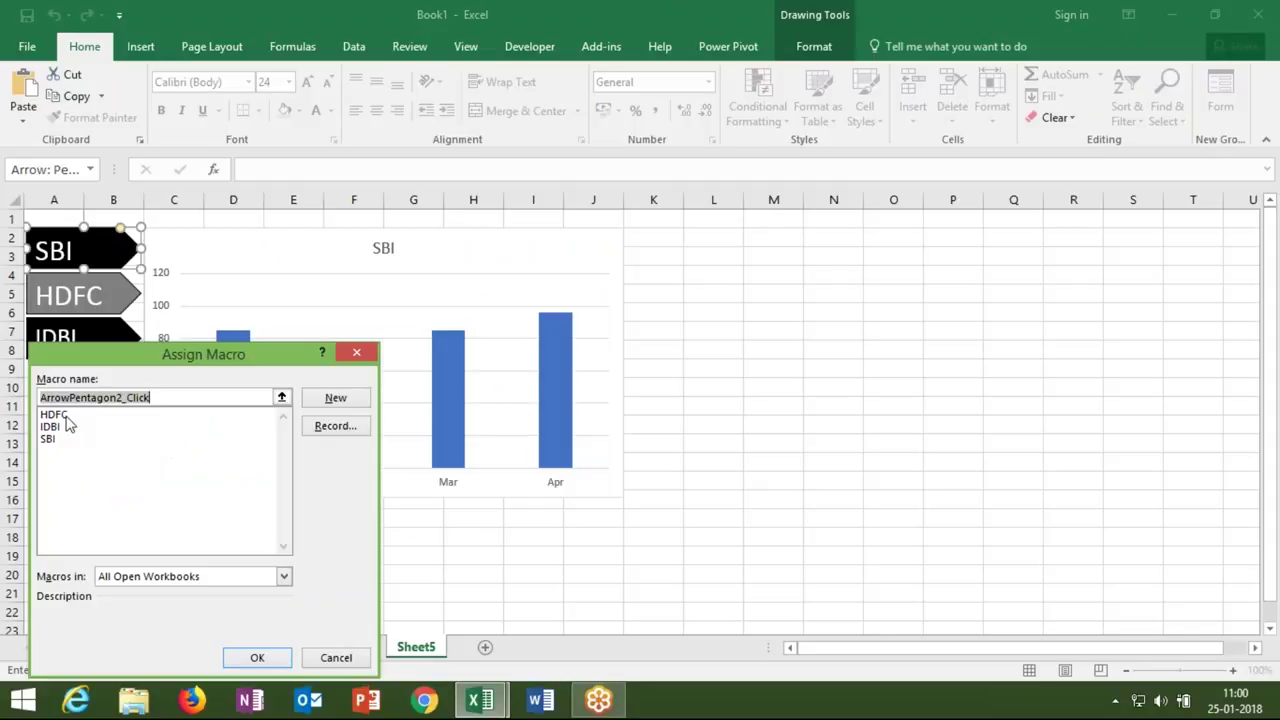
{"action": "left_click", "coordinate": [52, 440]}
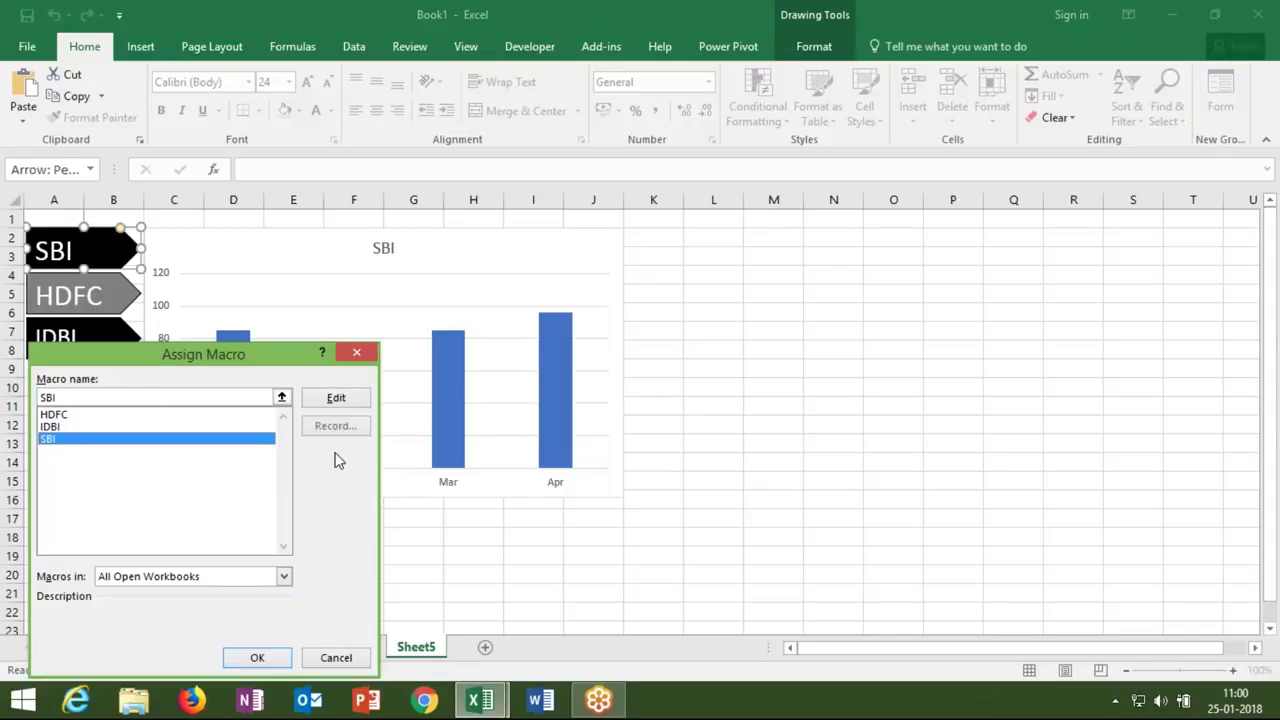
{"action": "left_click", "coordinate": [257, 658]}
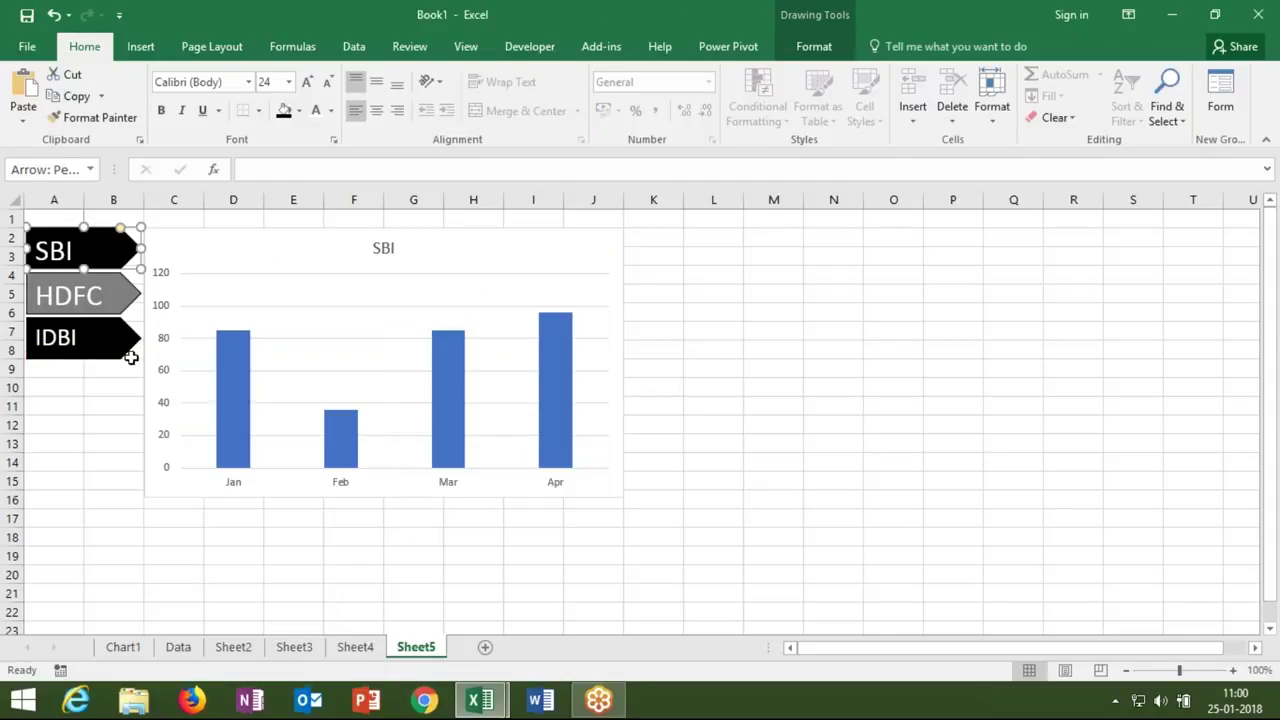
Assign the HDFC macro to the HDFC arrow shape
{"action": "right_click", "coordinate": [126, 304]}
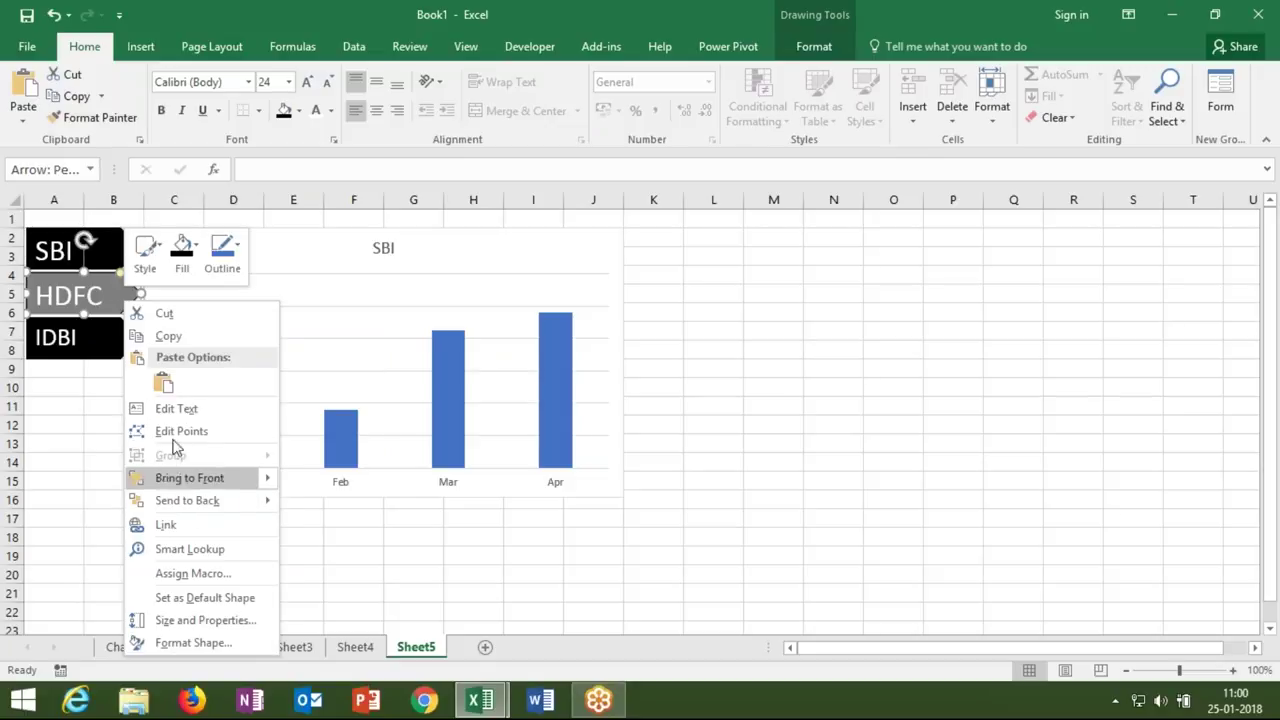
{"action": "left_click", "coordinate": [195, 574]}
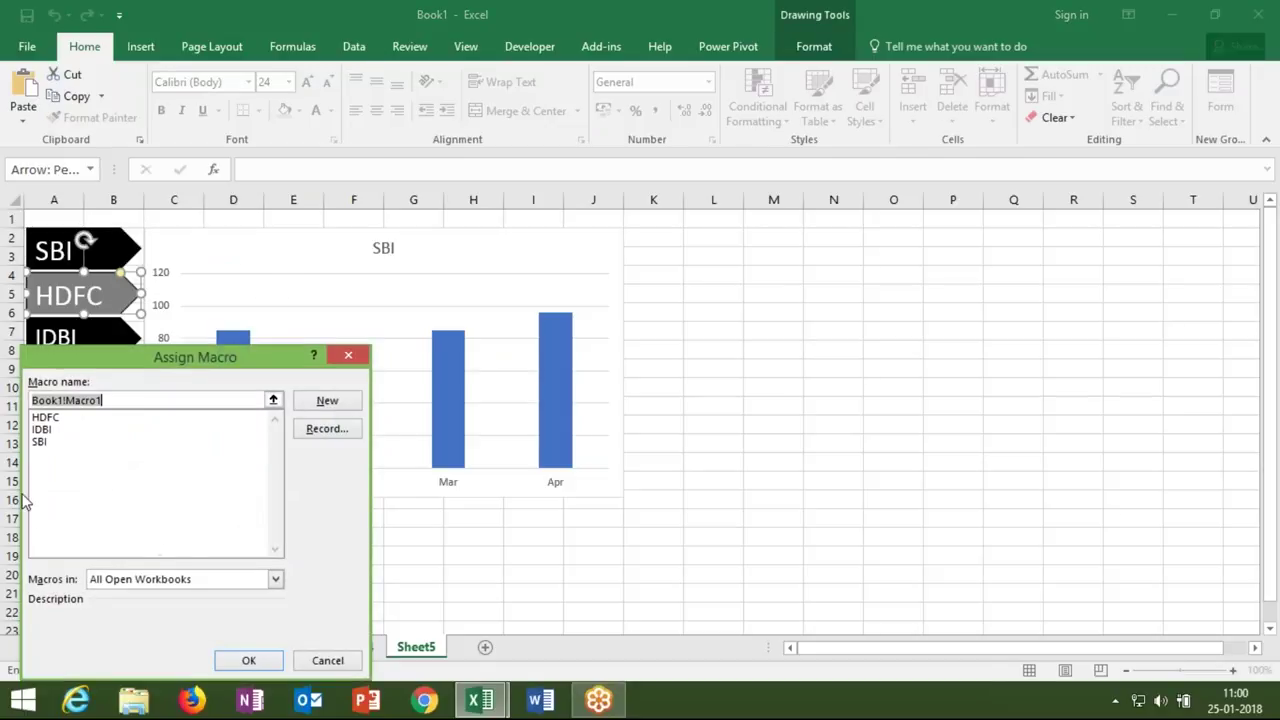
{"action": "left_click", "coordinate": [54, 420]}
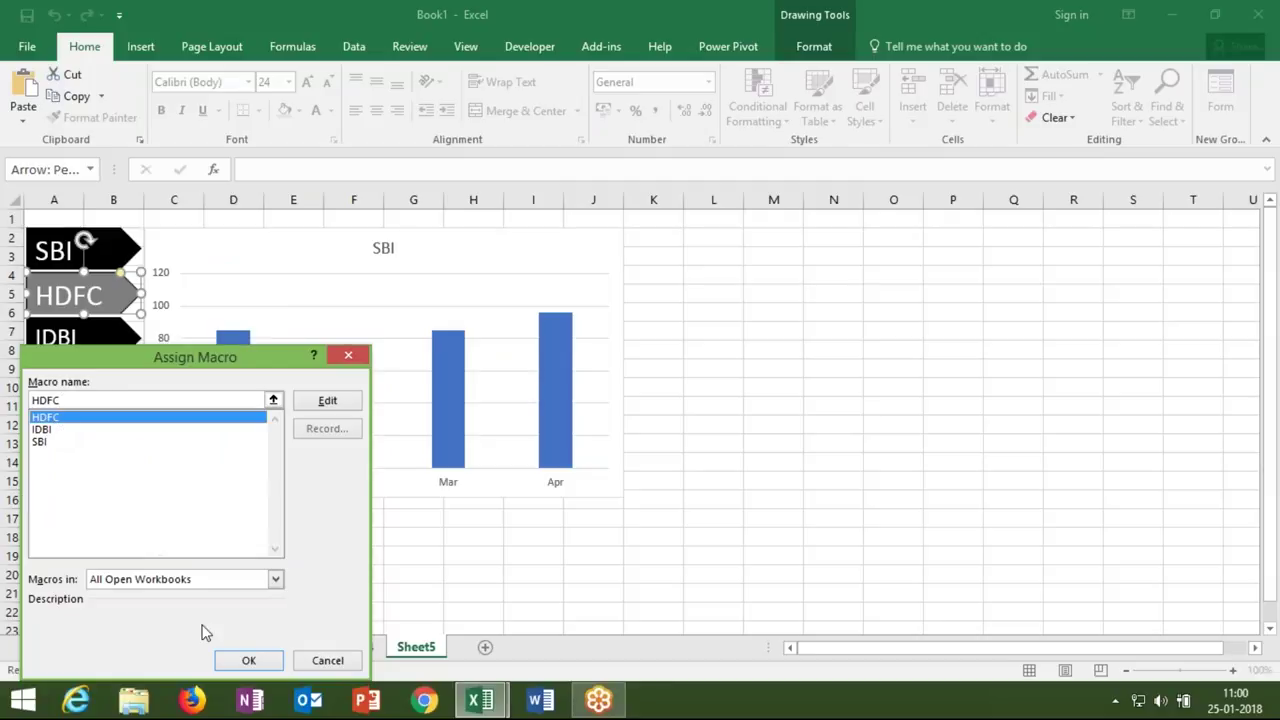
{"action": "left_click", "coordinate": [245, 664]}
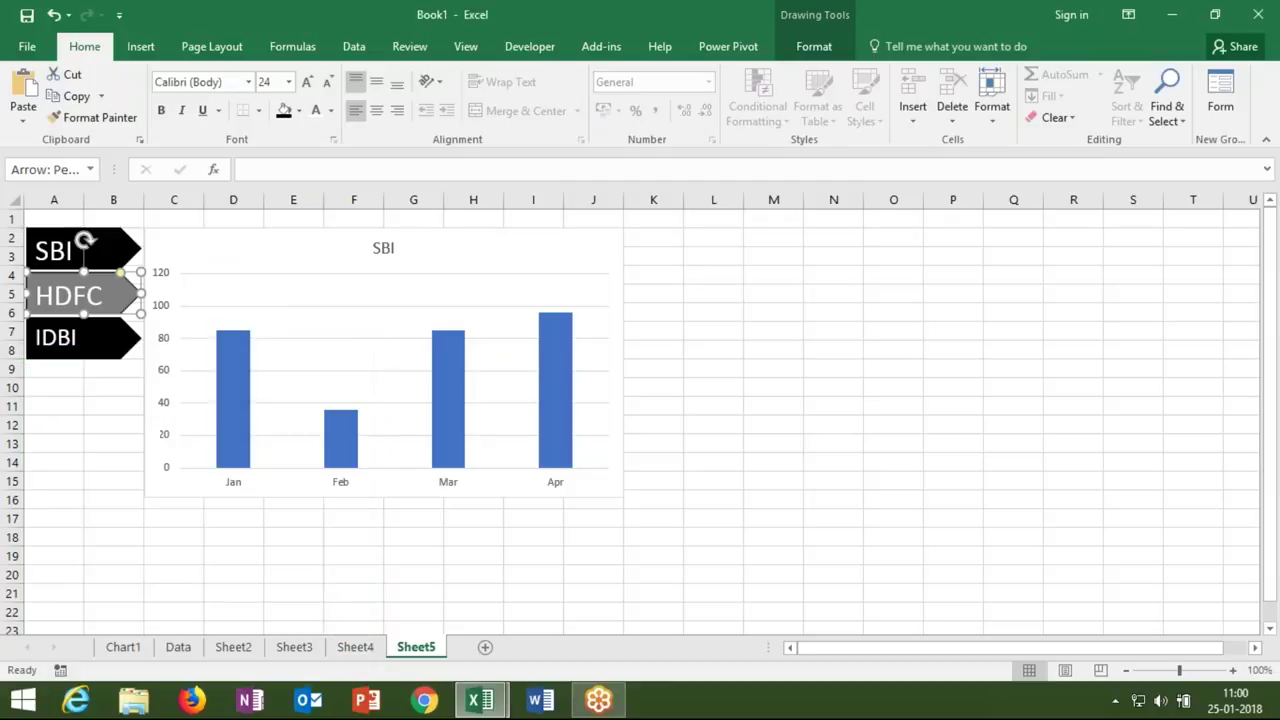
Assign the IDBI macro to the IDBI arrow shape and leave the arrows unselected
{"action": "left_click", "coordinate": [88, 342]}
{"action": "right_click", "coordinate": [92, 355]}
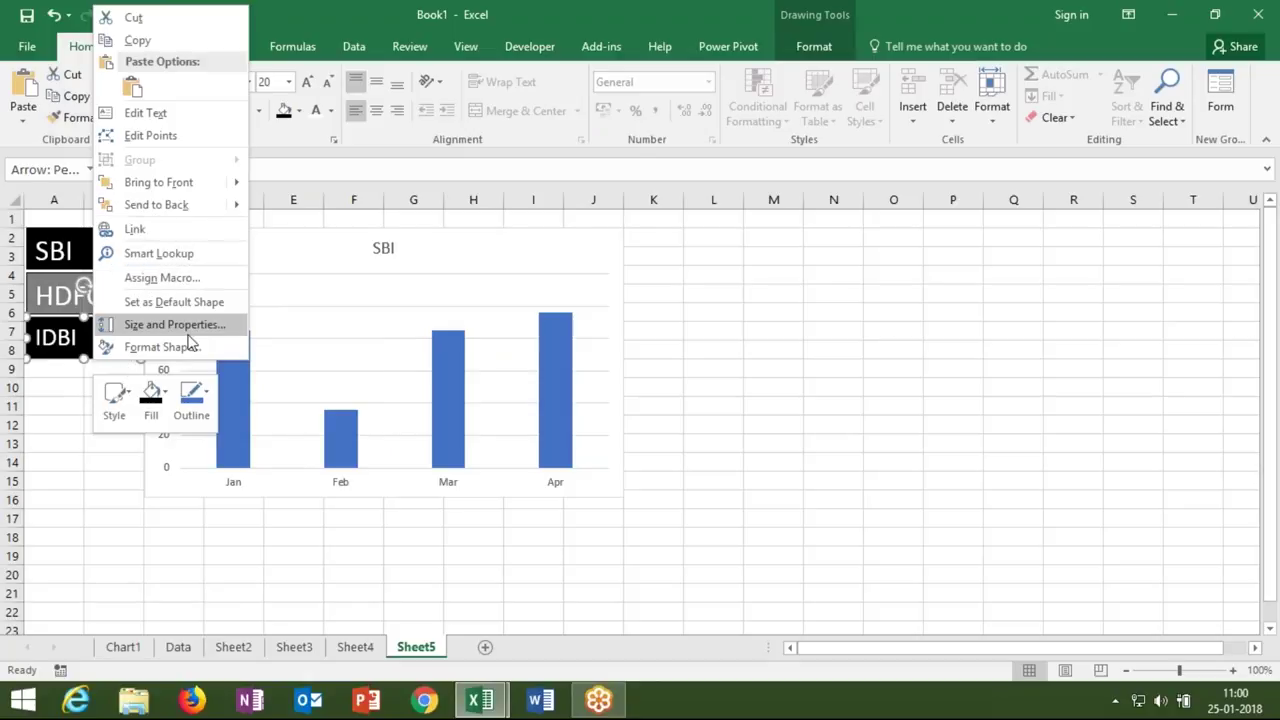
{"action": "left_click", "coordinate": [162, 278]}
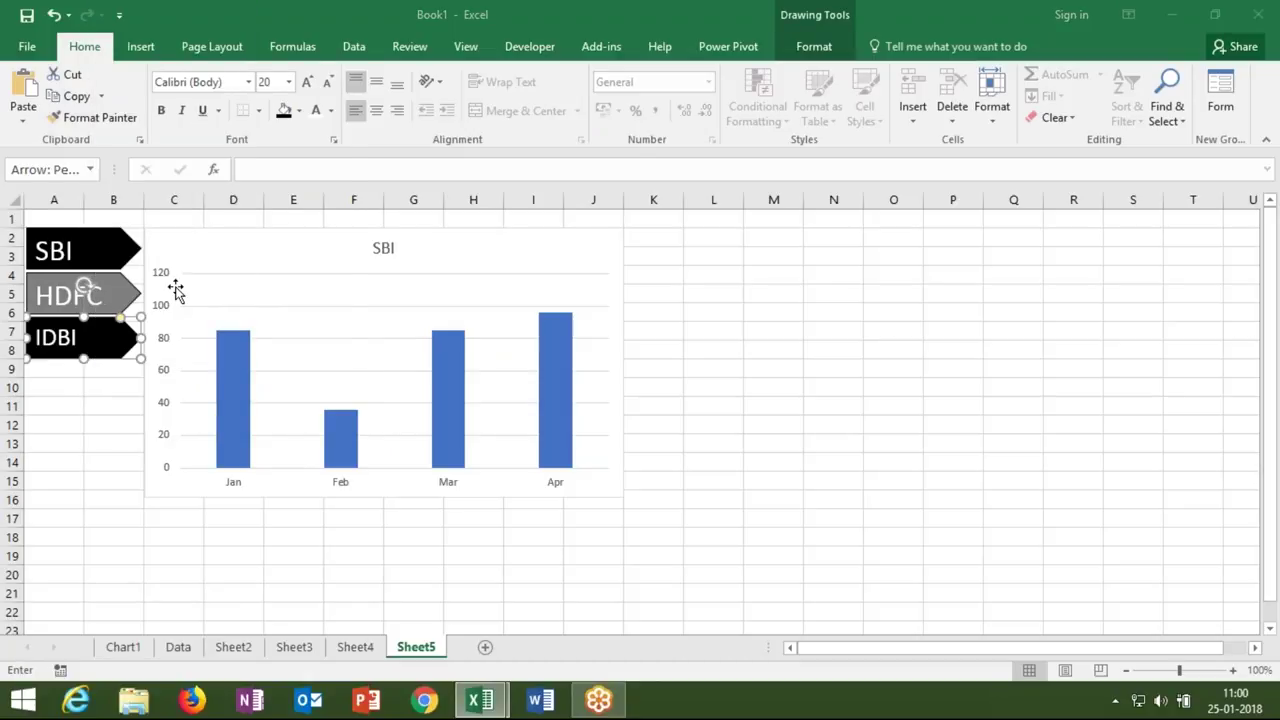
{"action": "left_click", "coordinate": [24, 194]}
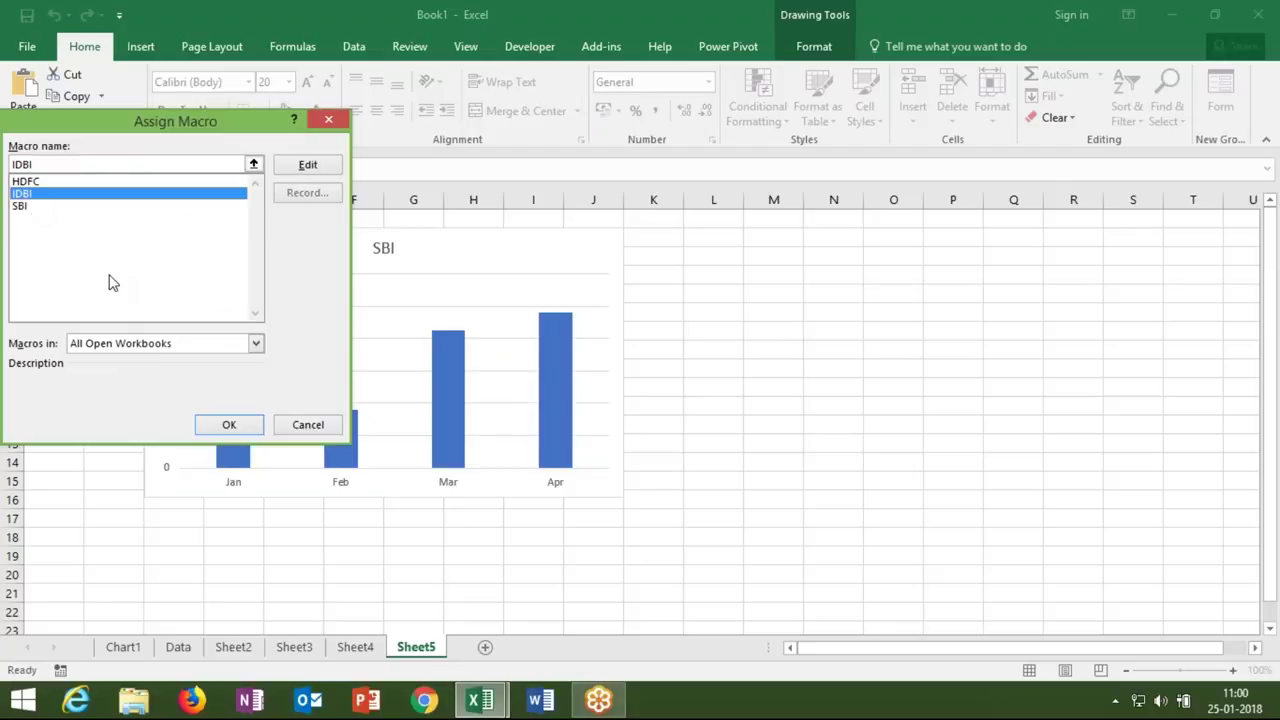
{"action": "left_click", "coordinate": [244, 428]}
{"action": "left_click", "coordinate": [272, 550]}
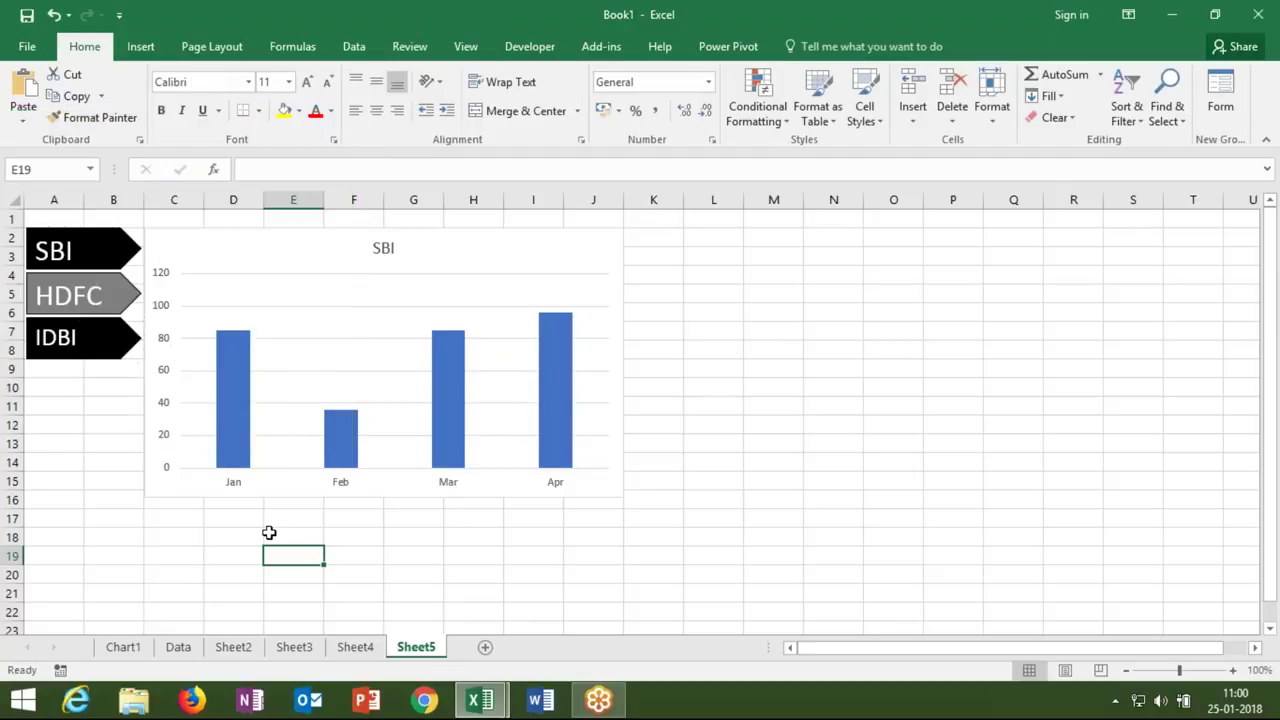
{"action": "left_click", "coordinate": [108, 464]}
{"action": "left_click", "coordinate": [86, 272]}
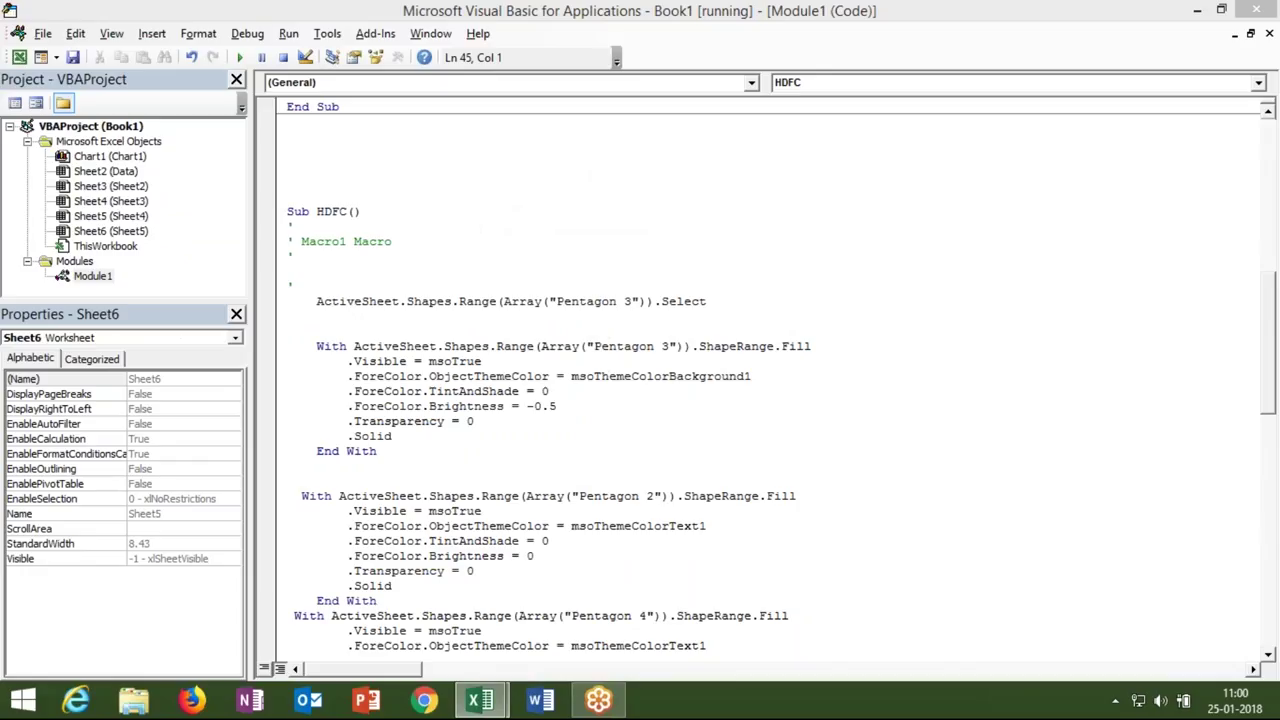
{"action": "left_click", "coordinate": [668, 338]}
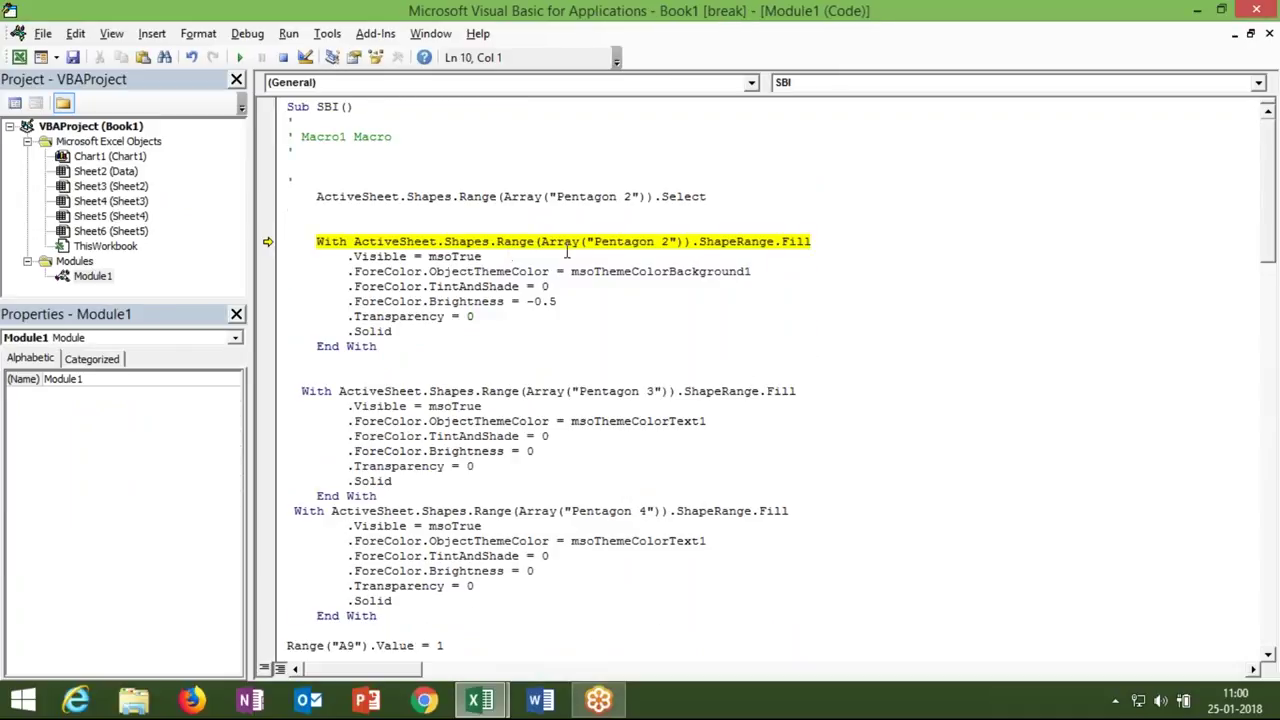
{"action": "left_click", "coordinate": [693, 241]}
{"action": "scroll", "coordinate": [618, 238], "scroll_direction": "down", "scroll_amount": 1}
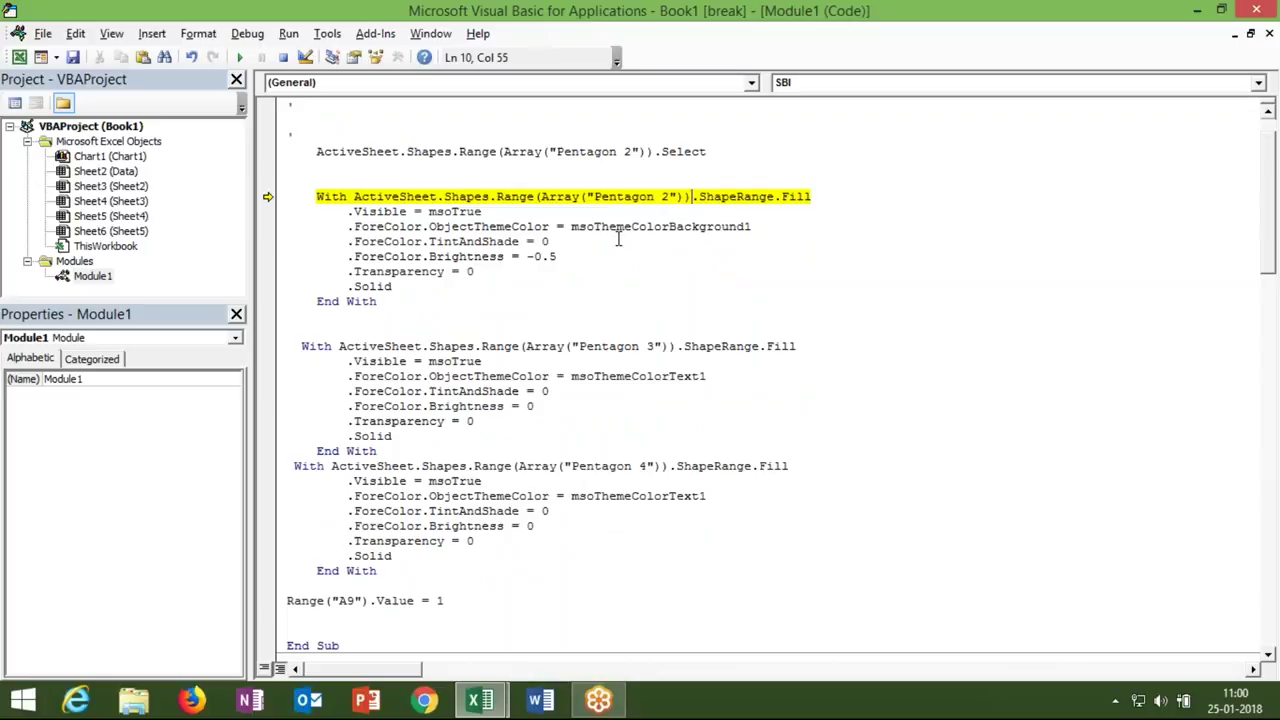
{"action": "scroll", "coordinate": [618, 238], "scroll_direction": "down", "scroll_amount": 1}
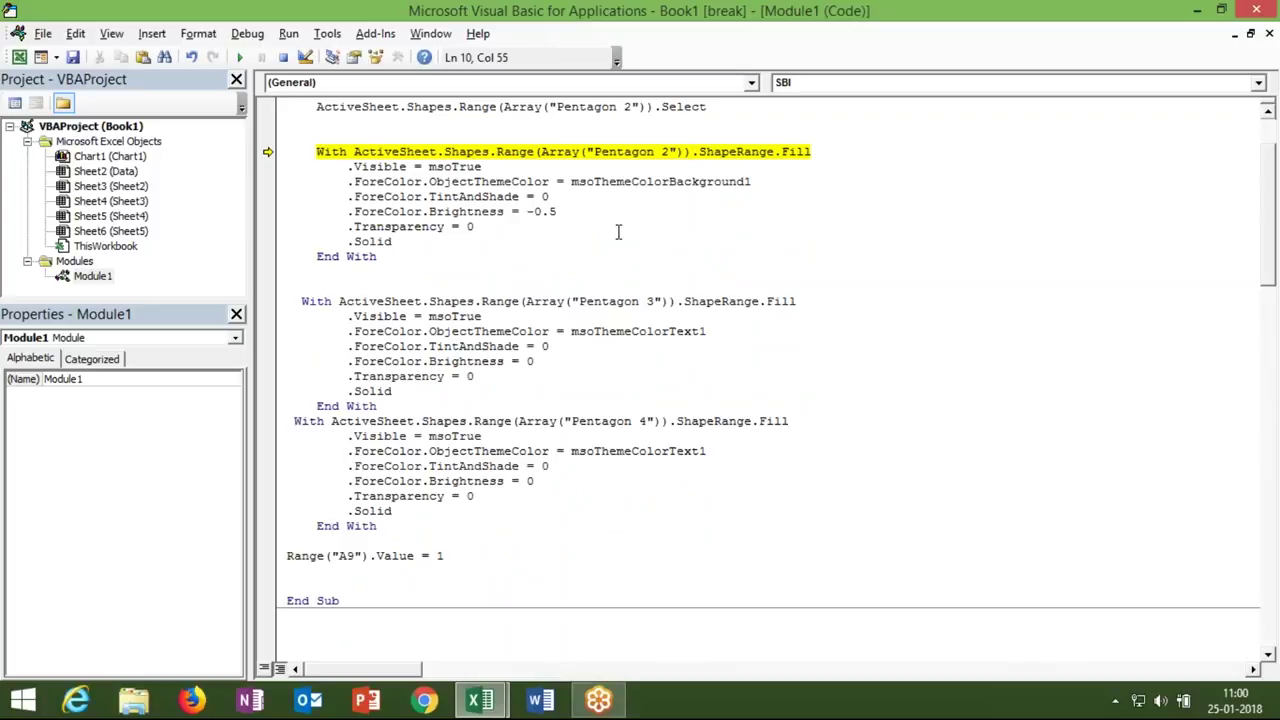
{"action": "scroll", "coordinate": [622, 245], "scroll_direction": "up", "scroll_amount": 2}
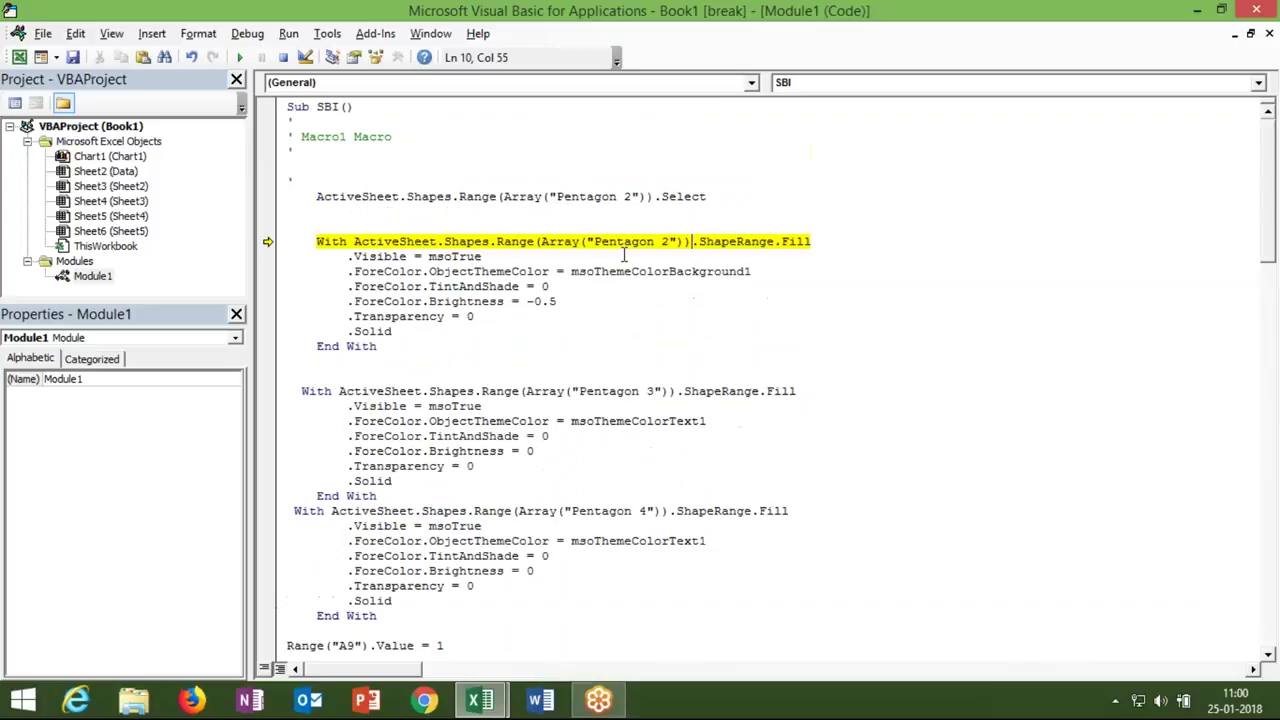
{"action": "double_click", "coordinate": [735, 243]}
{"action": "left_click", "coordinate": [735, 243]}
{"action": "left_click", "coordinate": [729, 287]}
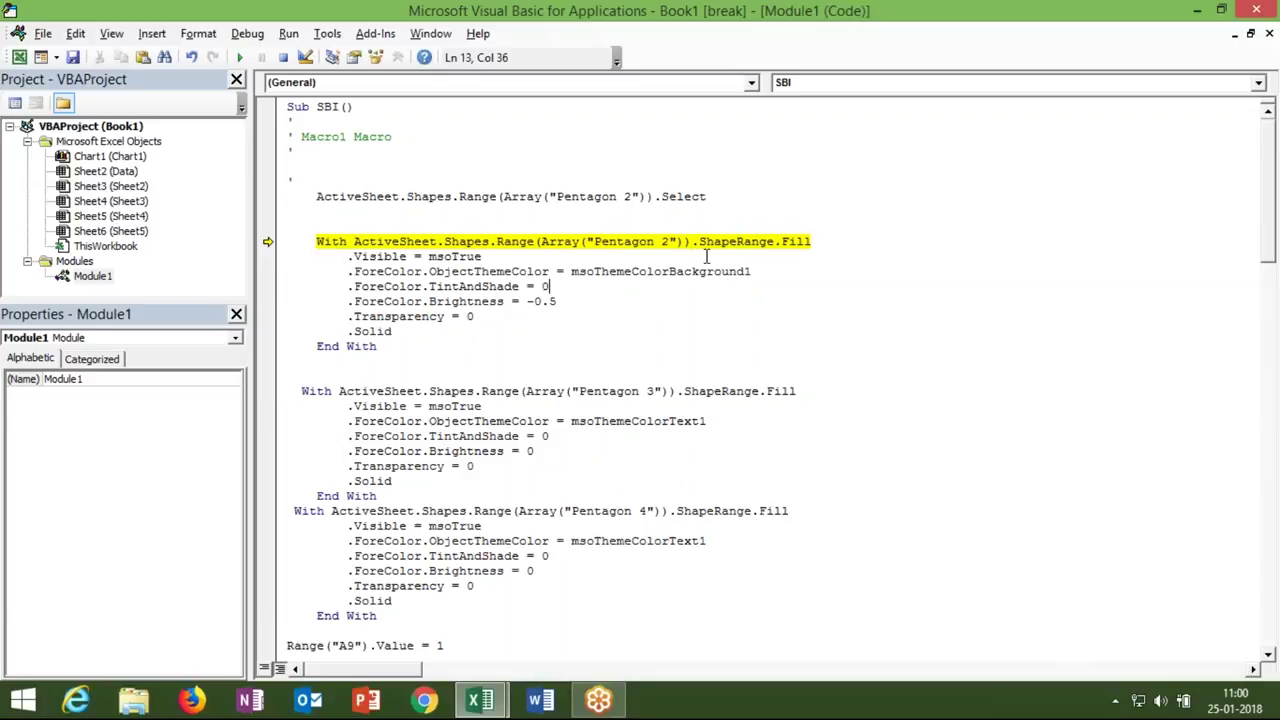
{"action": "double_click", "coordinate": [695, 244]}
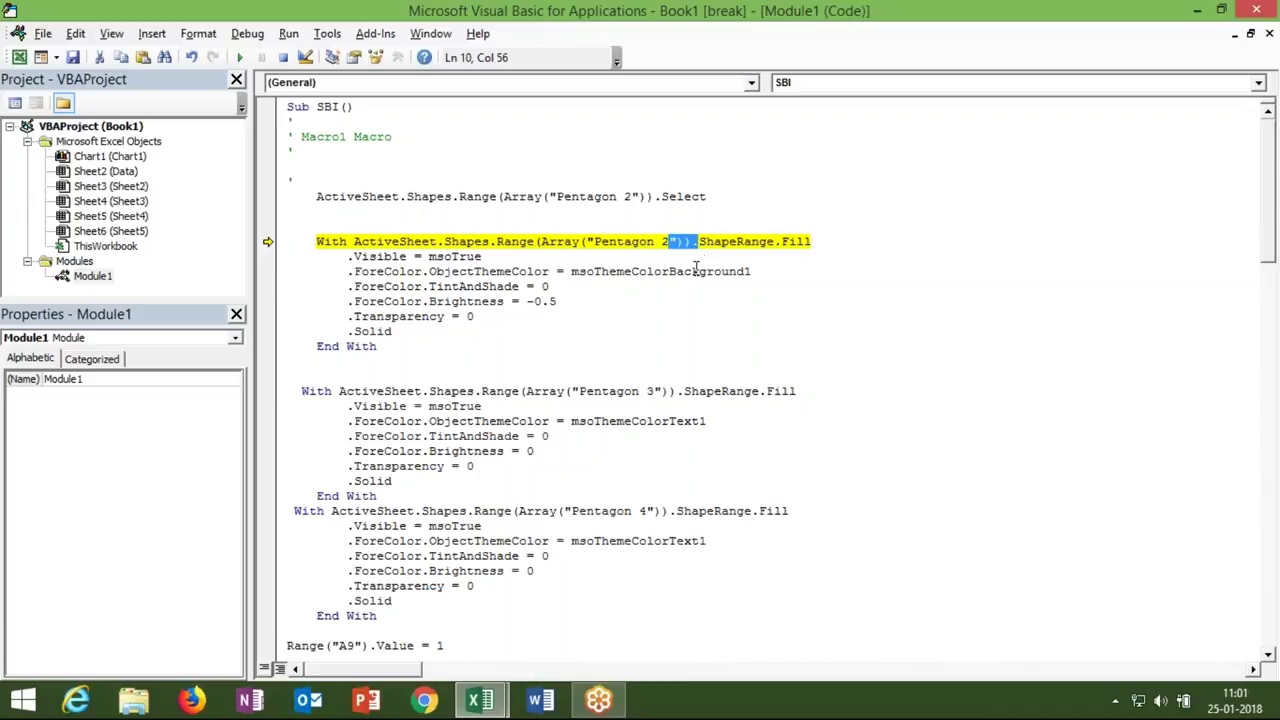
{"action": "double_click", "coordinate": [592, 272]}
{"action": "left_click", "coordinate": [698, 244]}
{"action": "left_click", "coordinate": [693, 241]}
{"action": "double_click", "coordinate": [772, 248]}
Remove ShapeRange from the Pentagon 2 fill line, reset the project, and rerun the SBI arrow to find the next error
{"action": "key", "text": "BackSpace"}
{"action": "key", "text": "BackSpace"}
{"action": "left_click", "coordinate": [716, 360]}
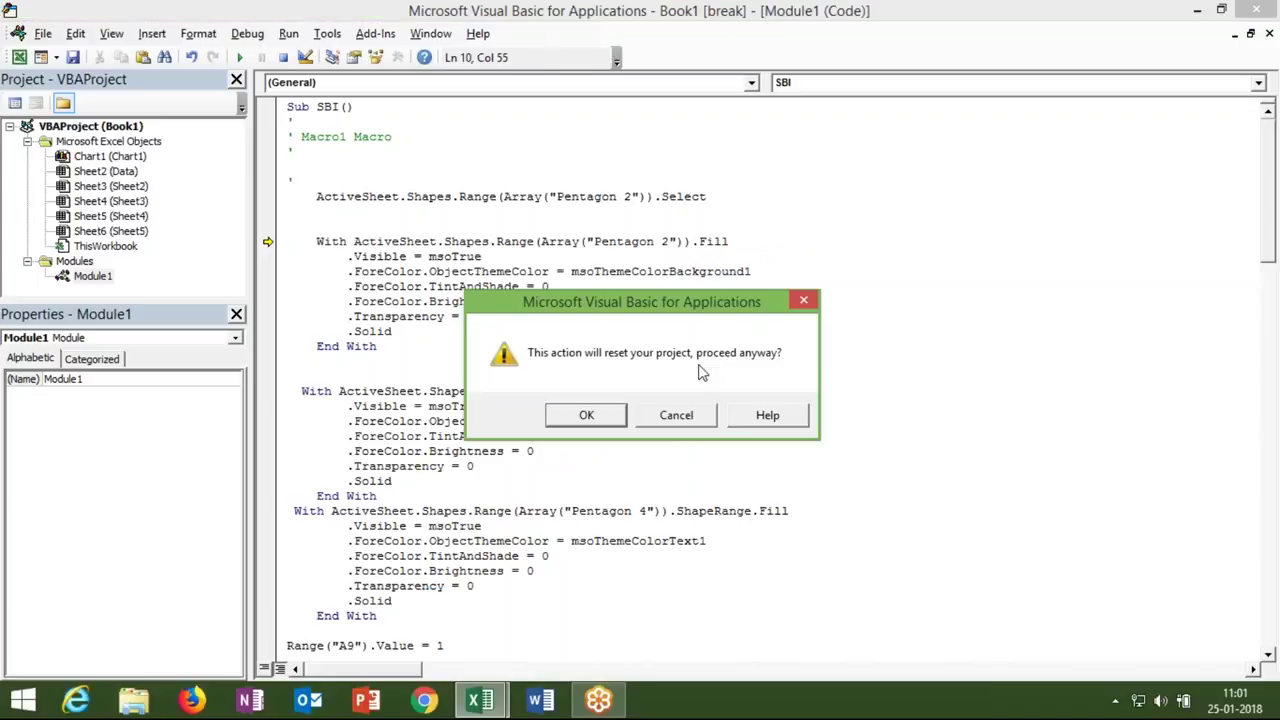
{"action": "left_click", "coordinate": [596, 413]}
{"action": "key", "text": "alt+F11"}
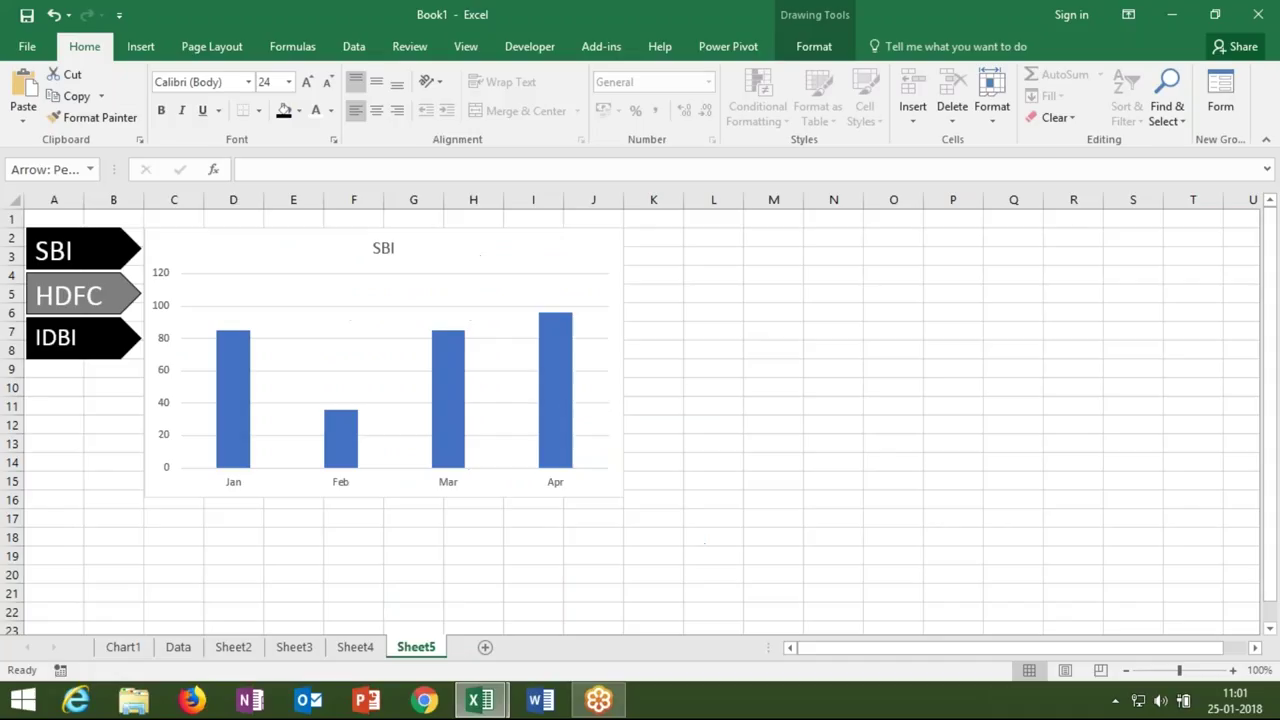
{"action": "left_click", "coordinate": [61, 487]}
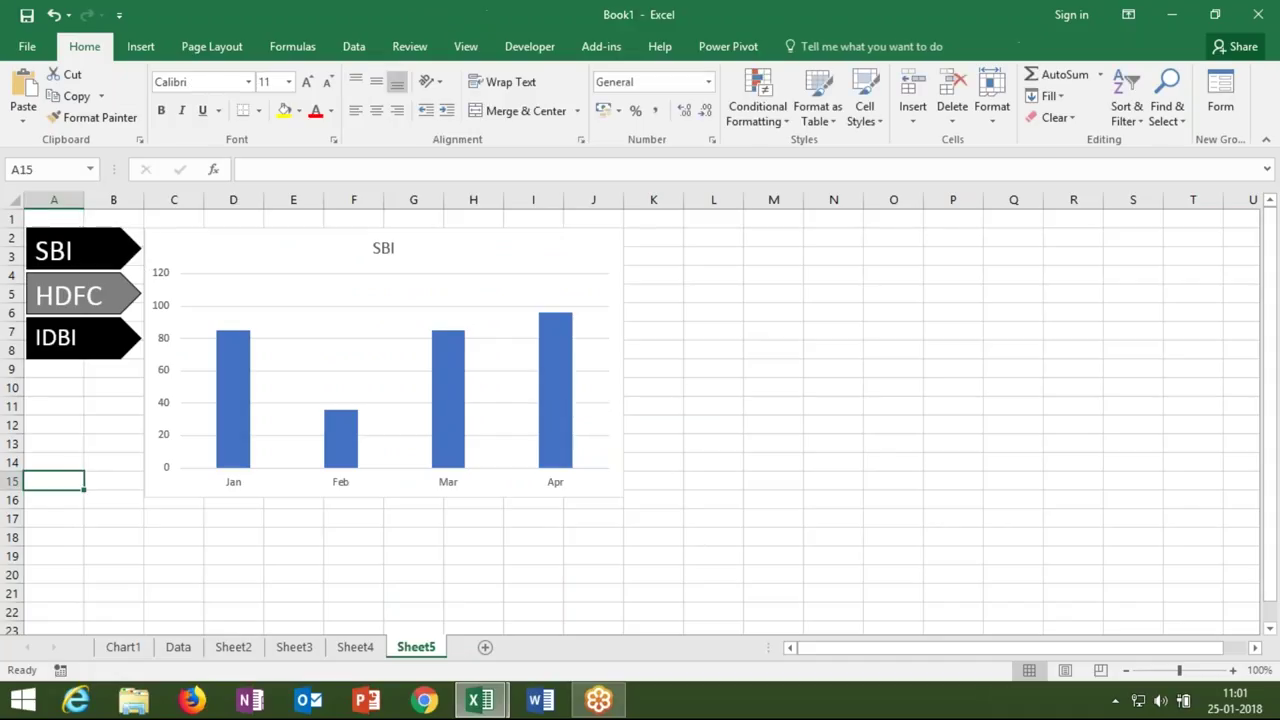
{"action": "left_click", "coordinate": [90, 268]}
{"action": "left_click", "coordinate": [663, 335]}
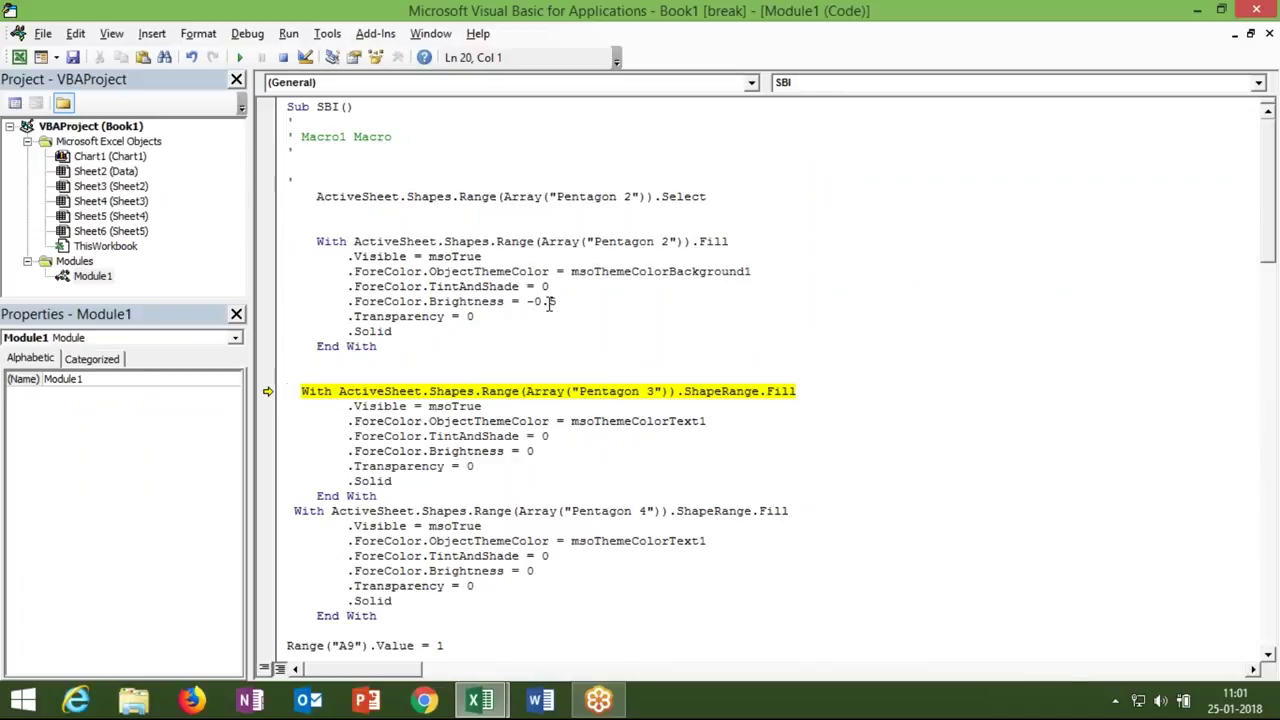
{"action": "key", "text": "alt+F11"}
{"action": "key", "text": "alt+Tab"}
Delete 'ShapeRange.' from the Pentagon 3 fill line and reset the project
{"action": "left_click", "coordinate": [689, 393]}
{"action": "mouse_move", "coordinate": [578, 423]}
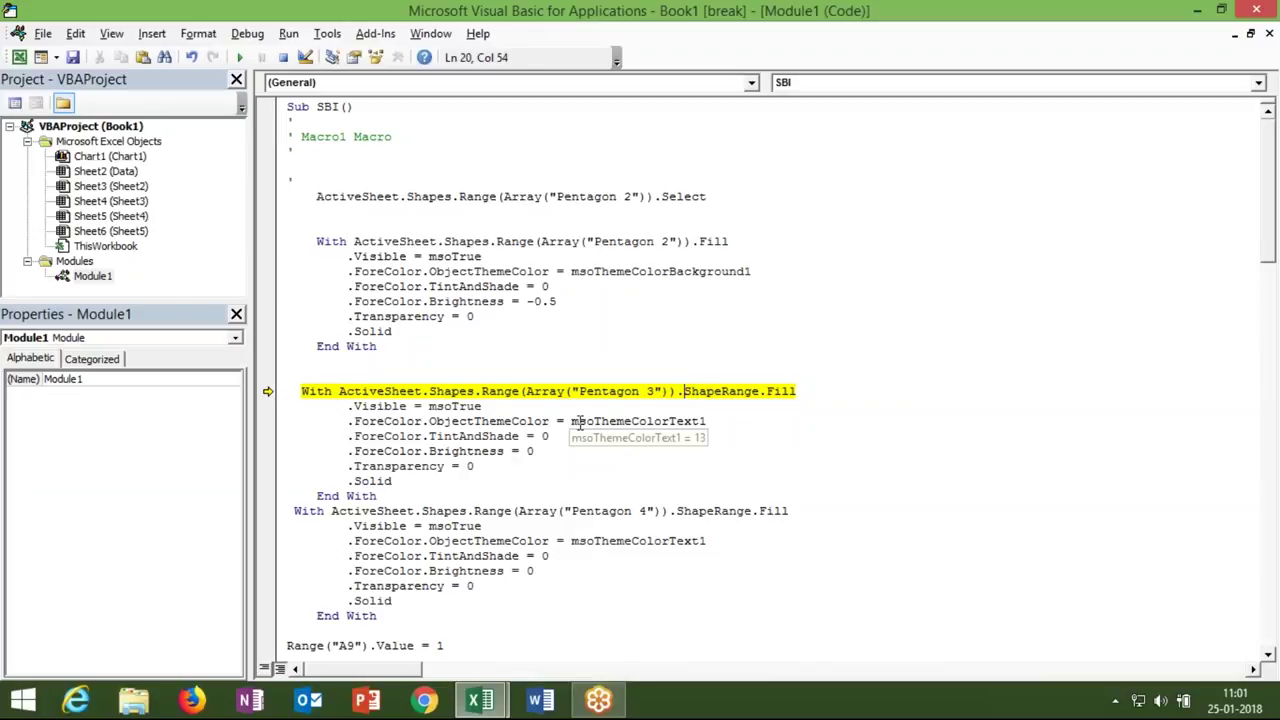
{"action": "key", "text": "shift+Right"}
{"action": "key", "text": "shift+Right"}
{"action": "key", "text": "shift+Right"}
{"action": "key", "text": "shift+Right"}
{"action": "key", "text": "shift+Right"}
{"action": "key", "text": "shift+Right"}
{"action": "key", "text": "shift+Right"}
{"action": "key", "text": "shift+Right"}
{"action": "key", "text": "shift+Right"}
{"action": "key", "text": "Delete"}
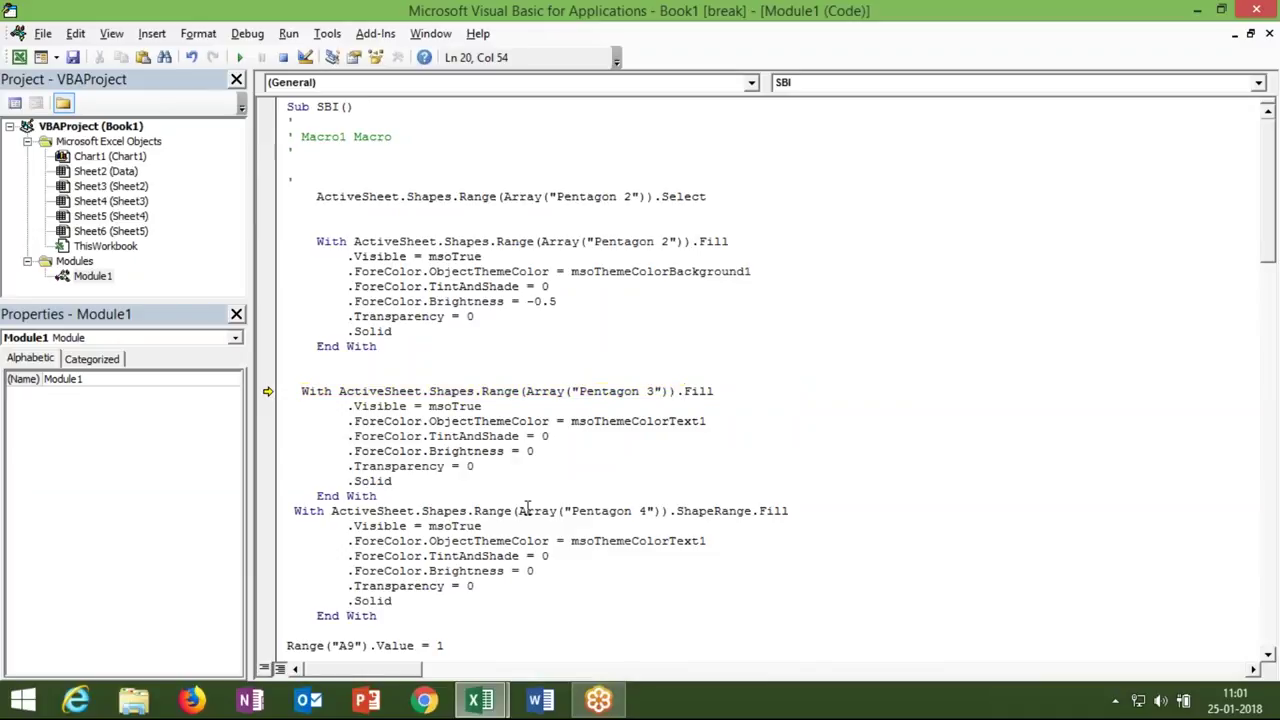
{"action": "left_click", "coordinate": [527, 508]}
{"action": "left_click", "coordinate": [612, 422]}
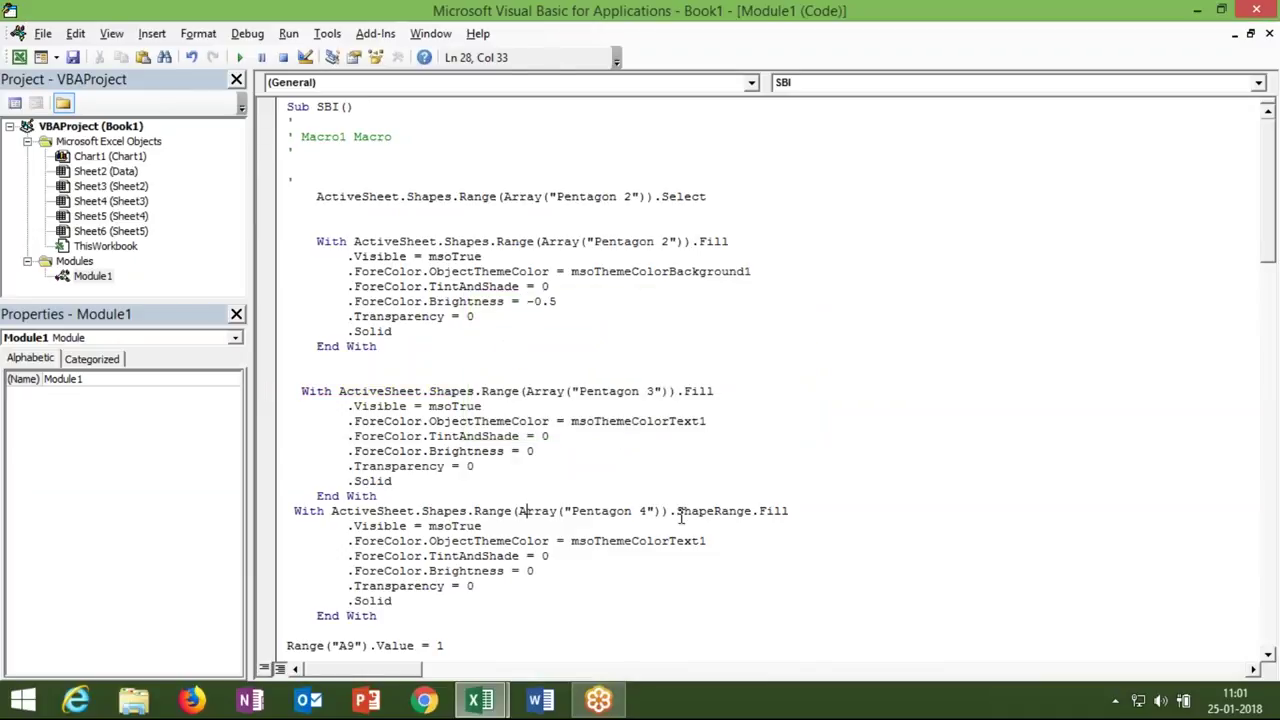
{"action": "left_click_drag", "start_coordinate": [678, 511], "coordinate": [788, 513]}
{"action": "key", "text": "ctrl+c"}
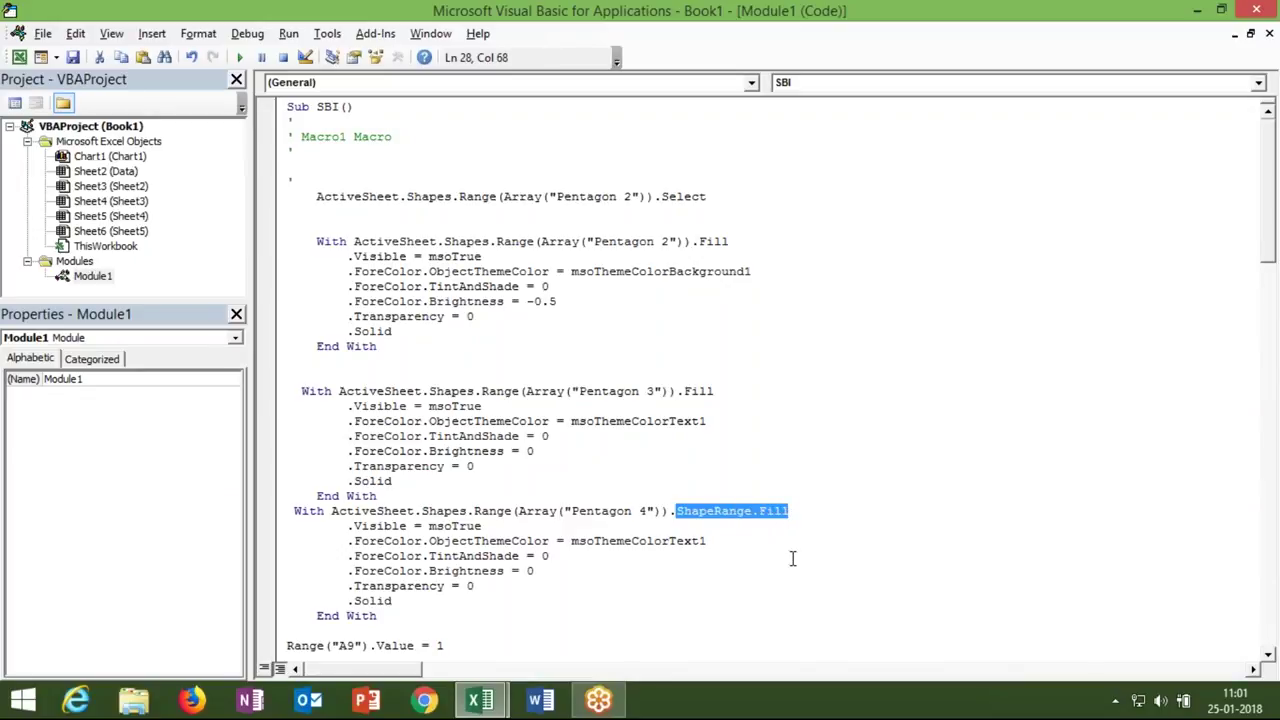
Use Find and Replace to change ShapeRange.Fill to Fill across Module1, making 7 replacements
{"action": "left_click", "coordinate": [719, 477]}
{"action": "key", "text": "ctrl+shift+Left"}
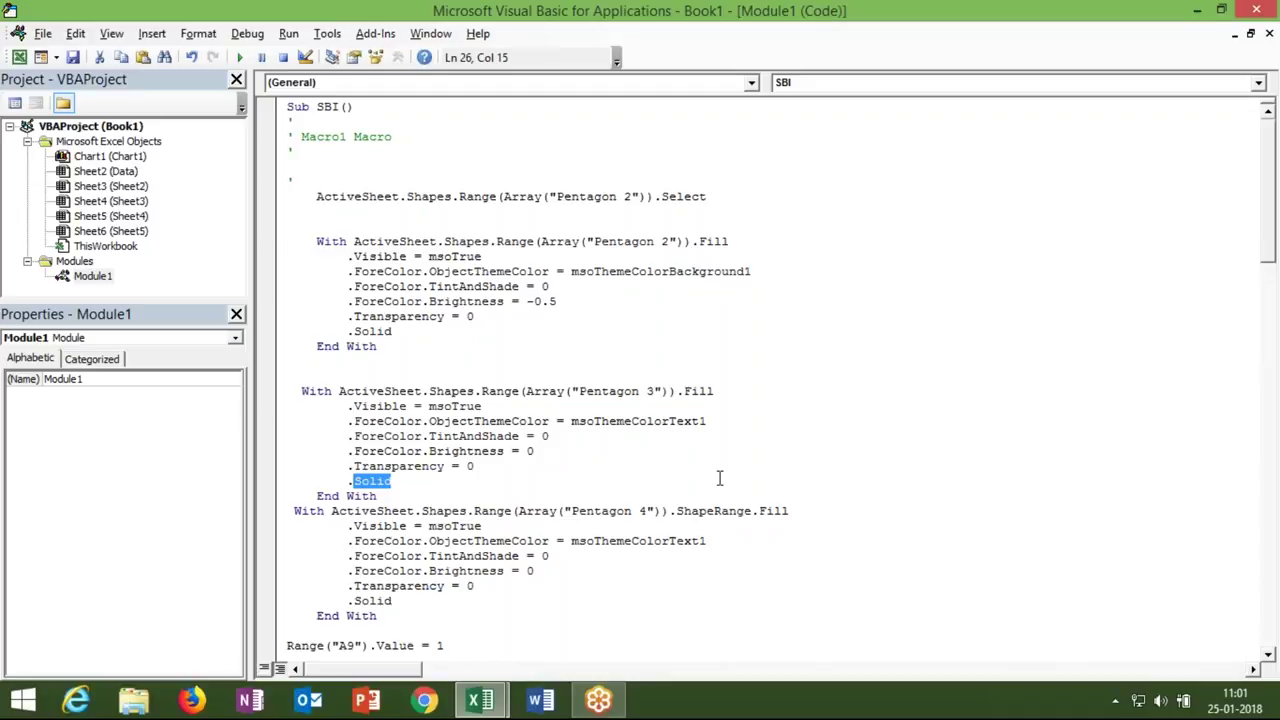
{"action": "key", "text": "ctrl+h"}
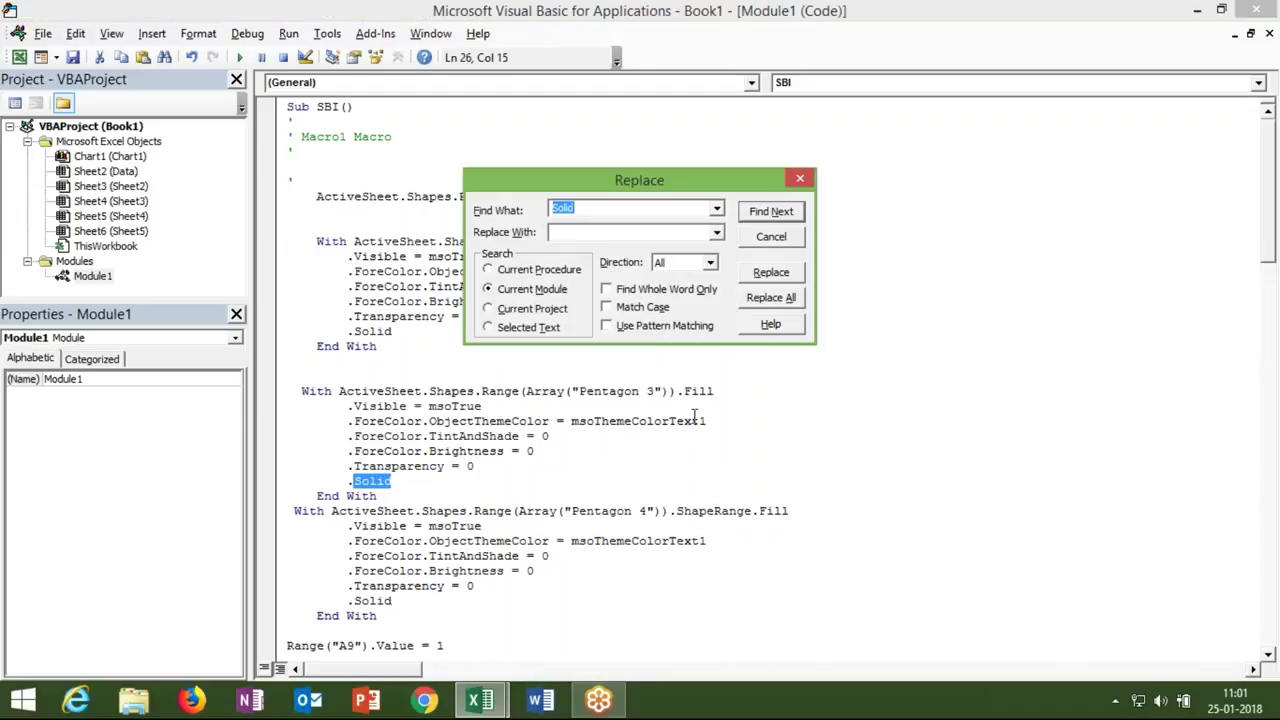
{"action": "key", "text": "ctrl+v"}
{"action": "left_click", "coordinate": [753, 302]}
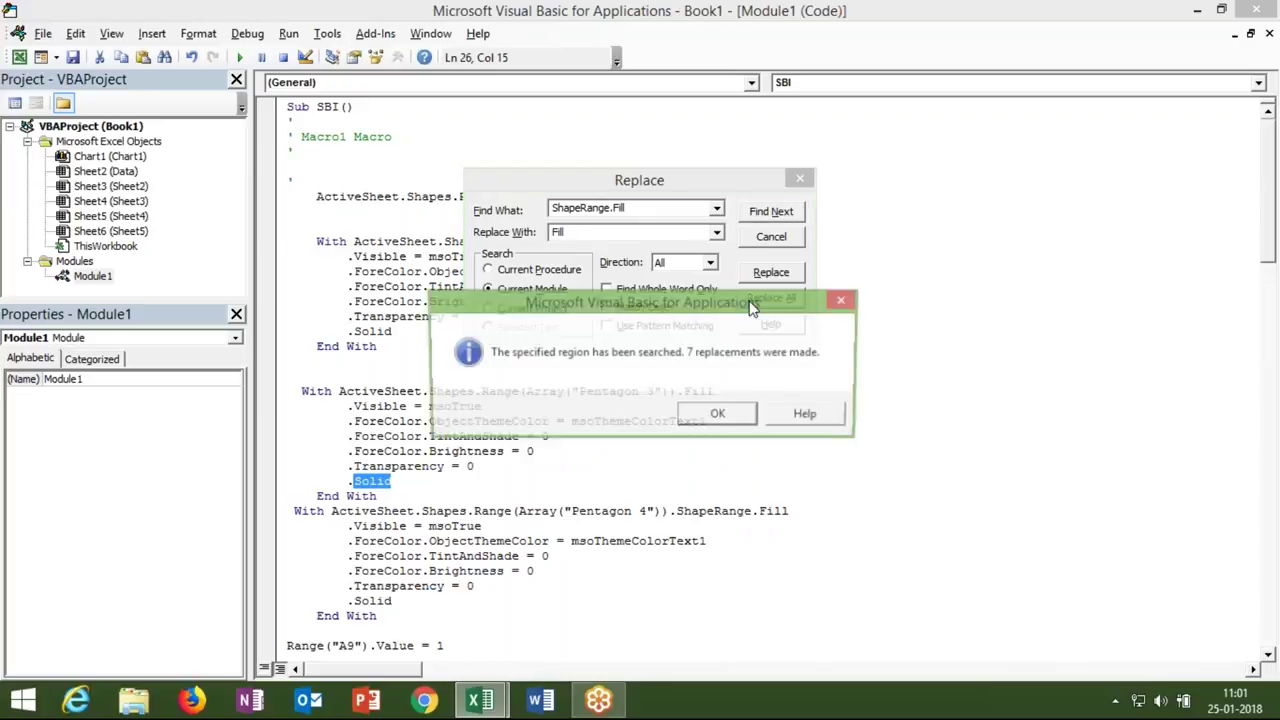
{"action": "left_click", "coordinate": [747, 415]}
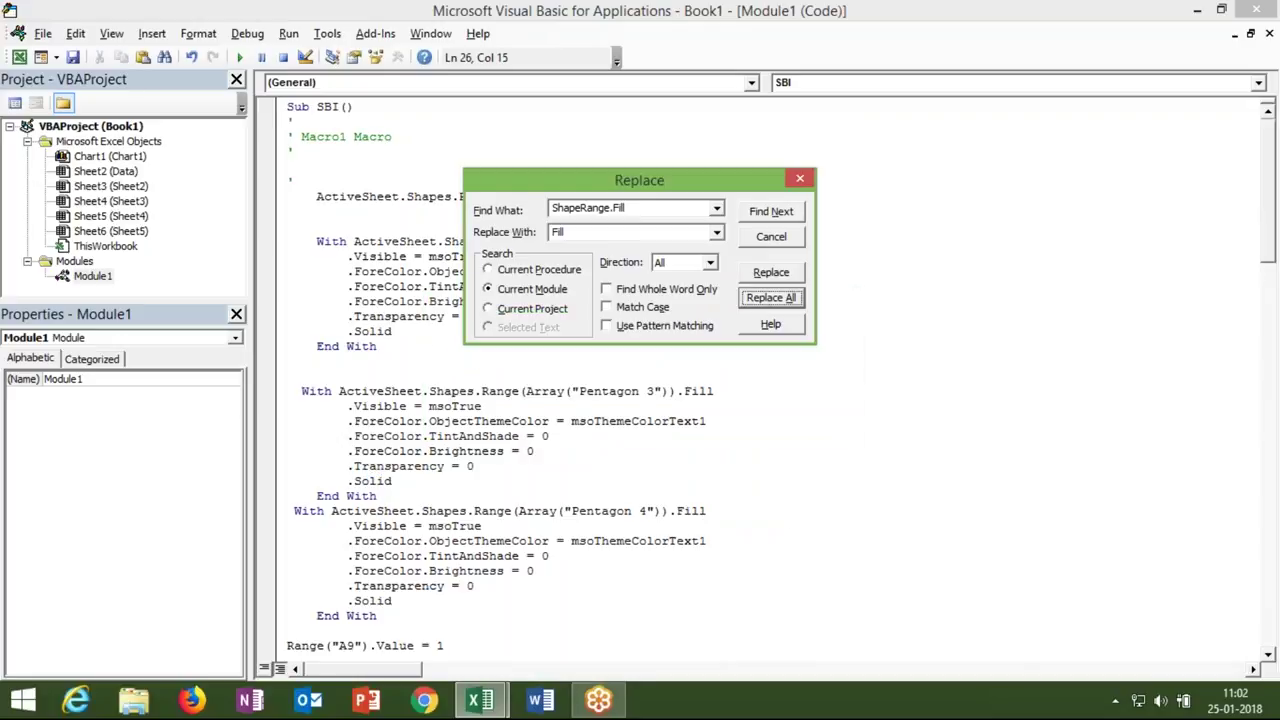
{"action": "left_click", "coordinate": [772, 241]}
Test the SBI and HDFC arrows in Excel and dismiss the compile error from HDFC
{"action": "key", "text": "alt+F11"}
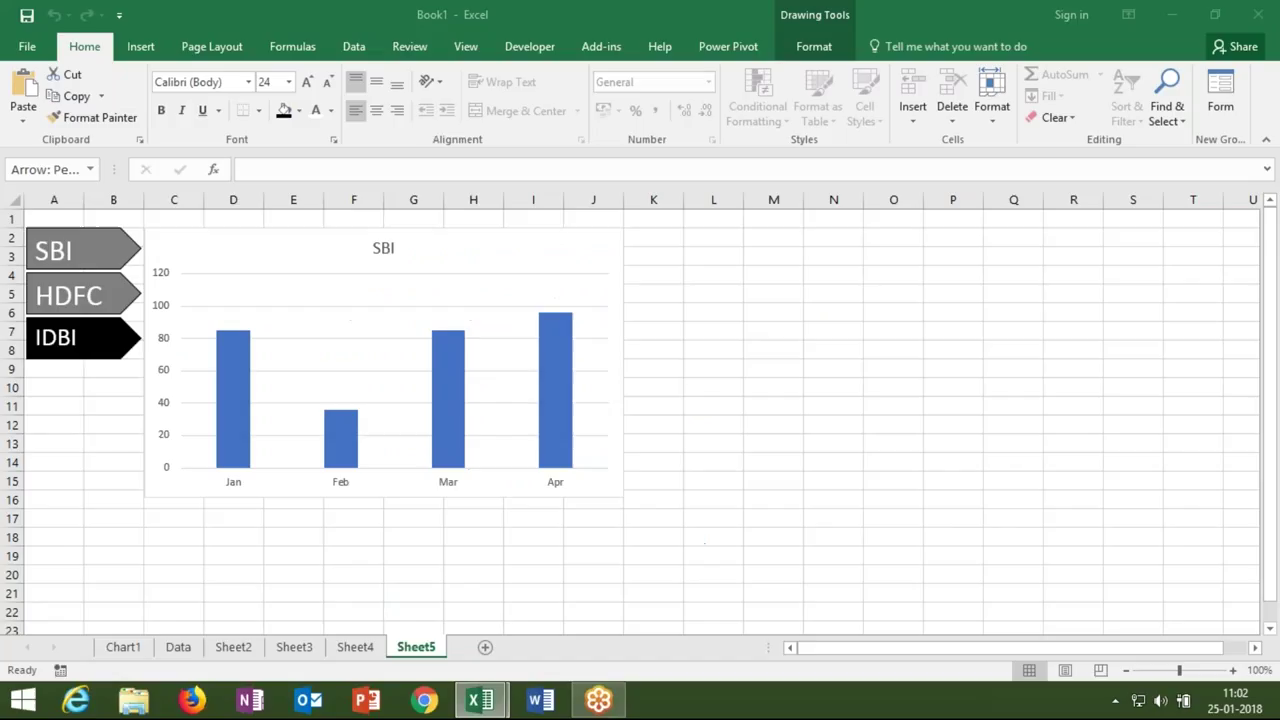
{"action": "left_click", "coordinate": [293, 590]}
{"action": "left_click", "coordinate": [60, 252]}
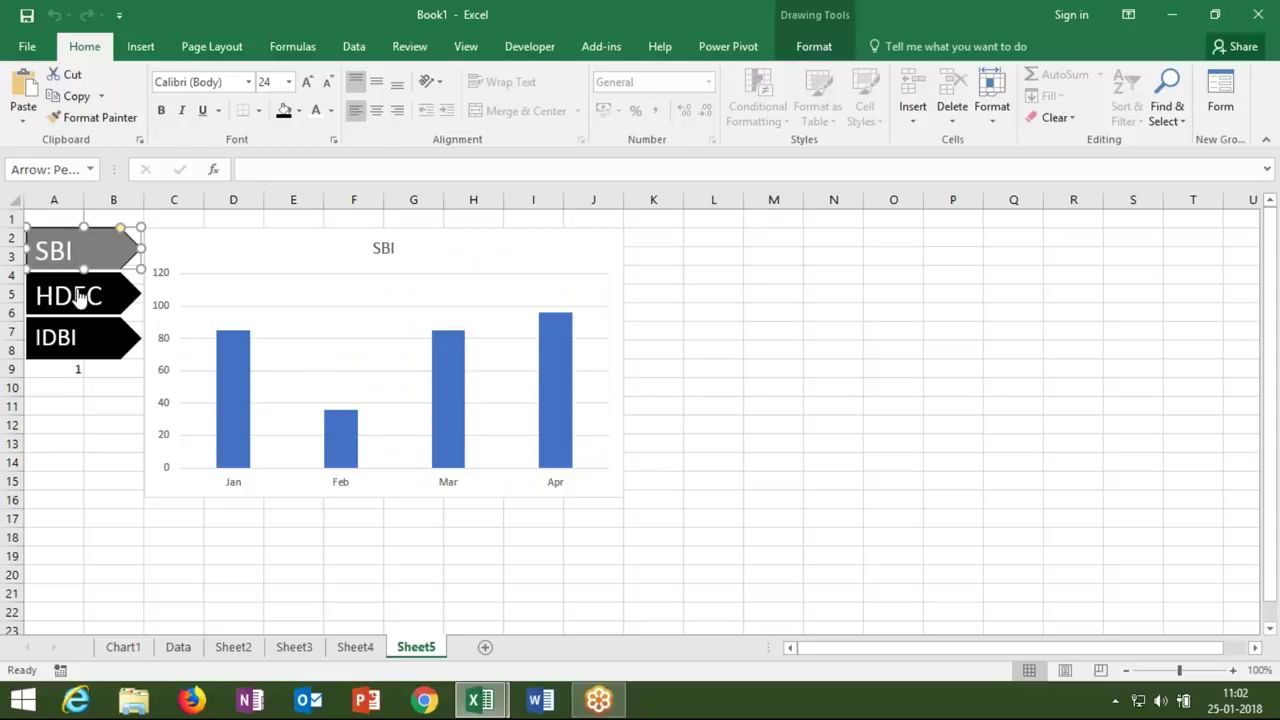
{"action": "left_click", "coordinate": [78, 296]}
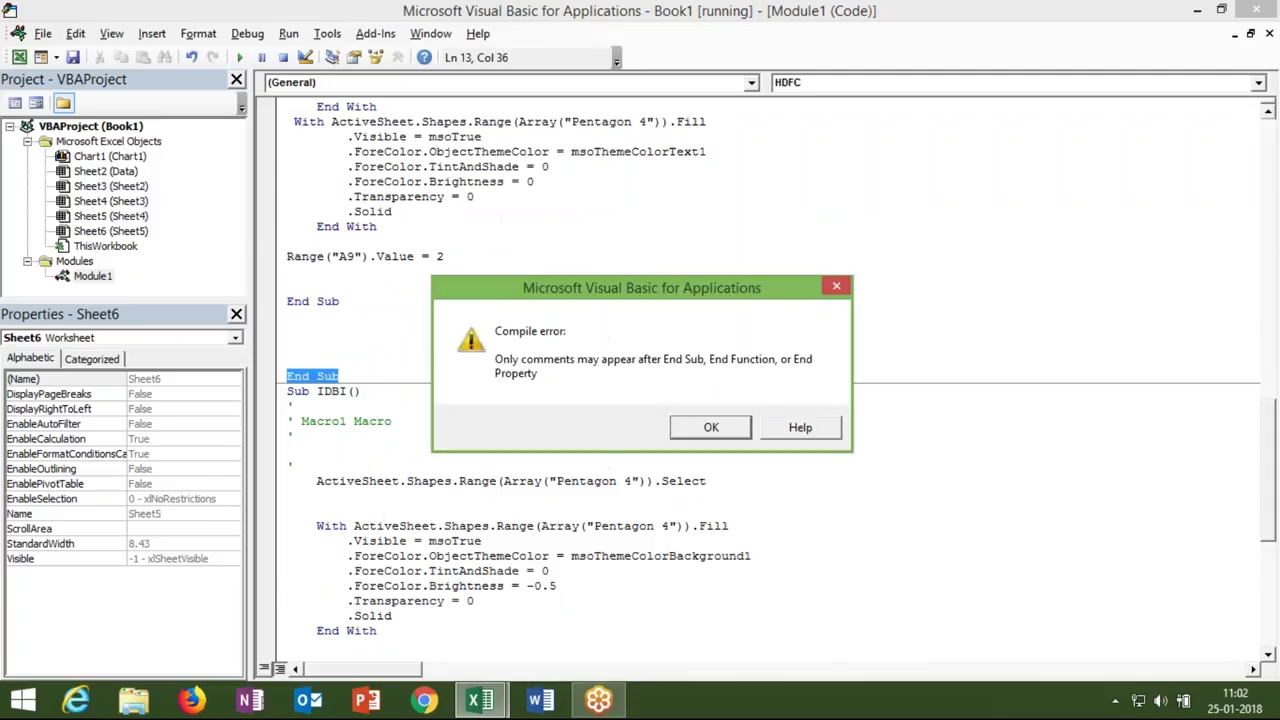
{"action": "left_click", "coordinate": [711, 428]}
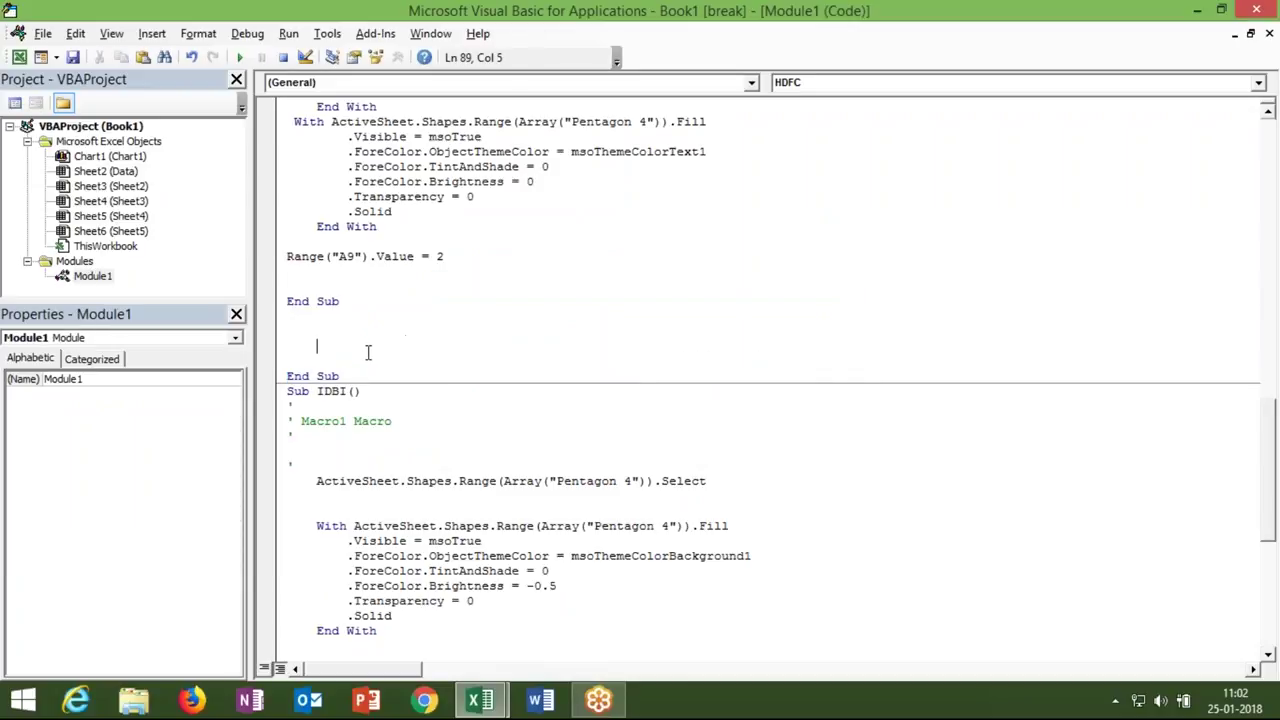
Delete the stray End Sub line and let the HDFC macro run to completion
{"action": "mouse_move", "coordinate": [347, 376]}
{"action": "left_mouse_down"}
{"action": "mouse_move", "coordinate": [360, 391]}
{"action": "mouse_move", "coordinate": [287, 377]}
{"action": "left_mouse_up"}
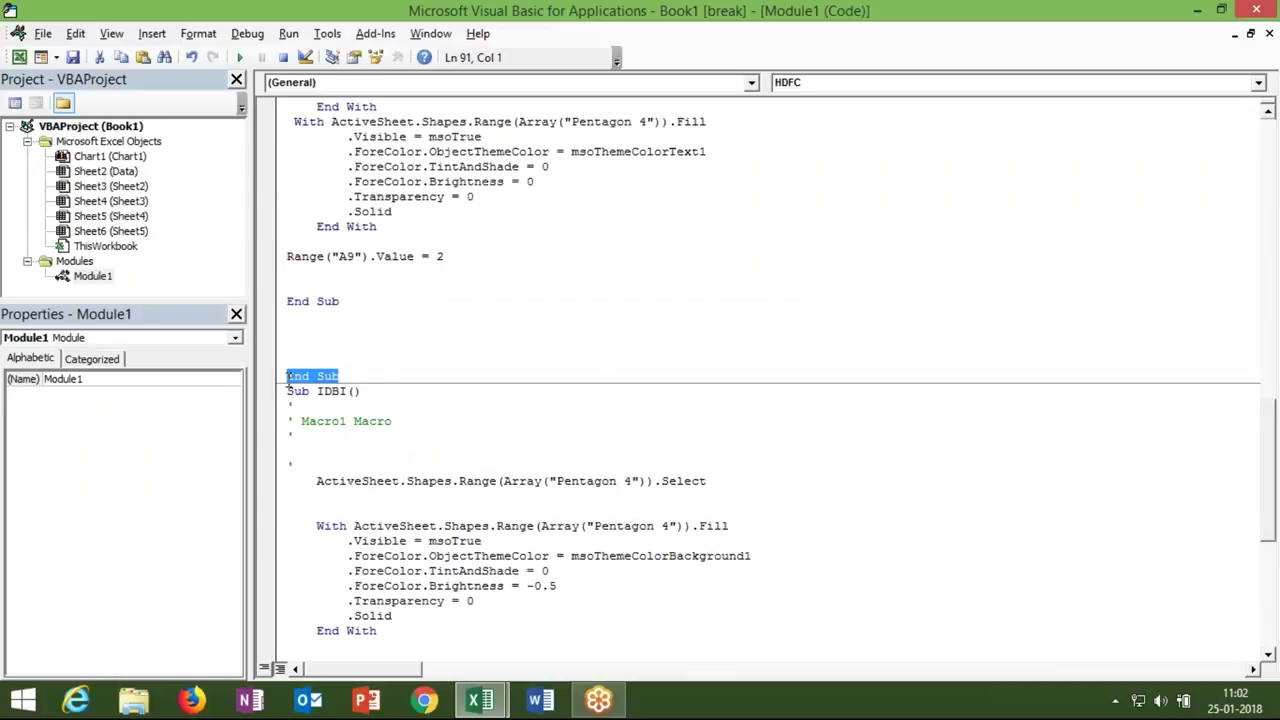
{"action": "key", "text": "Delete"}
{"action": "scroll", "coordinate": [350, 400], "scroll_direction": "down", "scroll_amount": 4}
{"action": "scroll", "coordinate": [411, 428], "scroll_direction": "down", "scroll_amount": 7}
{"action": "scroll", "coordinate": [413, 437], "scroll_direction": "up", "scroll_amount": 4}
{"action": "key", "text": "F8"}
{"action": "scroll", "coordinate": [413, 437], "scroll_direction": "up", "scroll_amount": 5}
{"action": "scroll", "coordinate": [415, 290], "scroll_direction": "up", "scroll_amount": 4}
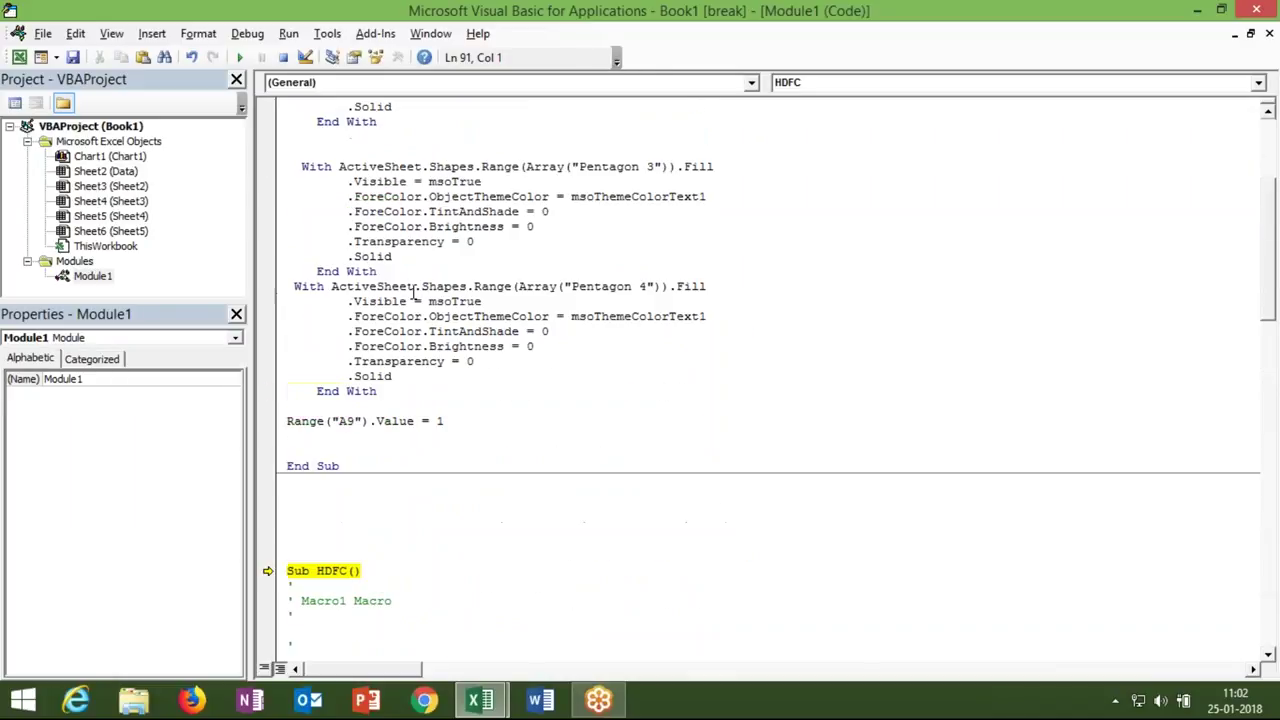
{"action": "left_click", "coordinate": [239, 57]}
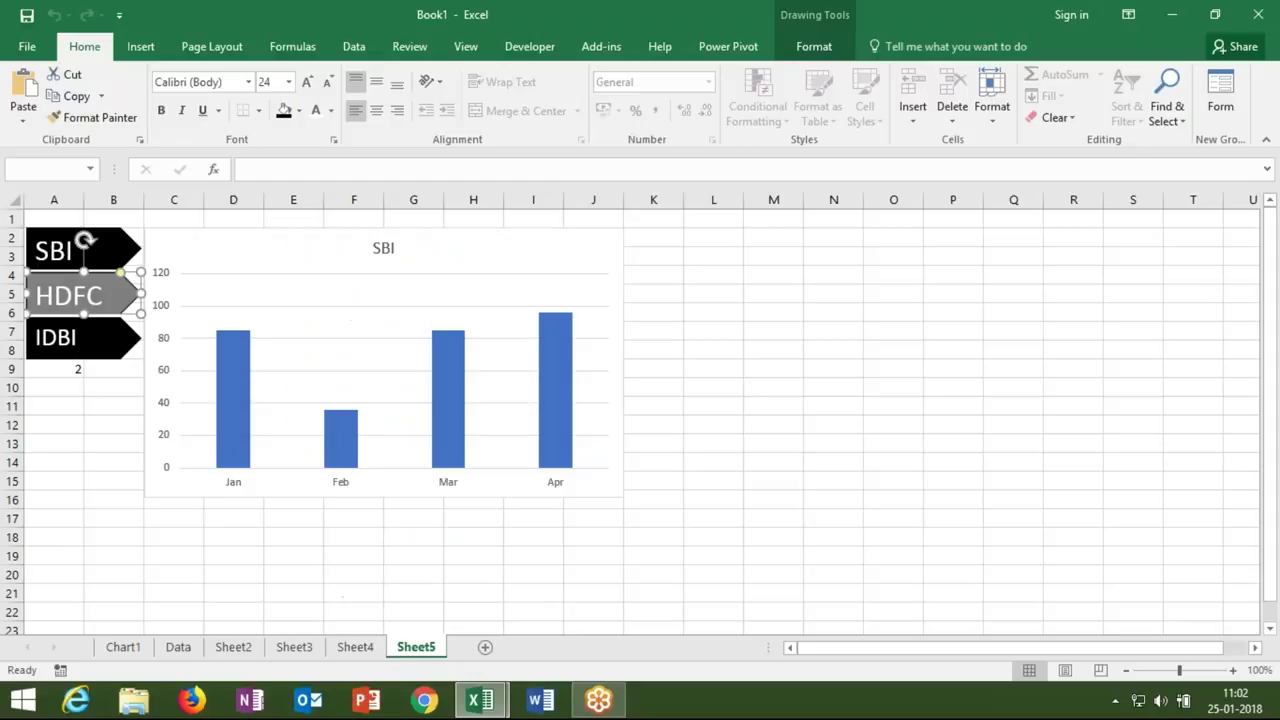
Click the IDBI and SBI arrows to confirm each greys out and sets A9, ending on SBI
{"action": "left_click", "coordinate": [72, 438]}
{"action": "left_click", "coordinate": [78, 355]}
{"action": "left_click", "coordinate": [85, 243]}
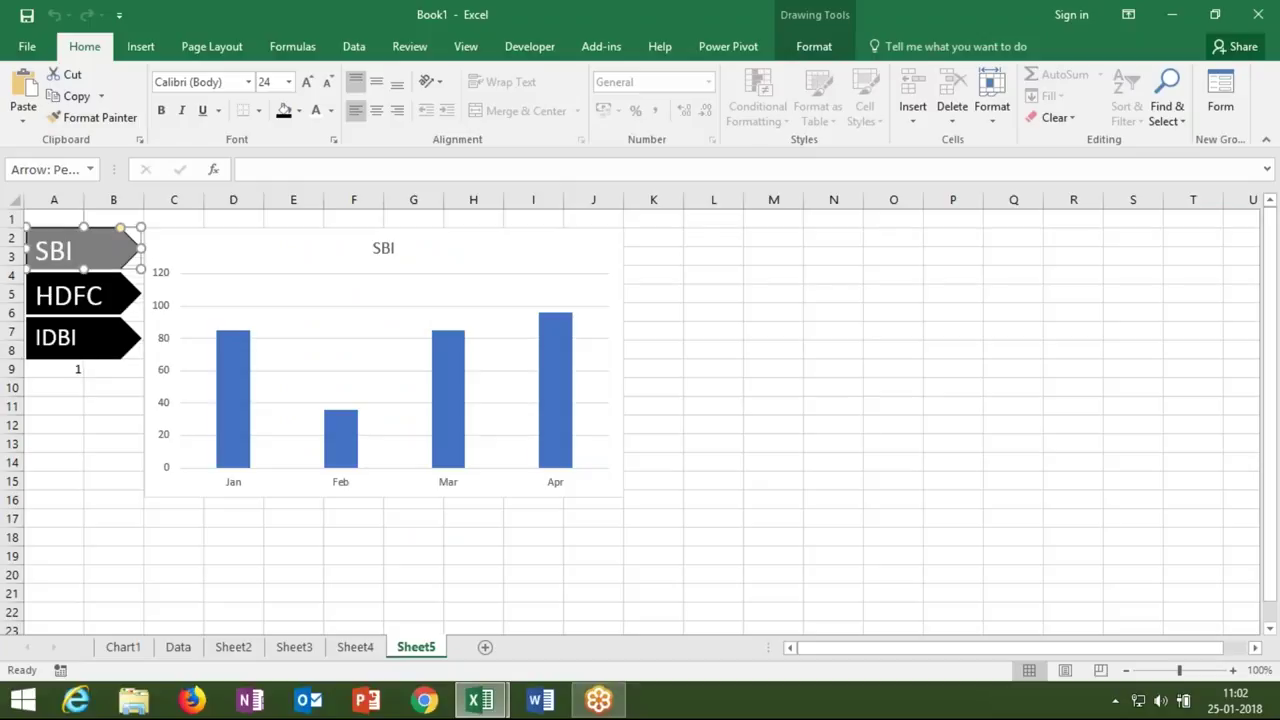
{"action": "left_click", "coordinate": [72, 370]}
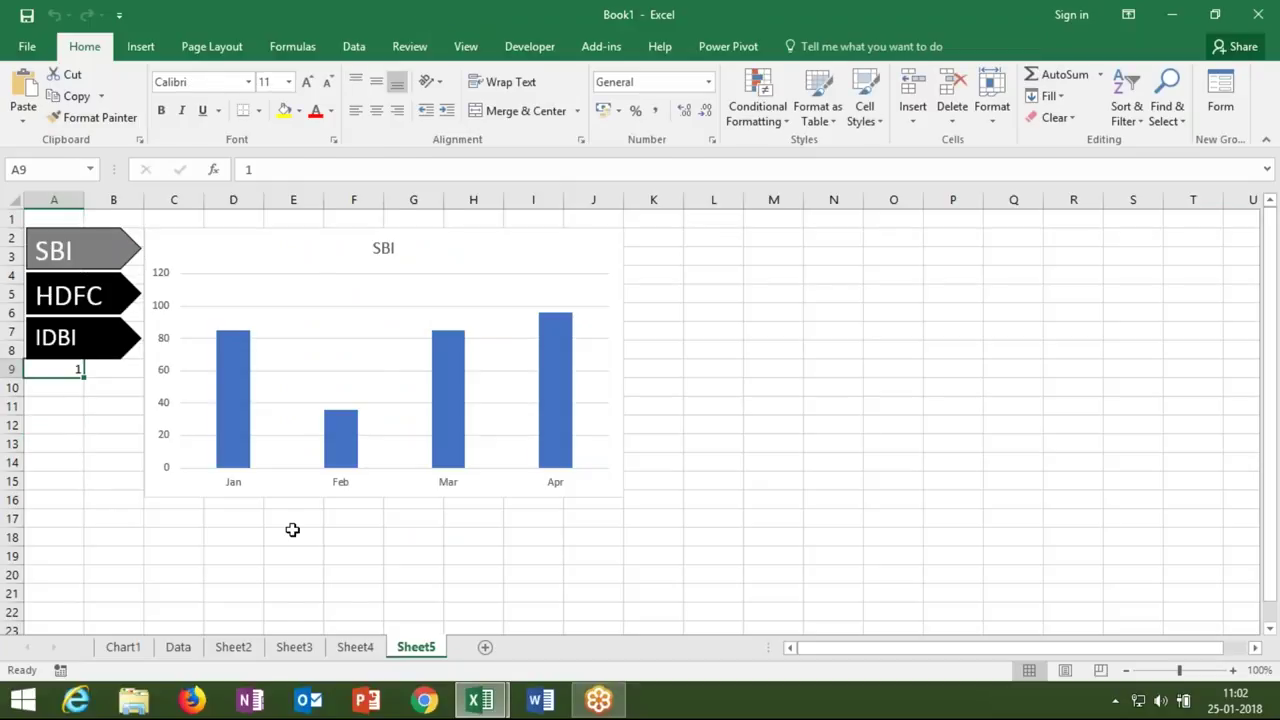
Prefix the SBI macro's Range("A9") line with Sheets("Sheet4")
{"action": "key", "text": "alt+F11"}
{"action": "scroll", "coordinate": [304, 428], "scroll_direction": "up", "scroll_amount": 4}
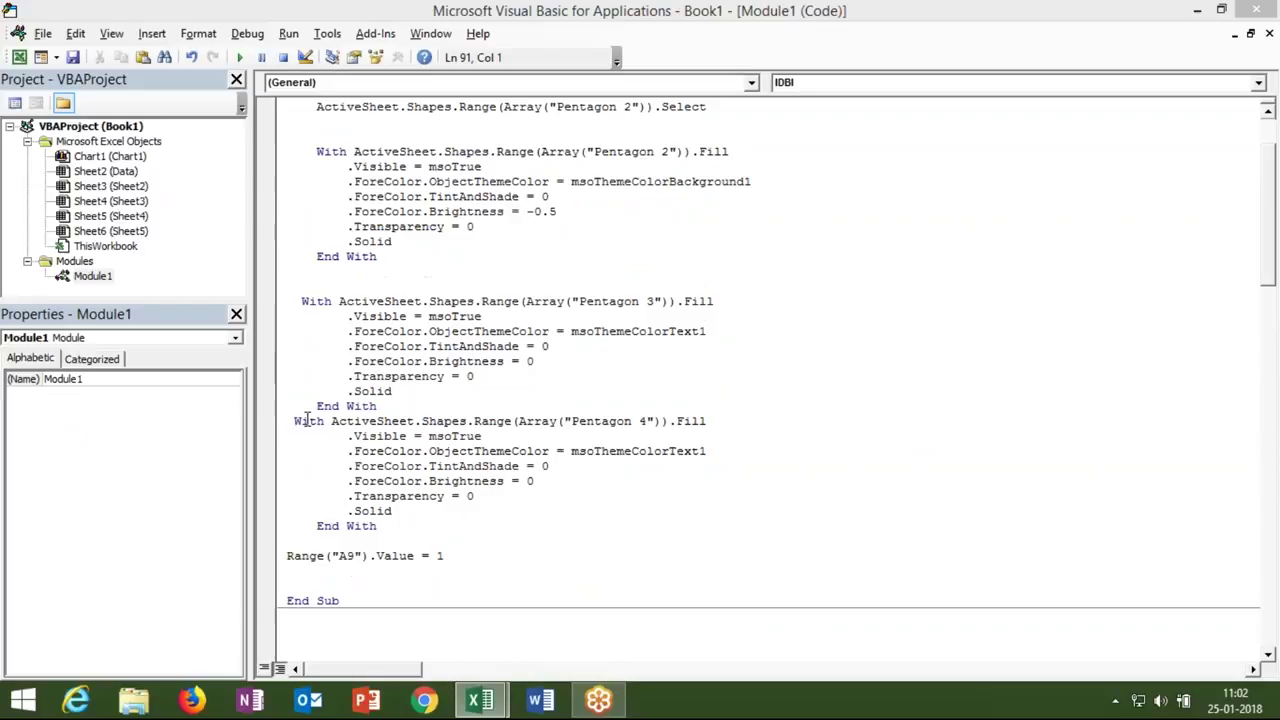
{"action": "scroll", "coordinate": [310, 425], "scroll_direction": "up", "scroll_amount": 1}
{"action": "scroll", "coordinate": [312, 426], "scroll_direction": "down", "scroll_amount": 5}
{"action": "left_click", "coordinate": [288, 421]}
{"action": "type", "text": "sheets"}
{"action": "type", "text": "\"Sheet4\")Range(\"A9\").Value = 1"}
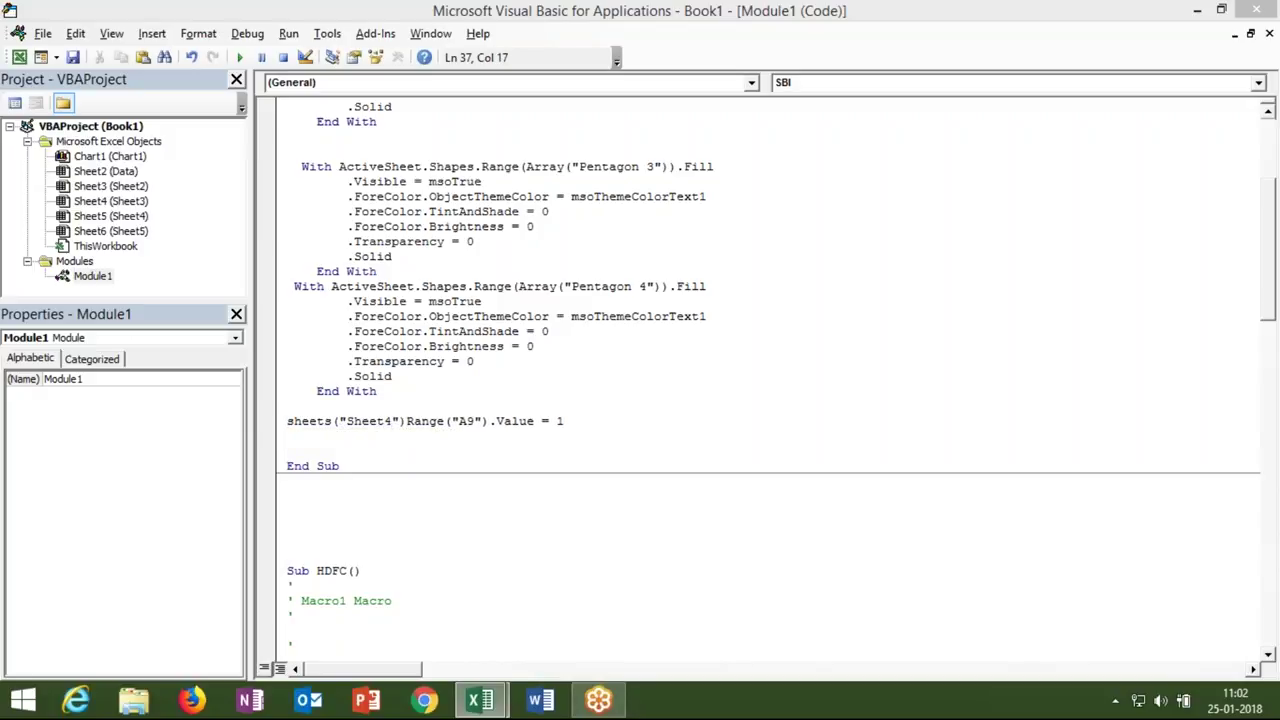
{"action": "type", "text": "."}
{"action": "left_click", "coordinate": [419, 462]}
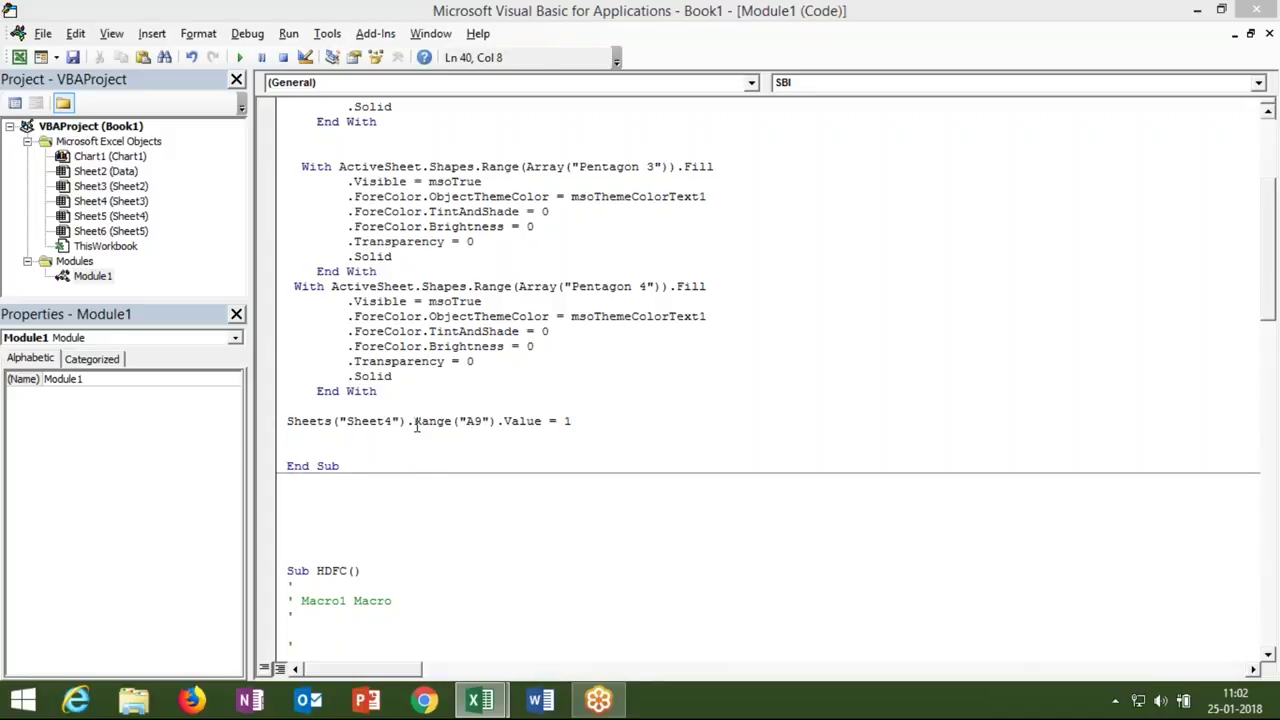
Paste the same Sheets("Sheet4"). prefix onto the HDFC and IDBI A9 lines
{"action": "left_click_drag", "start_coordinate": [412, 421], "coordinate": [279, 421]}
{"action": "key", "text": "ctrl+c"}
{"action": "scroll", "coordinate": [340, 480], "scroll_direction": "down", "scroll_amount": 1}
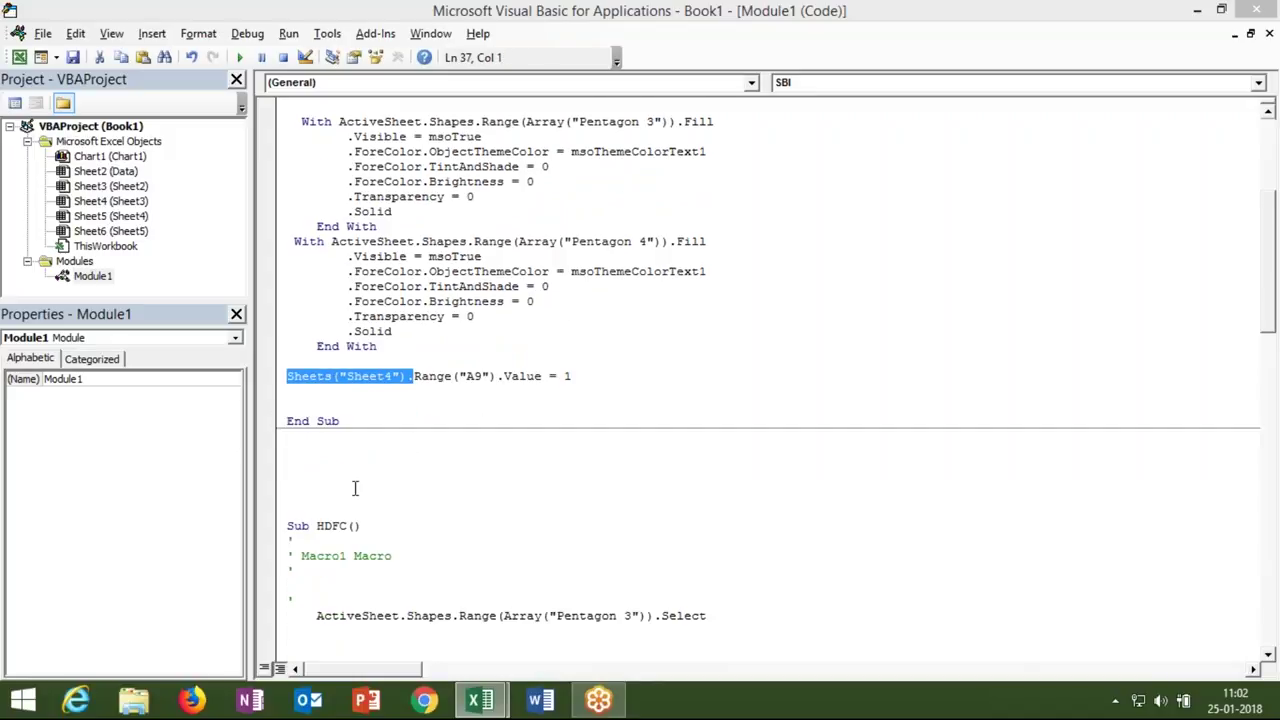
{"action": "scroll", "coordinate": [330, 485], "scroll_direction": "down", "scroll_amount": 6}
{"action": "scroll", "coordinate": [310, 490], "scroll_direction": "down", "scroll_amount": 6}
{"action": "scroll", "coordinate": [296, 493], "scroll_direction": "down", "scroll_amount": 3}
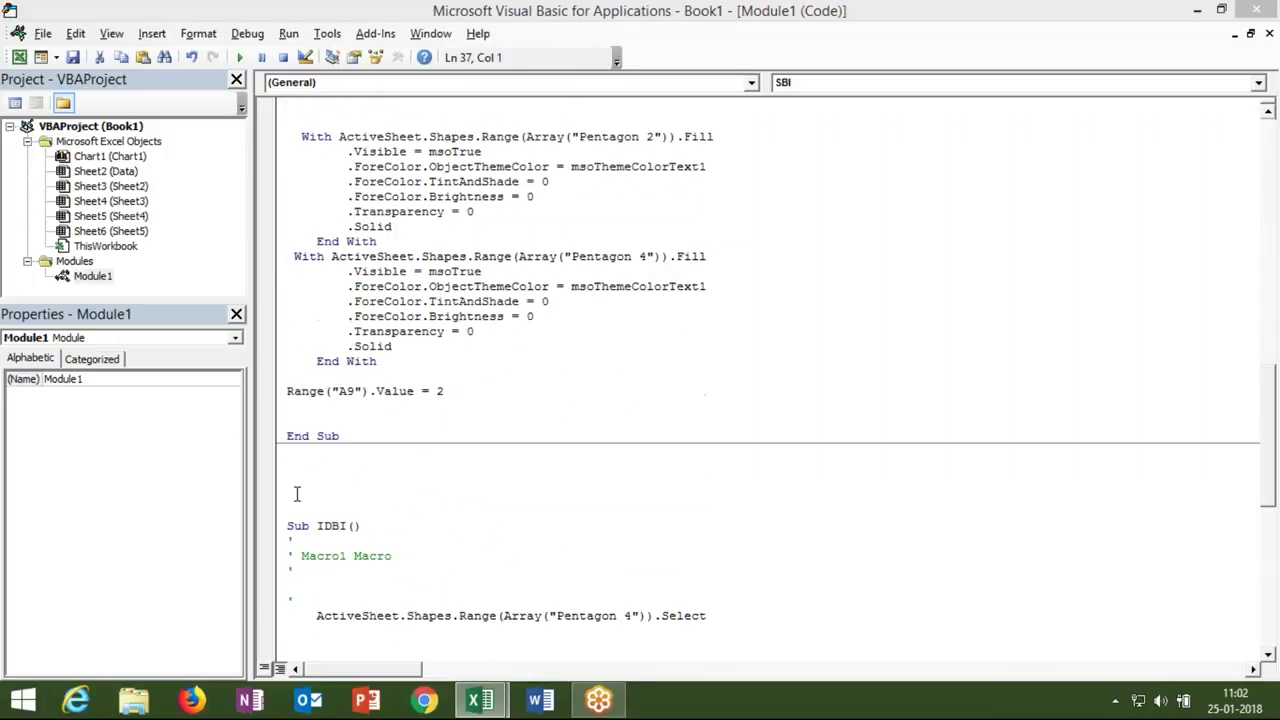
{"action": "left_click", "coordinate": [288, 395]}
{"action": "type", "text": "Sheets(\"Sheet4\")."}
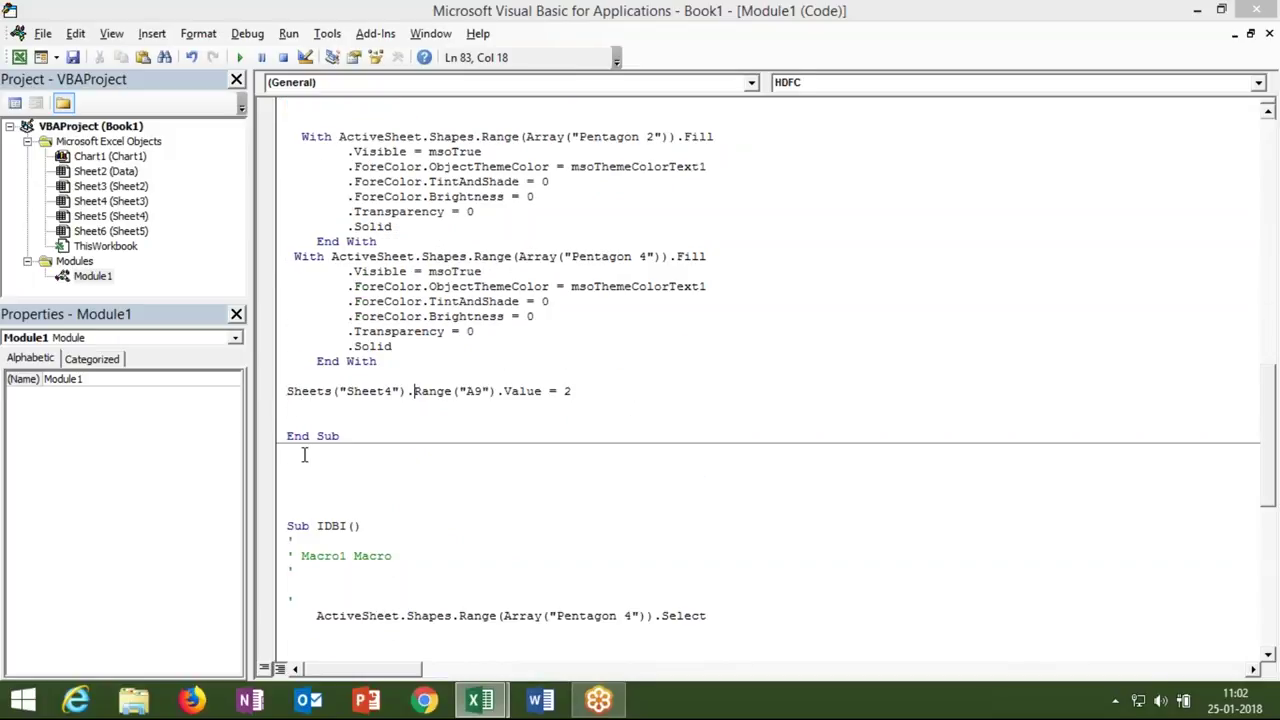
{"action": "scroll", "coordinate": [311, 506], "scroll_direction": "down", "scroll_amount": 4}
{"action": "scroll", "coordinate": [314, 560], "scroll_direction": "down", "scroll_amount": 5}
{"action": "scroll", "coordinate": [311, 549], "scroll_direction": "down", "scroll_amount": 4}
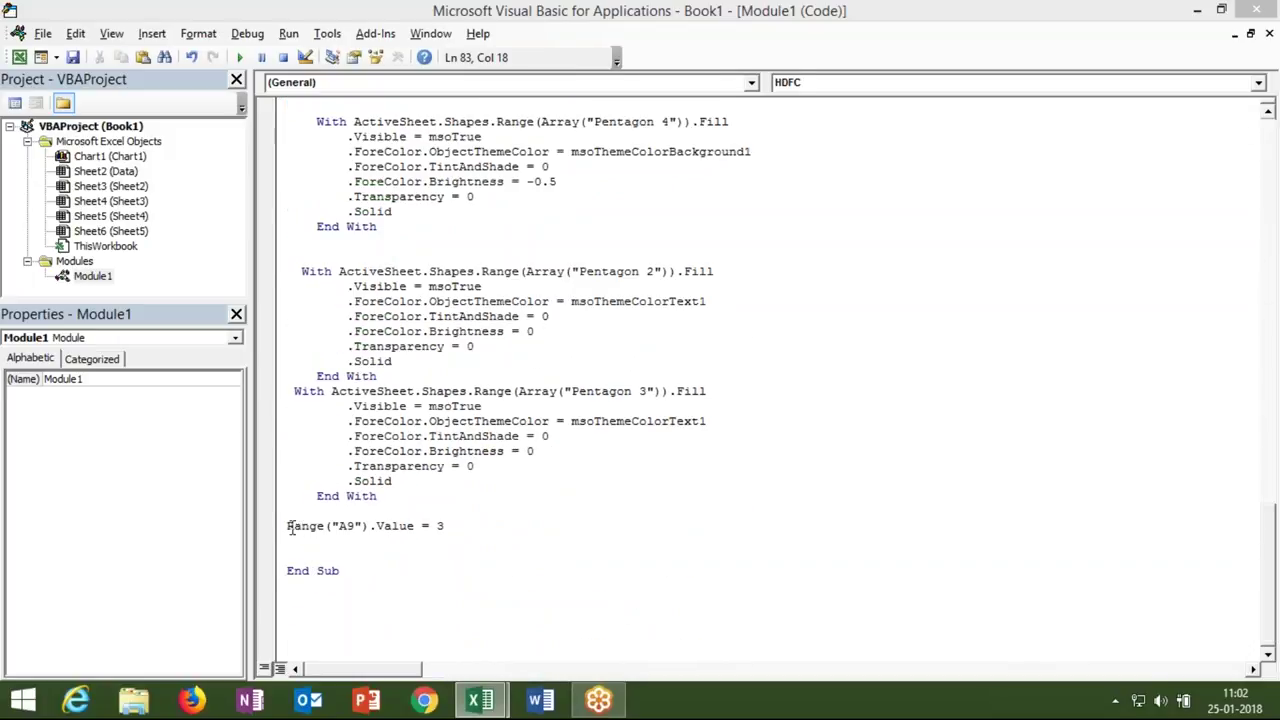
{"action": "left_click", "coordinate": [288, 525]}
{"action": "key", "text": "ctrl+v"}
{"action": "left_click", "coordinate": [397, 558]}
{"action": "key", "text": "alt+F11"}
{"action": "left_click", "coordinate": [294, 573]}
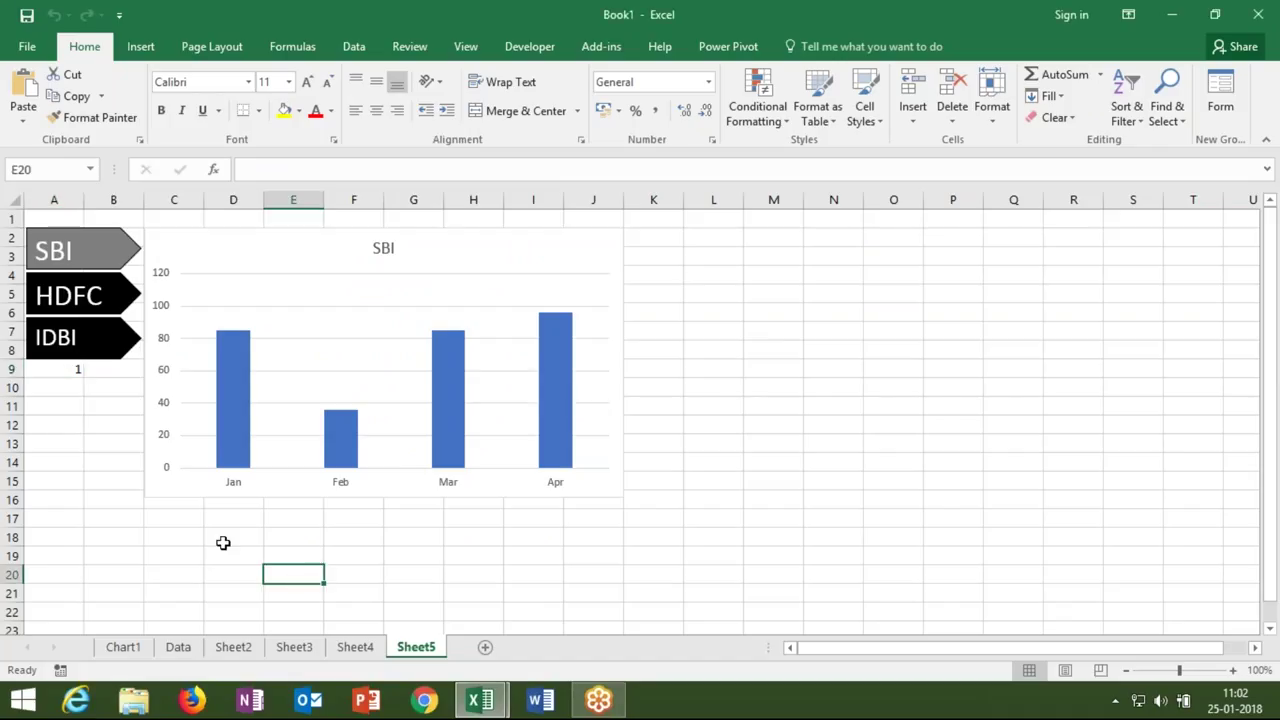
Click the HDFC, IDBI, SBI and HDFC arrows in turn to check each switches the chart's bank data
{"action": "left_click", "coordinate": [69, 370]}
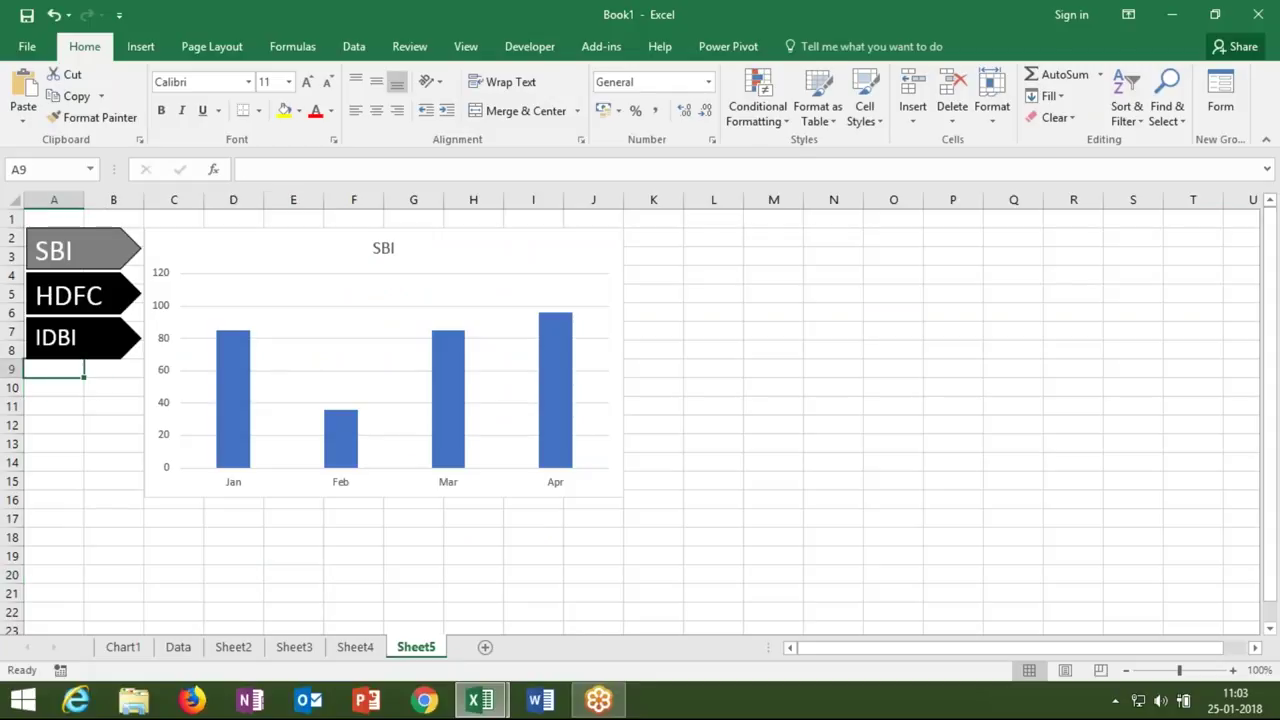
{"action": "left_click", "coordinate": [84, 315]}
{"action": "left_click", "coordinate": [80, 335]}
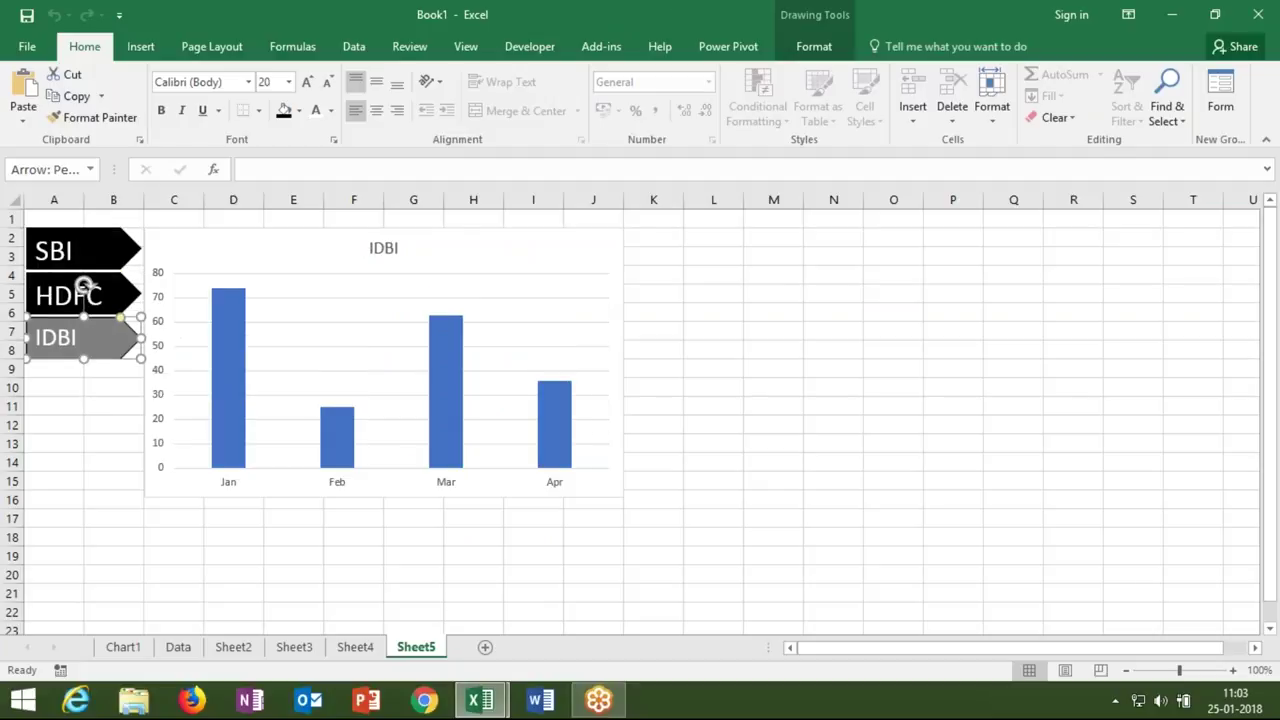
{"action": "left_click", "coordinate": [78, 304]}
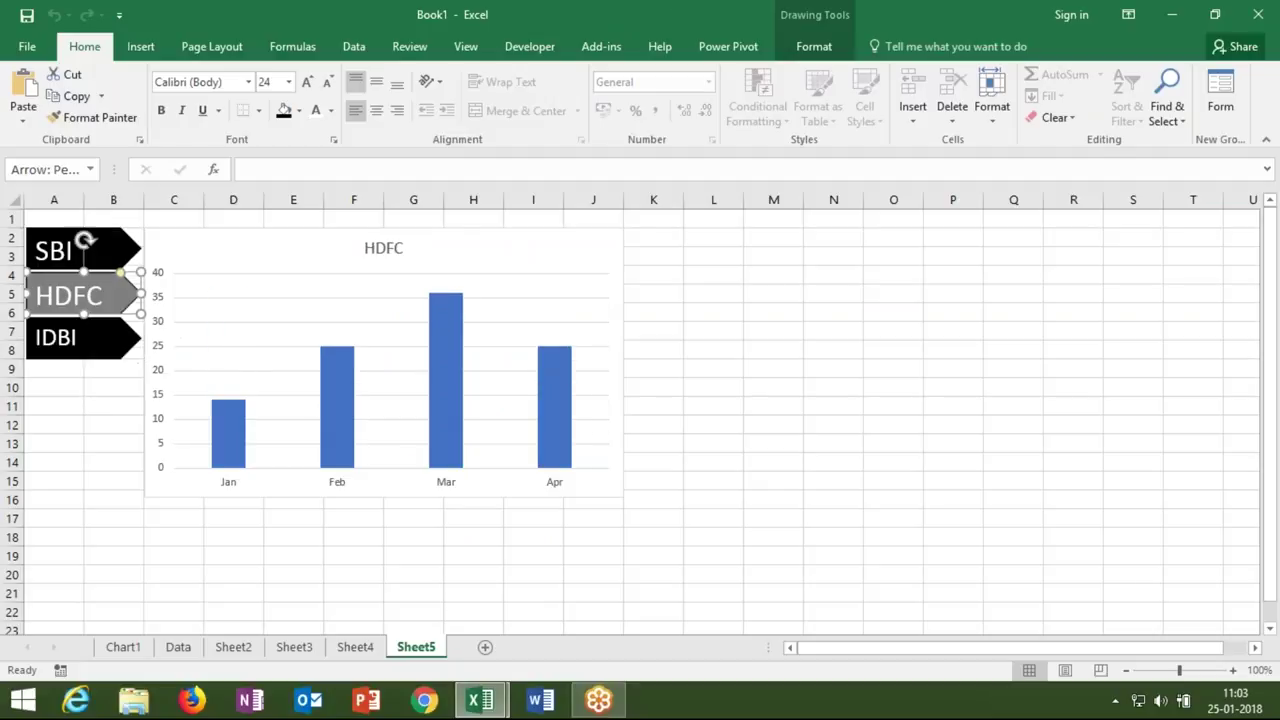
{"action": "left_click", "coordinate": [84, 244]}
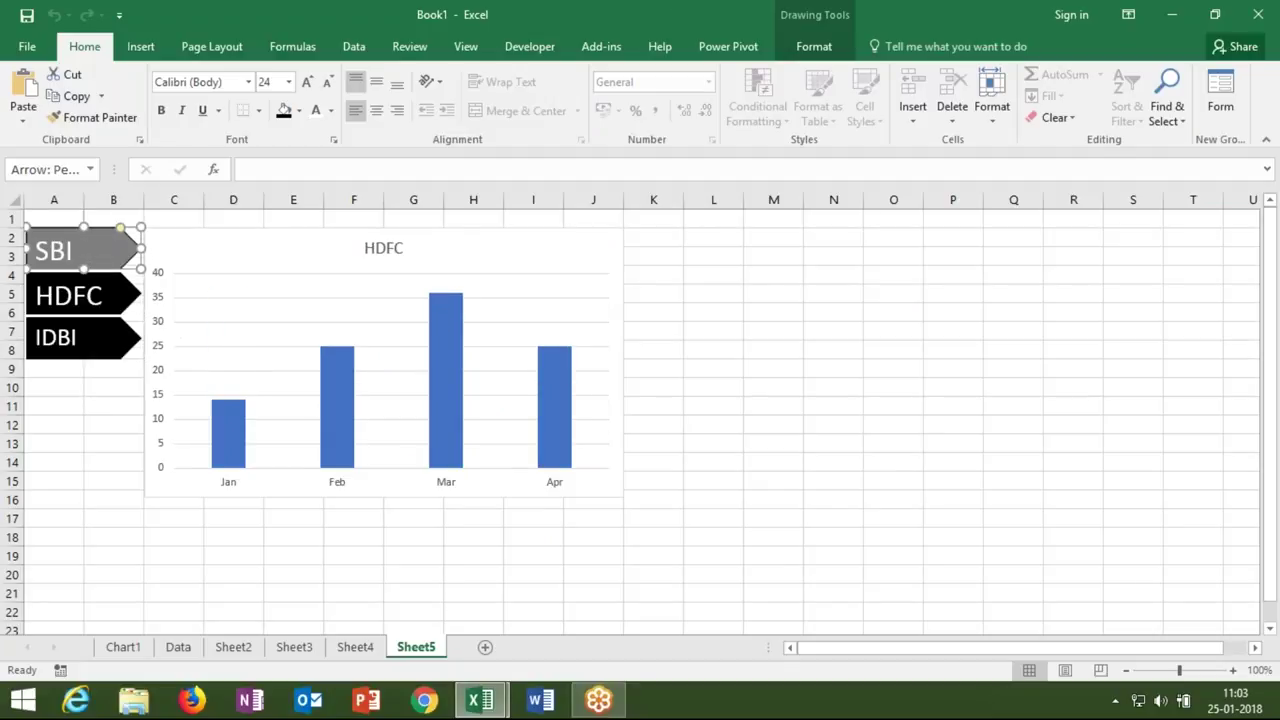
{"action": "left_click", "coordinate": [70, 308]}
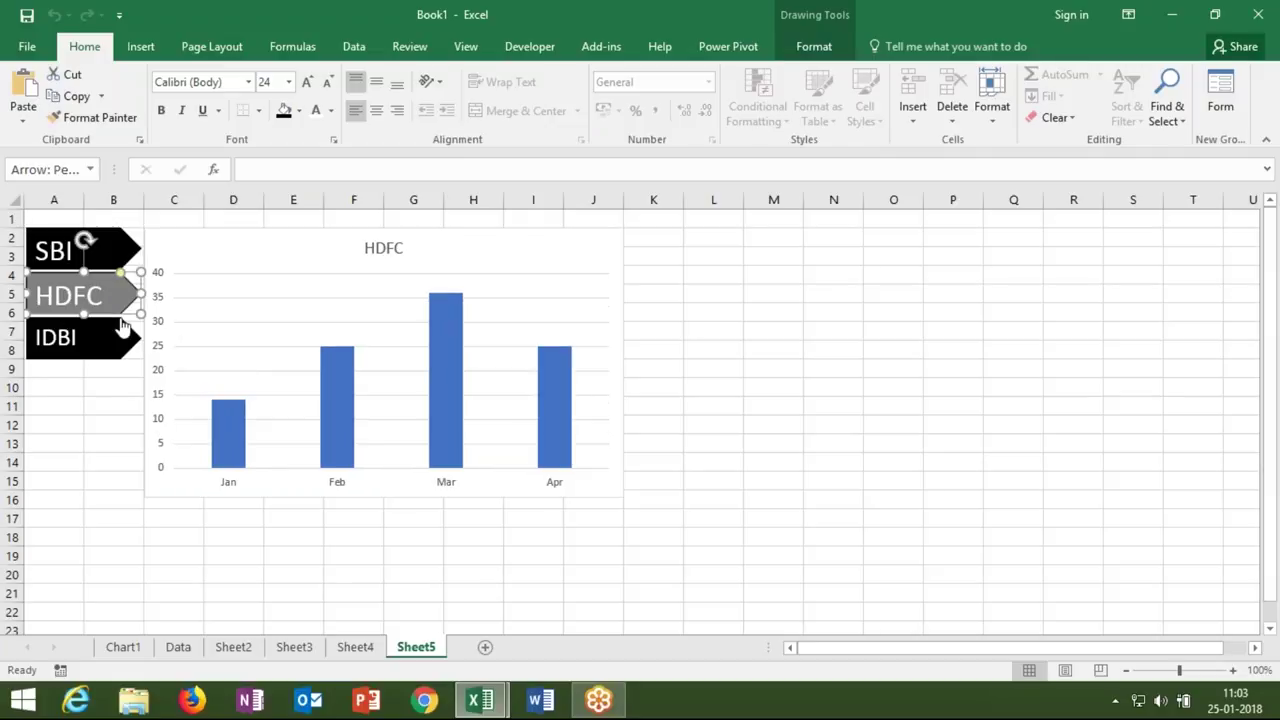
{"action": "left_click", "coordinate": [100, 396]}
{"action": "key", "text": "alt+F11"}
Comment out the ActiveSheet.Shapes.Range(...).Select line in the IDBI and HDFC macros
{"action": "scroll", "coordinate": [689, 239], "scroll_direction": "up", "scroll_amount": 5}
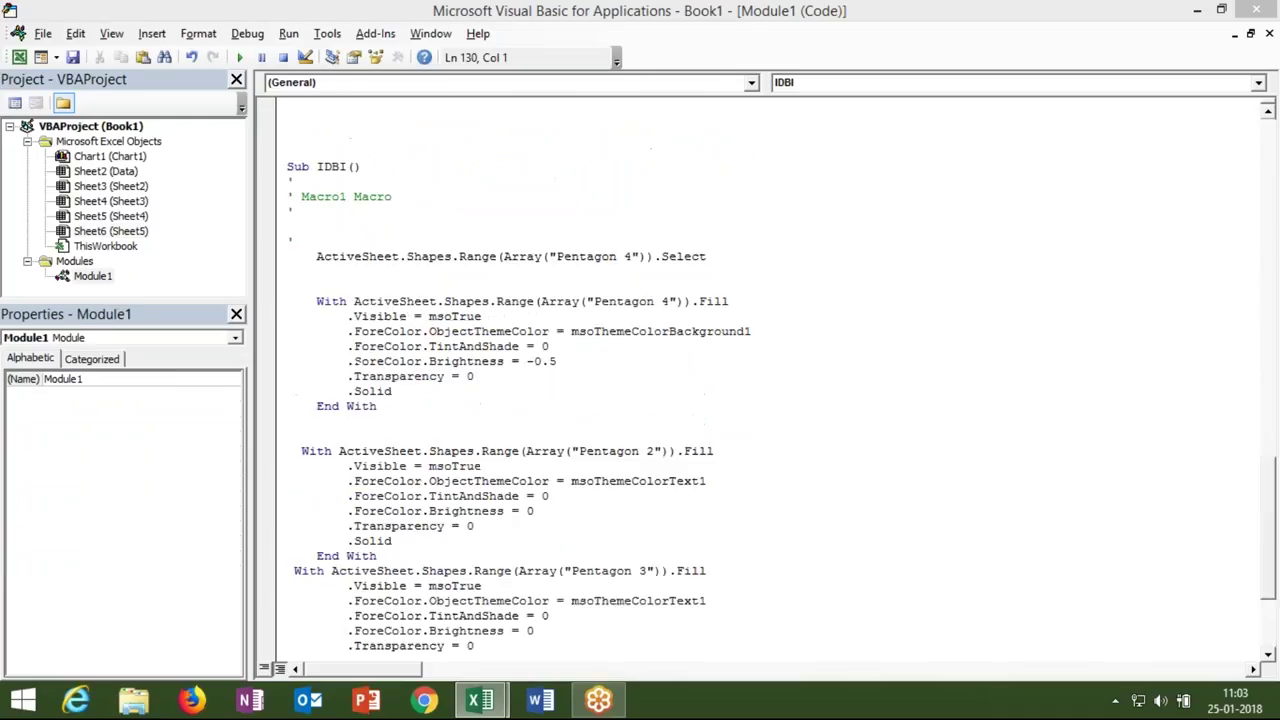
{"action": "left_click", "coordinate": [730, 258]}
{"action": "type", "text": "'"}
{"action": "left_click", "coordinate": [464, 284]}
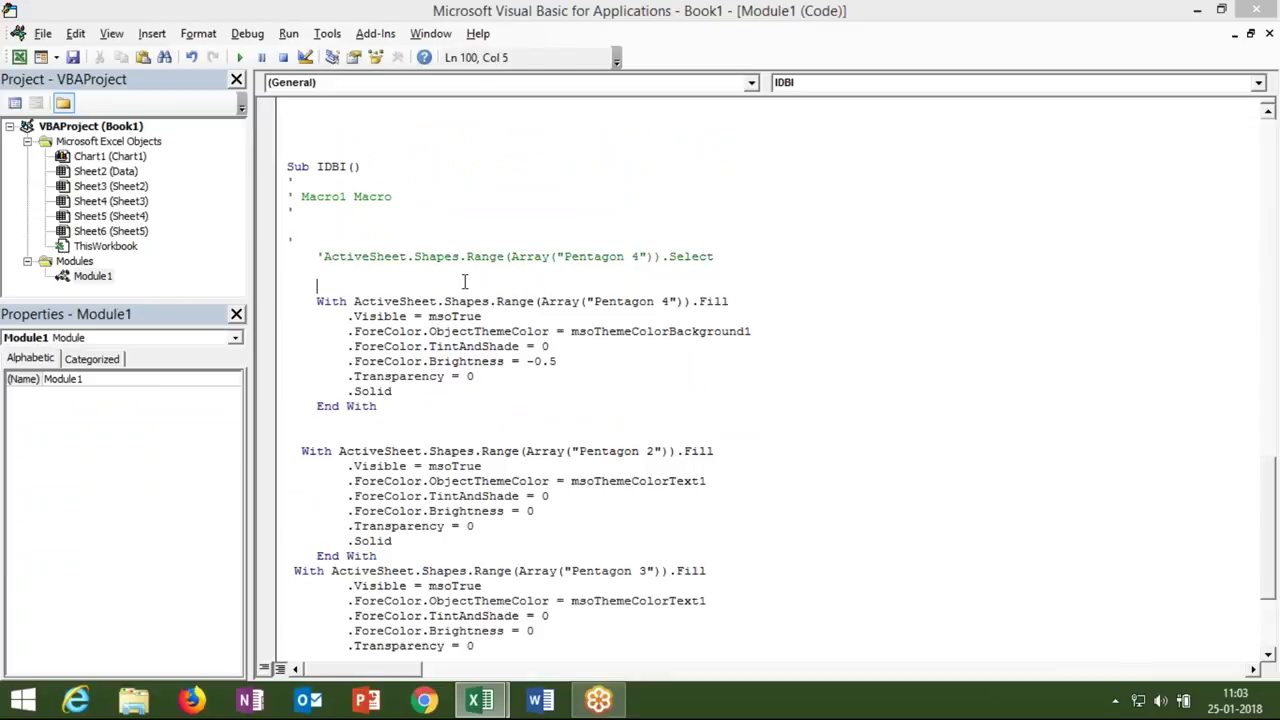
{"action": "scroll", "coordinate": [464, 283], "scroll_direction": "up", "scroll_amount": 4}
{"action": "scroll", "coordinate": [464, 283], "scroll_direction": "up", "scroll_amount": 5}
{"action": "scroll", "coordinate": [335, 279], "scroll_direction": "up", "scroll_amount": 4}
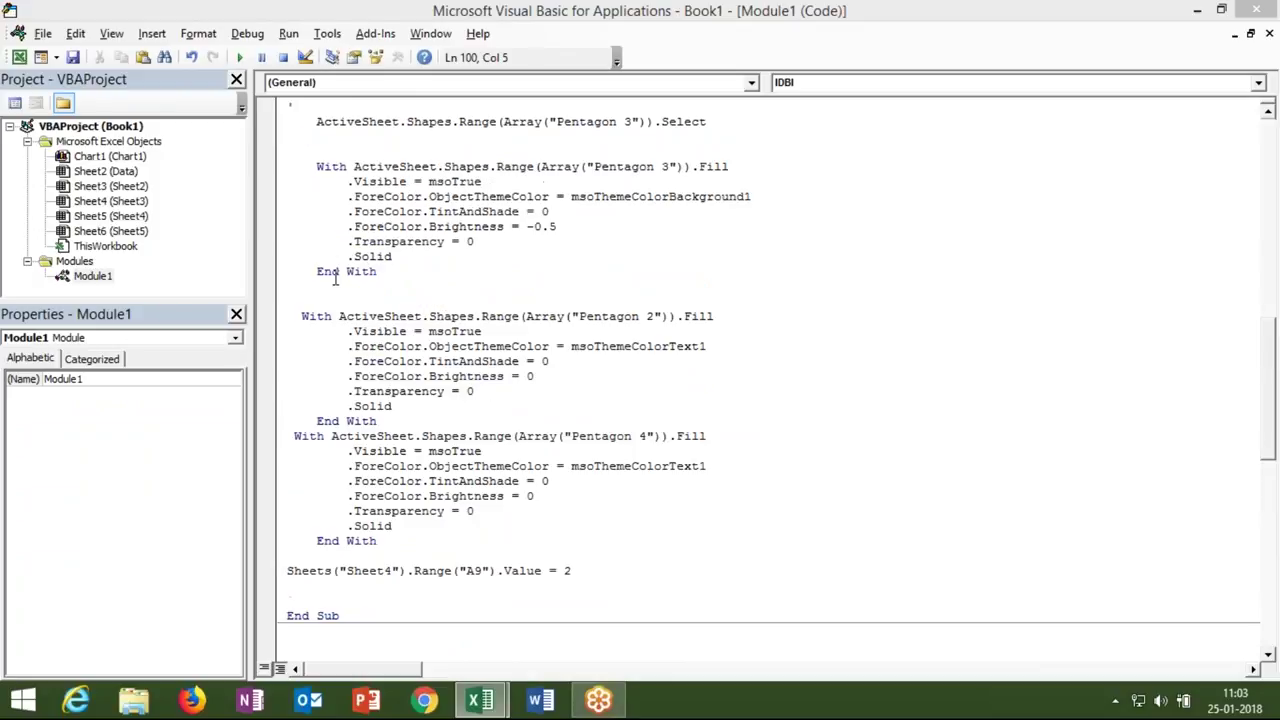
{"action": "scroll", "coordinate": [298, 274], "scroll_direction": "up", "scroll_amount": 2}
{"action": "left_click", "coordinate": [310, 212]}
{"action": "type", "text": "'"}
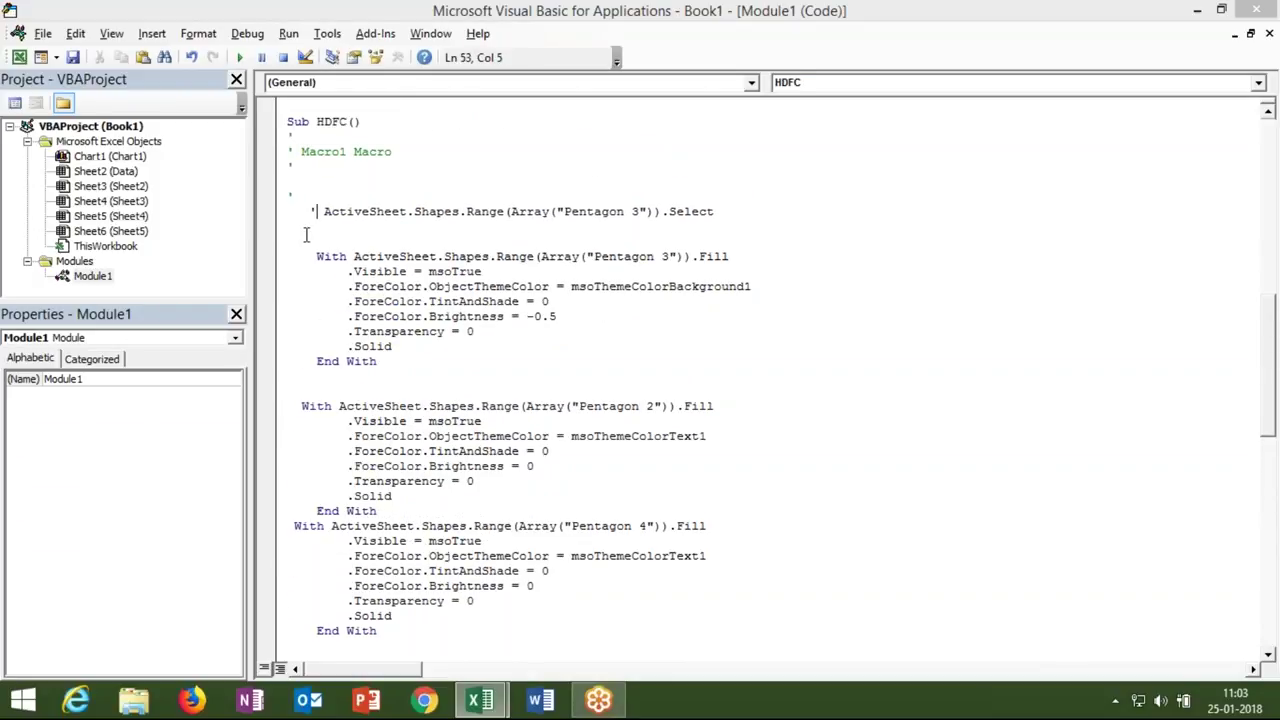
{"action": "left_click", "coordinate": [306, 234]}
Comment out the same Select line in the SBI macro and return to Excel
{"action": "scroll", "coordinate": [302, 262], "scroll_direction": "up", "scroll_amount": 7}
{"action": "scroll", "coordinate": [302, 262], "scroll_direction": "up", "scroll_amount": 7}
{"action": "scroll", "coordinate": [302, 262], "scroll_direction": "up", "scroll_amount": 1}
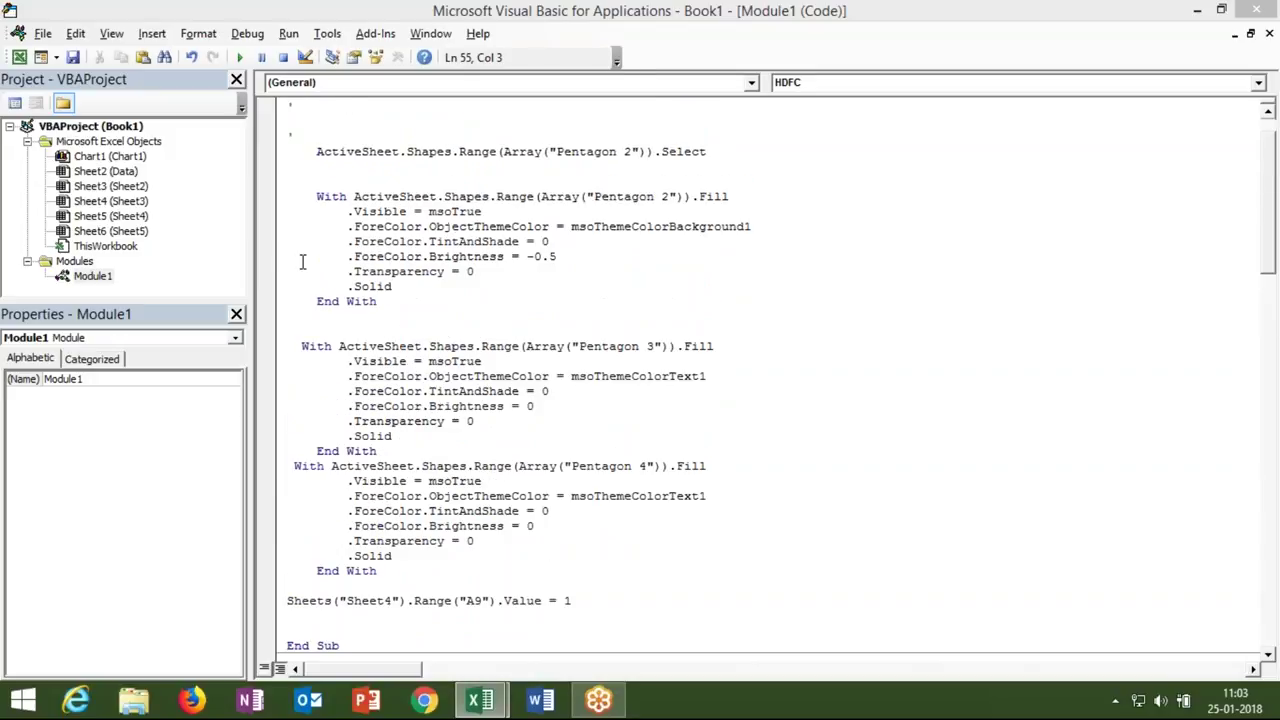
{"action": "scroll", "coordinate": [302, 262], "scroll_direction": "up", "scroll_amount": 1}
{"action": "left_click", "coordinate": [315, 198]}
{"action": "type", "text": "'"}
{"action": "left_click", "coordinate": [684, 347]}
{"action": "key", "text": "alt+F11"}
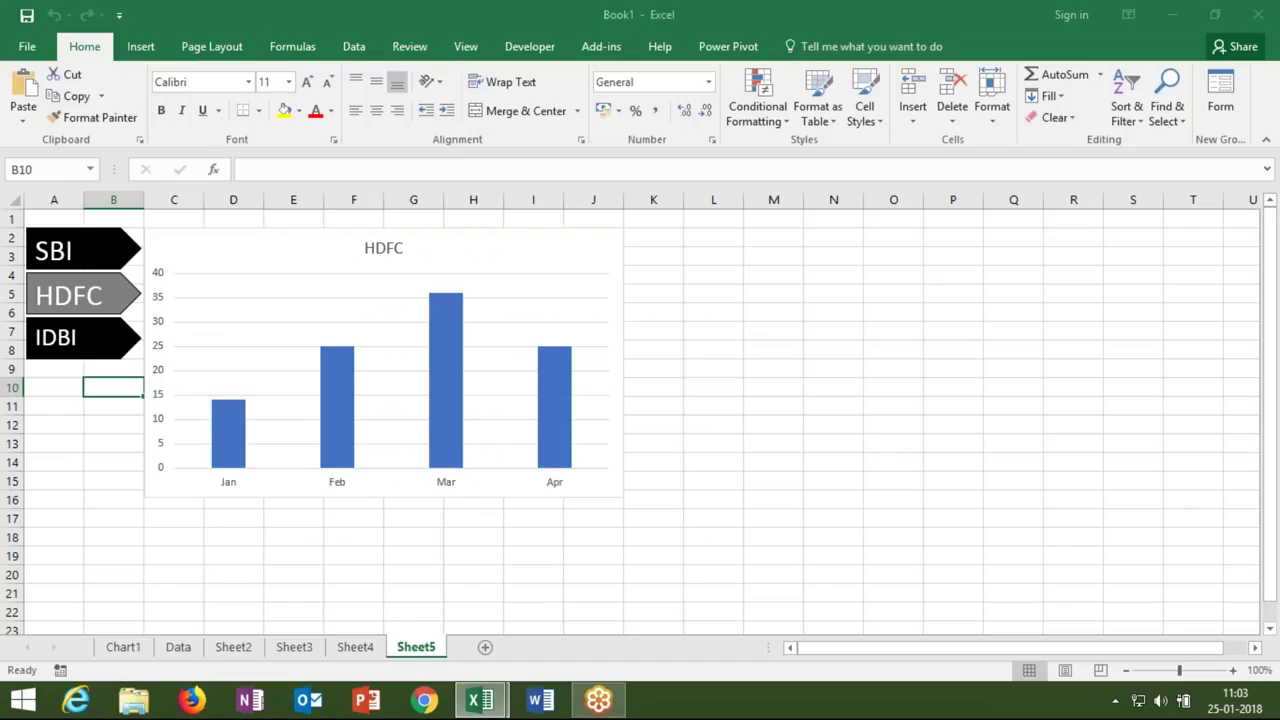
Click through the IDBI, HDFC and SBI arrows to check each switches the chart
{"action": "left_click", "coordinate": [880, 519]}
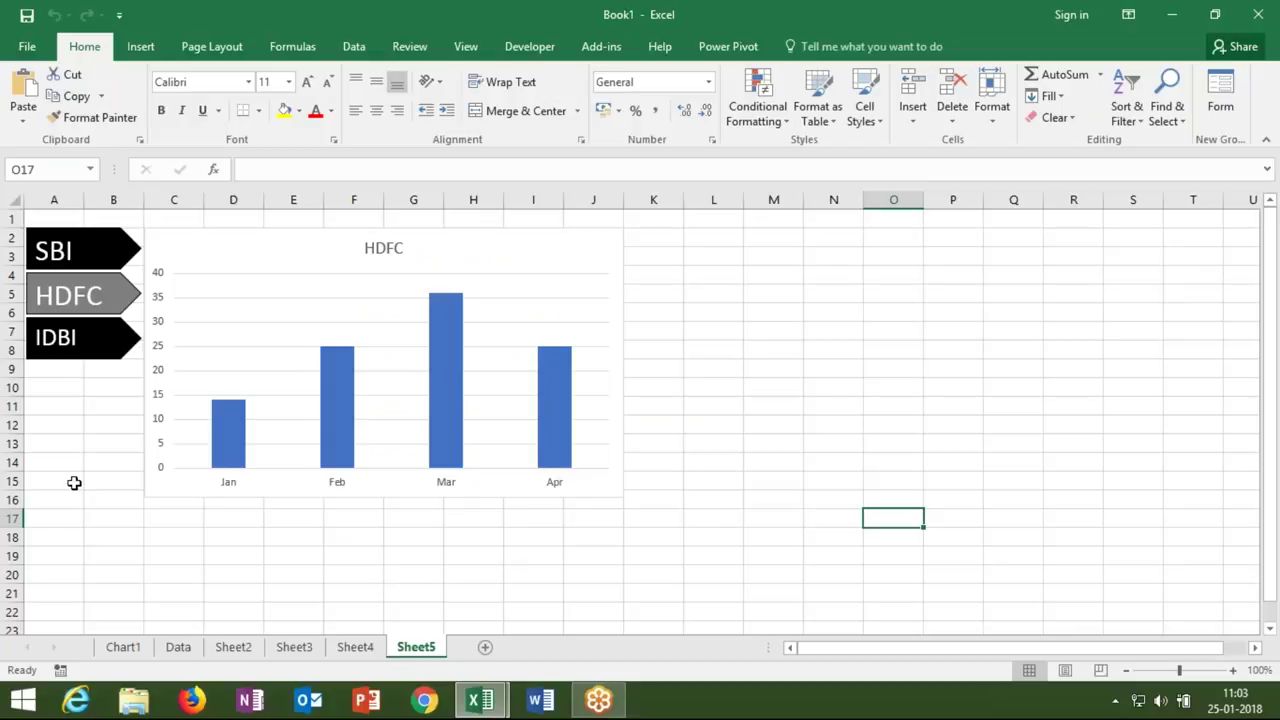
{"action": "left_click", "coordinate": [58, 352]}
{"action": "left_click", "coordinate": [55, 298]}
{"action": "left_click", "coordinate": [57, 258]}
{"action": "left_click", "coordinate": [55, 292]}
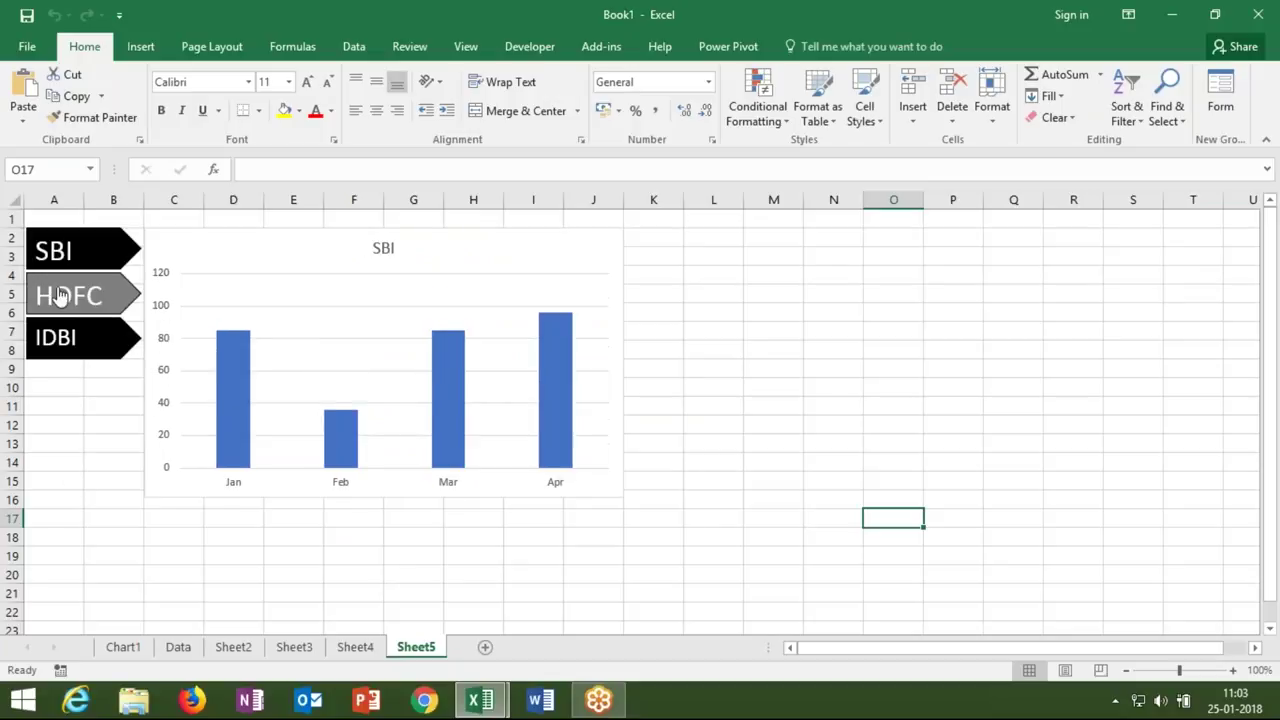
{"action": "left_click", "coordinate": [77, 355]}
{"action": "left_click", "coordinate": [70, 320]}
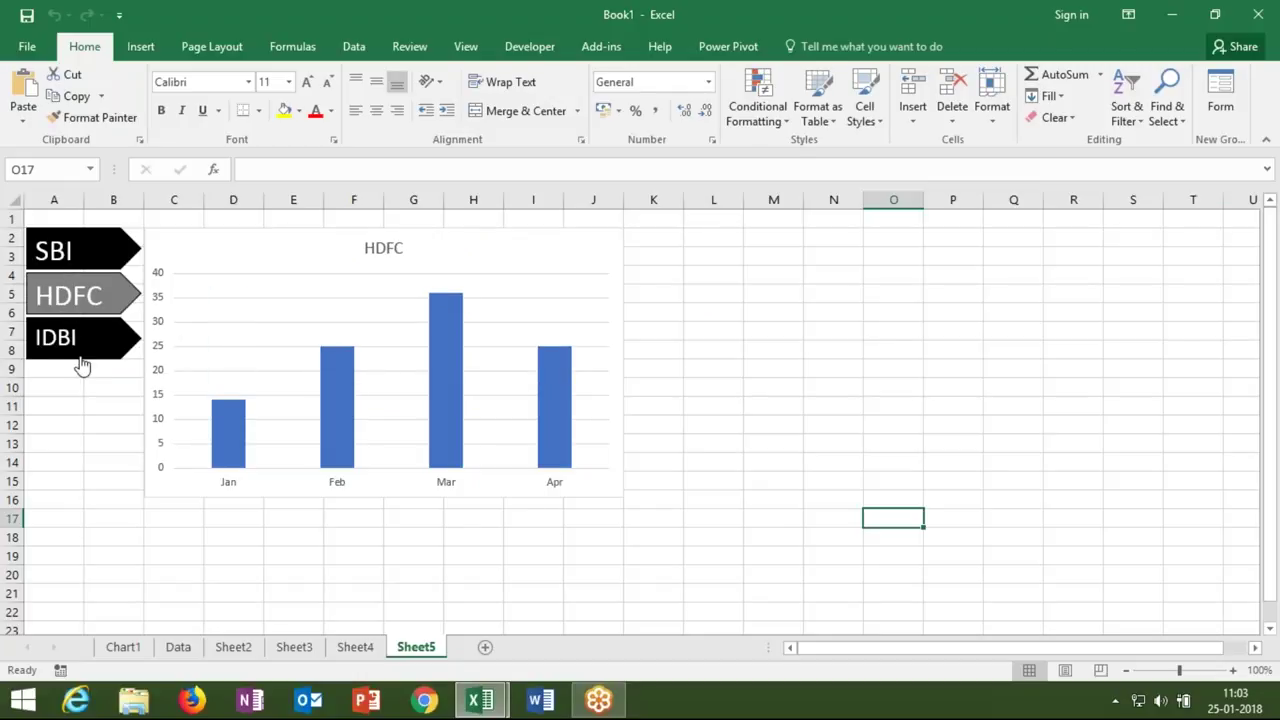
{"action": "left_click", "coordinate": [82, 345], "text": "ctrl"}
{"action": "right_click", "coordinate": [85, 290]}
{"action": "left_click", "coordinate": [55, 443]}
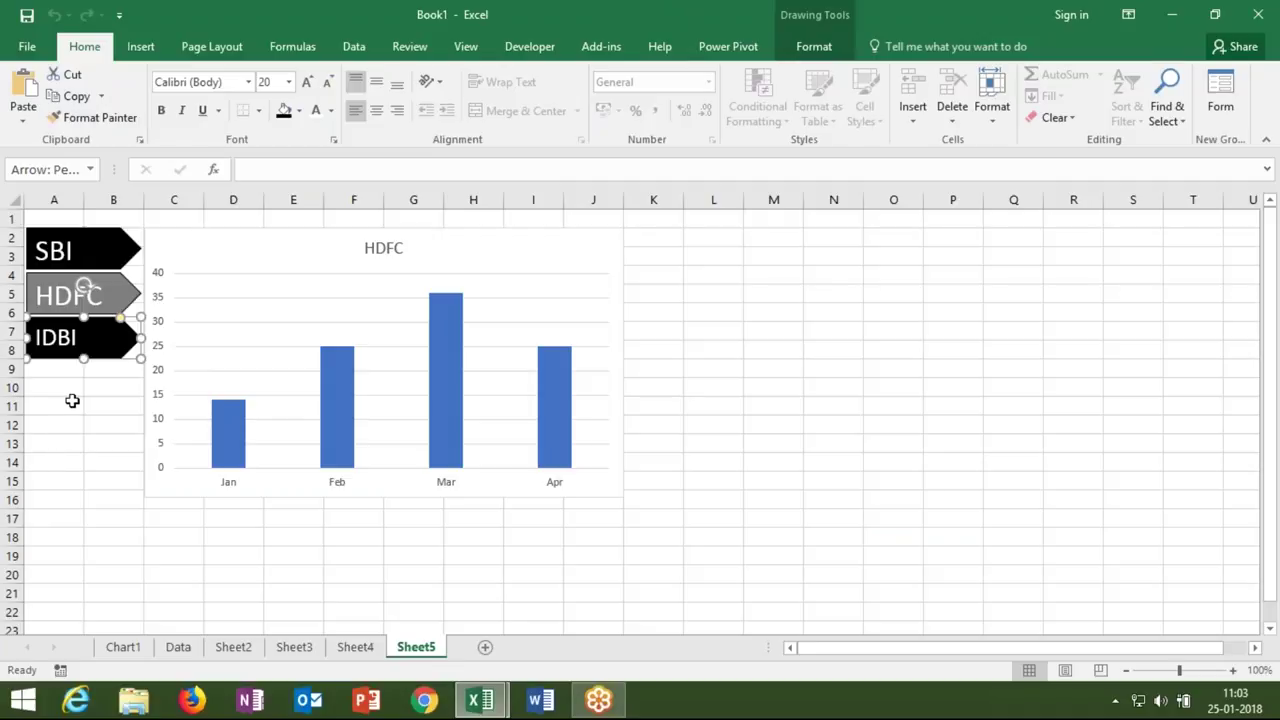
{"action": "left_click", "coordinate": [72, 400]}
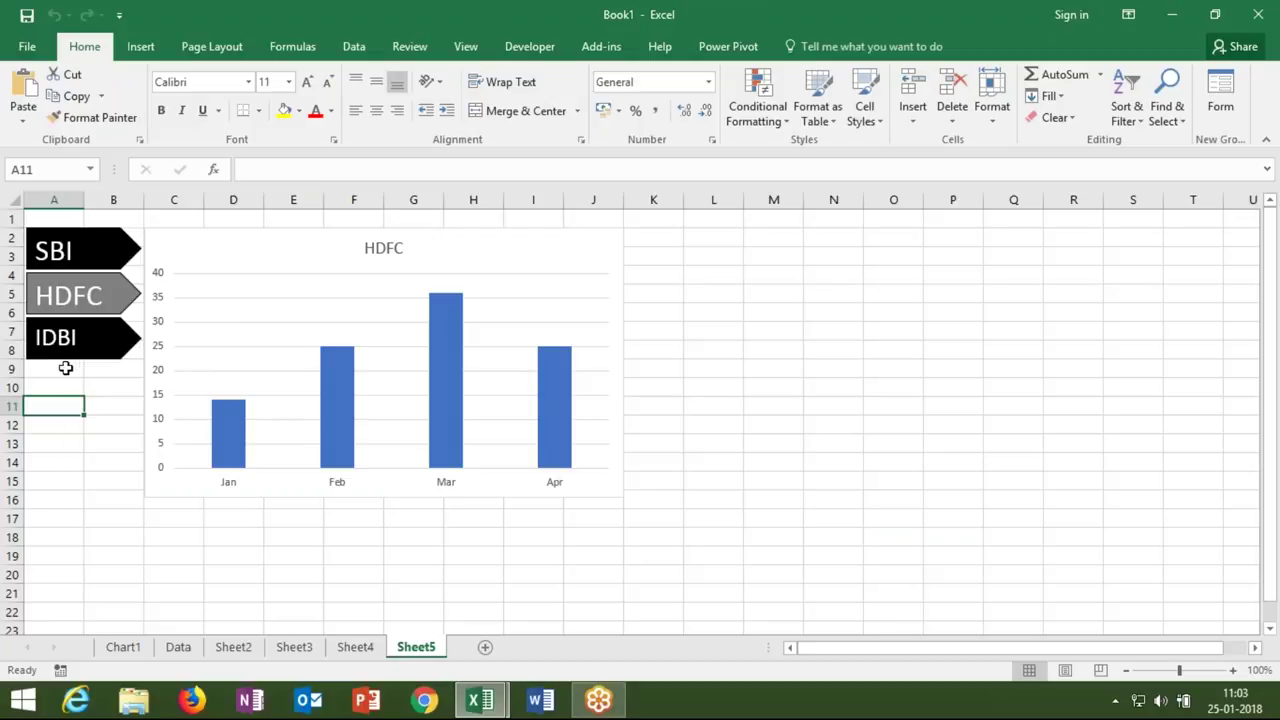
Uncomment the SBI macro's shape-select line and test the SBI arrow
{"action": "key", "text": "alt+F11"}
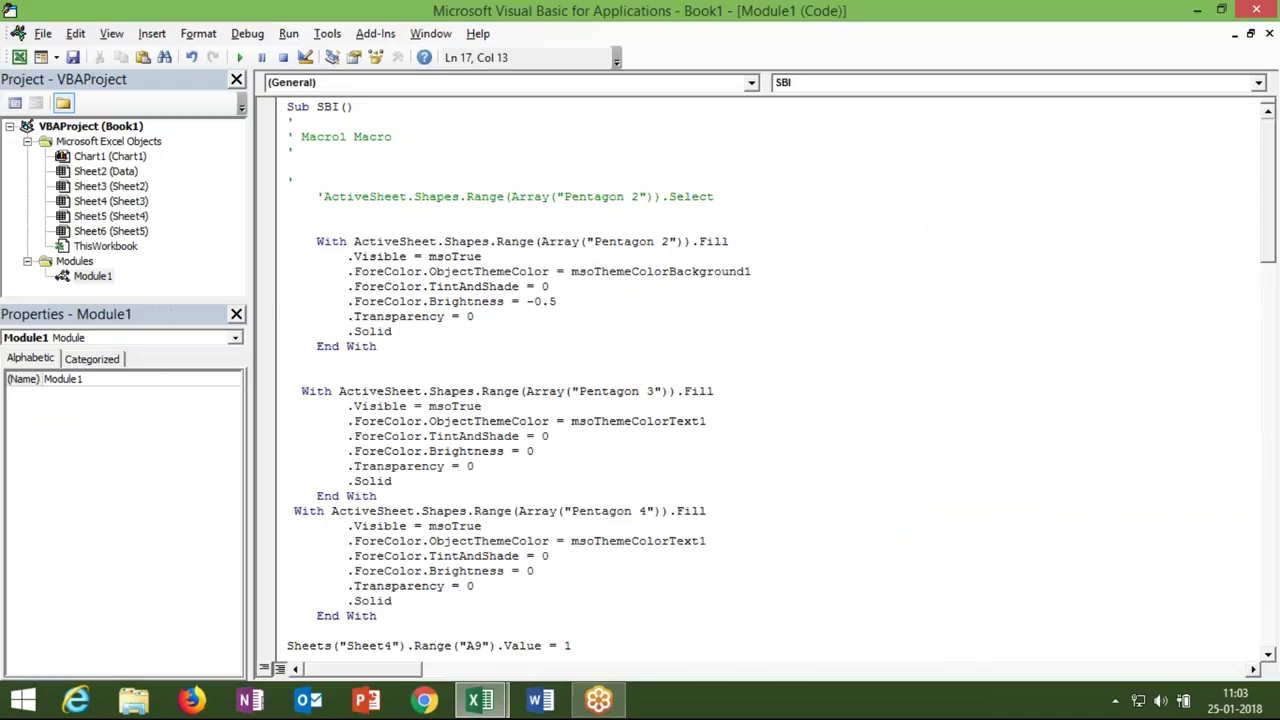
{"action": "left_click", "coordinate": [322, 196]}
{"action": "key", "text": "BackSpace"}
{"action": "left_click", "coordinate": [314, 270]}
{"action": "key", "text": "alt+F11"}
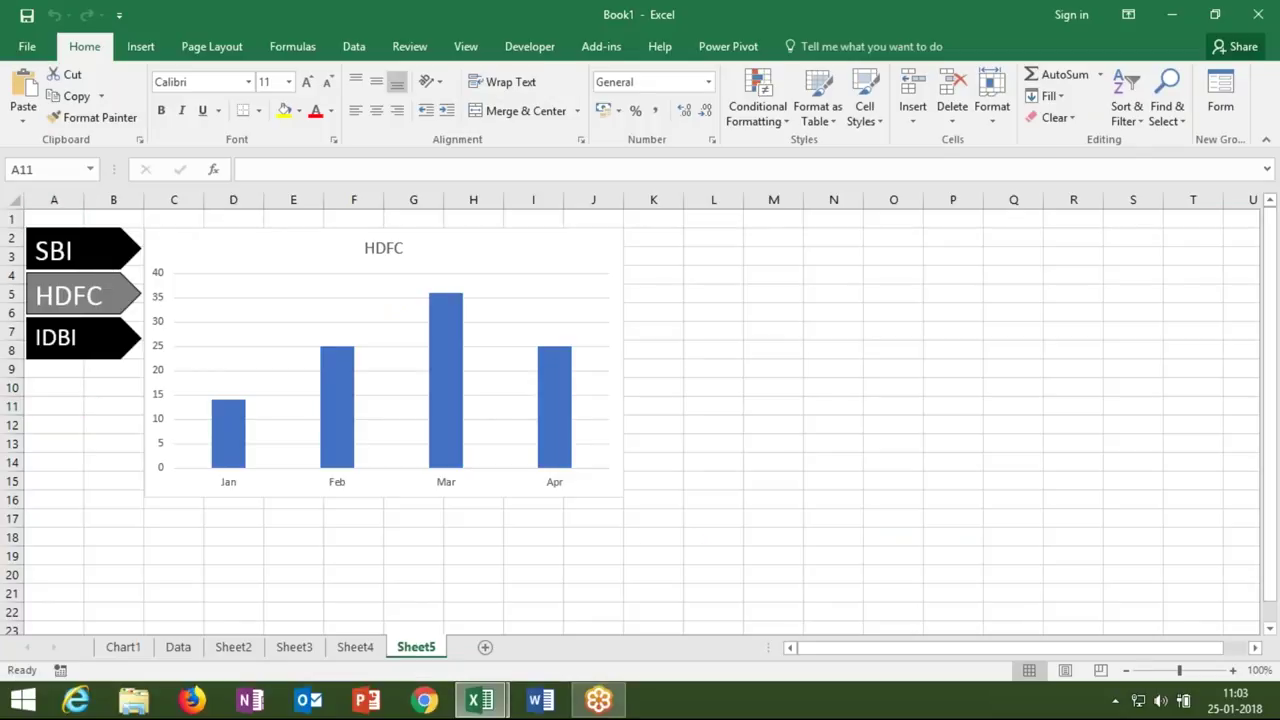
{"action": "left_click", "coordinate": [100, 255]}
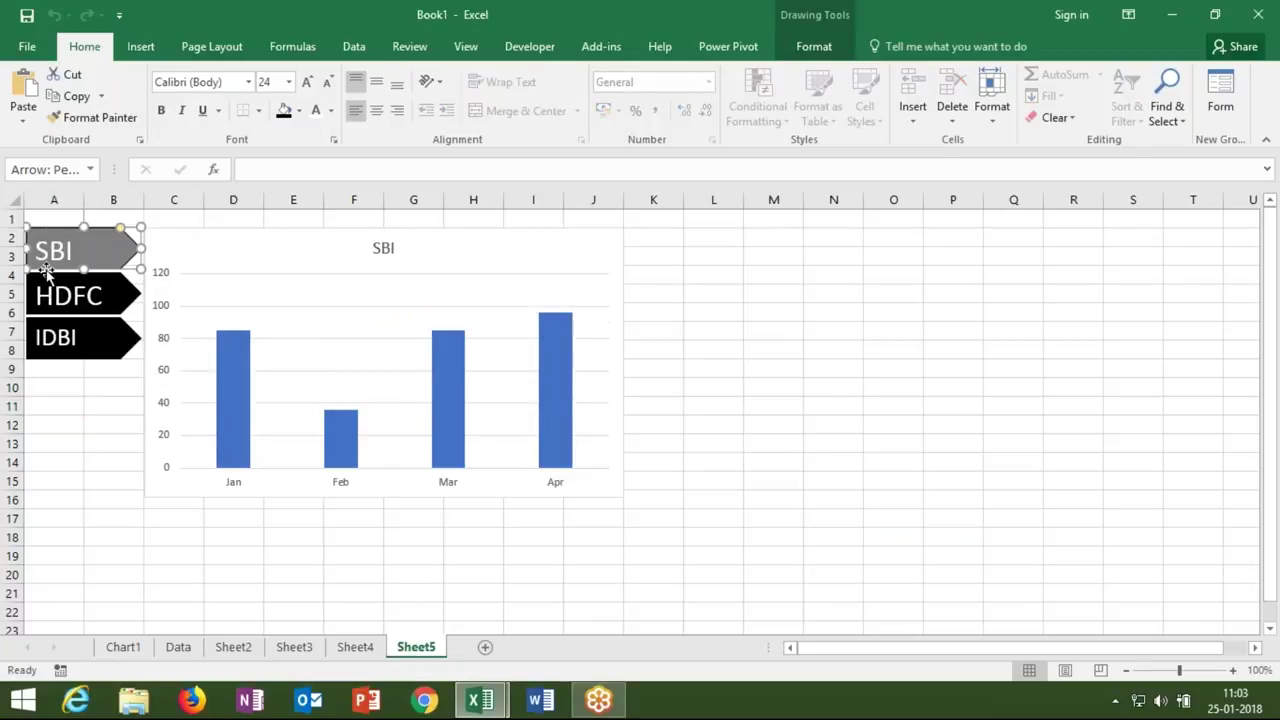
Comment out the SBI shape-select line again
{"action": "key", "text": "alt+Tab"}
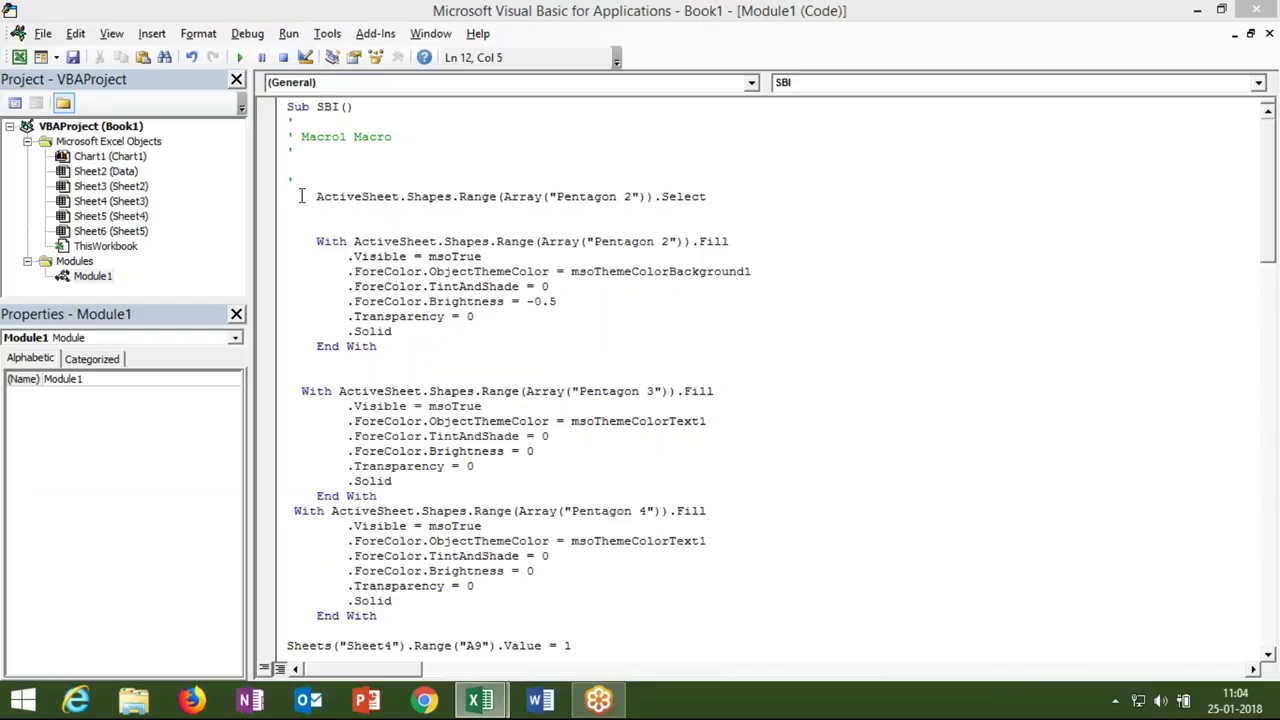
{"action": "left_click", "coordinate": [311, 197]}
{"action": "left_click", "coordinate": [317, 198]}
{"action": "type", "text": "'"}
{"action": "left_click", "coordinate": [311, 331]}
{"action": "left_click", "coordinate": [318, 331]}
{"action": "key", "text": "alt+Tab"}
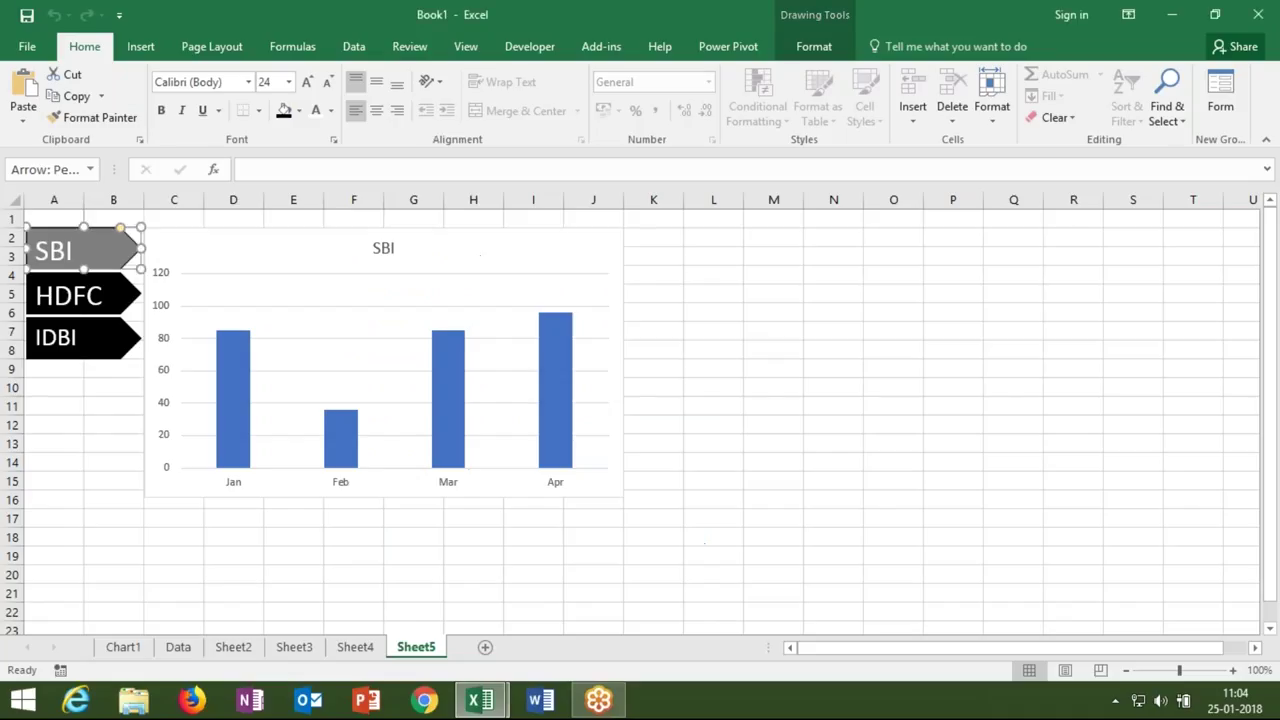
Retest the HDFC, IDBI and SBI arrows, then open the workbook's Info page
{"action": "left_click", "coordinate": [102, 316]}
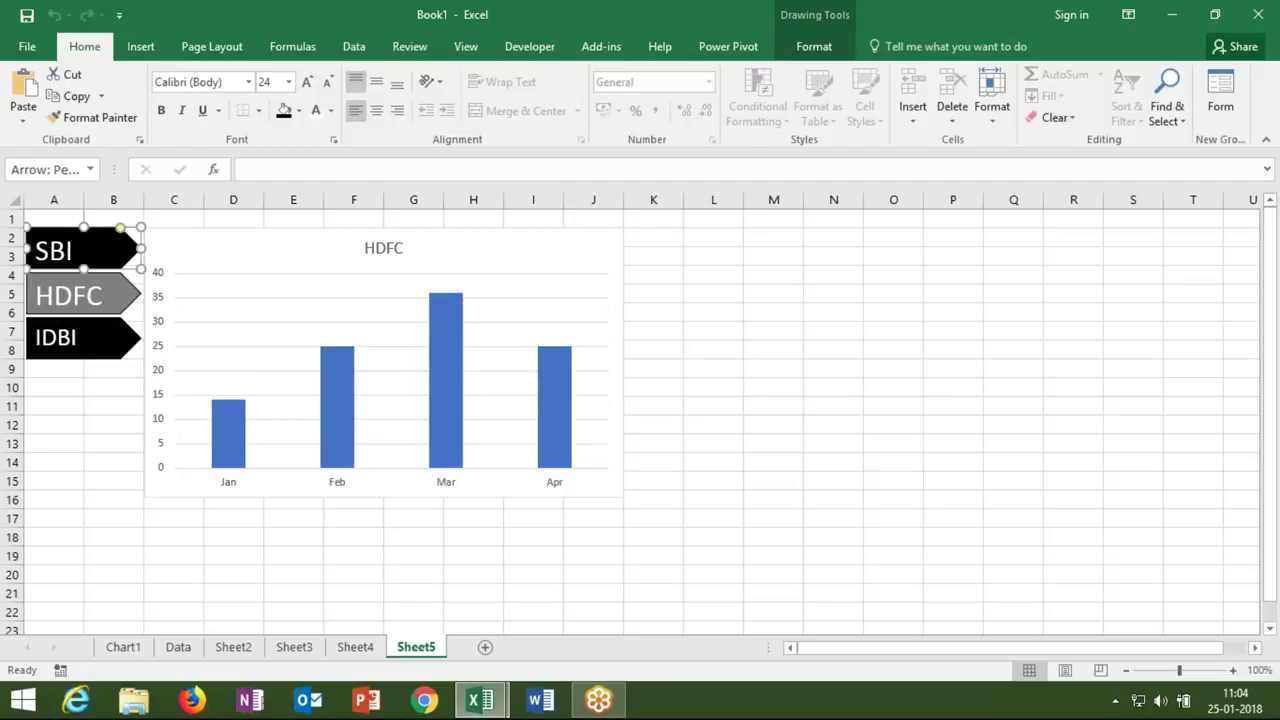
{"action": "left_click", "coordinate": [60, 340]}
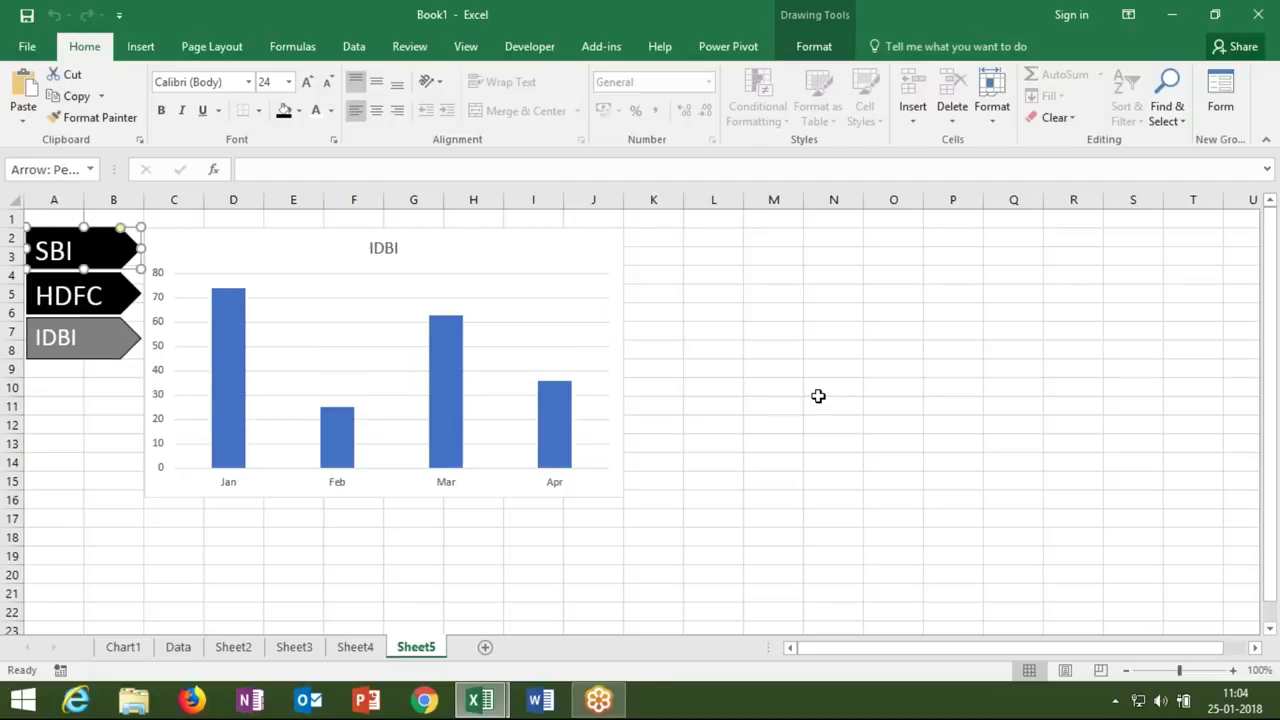
{"action": "left_click", "coordinate": [820, 390]}
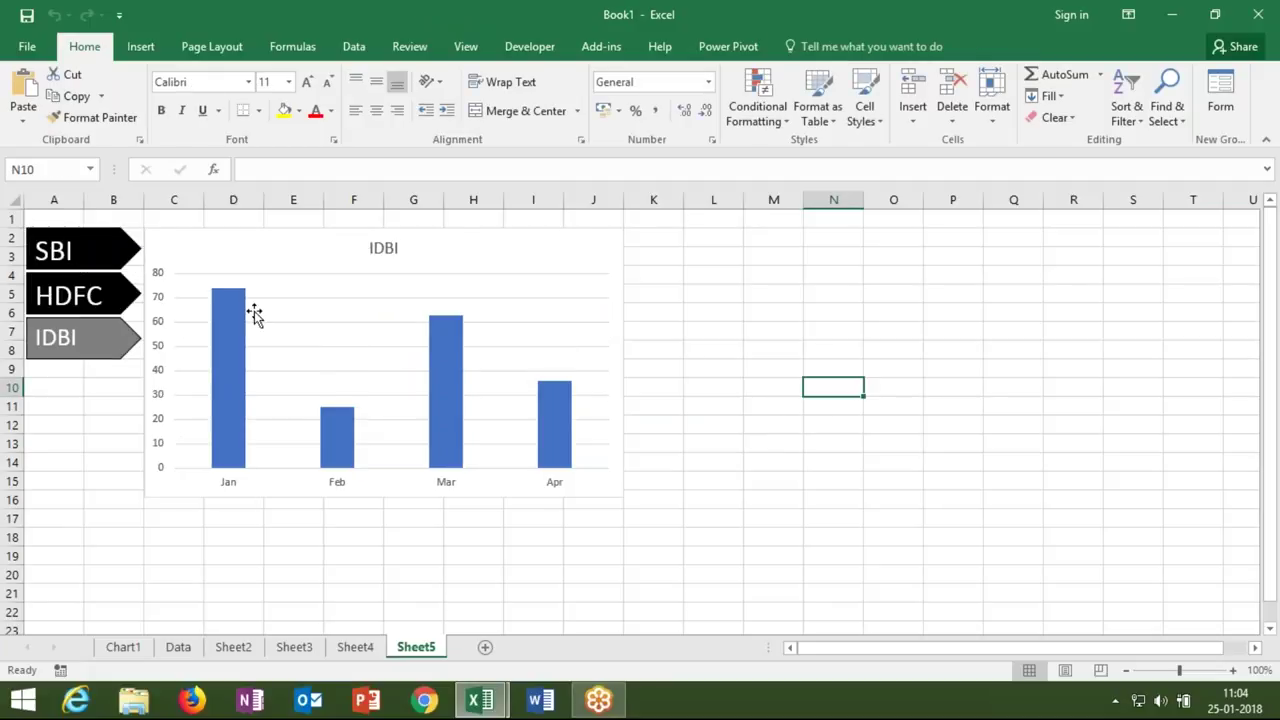
{"action": "left_click", "coordinate": [110, 296]}
{"action": "left_click", "coordinate": [108, 258]}
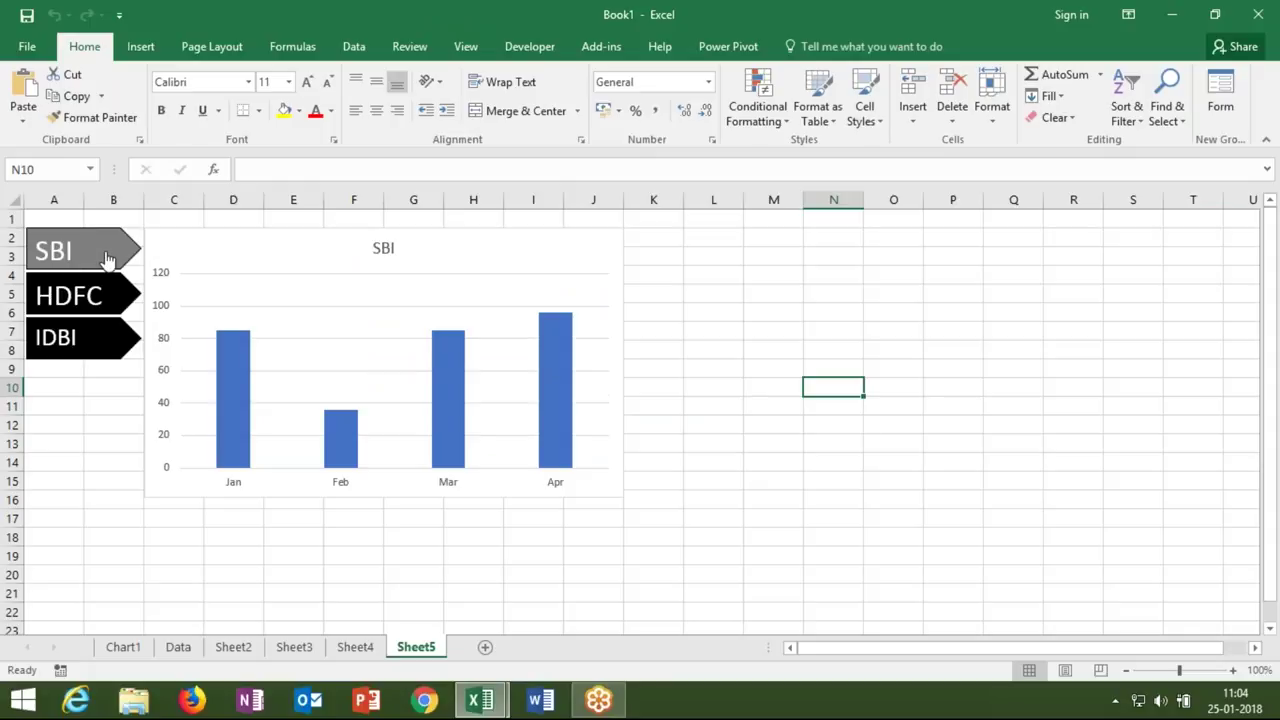
{"action": "left_click", "coordinate": [26, 48]}
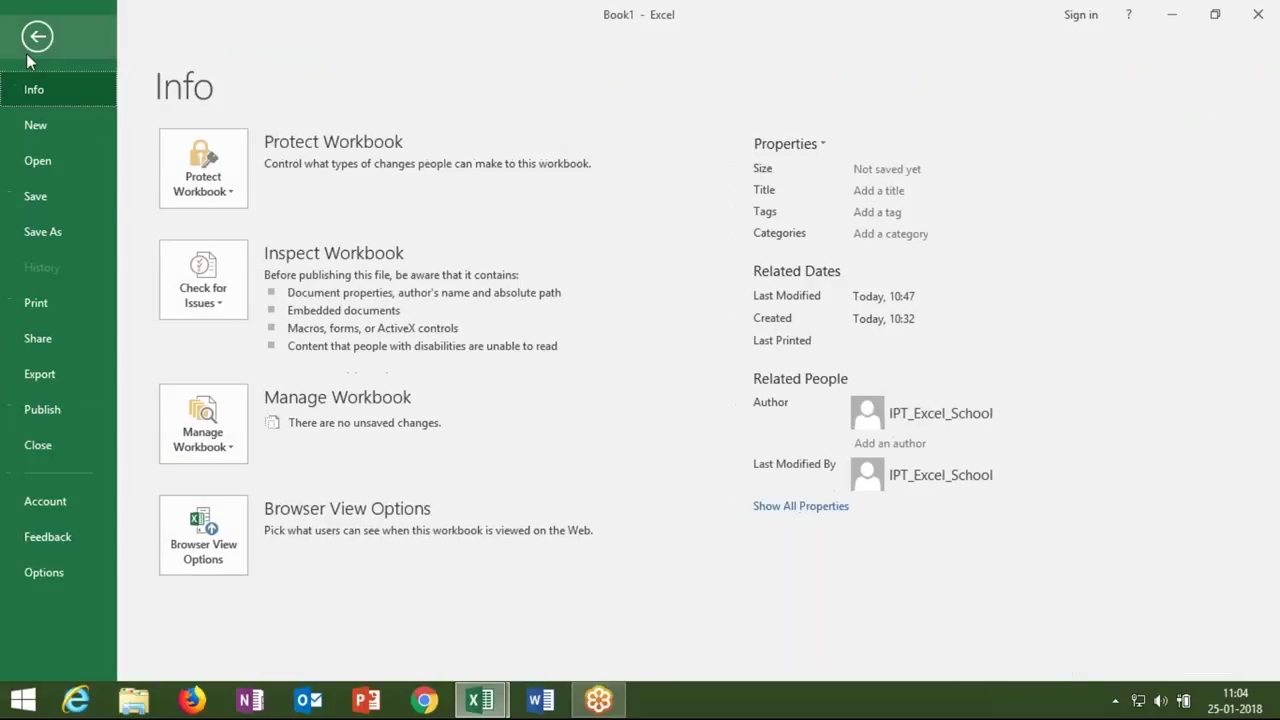
Save the workbook as the Excel Macro-Enabled Workbook 'Object Event' in NEW DVD > Dashbard
{"action": "left_click", "coordinate": [74, 235]}
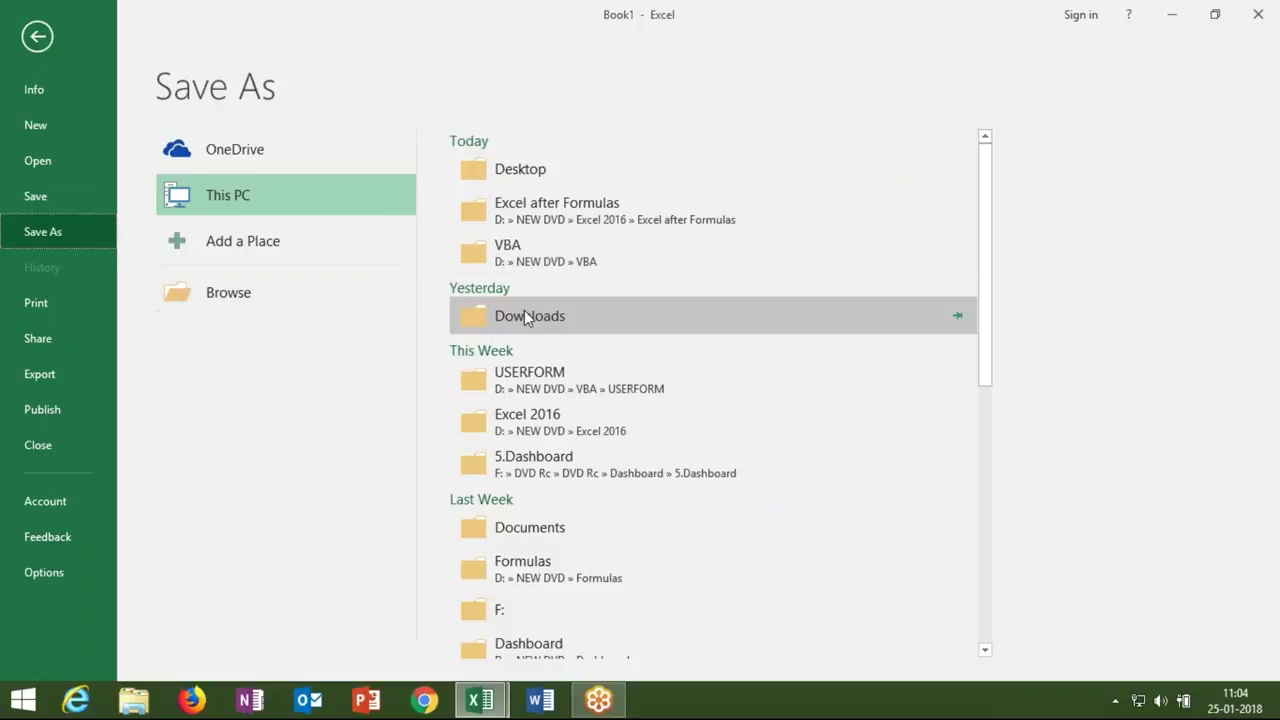
{"action": "left_click", "coordinate": [535, 256]}
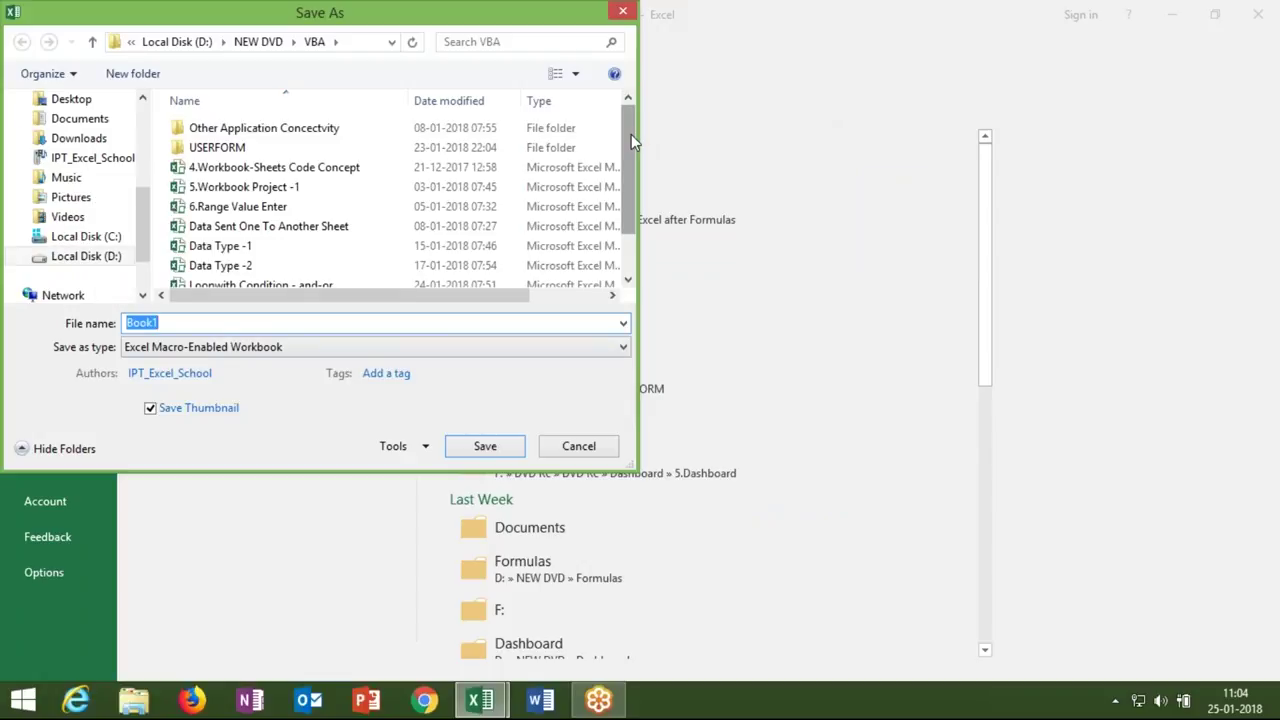
{"action": "mouse_move", "coordinate": [630, 134]}
{"action": "left_mouse_down"}
{"action": "mouse_move", "coordinate": [643, 232]}
{"action": "mouse_move", "coordinate": [638, 137]}
{"action": "mouse_move", "coordinate": [638, 190]}
{"action": "left_mouse_up"}
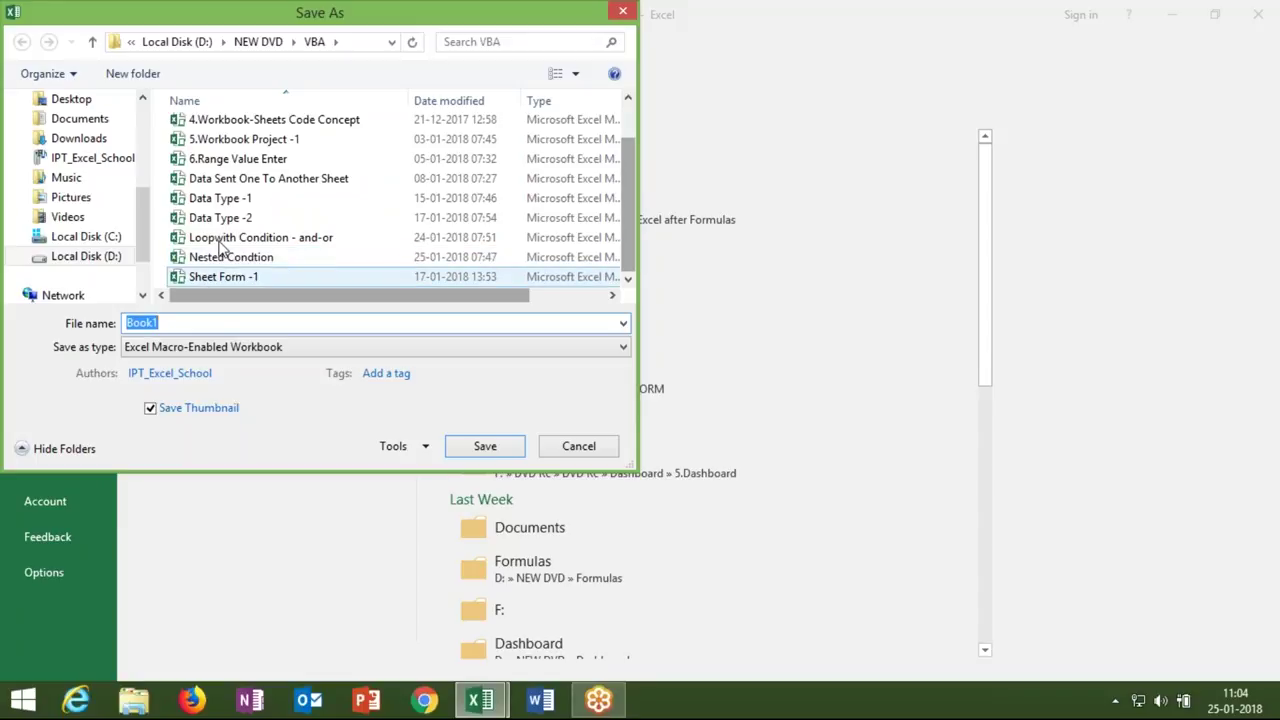
{"action": "left_click", "coordinate": [264, 47]}
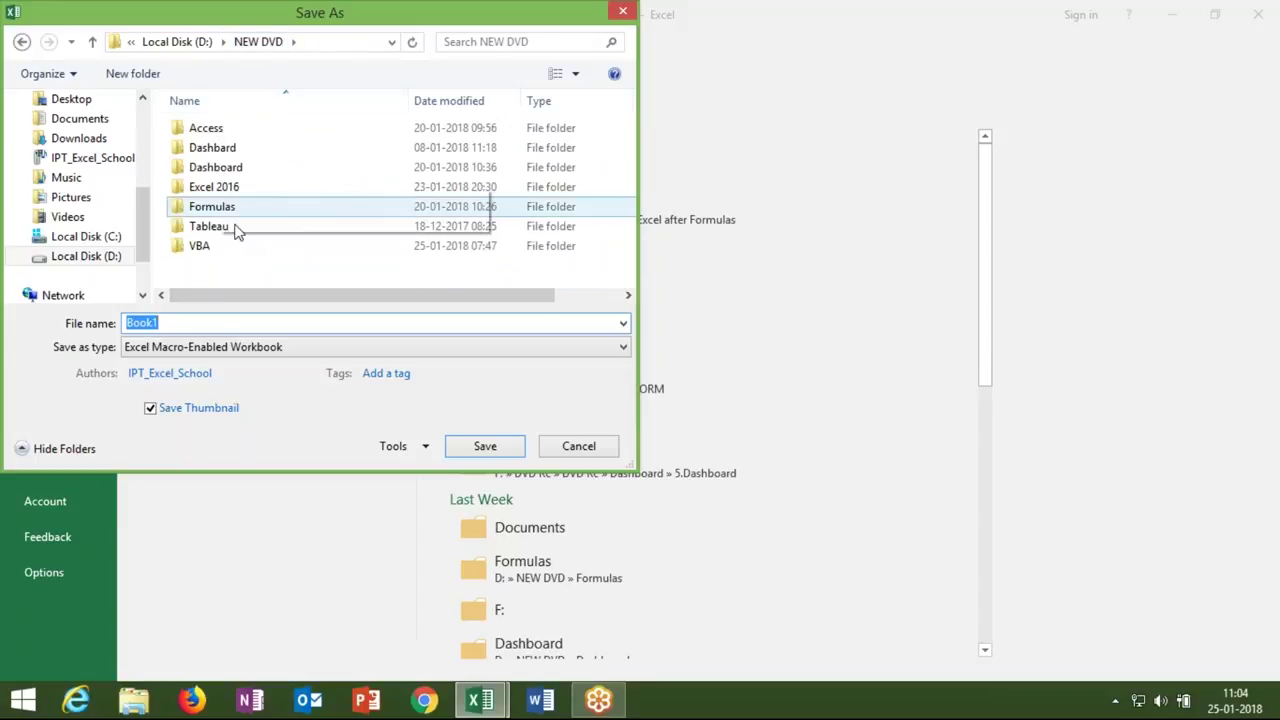
{"action": "double_click", "coordinate": [231, 148]}
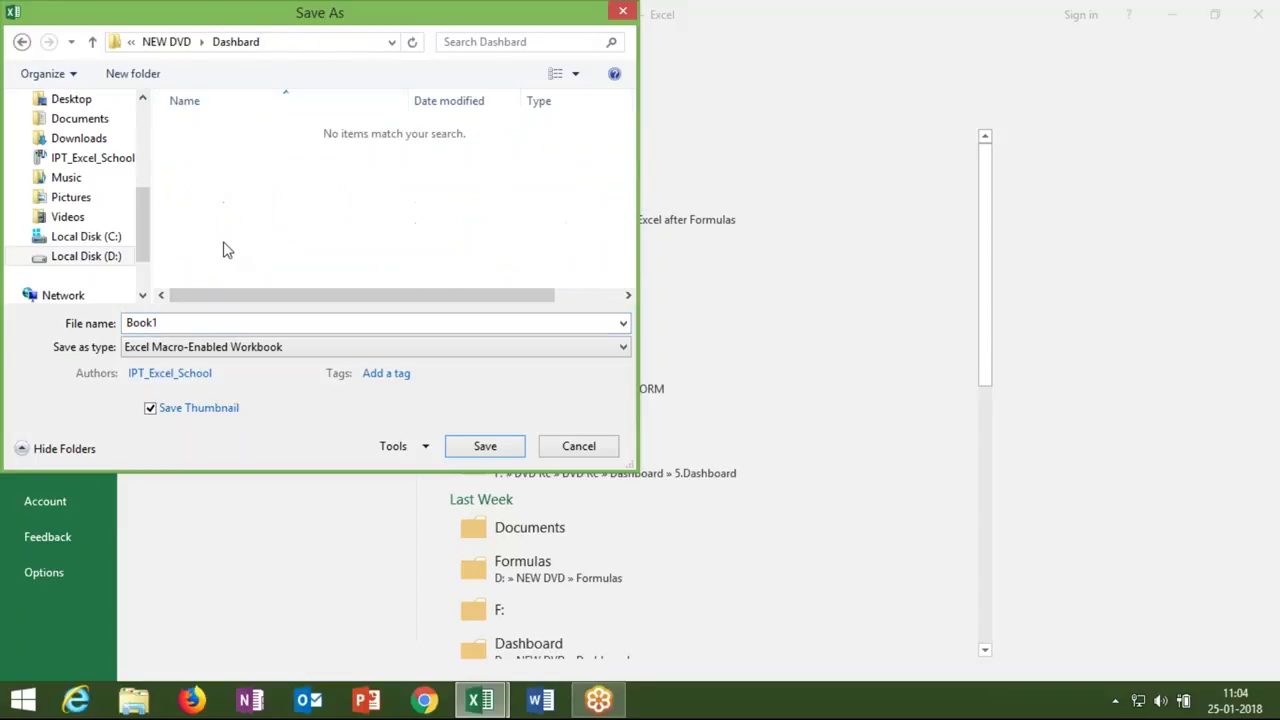
{"action": "type", "text": "Object E"}
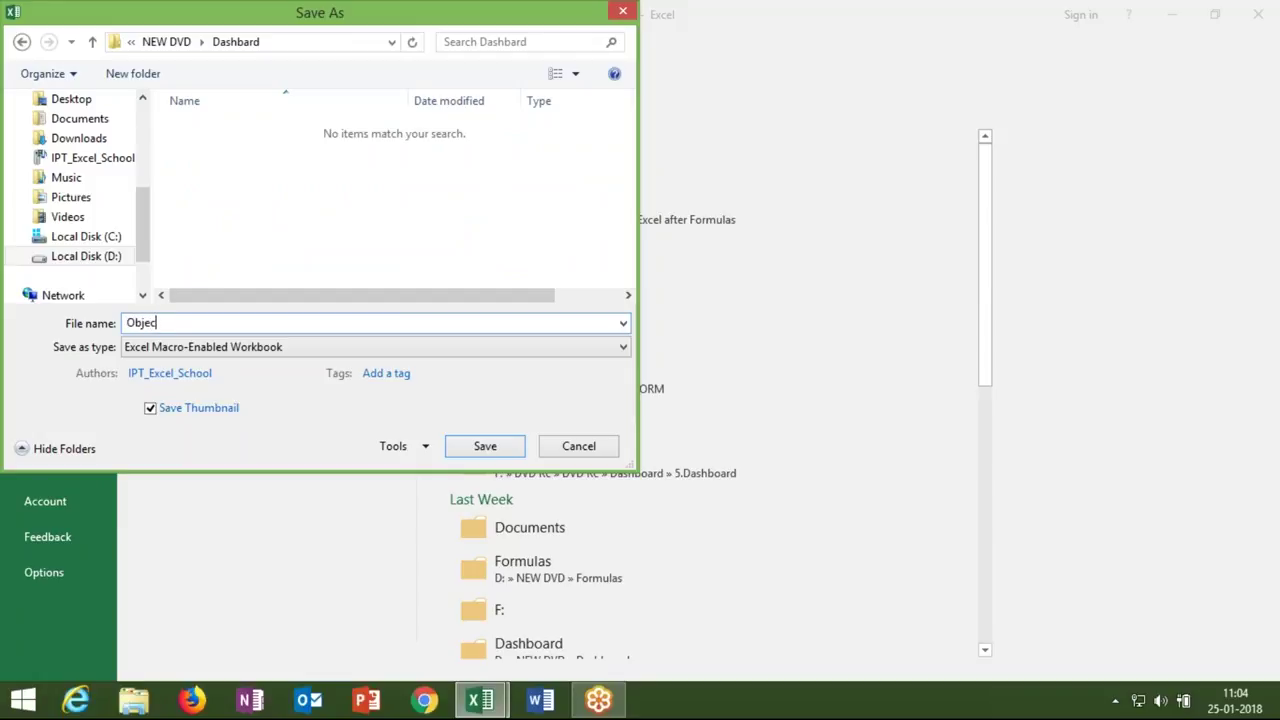
{"action": "type", "text": "vent"}
{"action": "left_click", "coordinate": [489, 451]}
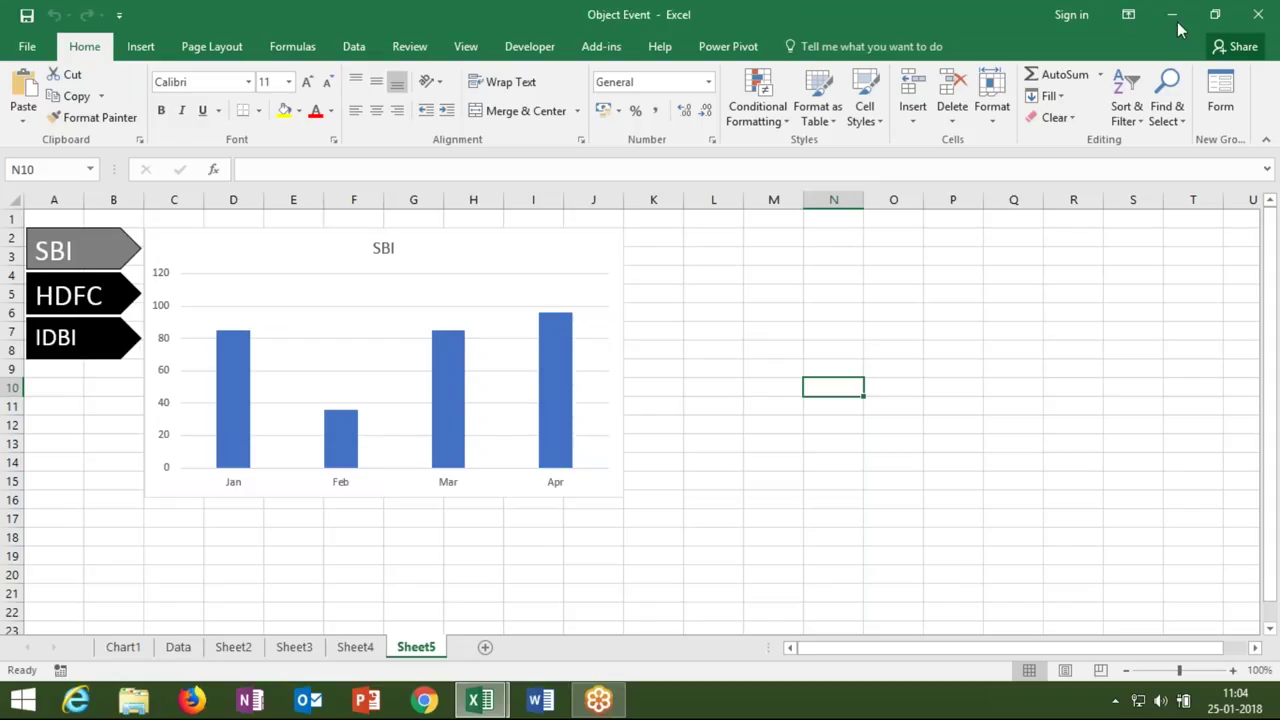